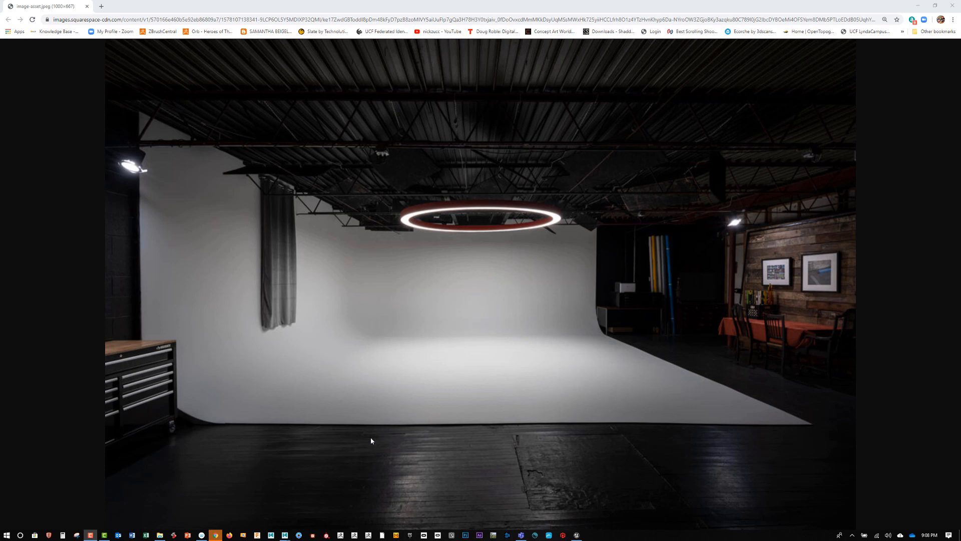
Switch to Maya and look down into the infinity wall mesh.
mouse_move(285, 533)
click(312, 518)
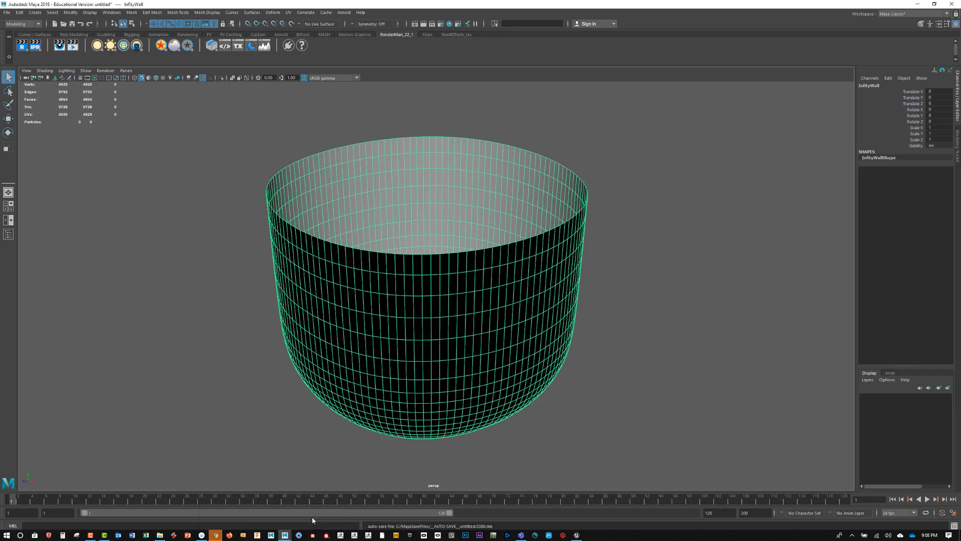
mouse_move(581, 395)
alt+mouse_down()
mouse_move(551, 427)
mouse_move(592, 388)
mouse_move(610, 421)
mouse_move(598, 425)
mouse_move(659, 395)
mouse_move(582, 394)
alt+mouse_up()
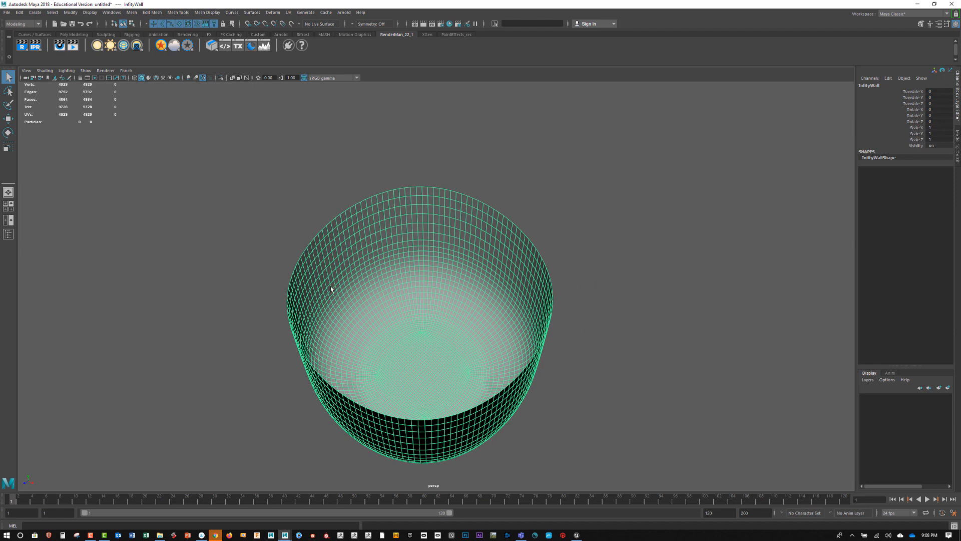
Create a polygon cube scaled uniformly to about 63 and raise it to about 1270 in Y, above the infinity wall.
click(30, 13)
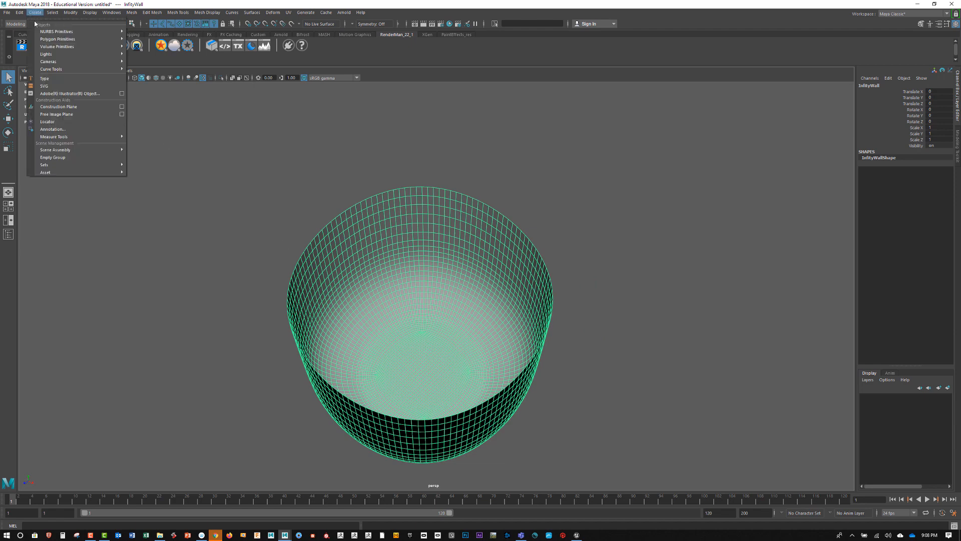
mouse_move(75, 39)
click(161, 49)
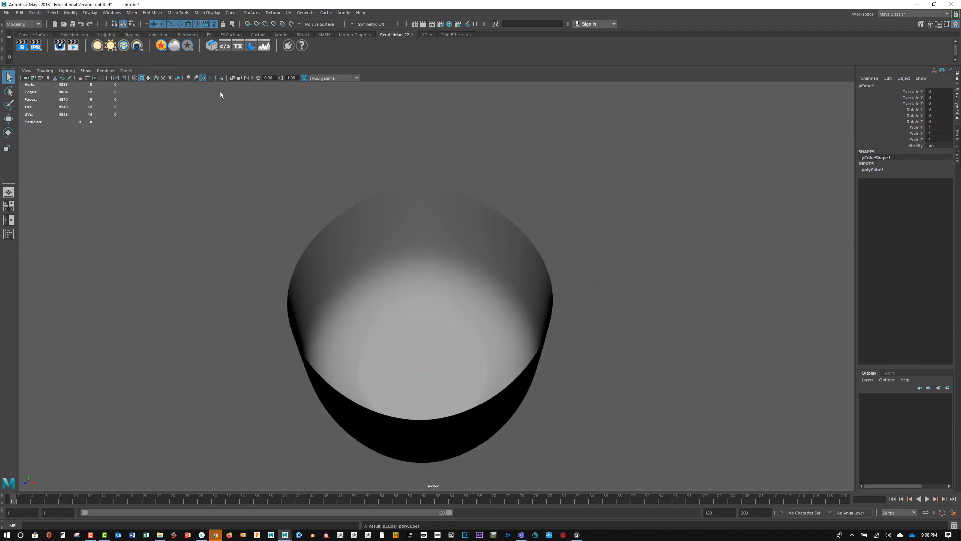
key(r)
drag(422, 374, 489, 423)
key(w)
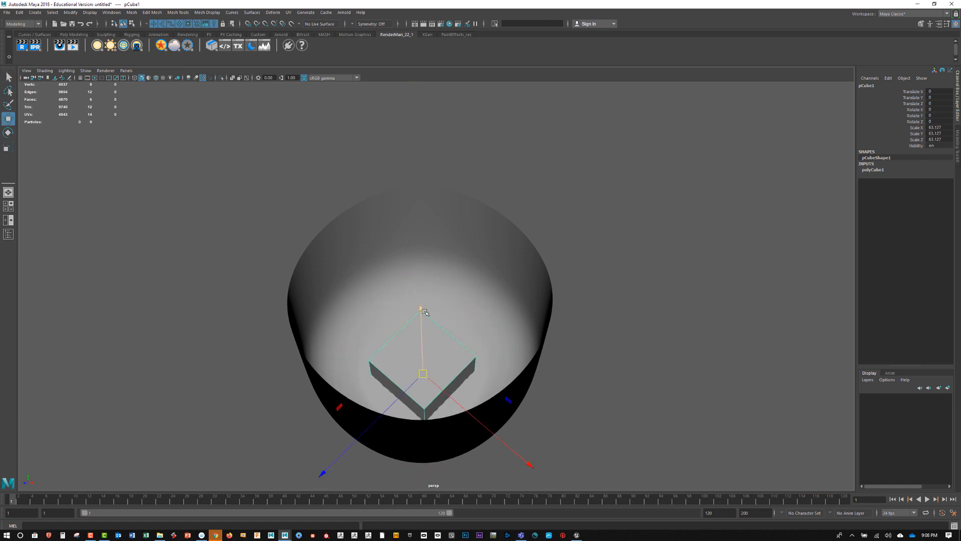
drag(424, 311, 415, 54)
Delete the top face of the cube.
alt+right_drag(609, 188, 508, 174)
alt+drag(507, 295, 487, 340)
scroll(506, 230, up, 2)
click(531, 304)
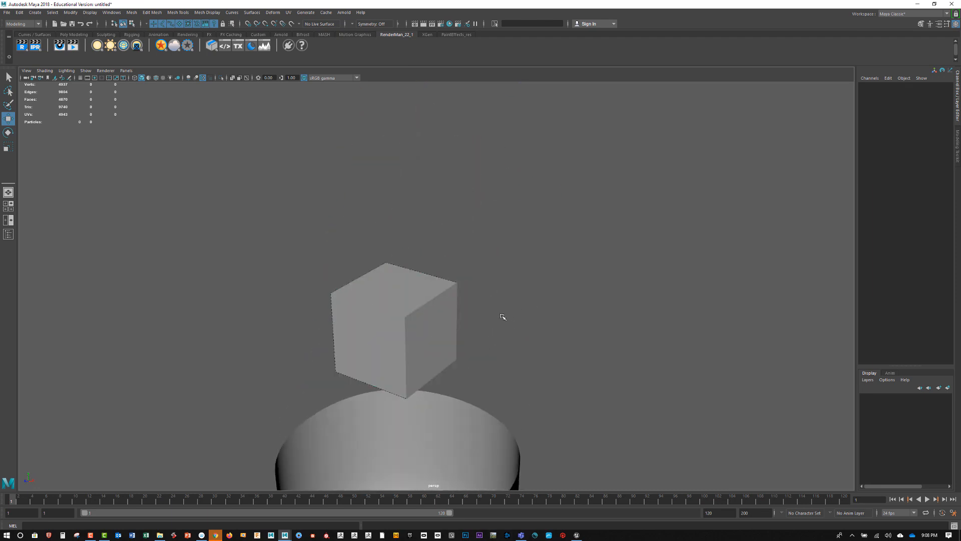
key(F11)
click(409, 295)
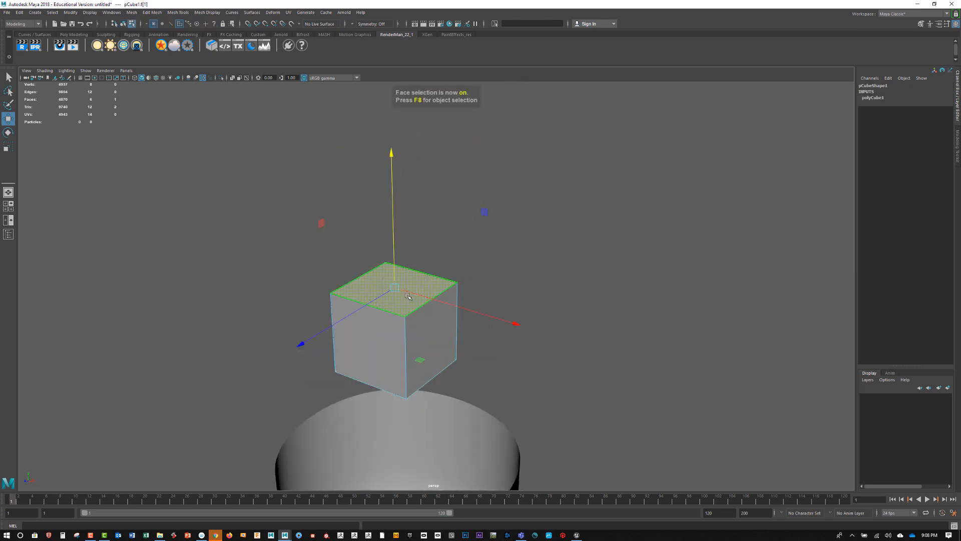
key(Delete)
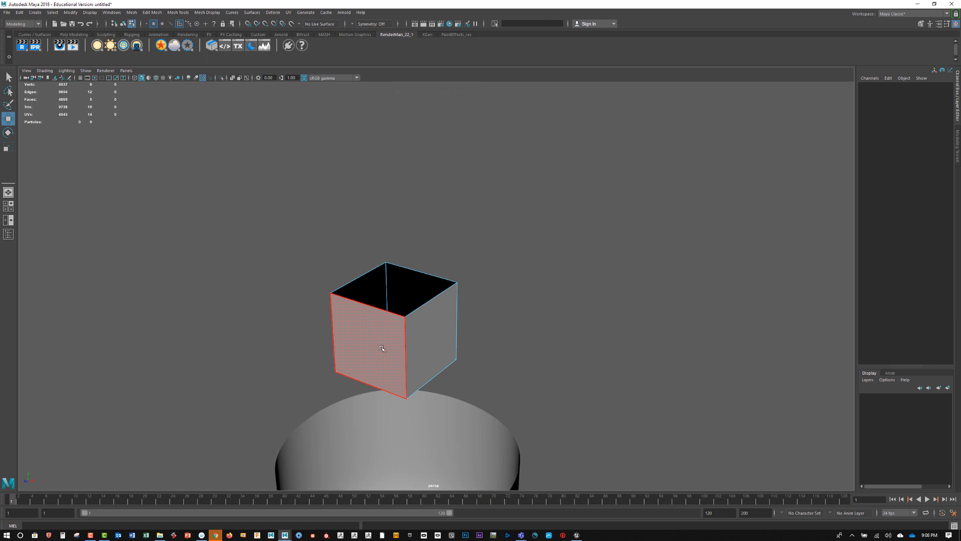
Turn on smooth mesh preview for the open-topped cube.
key(3)
alt+drag(469, 364, 468, 349)
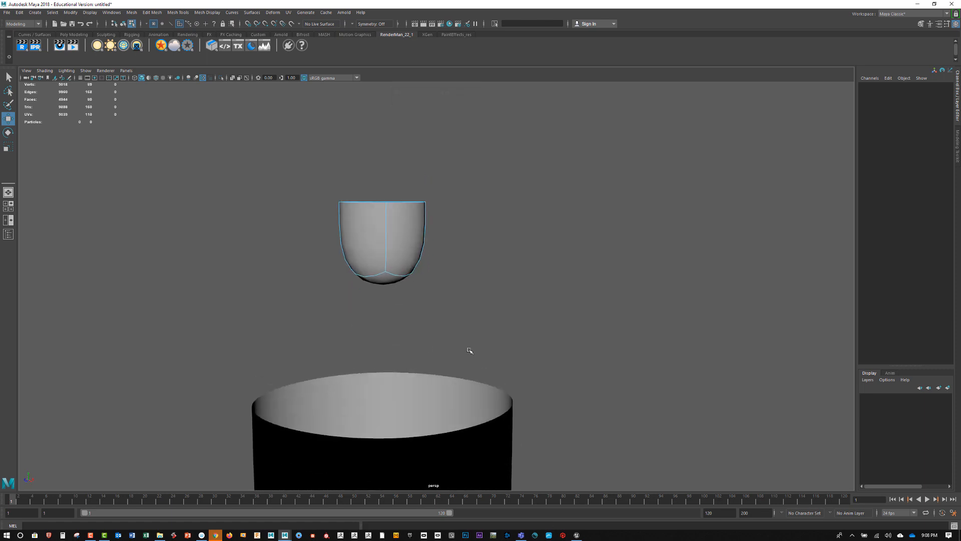
alt+right_drag(371, 275, 501, 301)
alt+middle_drag(393, 266, 412, 326)
alt+right_drag(412, 326, 452, 338)
alt+drag(452, 338, 438, 373)
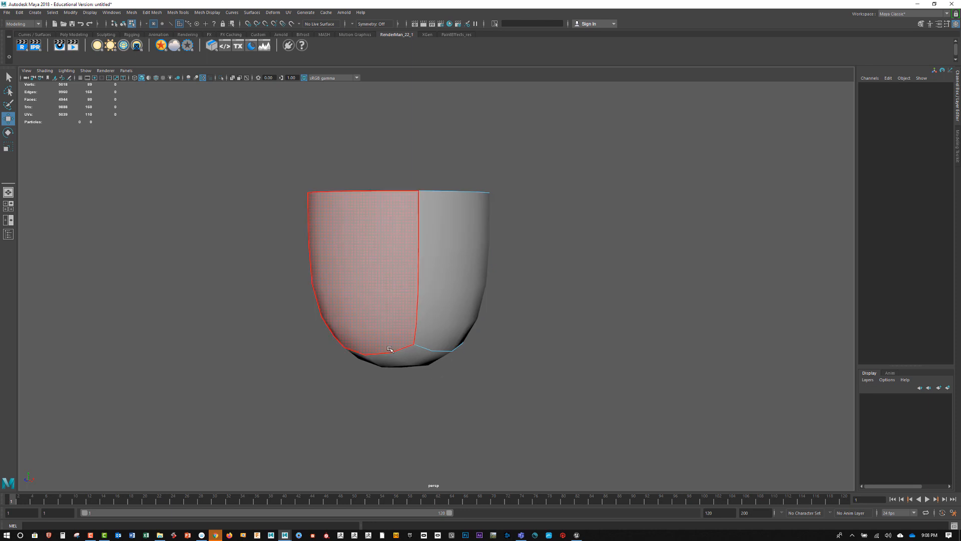
Try converting the smooth mesh preview of the open cube to polygons, and undo the conversion.
key(F8)
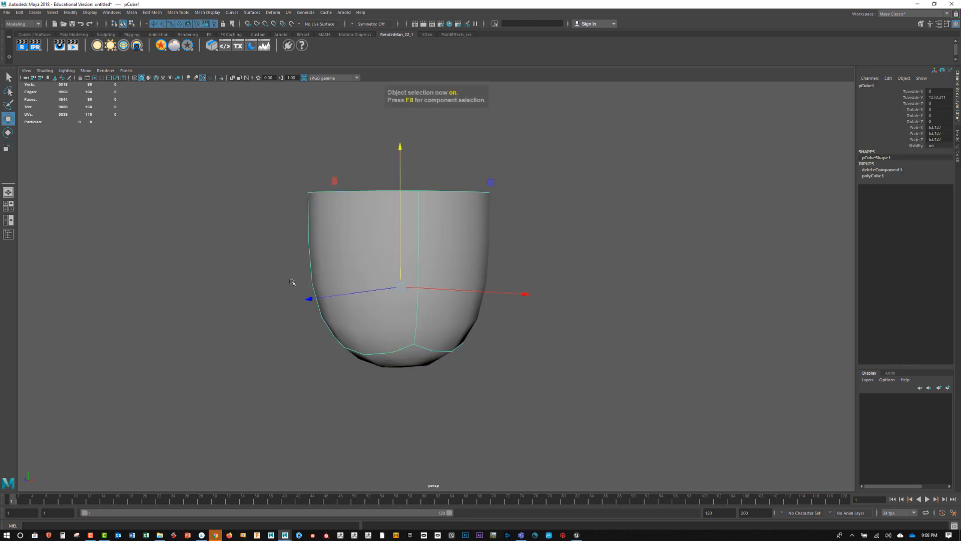
click(71, 12)
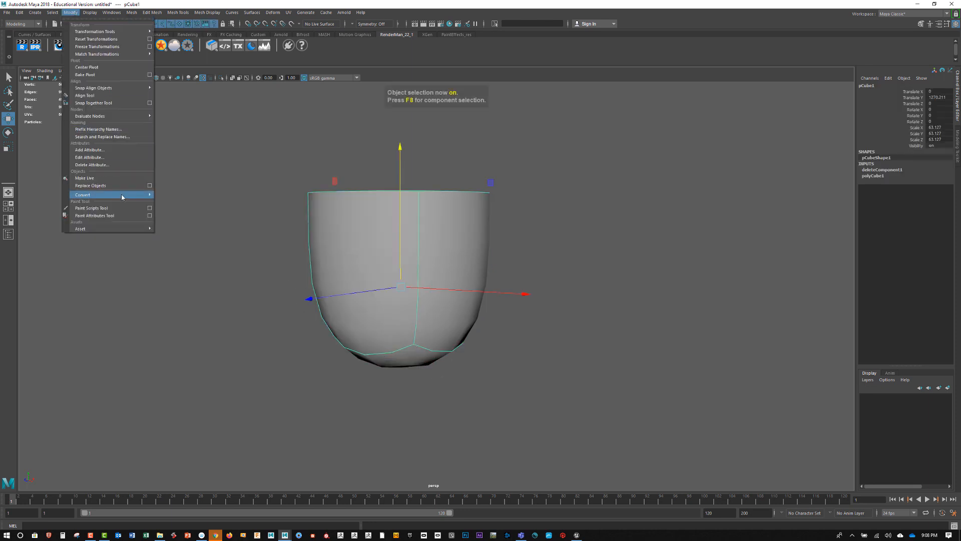
mouse_move(119, 194)
click(218, 223)
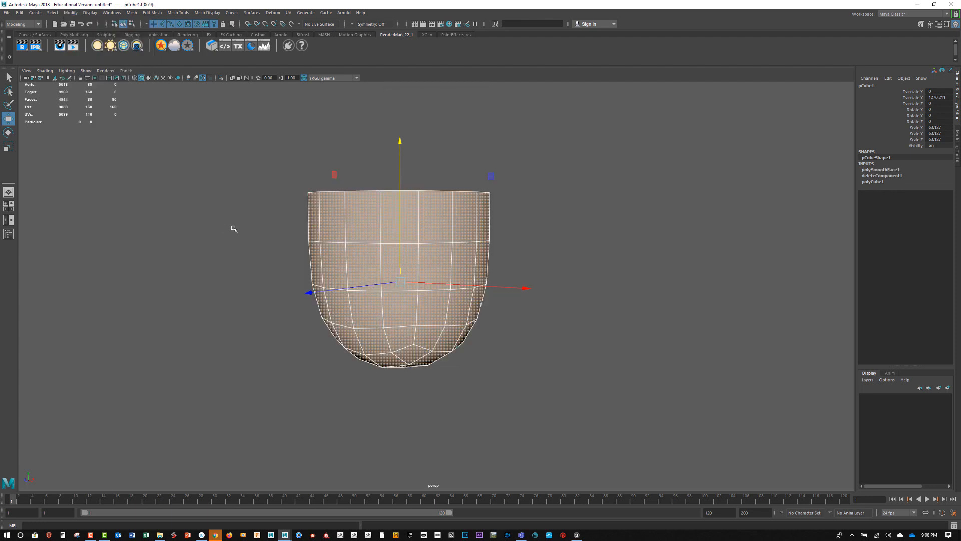
alt+drag(231, 230, 248, 271)
key(ctrl+z)
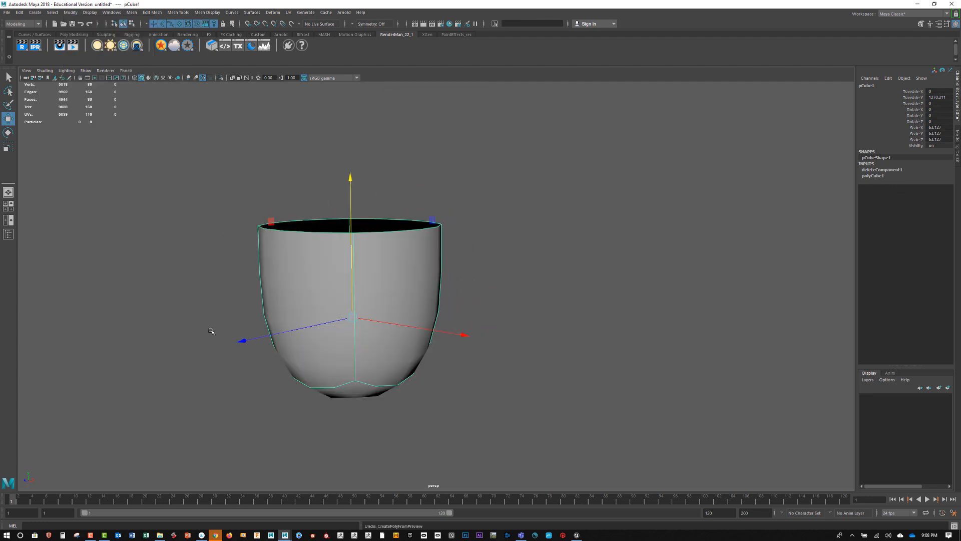
Insert two horizontal edge loops around the cup with Multi-Cut, one across the lower body and one nearer the base.
alt+drag(210, 330, 235, 349)
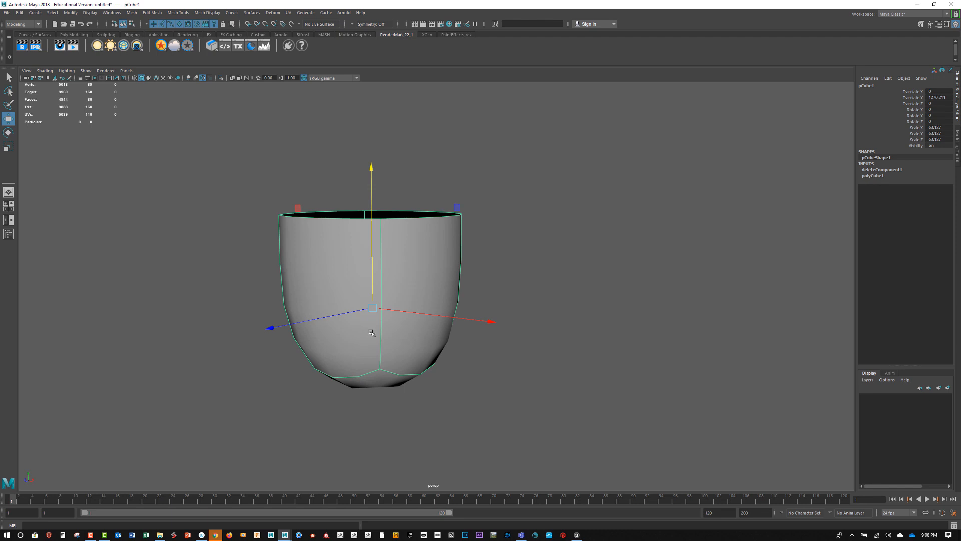
shift+right_drag(378, 328, 355, 328)
key(ctrl)
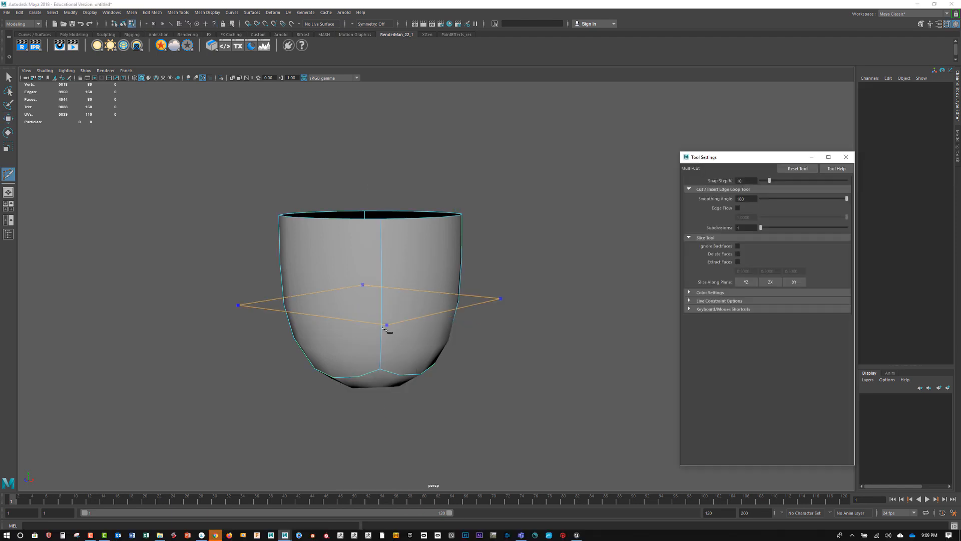
ctrl+click(381, 326)
alt+drag(392, 326, 424, 367)
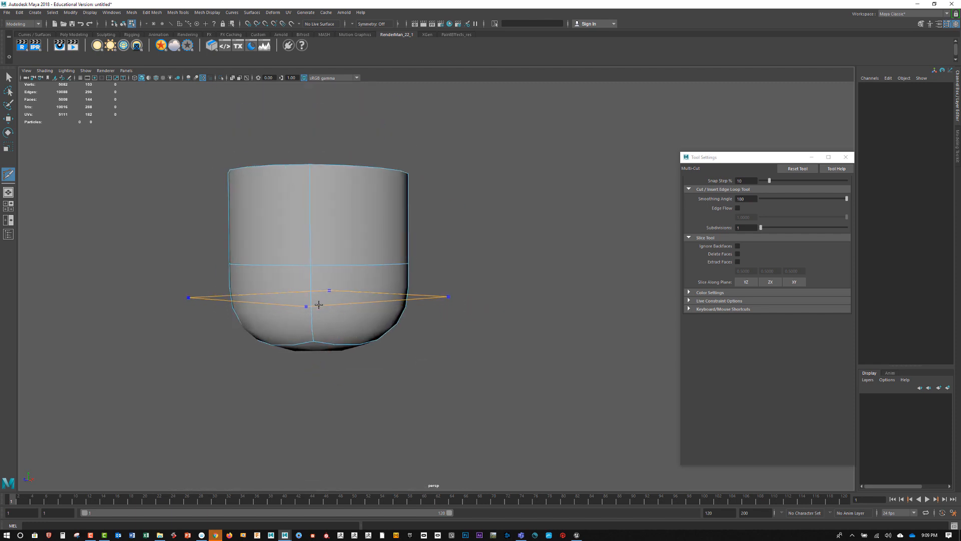
ctrl+click(319, 303)
alt+drag(397, 343, 310, 276)
click(319, 293)
click(9, 77)
alt+drag(160, 172, 173, 178)
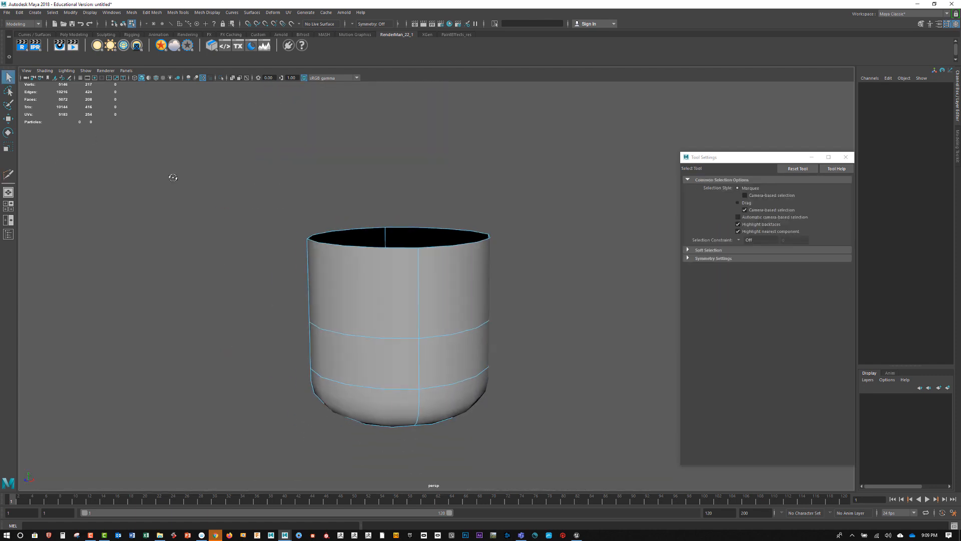
Select the cup as an object and convert its smooth mesh preview to polygons.
key(F8)
click(524, 262)
click(433, 303)
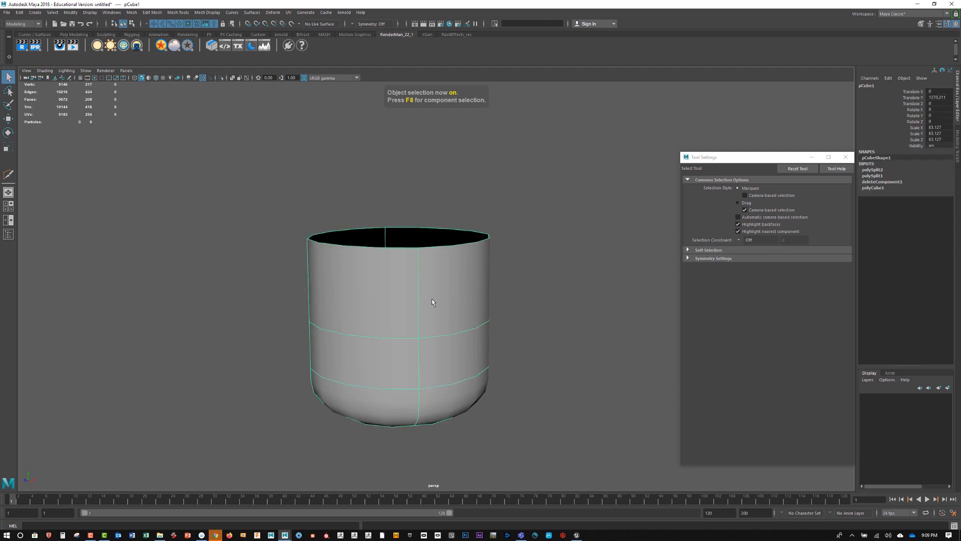
click(70, 12)
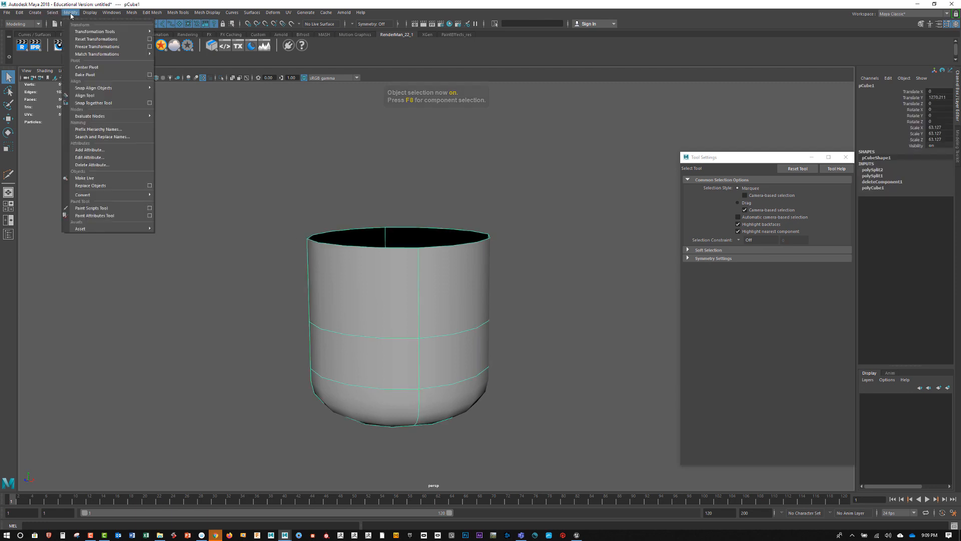
mouse_move(107, 194)
click(216, 226)
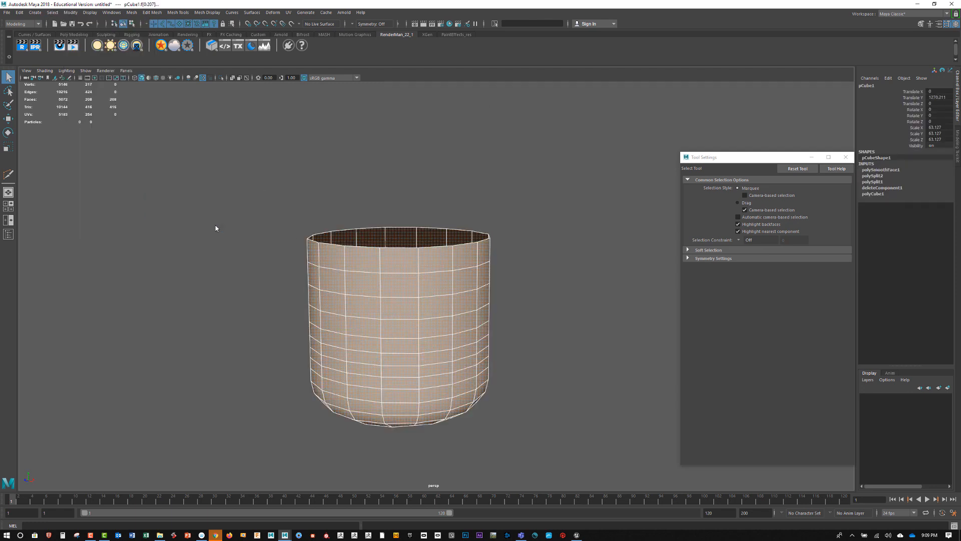
Reselect the converted cup and delete its construction history.
click(244, 260)
click(396, 318)
alt+drag(395, 317, 348, 304)
key(alt+shift+d)
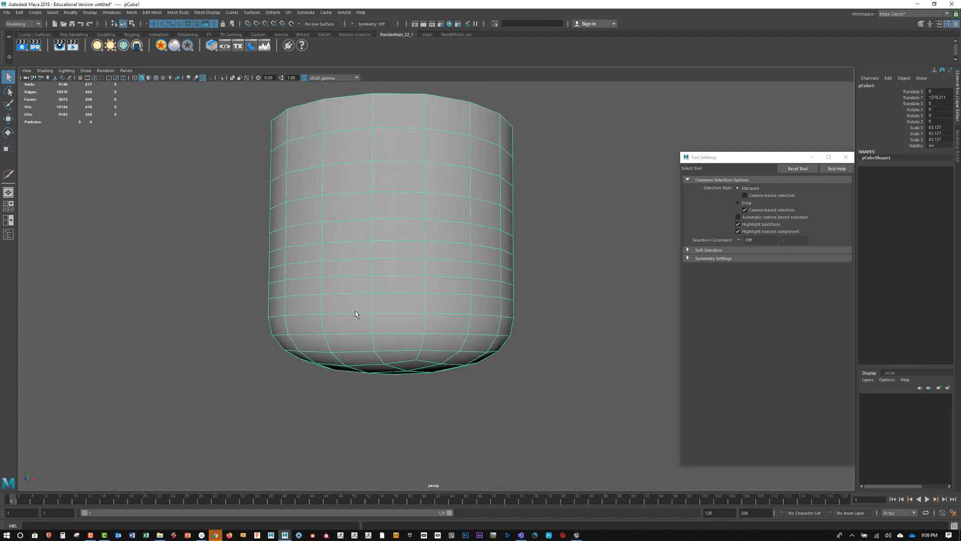
Preview the cup smoothed, inspect its underside and return it to the unsmoothed display.
key(3)
click(235, 354)
alt+drag(235, 354, 367, 295)
click(373, 297)
key(1)
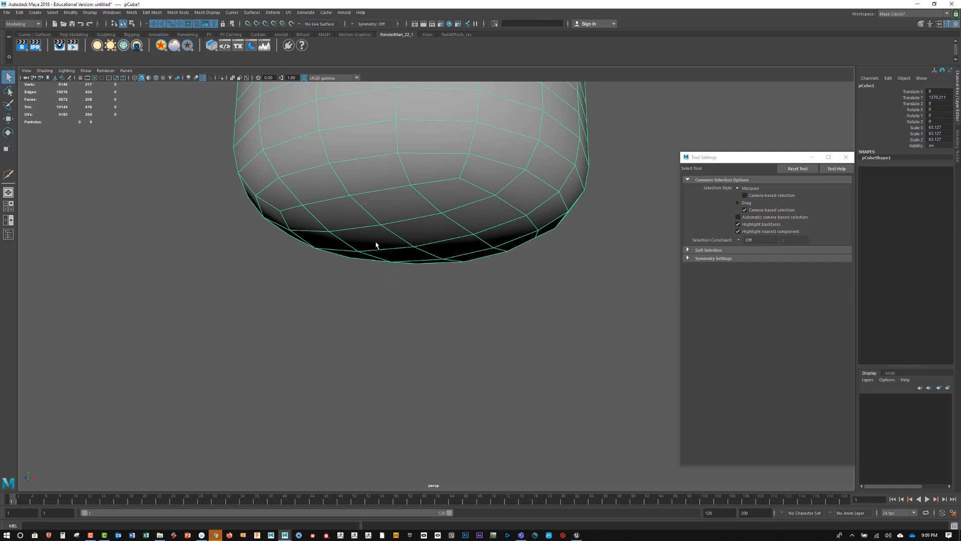
Select a vertex at the centre of the cup's underside, grow the selection across the base and shift it vertically to reshape the bottom.
key(F9)
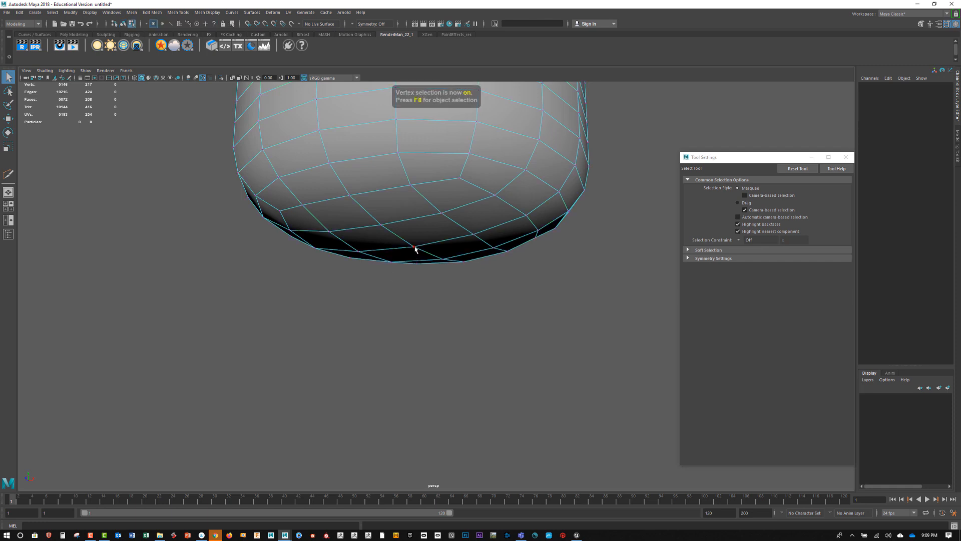
click(415, 248)
alt+drag(415, 248, 409, 275)
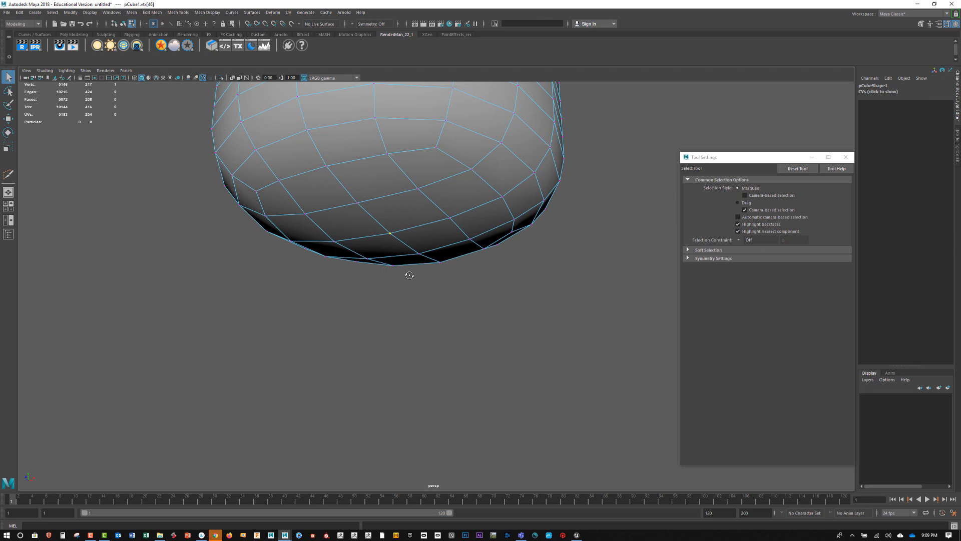
key(shift+period)
key(w)
key(bracketleft)
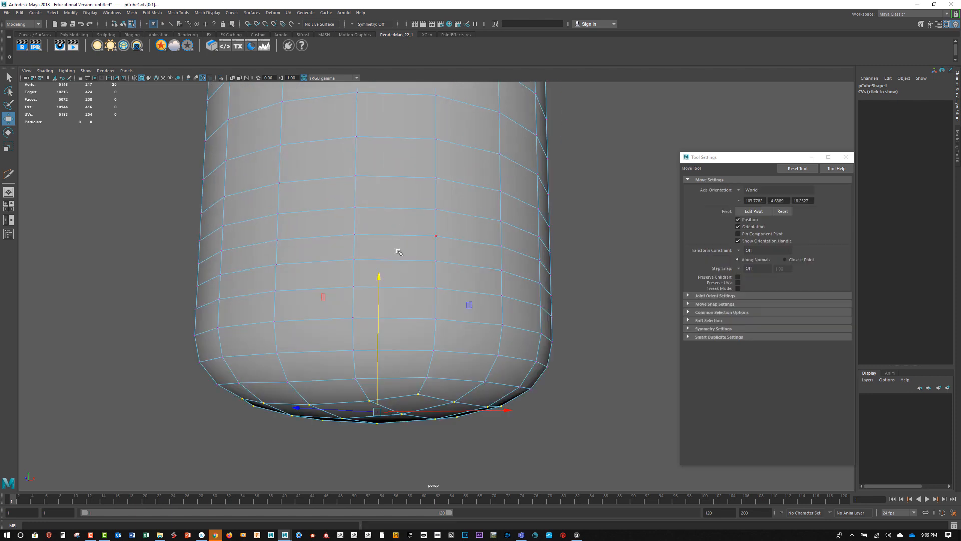
alt+middle_drag(415, 370, 410, 328)
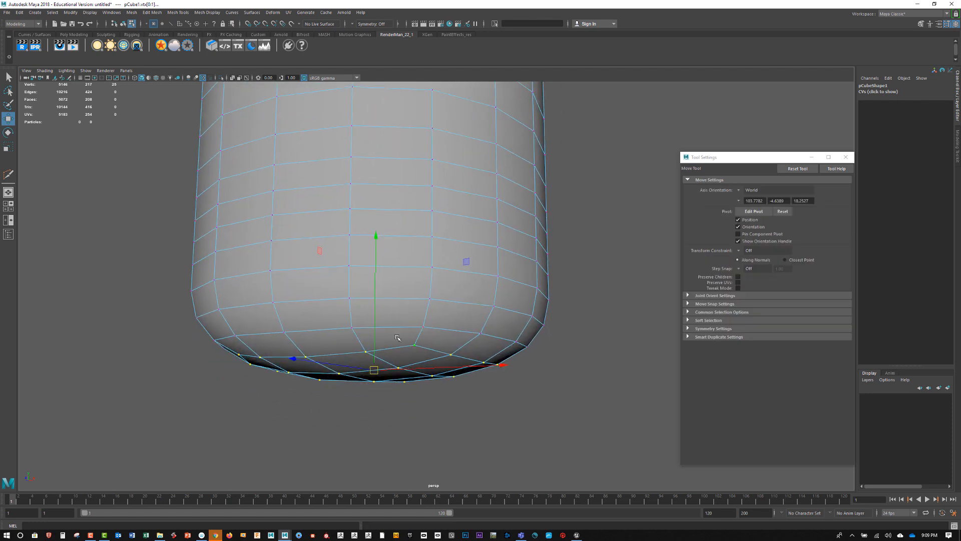
drag(375, 313, 434, 386)
Turn on smooth preview for the reshaped cup, return to object selection and deselect it.
key(3)
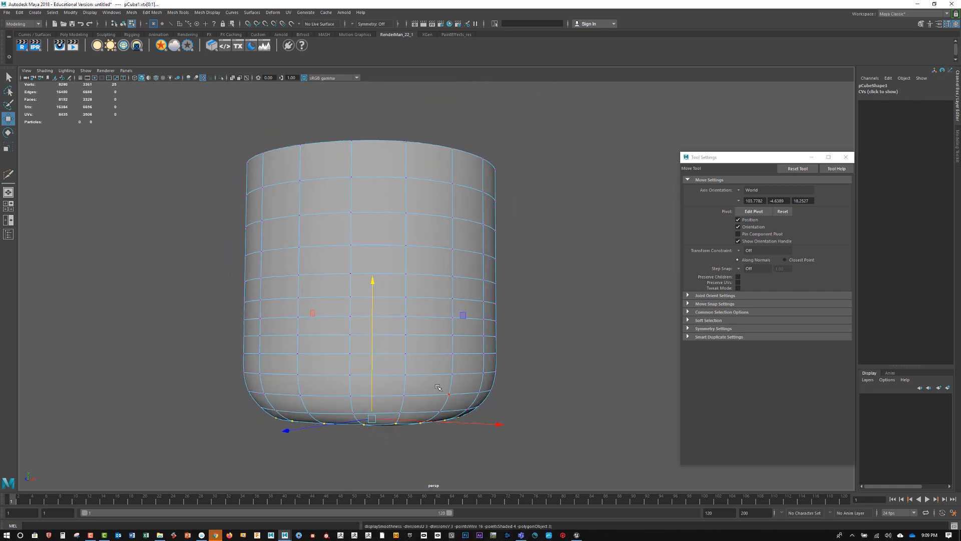
alt+drag(532, 399, 509, 418)
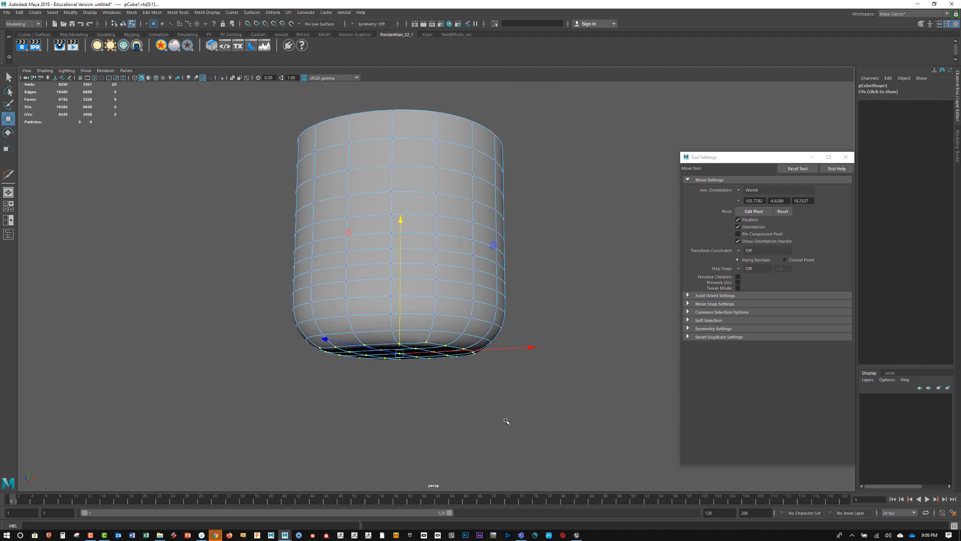
key(F8)
click(603, 359)
Duplicate the cup in place.
alt+drag(603, 359, 448, 347)
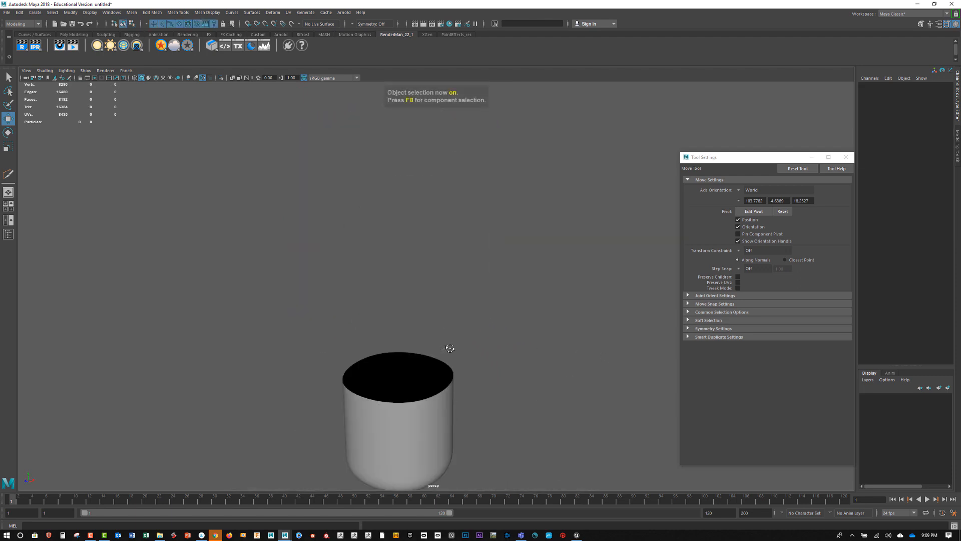
alt+middle_drag(460, 362, 462, 327)
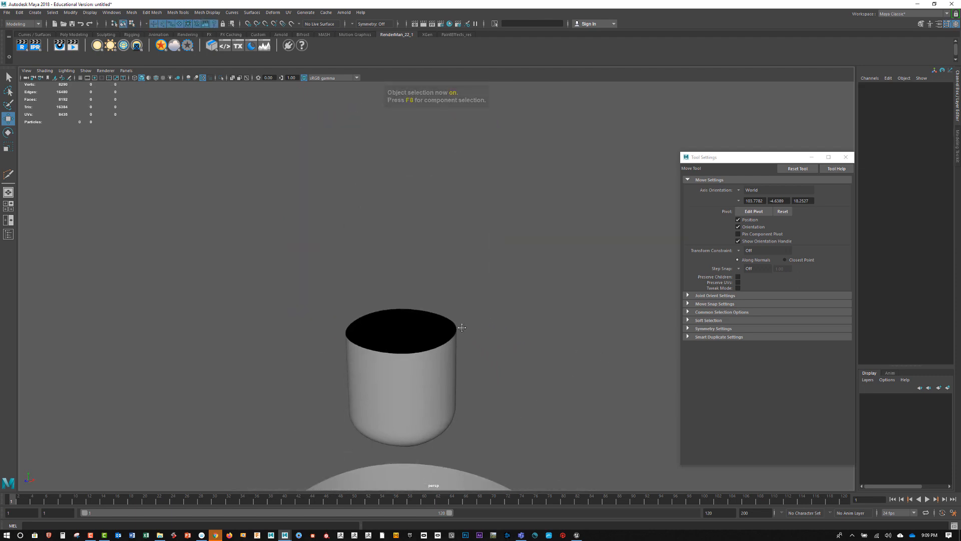
click(436, 359)
alt+drag(436, 359, 459, 374)
key(ctrl+d)
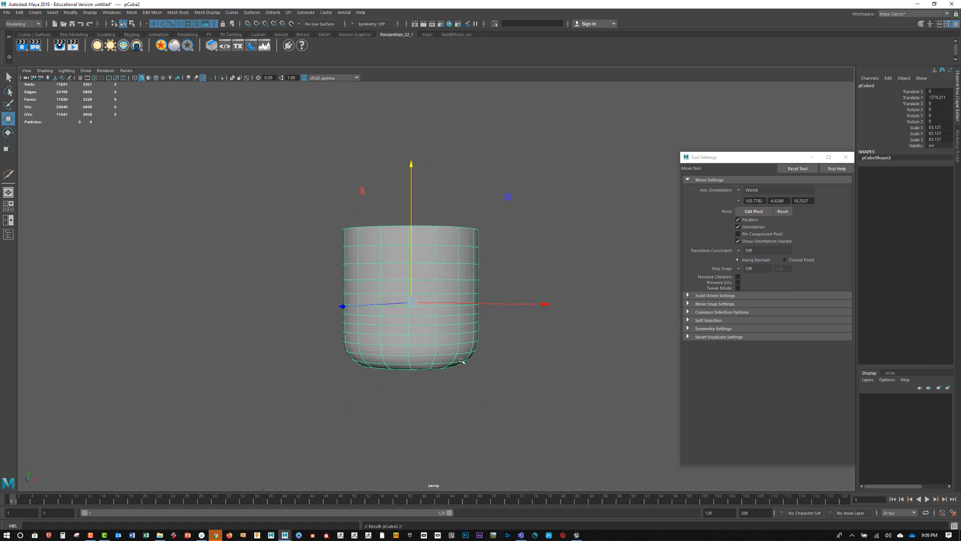
Rotate the duplicate to -180 degrees in Z and raise it onto the original cup's open rim to form a capsule.
key(e)
key(j)
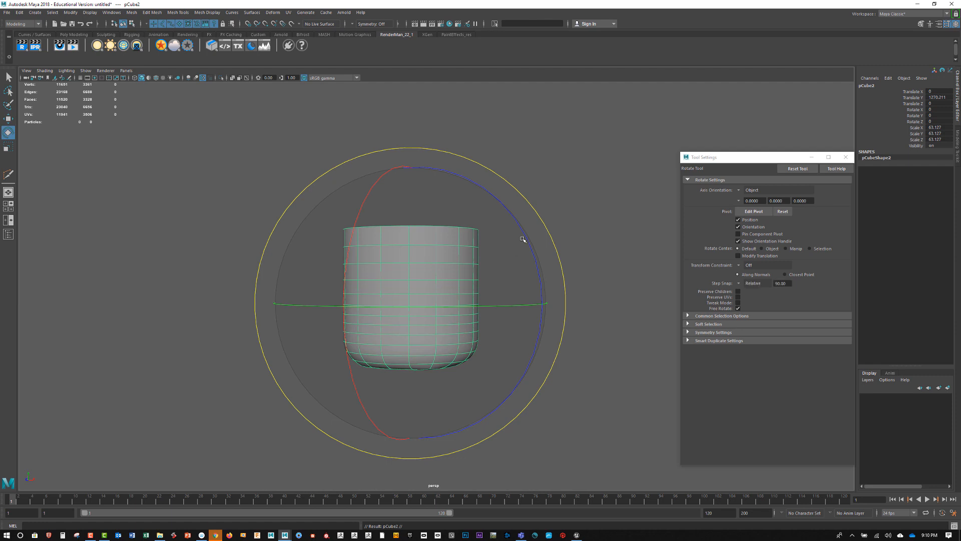
drag(522, 231, 514, 330)
key(w)
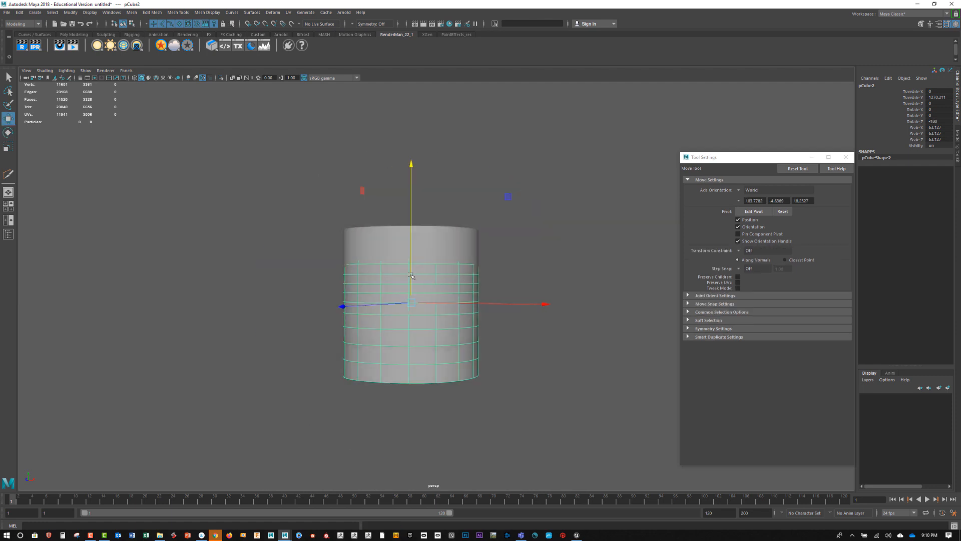
drag(412, 275, 413, 132)
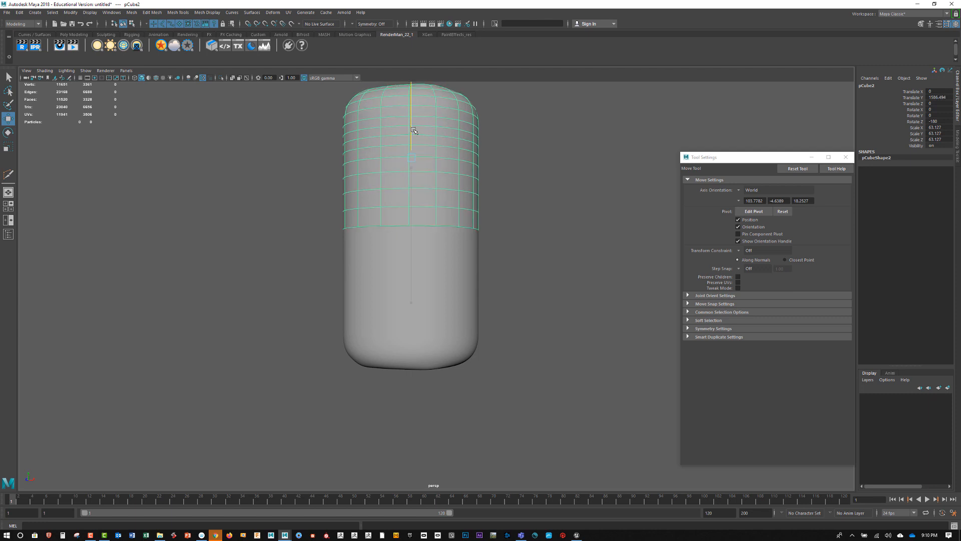
Delete the flipped duplicate that forms the capsule's upper half.
click(518, 285)
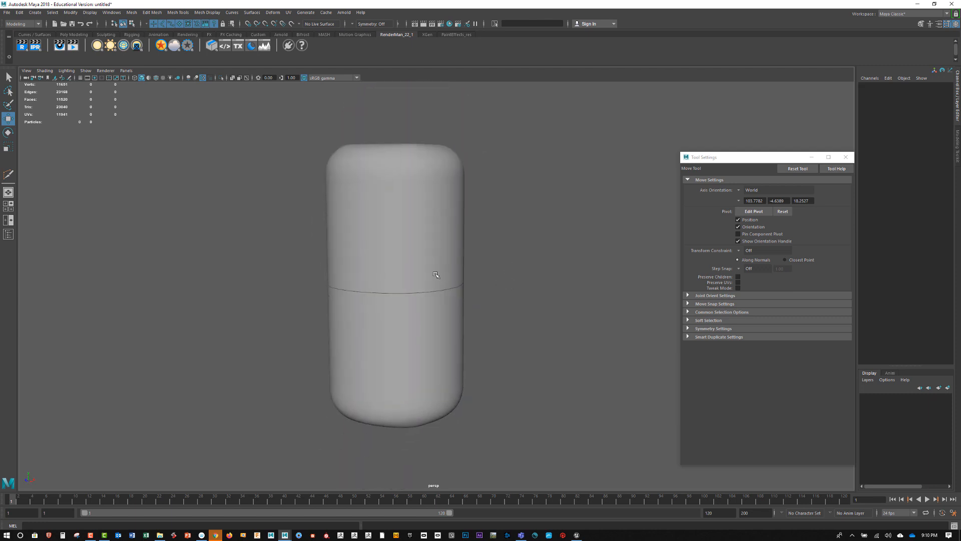
click(438, 288)
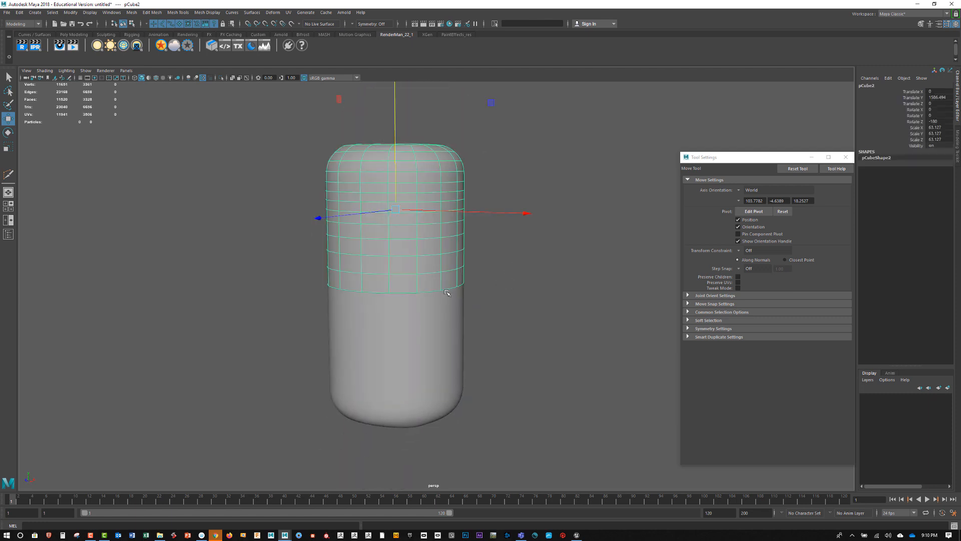
key(Delete)
Turn on backface culling for the view of the open cup and the infinity wall.
alt+drag(437, 323, 432, 340)
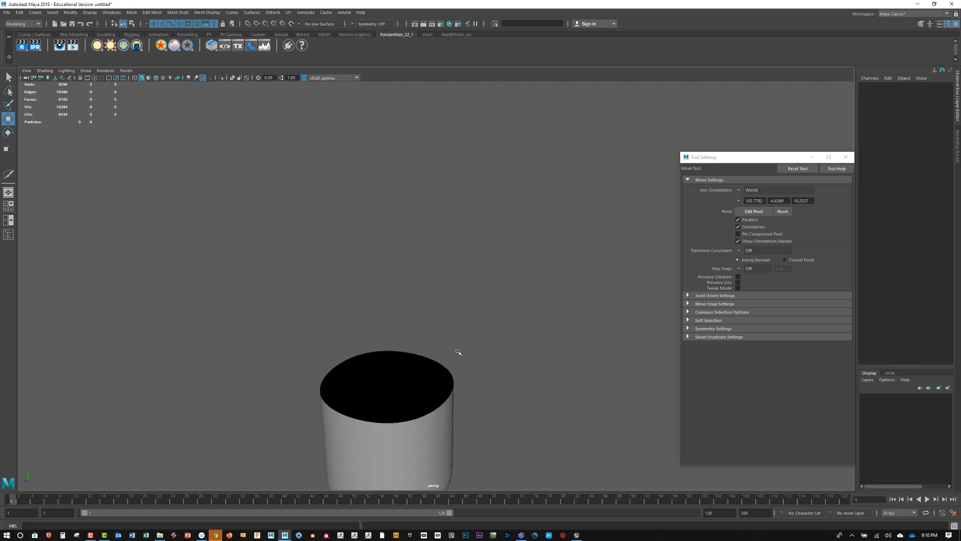
alt+middle_drag(458, 352, 448, 268)
alt+right_drag(401, 275, 451, 330)
alt+drag(452, 331, 404, 347)
alt+middle_drag(404, 331, 409, 338)
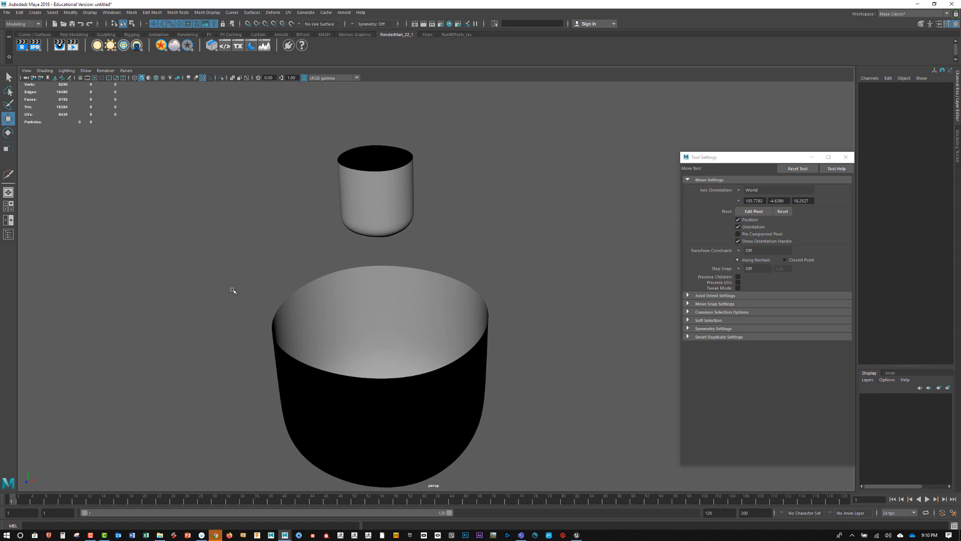
click(45, 71)
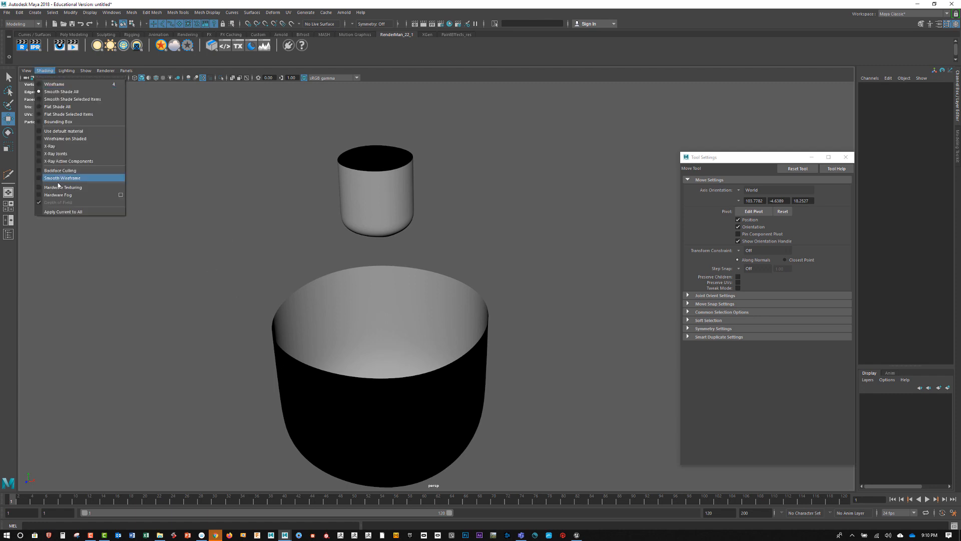
click(76, 171)
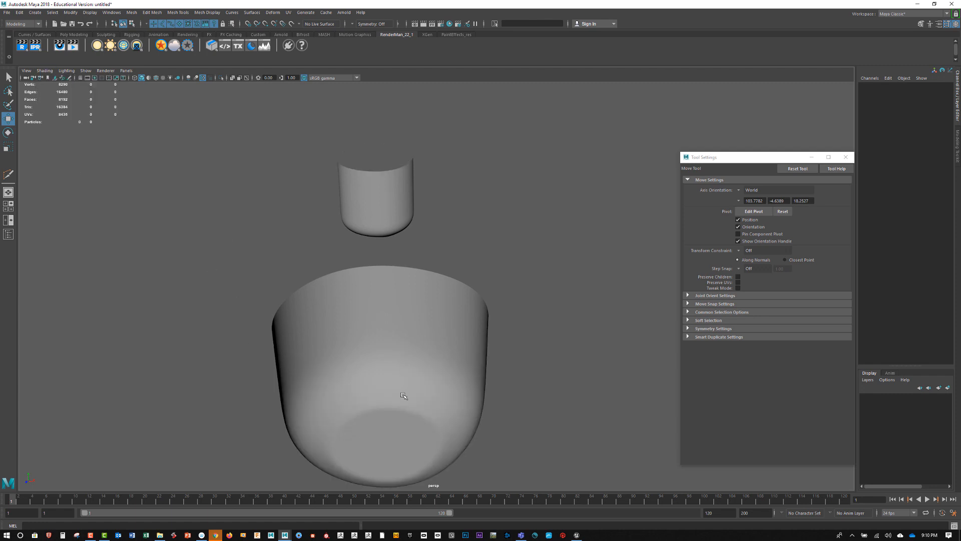
Reverse the normals of the small cup above the infinity wall and deselect it.
mouse_move(455, 414)
alt+mouse_down()
mouse_move(491, 403)
mouse_move(468, 418)
alt+mouse_up()
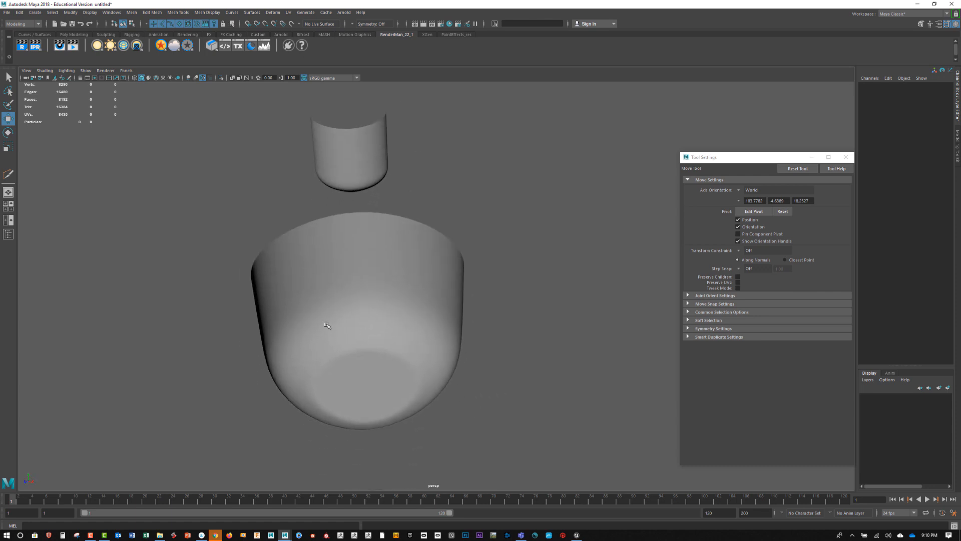
scroll(376, 323, up, 3)
scroll(377, 323, down, 2)
scroll(354, 349, up, 1)
click(376, 214)
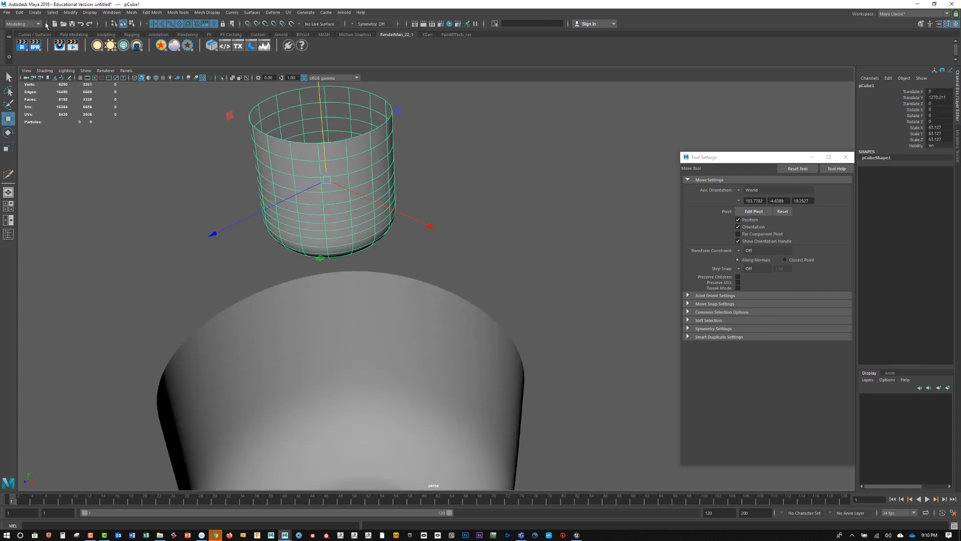
click(210, 14)
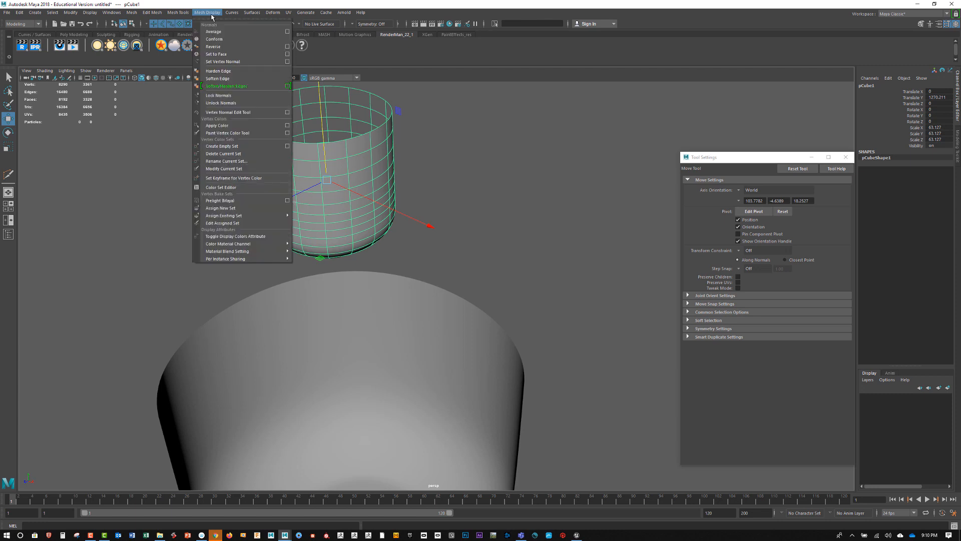
click(217, 46)
click(493, 189)
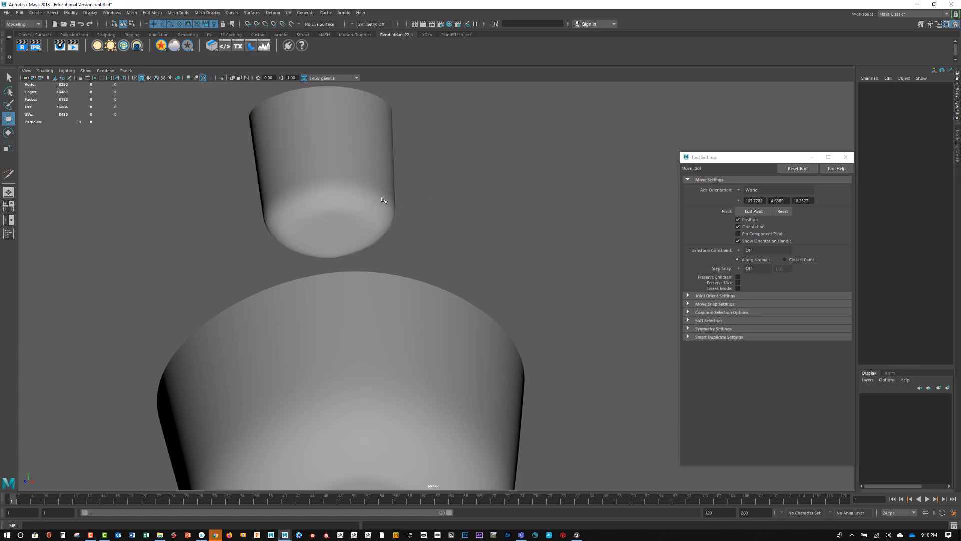
Delete the small cup and the infinity wall to empty the scene.
scroll(498, 232, down, 5)
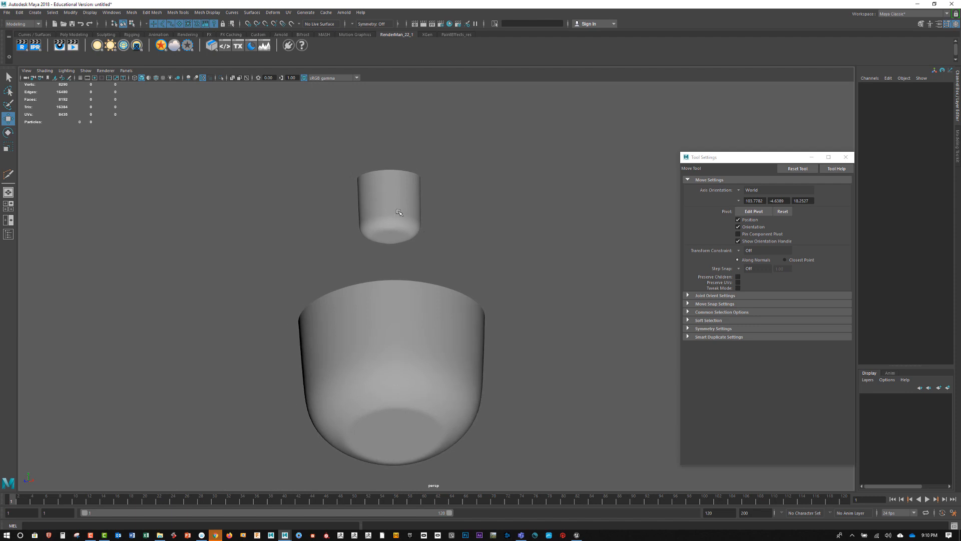
click(396, 213)
key(Delete)
click(405, 349)
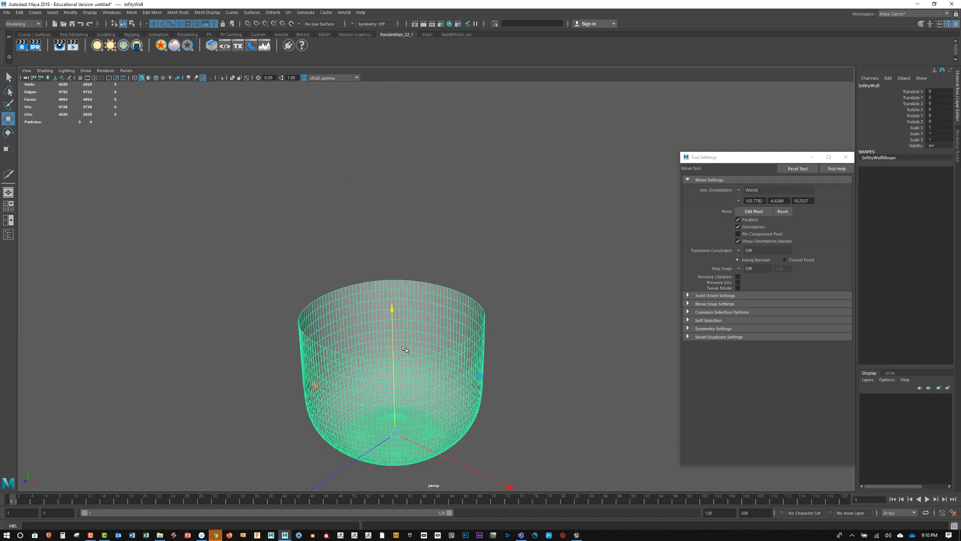
key(Delete)
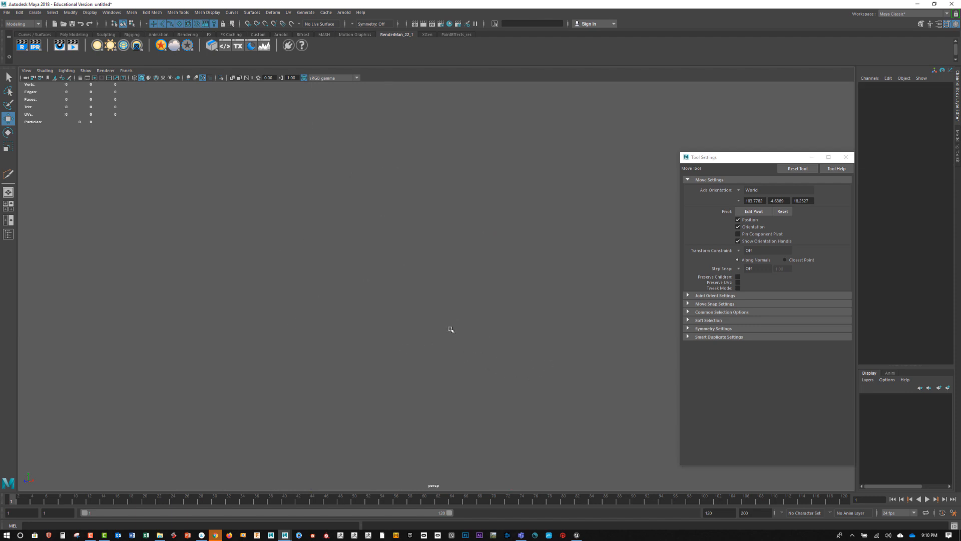
Switch to Unreal Editor, open the Infinity_Wall_V001 mesh, examine it from the side and from above, and close it.
click(917, 4)
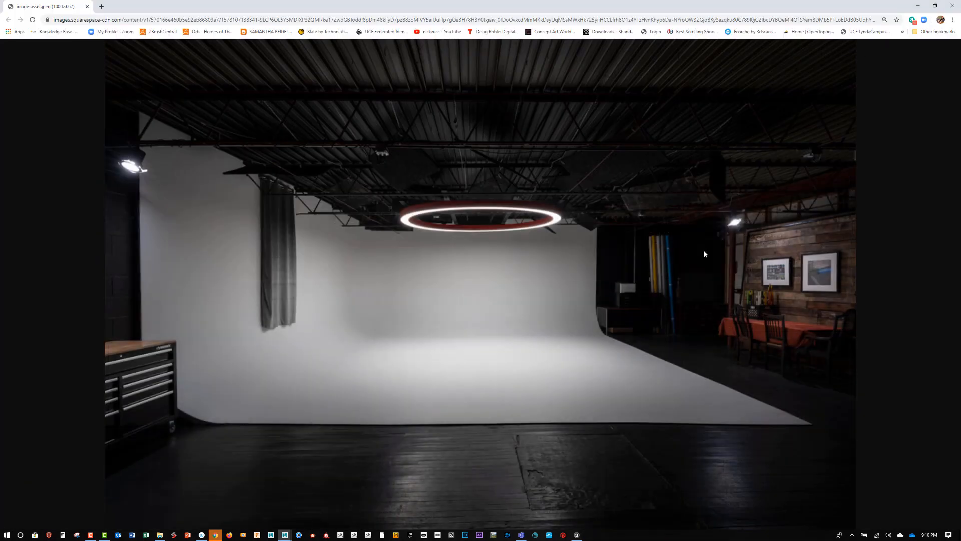
click(916, 6)
double_click(420, 478)
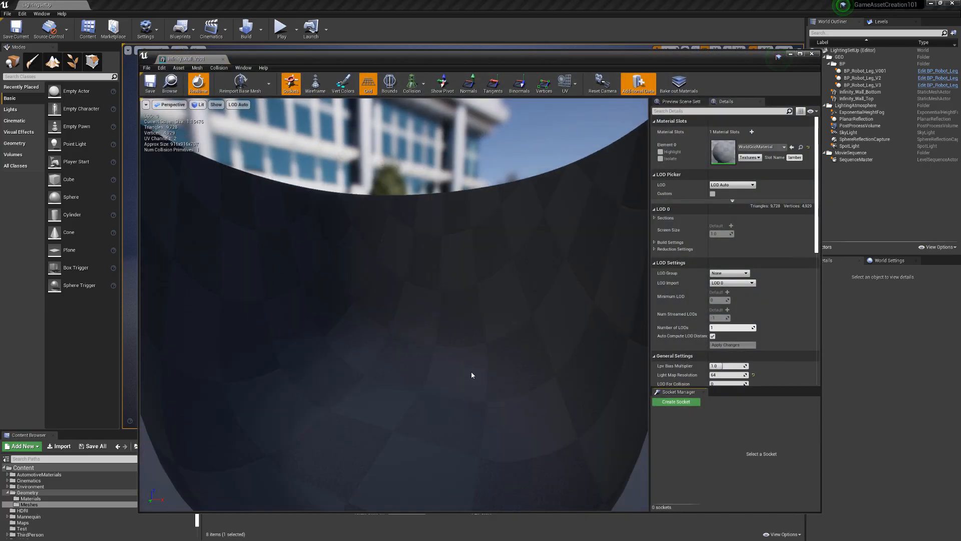
drag(463, 374, 428, 321)
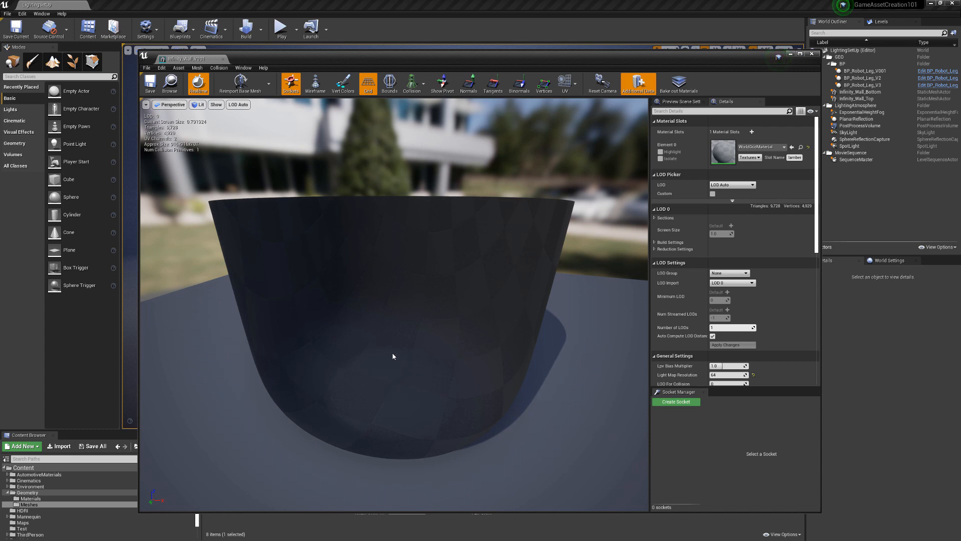
mouse_move(393, 354)
mouse_down()
mouse_move(451, 351)
mouse_move(435, 358)
mouse_move(442, 380)
mouse_move(462, 421)
mouse_move(462, 391)
mouse_move(469, 405)
mouse_up()
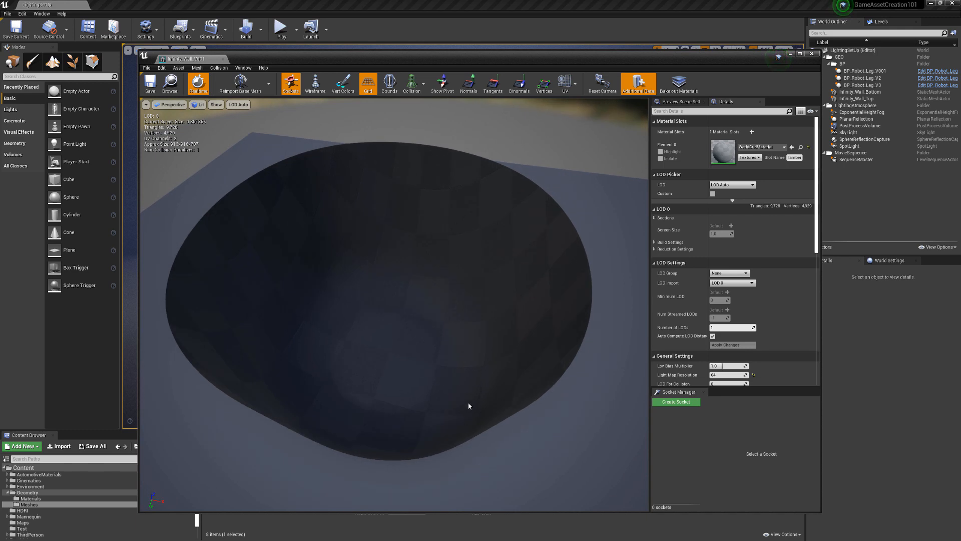
click(811, 53)
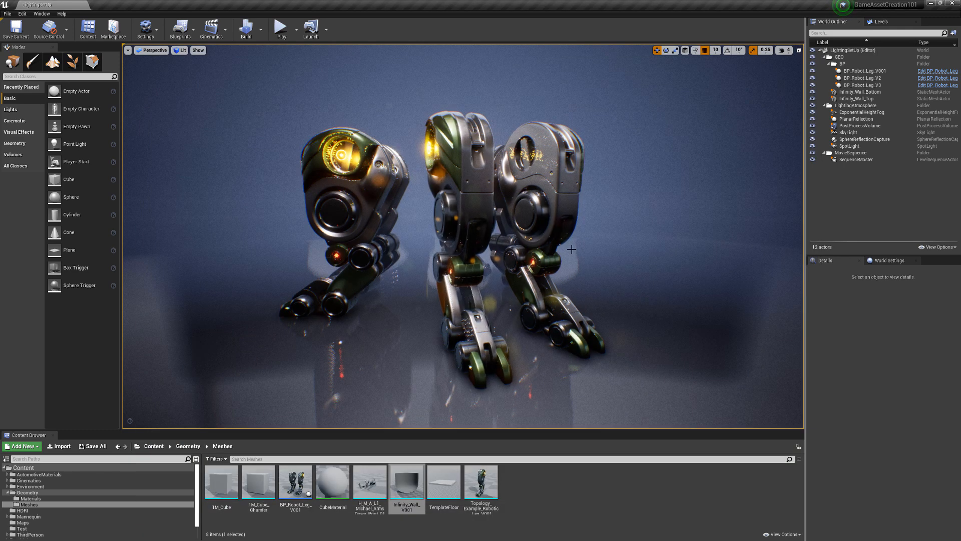
Examine how Infinity_Wall_Bottom and Infinity_Wall_Top enclose the robot legs by selecting each wall piece in the level.
scroll(584, 271, down, 10)
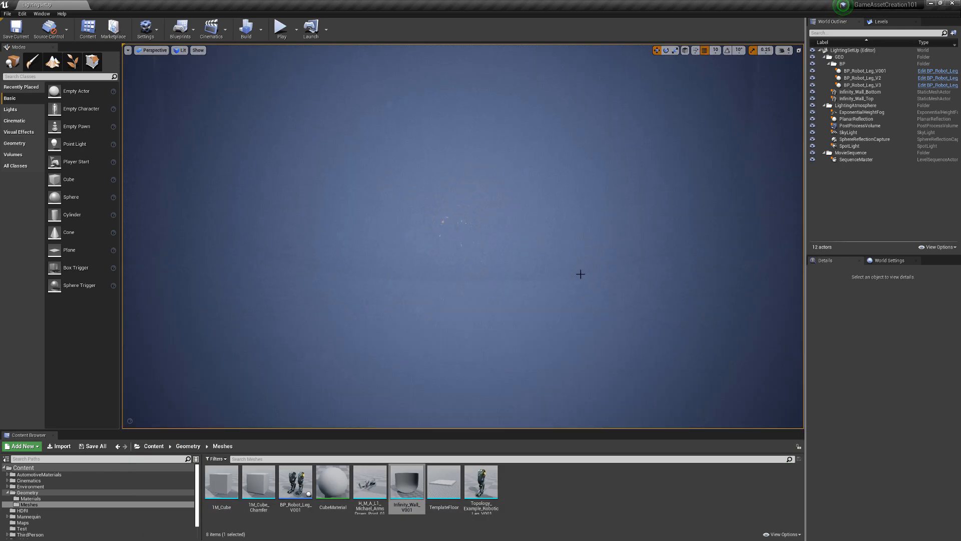
scroll(551, 325, up, 6)
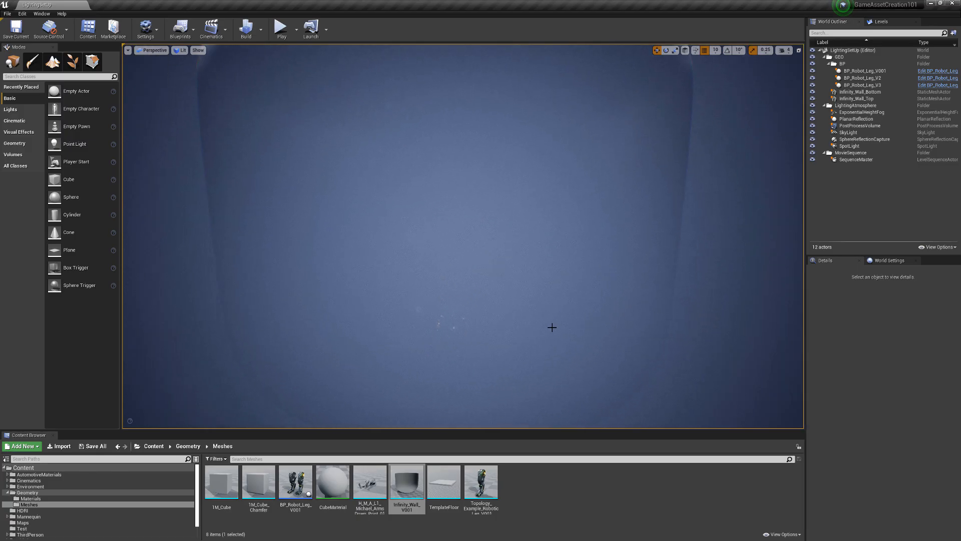
click(455, 325)
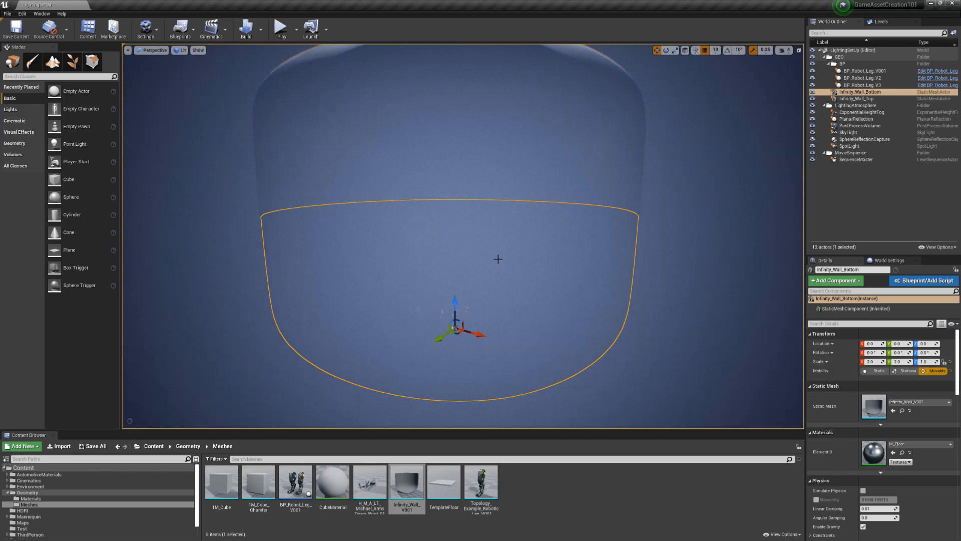
scroll(486, 271, down, 2)
click(454, 84)
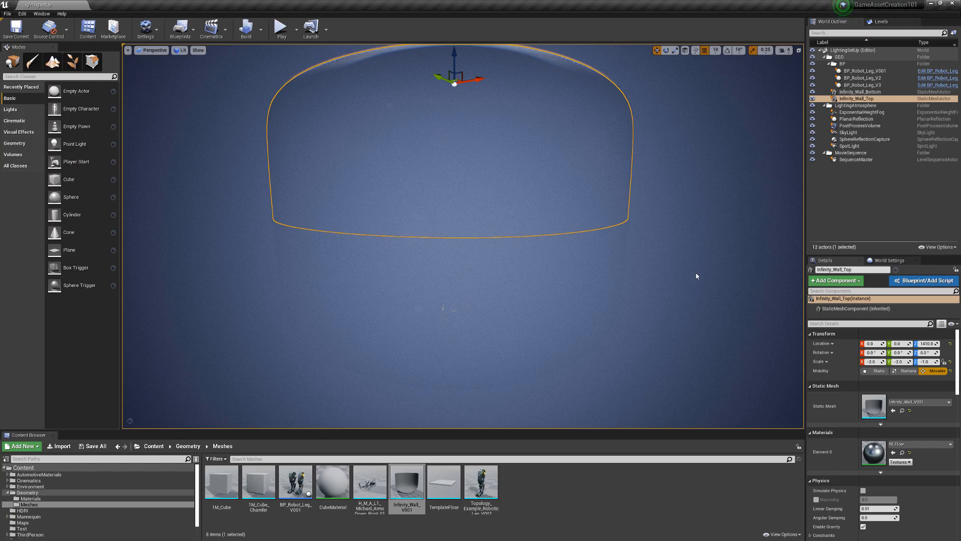
Select the bottom and top infinity wall pieces alternately to compare where their rims meet, and return to the robot legs.
right_drag(674, 329, 668, 321)
click(555, 303)
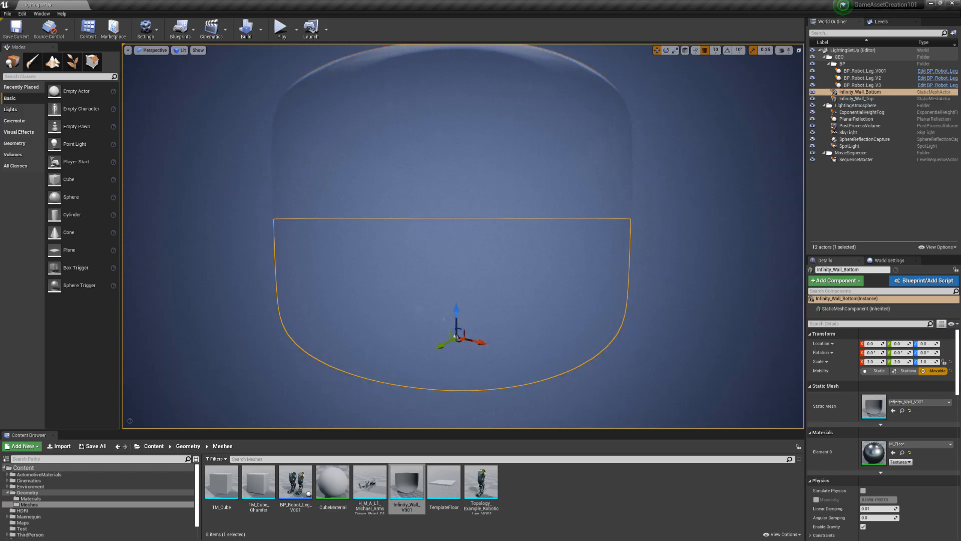
click(549, 169)
click(566, 242)
click(540, 178)
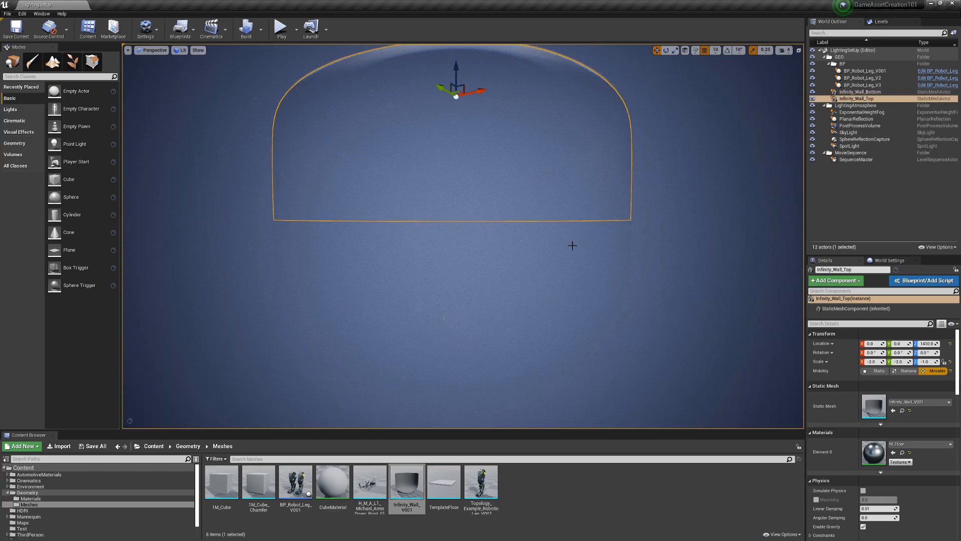
click(572, 245)
click(571, 201)
scroll(557, 311, up, 6)
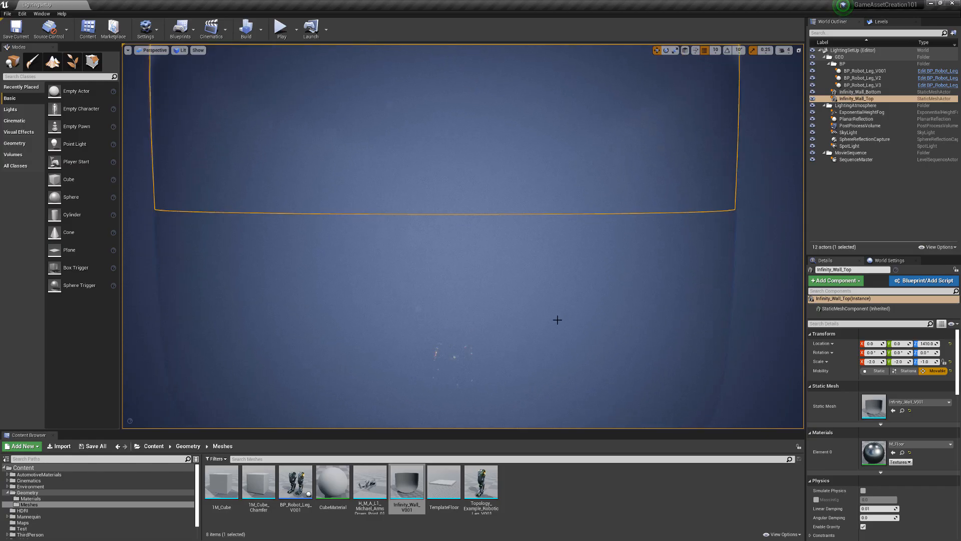
scroll(557, 321, down, 6)
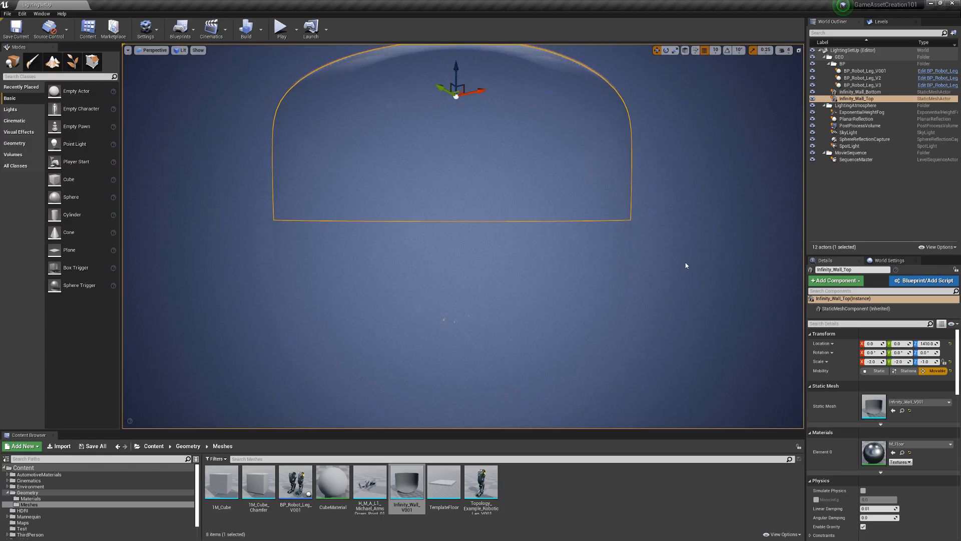
scroll(641, 320, up, 2)
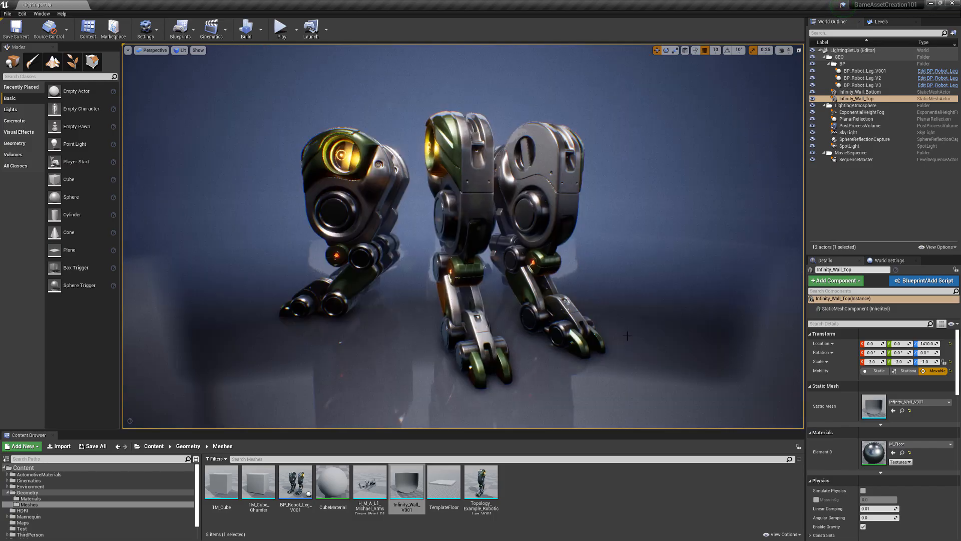
Hide the ExponentialHeightFog to examine the wall's reflections around the robot legs without fog, and show it again.
right_drag(515, 340, 515, 385)
key(Escape)
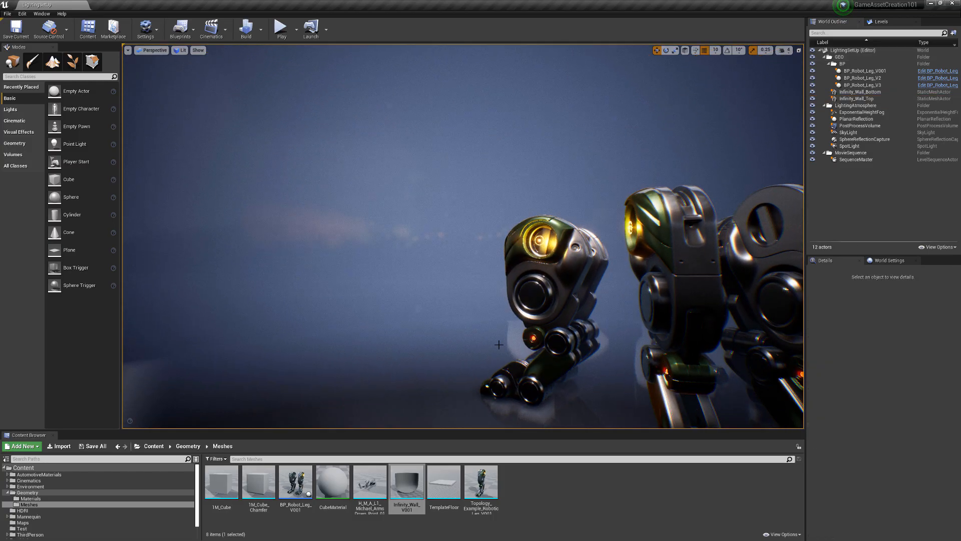
right_drag(498, 343, 541, 365)
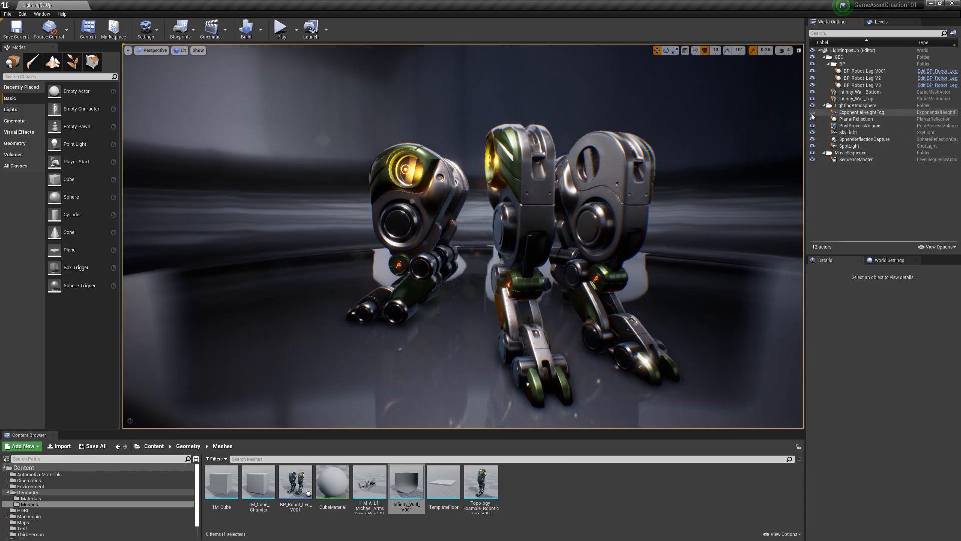
click(812, 113)
right_drag(501, 250, 748, 246)
right_drag(470, 236, 425, 238)
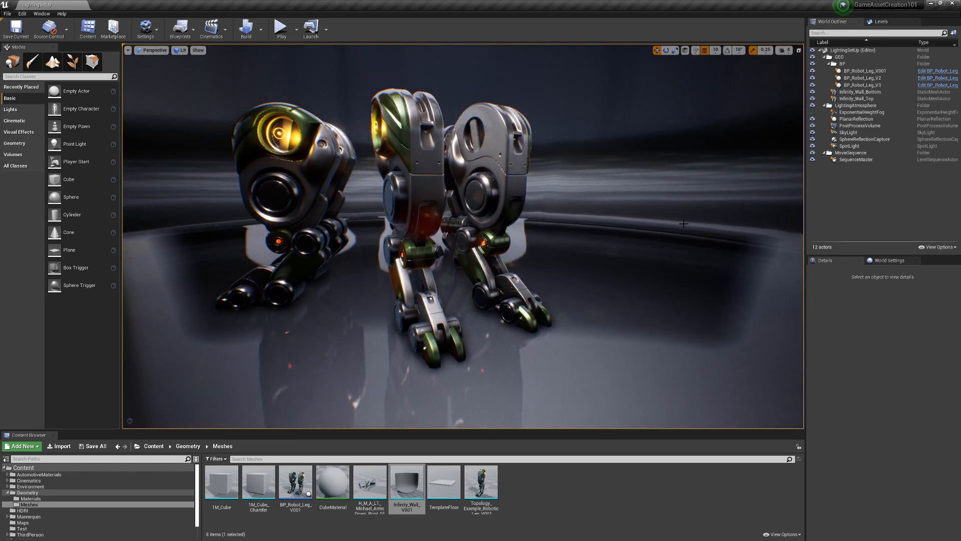
click(812, 112)
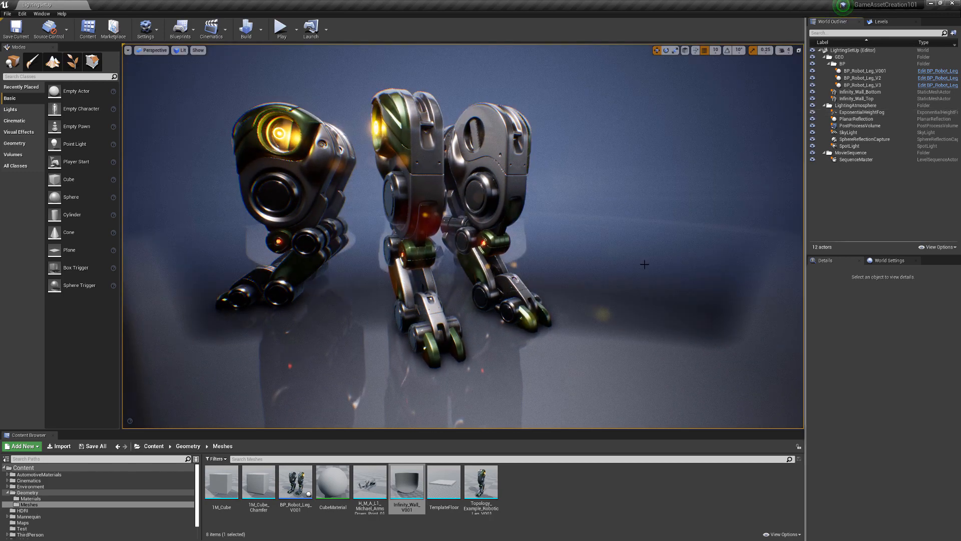
right_drag(643, 265, 625, 262)
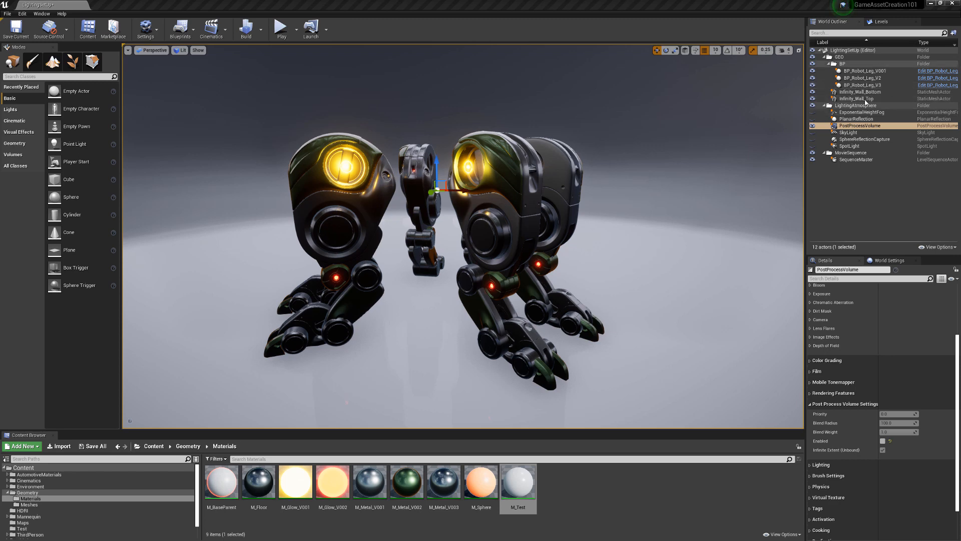
Toggle the Enabled option of the PostProcessVolume to compare the robot legs with and without post-processing.
click(858, 126)
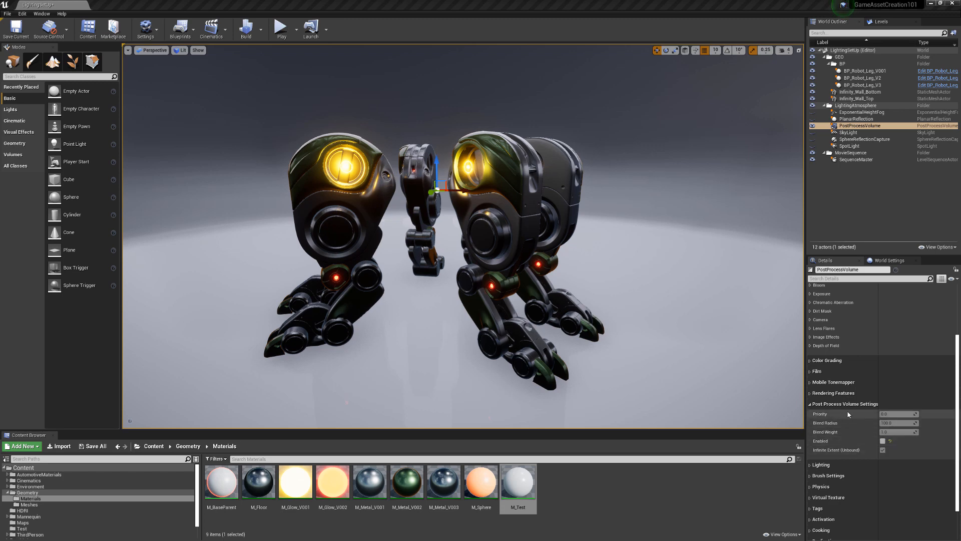
click(883, 441)
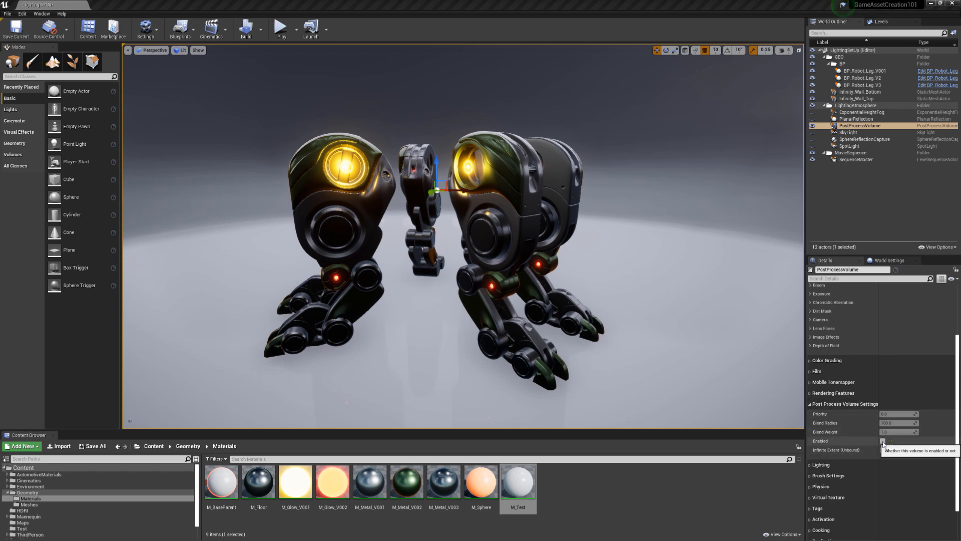
click(883, 442)
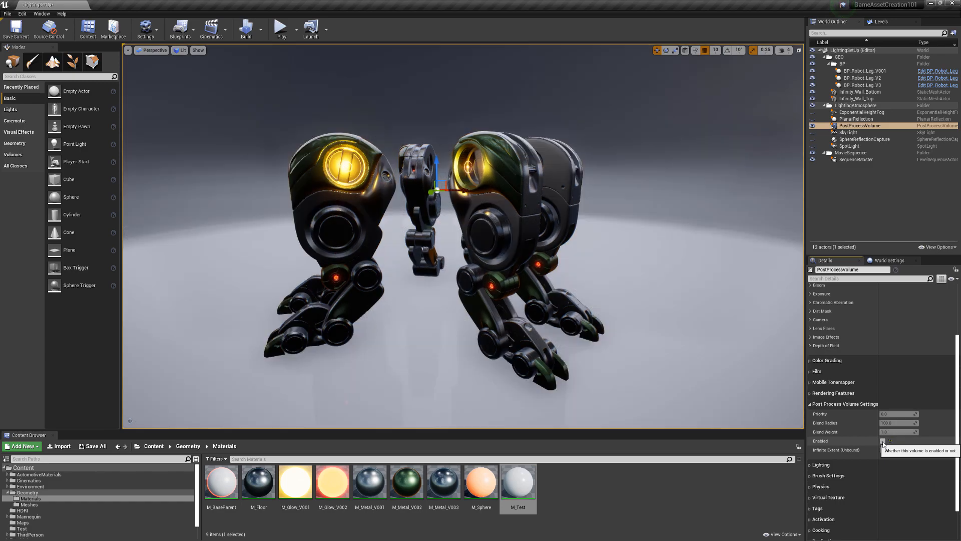
Switch the PostProcessVolume's Enabled option on and off again to compare its effect on the robot legs.
click(812, 125)
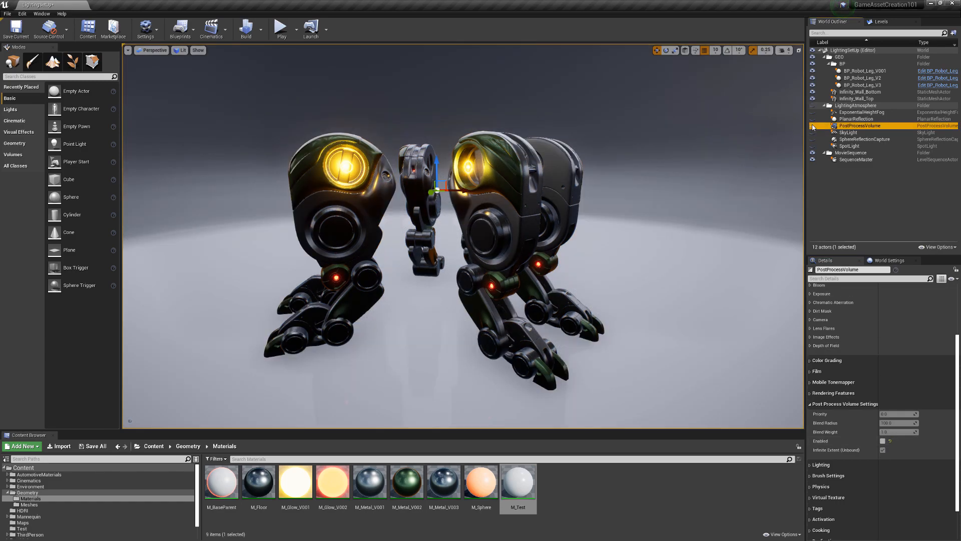
click(883, 441)
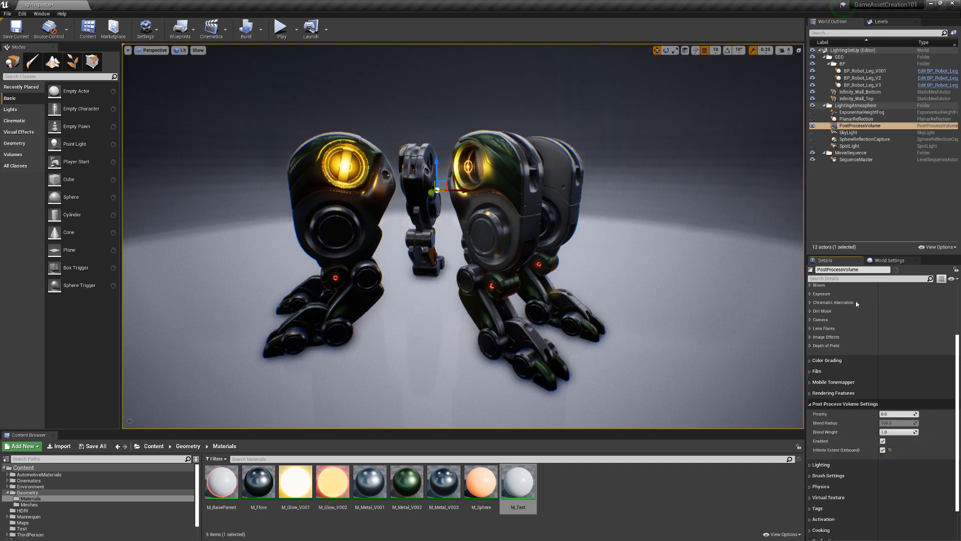
click(812, 127)
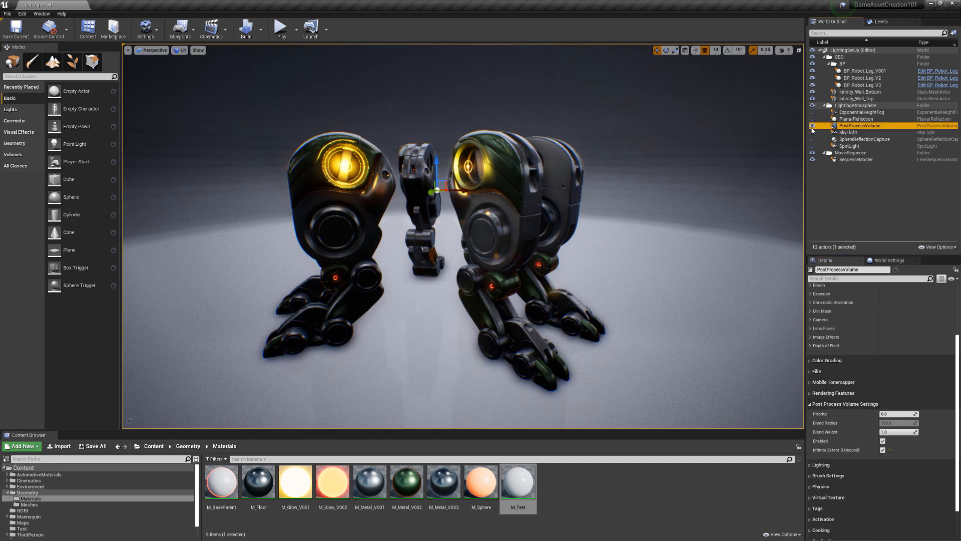
click(882, 441)
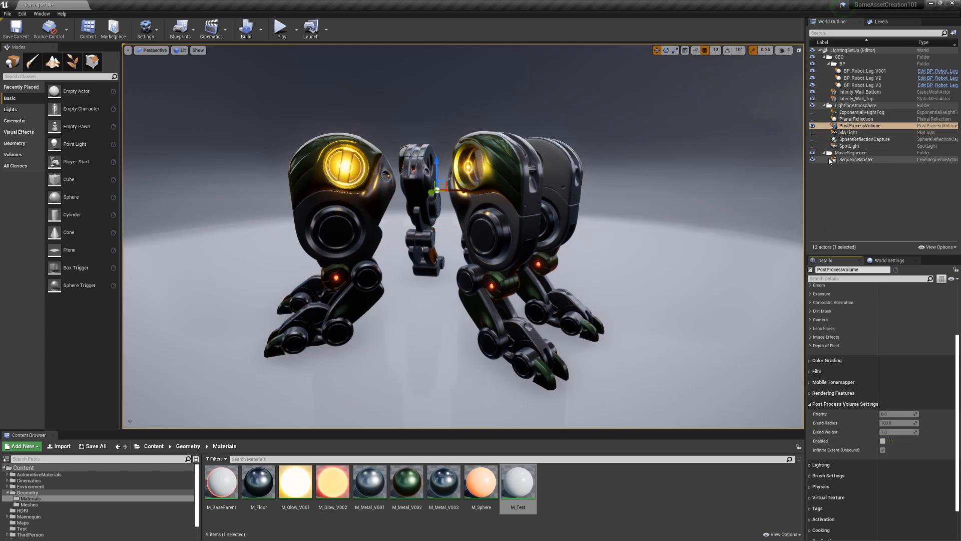
Turn off the Visible option of the SkyLight and show the SpotLight in the level.
click(849, 133)
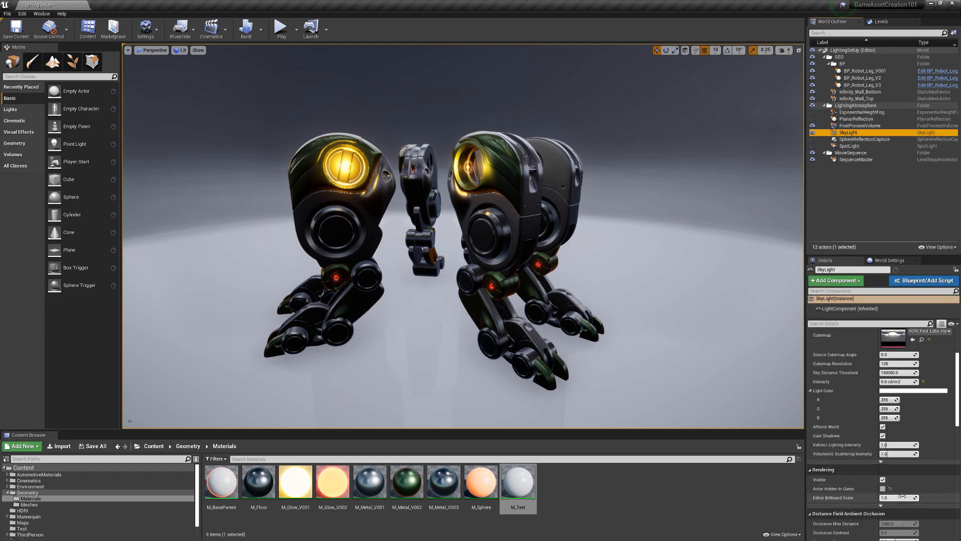
click(882, 479)
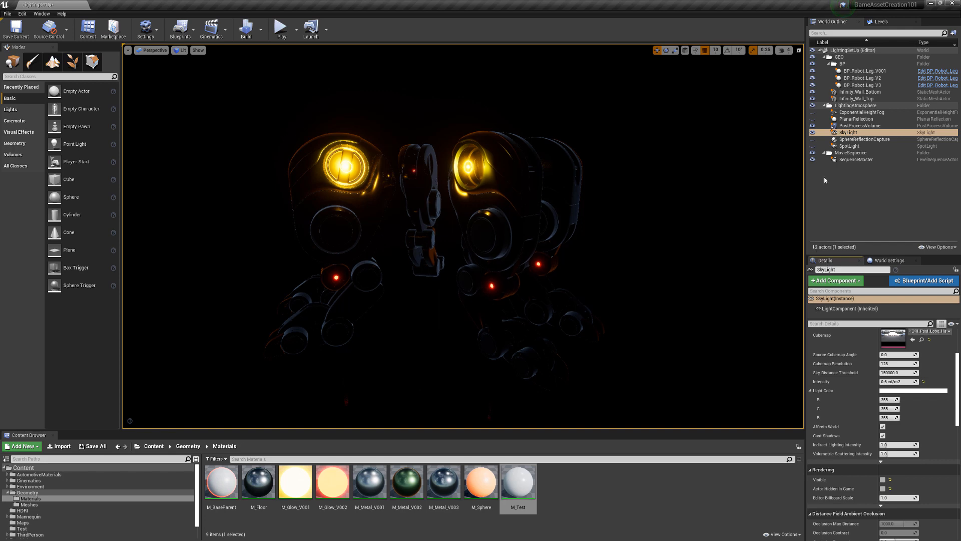
click(813, 147)
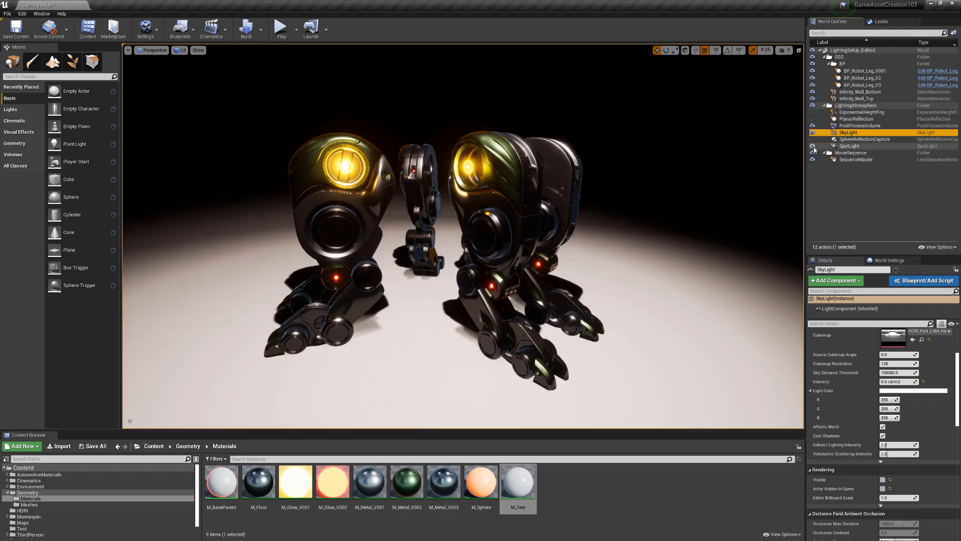
Show the available light types, select the SpotLight, and display the editor gizmos to examine its cone above the robot legs.
click(16, 111)
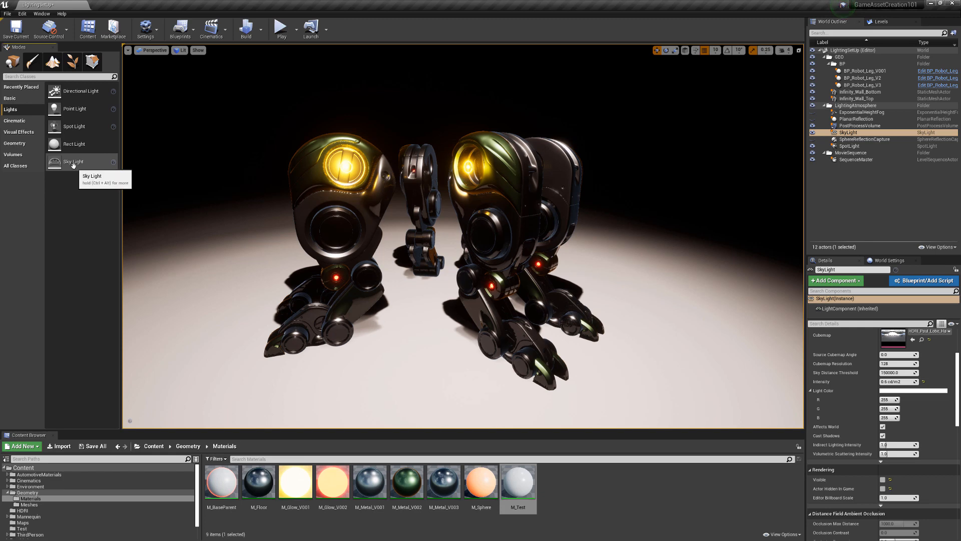
click(858, 146)
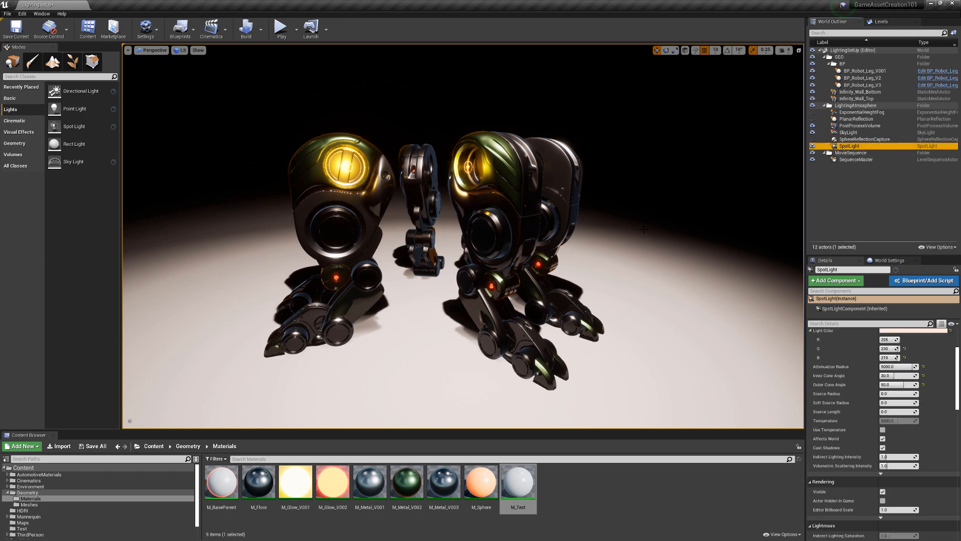
drag(647, 250, 647, 240)
key(g)
mouse_move(643, 257)
right_down()
mouse_move(649, 239)
mouse_move(649, 253)
right_up()
key(e)
key(s)
key(e)
scroll(621, 228, down, 5)
scroll(613, 251, up, 2)
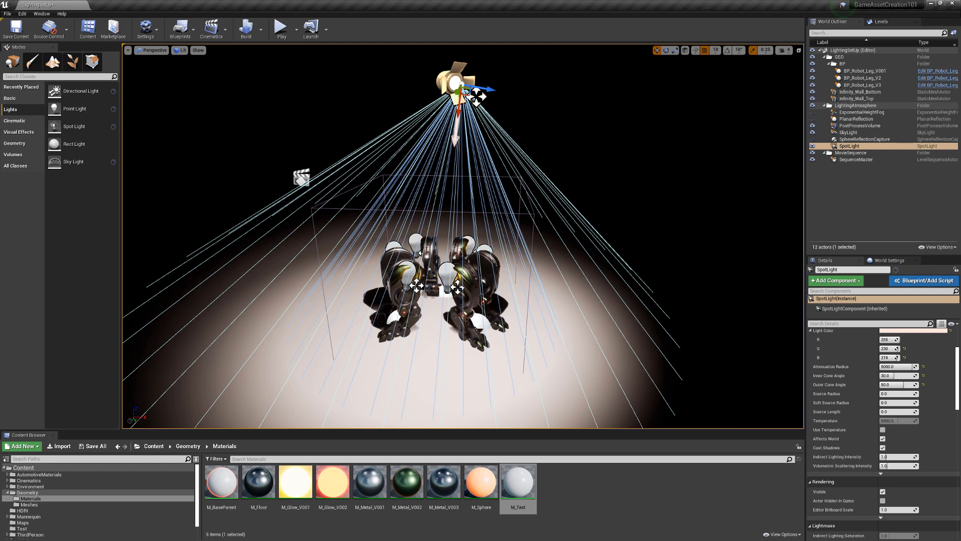
right_drag(510, 300, 505, 304)
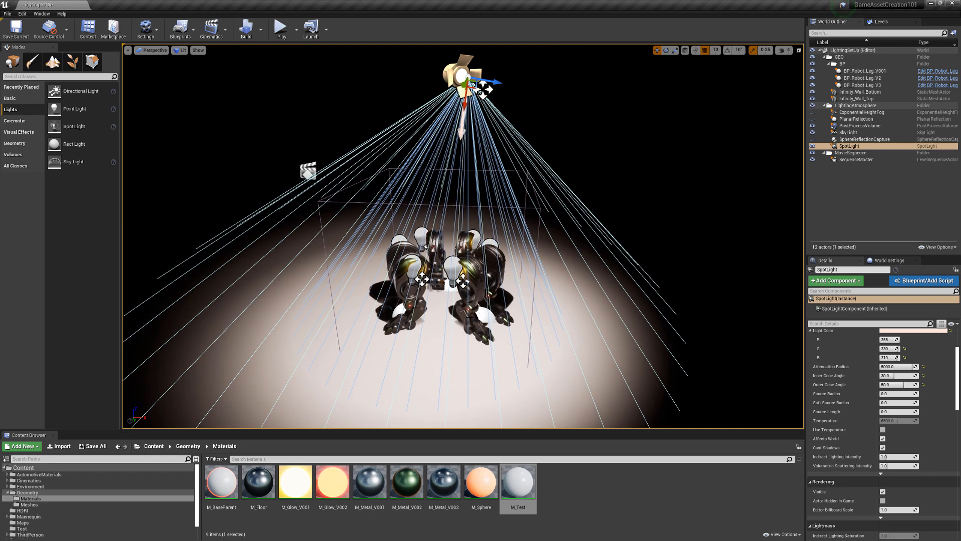
Try shifting the SpotLight sideways above the robot legs and undo the move.
key(e)
key(w)
drag(495, 82, 514, 85)
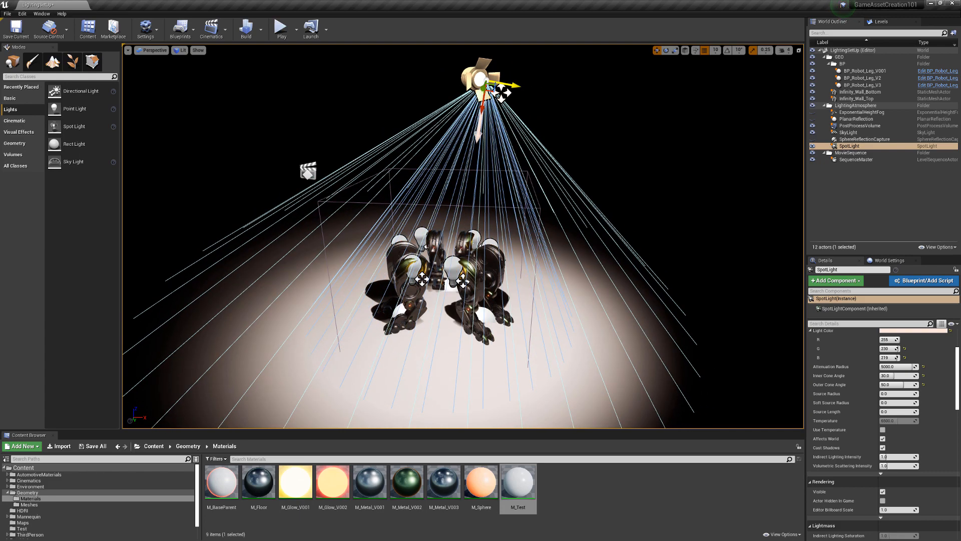
key(ctrl+z)
Try rotating the SpotLight above the robot legs, switching between its move, rotate and scale modes.
key(e)
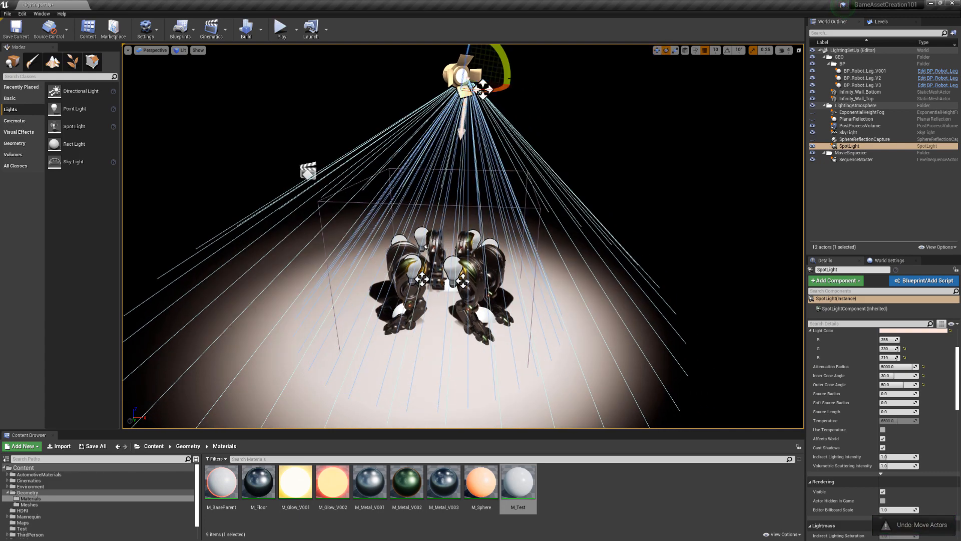
mouse_move(508, 67)
mouse_down()
mouse_move(504, 56)
mouse_move(505, 73)
mouse_up()
key(w)
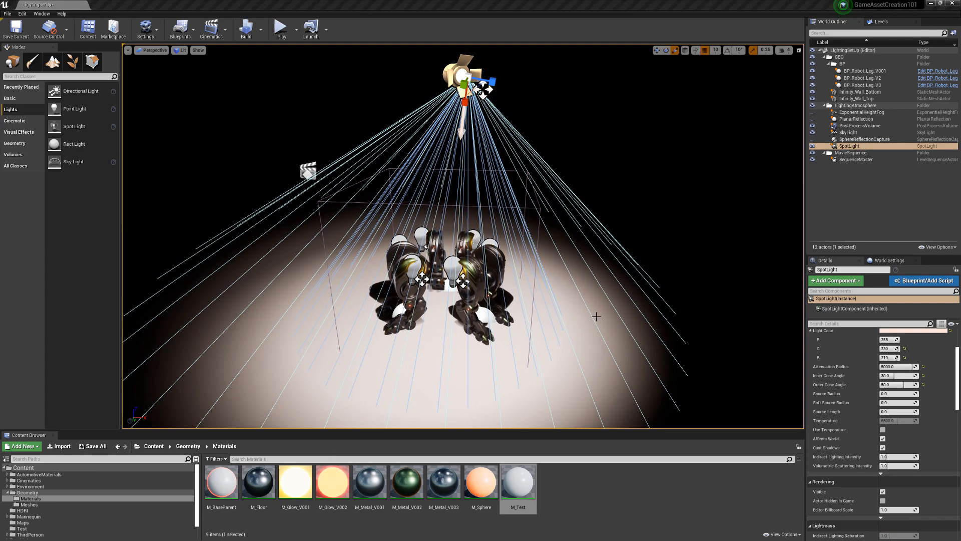
right_drag(596, 316, 393, 240)
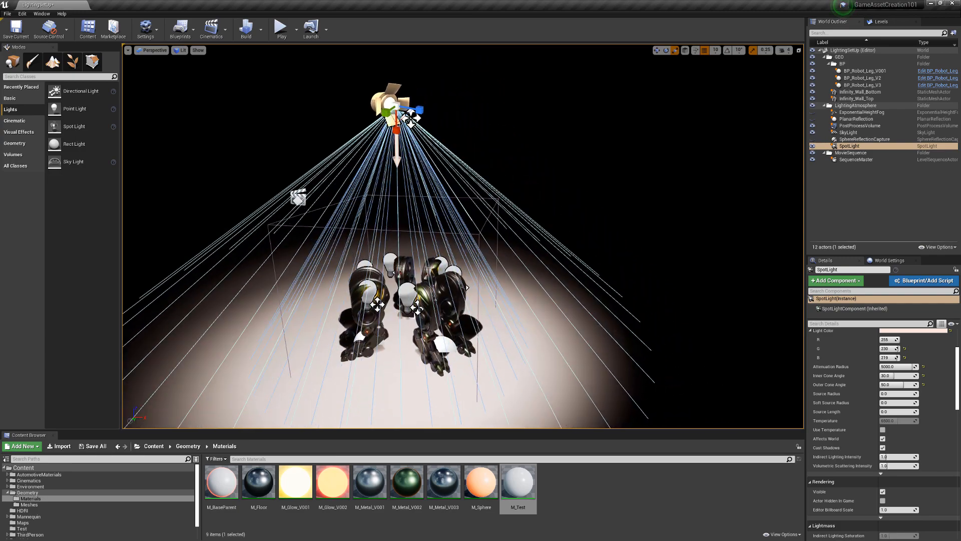
key(e)
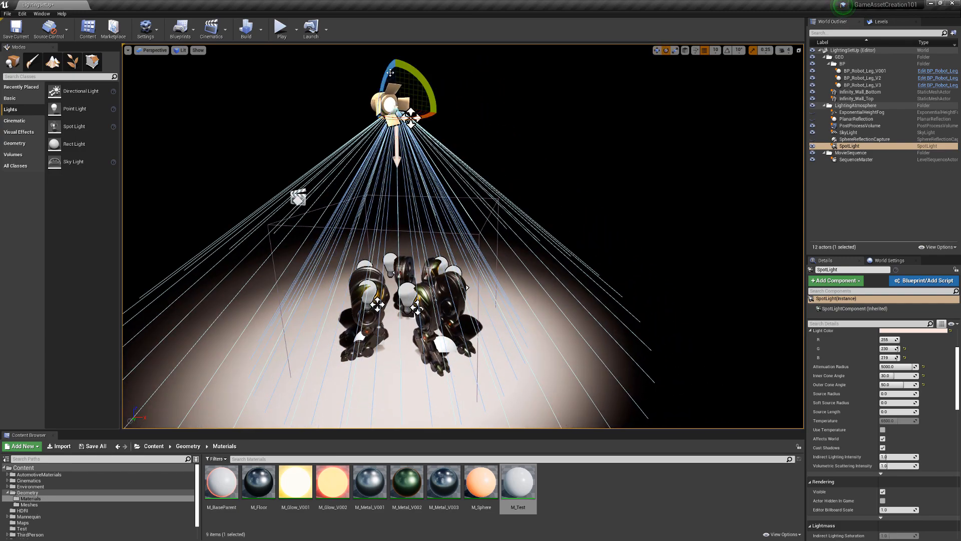
mouse_move(388, 71)
mouse_down()
mouse_move(366, 135)
mouse_move(395, 66)
mouse_up()
right_drag(396, 66, 375, 64)
key(space)
key(space)
mouse_move(444, 117)
mouse_down()
mouse_move(465, 100)
mouse_move(637, 95)
mouse_move(755, 108)
mouse_move(443, 198)
mouse_move(606, 132)
mouse_move(381, 105)
mouse_move(594, 120)
mouse_move(474, 119)
mouse_move(442, 103)
mouse_up()
key(e)
alt+drag(563, 283, 575, 280)
scroll(577, 279, down, 2)
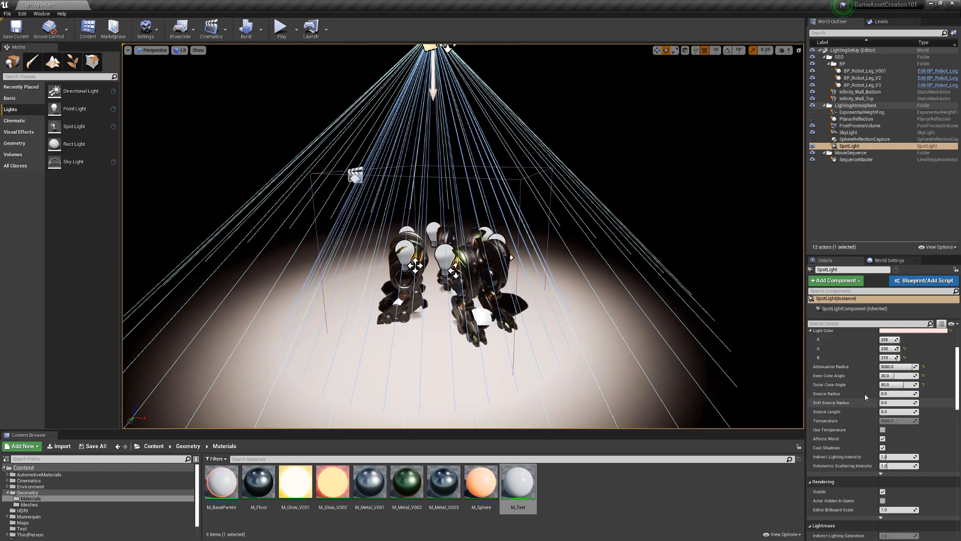
Try SpotLight intensities of 50, 500 and 20000 to compare how brightly the robot legs are lit.
scroll(865, 397, up, 2)
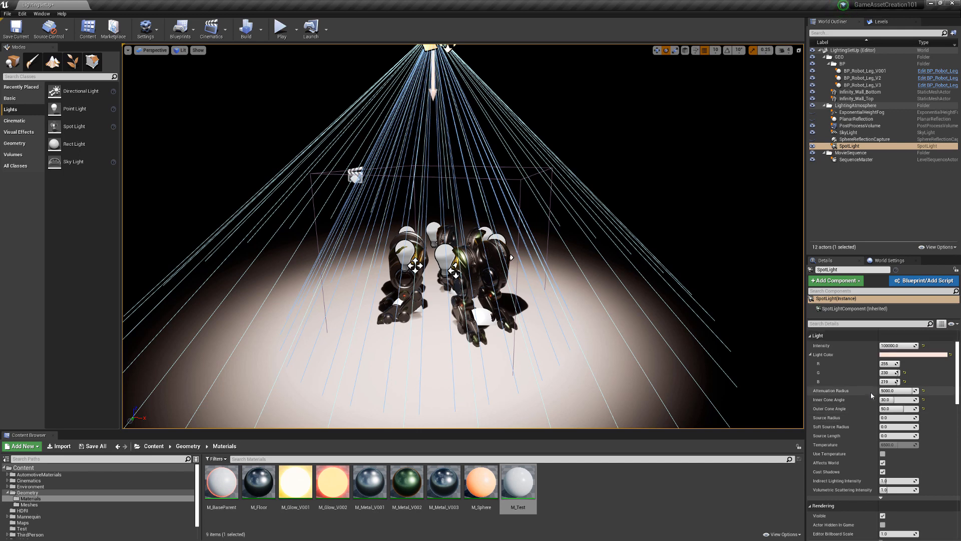
click(894, 345)
text(50)
key(Return)
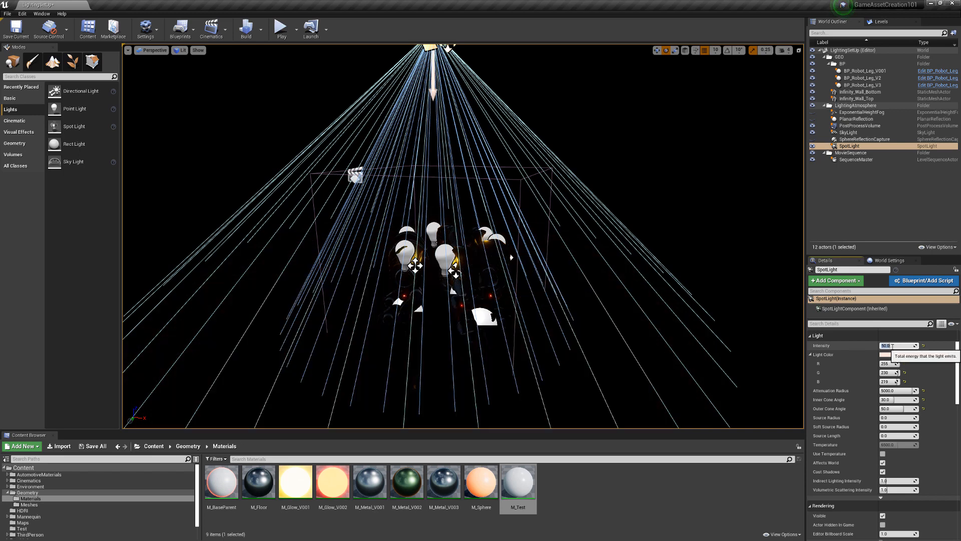
text(500)
key(Return)
text(2000)
key(Return)
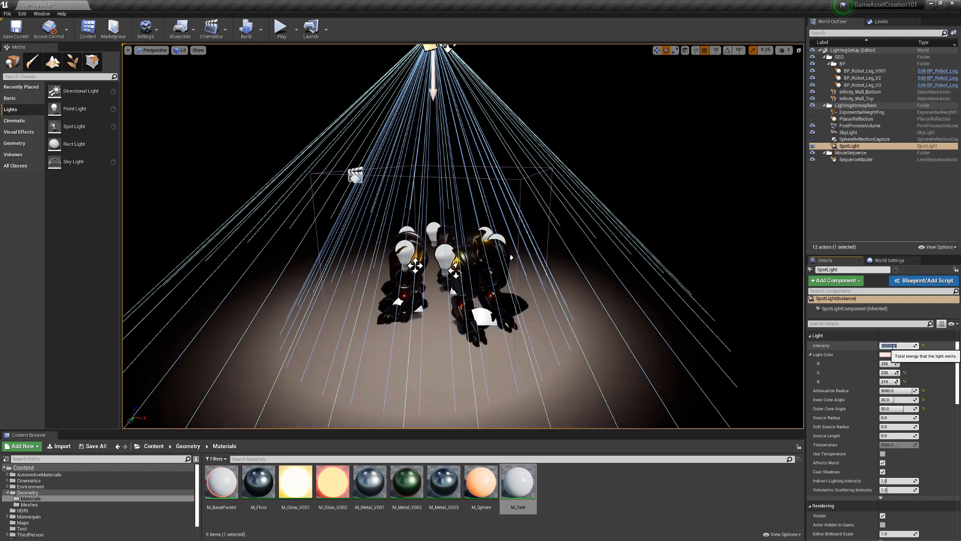
Set the SpotLight's Intensity to 200000 and examine the lit robot legs up close.
click(892, 346)
text(0)
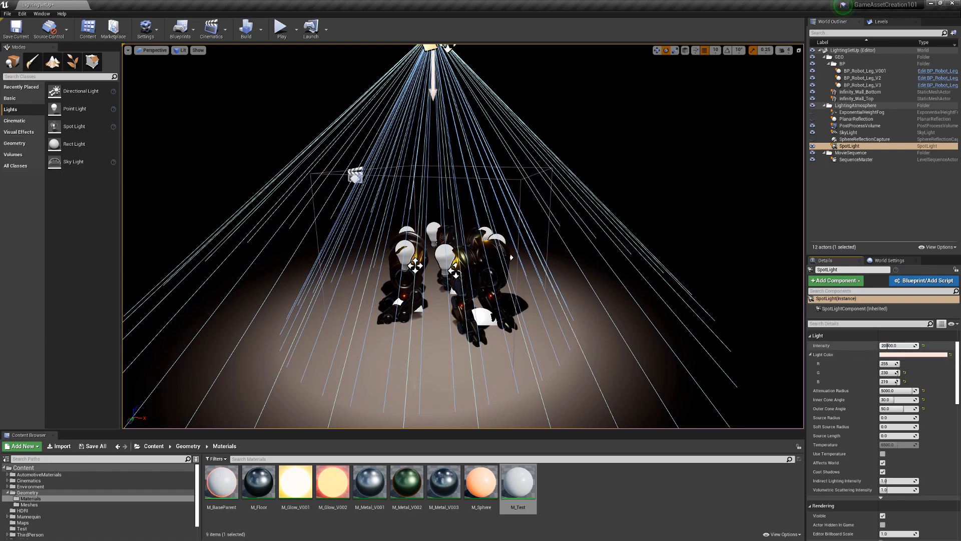
text(0)
key(Return)
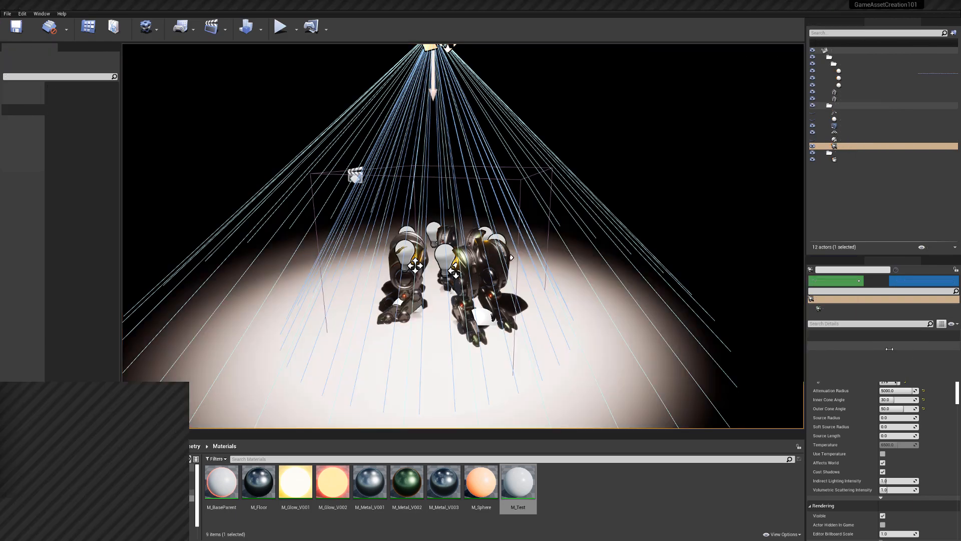
drag(440, 302, 469, 240)
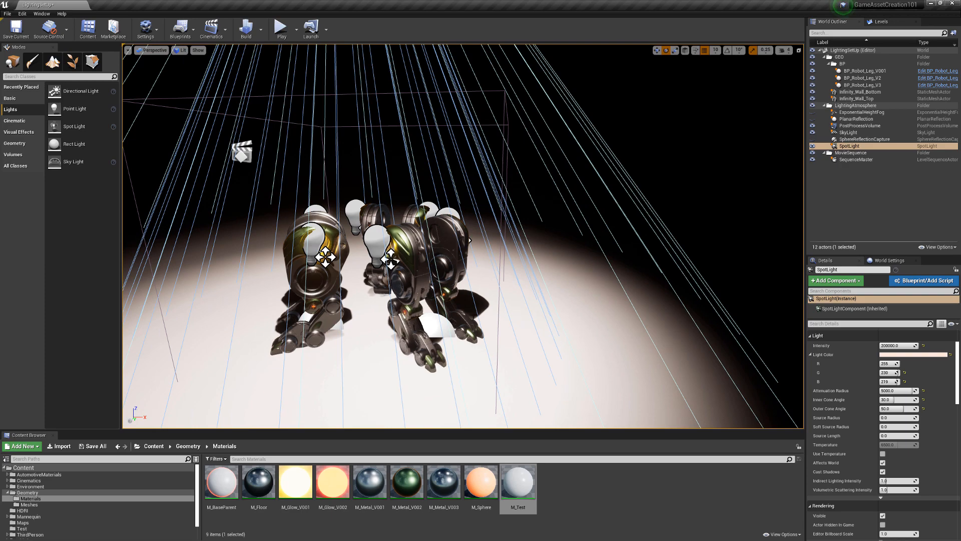
drag(538, 328, 647, 364)
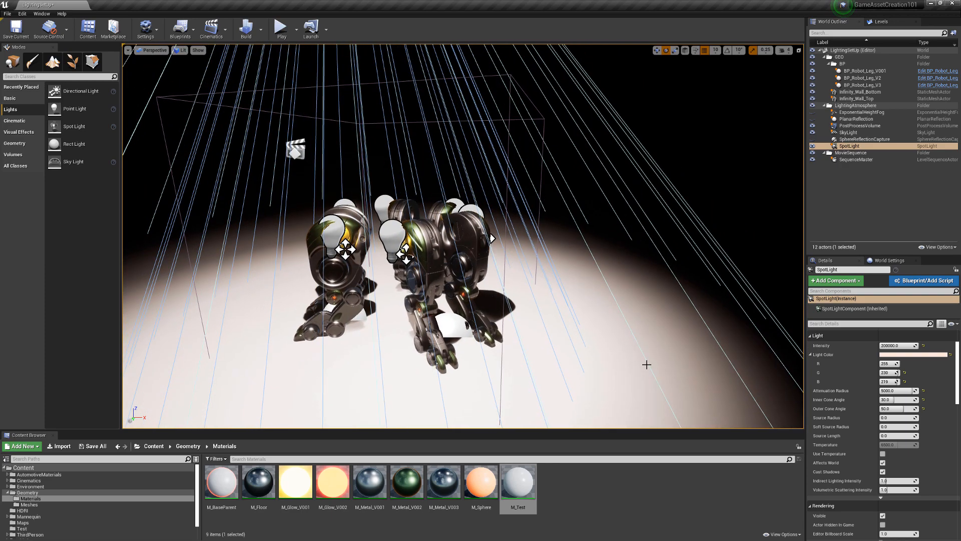
right_drag(625, 370, 715, 395)
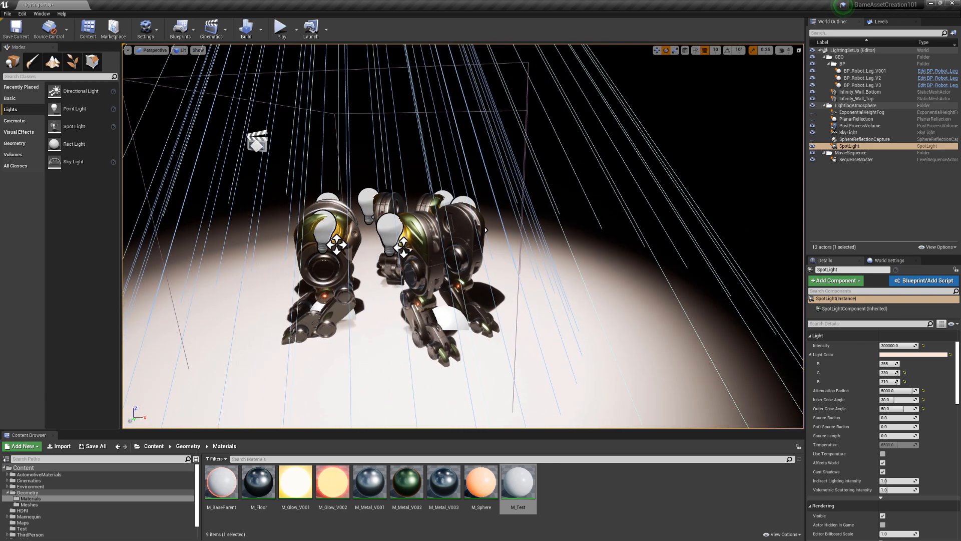
Set the SpotLight's Inner Cone Angle to 10 degrees and examine the light falloff around the robot legs.
click(886, 399)
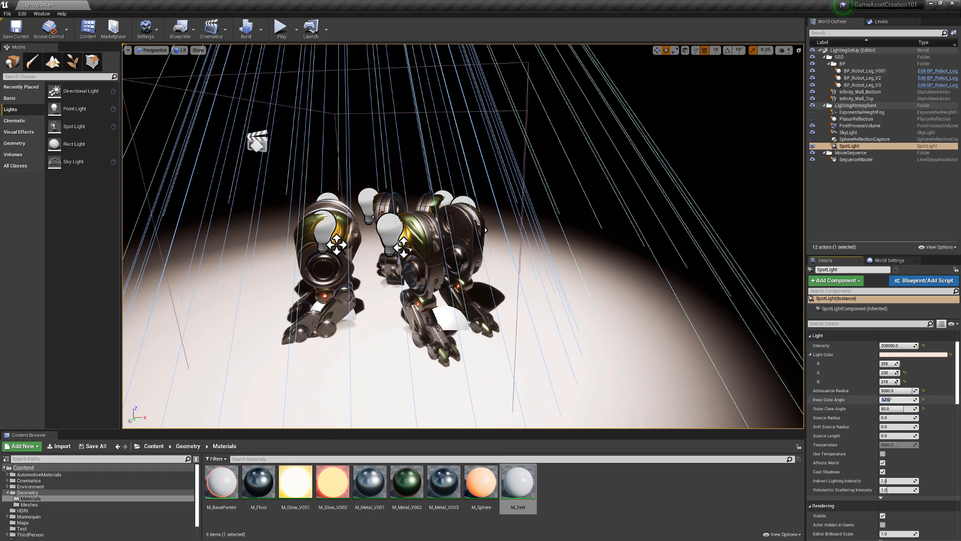
text(10)
key(Return)
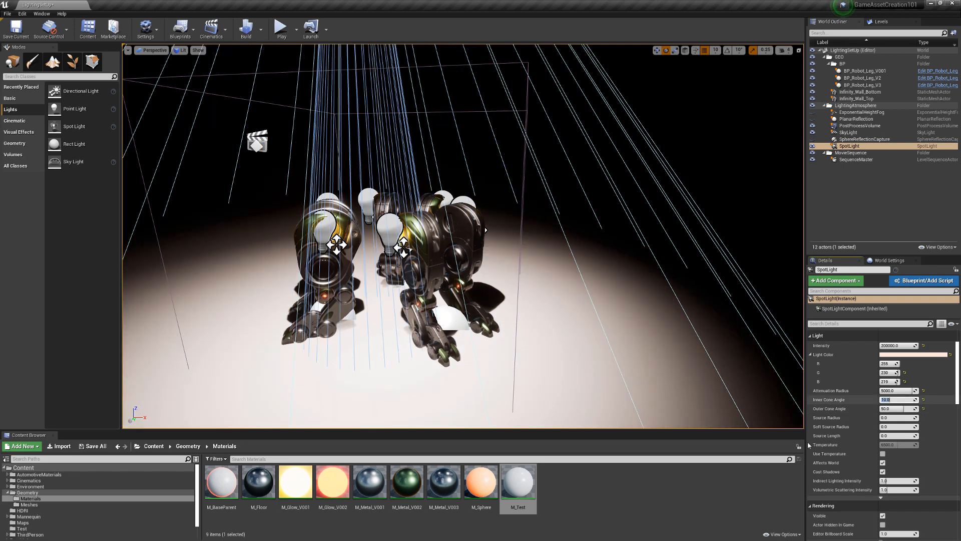
right_drag(336, 233, 323, 263)
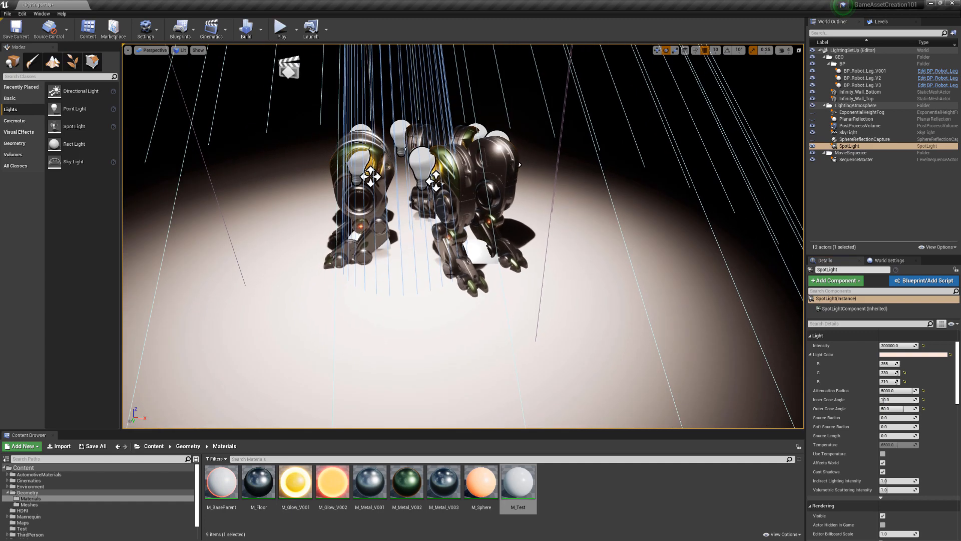
right_drag(463, 231, 457, 205)
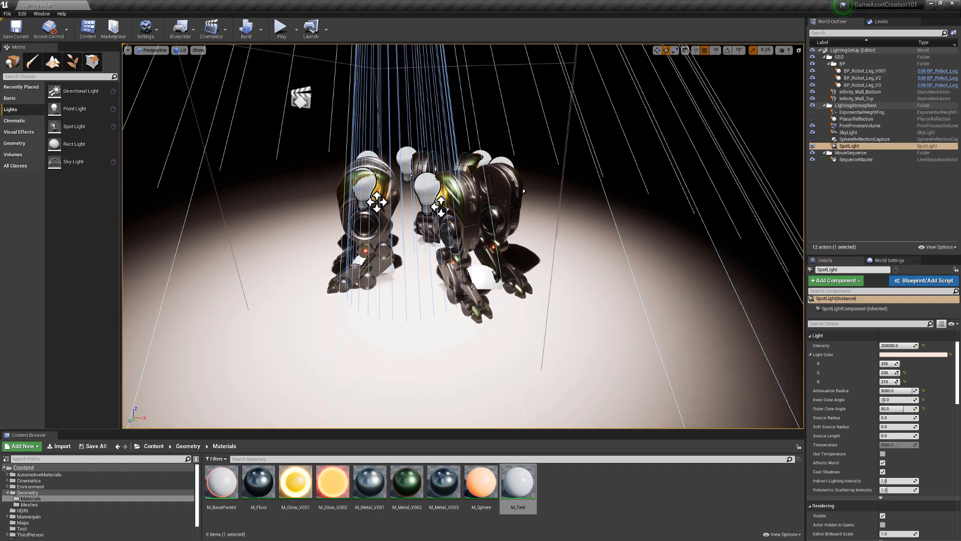
Compare Outer Cone Angles of 10 and 20 degrees on the SpotLight, and set the angle to 11.
scroll(460, 314, down, 3)
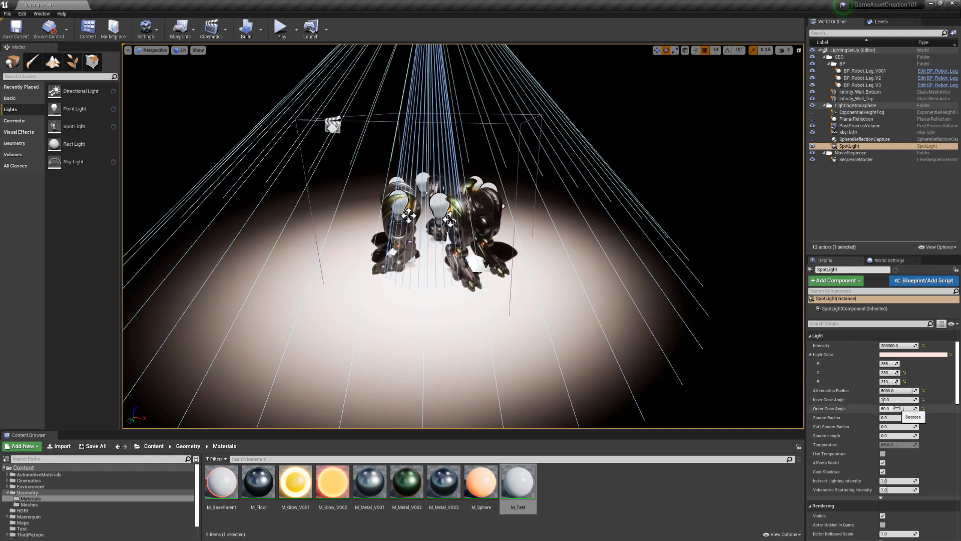
click(891, 409)
text(10)
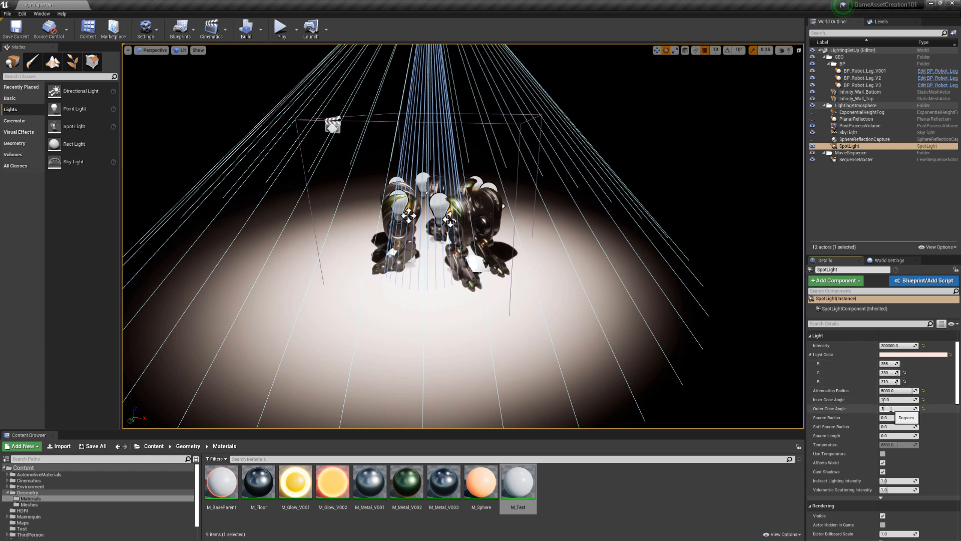
key(Return)
scroll(392, 305, up, 3)
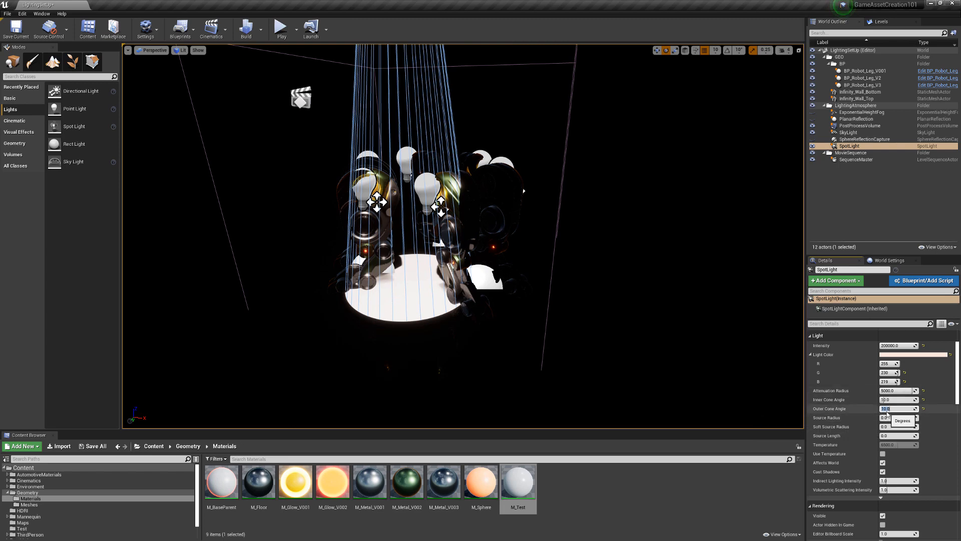
key(Return)
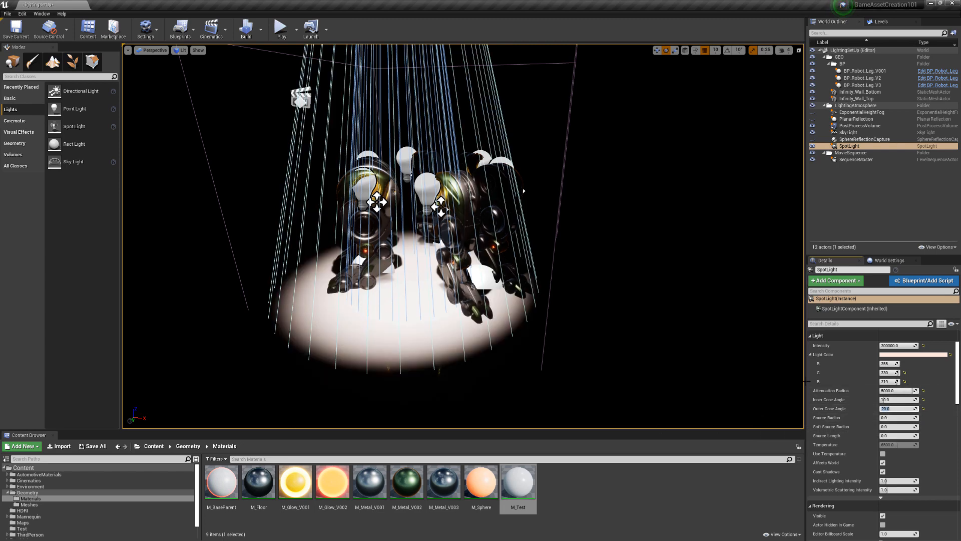
text(10)
key(Return)
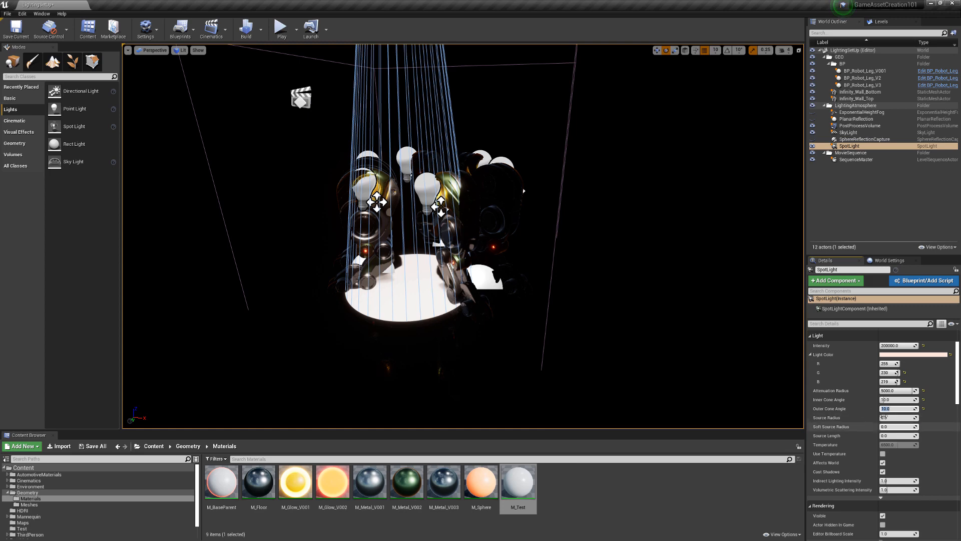
text(11)
key(Return)
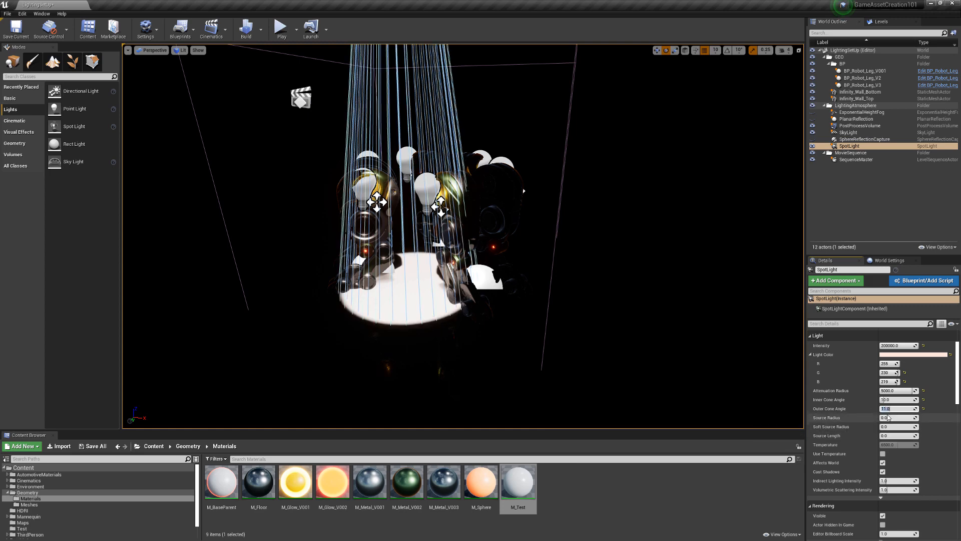
Try SpotLight Outer Cone Angles of 12, 15, 20 and 30 degrees to compare the widening, softening light pool.
text(12)
key(Return)
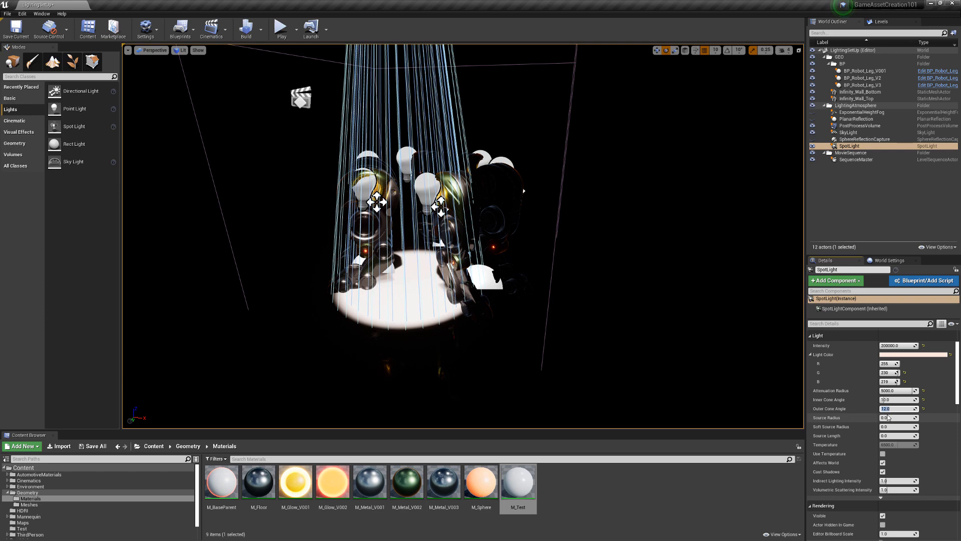
text(15)
key(Return)
text(20)
key(Return)
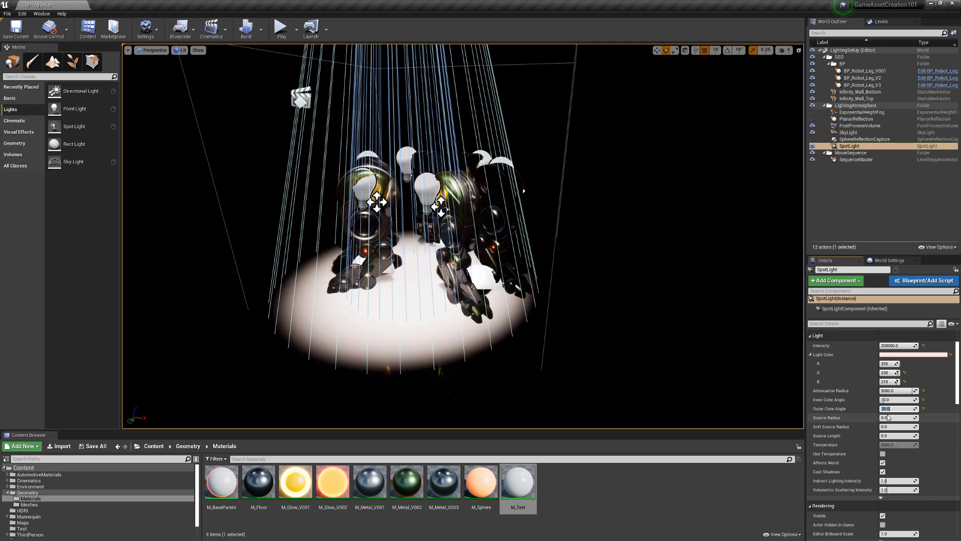
text(30)
key(Return)
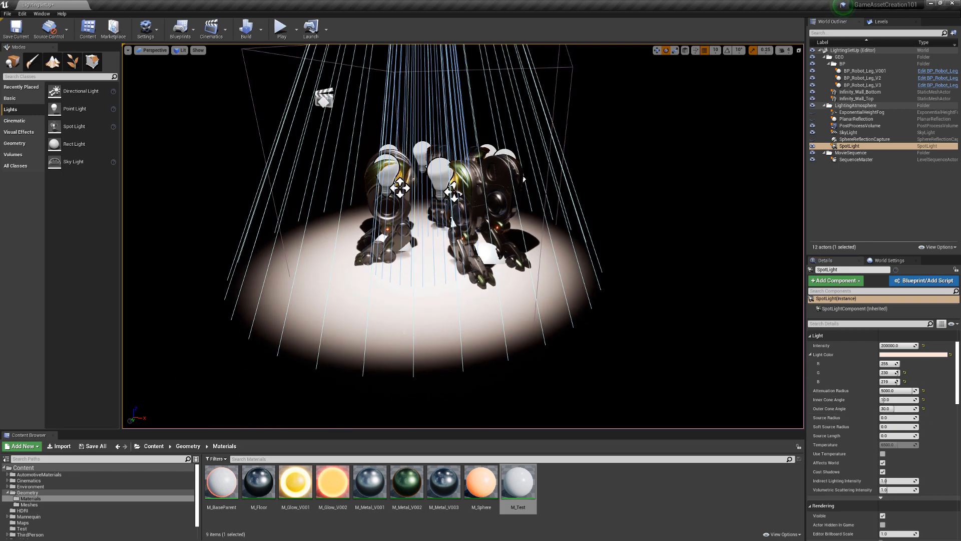
Compare Inner Cone Angles of 40 and 20 degrees on the SpotLight, leaving the angle at 20.
click(885, 399)
text(40)
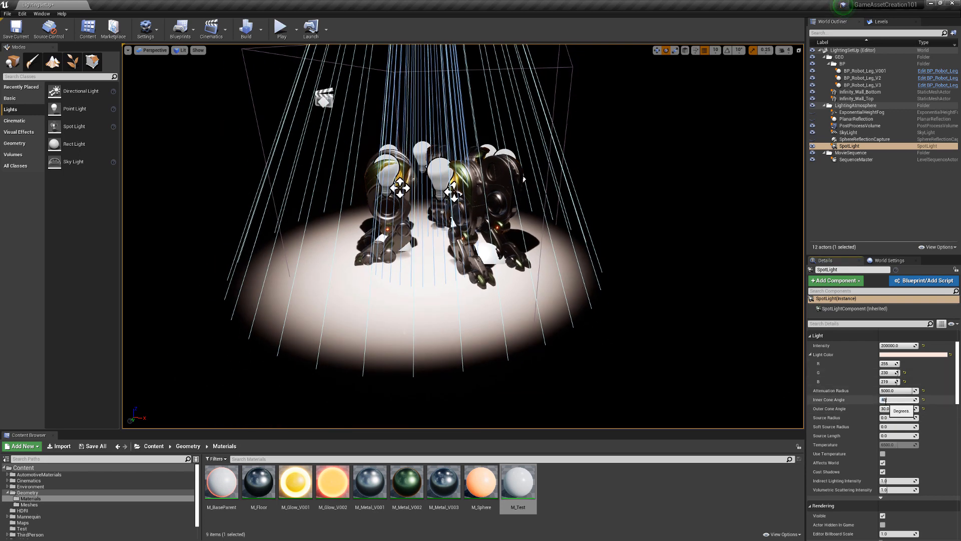
key(Return)
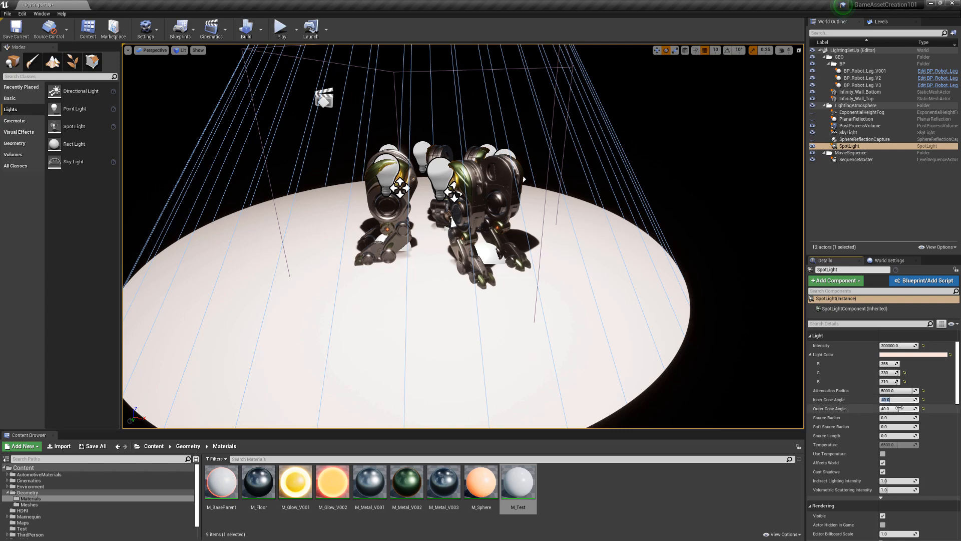
right_drag(605, 274, 605, 273)
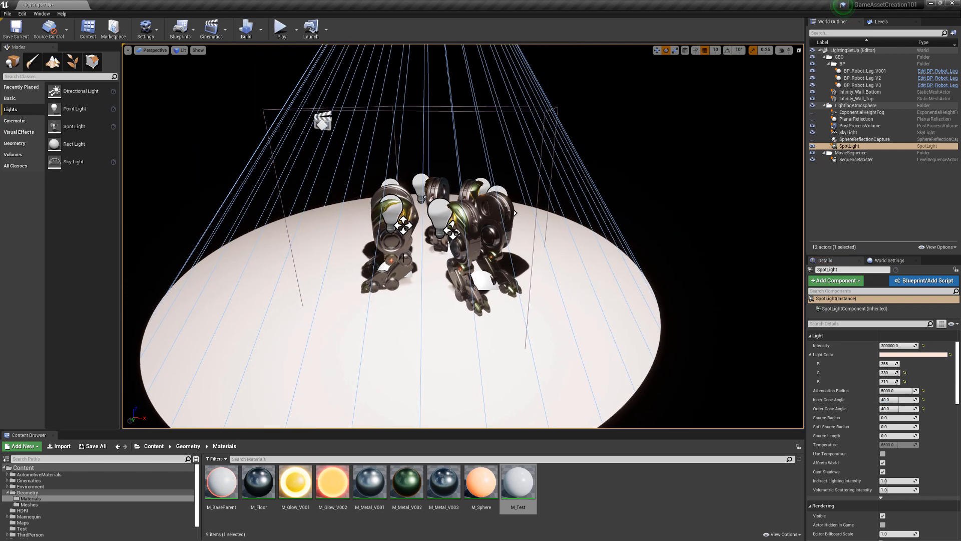
click(892, 399)
text(20)
key(Return)
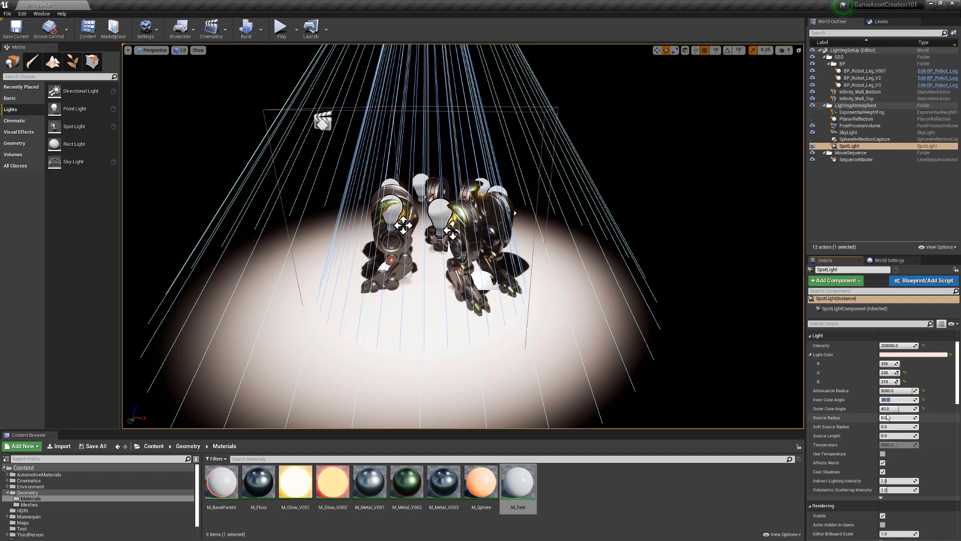
Set the SpotLight's Outer Cone Angle to 50 degrees and examine the light falloff on the floor.
click(885, 408)
scroll(463, 236, down, 3)
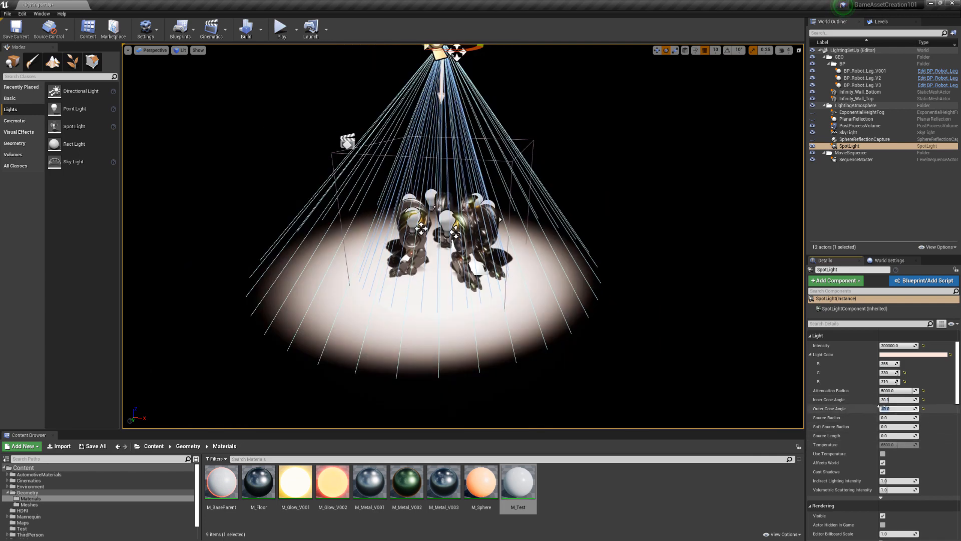
text(50)
key(Return)
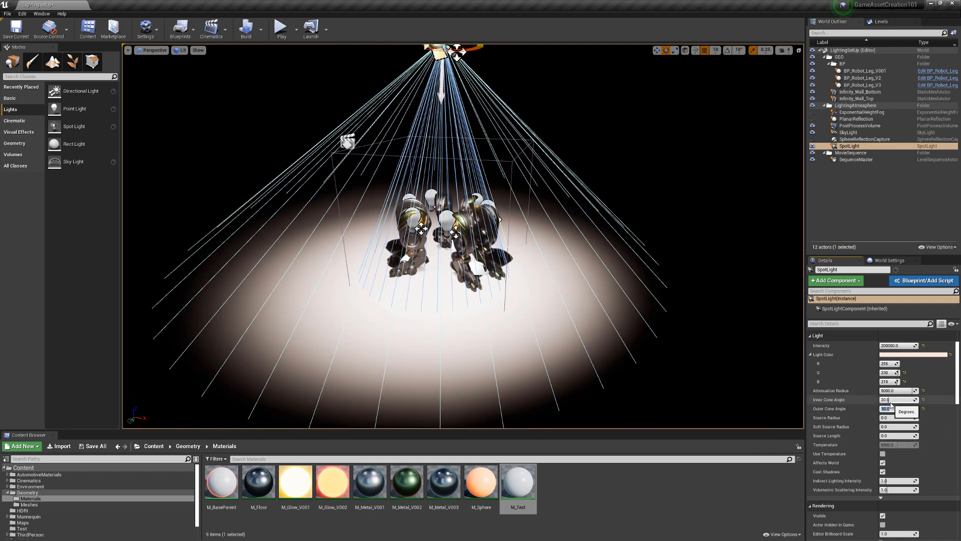
right_drag(595, 309, 613, 331)
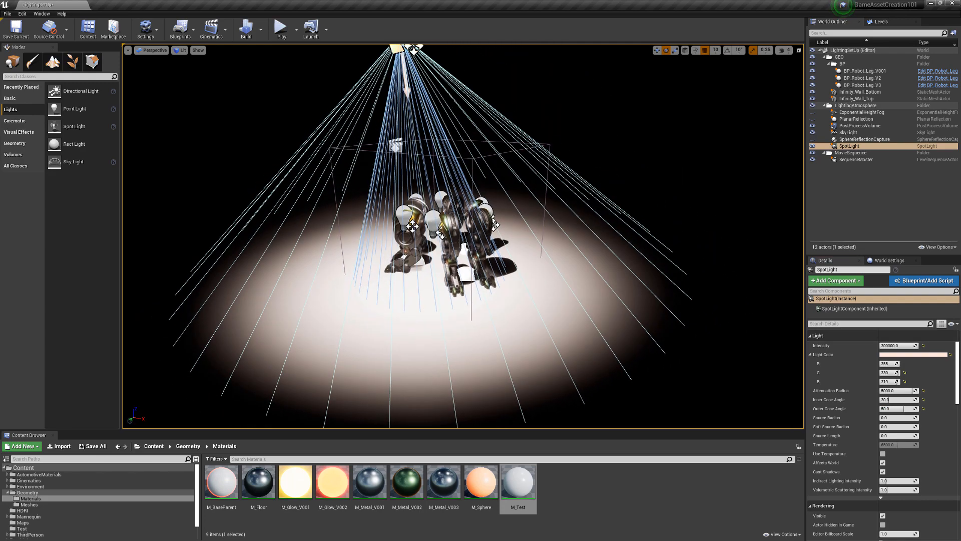
Try Attenuation Radius values of 50 and 0 on the SpotLight, then raise the radius to about 470.
click(896, 390)
text(50)
key(Return)
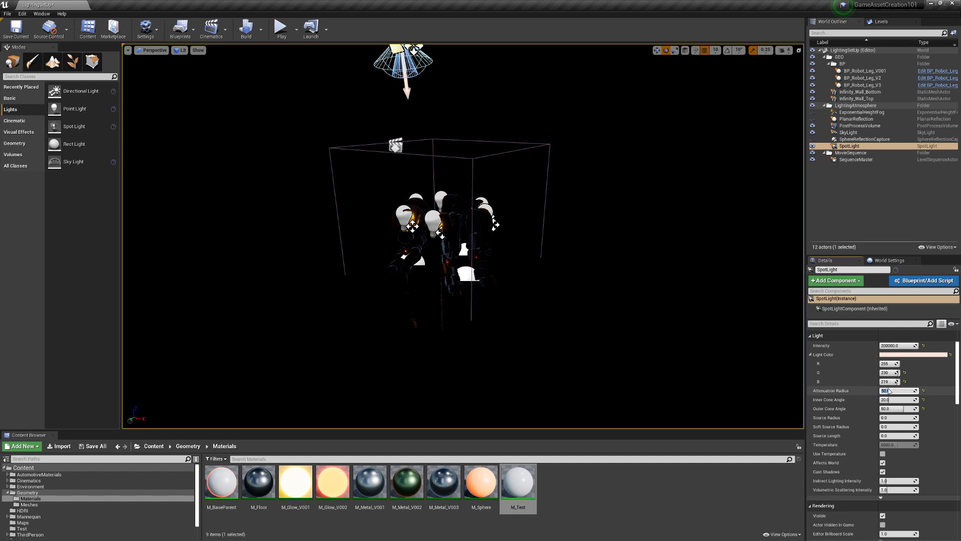
text(0)
key(Return)
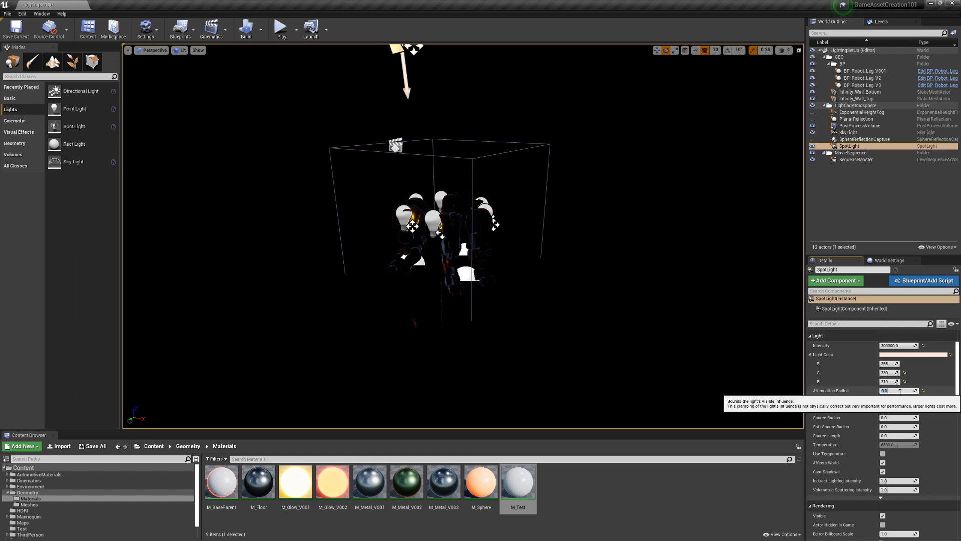
click(916, 390)
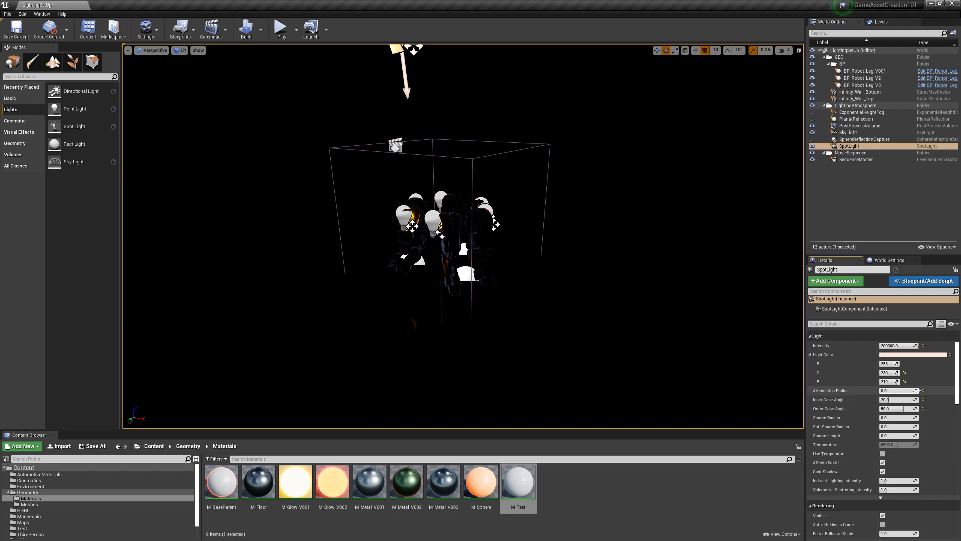
drag(921, 389, 949, 389)
mouse_move(463, 235)
right_down()
mouse_move(431, 220)
mouse_move(485, 255)
mouse_move(460, 215)
mouse_move(475, 226)
right_up()
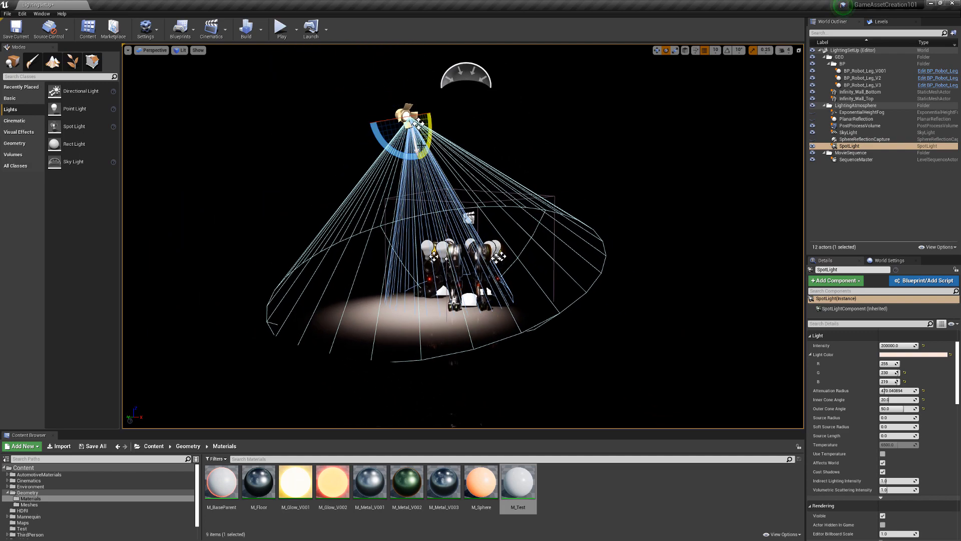
Try an Attenuation Radius of 1000 on the SpotLight and examine how far its cone reaches below the floor.
click(893, 390)
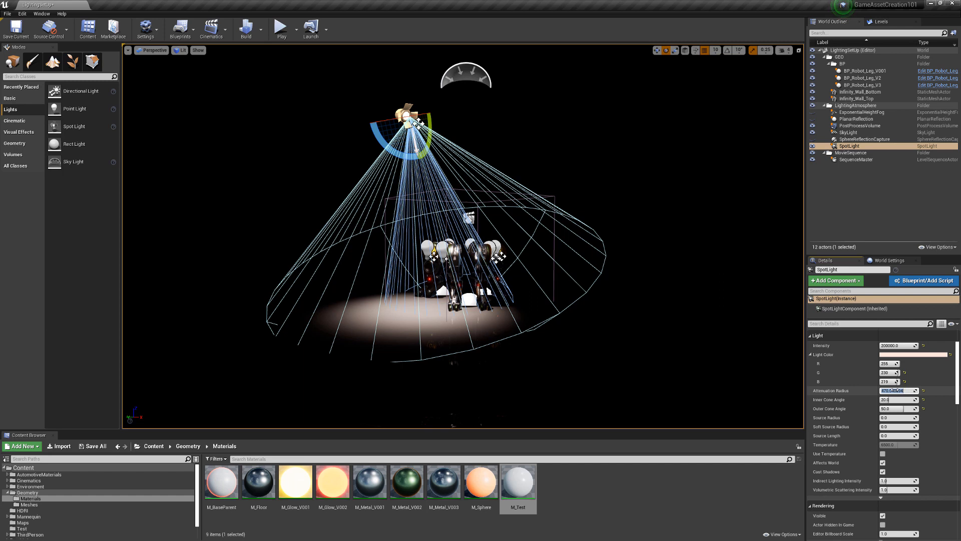
text(1000)
key(Return)
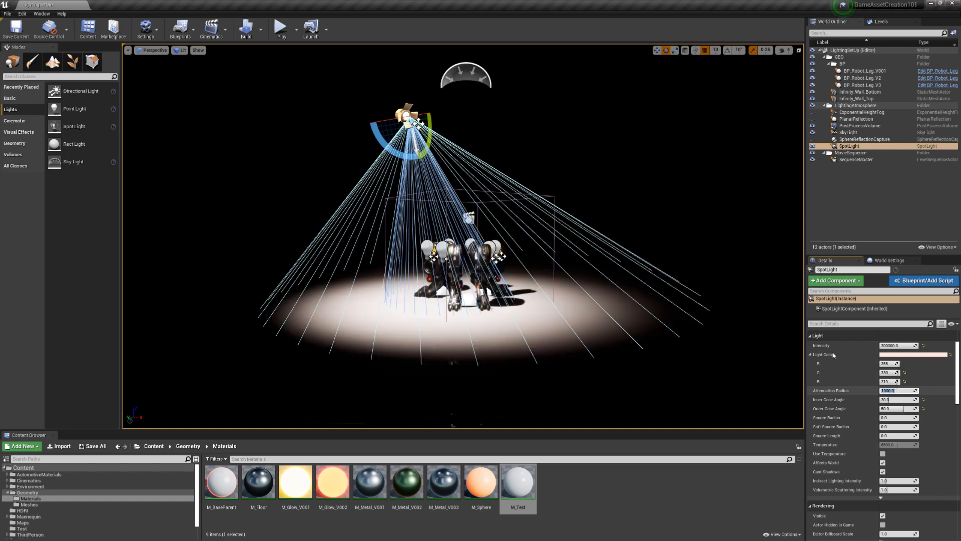
right_drag(463, 236, 539, 290)
key(q)
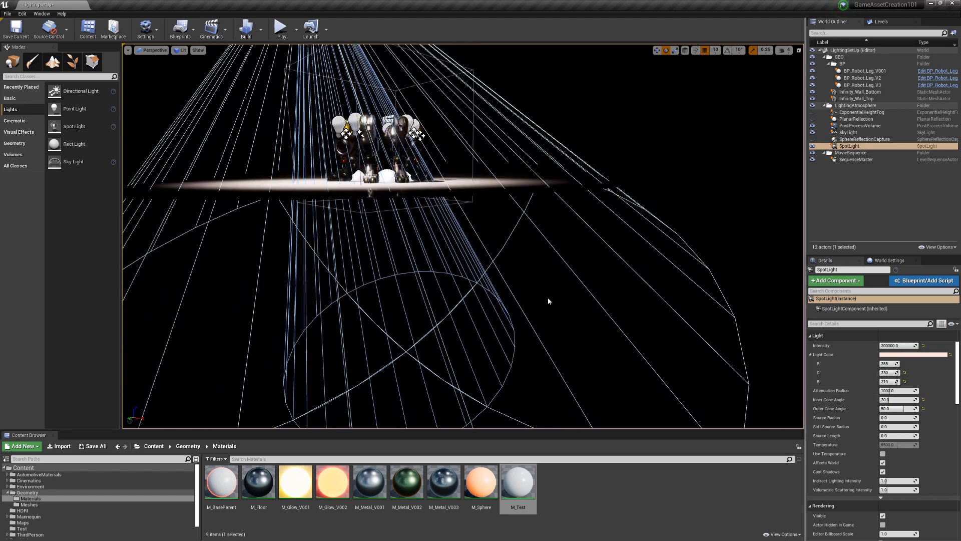
Set the SpotLight's Attenuation Radius to 500 and examine the light reaching the robot legs.
click(900, 391)
text(500)
key(Return)
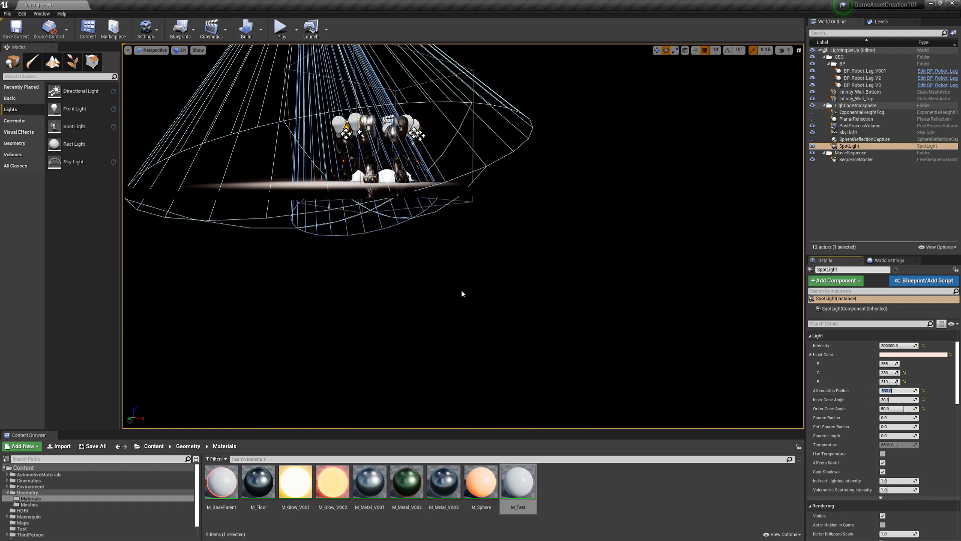
right_drag(461, 293, 452, 368)
key(e)
key(w)
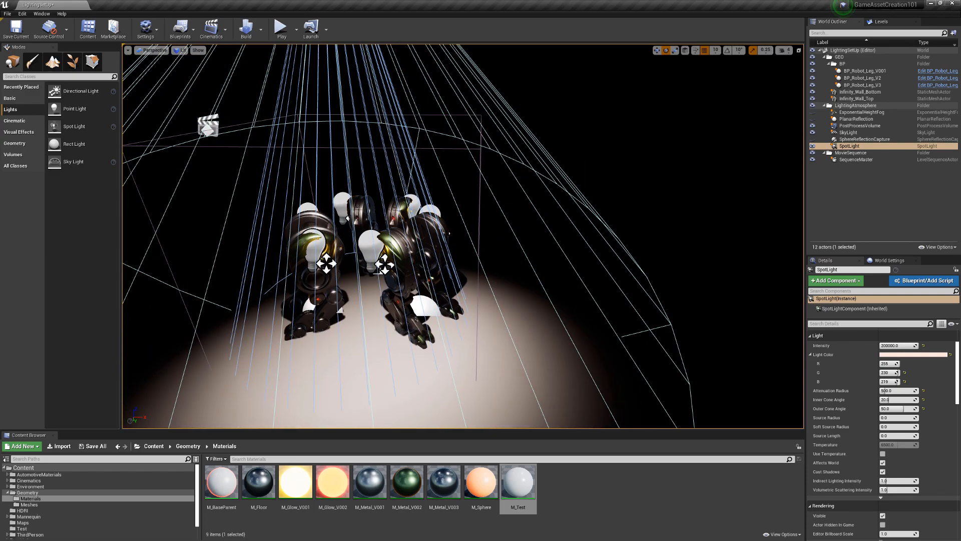
scroll(851, 456, up, 2)
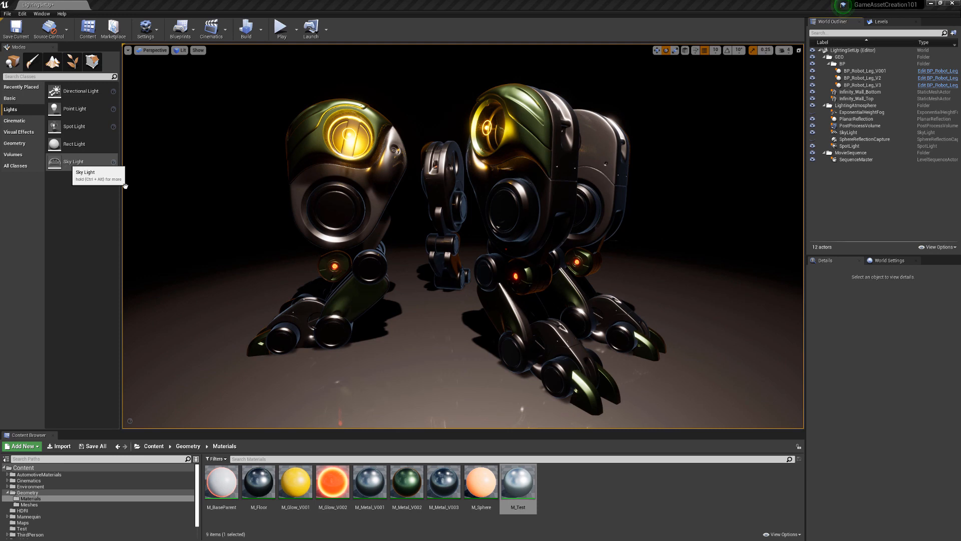
Show the editor icons in the viewport again, then select the SkyLight and focus the view on it.
click(450, 350)
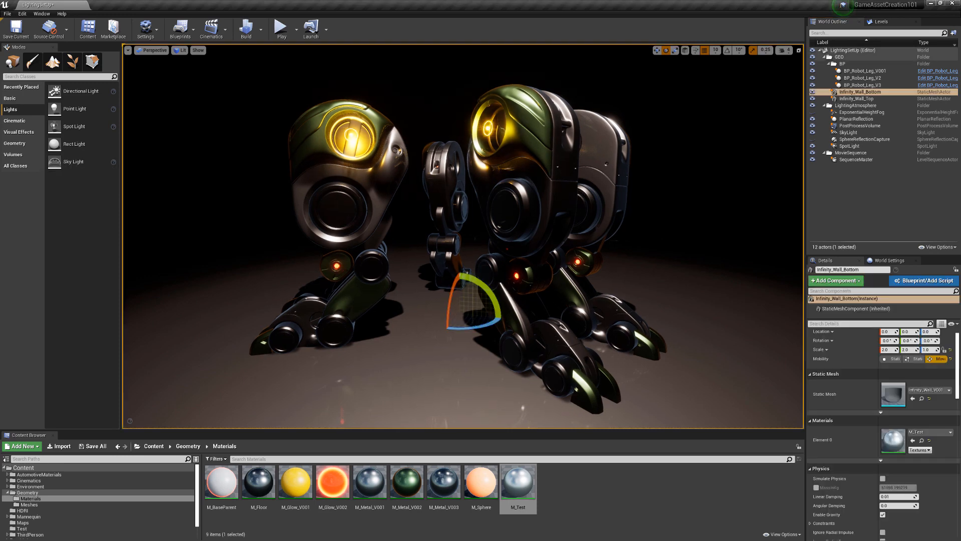
key(g)
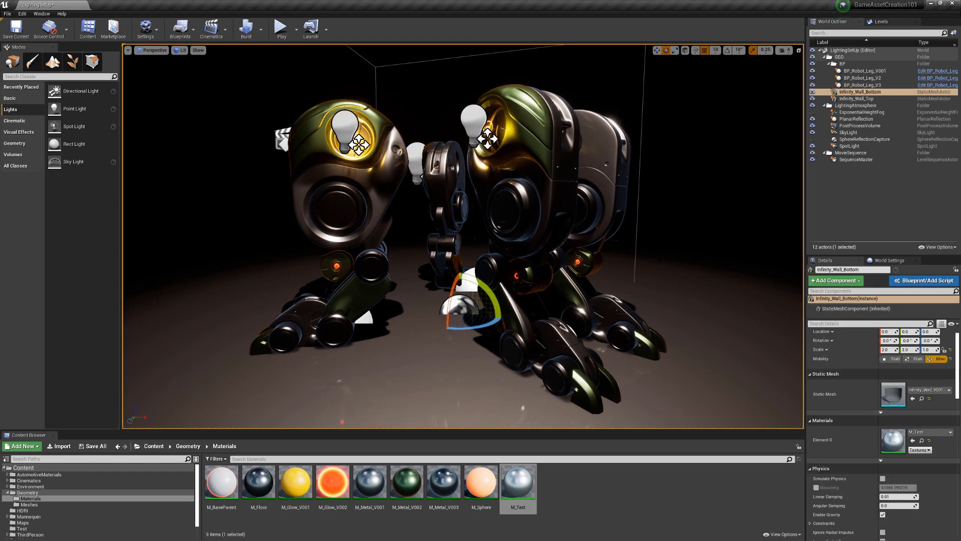
click(855, 134)
mouse_move(500, 225)
right_down()
mouse_move(488, 270)
mouse_move(488, 225)
right_up()
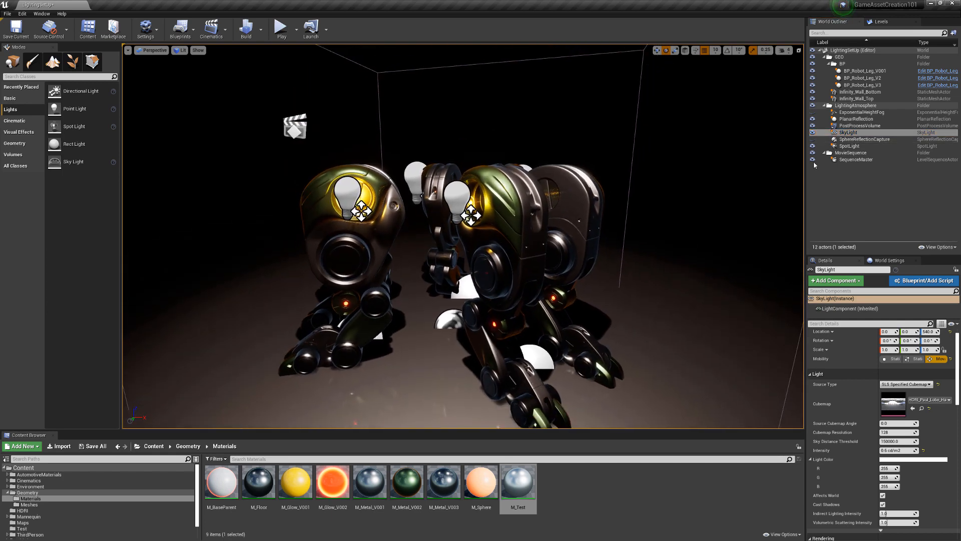
double_click(842, 133)
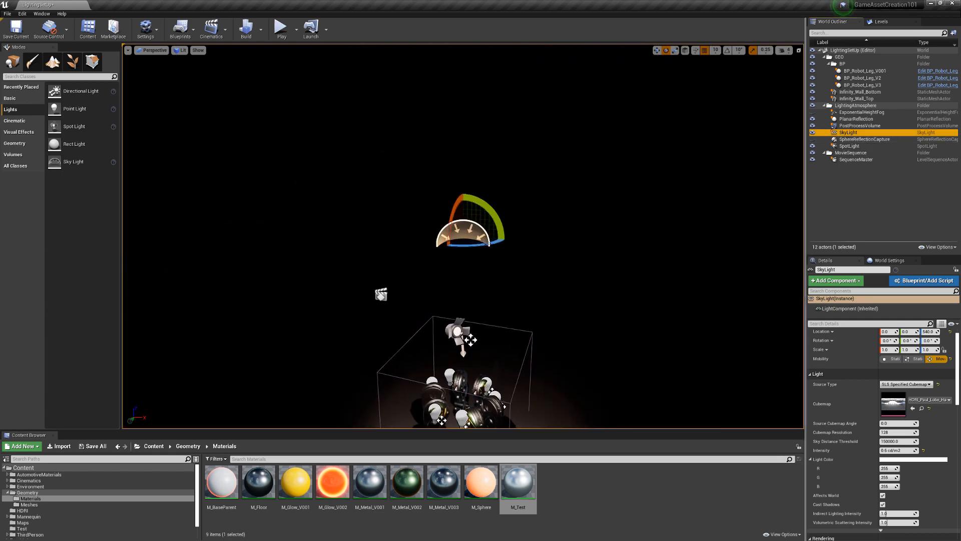
Move the SkyLight down to a height of 220, just above the robot legs.
scroll(463, 235, down, 1)
scroll(463, 236, up, 1)
middle_drag(463, 236, 468, 305)
key(w)
drag(469, 140, 484, 275)
right_drag(484, 275, 499, 260)
middle_drag(484, 275, 485, 299)
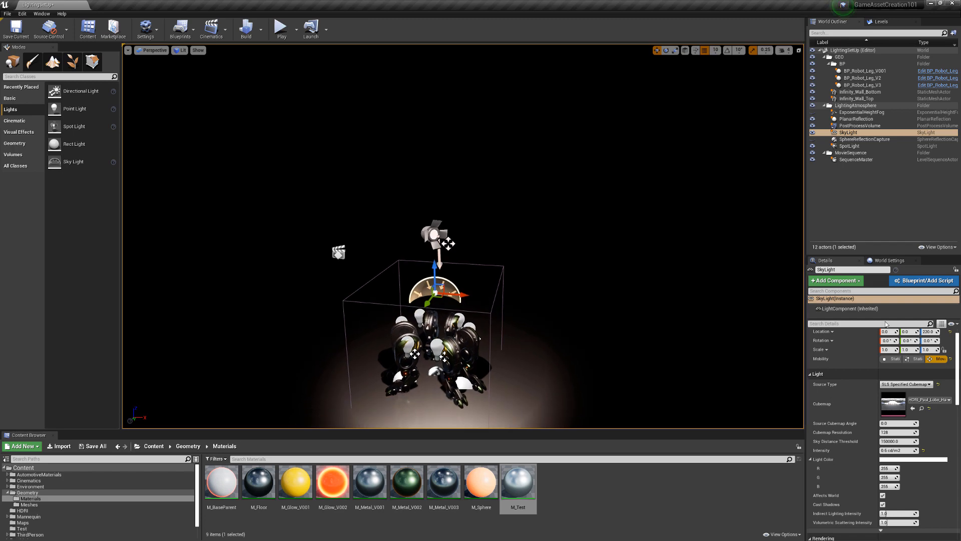
middle_drag(495, 250, 495, 280)
scroll(496, 280, up, 6)
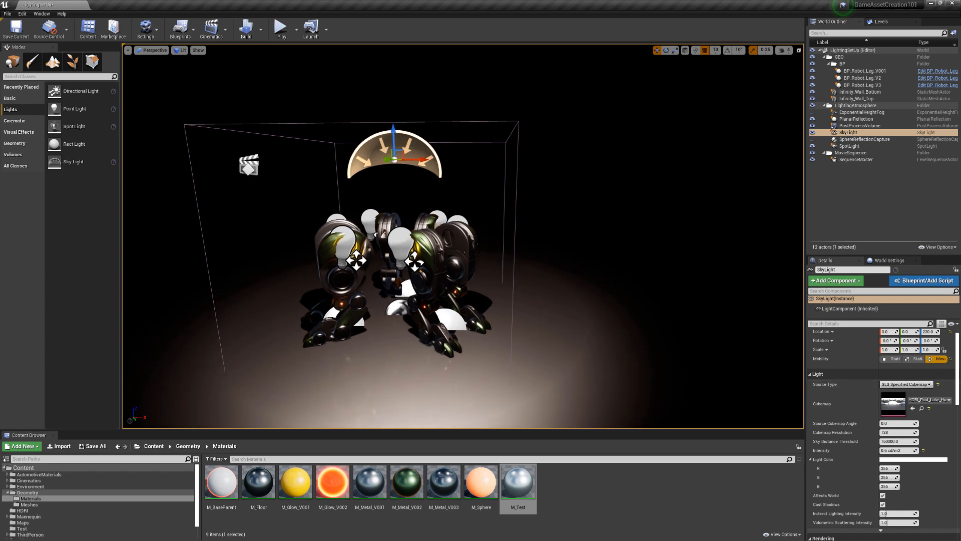
Try SLS Captured Scene as the SkyLight's Source Type and examine its effect on the scene.
click(907, 383)
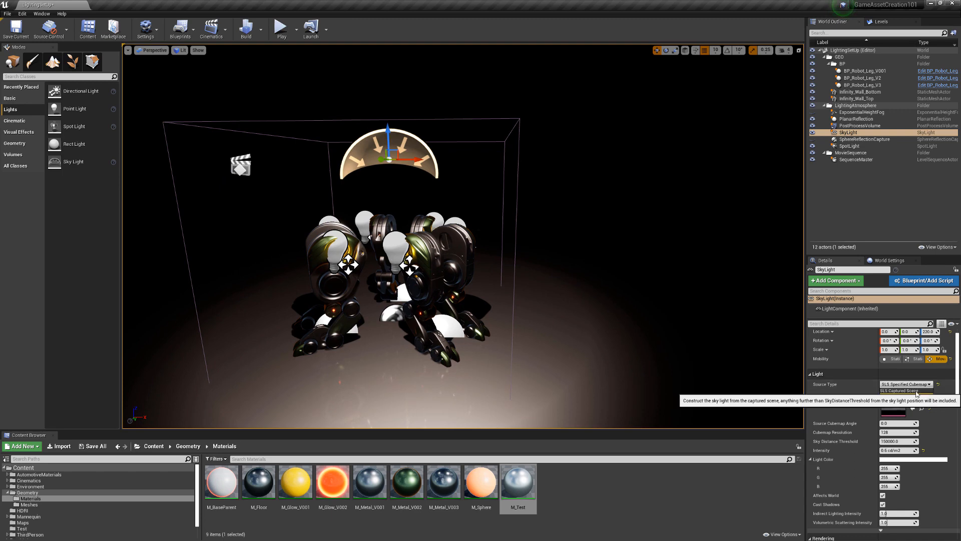
click(916, 391)
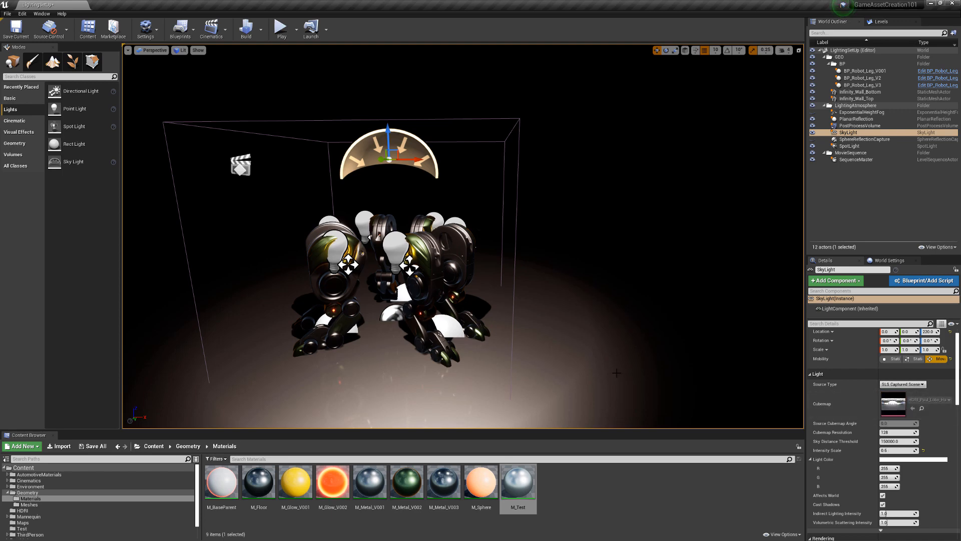
right_drag(613, 369, 614, 320)
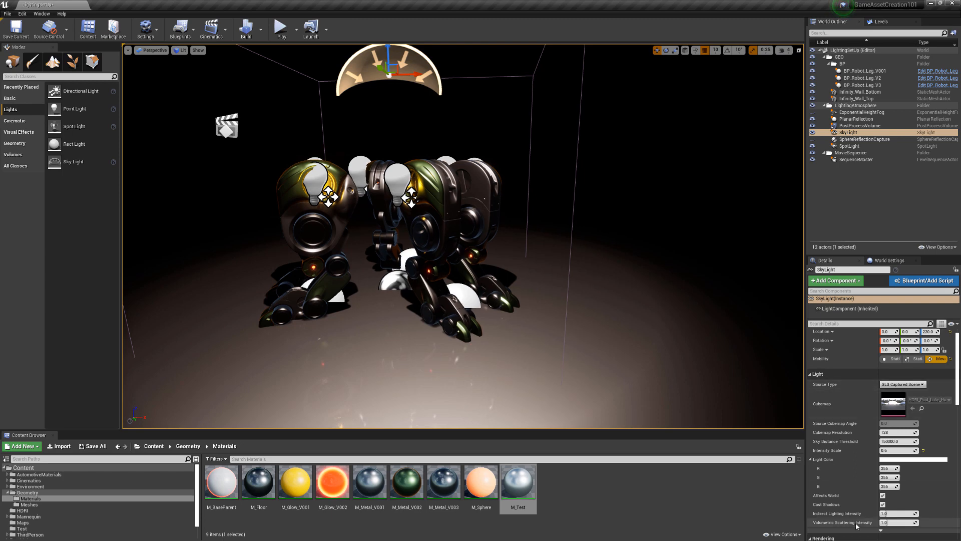
Turn on the SkyLight's visibility and examine the robot legs up close.
scroll(866, 440, down, 5)
click(883, 429)
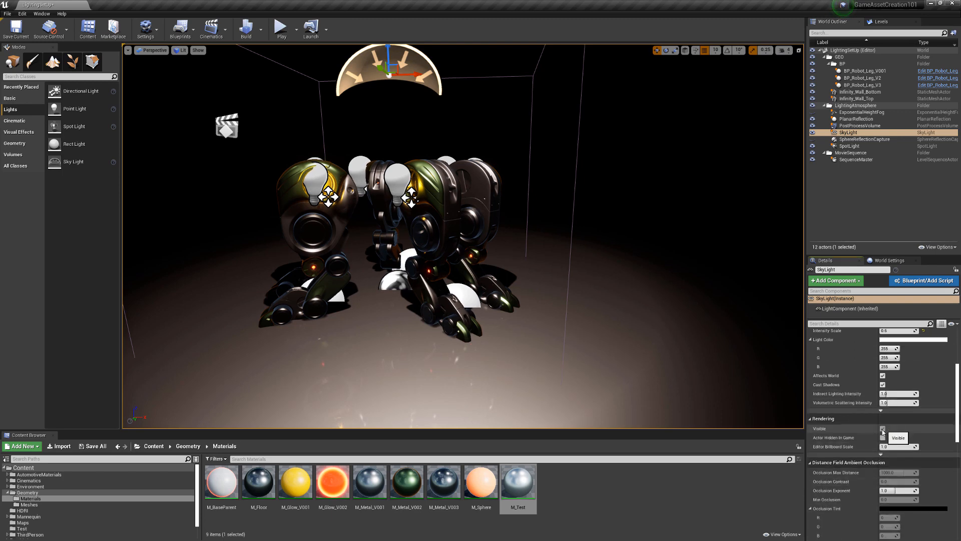
scroll(588, 381, up, 5)
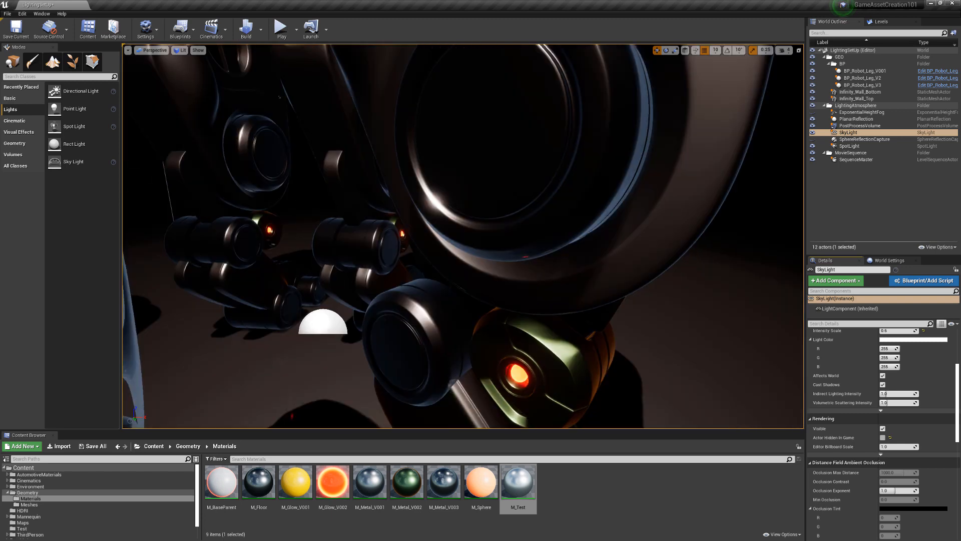
scroll(588, 379, down, 4)
right_drag(665, 305, 640, 355)
scroll(873, 399, up, 4)
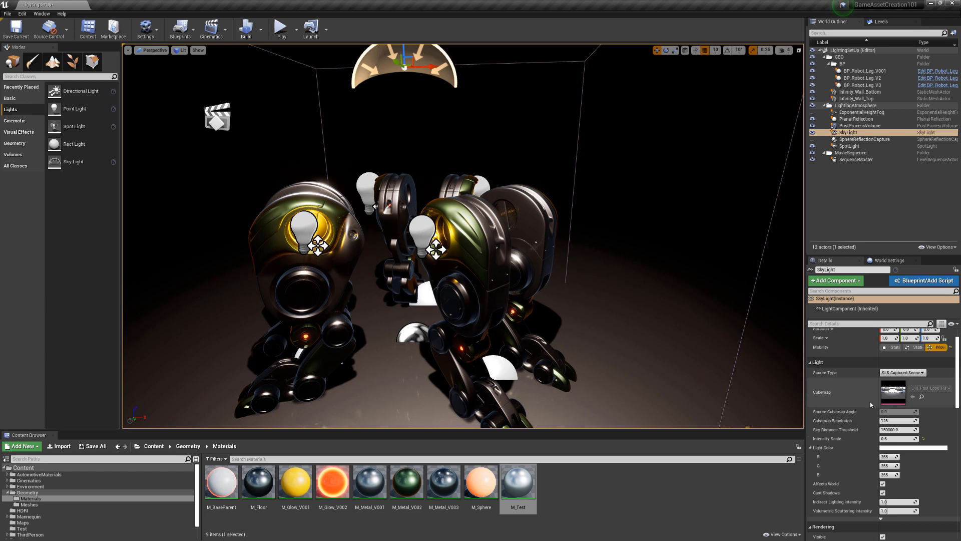
Set the SkyLight's Source Type to SLS Specified Cubemap and examine the robot legs in the HDRI lighting.
click(919, 374)
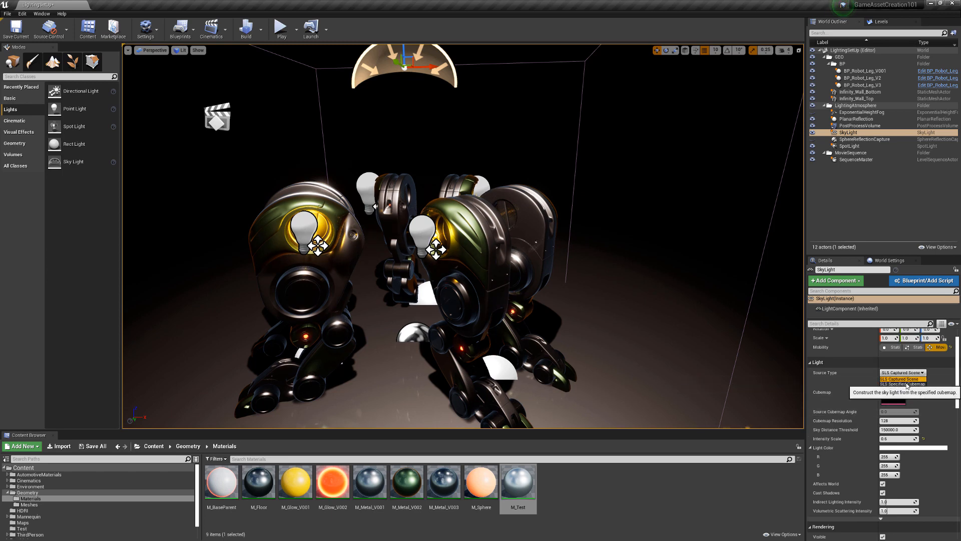
click(904, 384)
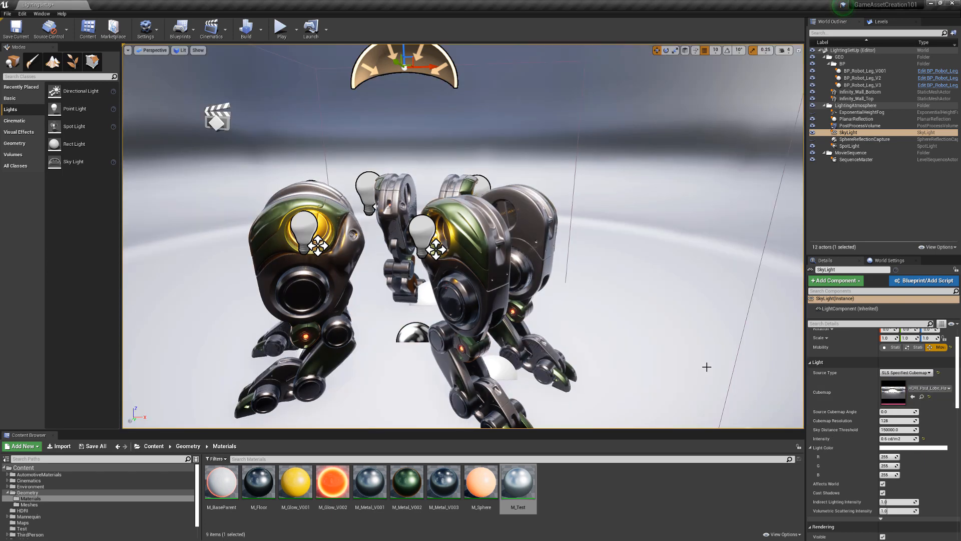
drag(641, 344, 648, 349)
right_drag(647, 349, 661, 351)
scroll(661, 351, down, 3)
scroll(661, 351, up, 3)
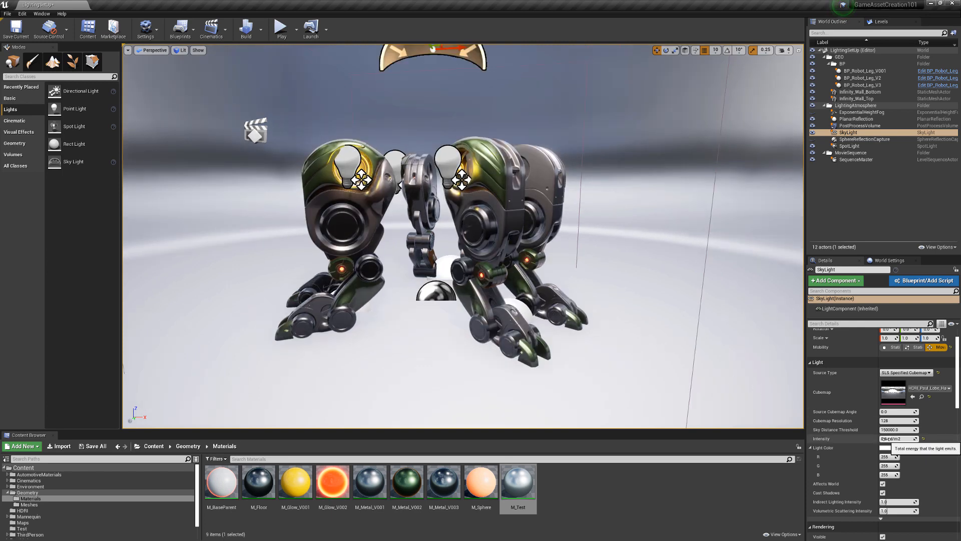
Browse the AutomotiveMaterials folder's LevelAssets and open its Skybox subfolder to locate the HDRI cubemap.
right_drag(713, 357, 716, 364)
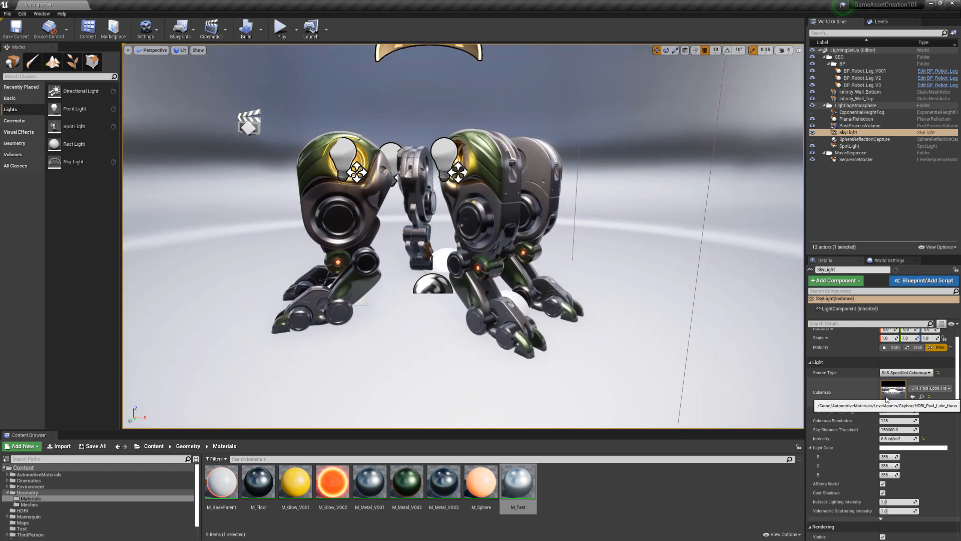
click(898, 439)
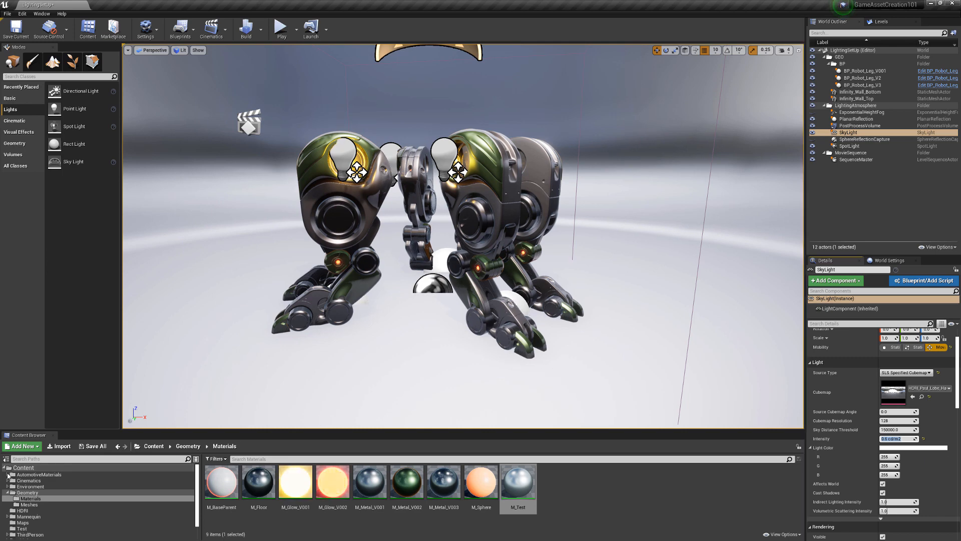
click(7, 474)
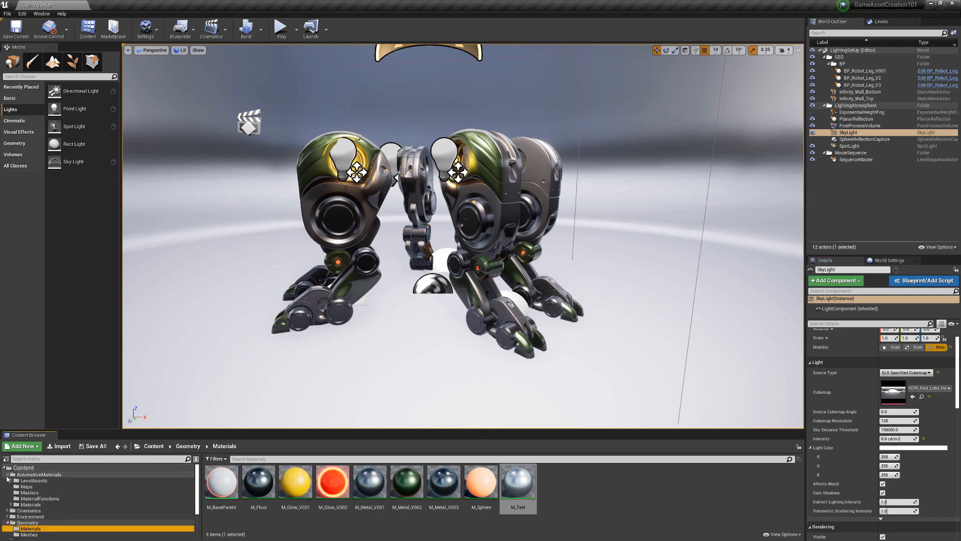
click(42, 487)
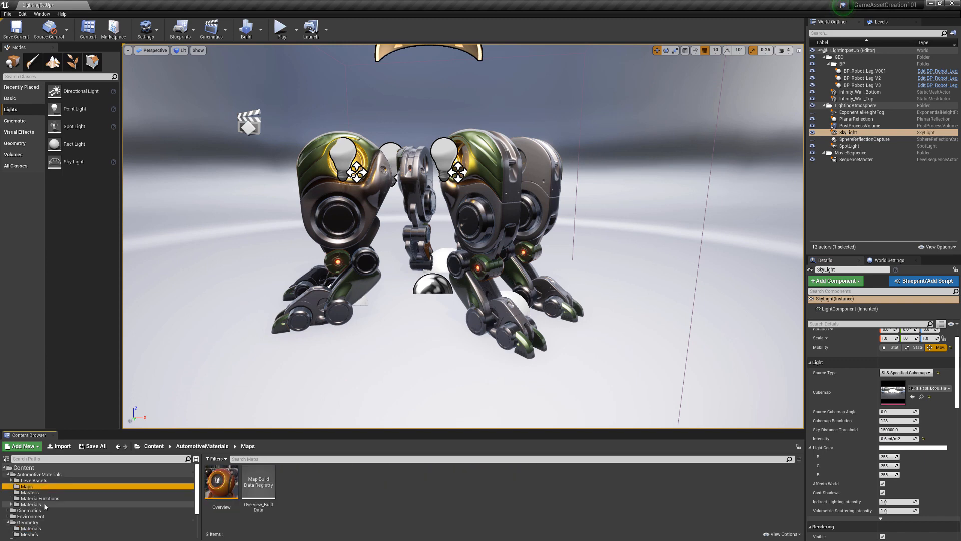
click(11, 480)
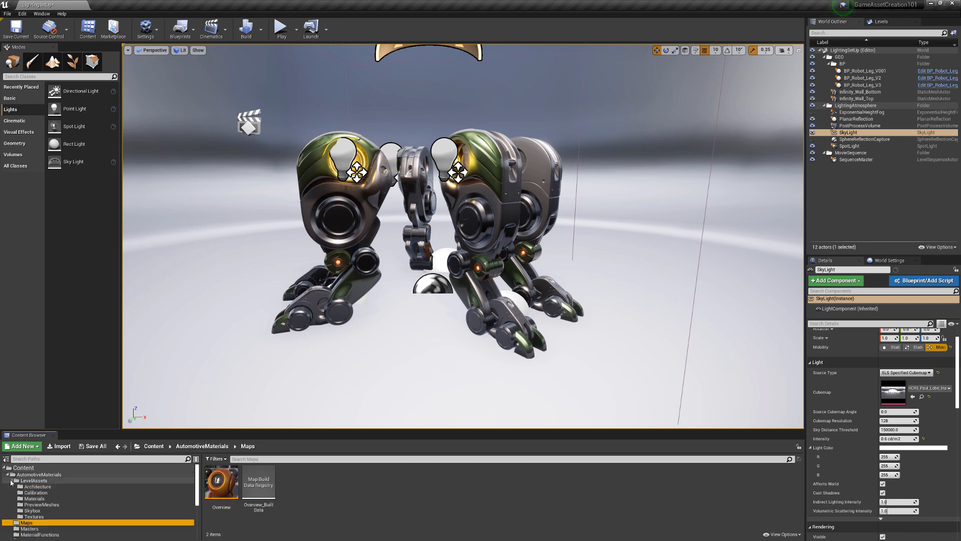
click(49, 511)
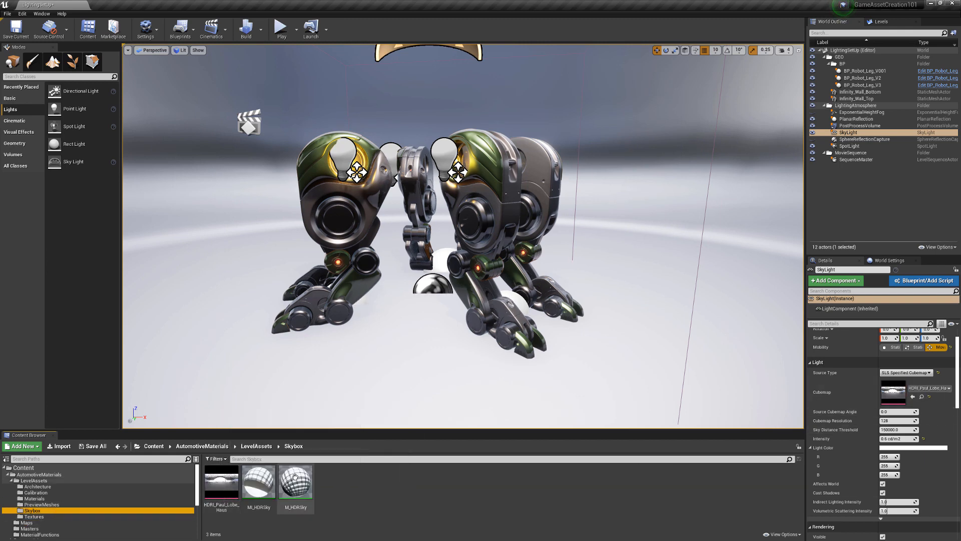
click(8, 475)
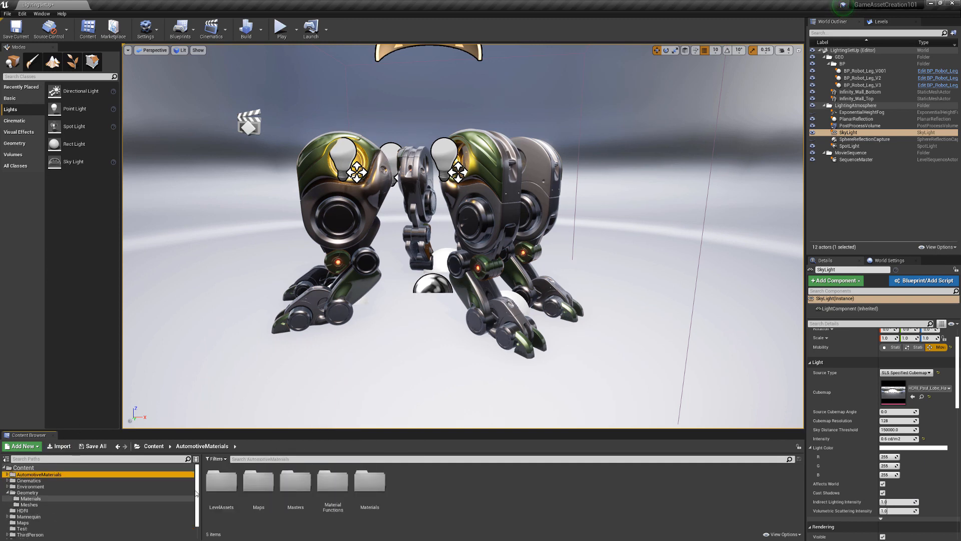
Search the Engine Content for "hdr" and look at the Desert_Outer_HDR cubemap.
scroll(71, 533, down, 2)
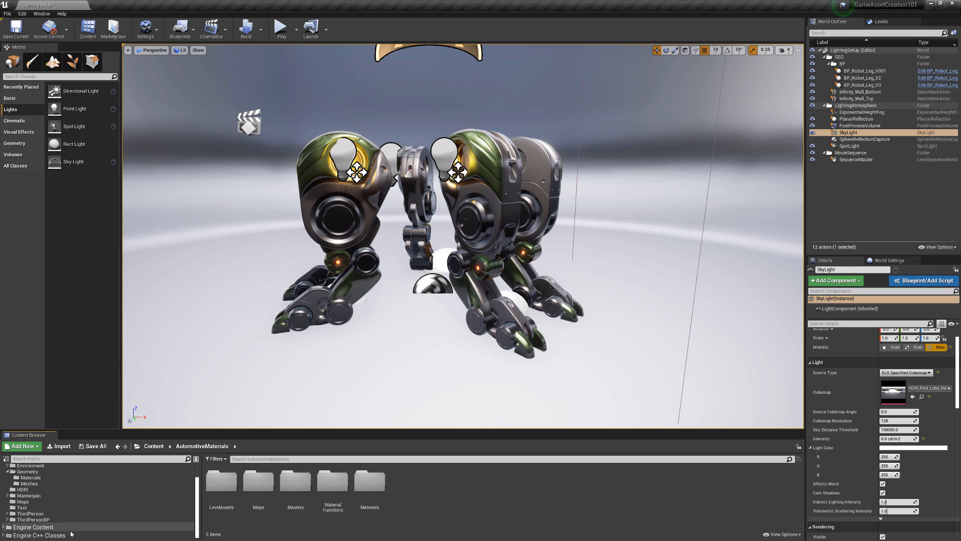
click(783, 534)
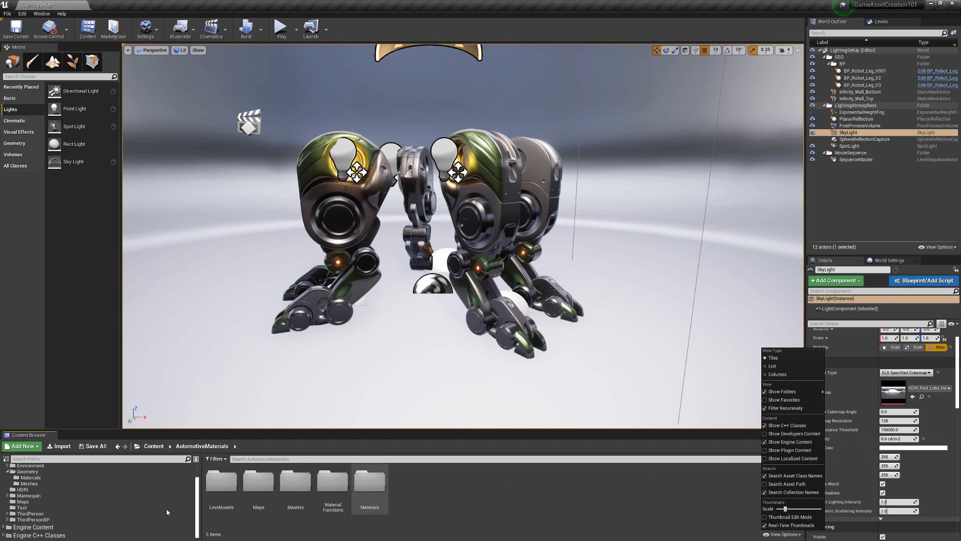
click(59, 528)
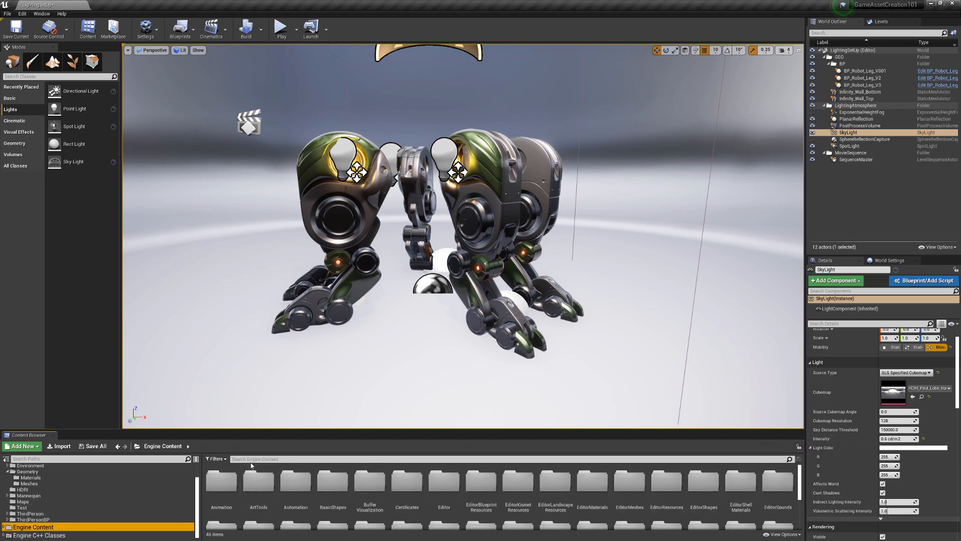
click(252, 460)
text(hdr)
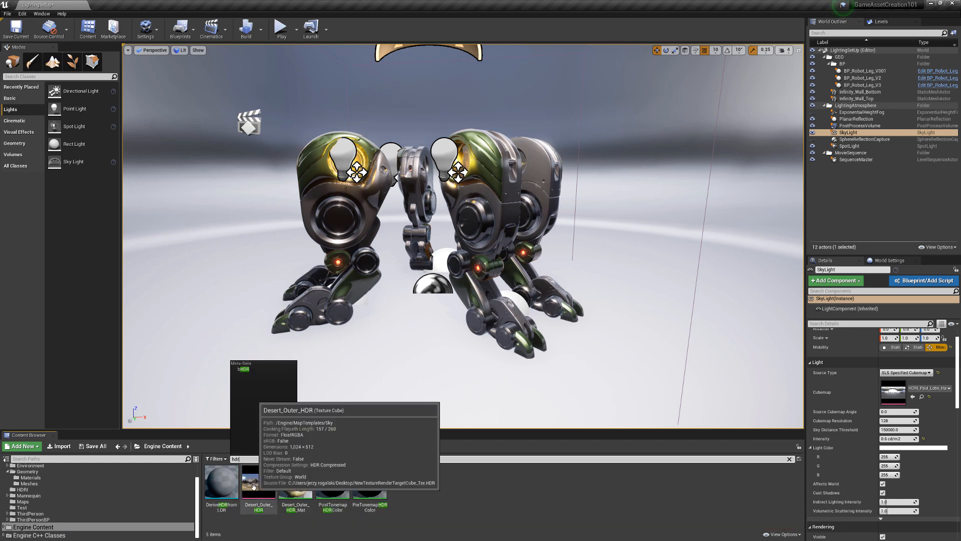
drag(253, 486, 443, 490)
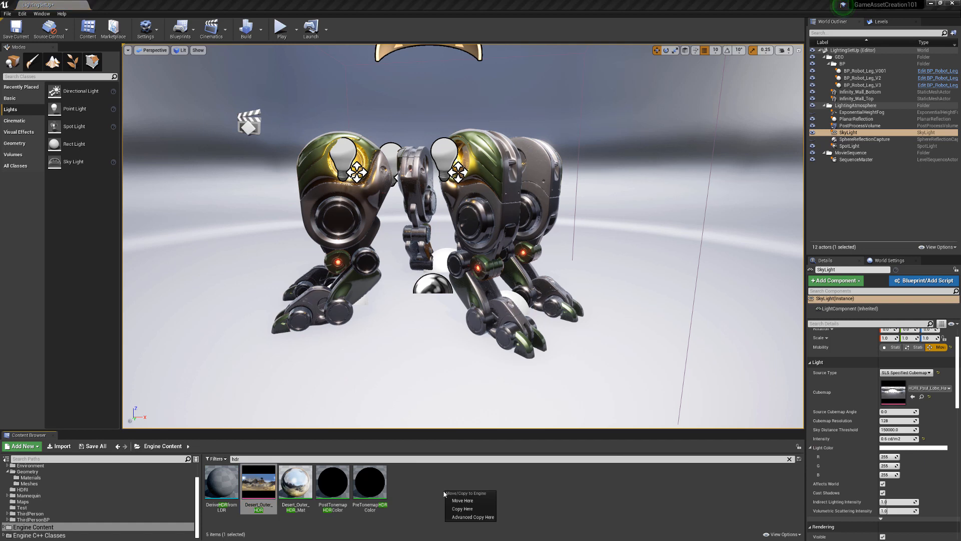
click(429, 475)
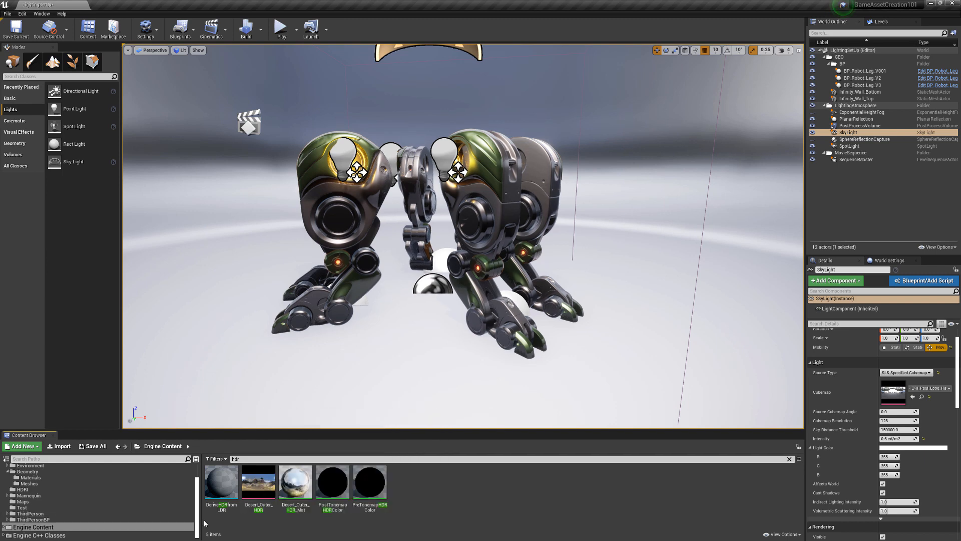
scroll(198, 518, up, 3)
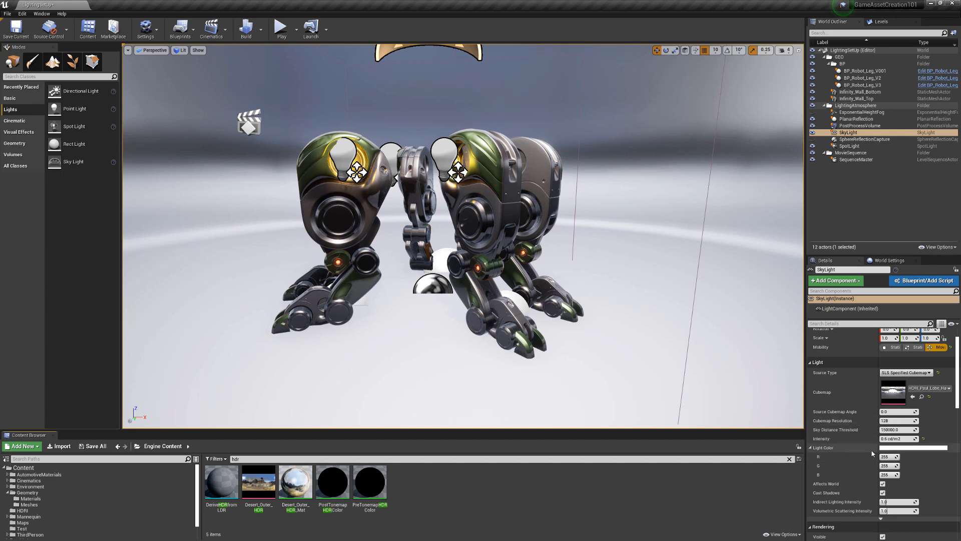
Set the SkyLight's intensity to 0 and hide the viewport's editor icons to view the robot legs in Game View.
click(894, 438)
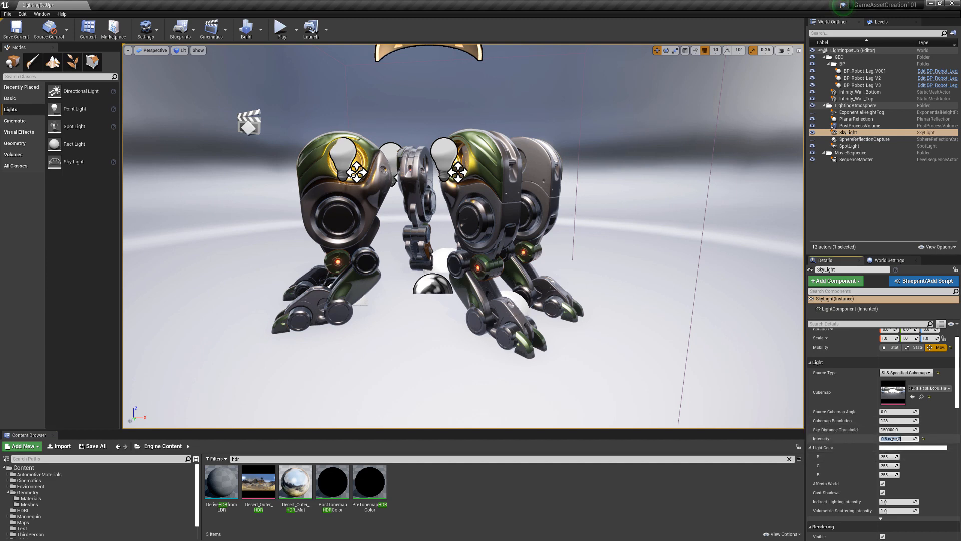
text(0)
key(Return)
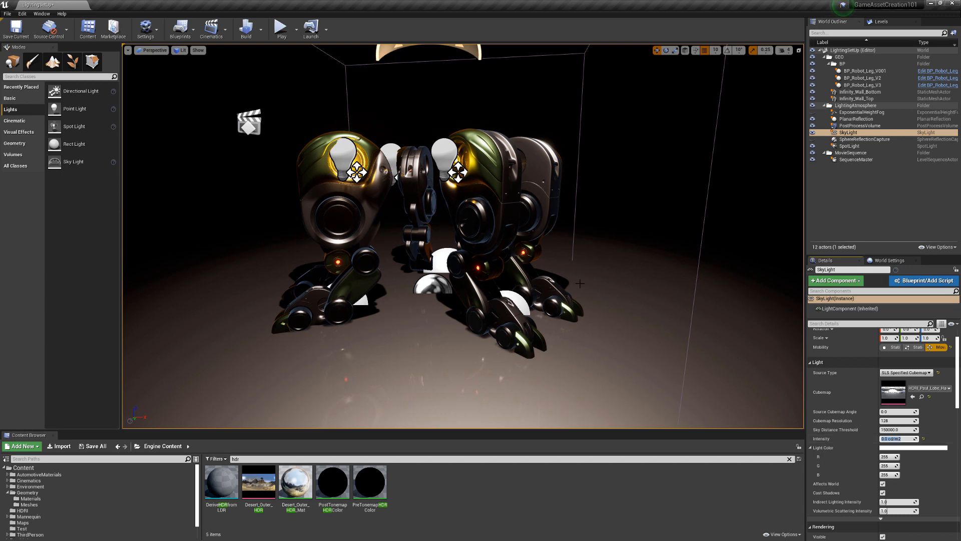
right_drag(578, 296, 575, 276)
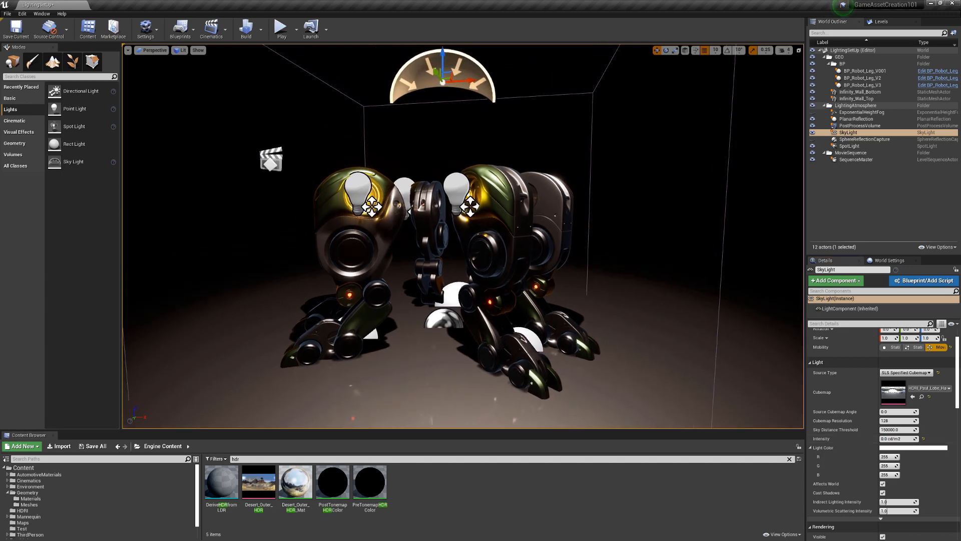
key(g)
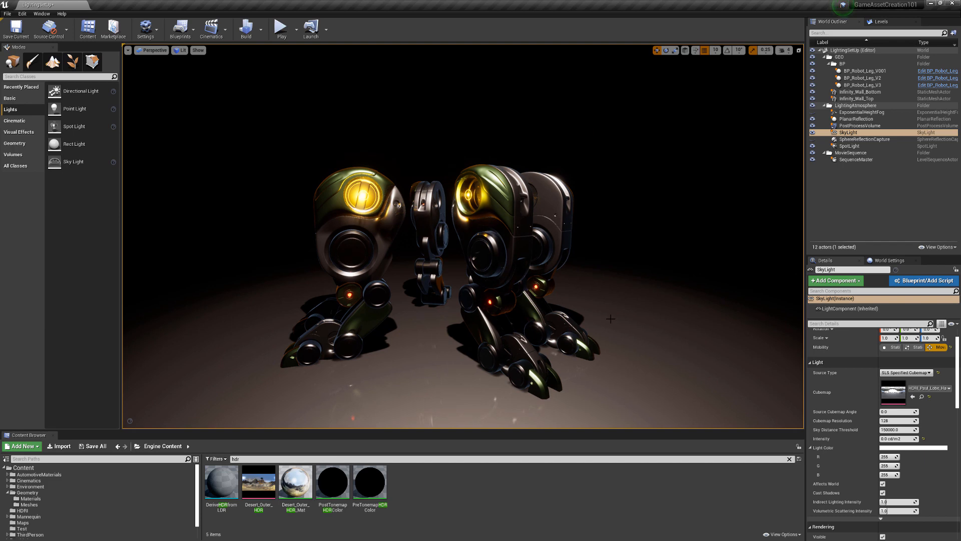
scroll(610, 318, up, 4)
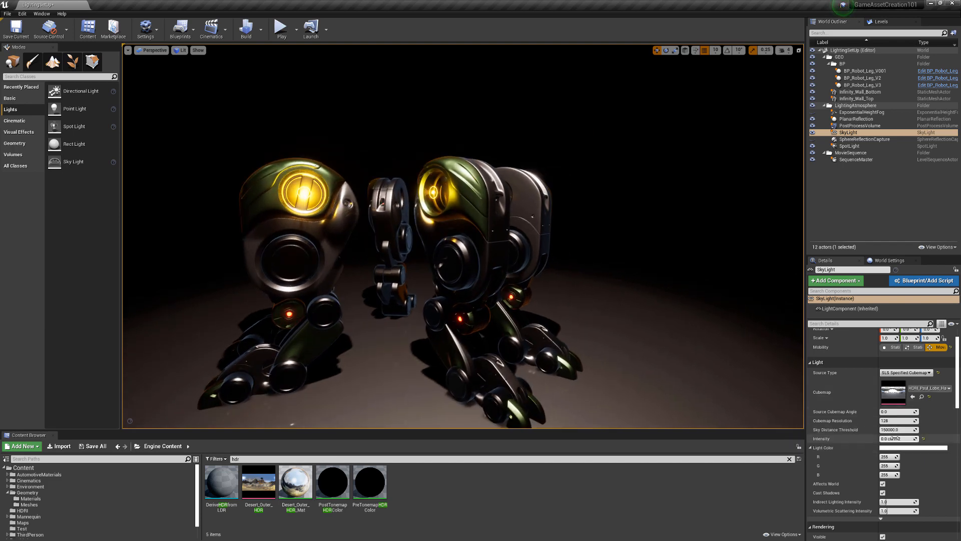
Try SkyLight intensities of 0.25, 0.01, 0.025 and 0.04 cd/m2 on the robot legs.
click(893, 438)
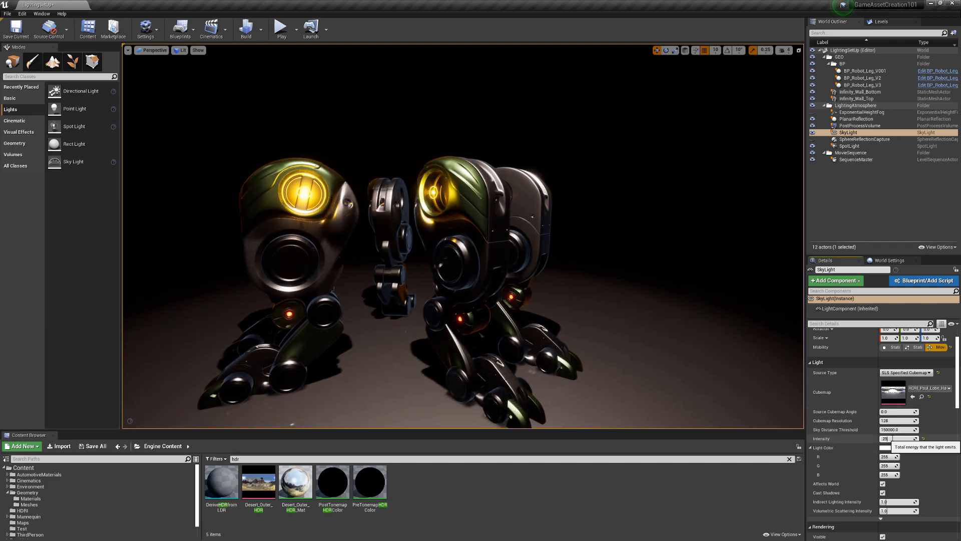
key(Return)
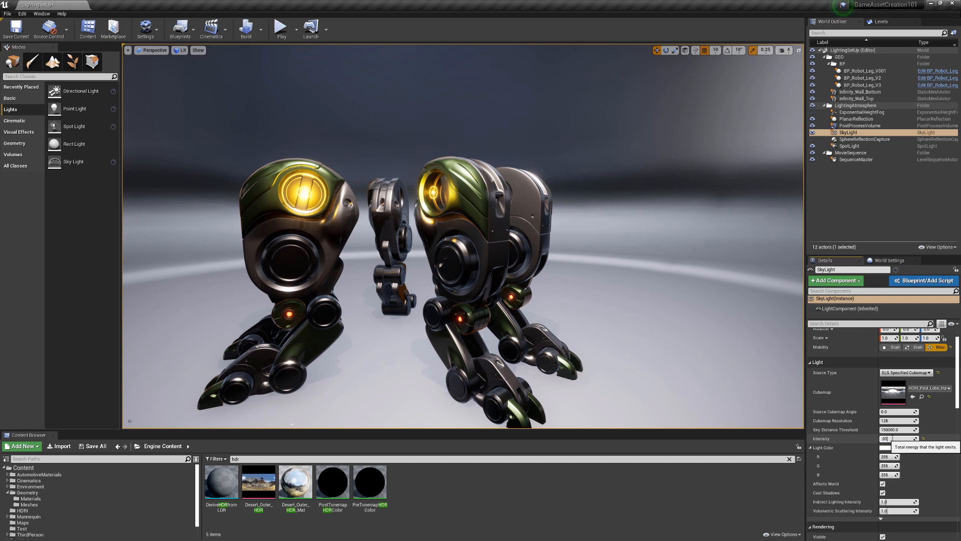
key(Return)
text(0)
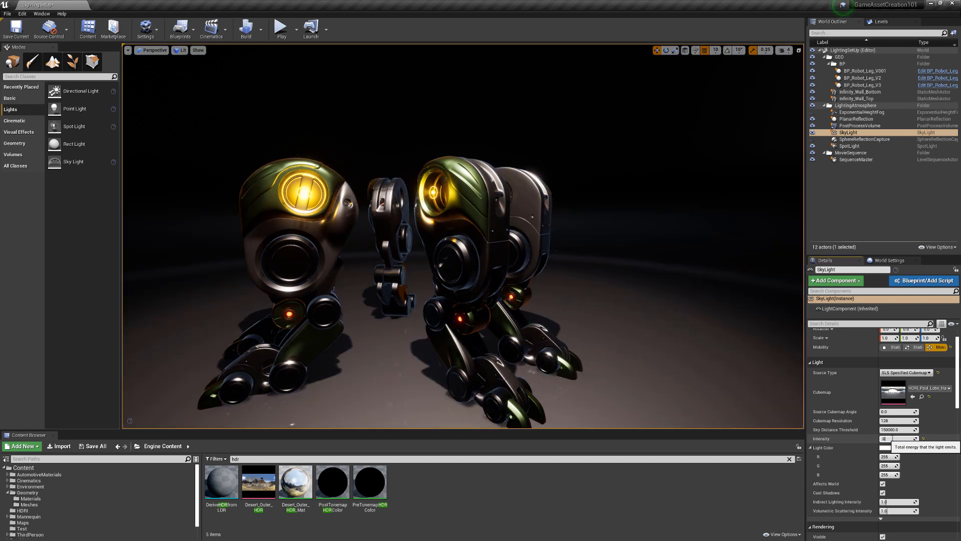
text(.025)
key(Return)
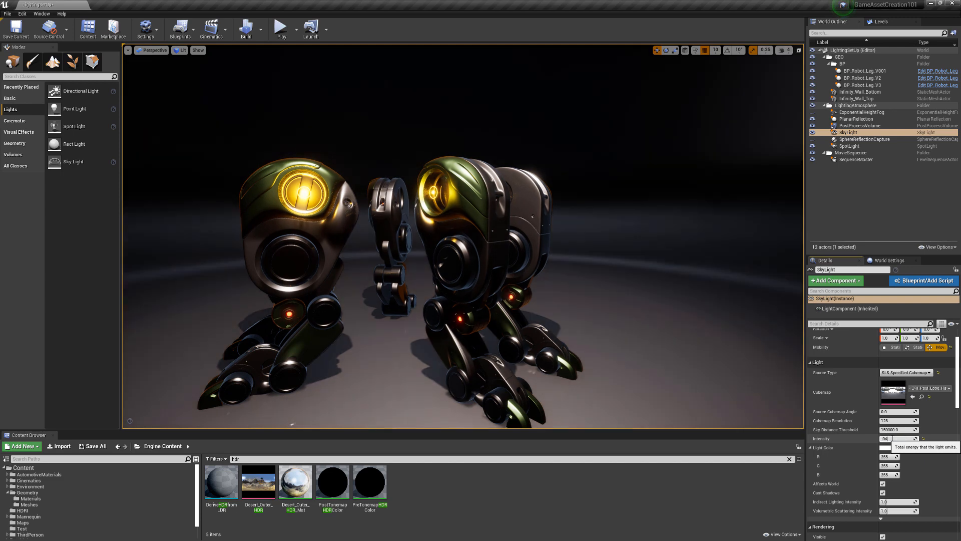
text(.04)
key(Return)
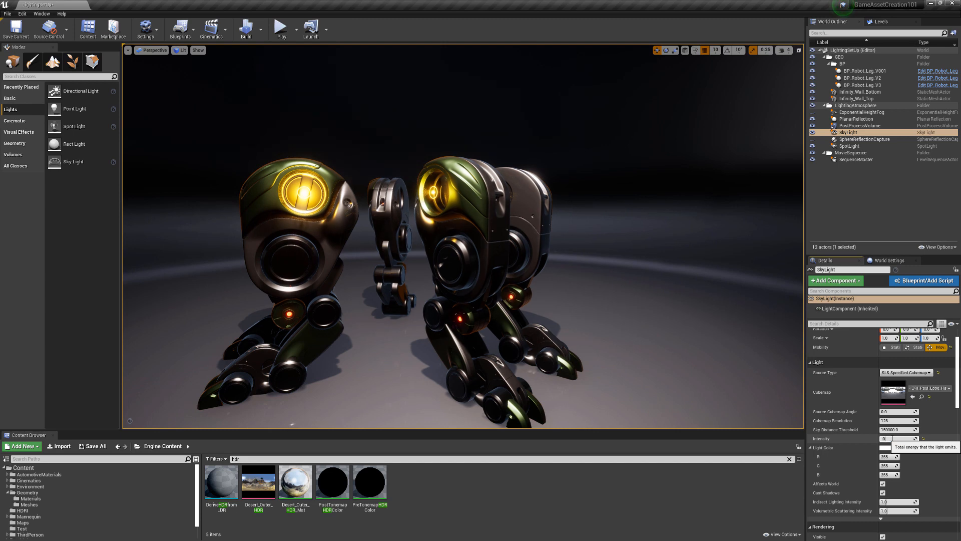
key(Return)
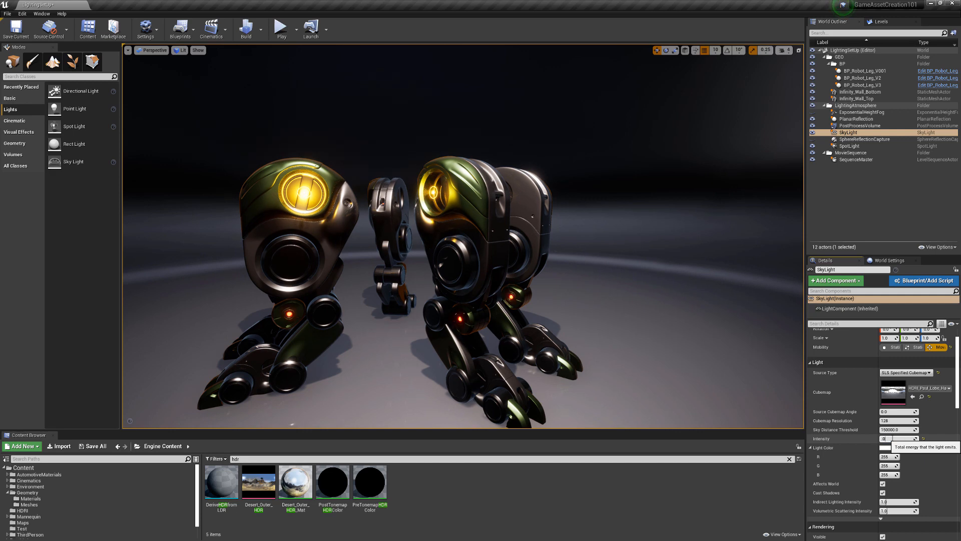
Raise the SkyLight's intensity through 0.08, 0.1 and 0.25 to a final 0.3 cd/m2.
text(0.08)
key(Return)
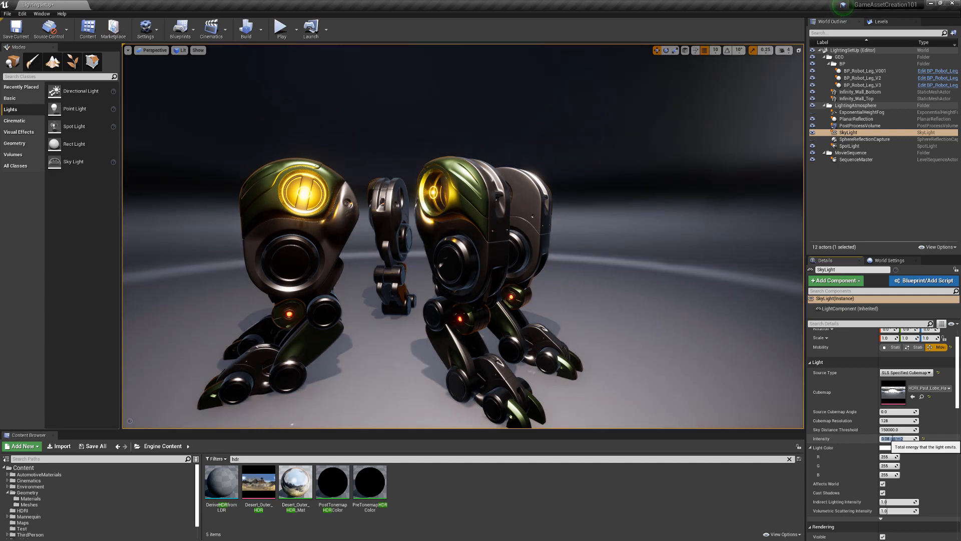
text(0.1)
key(Return)
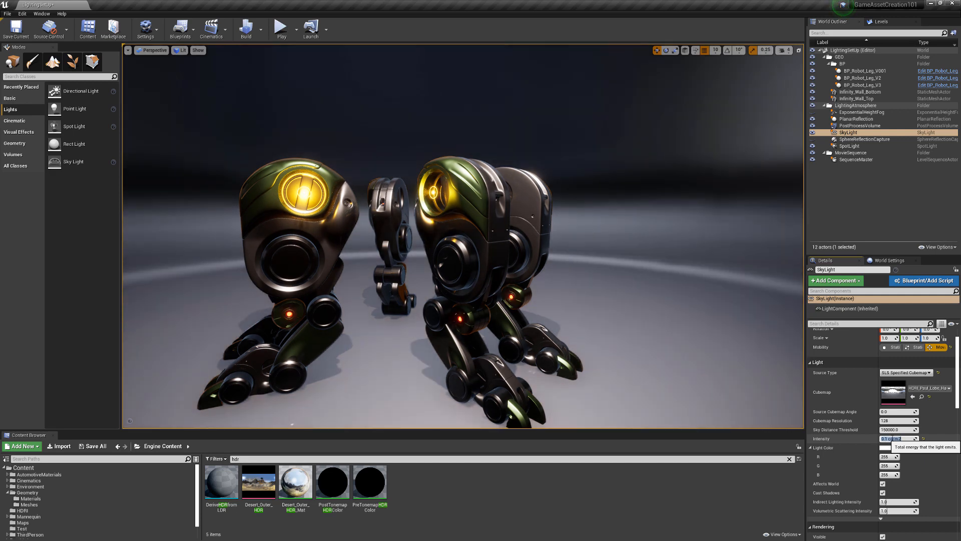
text(.25)
key(Return)
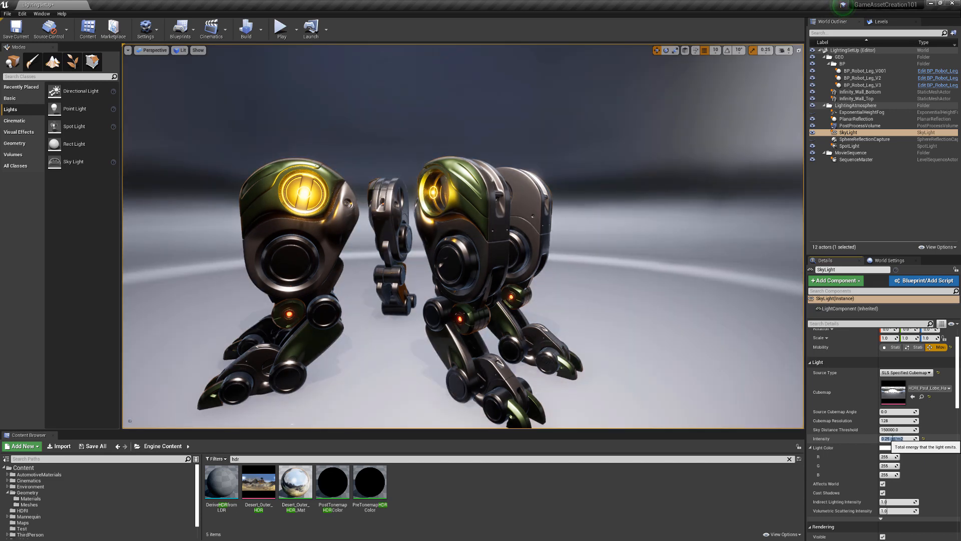
text(0.3)
key(Return)
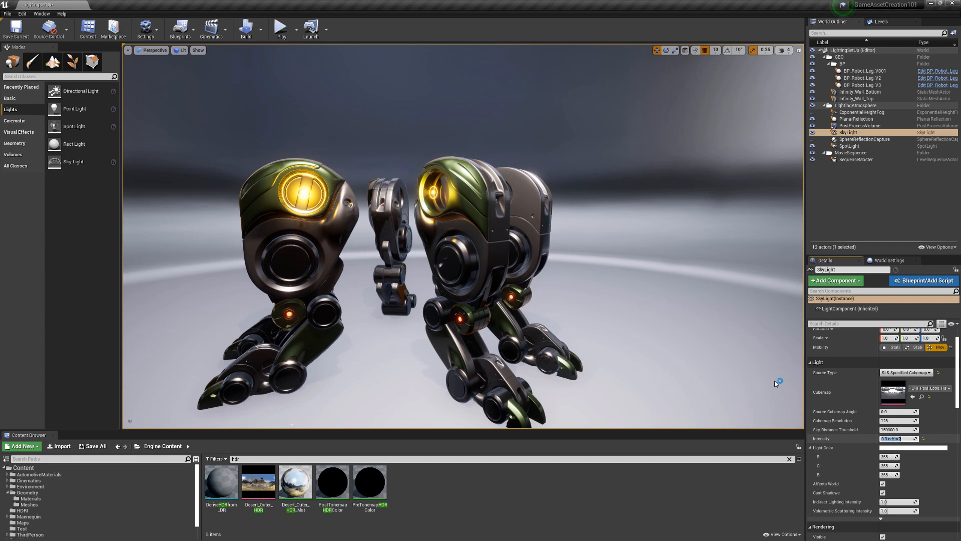
Examine the robot legs' lighting, reflections and floor shadows from several angles around the infinity wall.
drag(590, 278, 603, 335)
right_drag(603, 335, 476, 353)
alt+drag(475, 305, 796, 305)
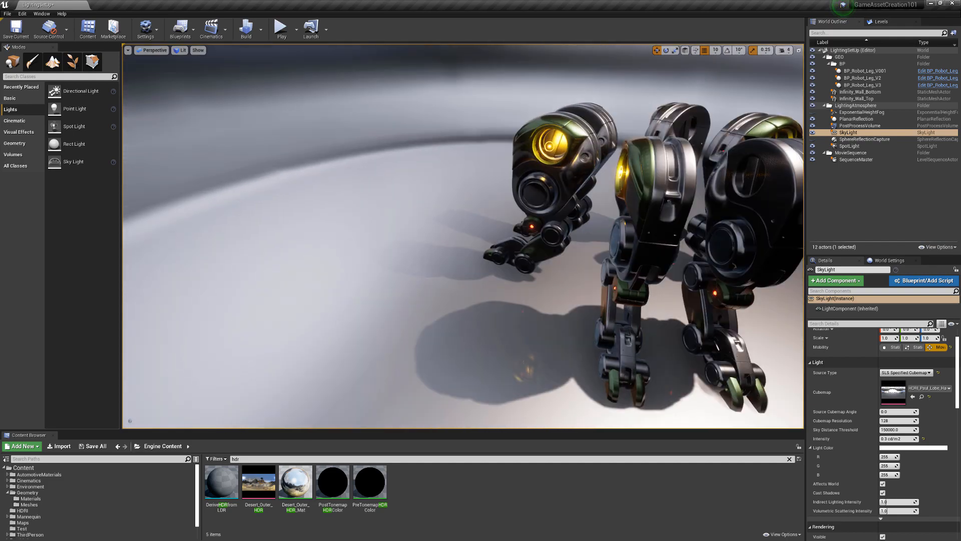
alt+drag(463, 236, 425, 225)
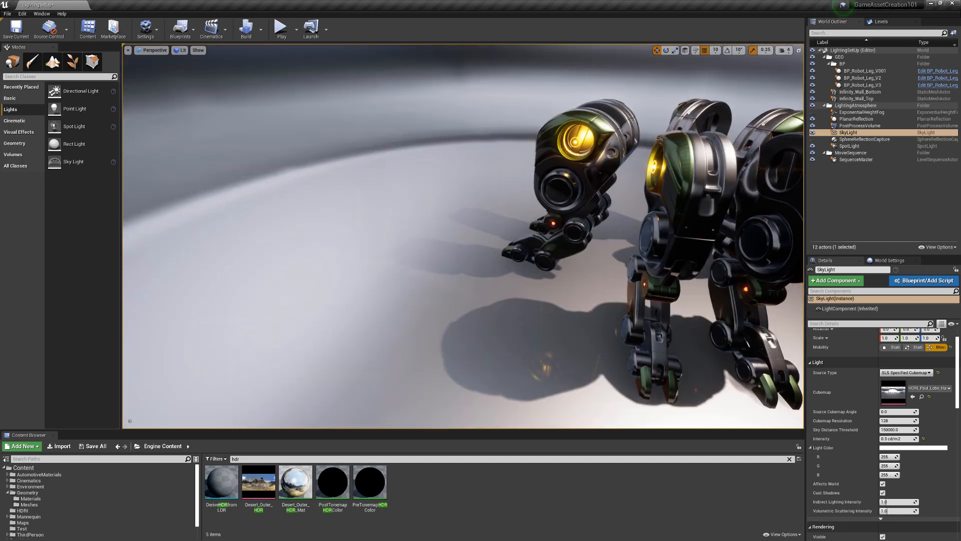
right_drag(665, 352, 665, 312)
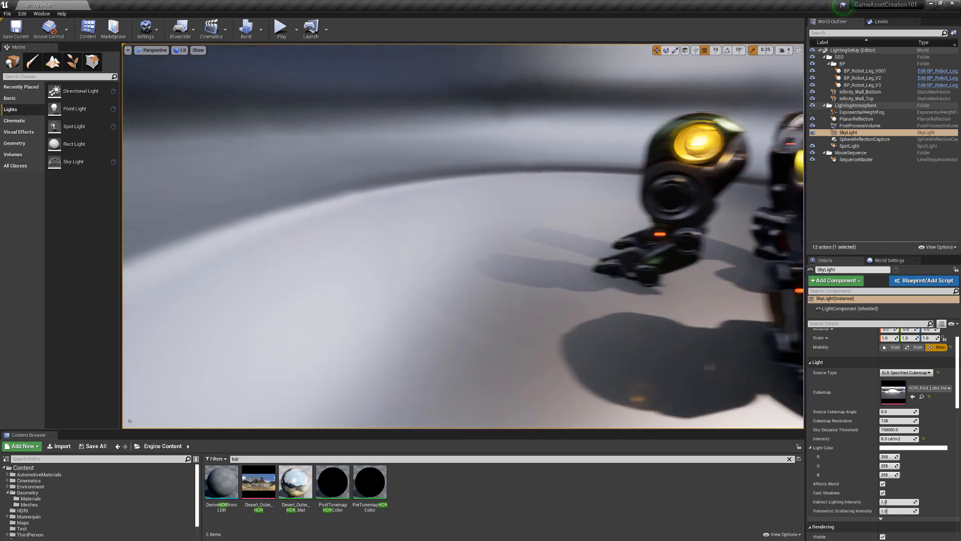
right_drag(462, 236, 517, 225)
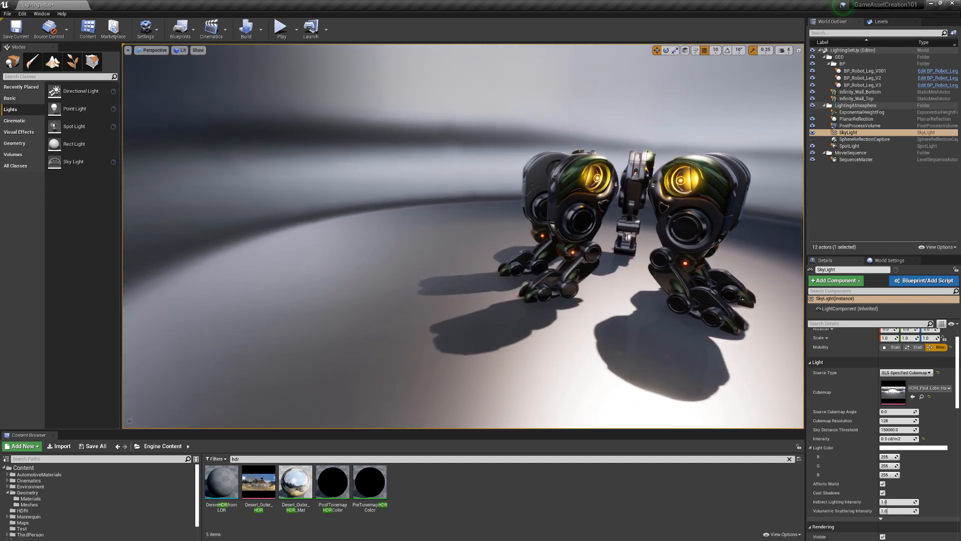
right_drag(702, 356, 630, 349)
key(w)
key(s)
key(d)
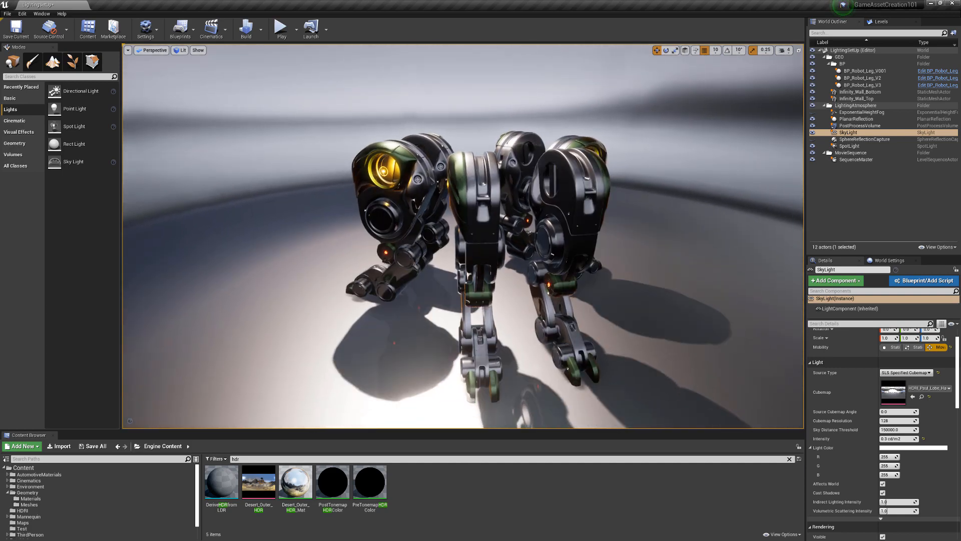
scroll(843, 489, down, 1)
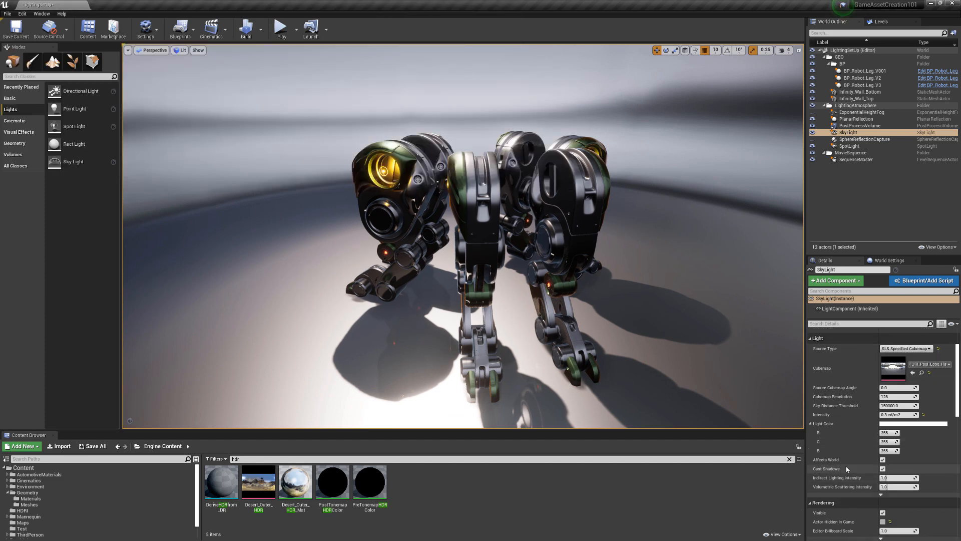
Show the ExponentialHeightFog again and frame the robot legs against the fogged infinity wall.
mouse_move(586, 354)
right_down()
mouse_move(615, 354)
mouse_move(560, 351)
mouse_move(591, 351)
mouse_move(565, 352)
mouse_move(585, 353)
mouse_move(573, 339)
right_up()
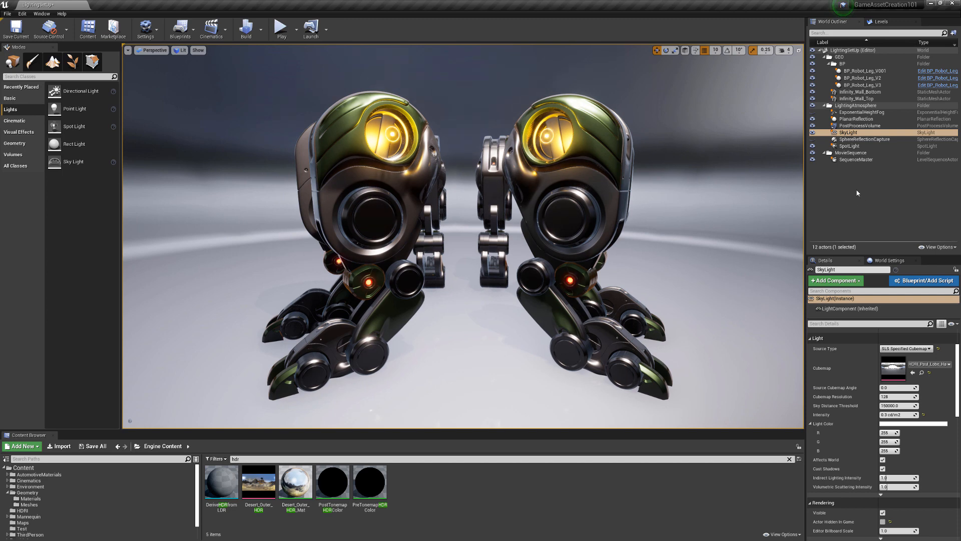
click(812, 112)
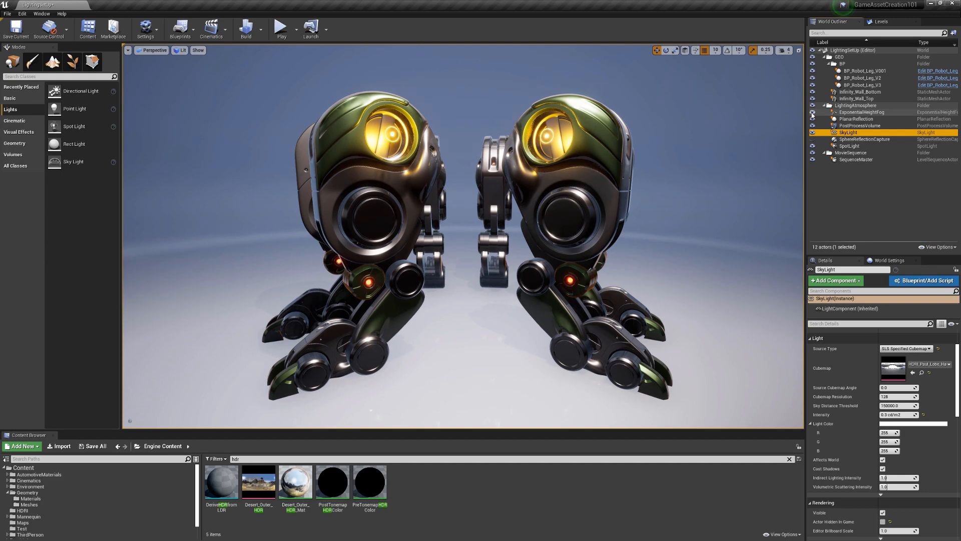
drag(678, 219, 678, 240)
mouse_move(678, 209)
right_down()
mouse_move(678, 249)
mouse_move(676, 217)
right_up()
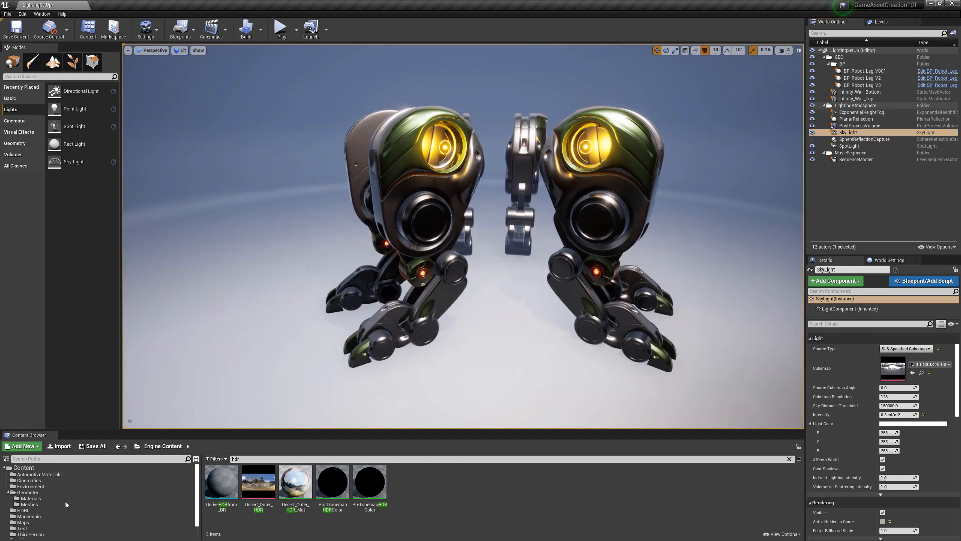
Locate the mesh asset of Infinity_Wall_Bottom in the project content and open the Geometry/Materials folder.
click(7, 492)
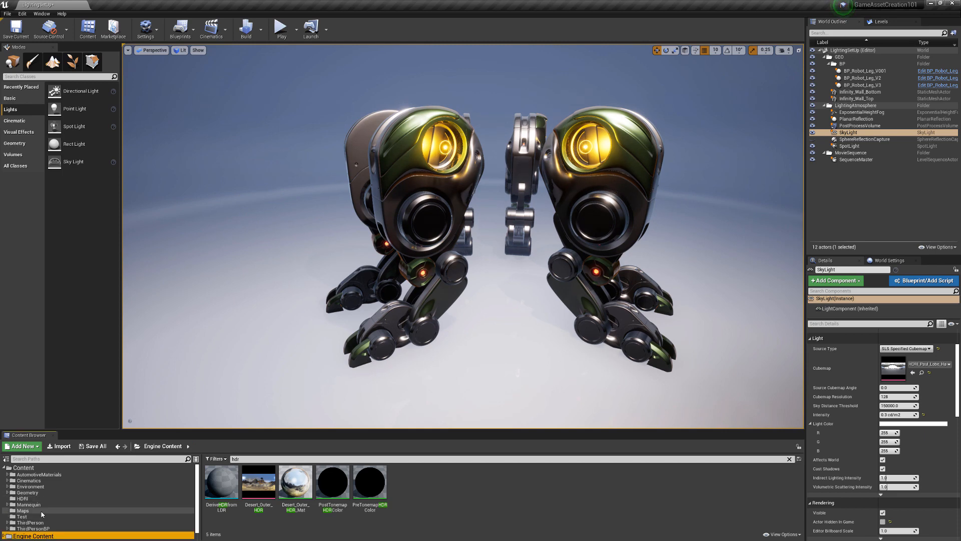
click(406, 379)
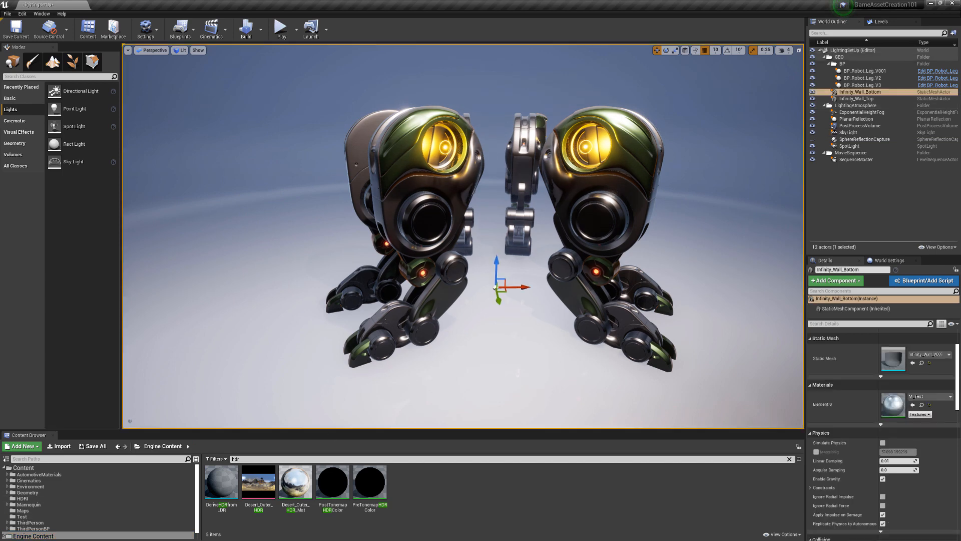
key(ctrl+b)
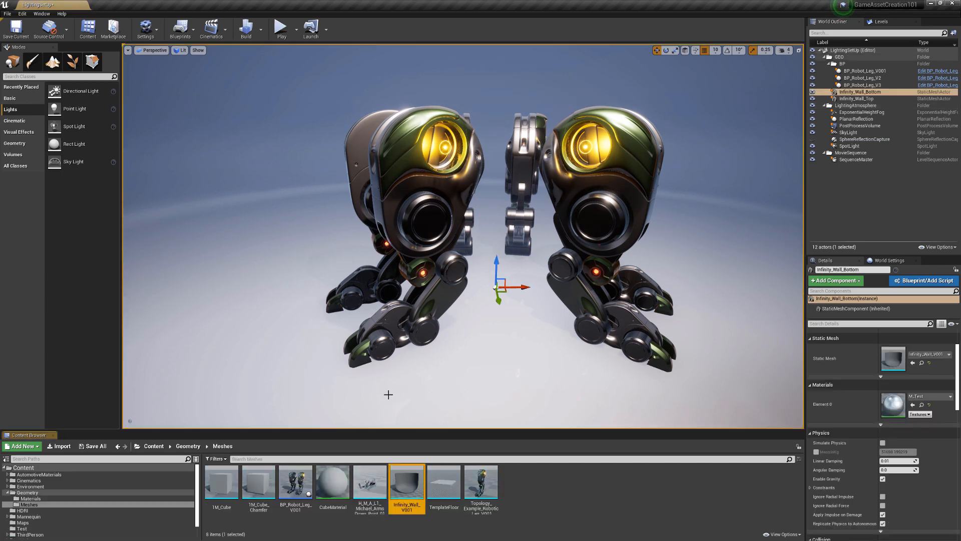
click(29, 498)
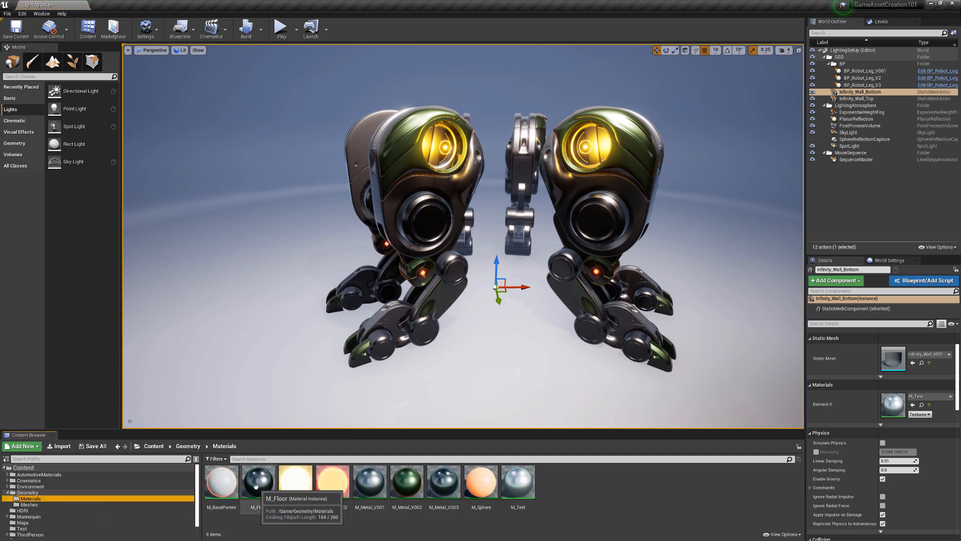
Apply the M_Floor material to the infinity wall's floor and background.
drag(258, 482, 276, 386)
drag(258, 481, 287, 92)
right_drag(287, 92, 257, 310)
drag(258, 482, 352, 143)
Deselect the wall and examine the robot legs and their floor reflections from several distances and angles.
key(f)
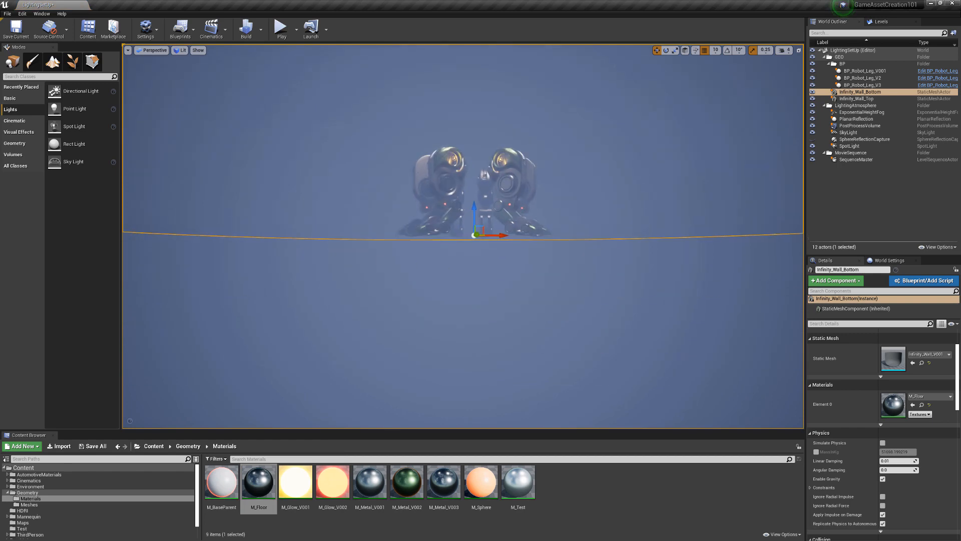
right_drag(351, 143, 373, 100)
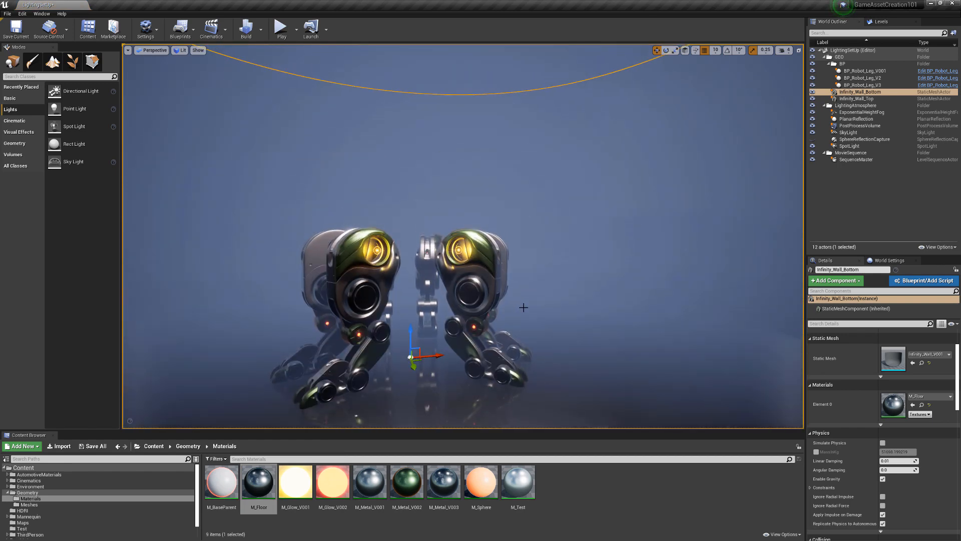
key(Escape)
right_drag(543, 317, 613, 351)
key(s)
key(w)
key(a)
right_drag(240, 285, 198, 282)
key(d)
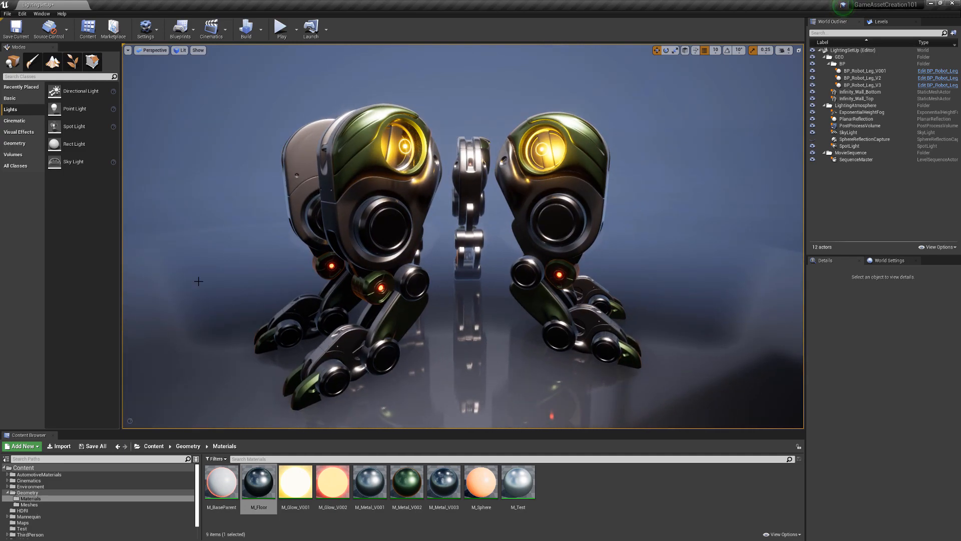
Set the ExponentialHeightFog's Start Distance to 0 and view the robot legs in the fog.
click(20, 132)
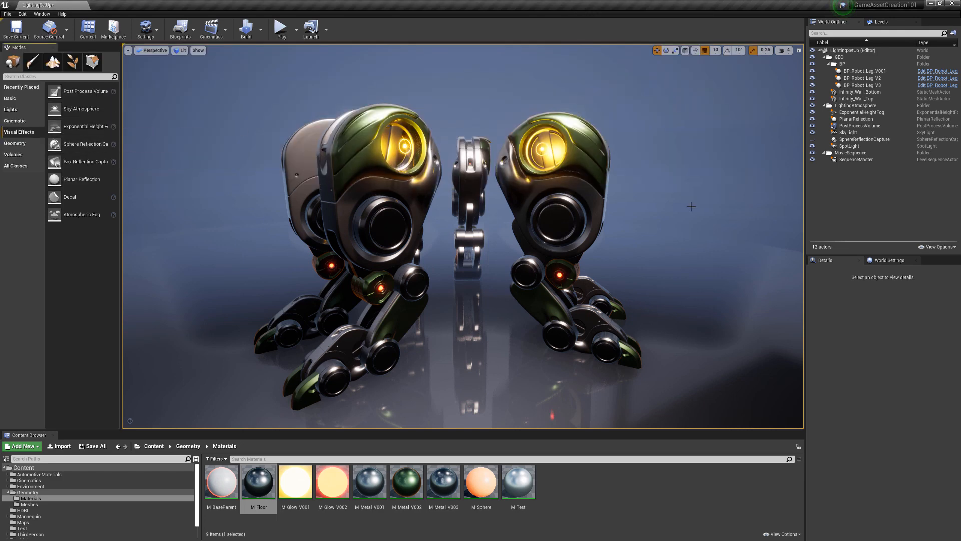
click(866, 113)
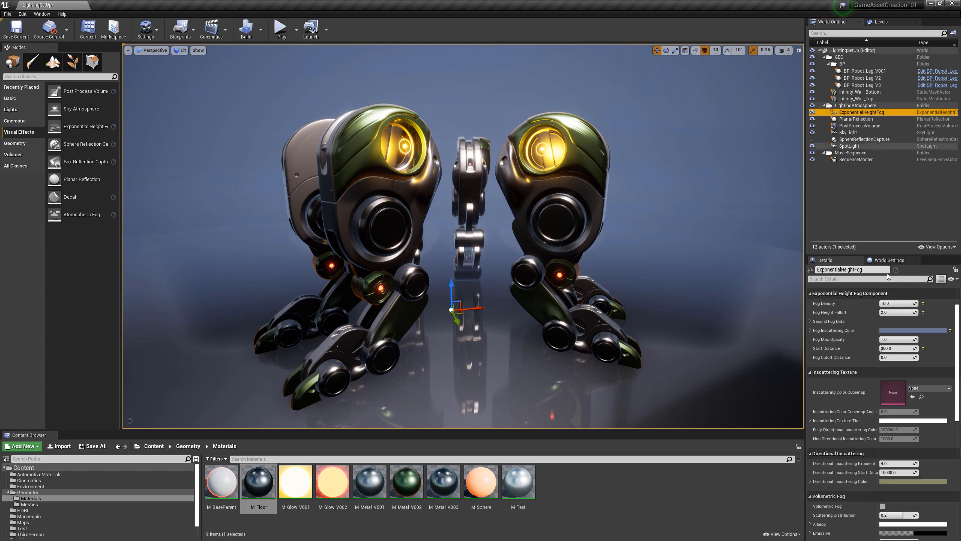
scroll(890, 310, up, 2)
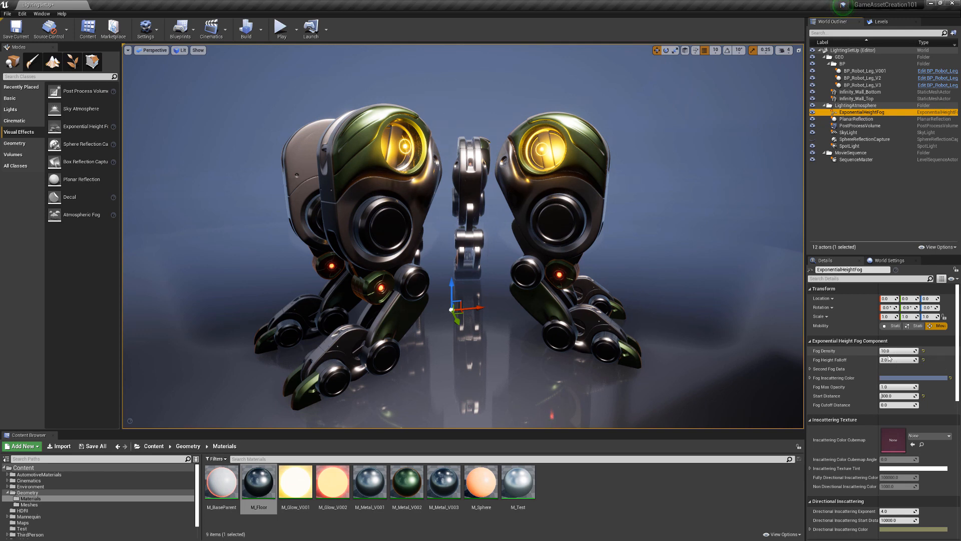
click(887, 396)
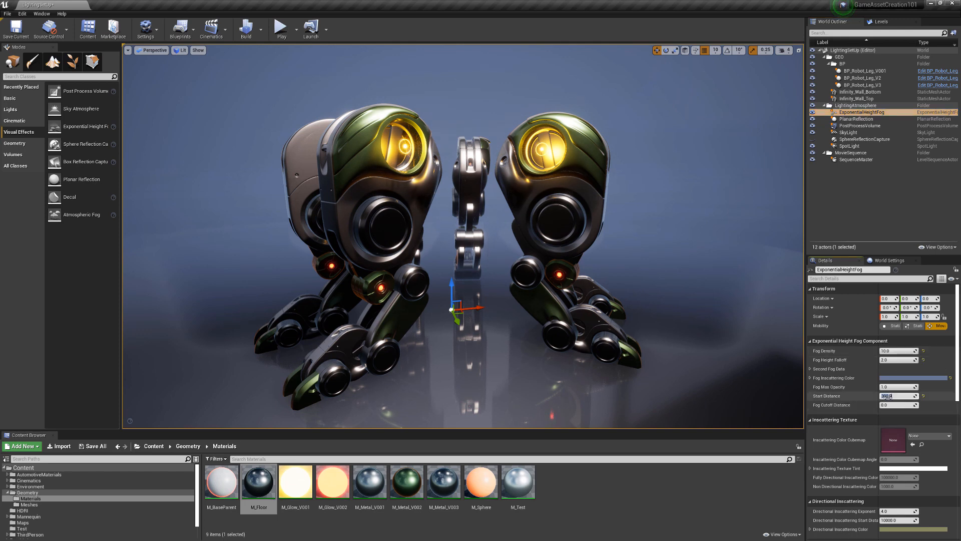
text(0)
key(Return)
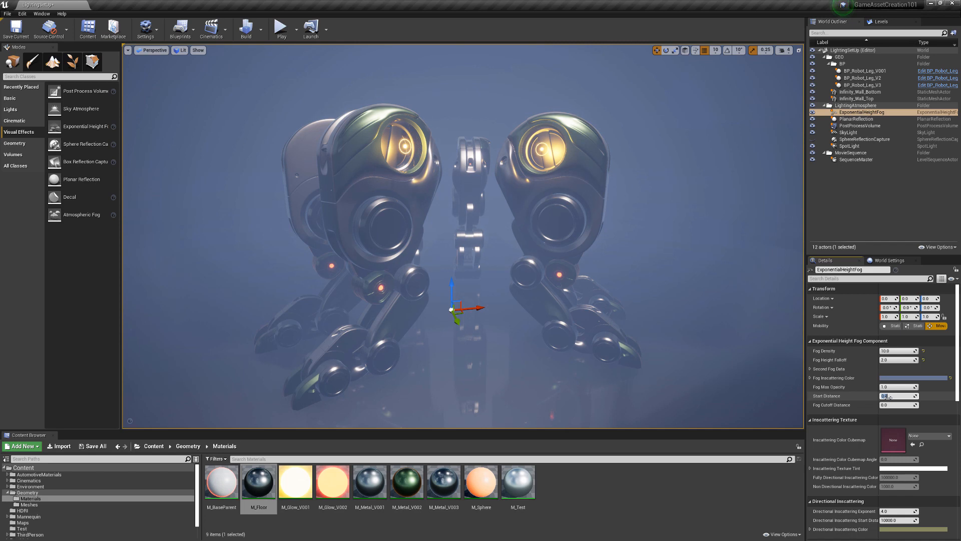
mouse_move(497, 368)
mouse_down()
mouse_move(497, 320)
mouse_move(503, 426)
mouse_move(503, 381)
mouse_up()
middle_drag(511, 399, 488, 340)
drag(511, 399, 510, 378)
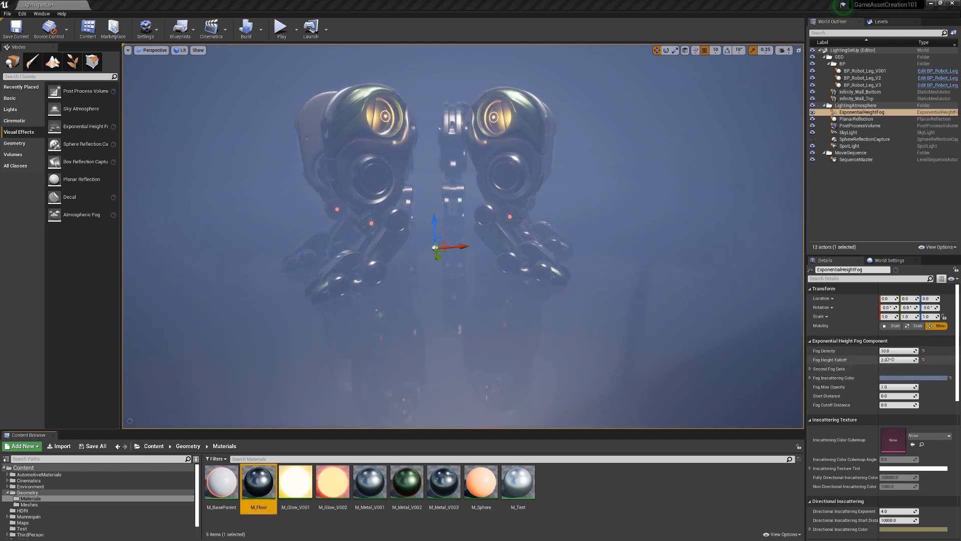
Reset the fog's Fog Height Falloff to its default of 0.2 and lower its Z location to -6000.
click(923, 360)
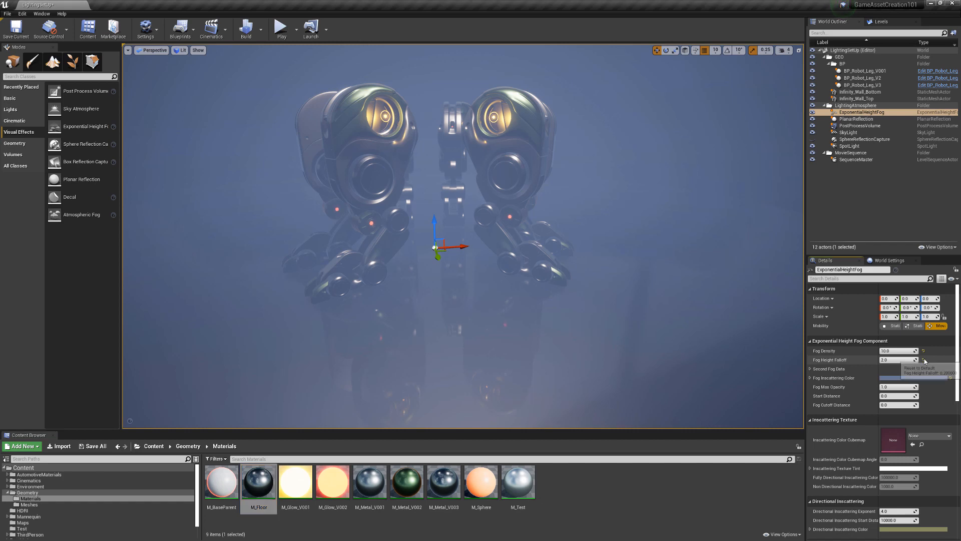
click(924, 360)
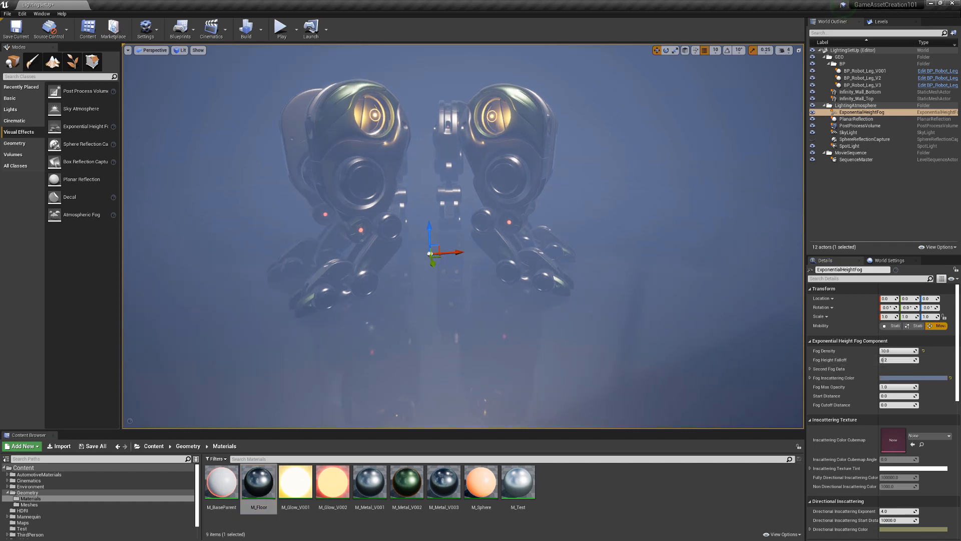
click(925, 299)
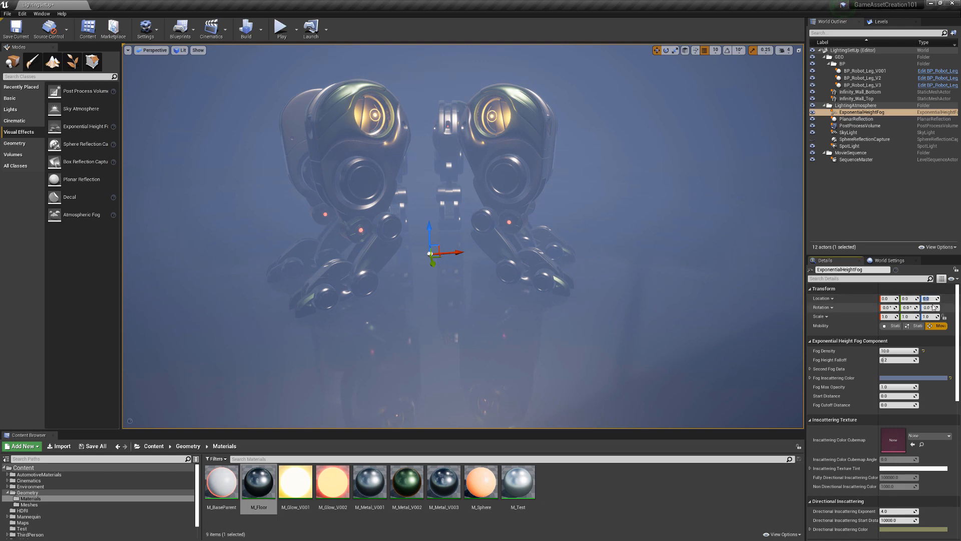
key(Return)
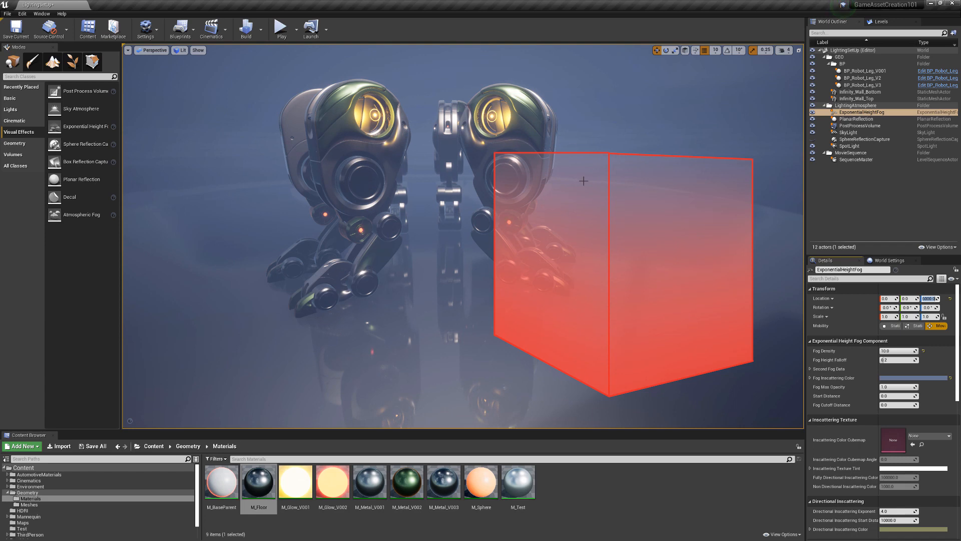
Set the Fog Height Falloff to 2 and the fog's Z location to 0.
click(883, 359)
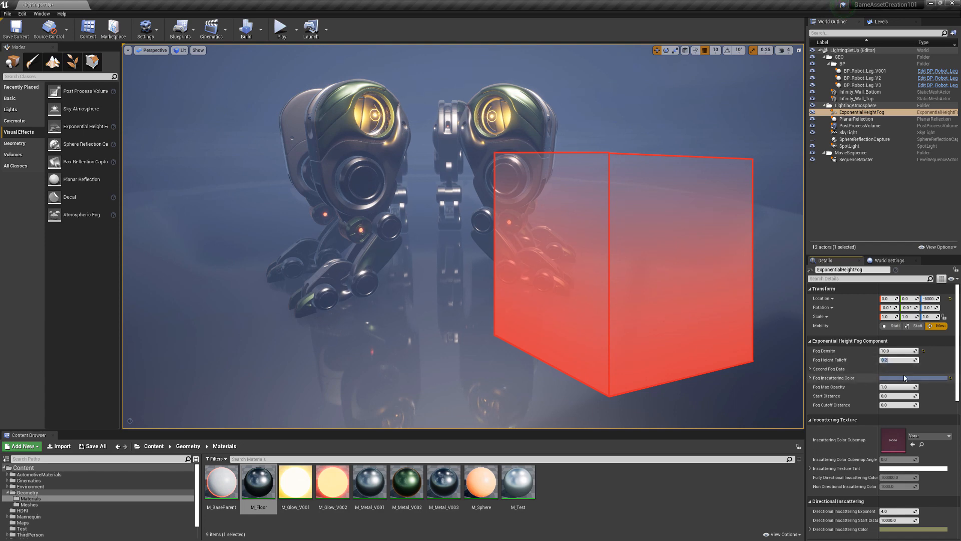
text(2)
key(Return)
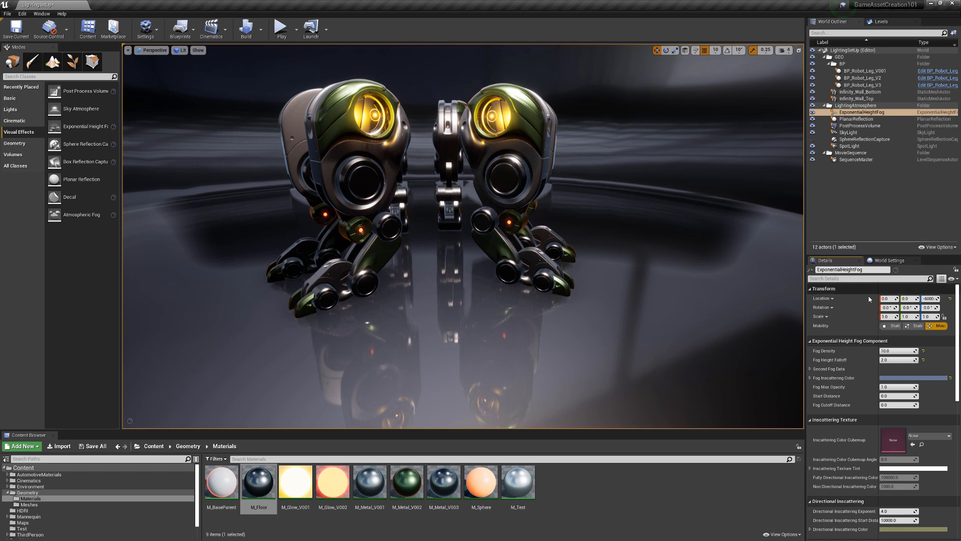
click(930, 298)
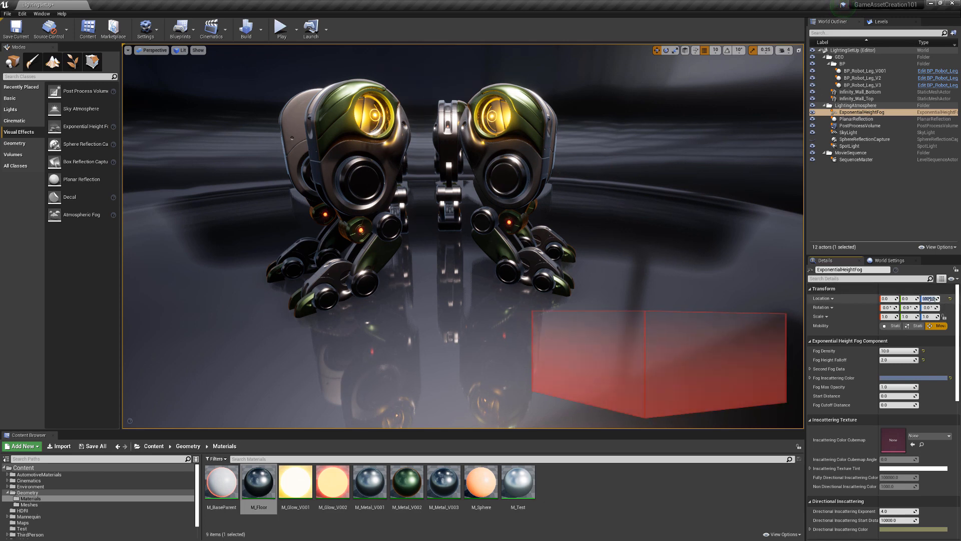
text(0)
key(Return)
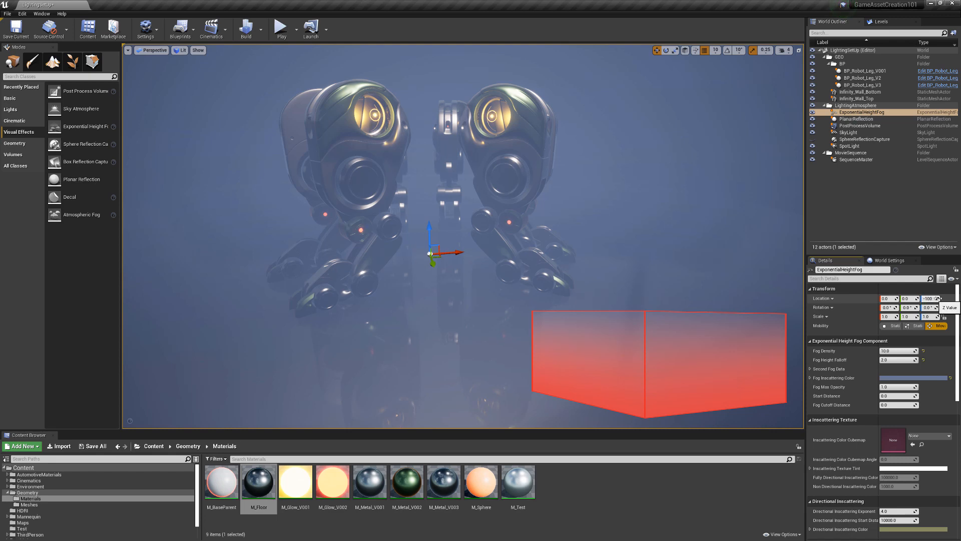
Try a Z location of -1000 for the fog and return it to 0.
text(-1000)
key(Return)
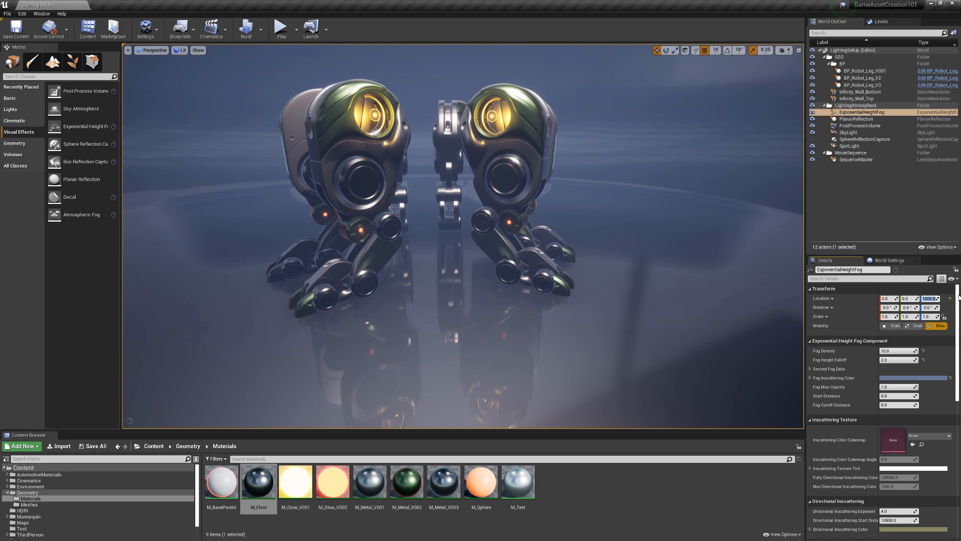
text(0)
key(Return)
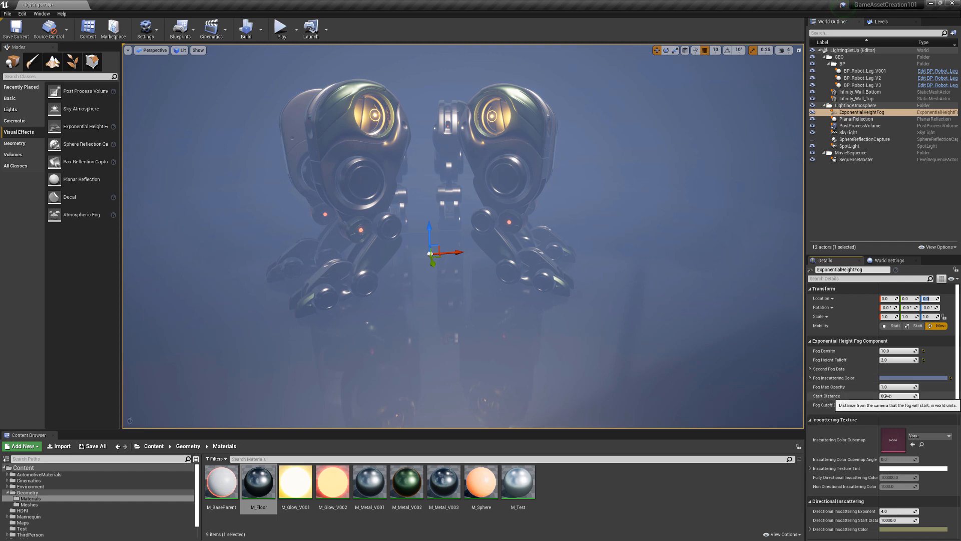
Adjust the fog's Start Distance to about 238 and finally about 190 while comparing close and distant views of the legs.
drag(884, 396, 912, 396)
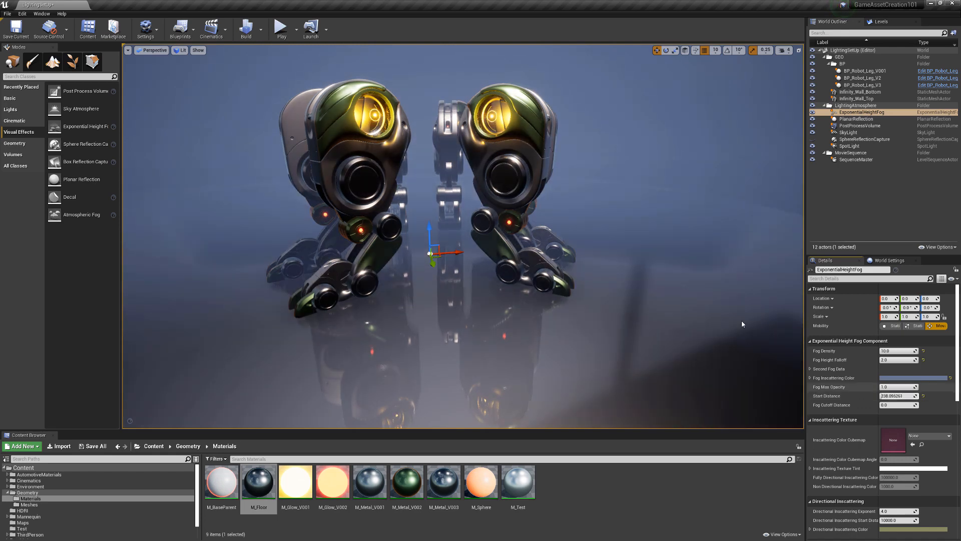
drag(742, 324, 653, 283)
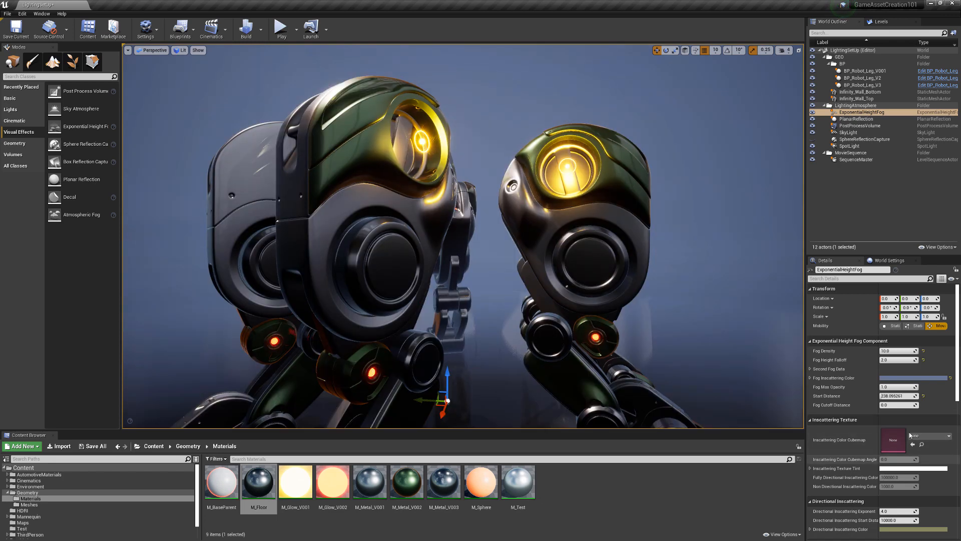
mouse_move(894, 396)
mouse_down()
mouse_move(883, 395)
mouse_move(897, 395)
mouse_up()
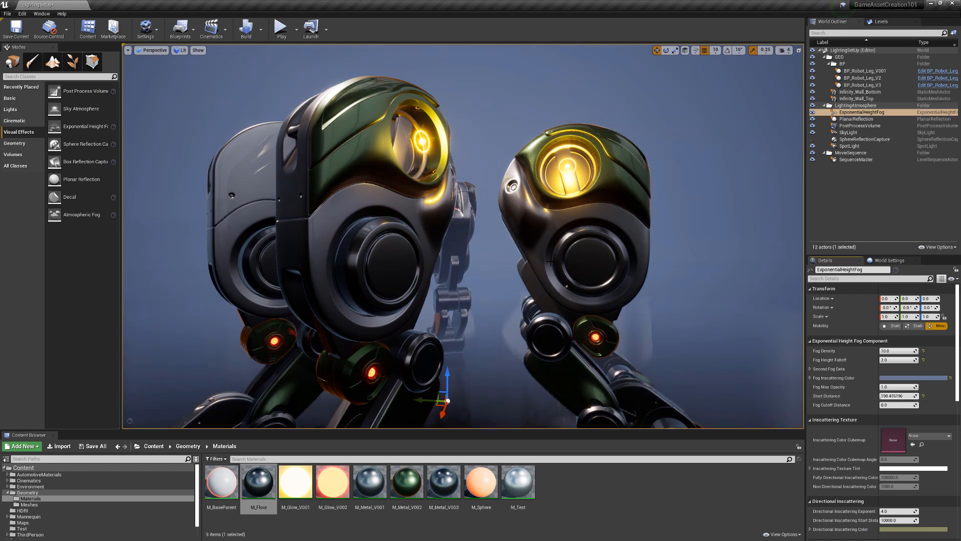
scroll(516, 274, down, 5)
right_drag(711, 227, 726, 243)
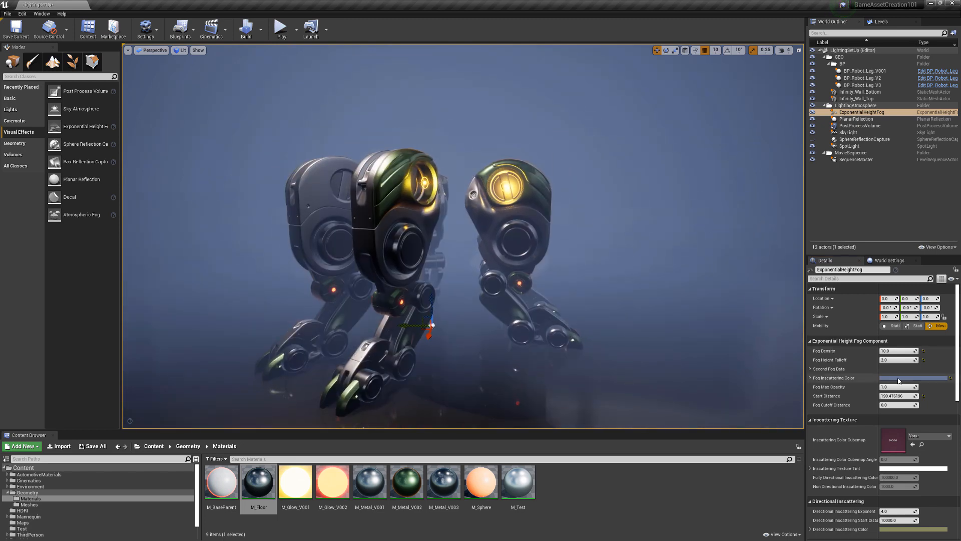
Save the current Fog Inscattering Color as a swatch and try black fog before restoring the saved colour.
click(913, 377)
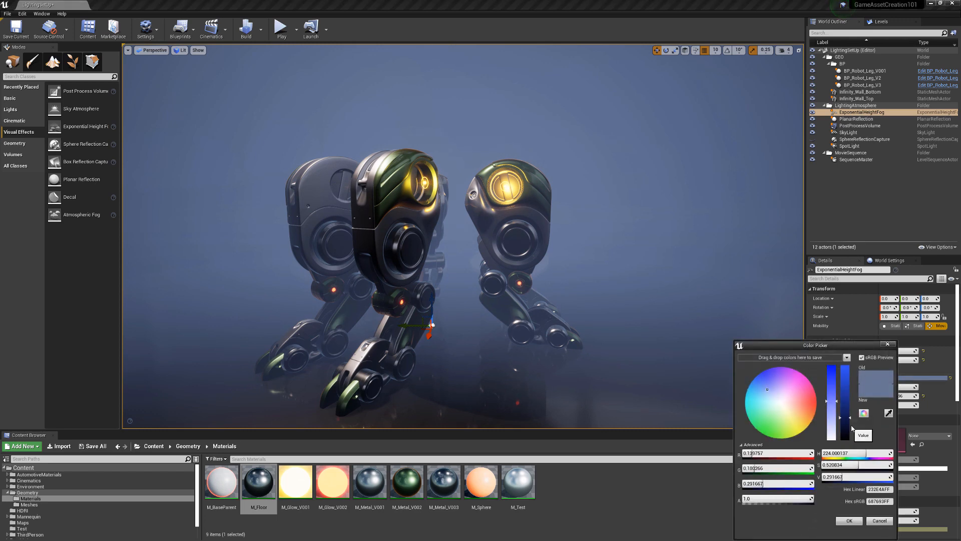
drag(871, 380, 781, 357)
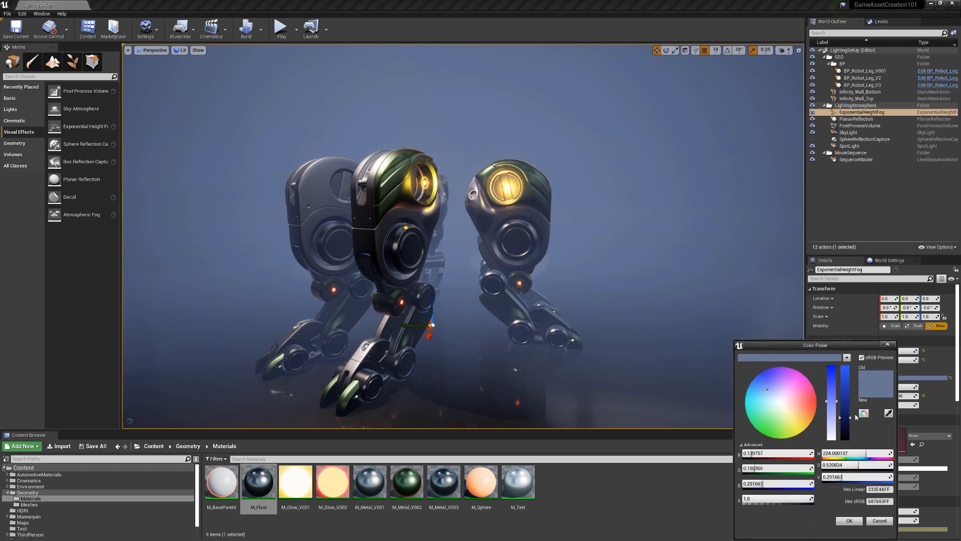
drag(848, 417, 847, 440)
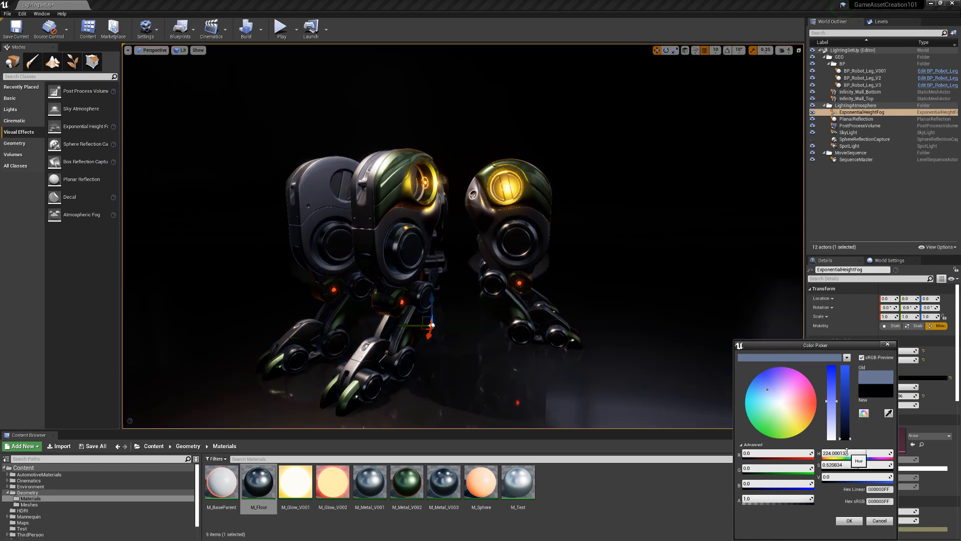
alt+drag(550, 281, 511, 280)
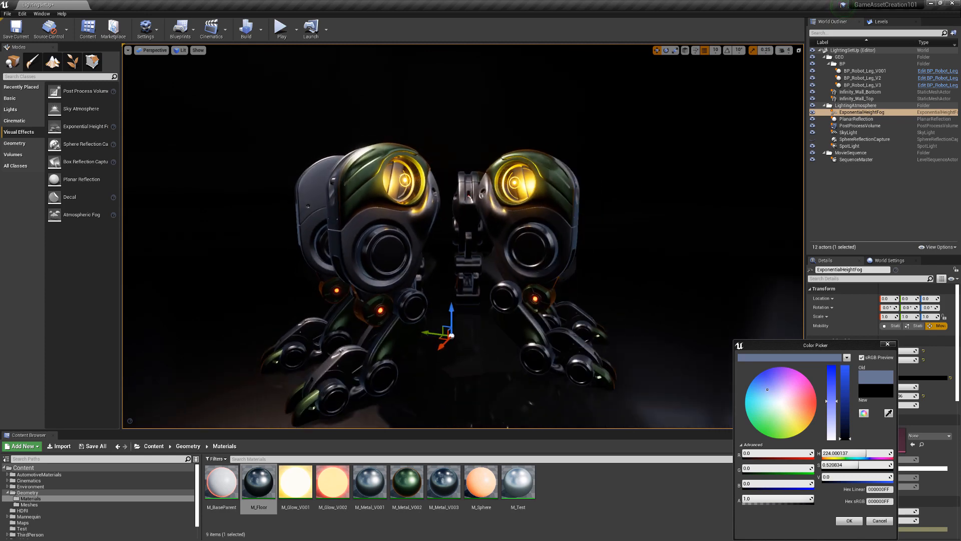
click(759, 360)
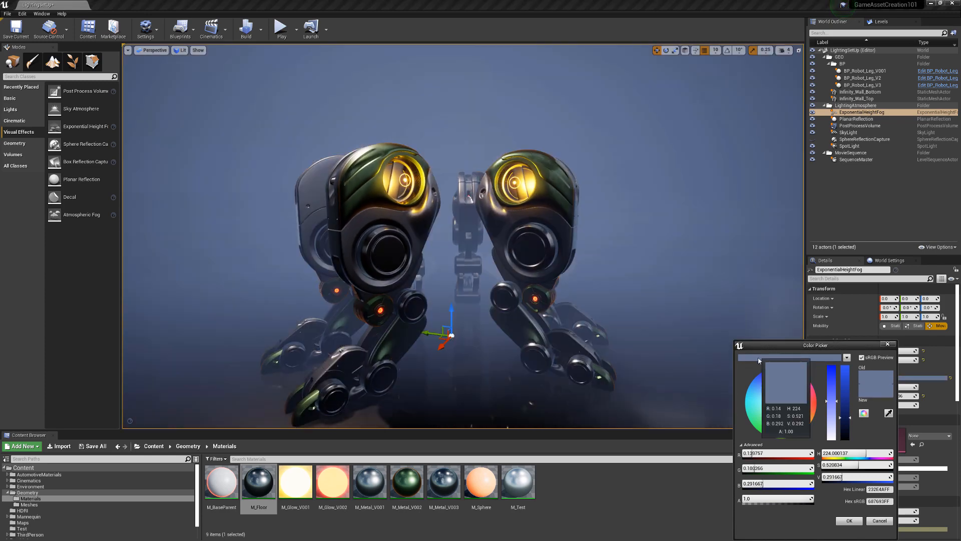
Accept the restored Fog Inscattering Color for the exponential height fog.
click(849, 520)
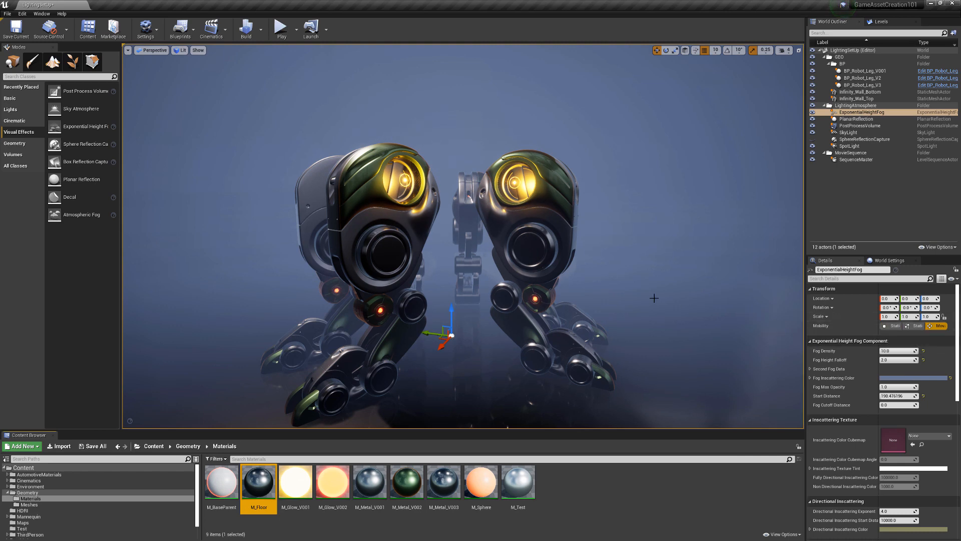
right_drag(635, 299, 622, 318)
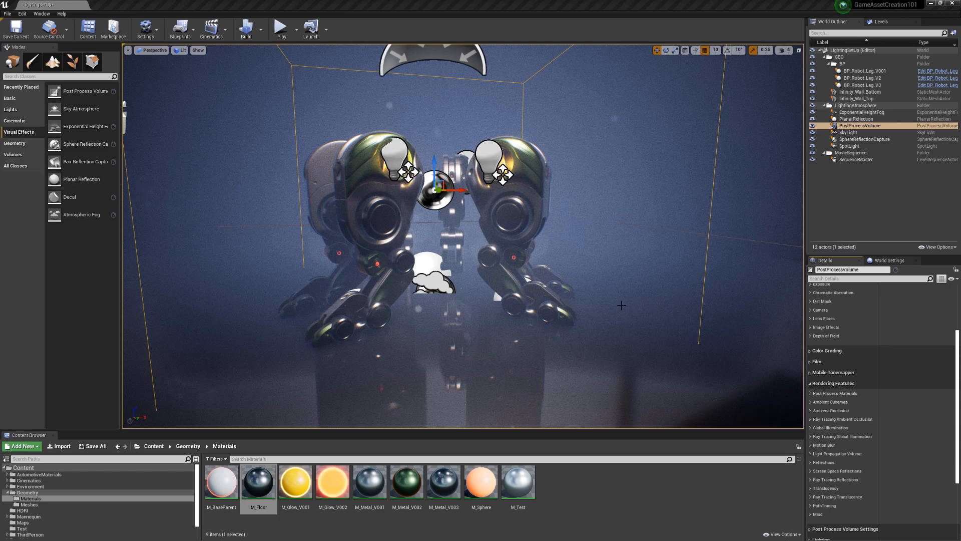
right_drag(621, 305, 621, 280)
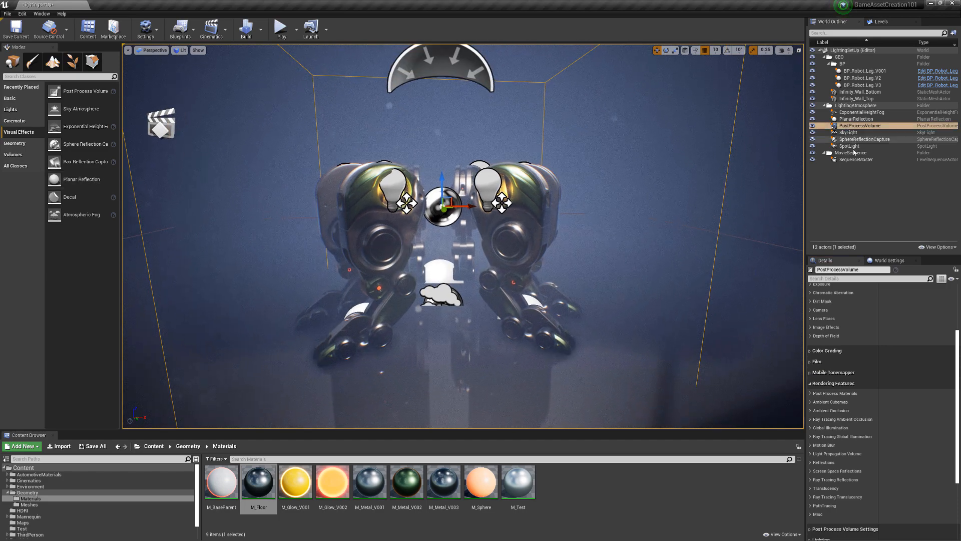
Show the preview plane of the PlanarReflection actor.
click(871, 113)
click(875, 119)
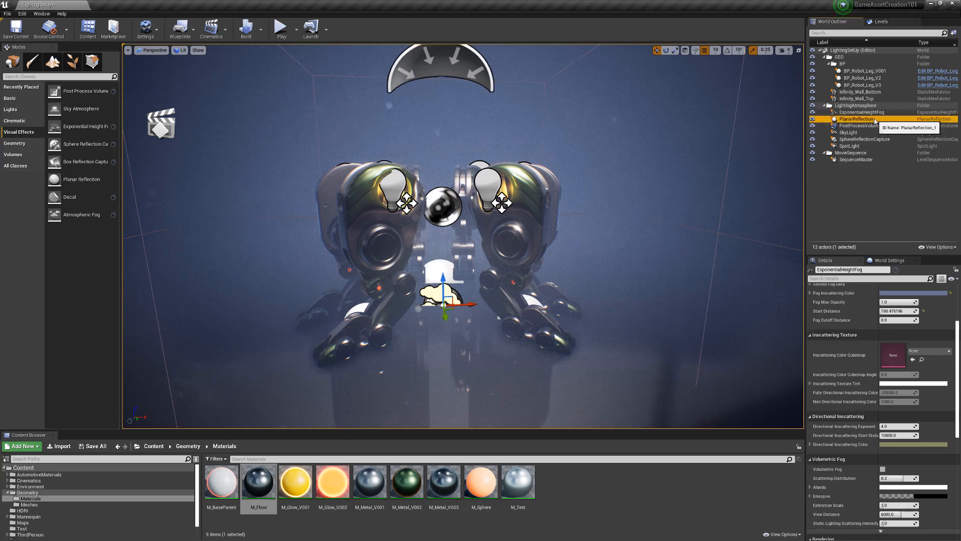
click(883, 393)
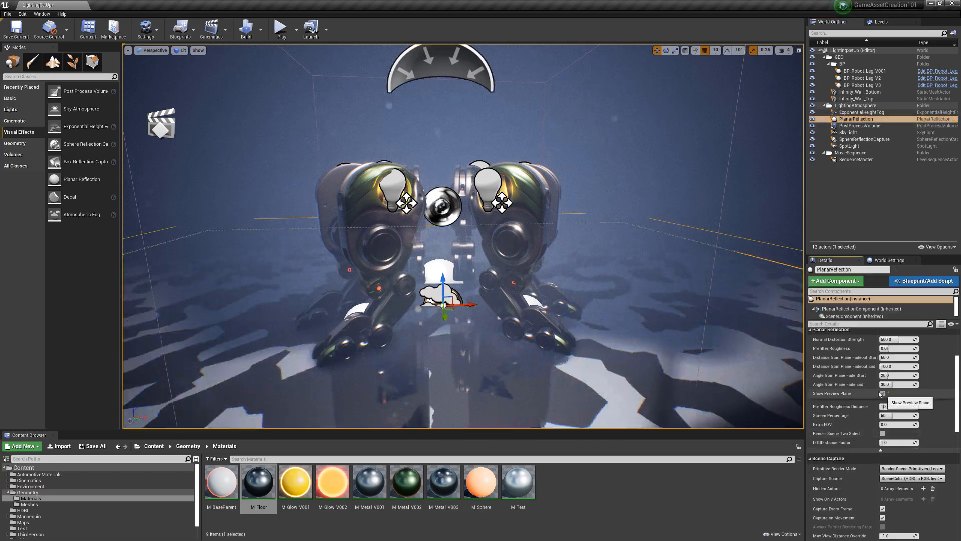
right_drag(710, 310, 703, 320)
scroll(703, 321, down, 5)
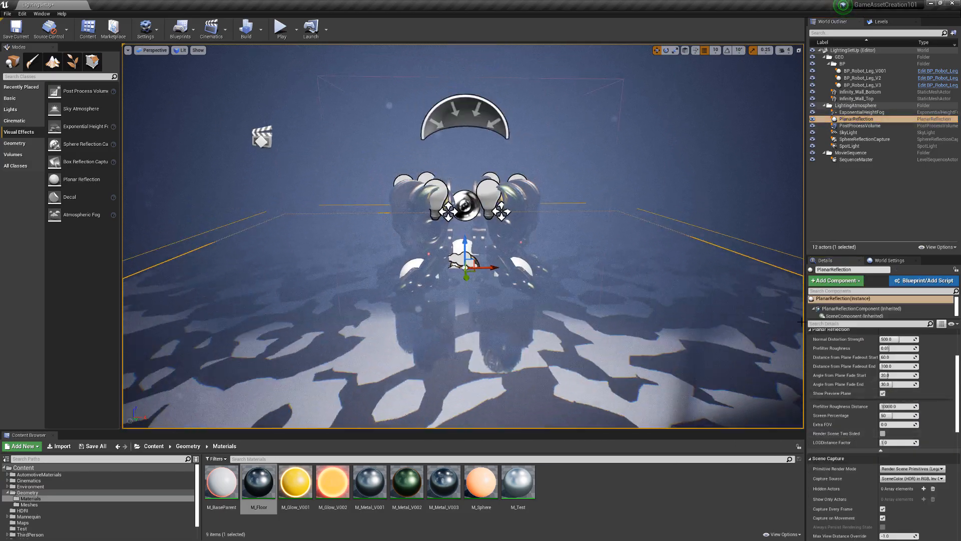
Try uniform scales of 0.1 and 1 for the PlanarReflection and settle on 0.5.
scroll(901, 370, up, 2)
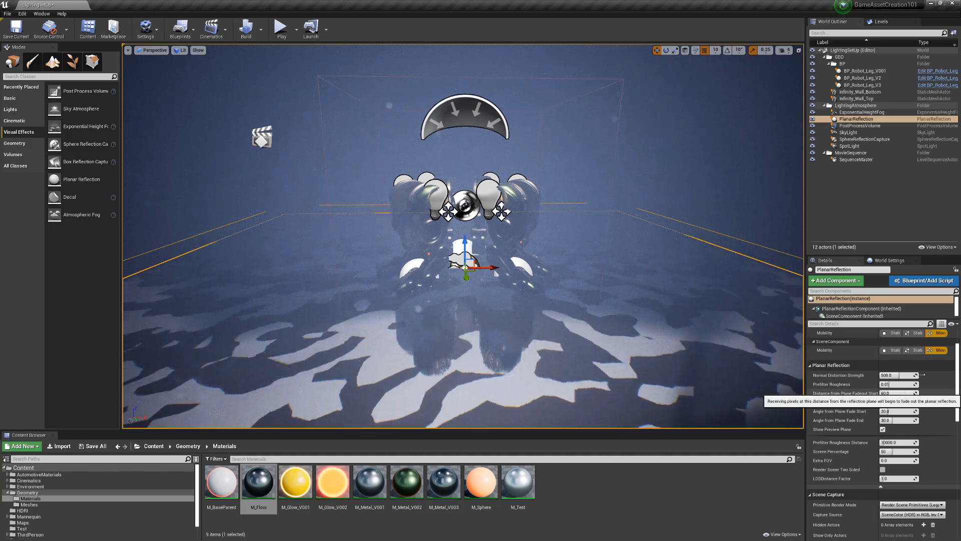
scroll(898, 359, up, 3)
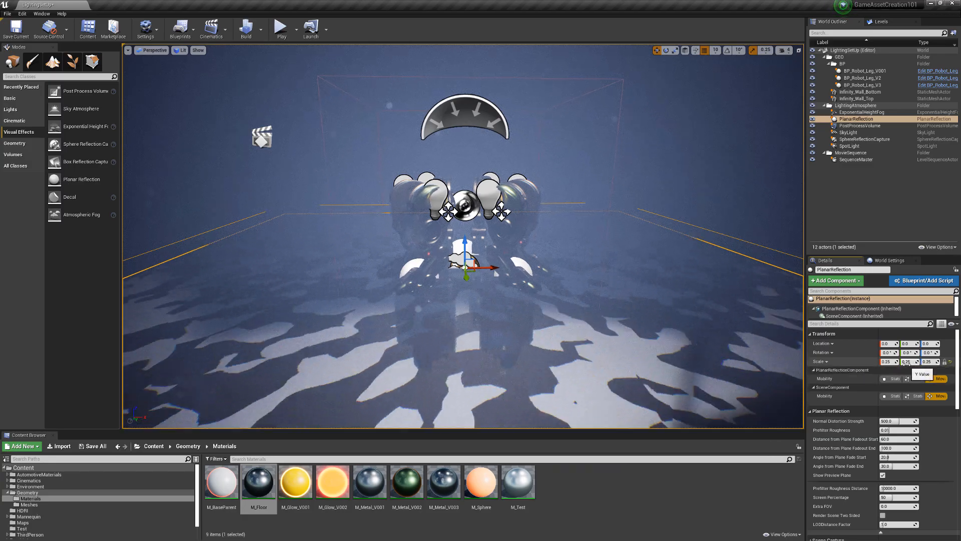
key(Tab)
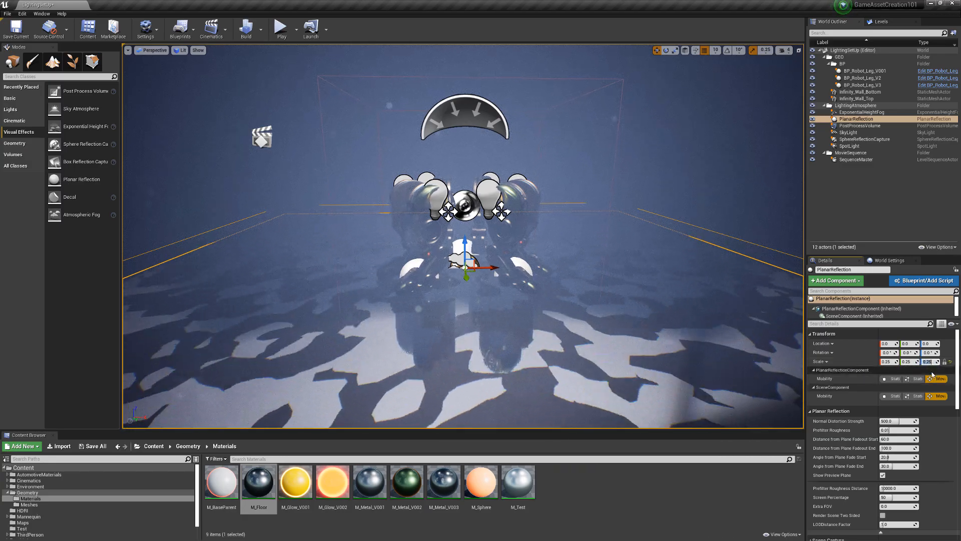
text(0.1)
key(Return)
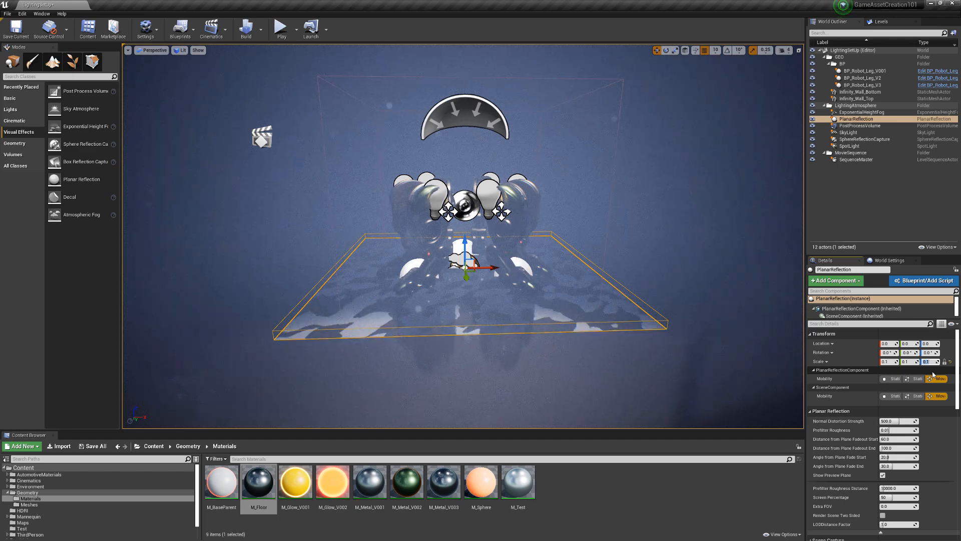
text(1)
key(Return)
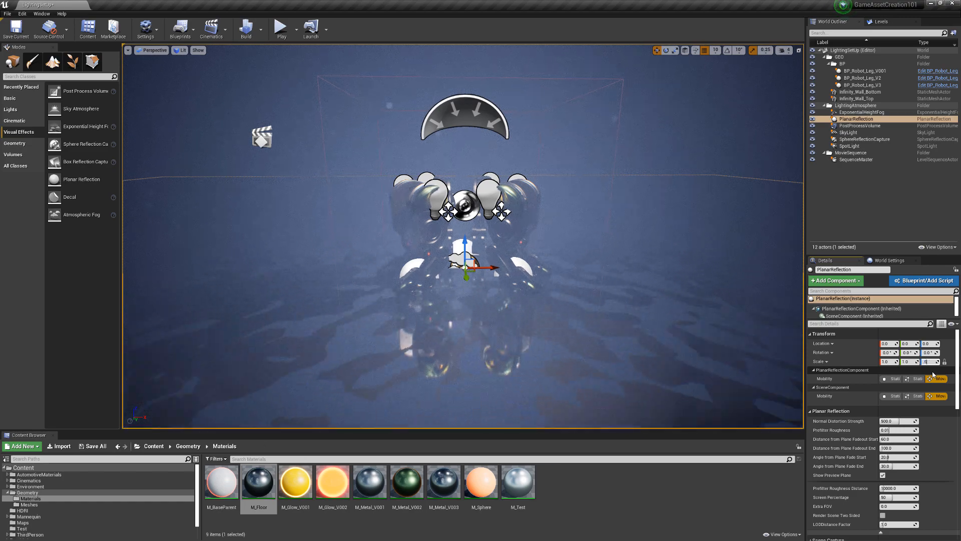
key(Return)
Try lowering the PlanarReflection beneath the floor to a Z location of -60 and about -140, and return it to 0.
right_drag(557, 266, 495, 274)
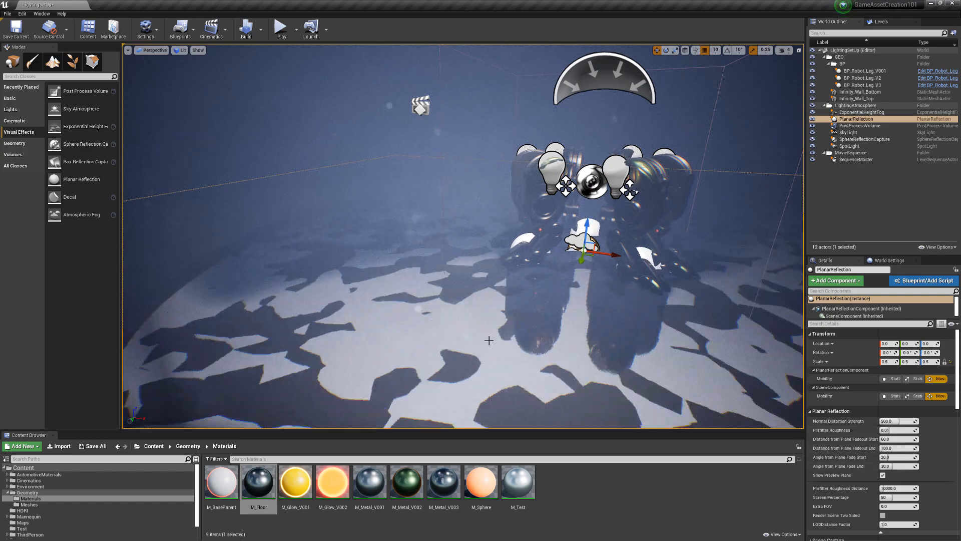
right_drag(487, 339, 506, 331)
drag(570, 254, 575, 200)
drag(574, 217, 569, 264)
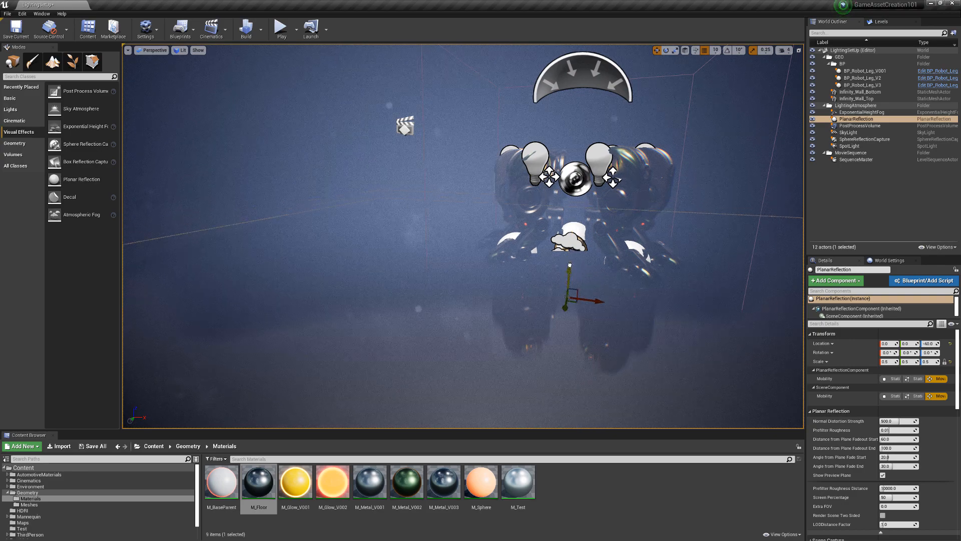
mouse_move(557, 227)
mouse_down()
mouse_move(552, 202)
mouse_move(543, 230)
mouse_up()
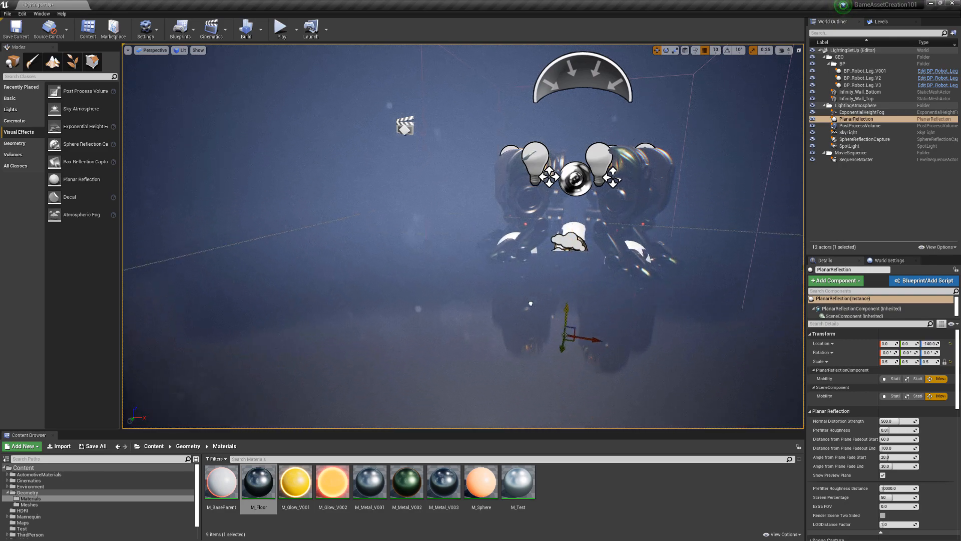
drag(530, 303, 529, 226)
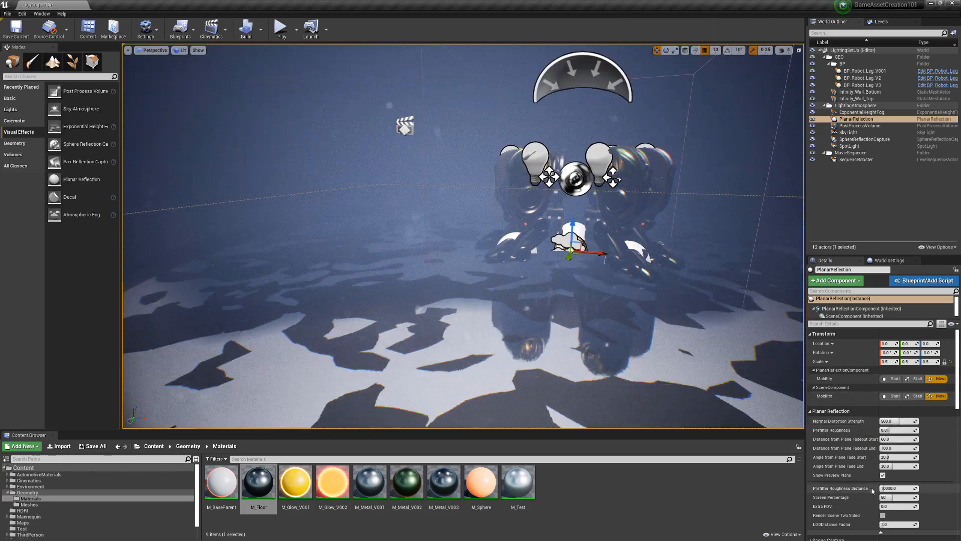
Hide the PlanarReflection's preview plane and inspect the legs' floor reflections with the editor icons hidden.
click(883, 475)
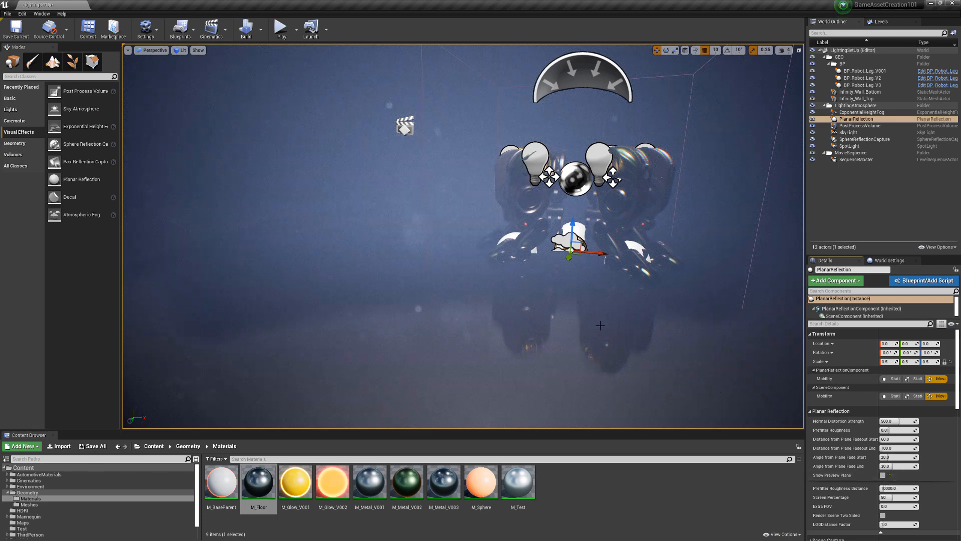
right_drag(600, 325, 546, 351)
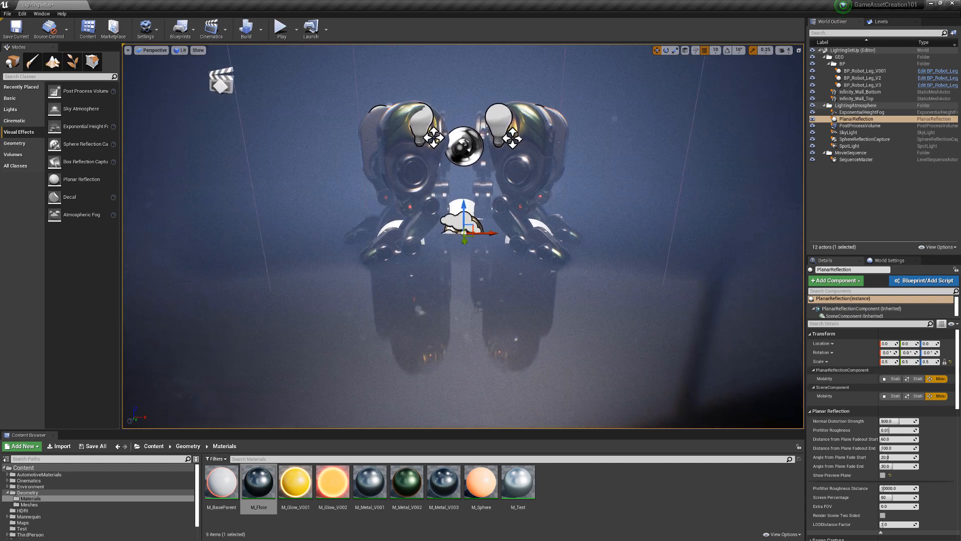
key(g)
mouse_move(648, 388)
right_down()
mouse_move(647, 400)
mouse_move(645, 378)
right_up()
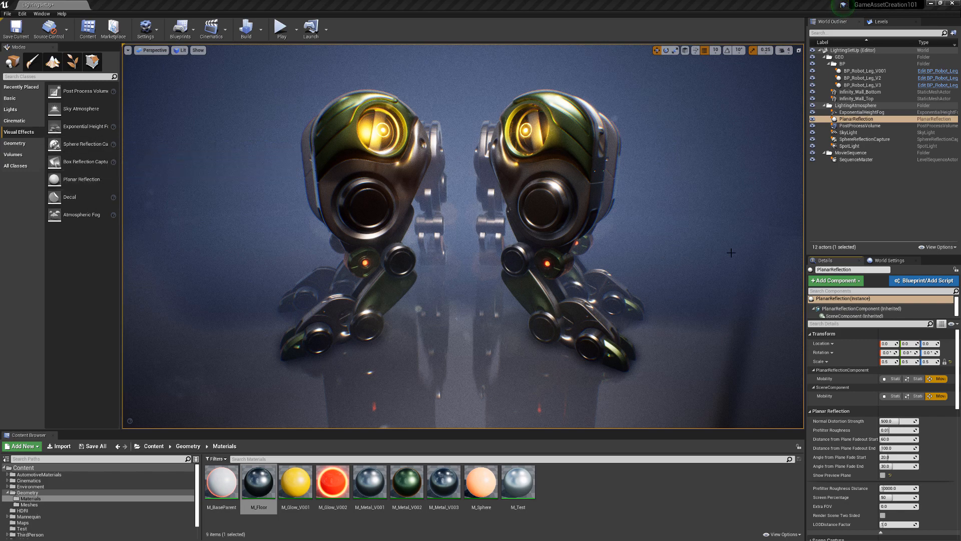
drag(731, 253, 686, 271)
key(g)
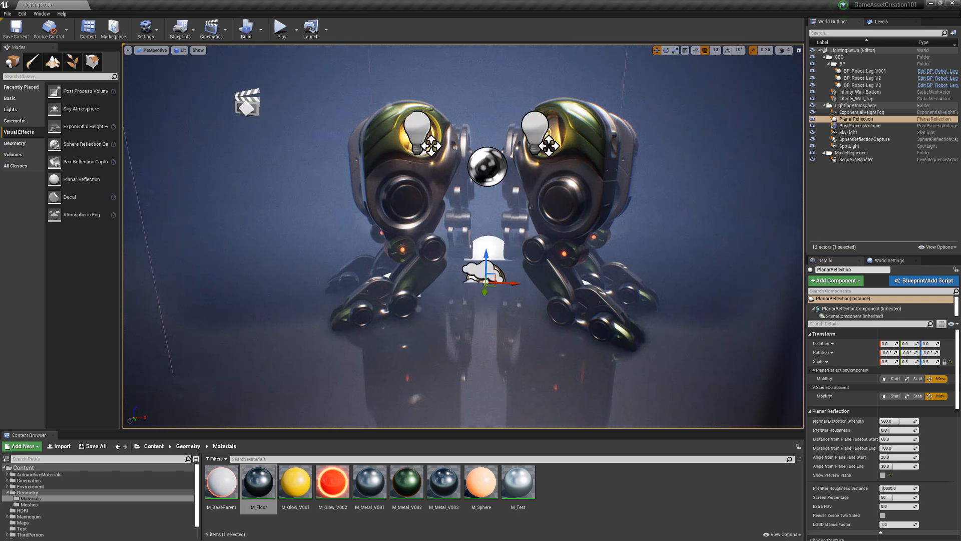
right_drag(739, 239, 767, 219)
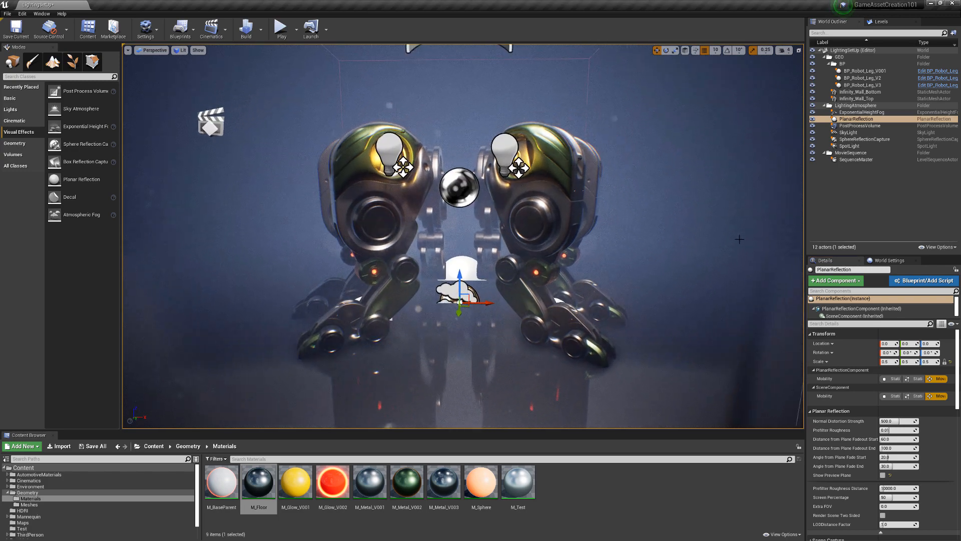
Move the SphereReflectionCapture between the robot legs to a Y location of 100.
click(862, 141)
key(f)
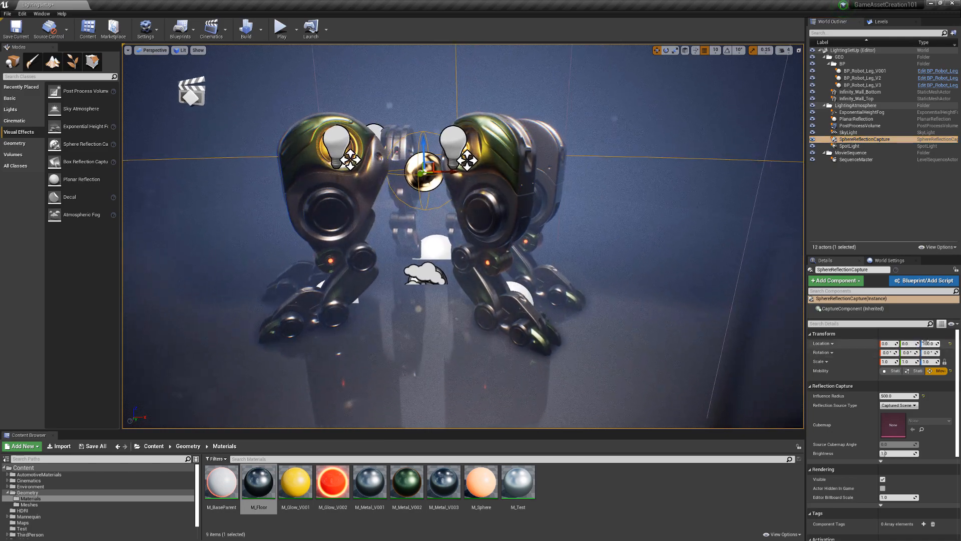
right_drag(684, 281, 670, 331)
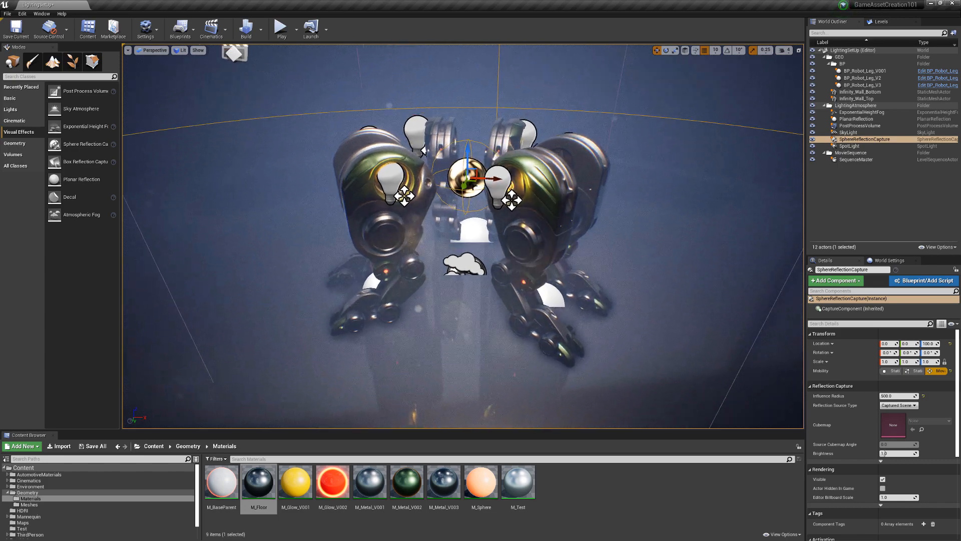
drag(464, 185, 436, 252)
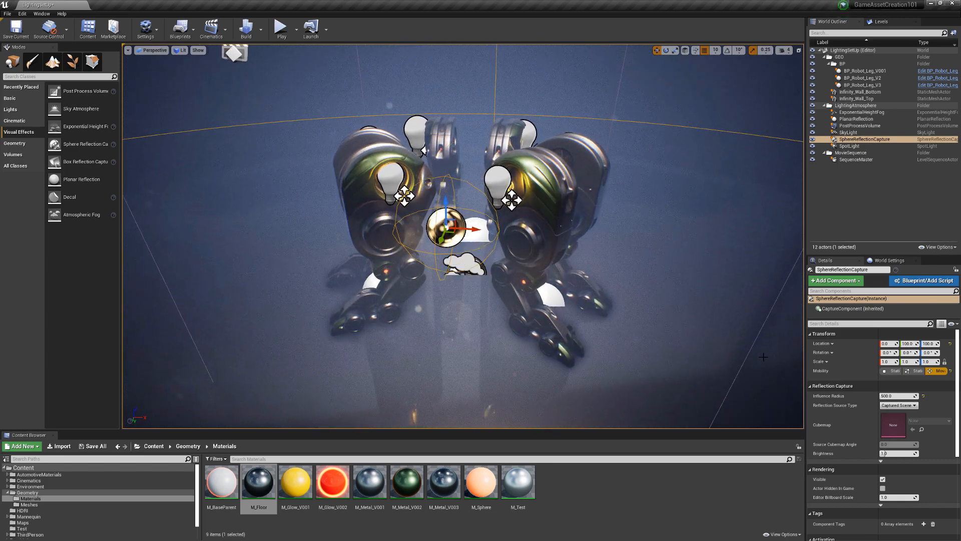
right_drag(463, 236, 480, 206)
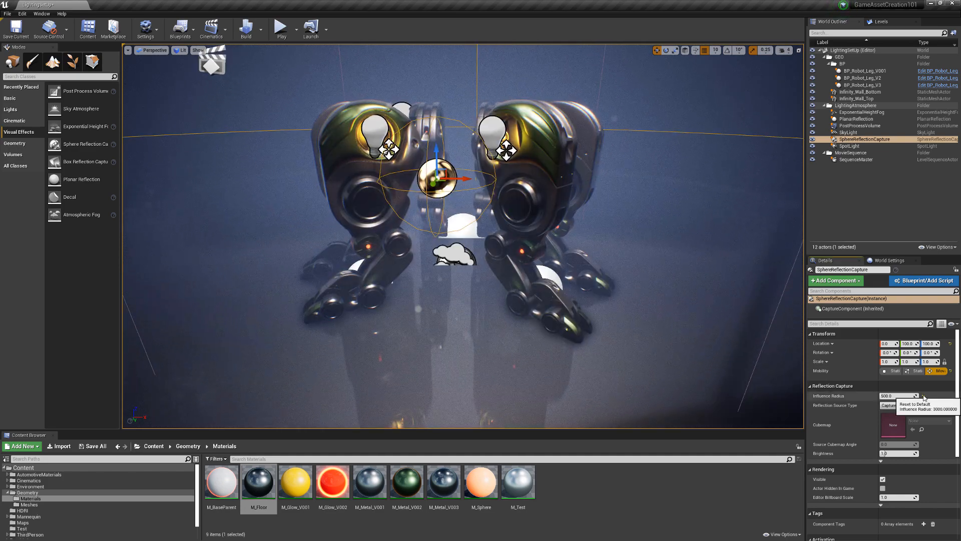
Check the SphereReflectionCapture's Influence Radius and examine how far its sphere extends around the legs.
click(898, 396)
text(3000)
key(Return)
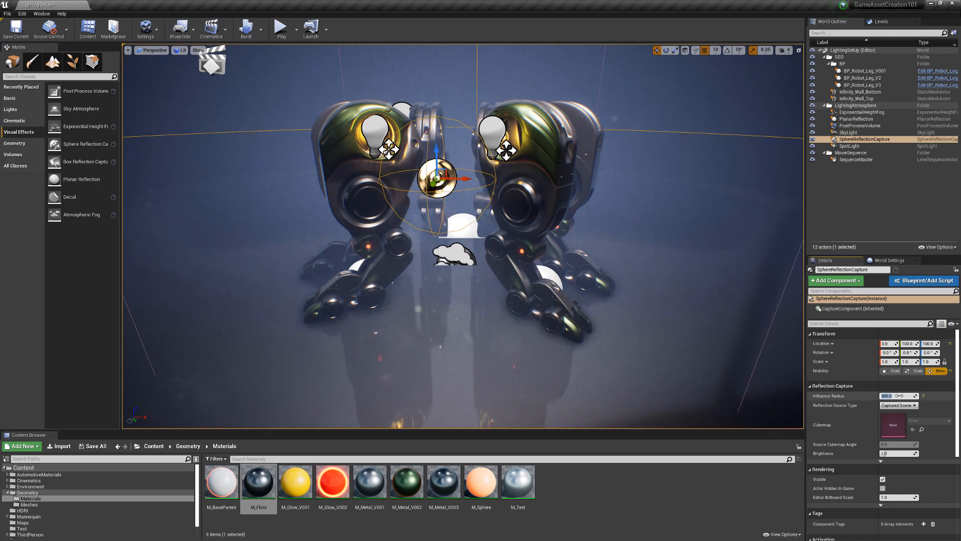
drag(501, 280, 570, 363)
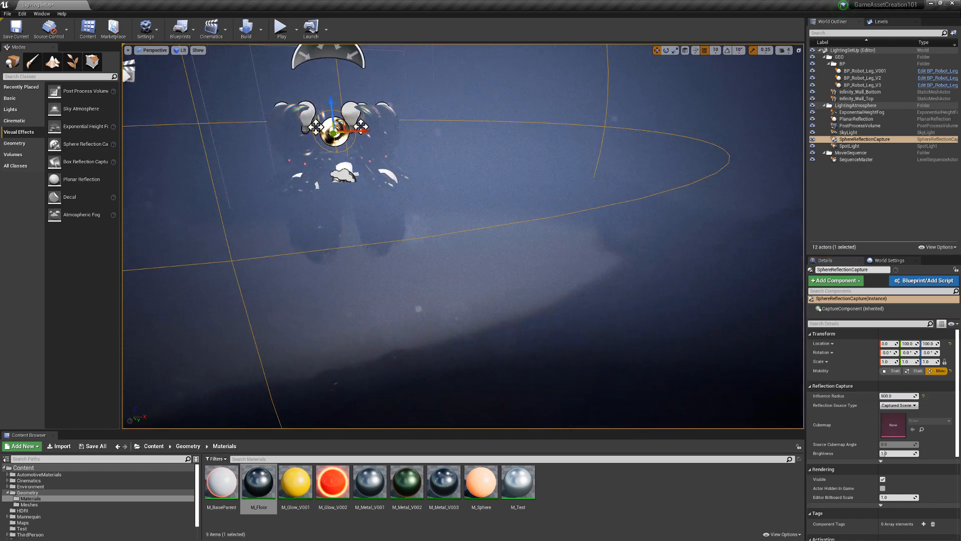
right_drag(463, 235, 601, 221)
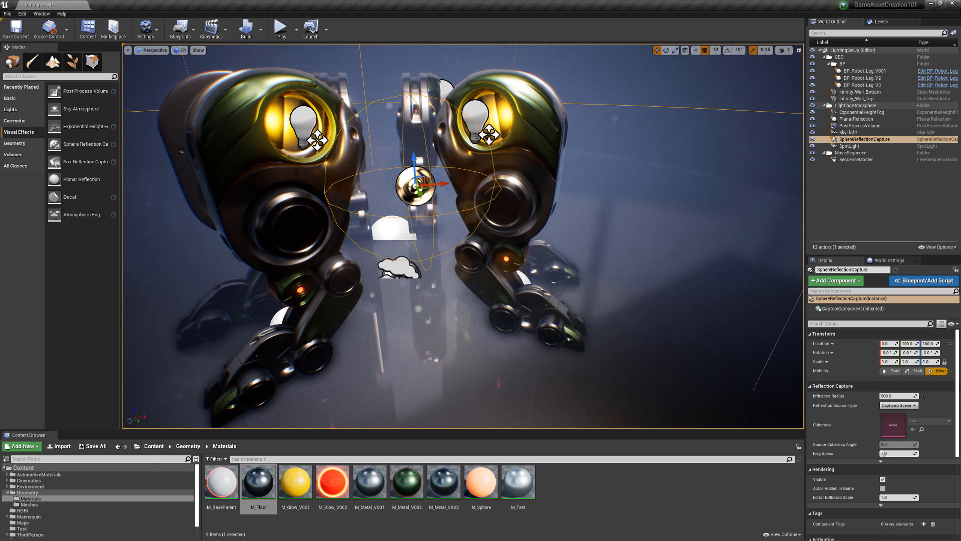
Set the SphereReflectionCapture's Reflection Source Type to Specified Cubemap and assign Desert_Outer_HDR from the engine content as its cubemap.
click(901, 405)
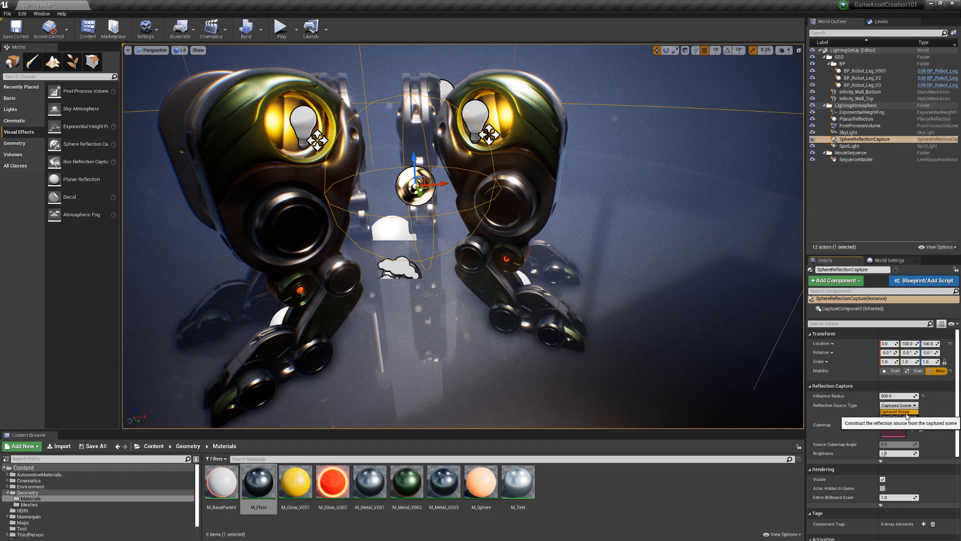
click(906, 416)
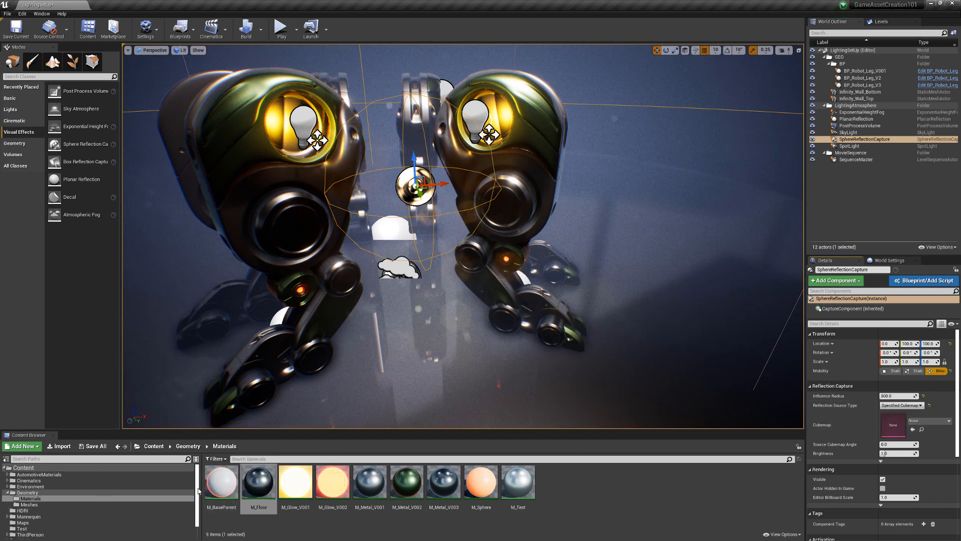
scroll(199, 491, down, 2)
click(113, 528)
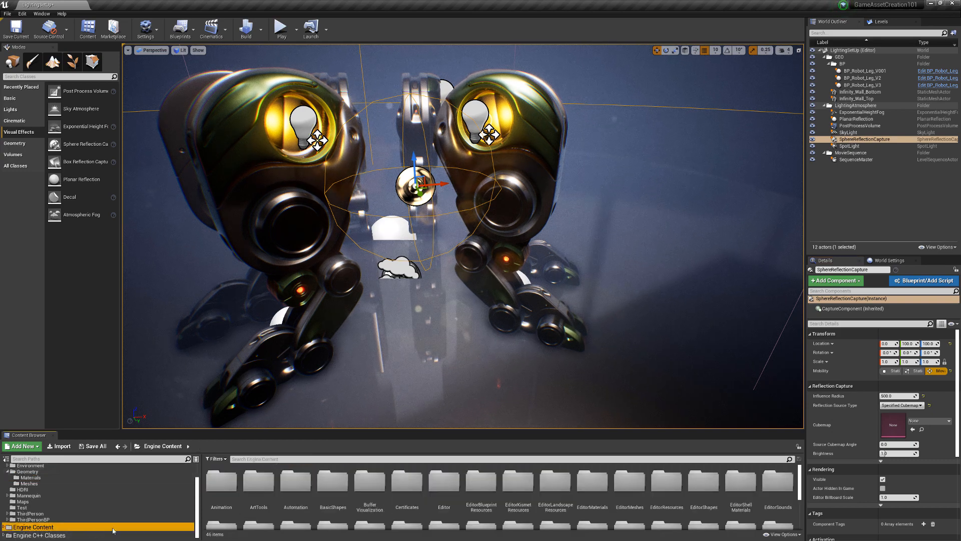
click(282, 458)
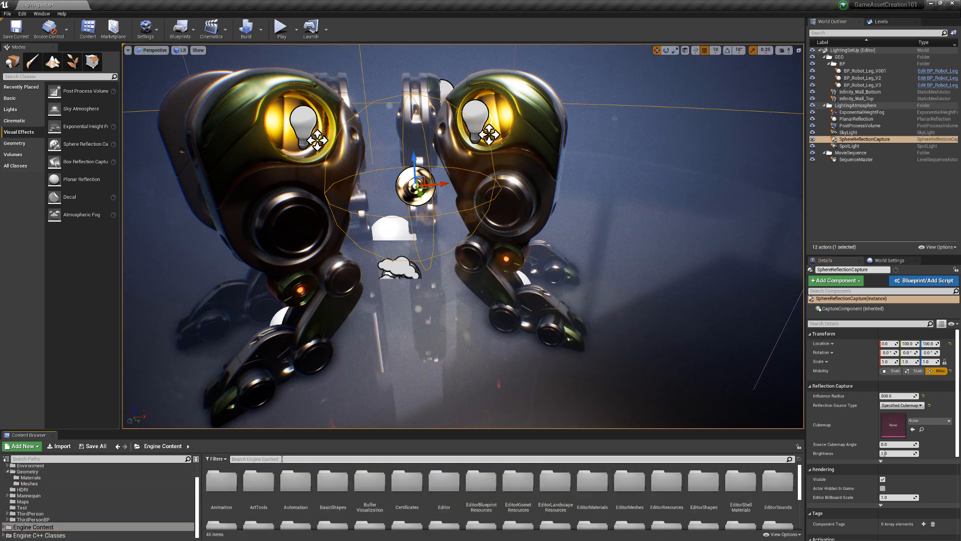
text(hdr)
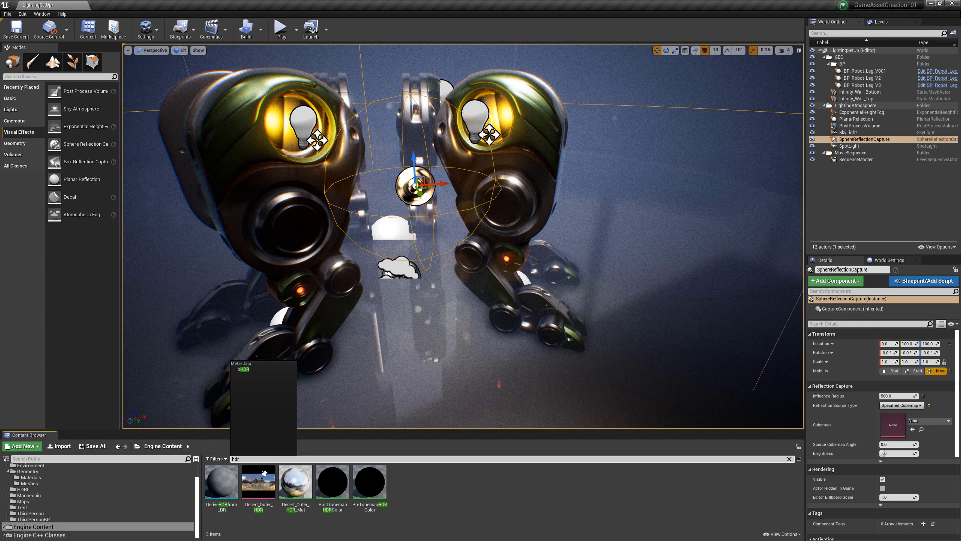
drag(264, 472, 896, 423)
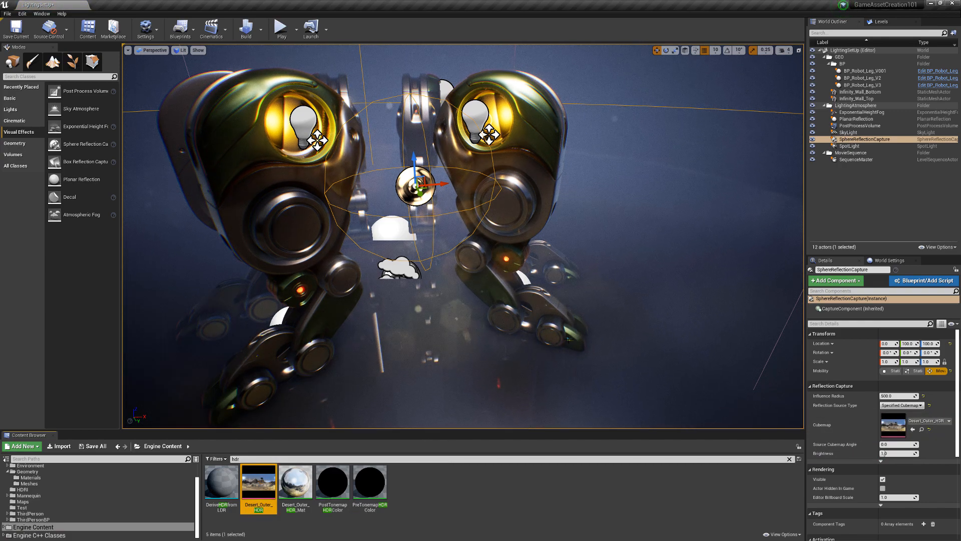
Hide the editor icons and inspect the Desert_Outer_HDR reflections on the robot legs from several angles.
alt+drag(484, 235, 411, 235)
key(g)
right_drag(410, 236, 453, 241)
alt+drag(565, 312, 651, 311)
alt+drag(463, 236, 625, 235)
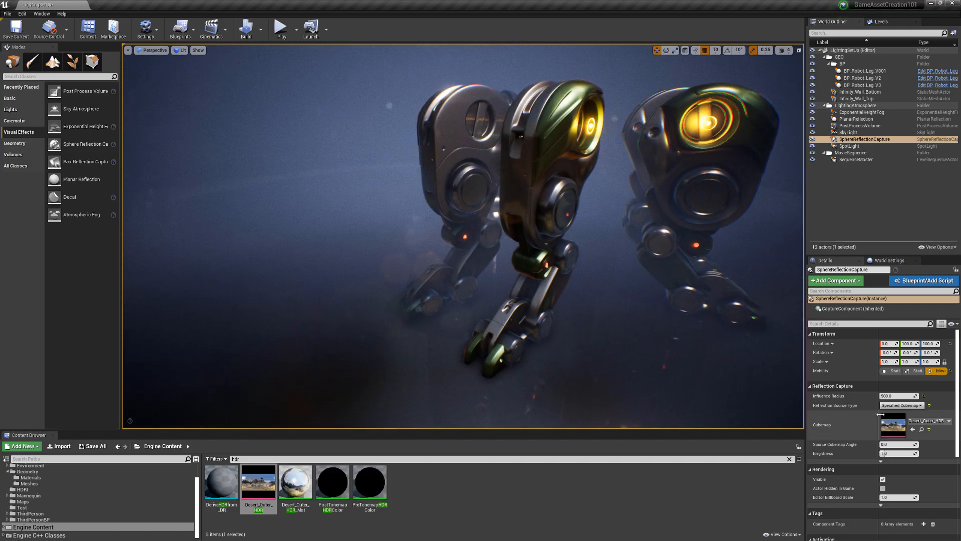
Set the SphereReflectionCapture's Reflection Source Type to Captured Scene and inspect the legs' reflections from the front.
click(896, 404)
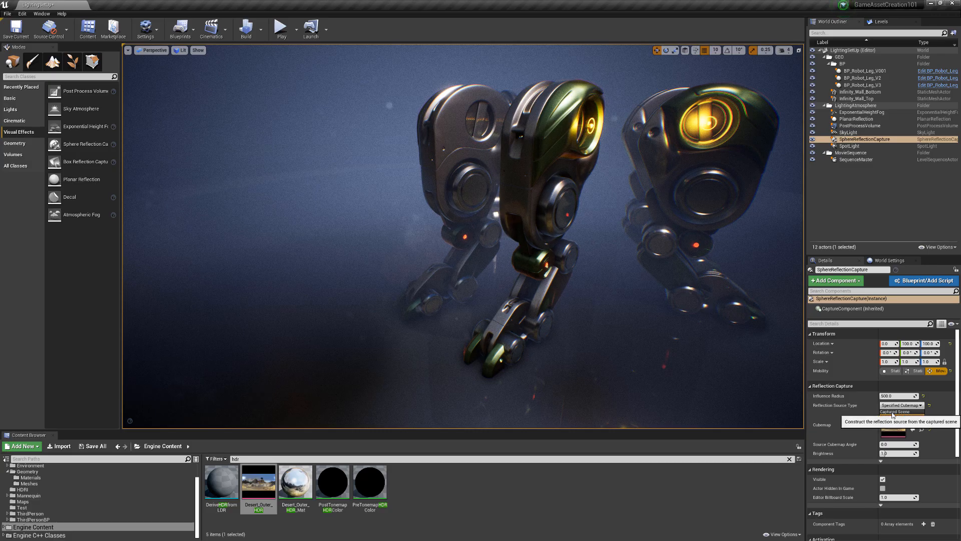
click(894, 411)
alt+drag(626, 235, 480, 235)
right_drag(616, 421, 678, 388)
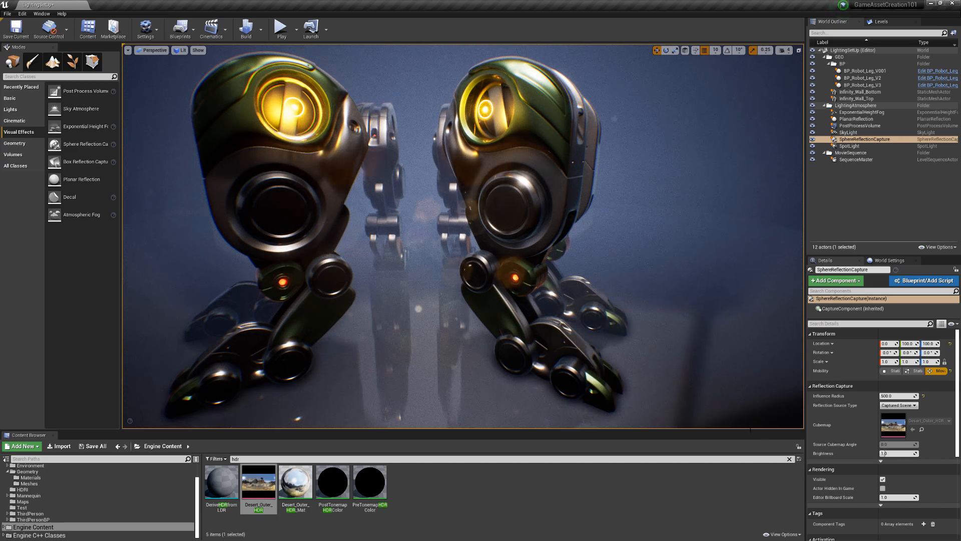
Set the SphereReflectionCapture's Brightness to 50 and rebuild the reflection captures.
click(881, 462)
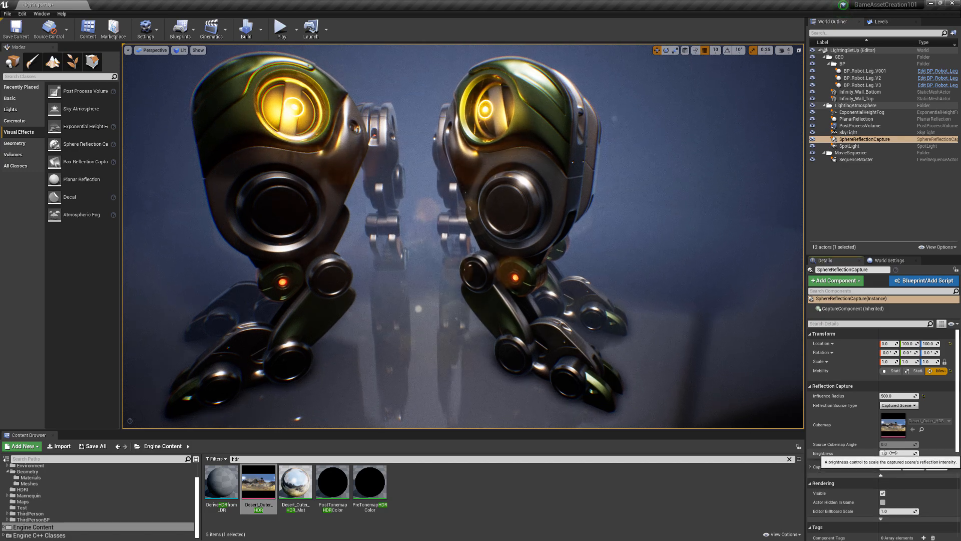
click(892, 453)
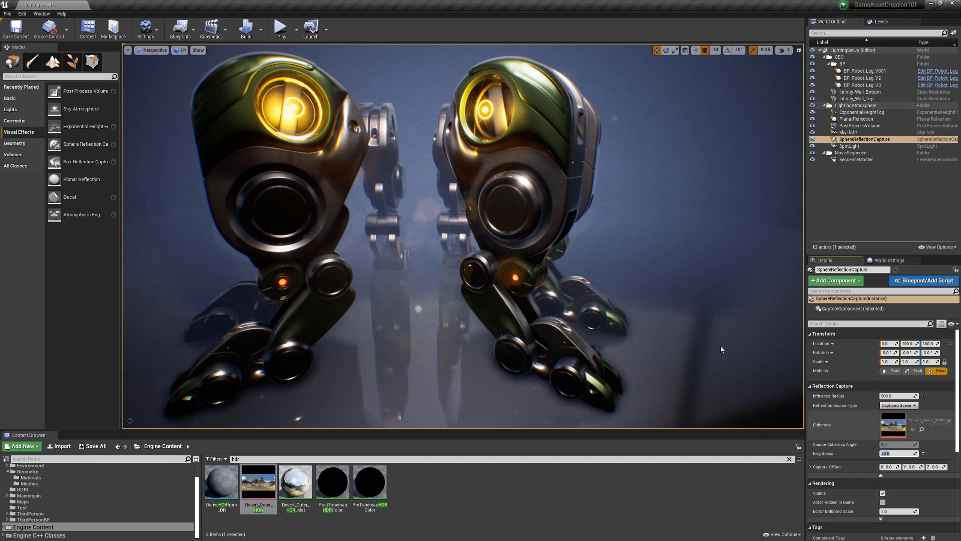
click(261, 29)
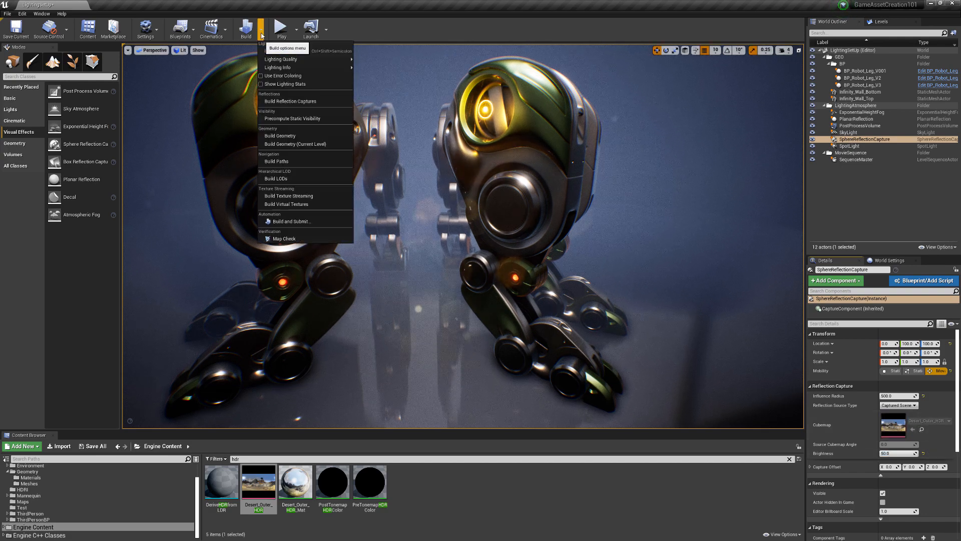
click(288, 102)
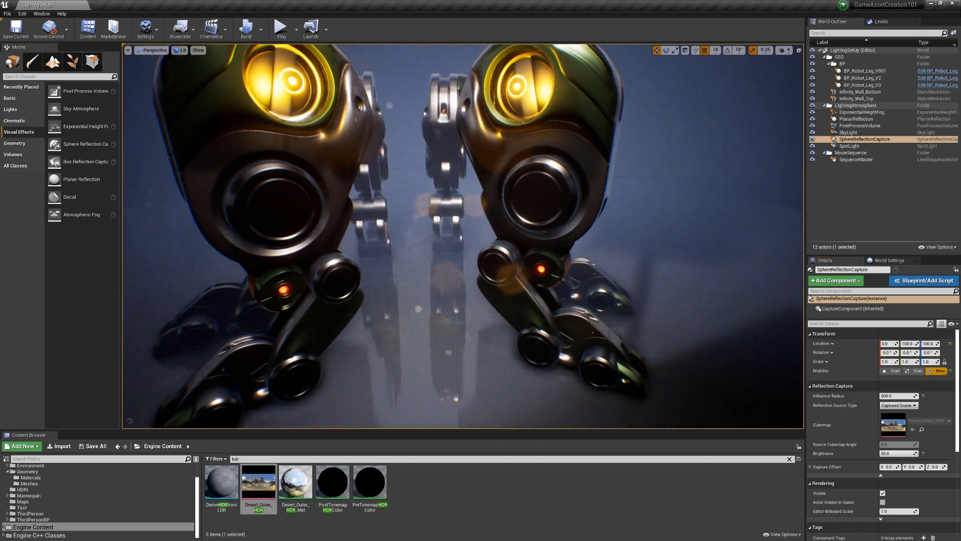
Switch the SphereReflectionCapture to Specified Cubemap, set its Brightness to 5, and inspect the legs from another angle.
click(899, 405)
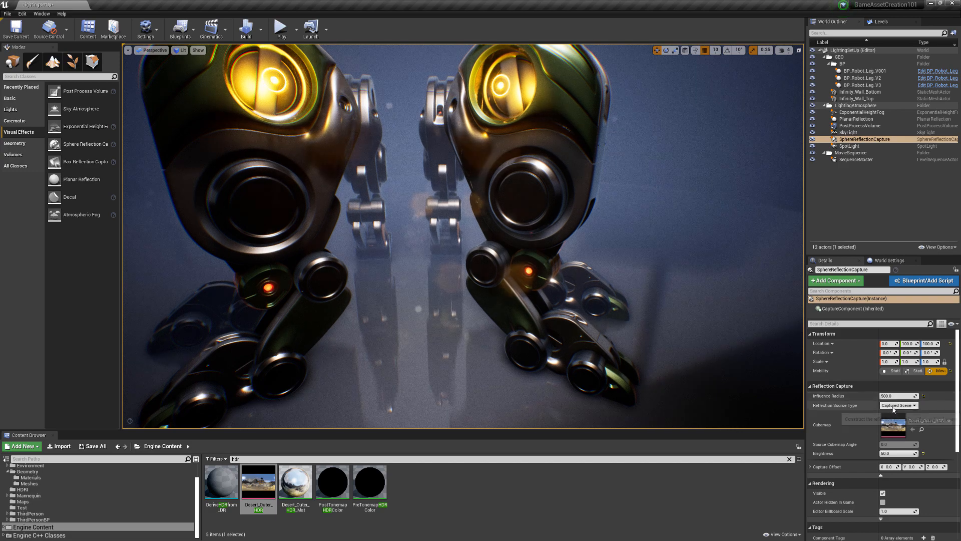
click(895, 418)
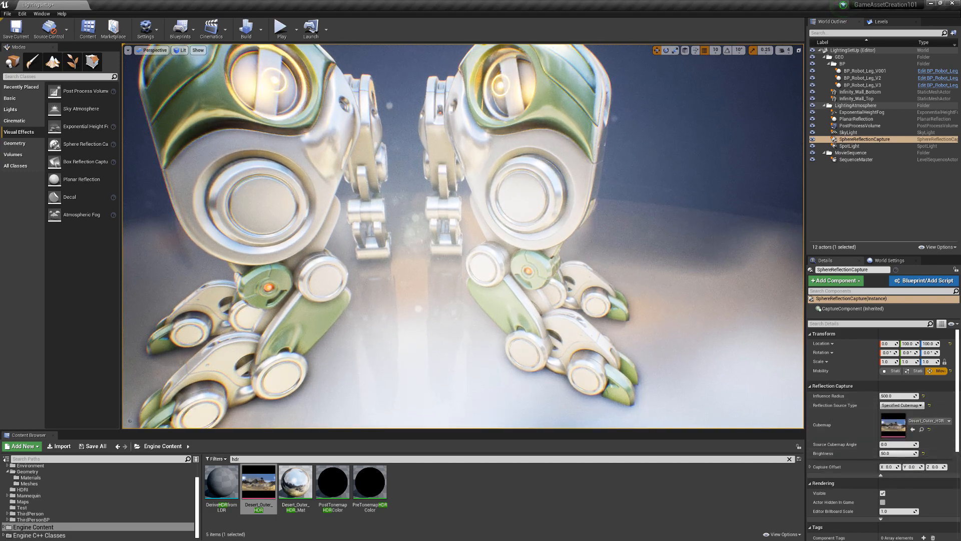
drag(601, 280, 600, 331)
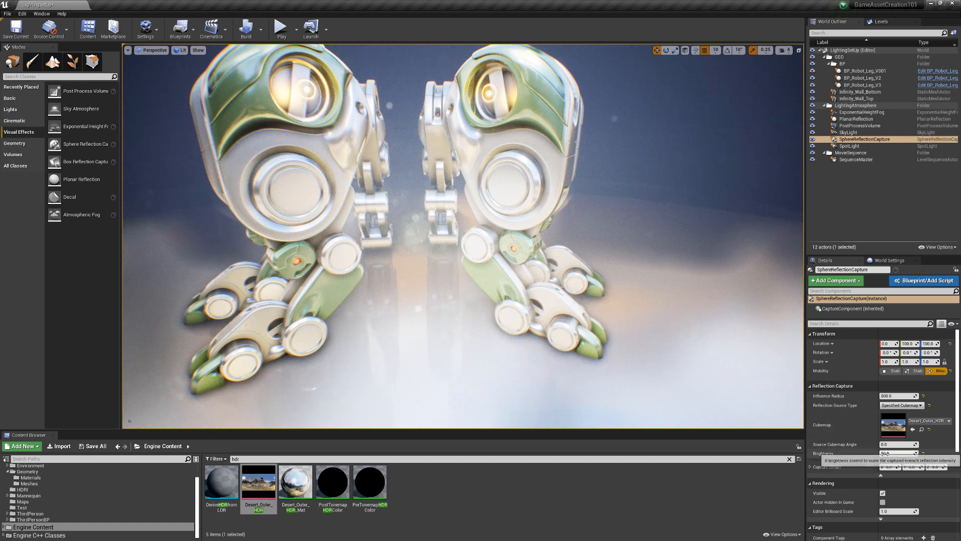
key(Return)
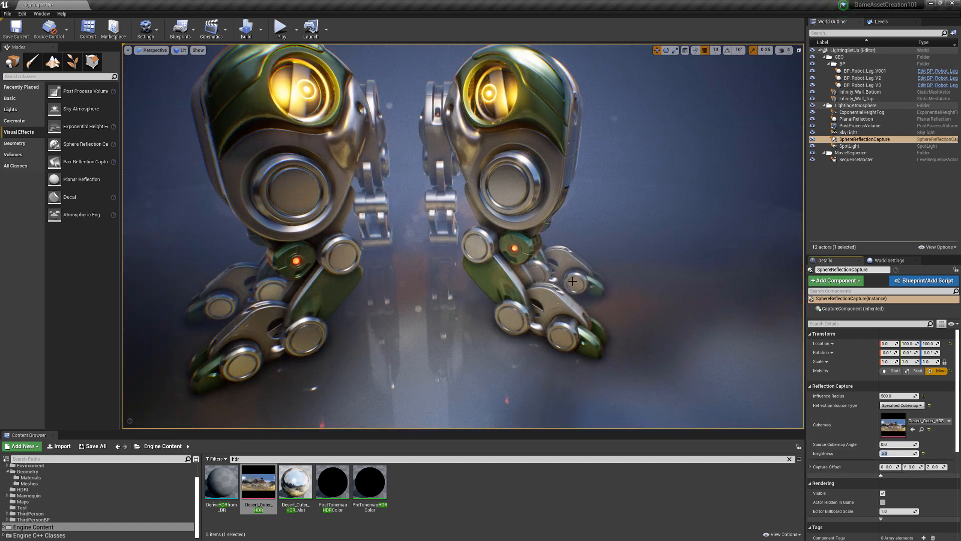
alt+drag(572, 280, 330, 290)
Return the SphereReflectionCapture to Captured Scene with a Brightness of 1, and toggle its Visible option off and on.
click(899, 405)
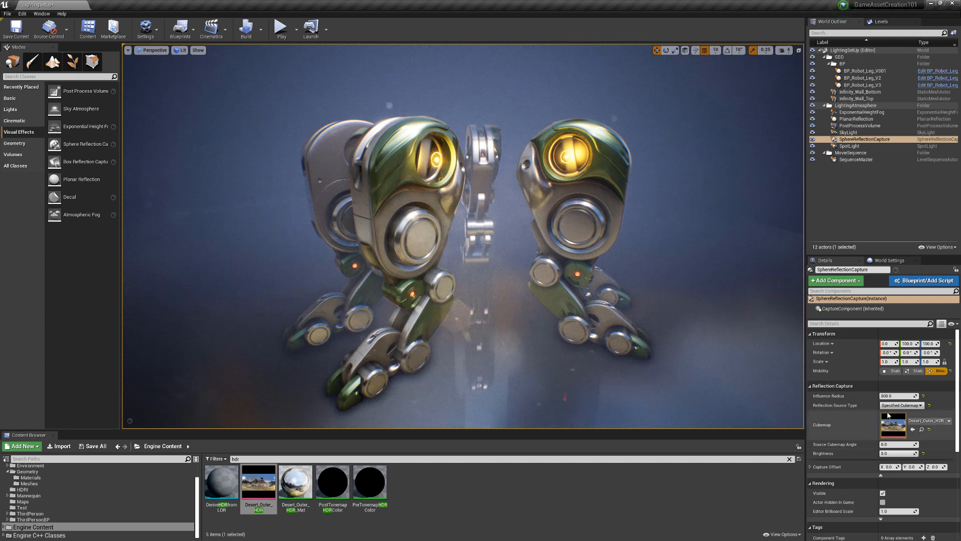
click(893, 414)
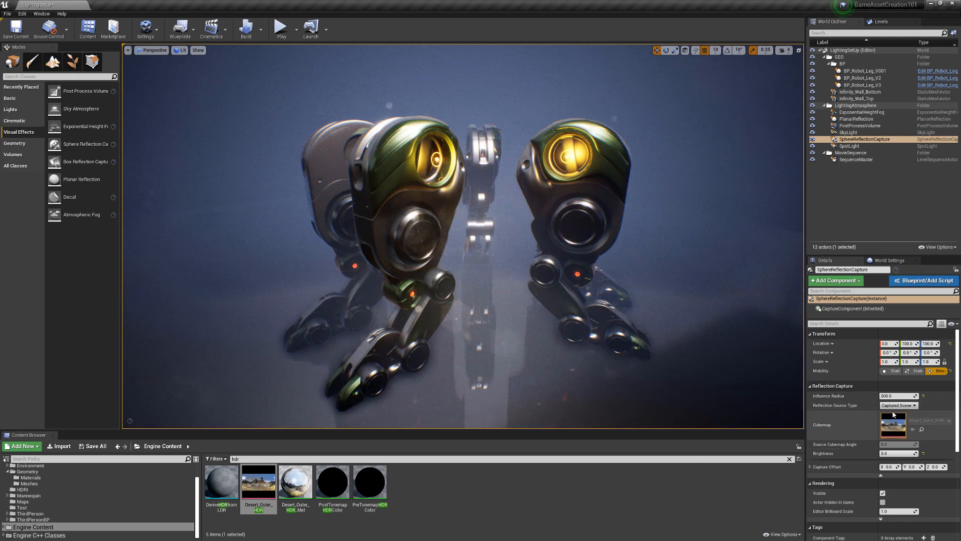
click(896, 453)
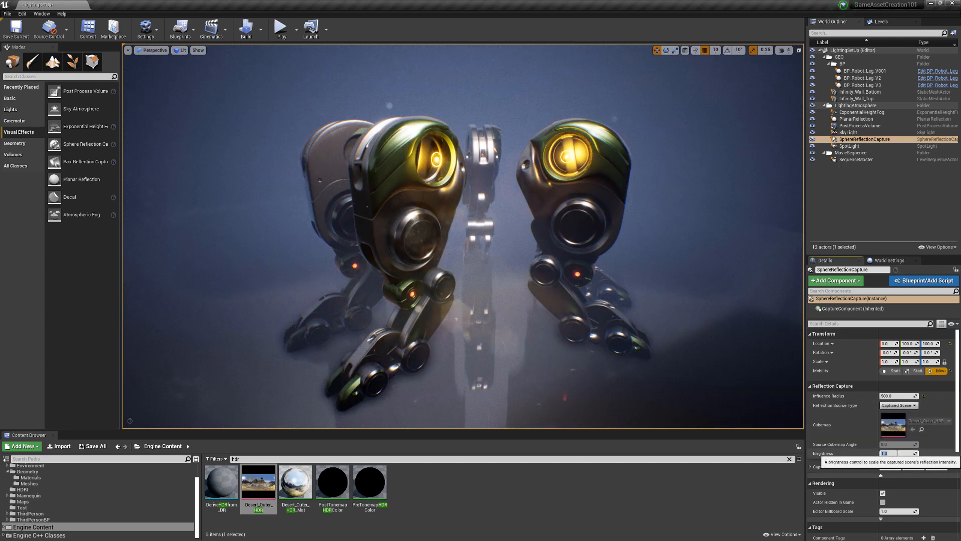
click(883, 493)
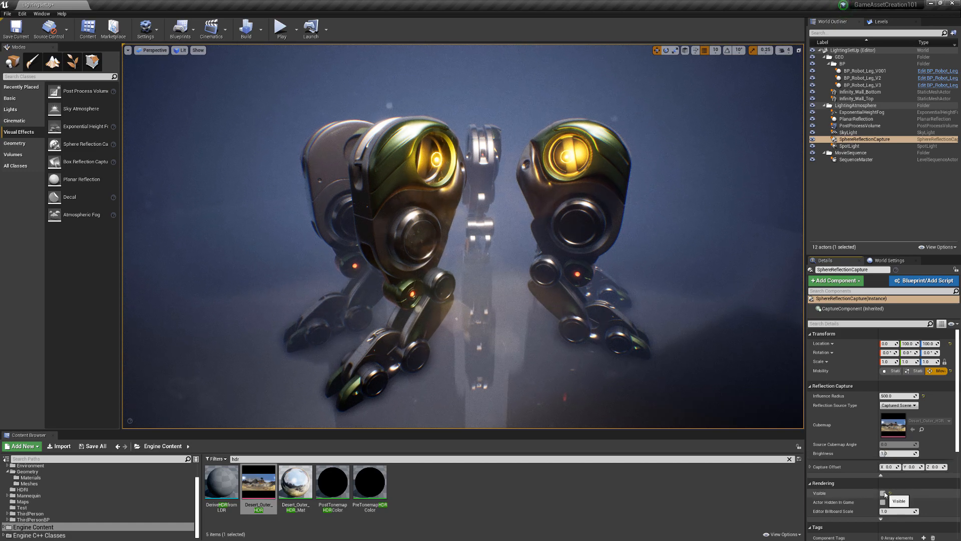
click(883, 493)
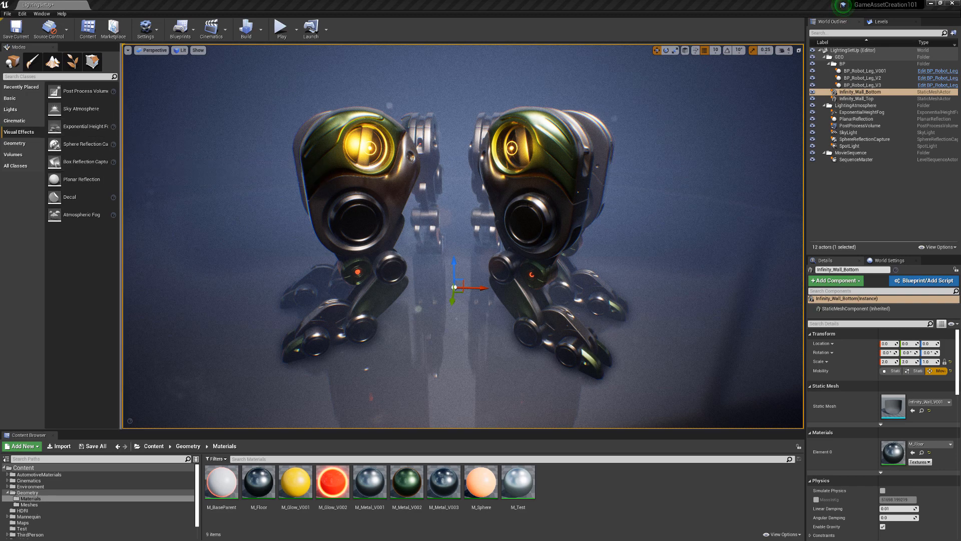
Show the editor icons and select the PostProcessVolume to examine its bounding box around the legs.
key(g)
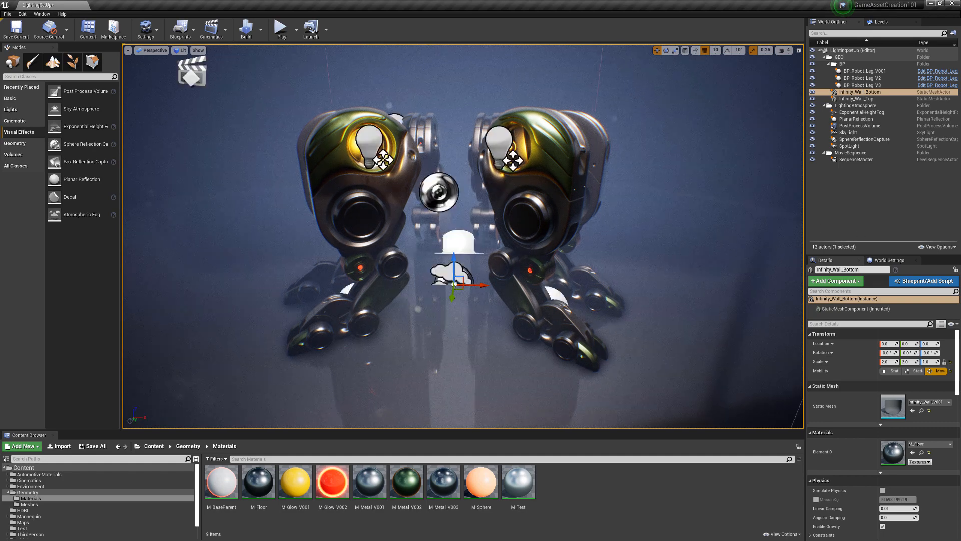
alt+drag(674, 267, 673, 318)
scroll(673, 268, down, 4)
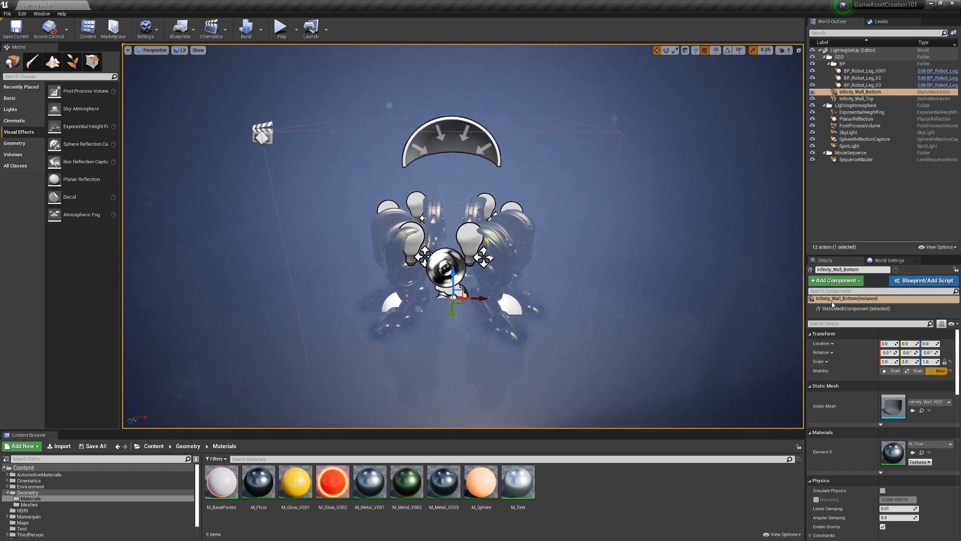
click(871, 126)
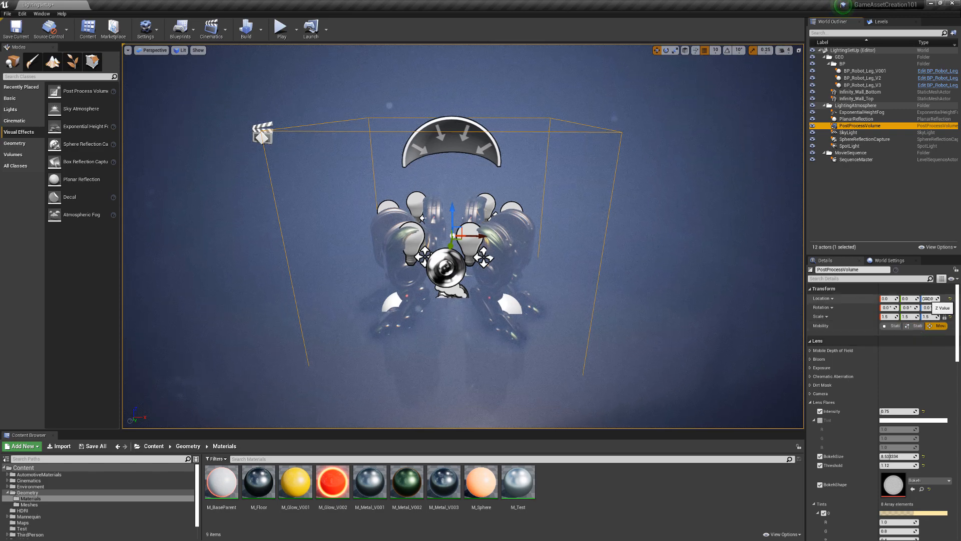
mouse_move(655, 338)
right_down()
mouse_move(630, 299)
mouse_move(650, 336)
right_up()
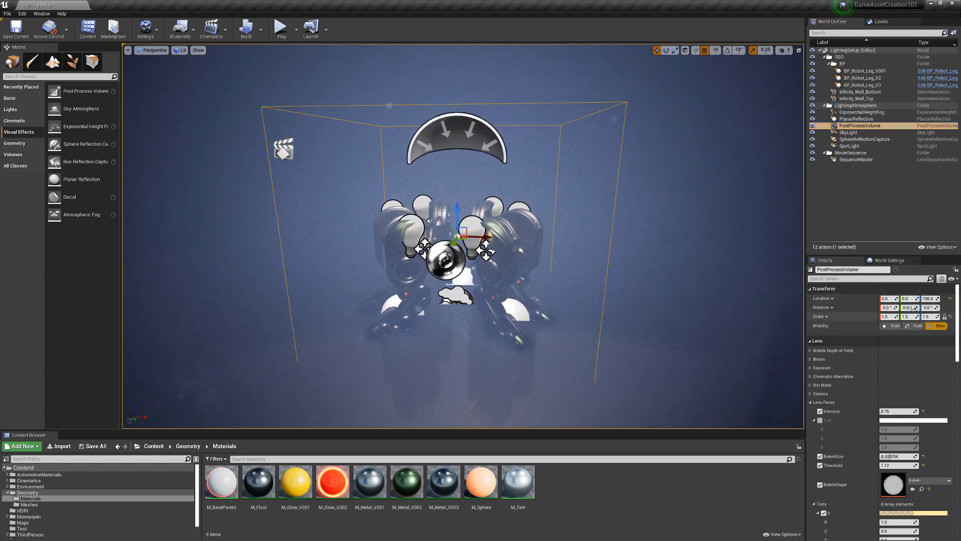
Open the PostProcessVolume's Post Process Volume Settings and toggle Enabled off and on repeatedly to compare the scene, leaving it enabled.
click(811, 403)
click(843, 465)
scroll(843, 462, down, 2)
scroll(844, 461, down, 1)
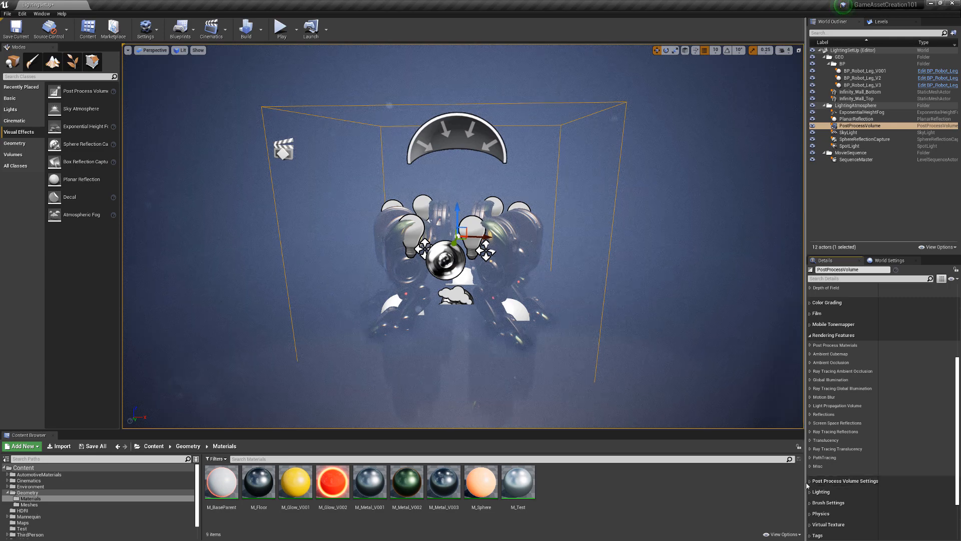
click(810, 482)
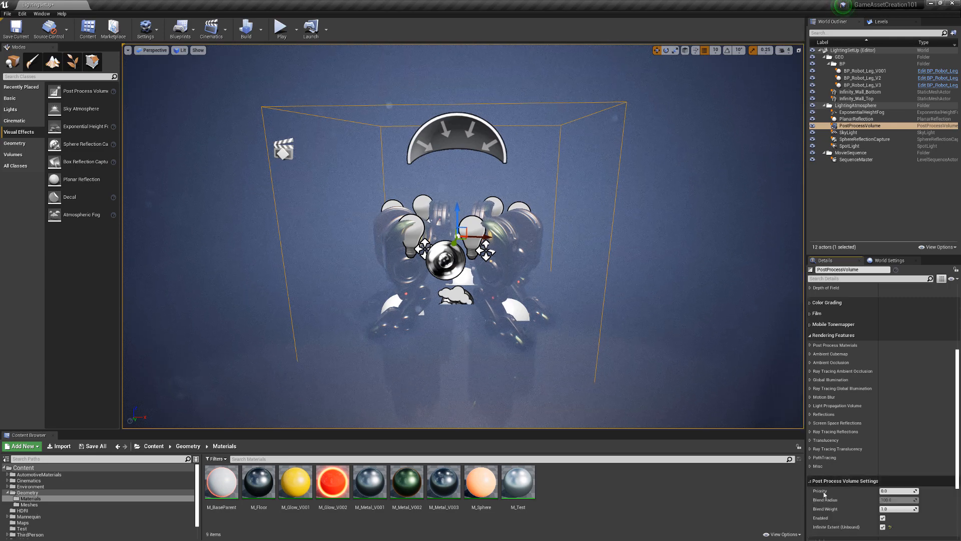
scroll(821, 493, down, 1)
click(882, 482)
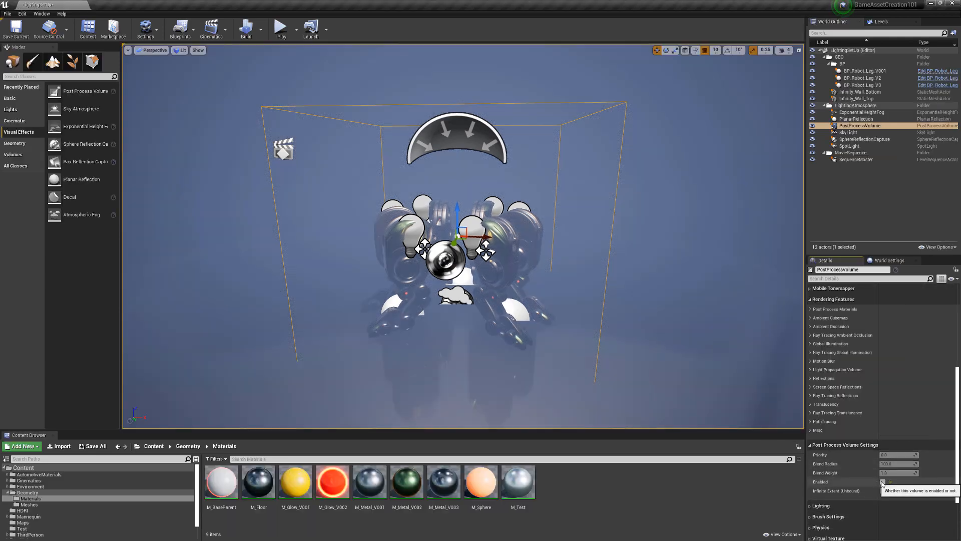
click(882, 482)
click(883, 482)
click(883, 482)
click(882, 482)
click(882, 482)
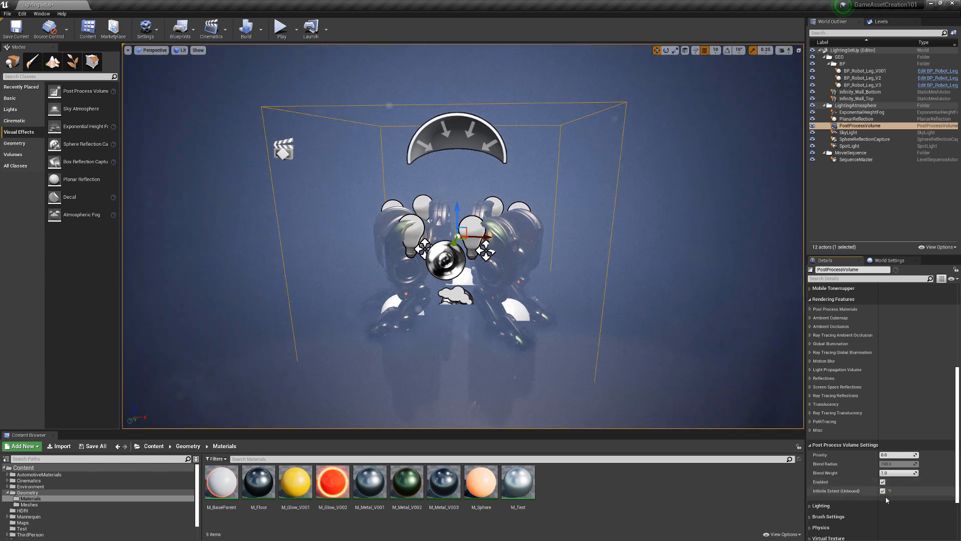
Check the PostProcessVolume's Infinite Extent (Unbound) option and examine the view relative to the volume's bounds.
click(882, 491)
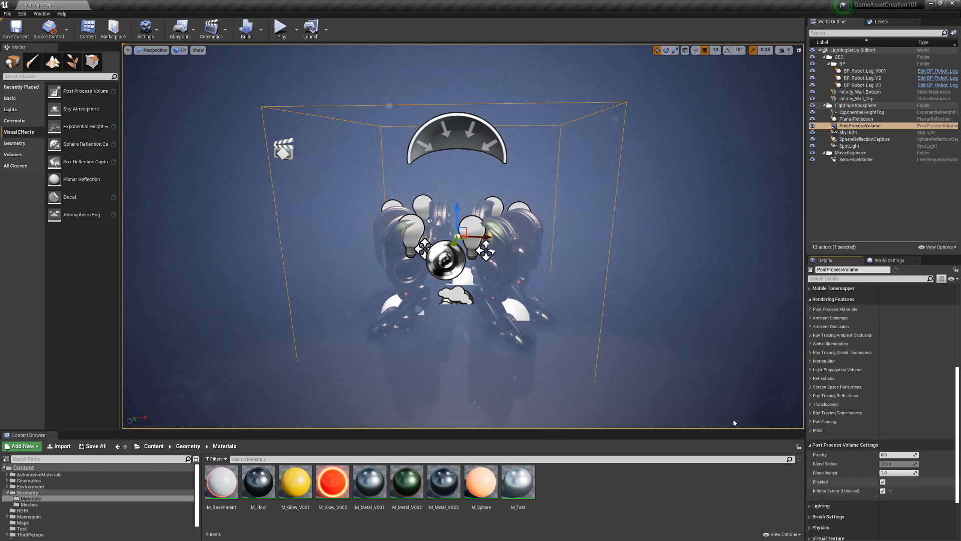
right_drag(596, 354, 638, 353)
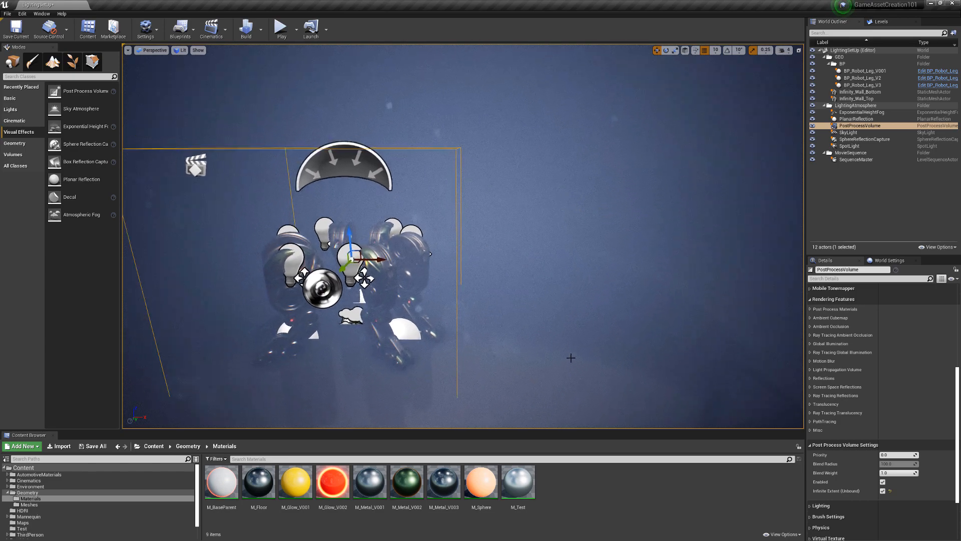
Enable the Intensity and Threshold overrides in the post process volume's Bloom settings.
right_drag(573, 355, 521, 357)
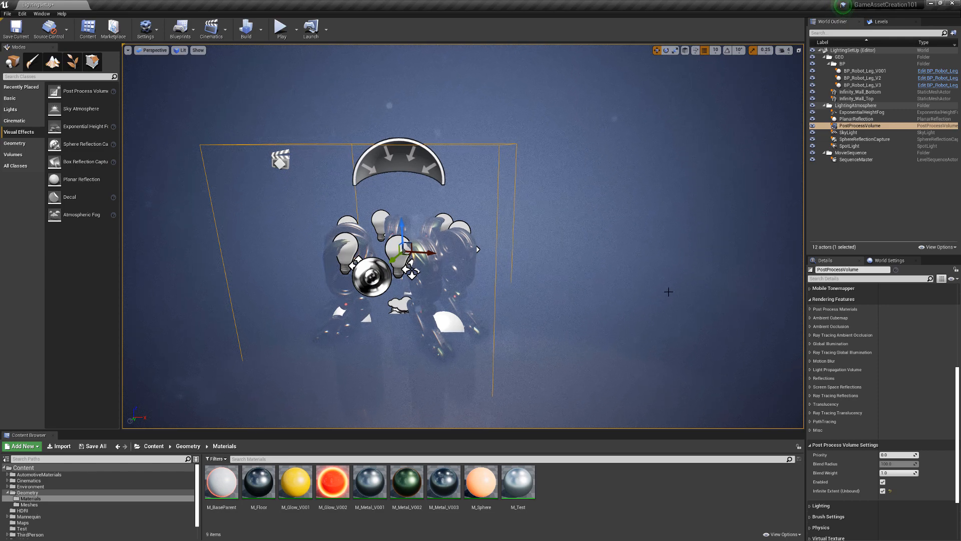
right_drag(527, 310, 589, 332)
right_drag(691, 261, 706, 256)
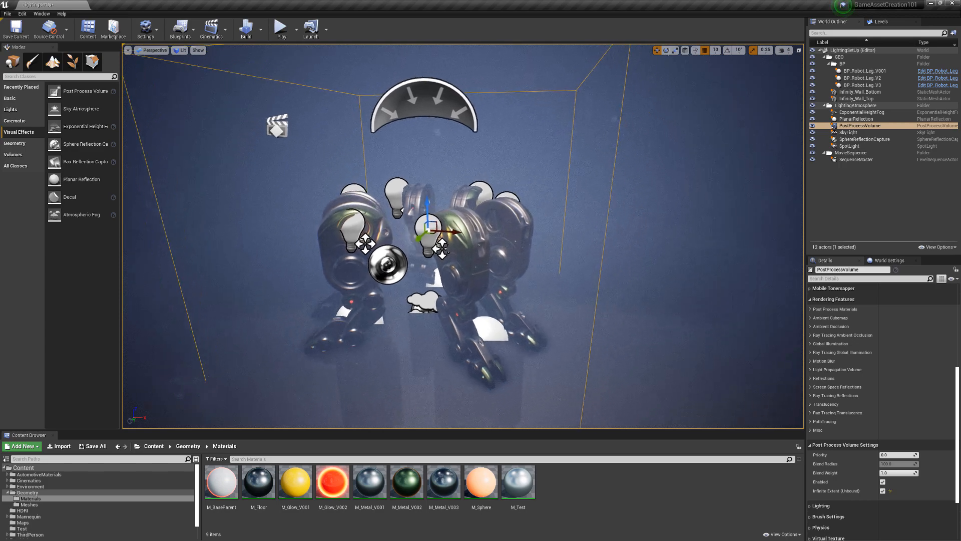
click(811, 447)
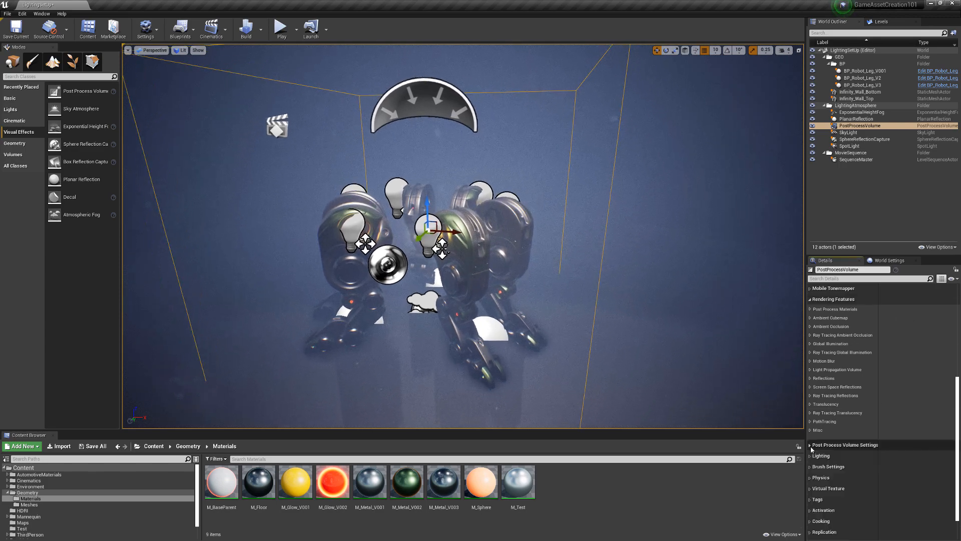
scroll(867, 440, up, 3)
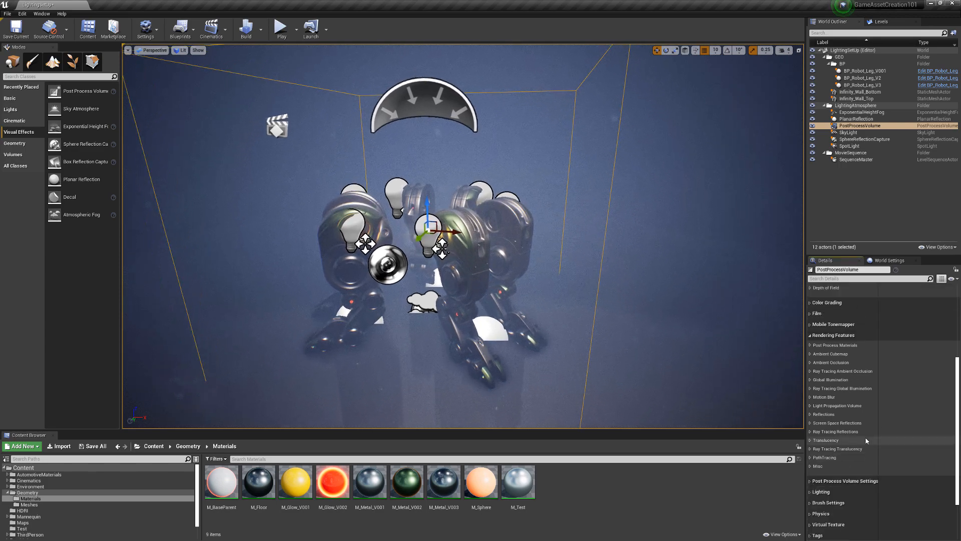
scroll(866, 441, up, 1)
scroll(667, 369, down, 3)
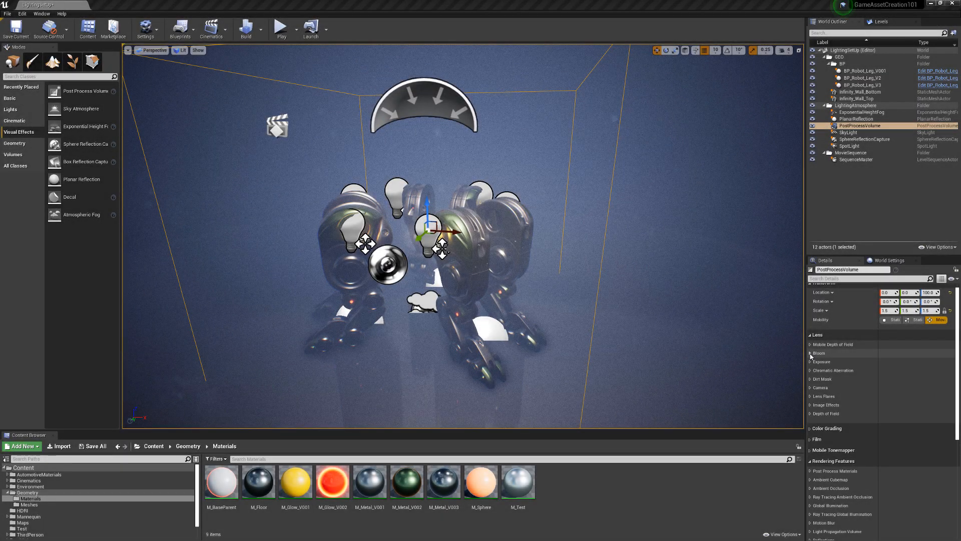
click(810, 353)
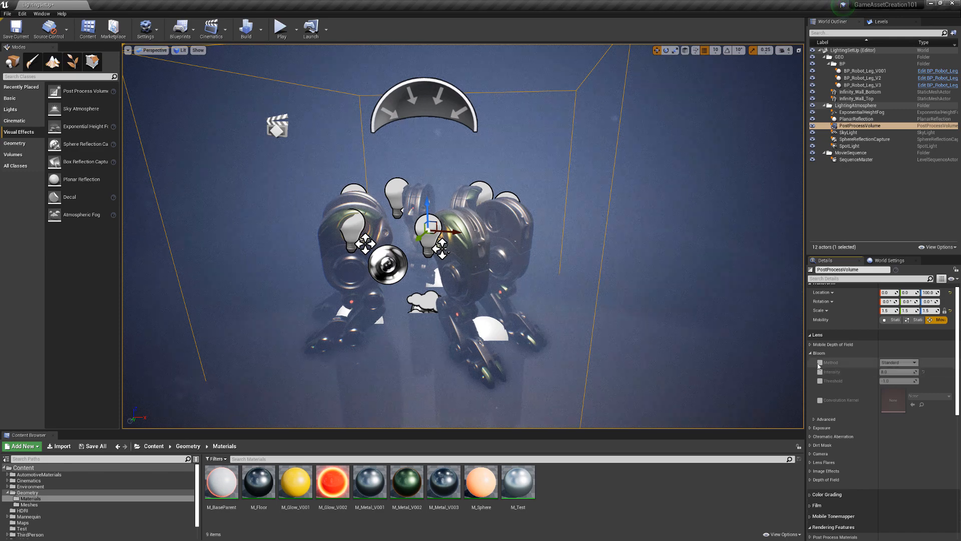
click(819, 372)
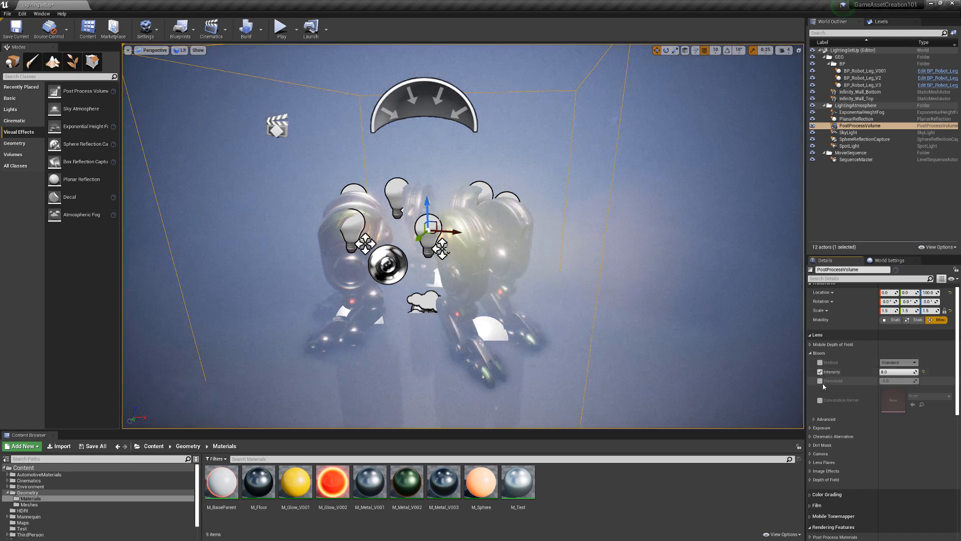
click(820, 382)
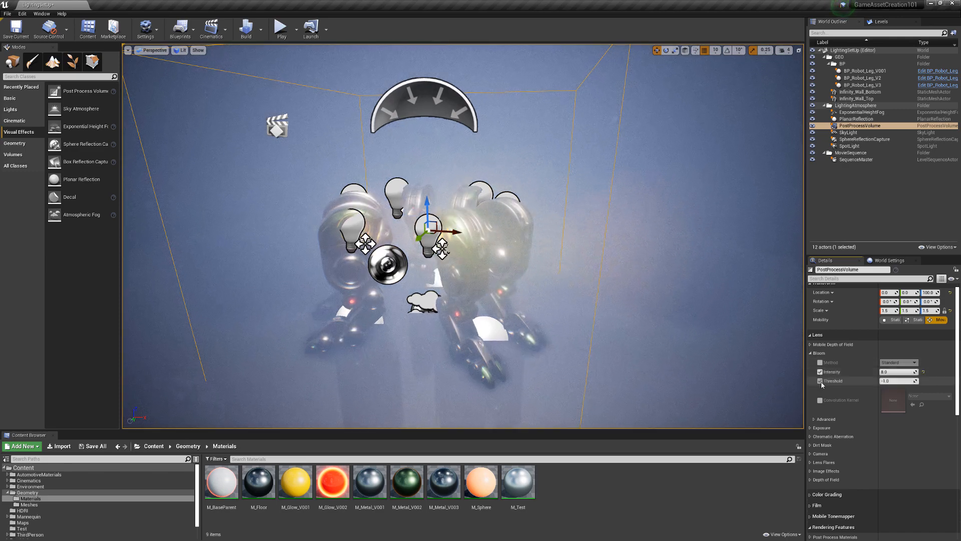
Try a Bloom intensity of 50 on the post process volume, bringing it back down to a low value.
click(892, 372)
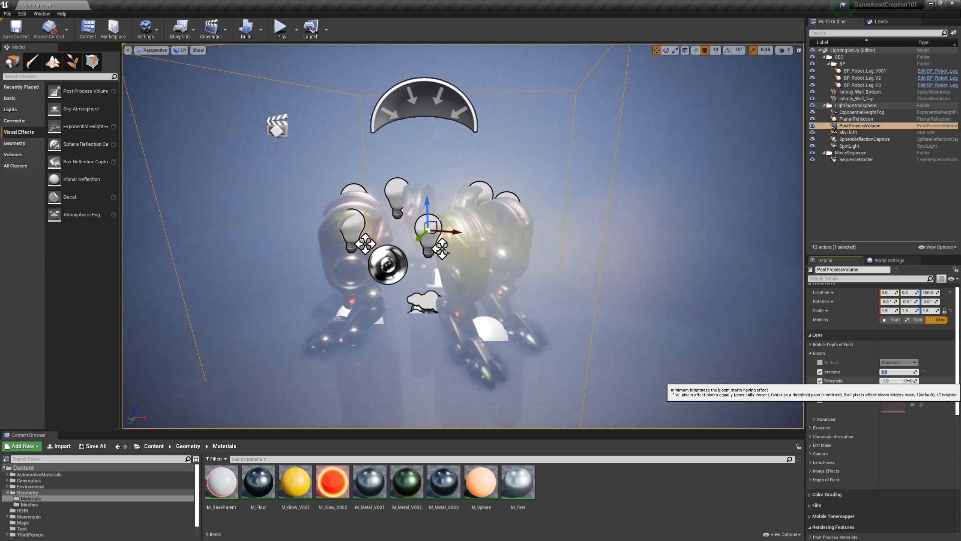
text(50)
key(Return)
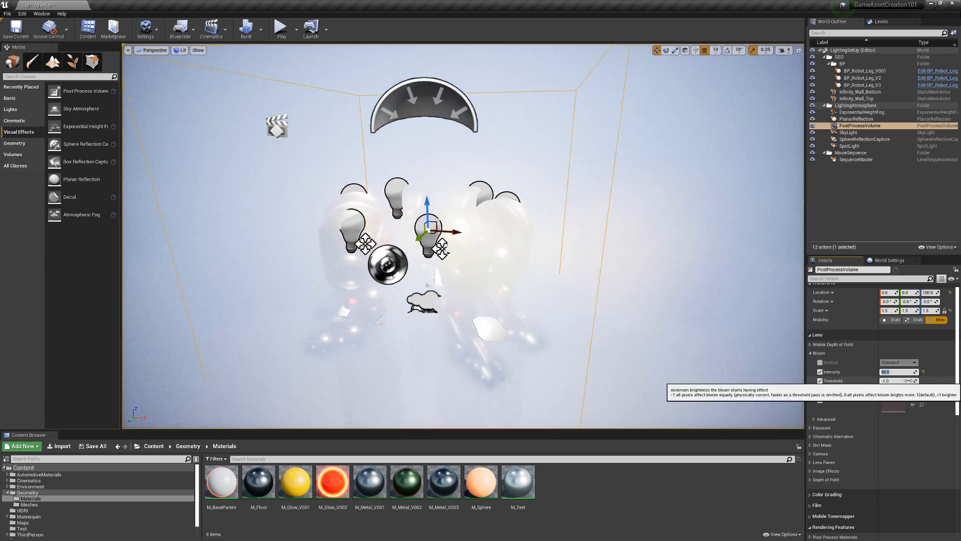
key(Return)
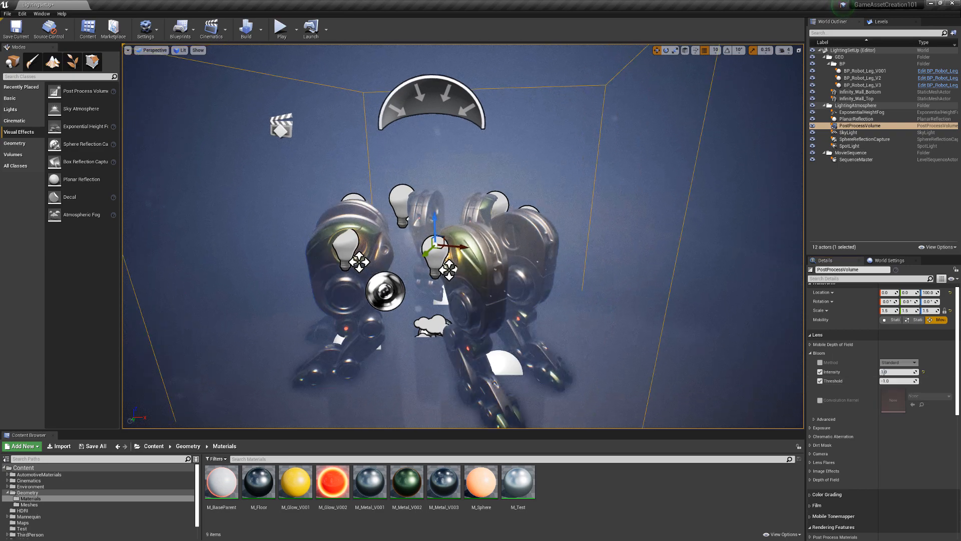
Hide the viewport's editor icons with game view and raise the Bloom intensity to about 7.85.
scroll(635, 343, up, 3)
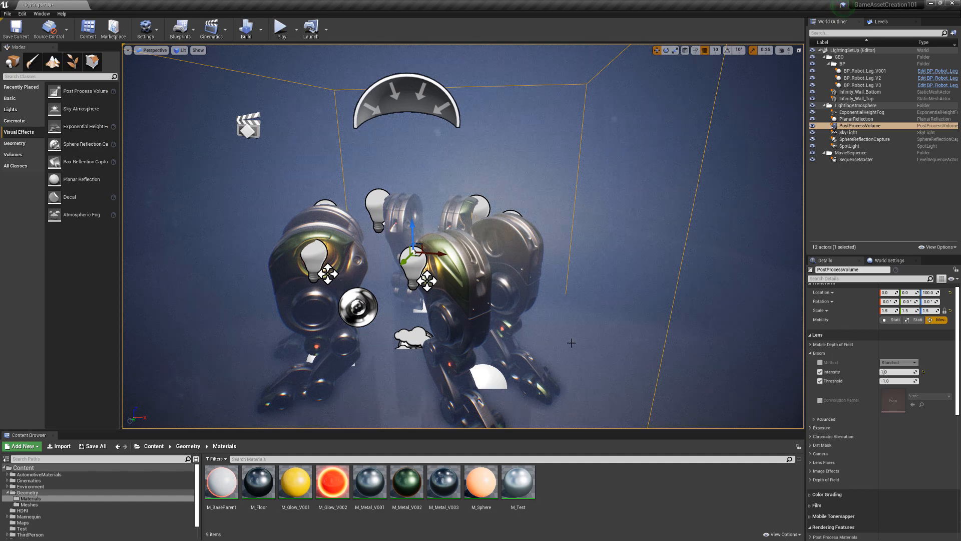
key(g)
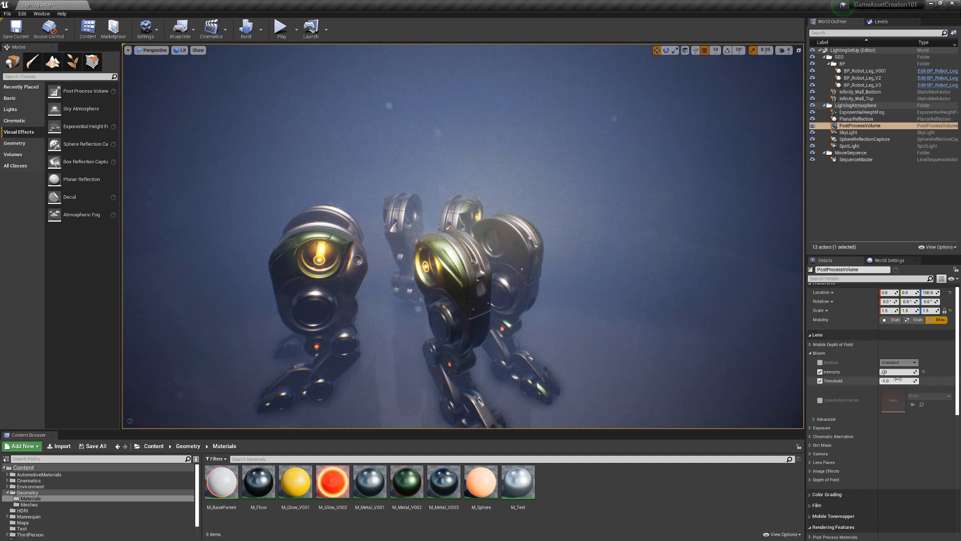
drag(890, 372, 908, 371)
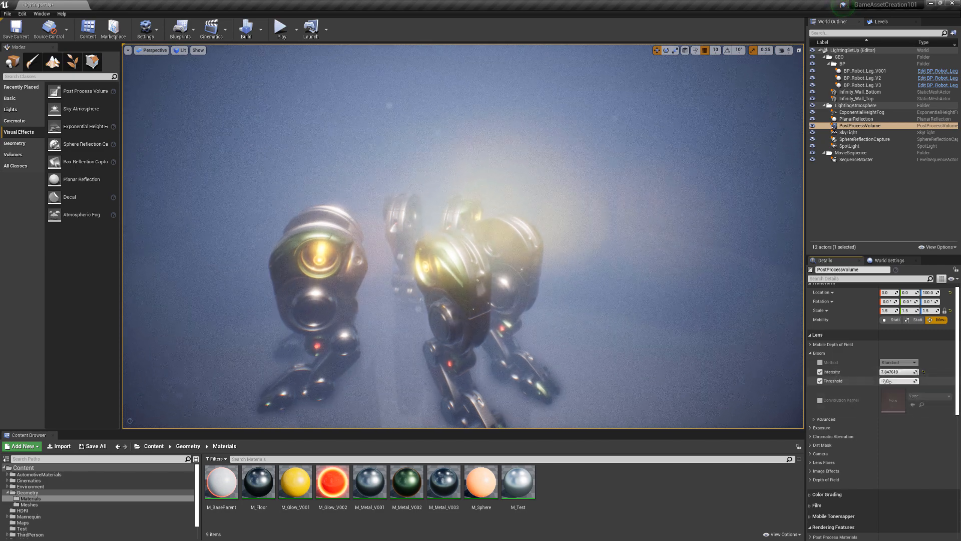
Raise the Bloom threshold and set the Bloom intensity to 20.
drag(884, 380, 881, 379)
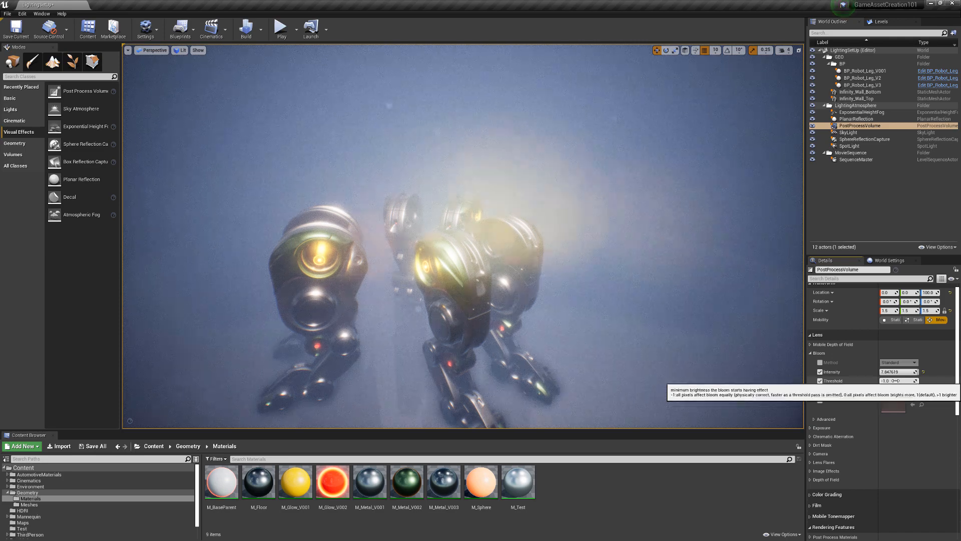
drag(904, 381, 896, 381)
click(891, 372)
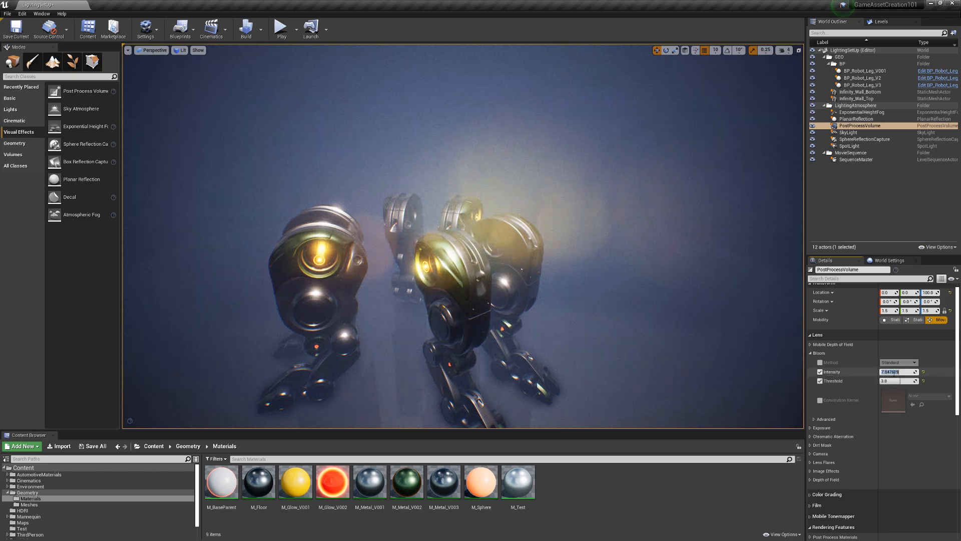
text(20)
key(Return)
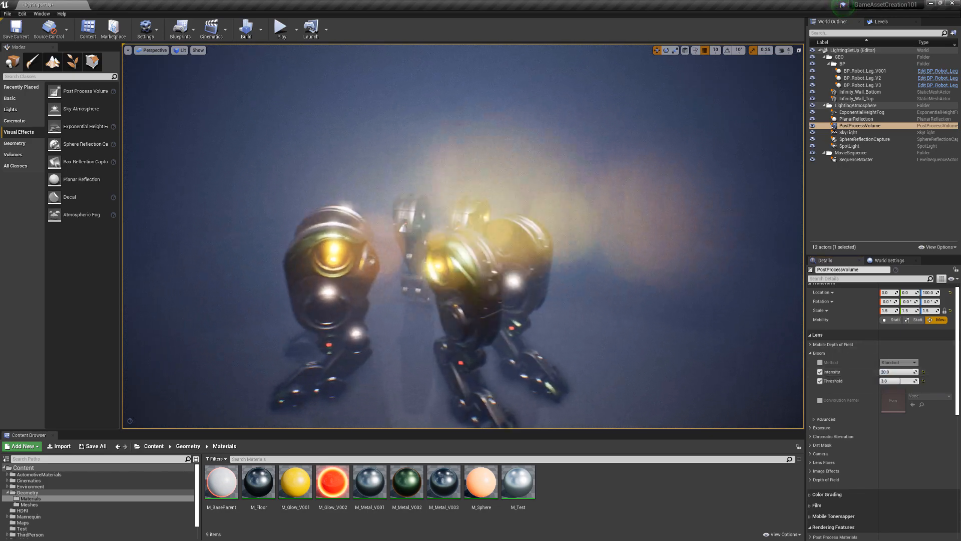
Disable the Bloom Threshold and Intensity overrides and collapse the Bloom settings.
click(819, 381)
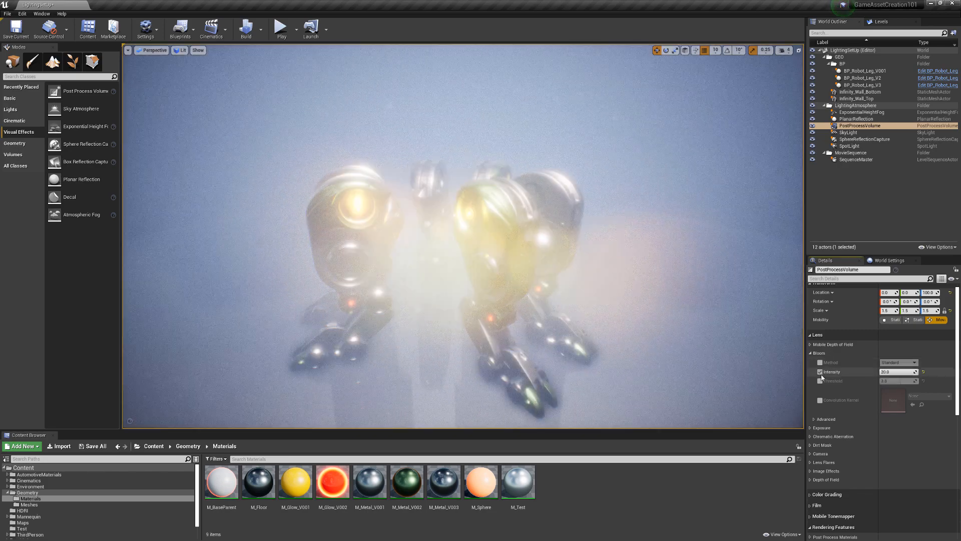
click(820, 372)
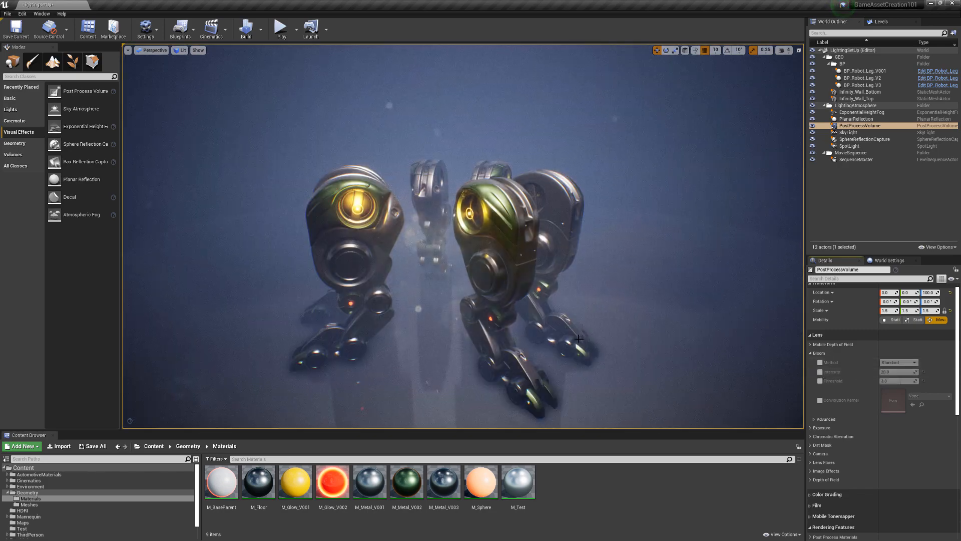
click(819, 353)
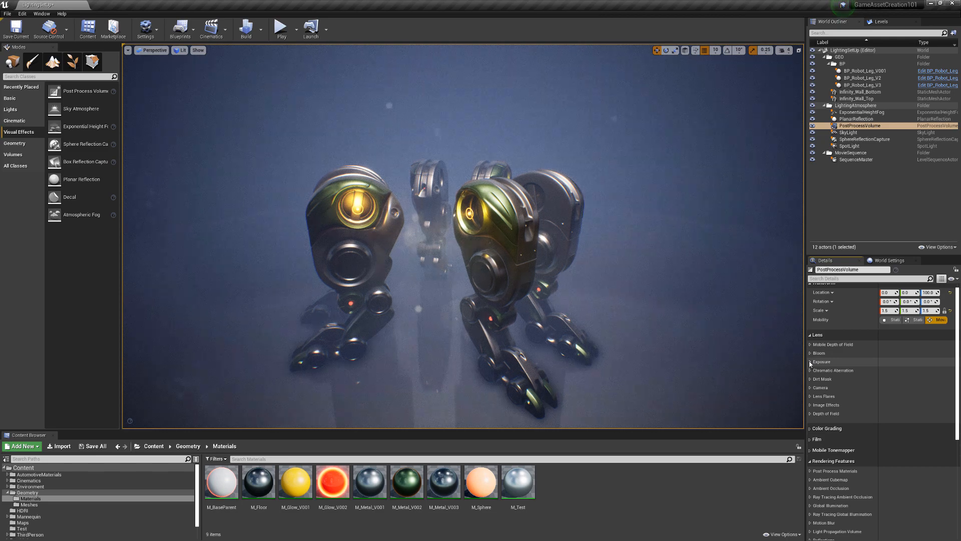
Try out the Min Brightness and Max Brightness overrides in the Exposure settings, turning them on and back off.
click(810, 362)
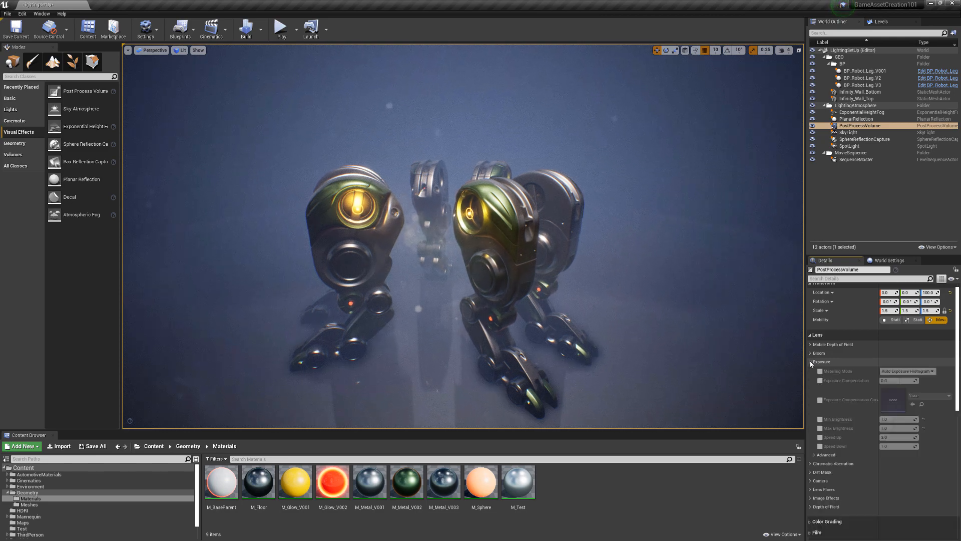
click(820, 419)
click(820, 428)
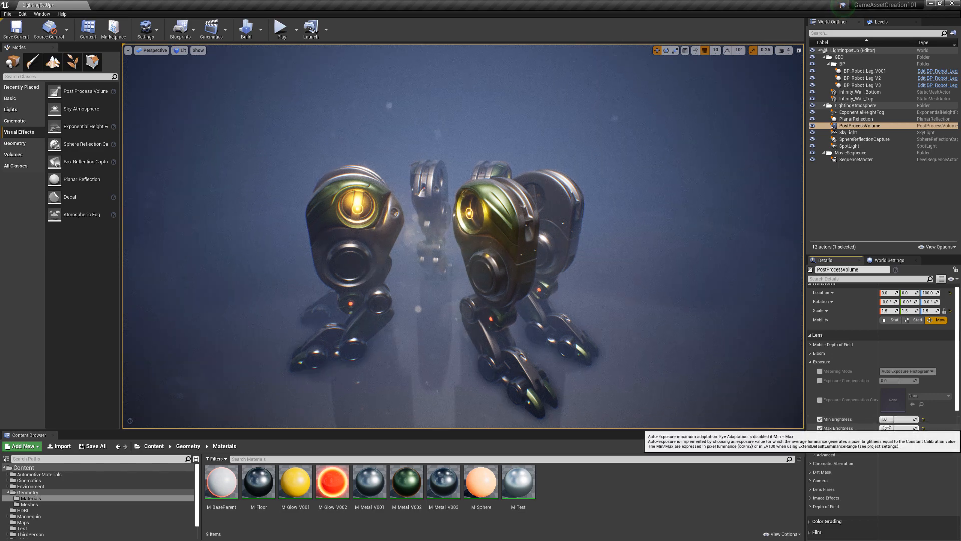
click(820, 419)
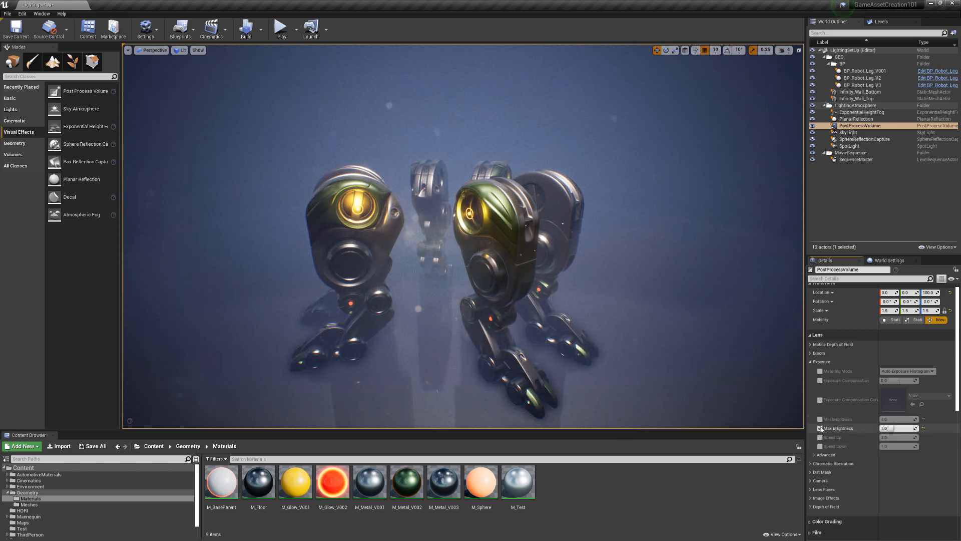
click(811, 361)
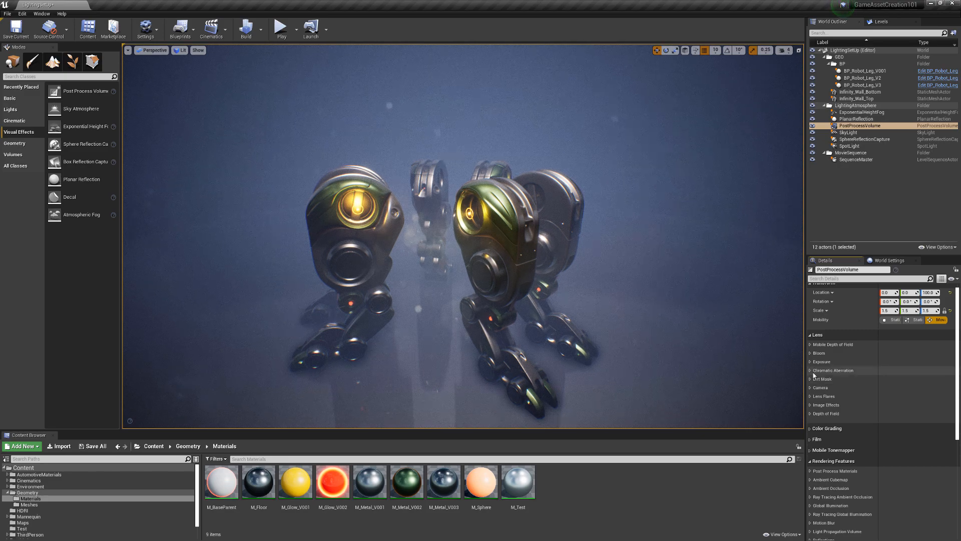
Set the Chromatic Aberration intensity to 5 while viewing the robot legs up close.
click(810, 371)
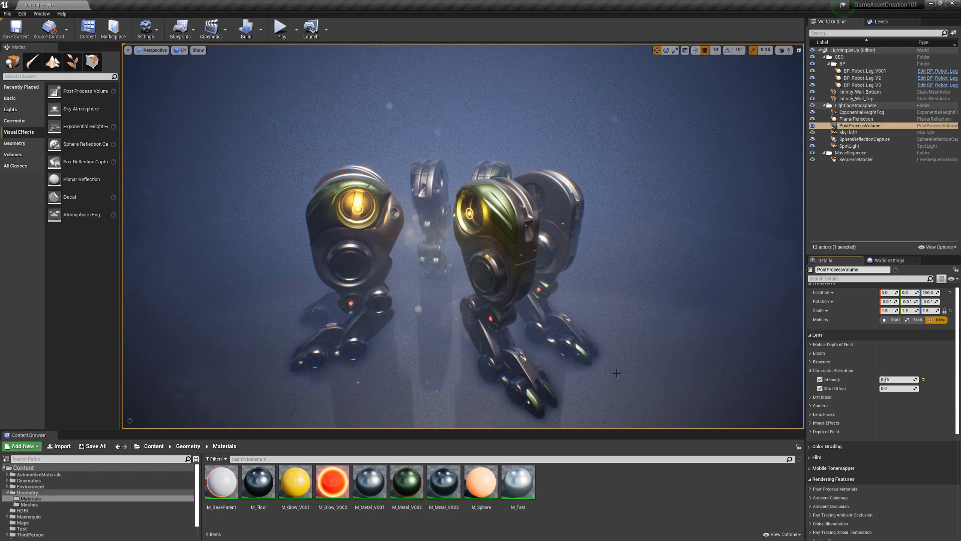
drag(616, 371, 617, 321)
middle_drag(617, 320, 616, 372)
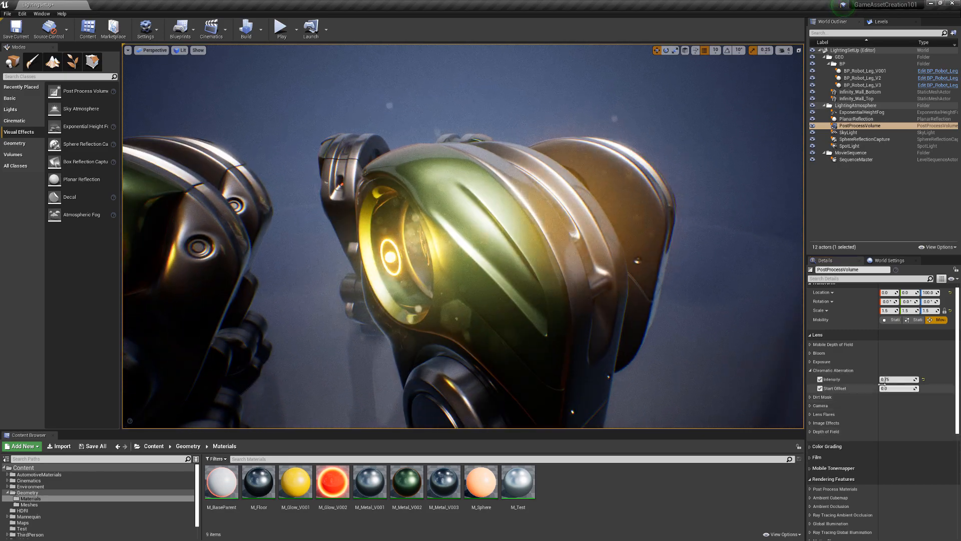
text(5)
key(Return)
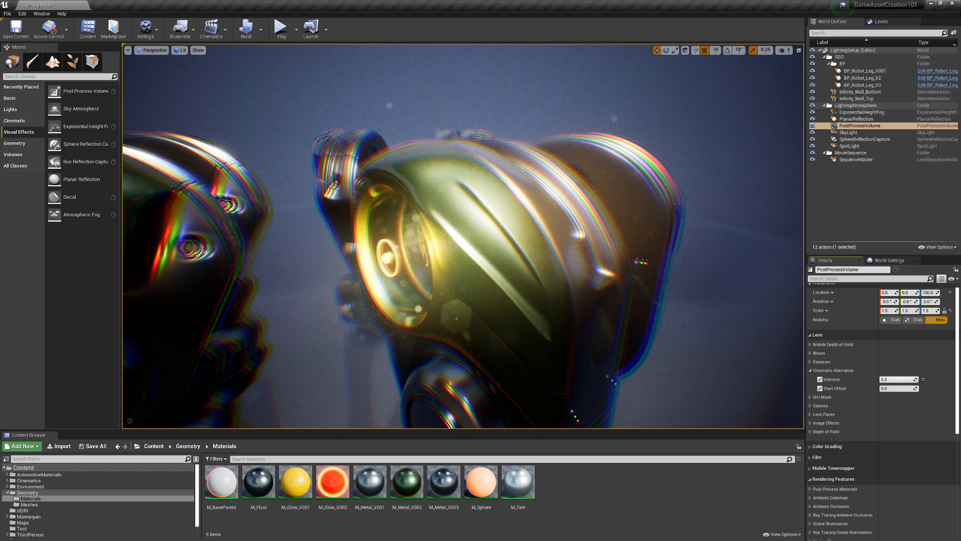
Try a higher Chromatic Aberration start offset and reset it to its default.
scroll(631, 376, down, 5)
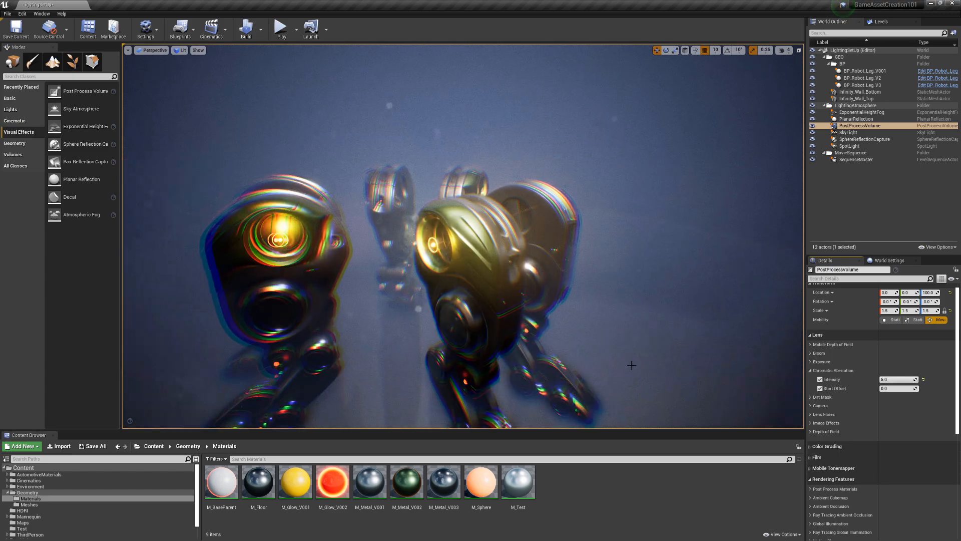
right_drag(631, 365, 480, 342)
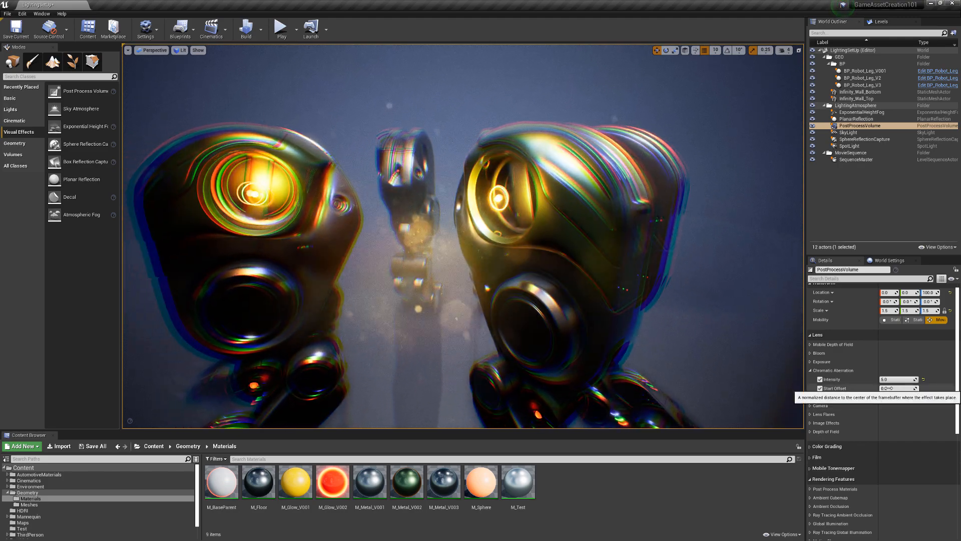
mouse_move(888, 387)
mouse_down()
mouse_move(921, 387)
mouse_move(887, 388)
mouse_up()
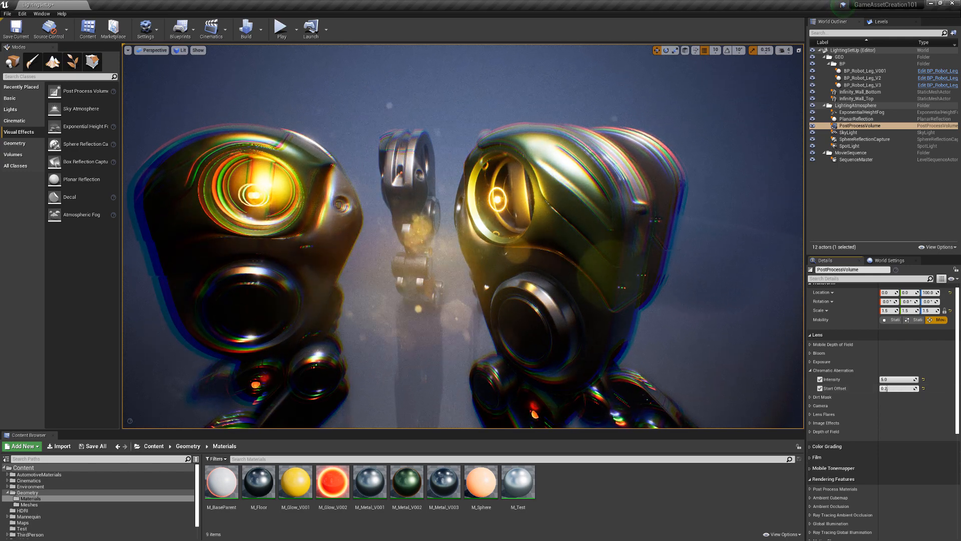
click(924, 388)
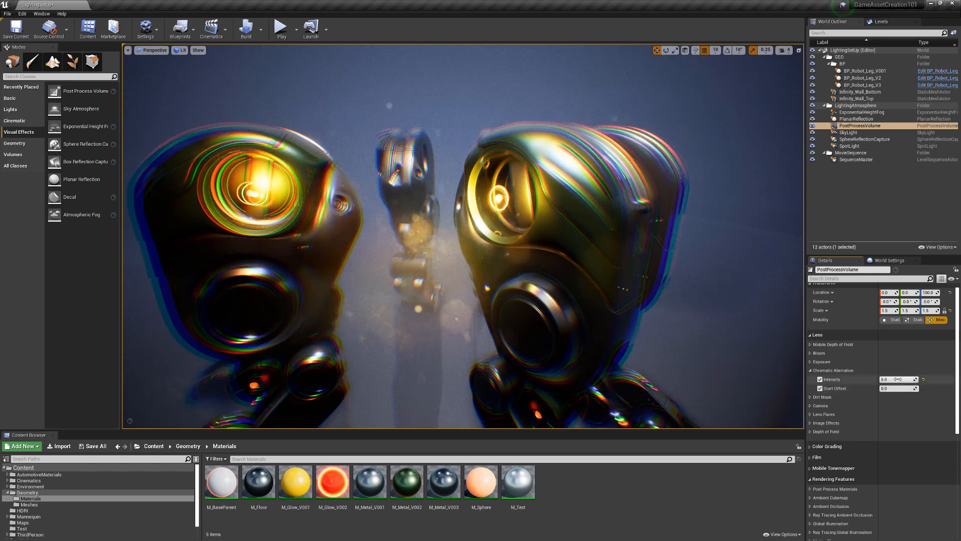
Set the Chromatic Aberration intensity to 0.75.
click(895, 379)
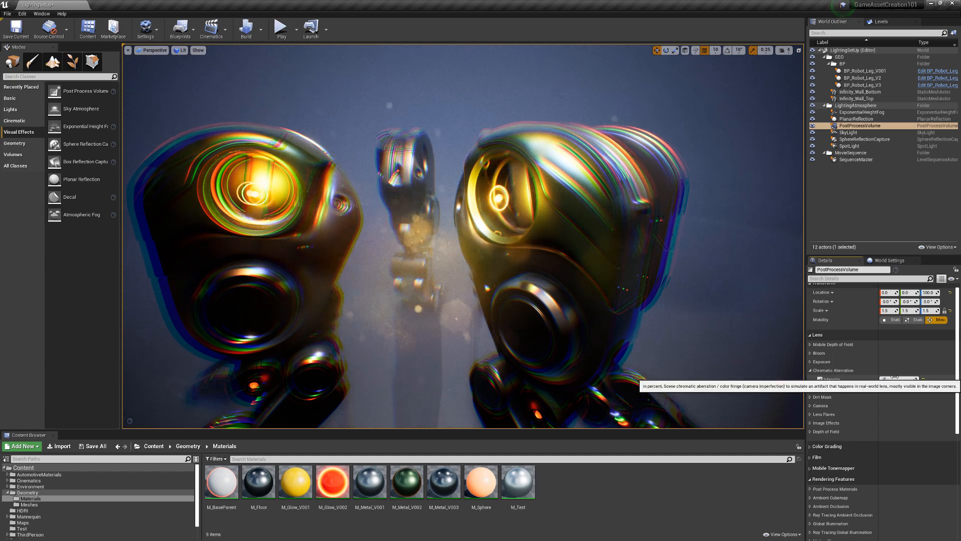
text(0.75)
key(Return)
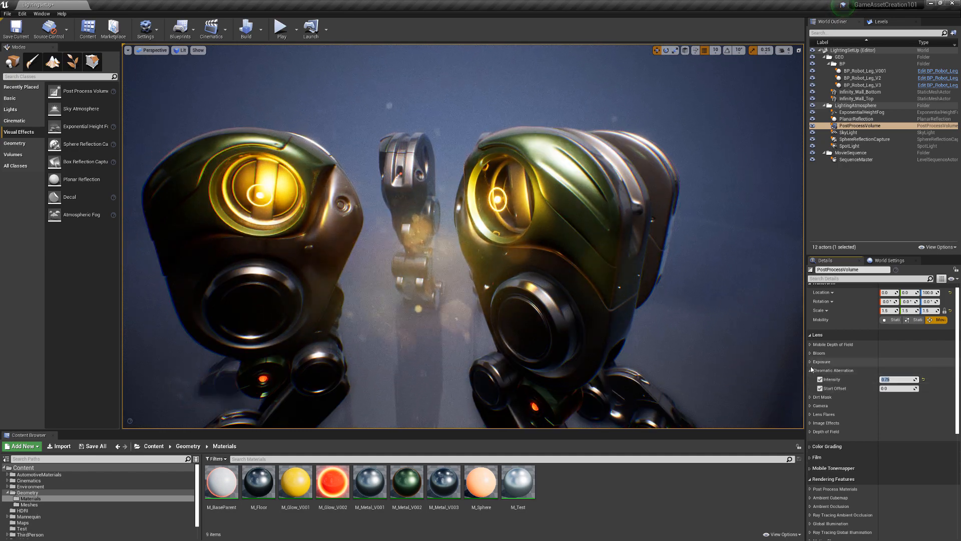
Raise the Dirt Mask intensity to 5000 in the post process volume's Lens settings.
click(810, 369)
click(810, 379)
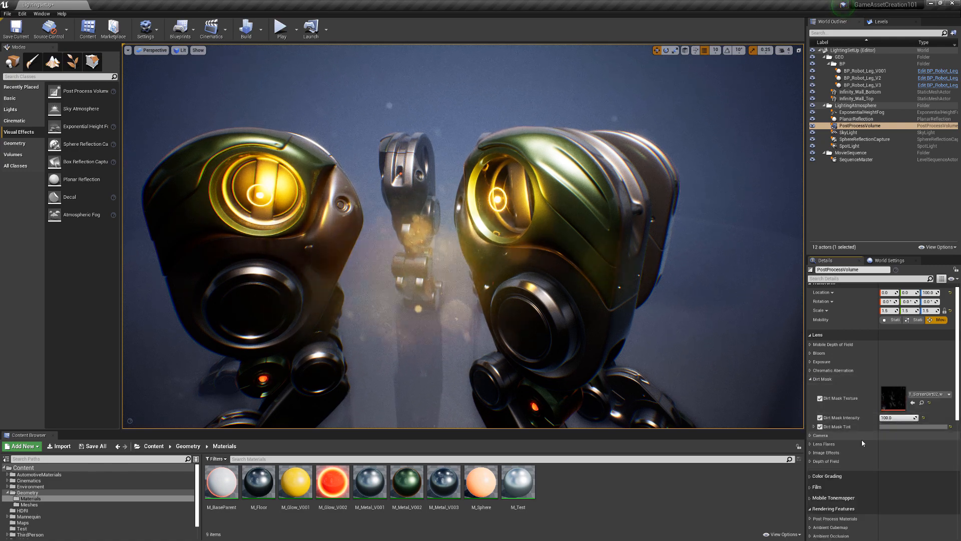
click(891, 417)
text(5000)
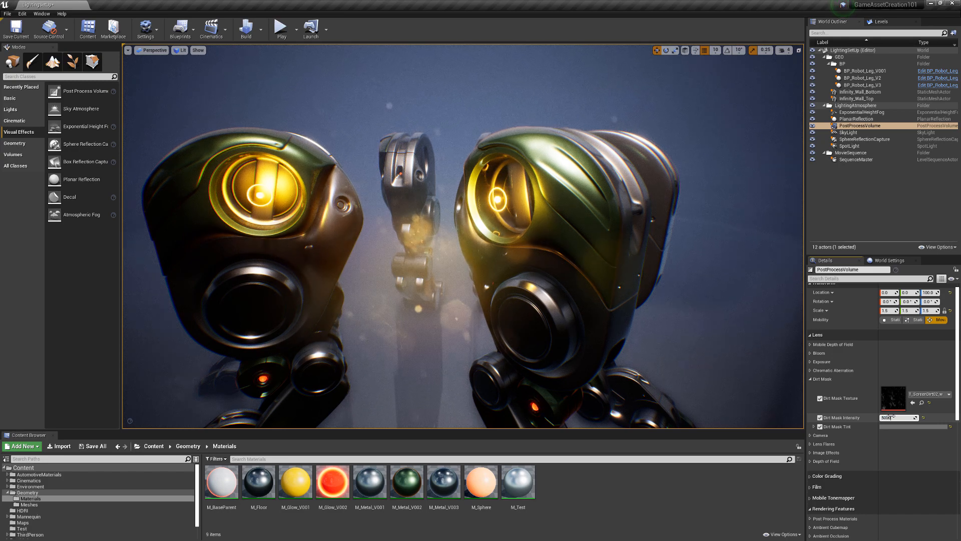
key(Return)
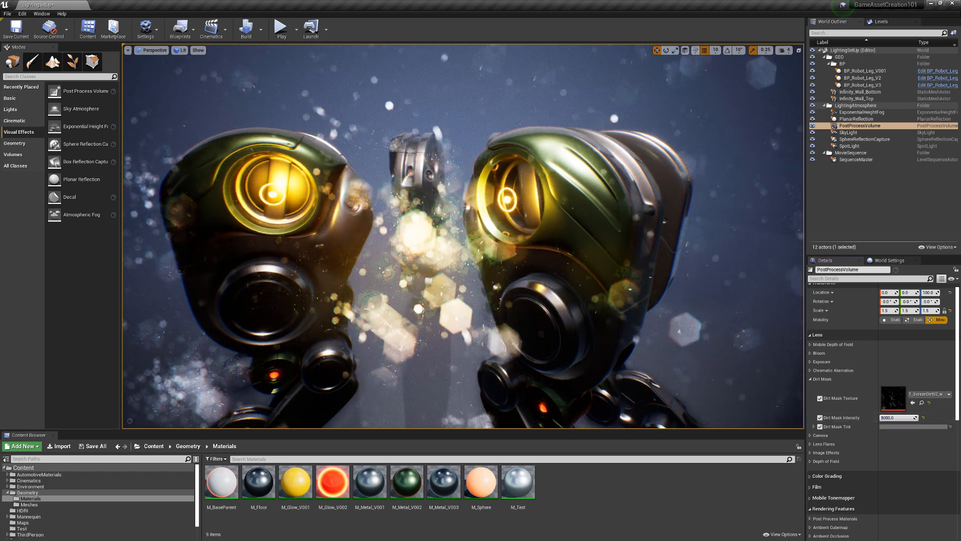
Check the available dirt textures for the Dirt Mask, and darken the Dirt Mask Tint to a grey of about 0.068.
click(949, 394)
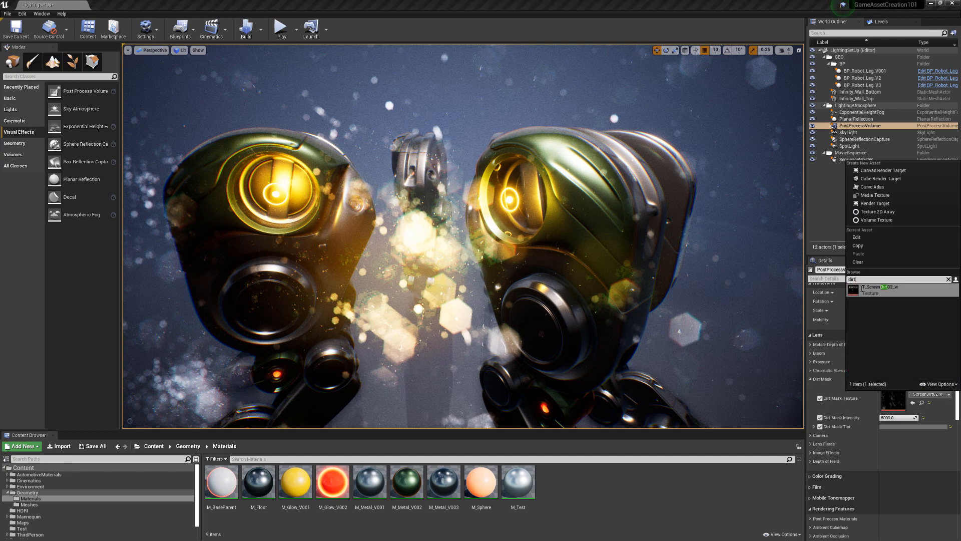
click(939, 444)
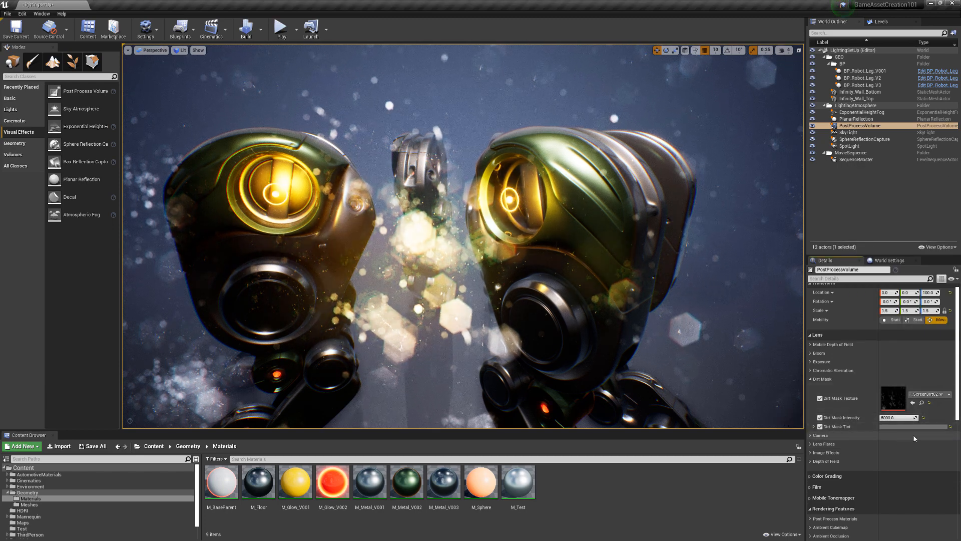
click(899, 426)
mouse_move(853, 393)
mouse_down()
mouse_move(852, 376)
mouse_move(865, 385)
mouse_move(852, 415)
mouse_move(865, 426)
mouse_move(853, 439)
mouse_move(863, 391)
mouse_move(856, 439)
mouse_move(861, 409)
mouse_move(873, 416)
mouse_move(872, 432)
mouse_up()
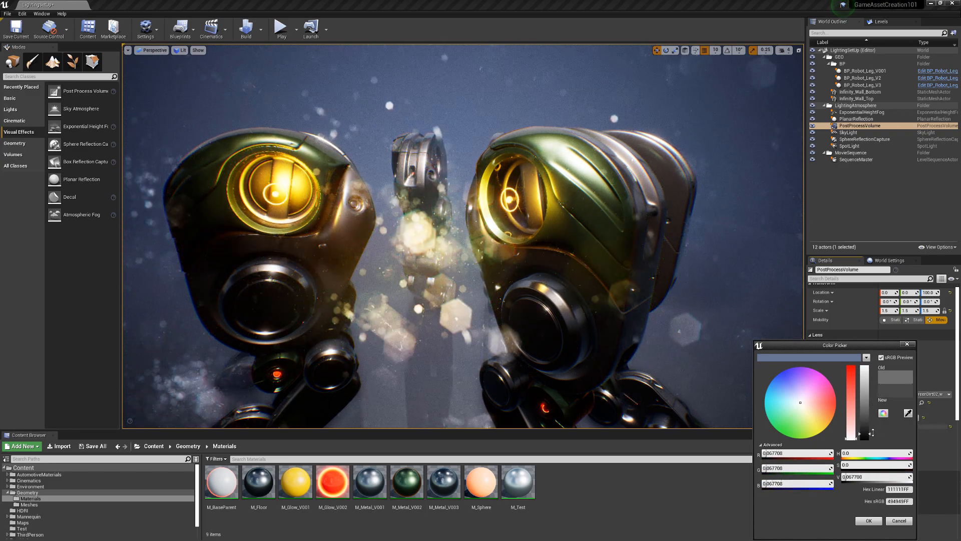
click(869, 521)
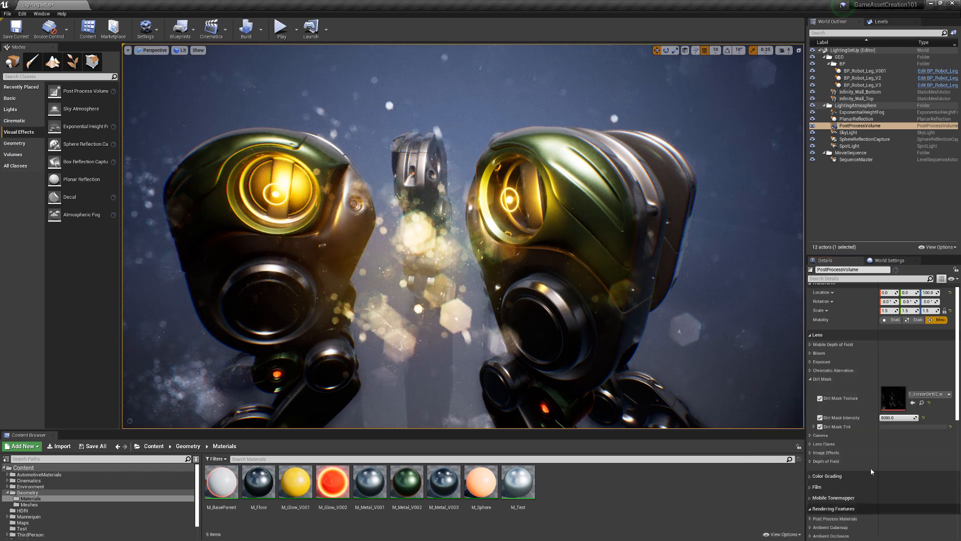
Reset the Dirt Mask intensity, compare values of 100, 5000 and 500, and settle on 250.
click(923, 418)
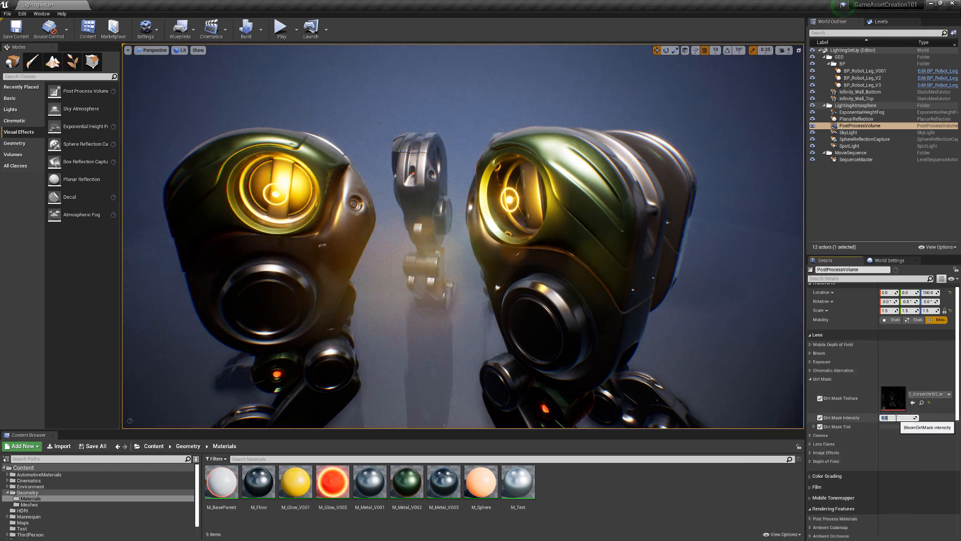
text(10)
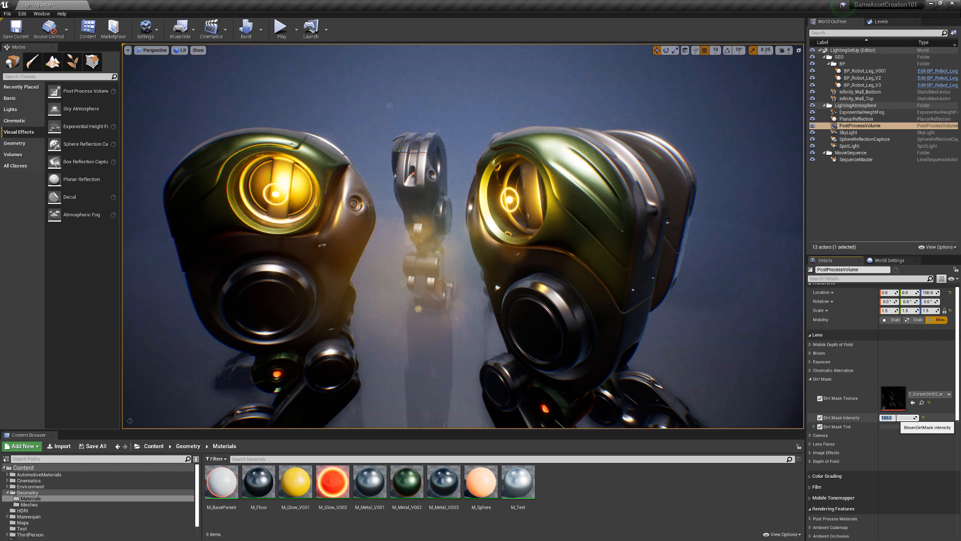
text(5000)
key(Return)
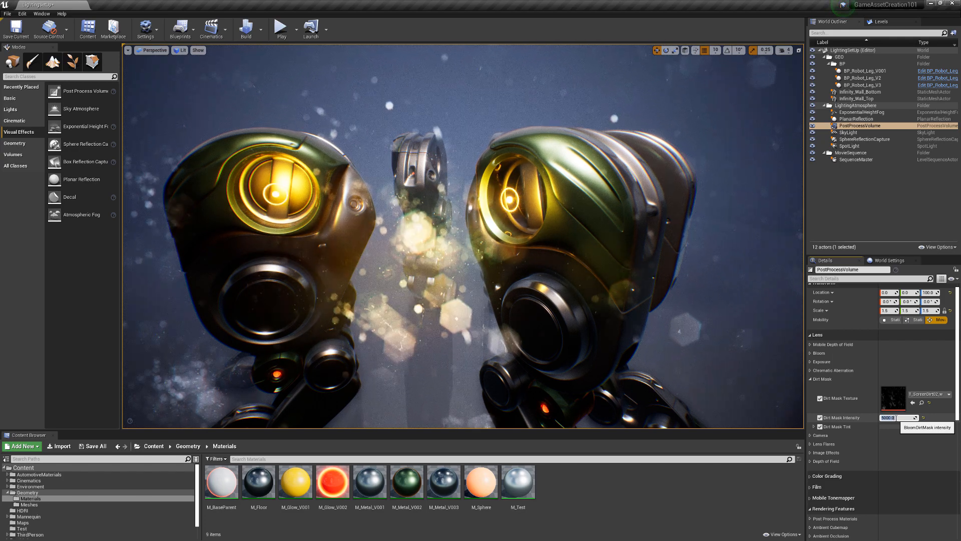
text(50)
key(Return)
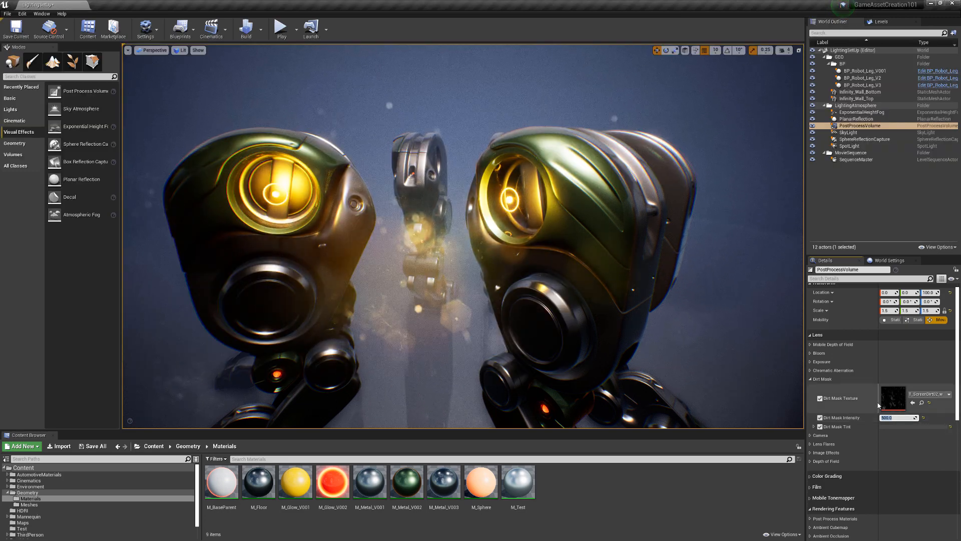
text(250)
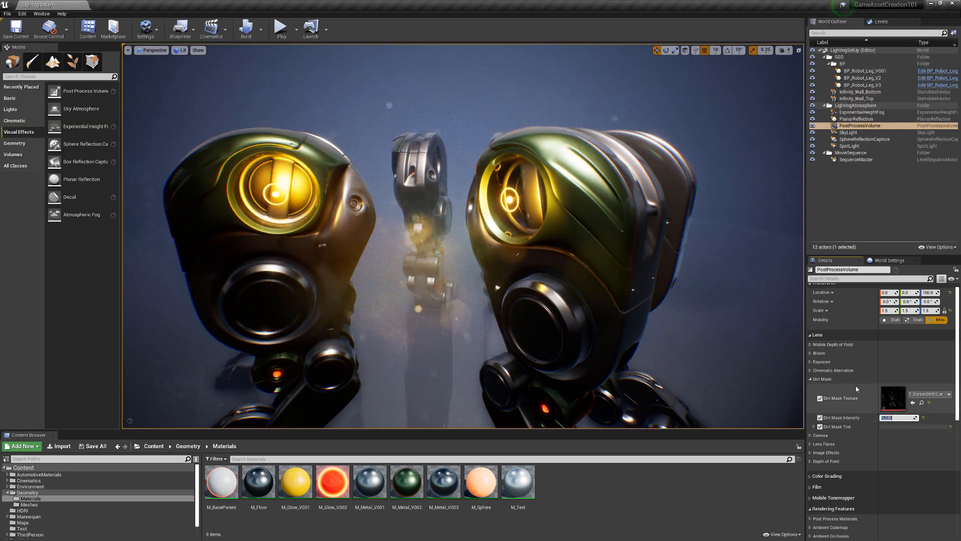
Change the Lens Flares bokeh shape to the DefaultBokeh texture.
click(810, 378)
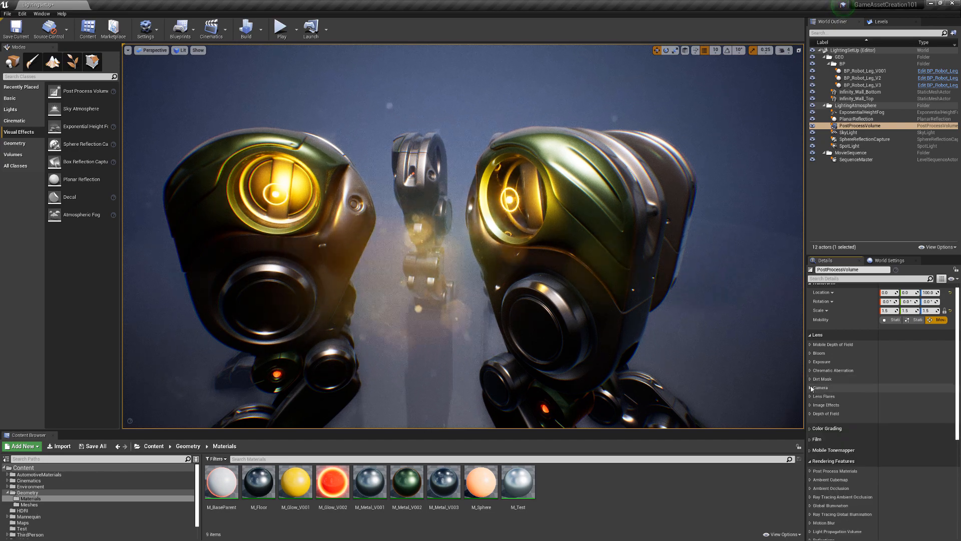
click(810, 388)
click(810, 388)
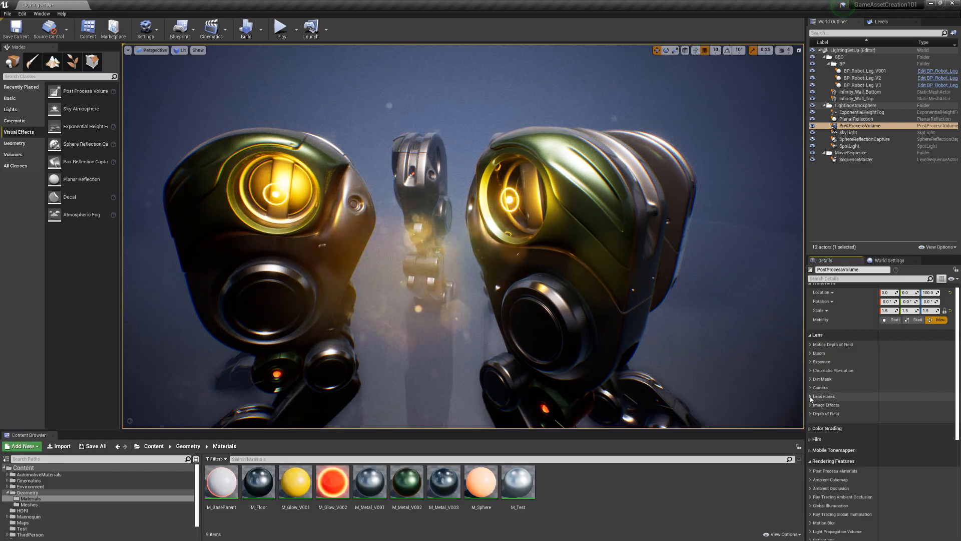
click(810, 395)
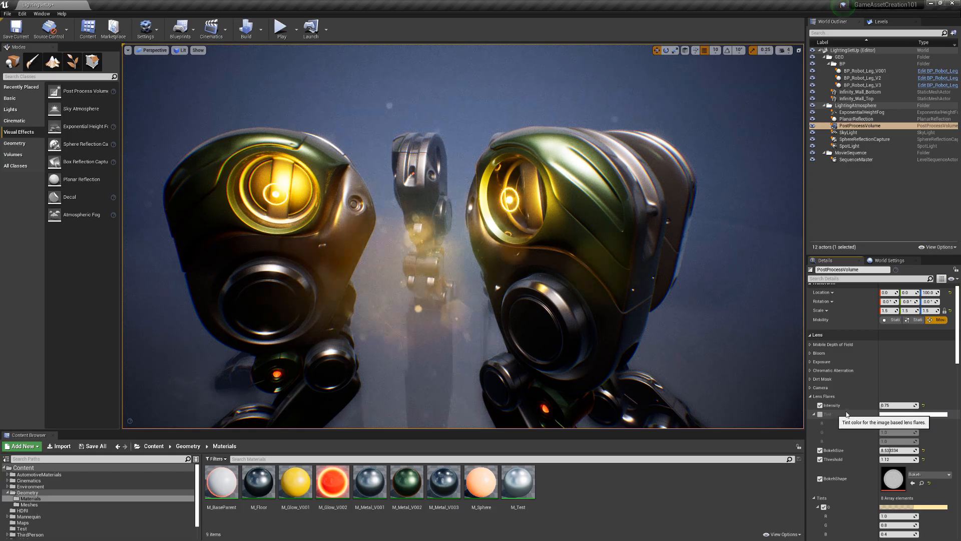
right_drag(337, 245, 268, 290)
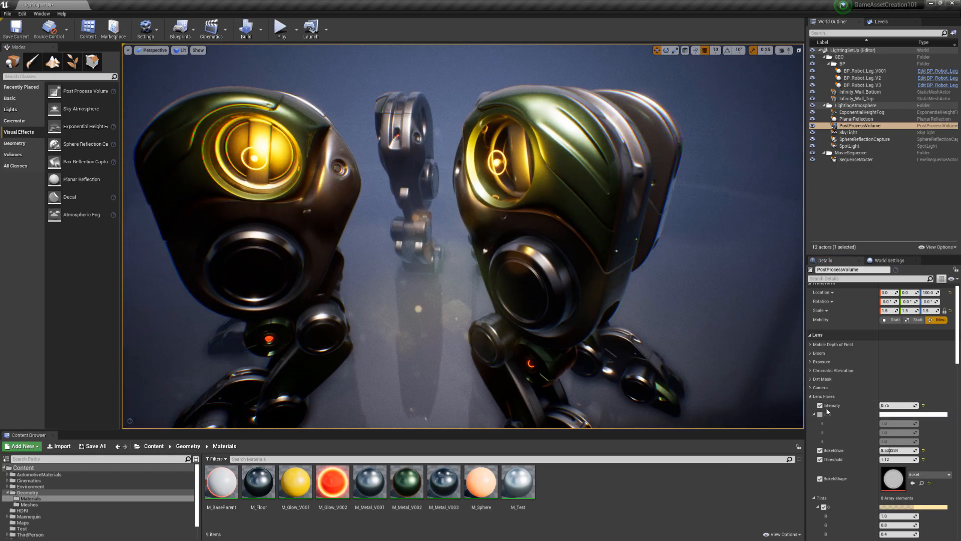
click(949, 475)
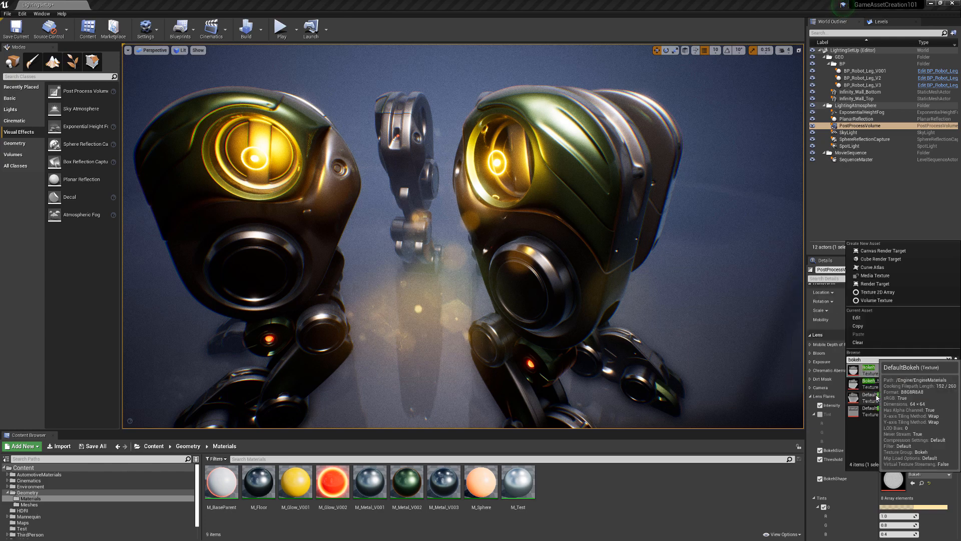
click(859, 397)
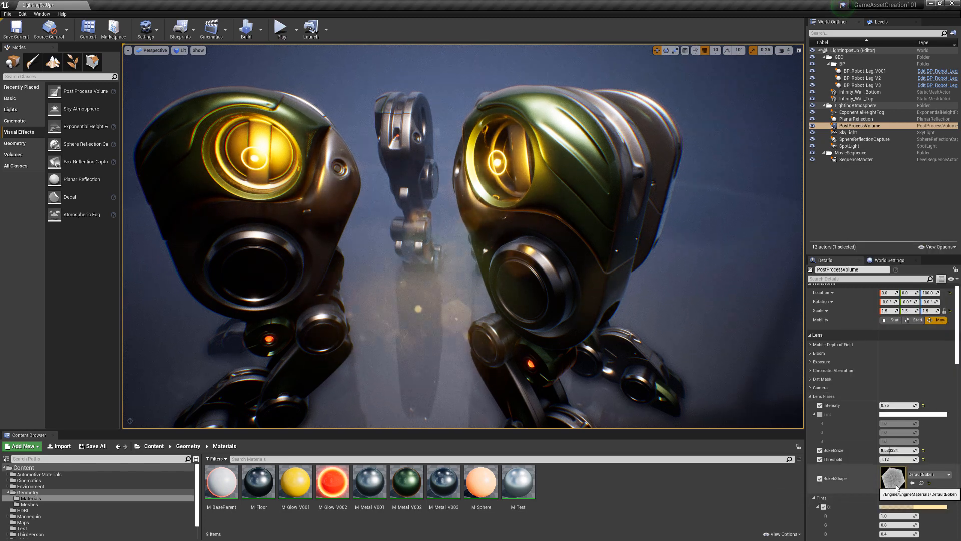
Try a Lens Flares intensity of about 14.5 with bokeh sizes of about 0.9 and 3.7 and a threshold of about 20.7.
drag(896, 405, 952, 405)
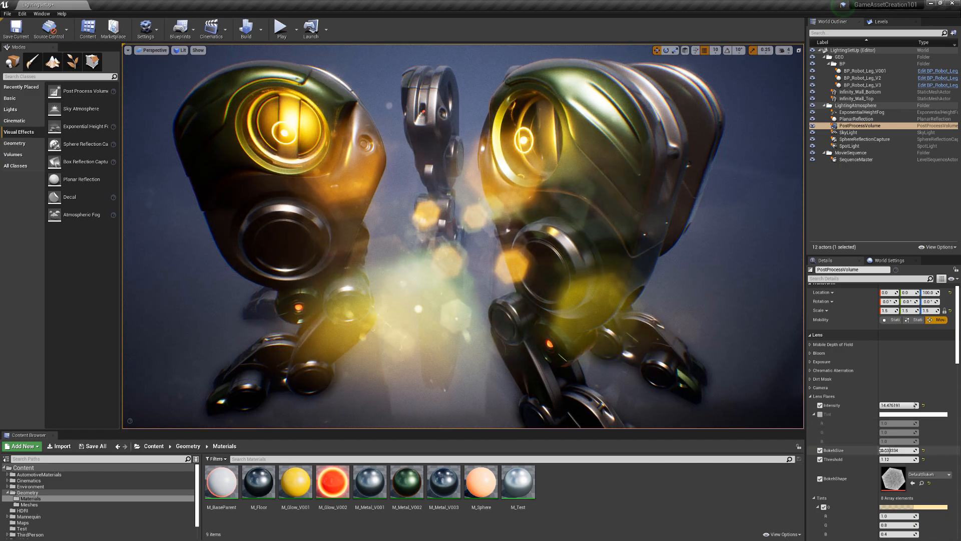
mouse_move(896, 450)
mouse_down()
mouse_move(907, 450)
mouse_move(881, 450)
mouse_up()
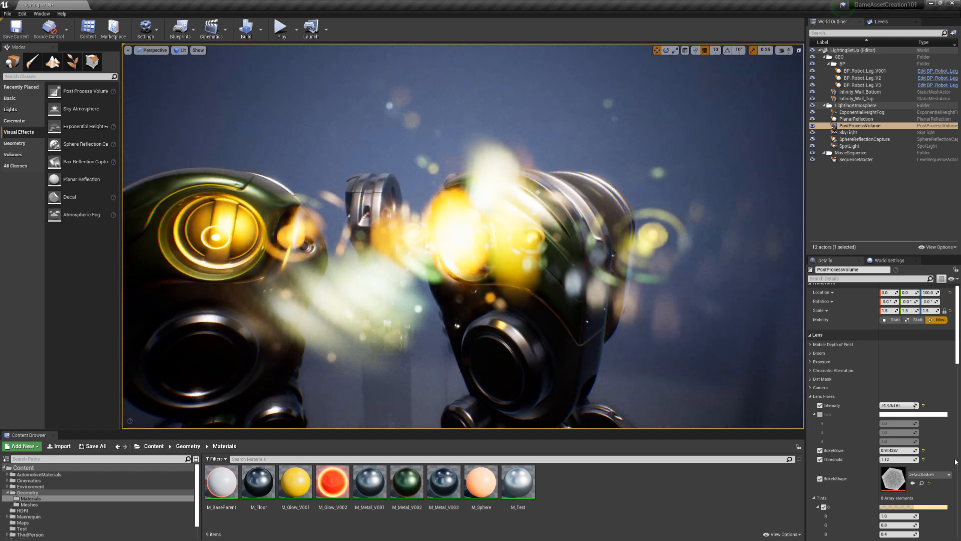
drag(883, 450, 926, 450)
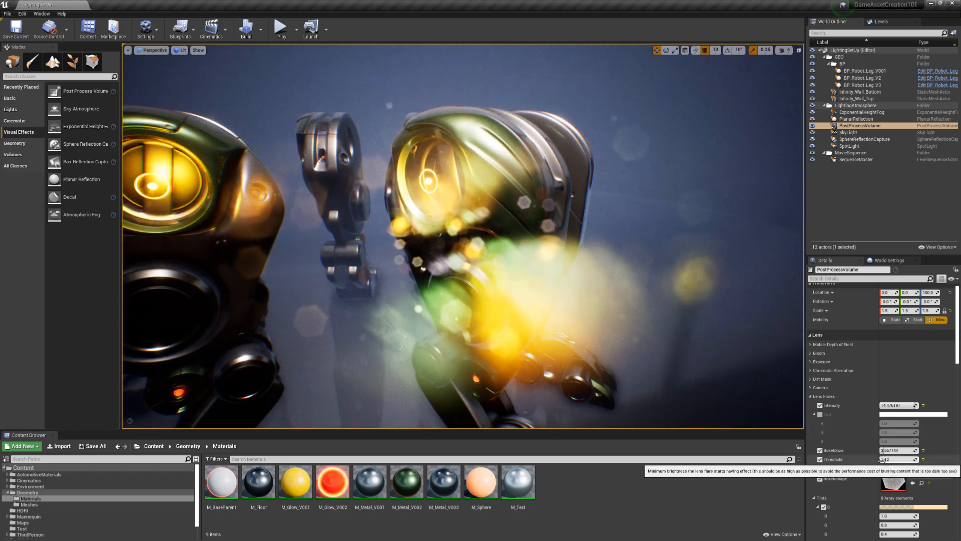
drag(882, 459, 914, 458)
right_drag(586, 274, 548, 263)
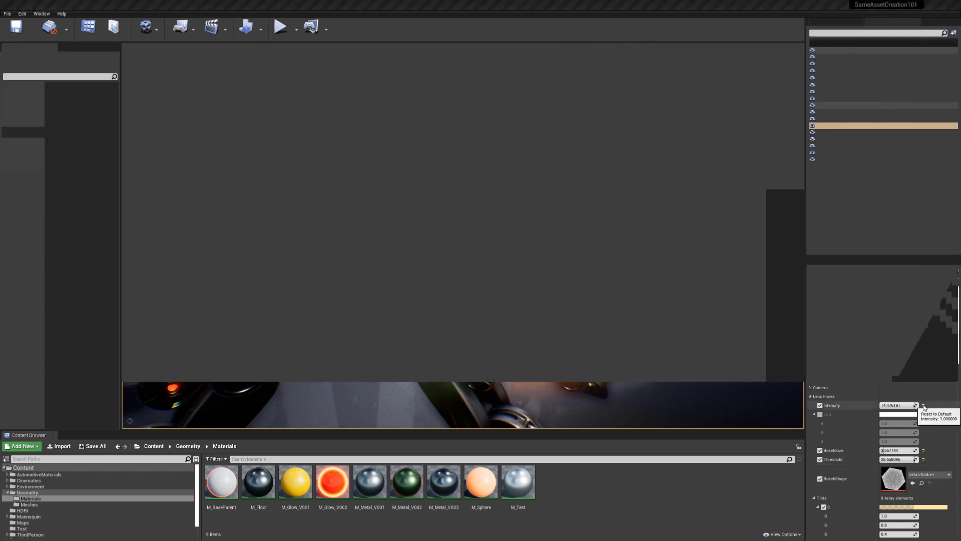
Reset the Lens Flares threshold and bokeh size to their defaults, and set the flare intensity to 0.5.
click(924, 406)
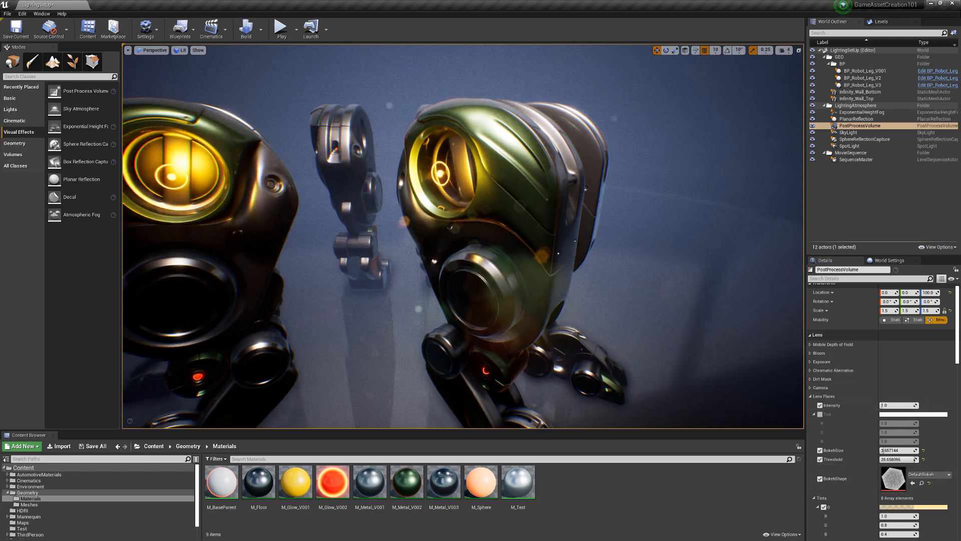
click(923, 459)
click(923, 450)
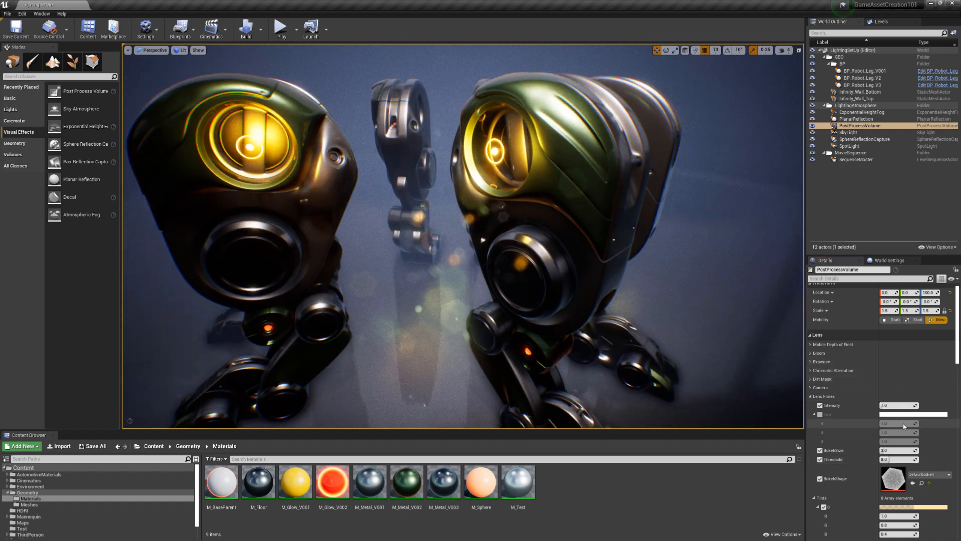
click(893, 405)
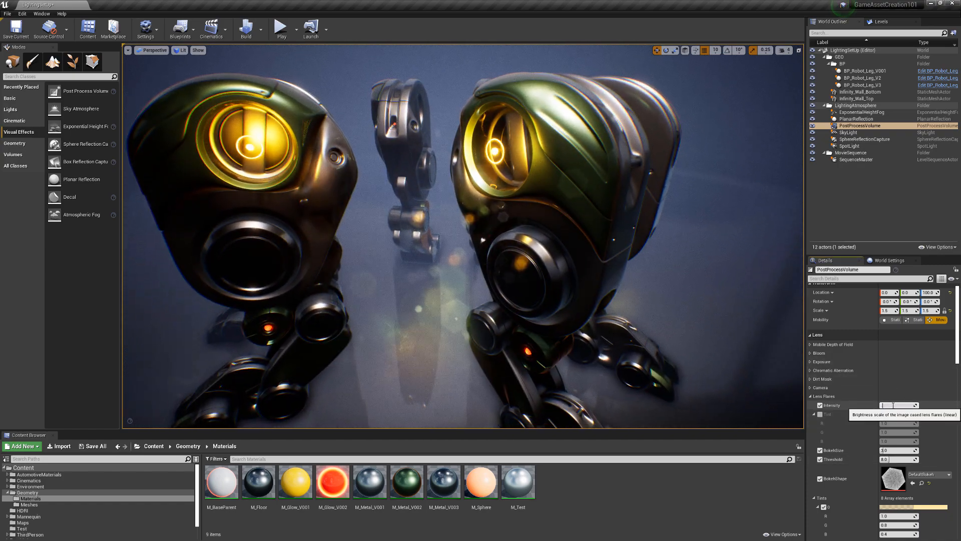
text(0.5)
key(Return)
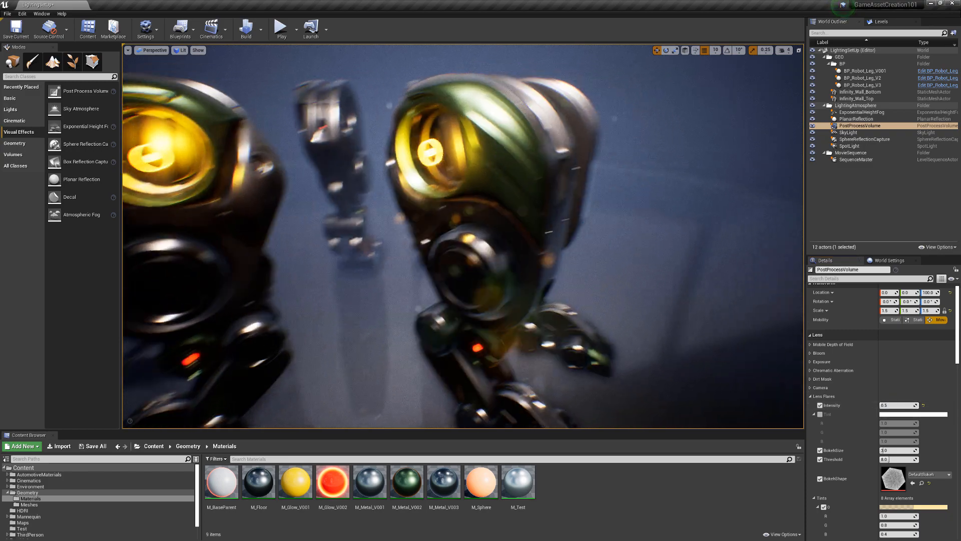
click(811, 396)
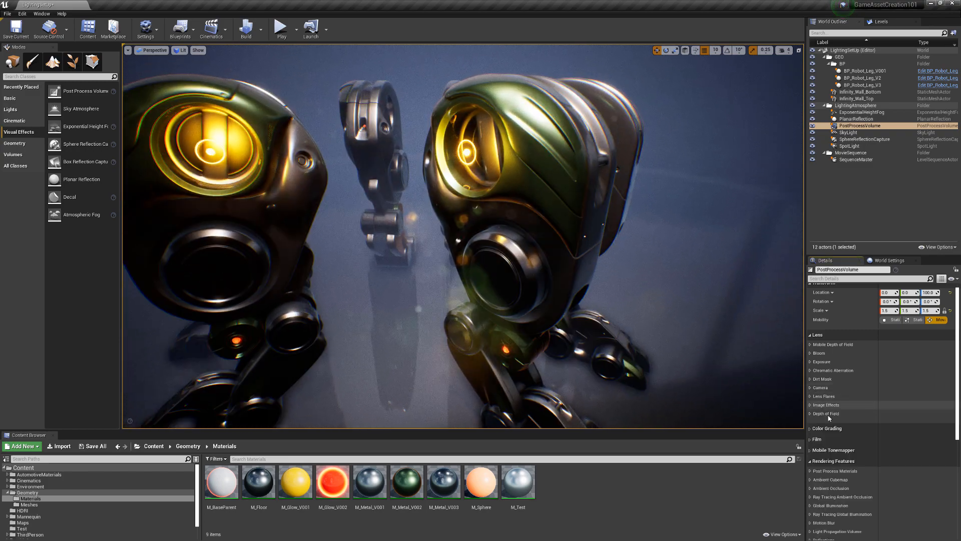
Adjust the Vignette Intensity in Image Effects to about 0.71.
click(810, 405)
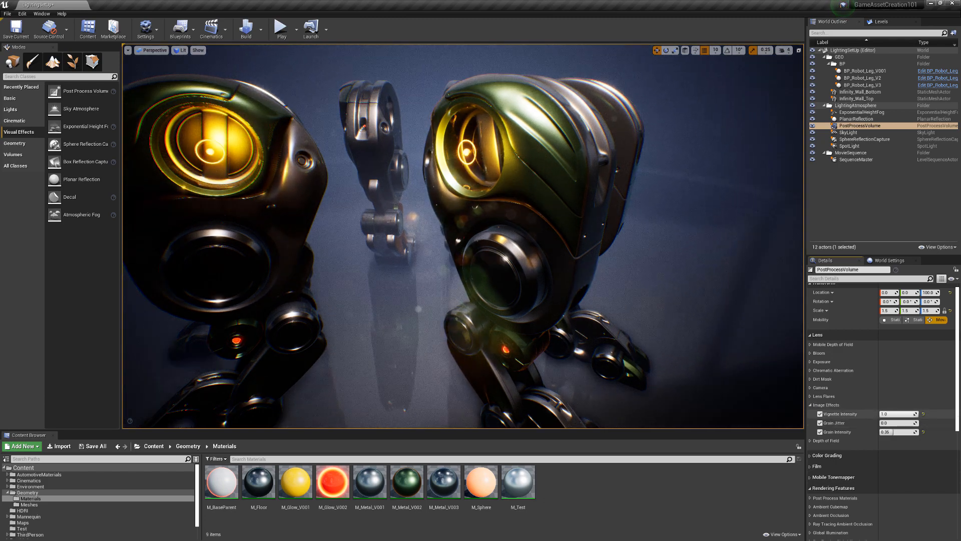
mouse_move(901, 413)
mouse_down()
mouse_move(889, 414)
mouse_move(910, 414)
mouse_up()
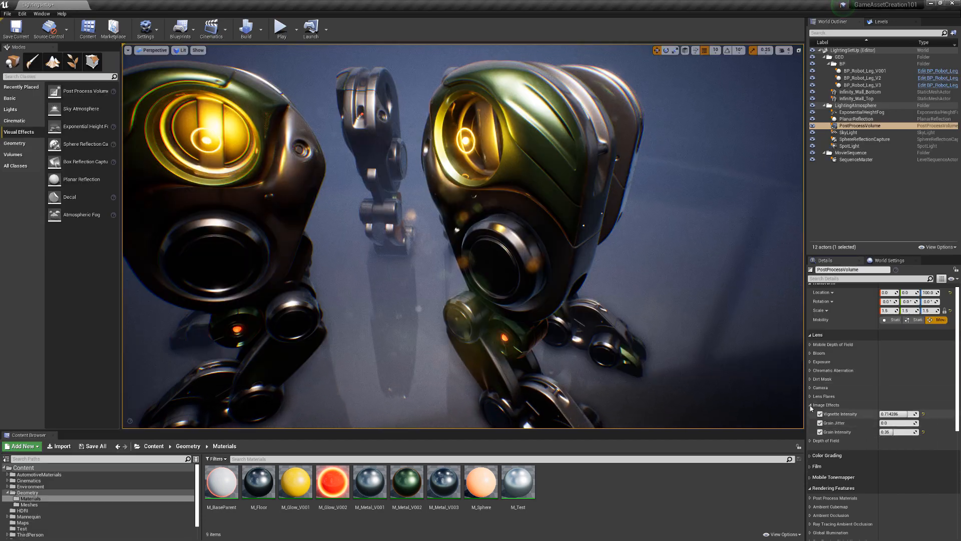
click(811, 405)
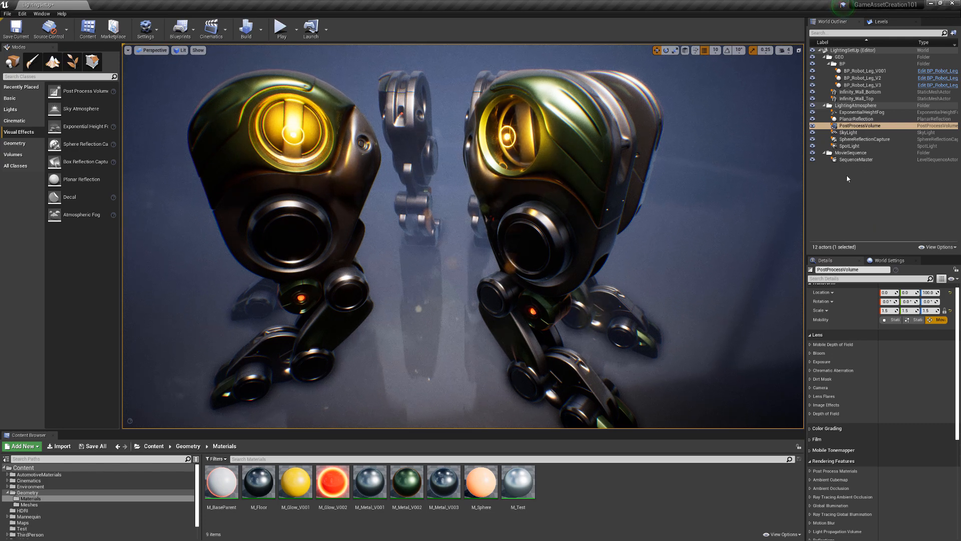
Enable the Depth of Field focal distance override, try a distance of 1, and raise it to about 191.
click(817, 414)
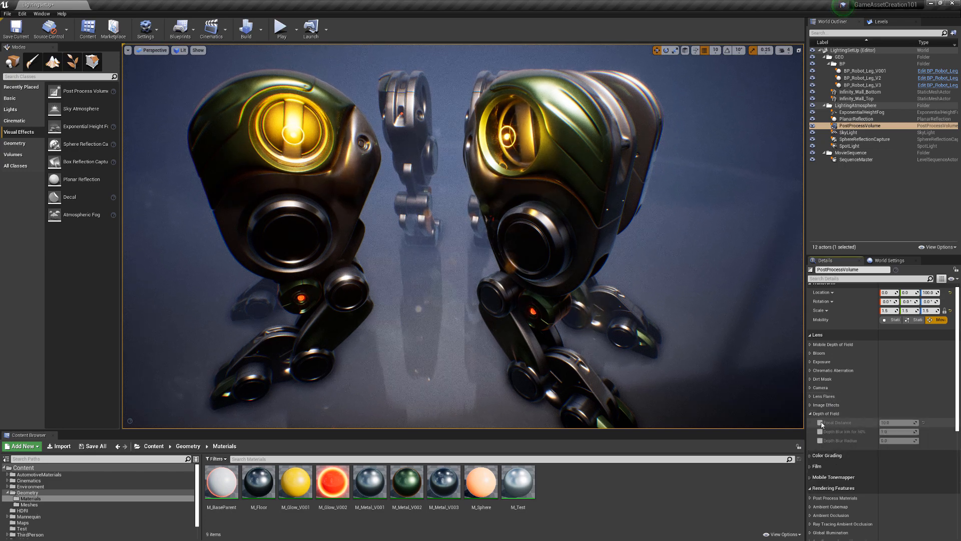
click(821, 423)
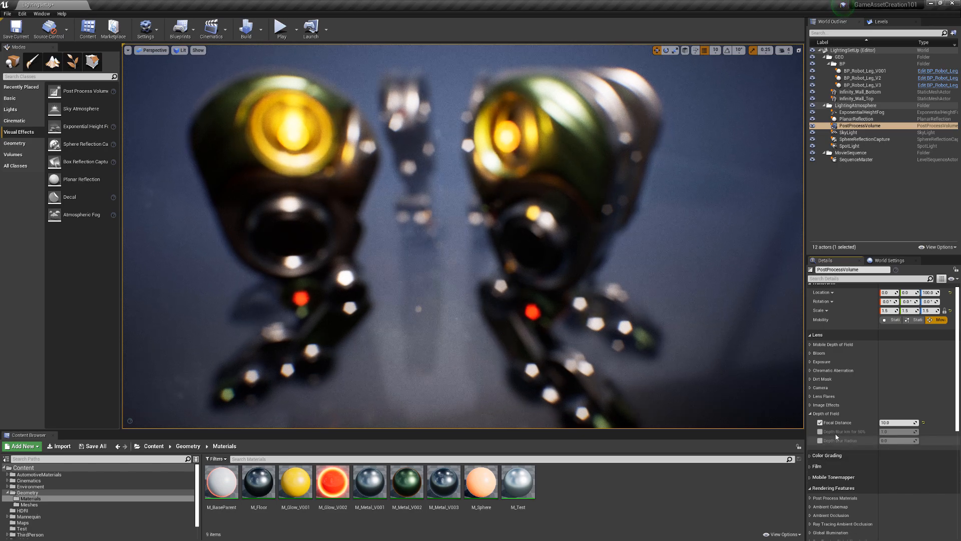
click(916, 422)
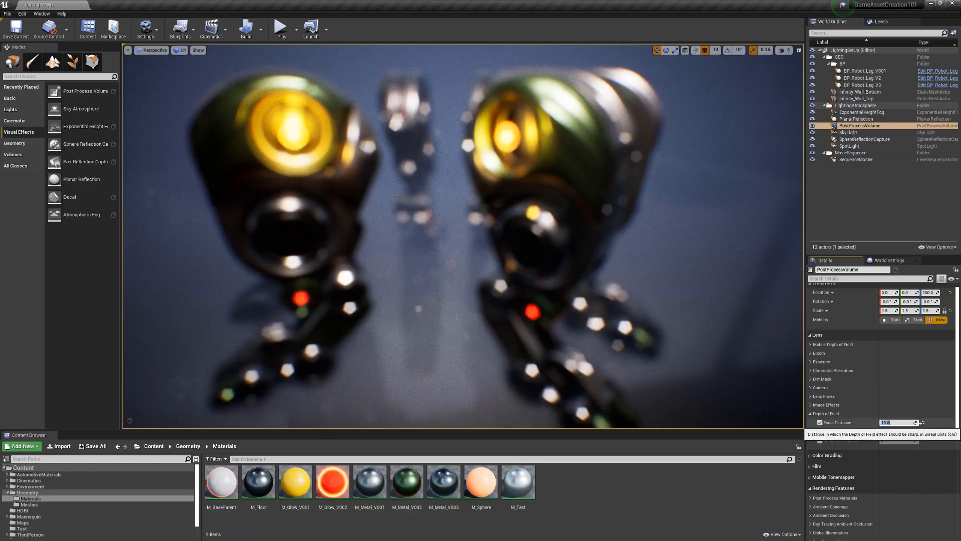
text(1)
key(Return)
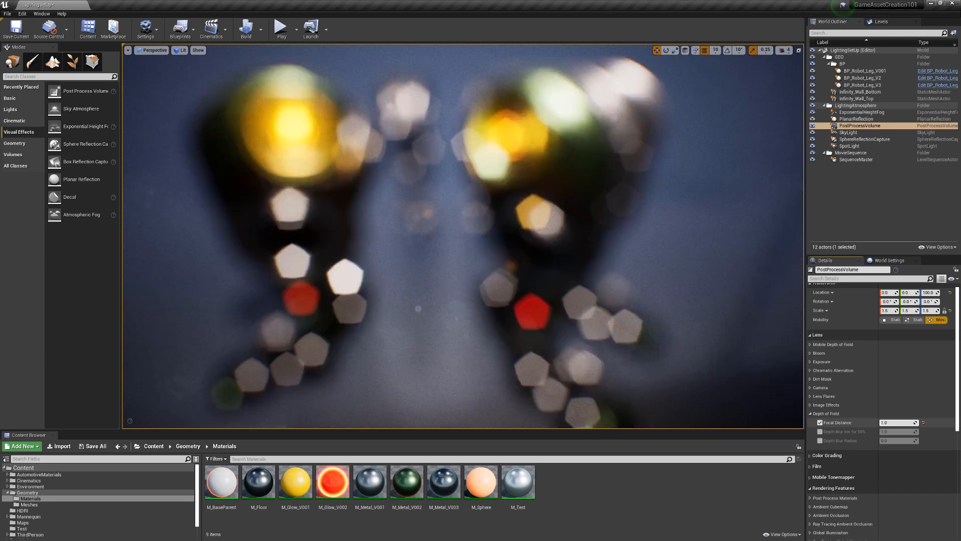
drag(898, 423, 902, 422)
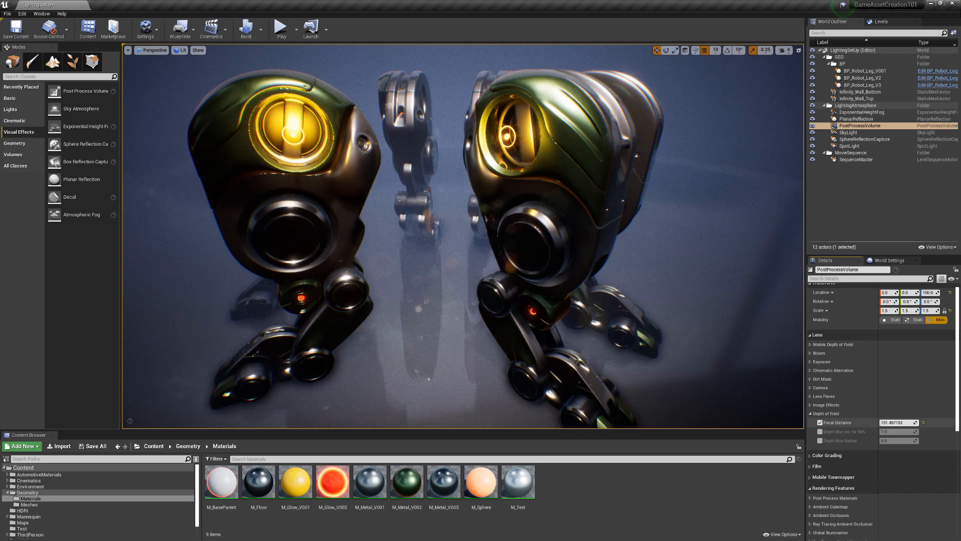
Try Depth of Field focal distances of 20, 25, 30 and 40 on the robot leg scene.
click(902, 423)
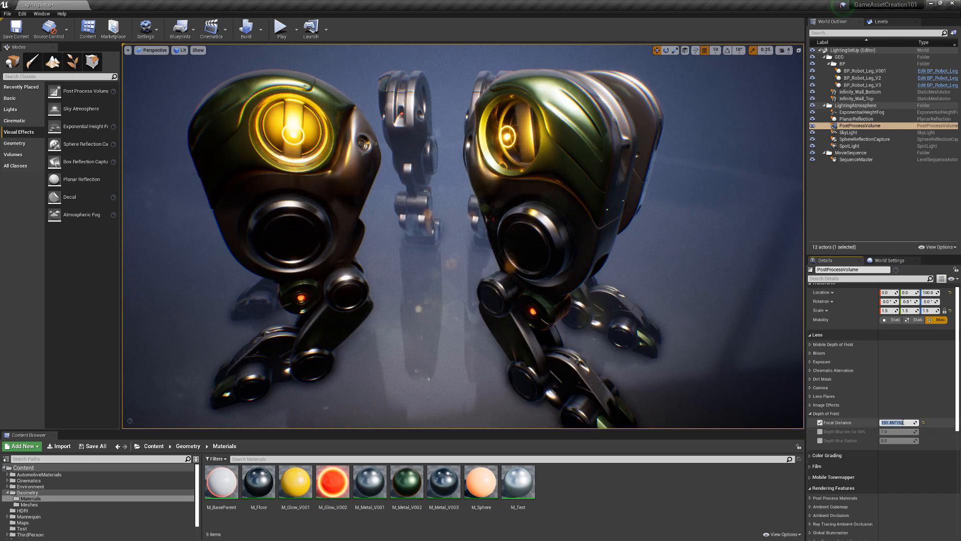
text(150)
key(Return)
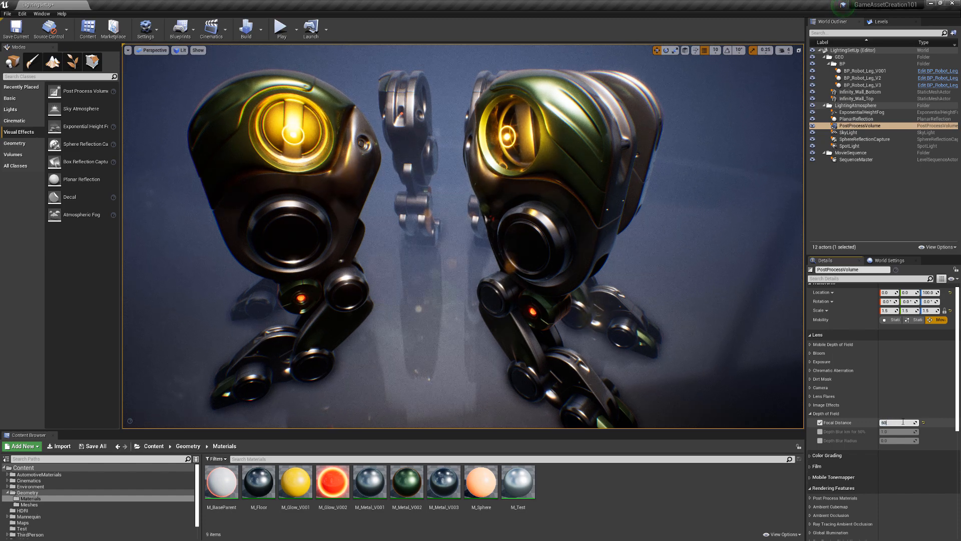
text(20)
key(Return)
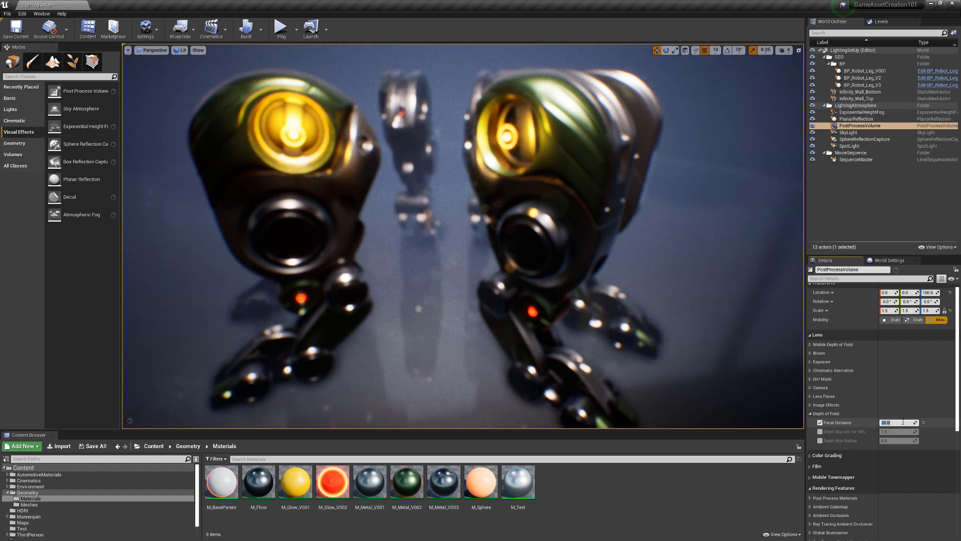
text(25)
key(Return)
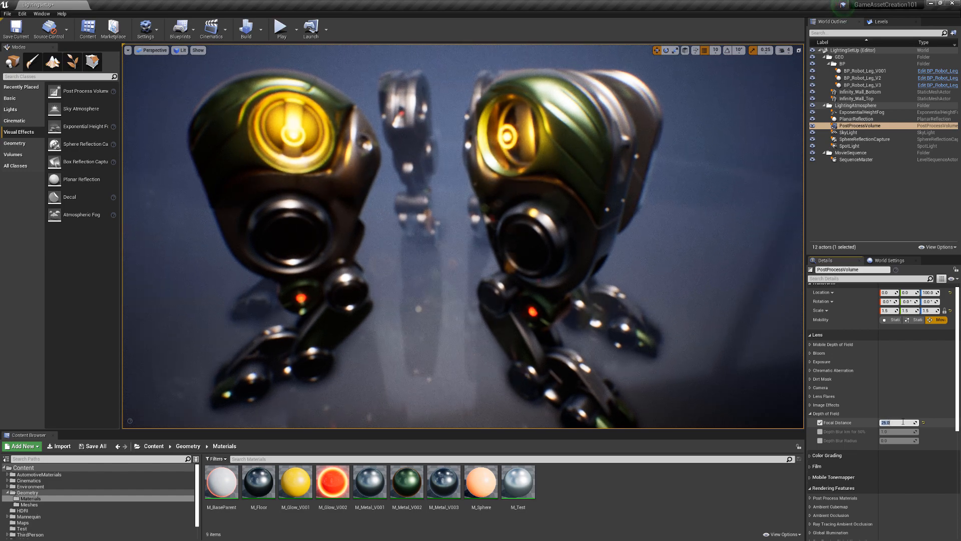
text(30)
key(Return)
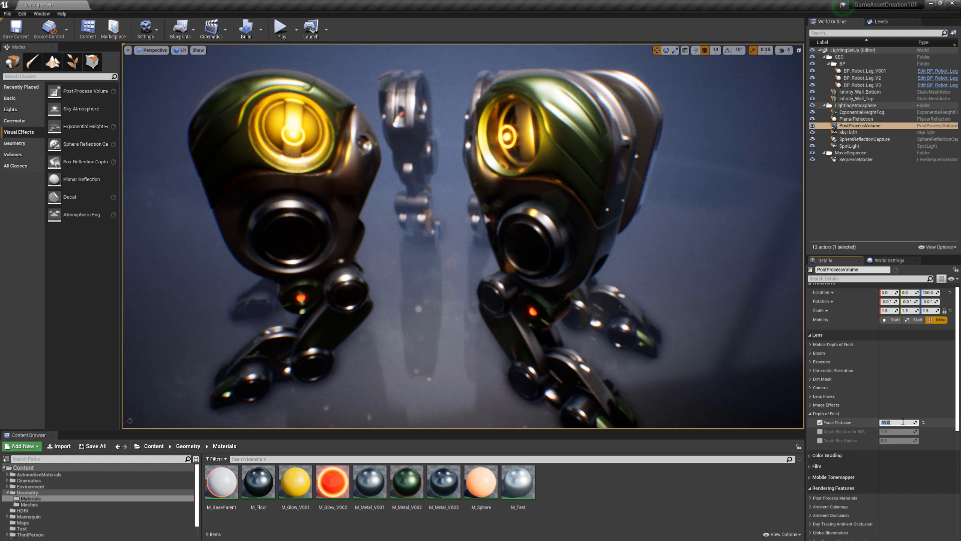
text(40)
key(Return)
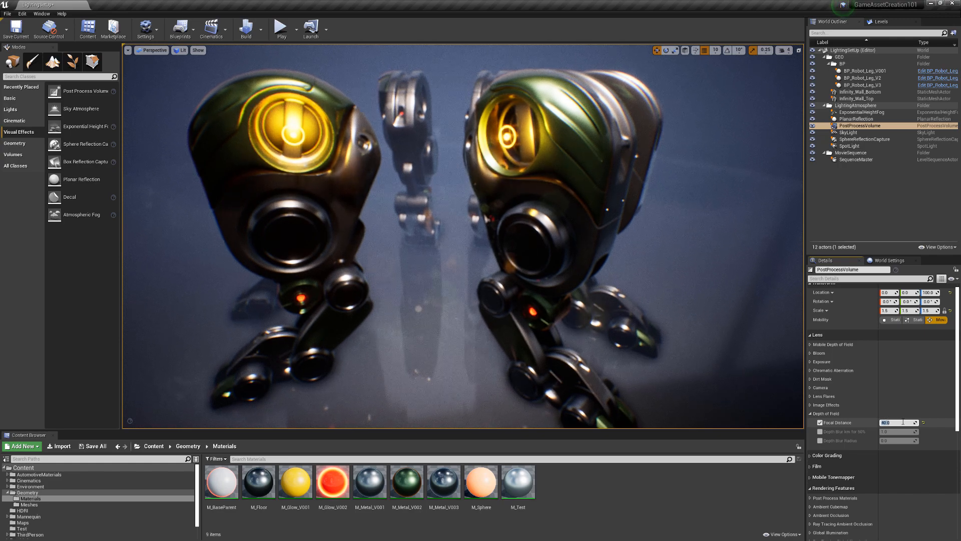
Set the Depth of Field focal distance to 20 and override the Depth Blur Radius with 4.
mouse_move(590, 310)
mouse_down()
mouse_move(590, 350)
mouse_move(601, 260)
mouse_move(610, 265)
mouse_move(606, 365)
mouse_move(606, 306)
mouse_up()
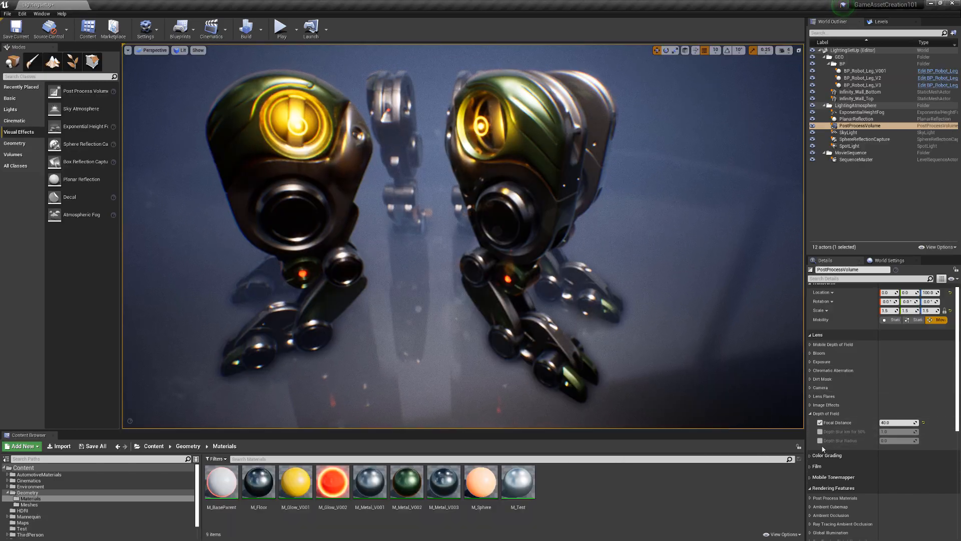
click(891, 422)
text(20)
key(Return)
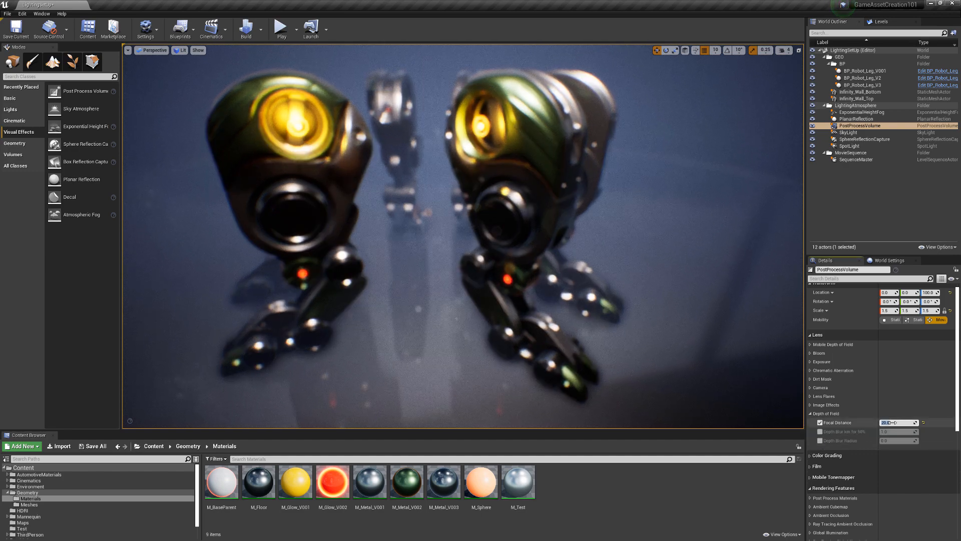
click(820, 441)
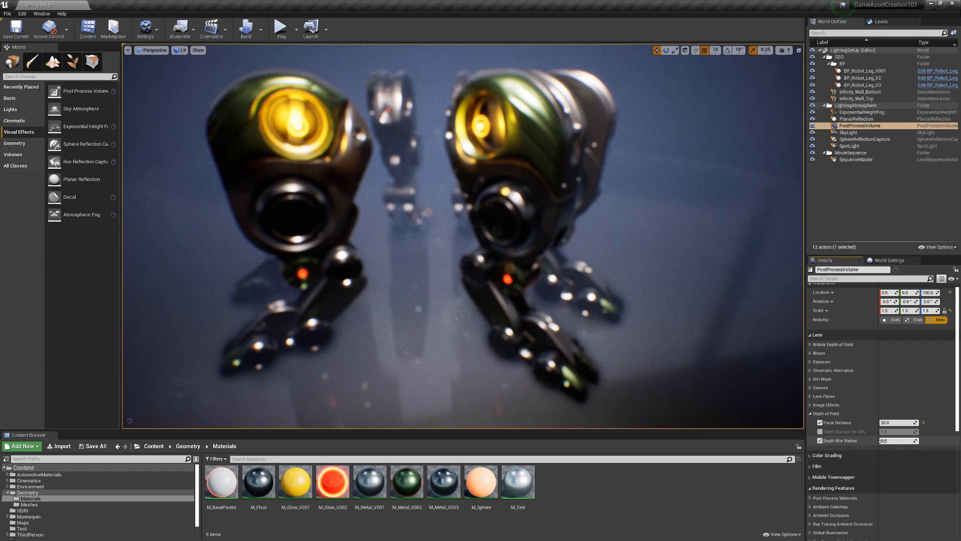
drag(884, 441, 889, 441)
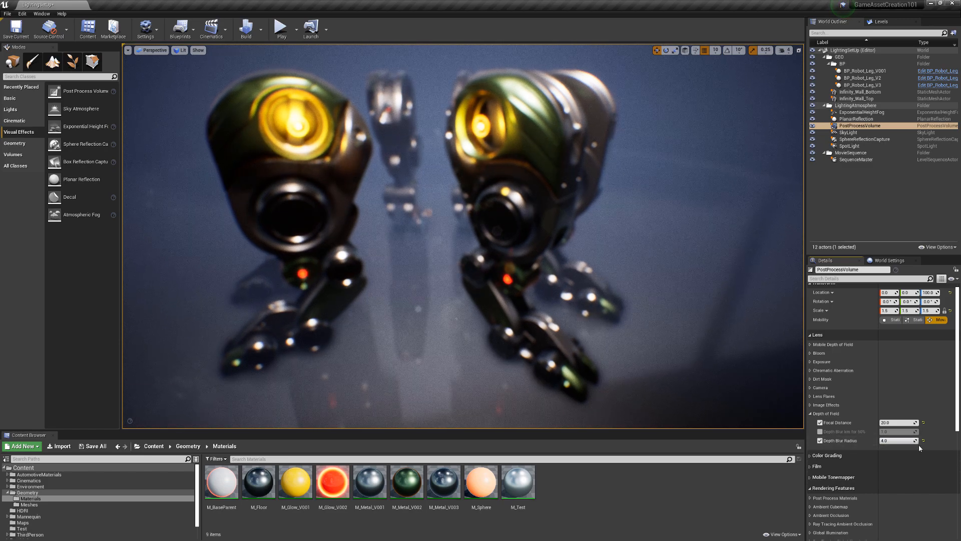
mouse_move(646, 313)
mouse_down()
mouse_move(646, 346)
mouse_move(647, 319)
mouse_up()
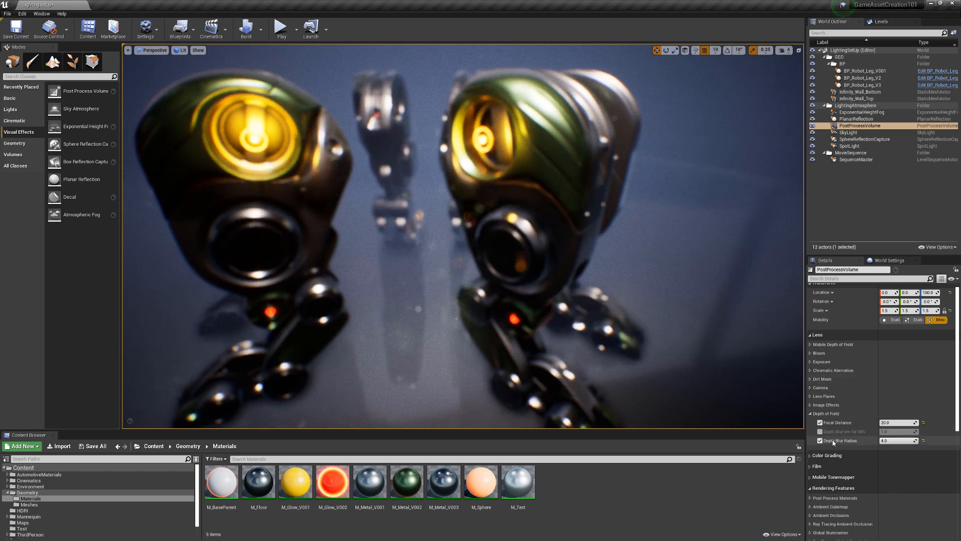
Enable the Depth Blur km for 50% override and reset the Depth Blur Radius to its default.
click(820, 431)
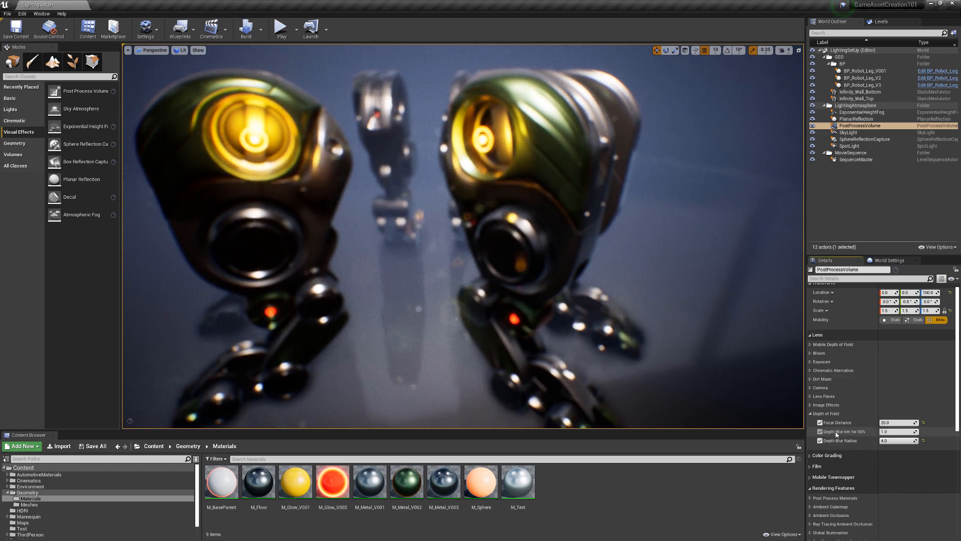
drag(891, 430, 927, 437)
click(923, 432)
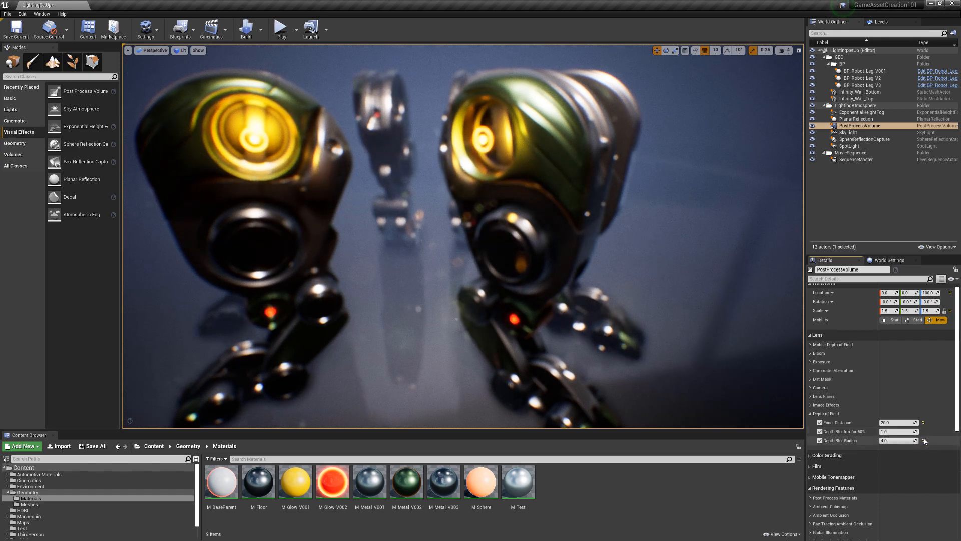
Set the Depth of Field focal distance to 50 and collapse its settings.
click(892, 423)
text(1)
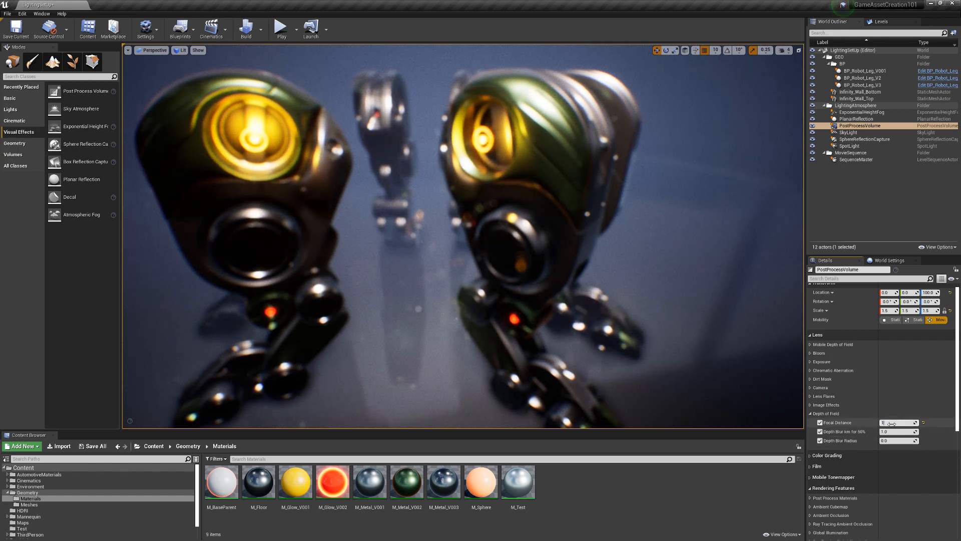
text(00)
key(Return)
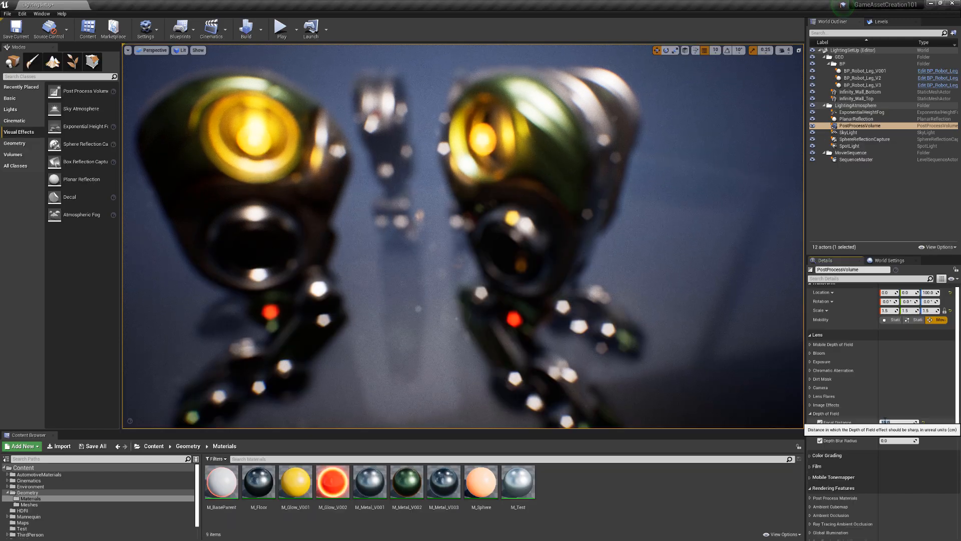
text(50)
key(Return)
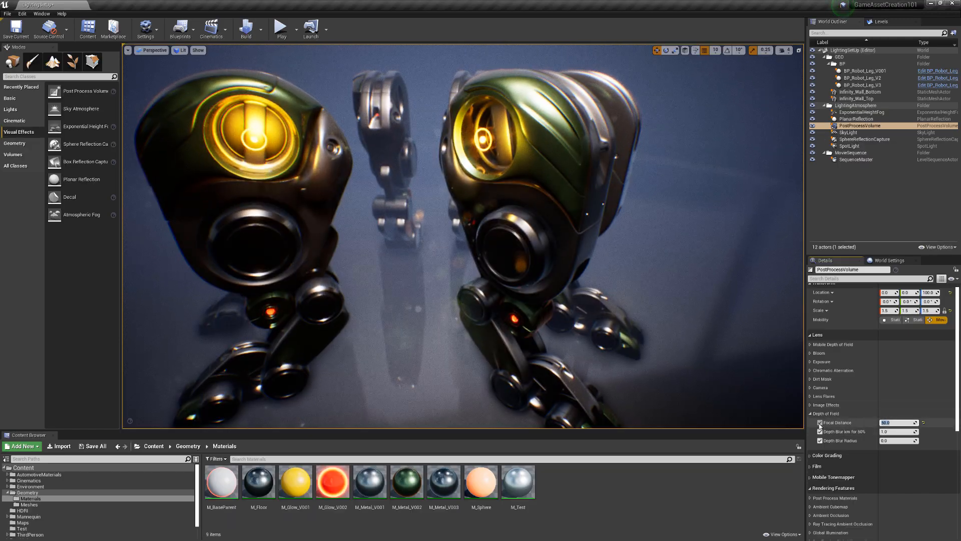
click(810, 414)
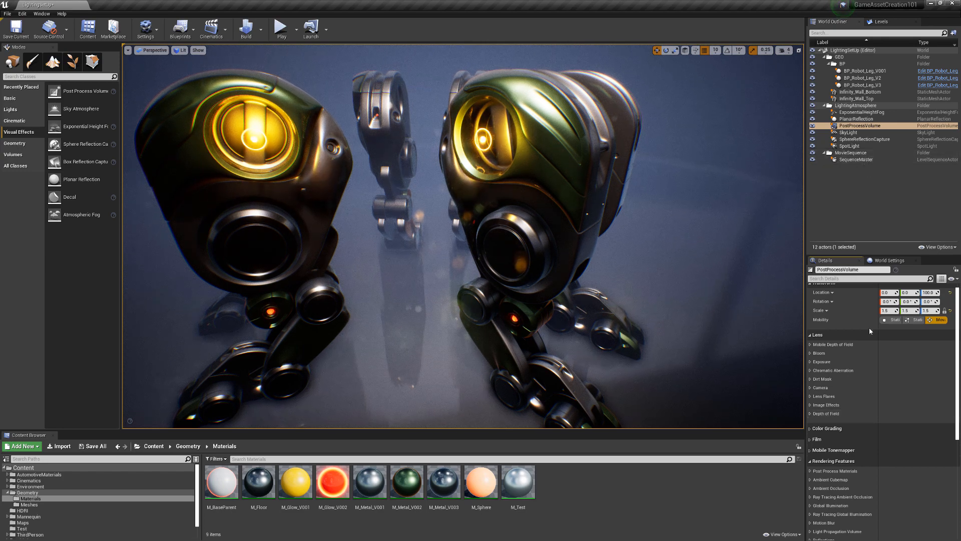
Enable the Global Saturation override under Color Grading and try shifting its colour balance until the scene turns grayscale.
click(810, 428)
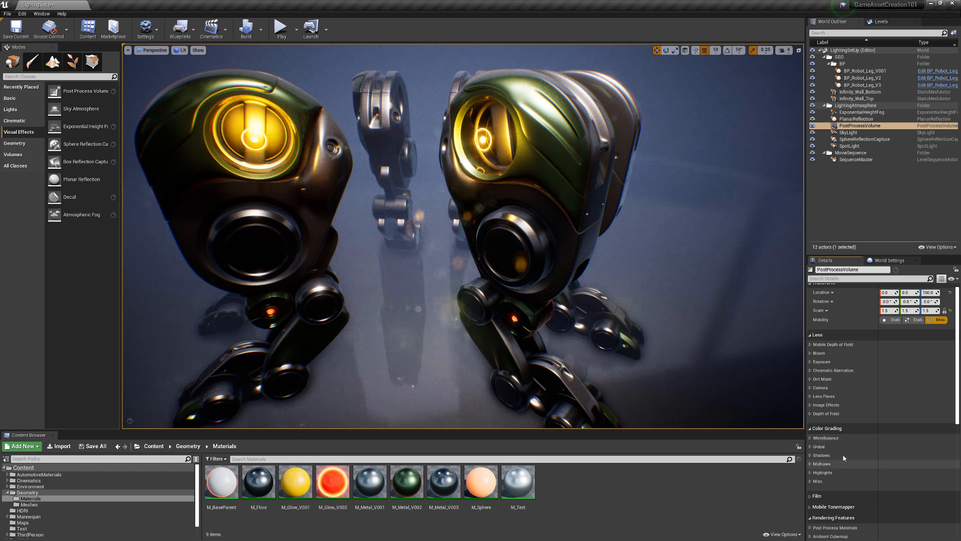
click(810, 455)
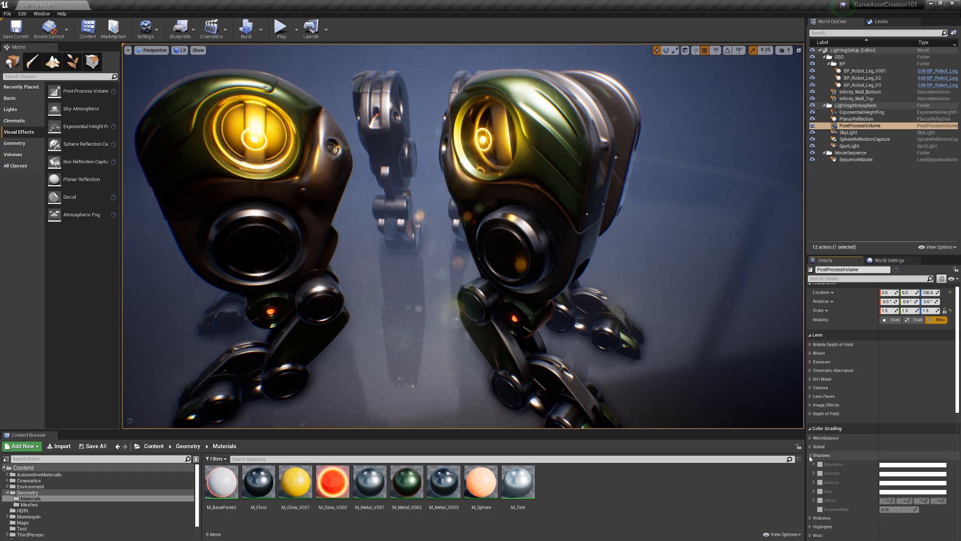
click(810, 455)
click(811, 446)
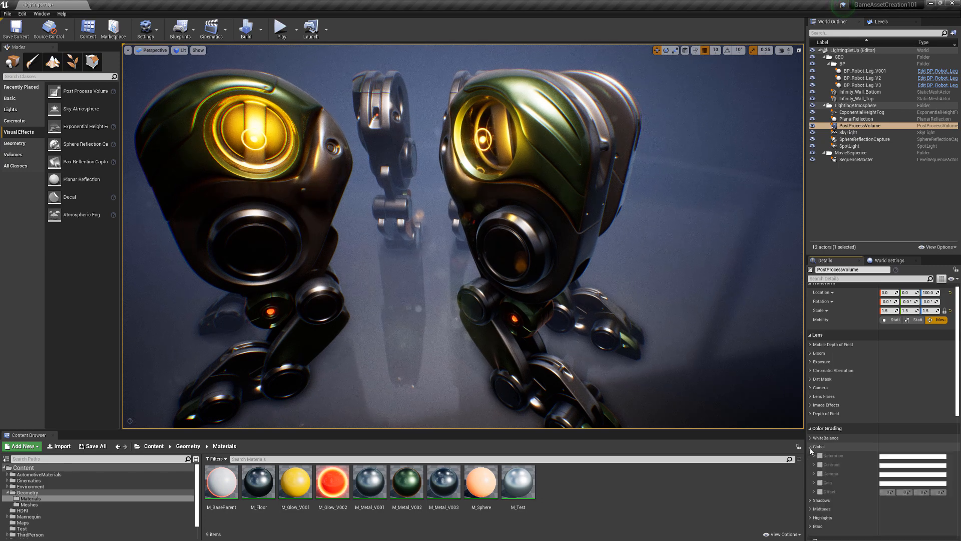
click(820, 455)
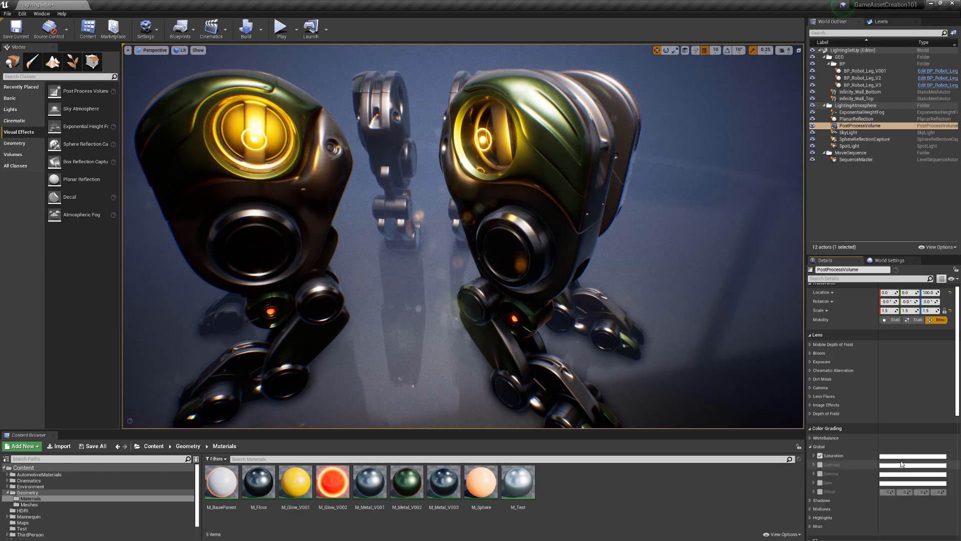
click(813, 455)
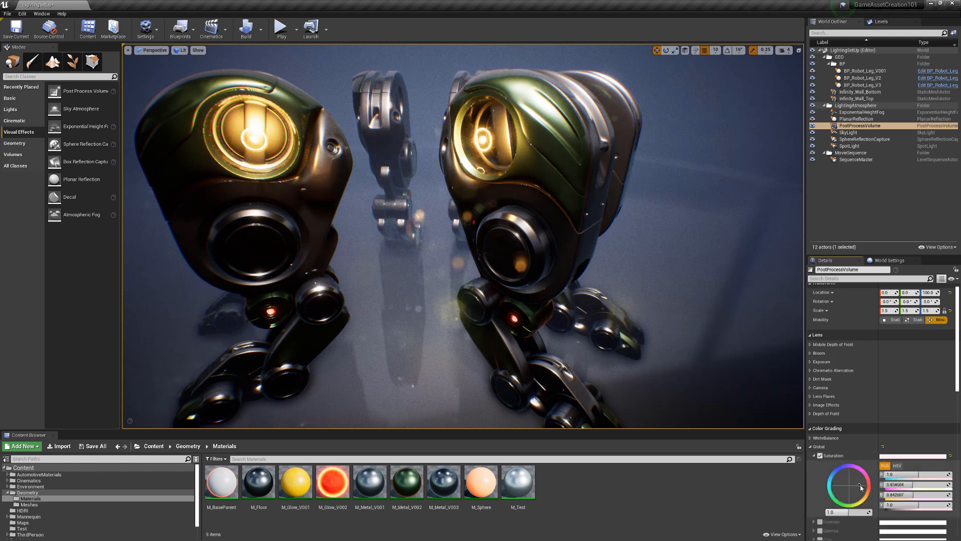
drag(865, 488, 894, 505)
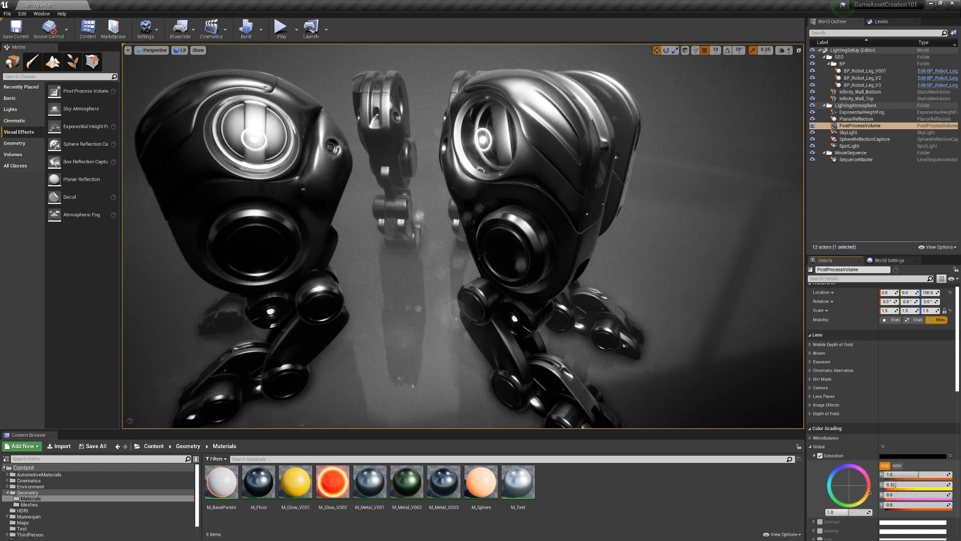
Try Global Saturation values of 2 for the green, blue and overall channels and inspect the robot legs from another angle.
text(2)
key(Return)
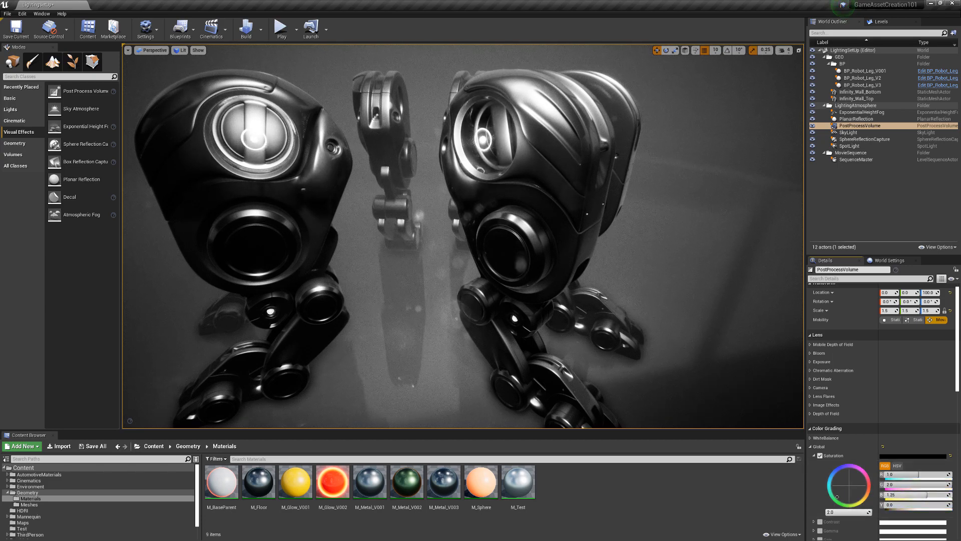
text(2)
key(Return)
click(884, 504)
text(2)
key(Return)
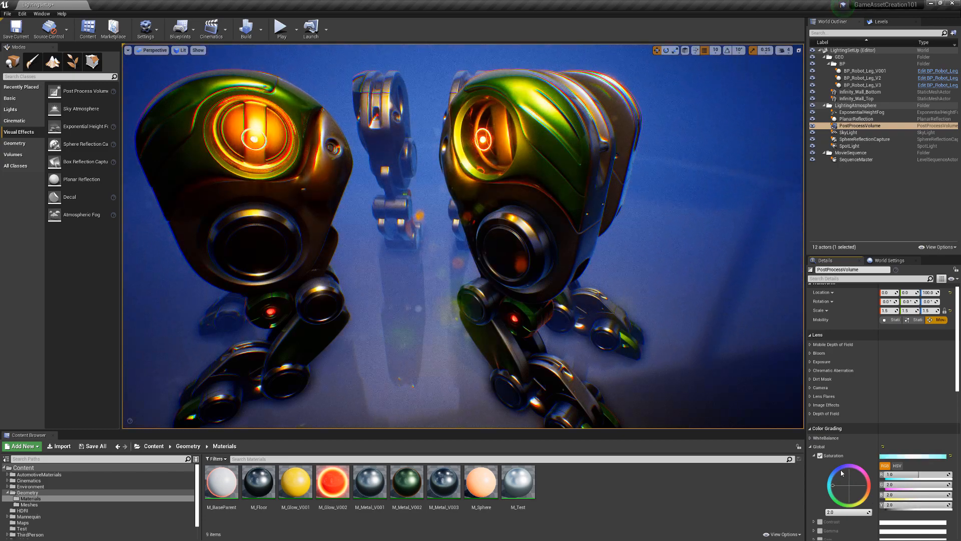
scroll(703, 328, up, 3)
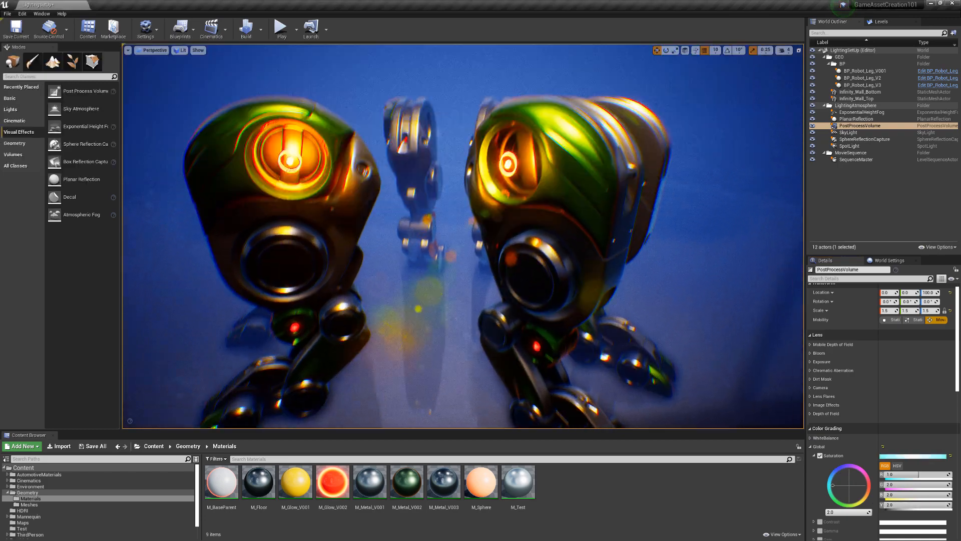
right_drag(463, 236, 501, 261)
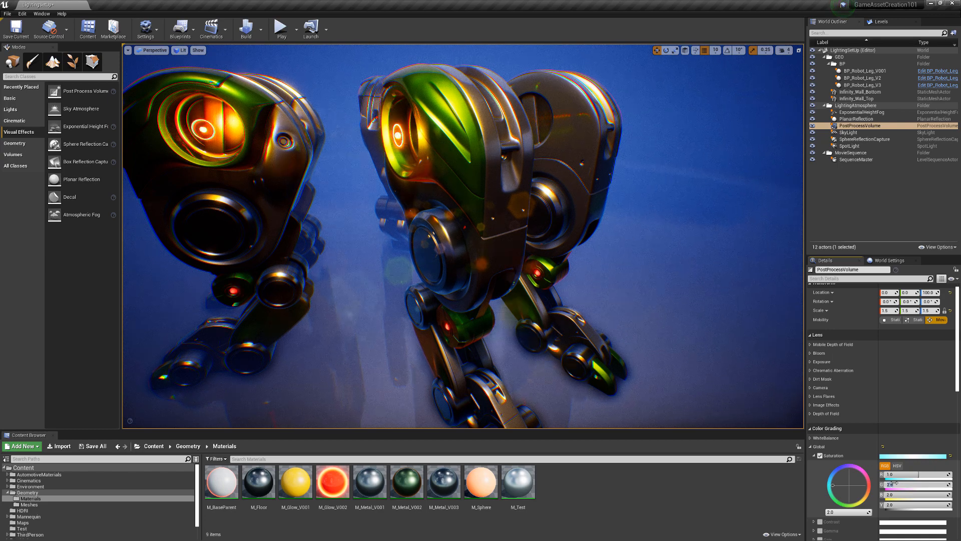
Return the Global Saturation values to 1 and collapse the saturation settings.
key(Tab)
text(1)
key(Tab)
text(1)
key(Return)
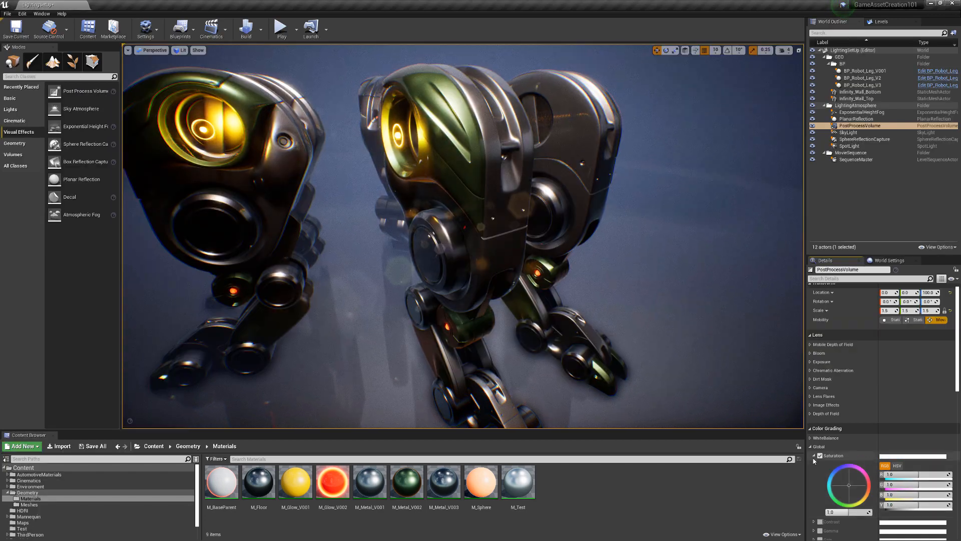
click(814, 456)
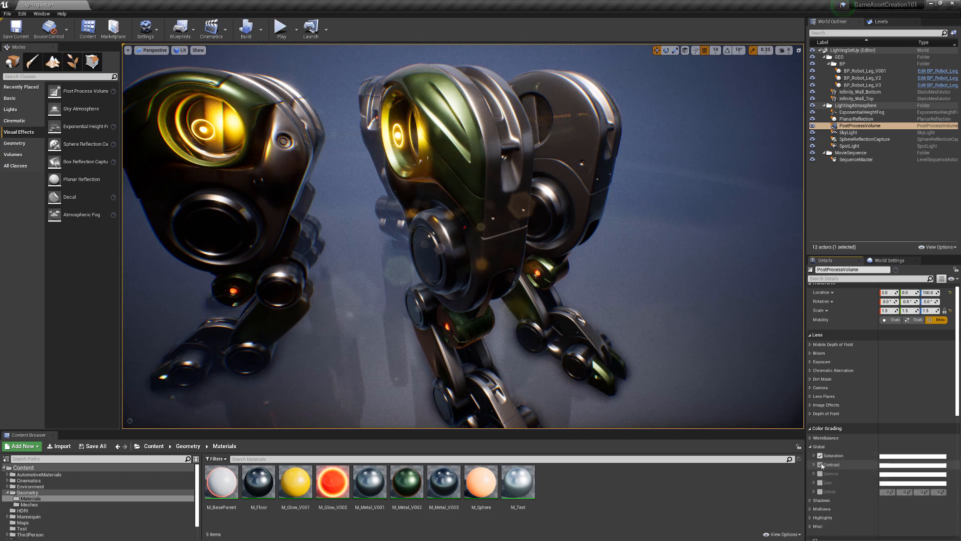
Enable the Global Contrast override, try a contrast of about 0.84, and return it to 1.
click(813, 465)
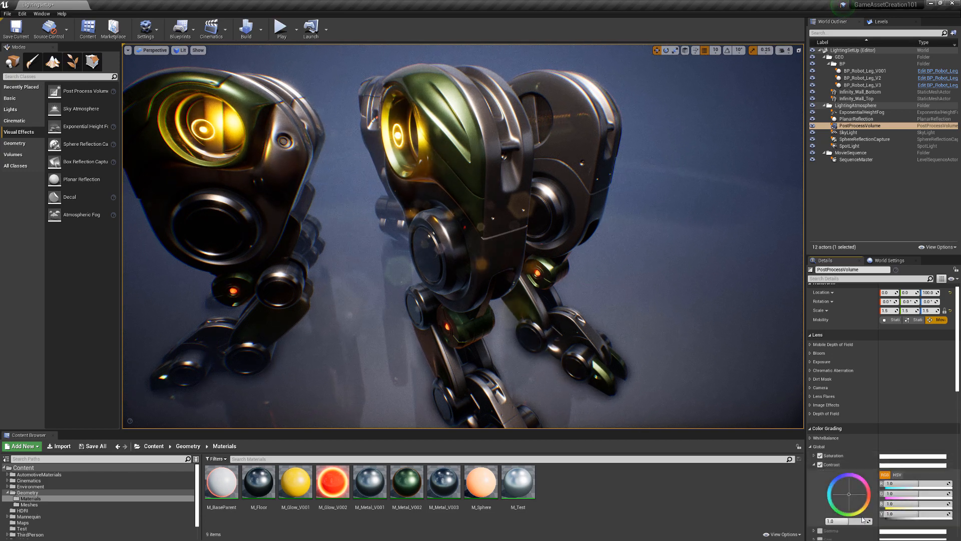
mouse_move(847, 520)
mouse_down()
mouse_move(861, 519)
mouse_move(850, 521)
mouse_up()
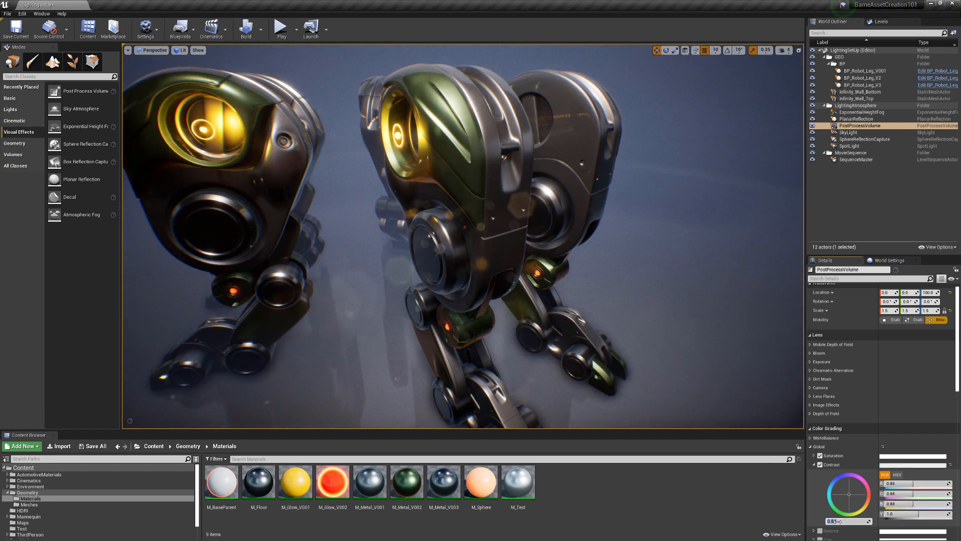
key(Return)
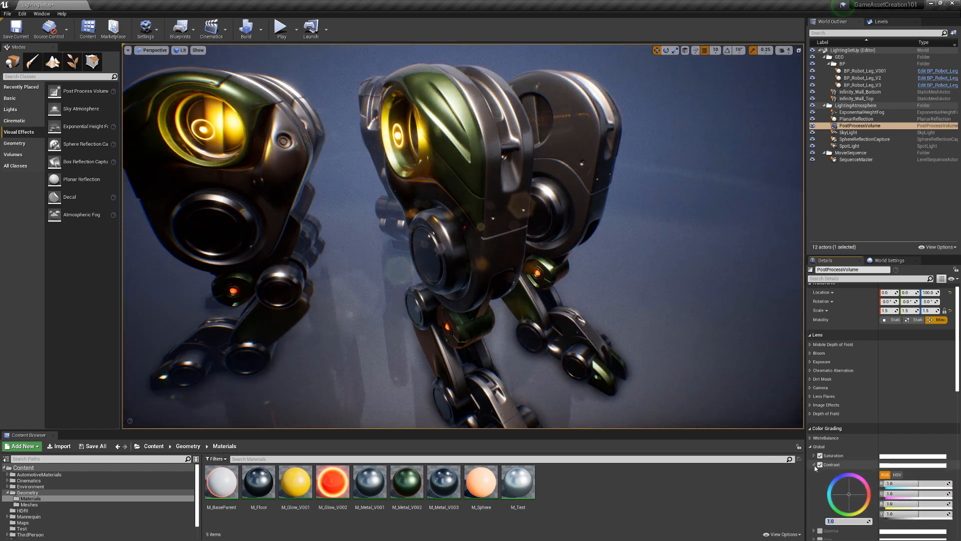
Turn off the Global Saturation and Contrast overrides and collapse the Global color grading settings.
click(813, 465)
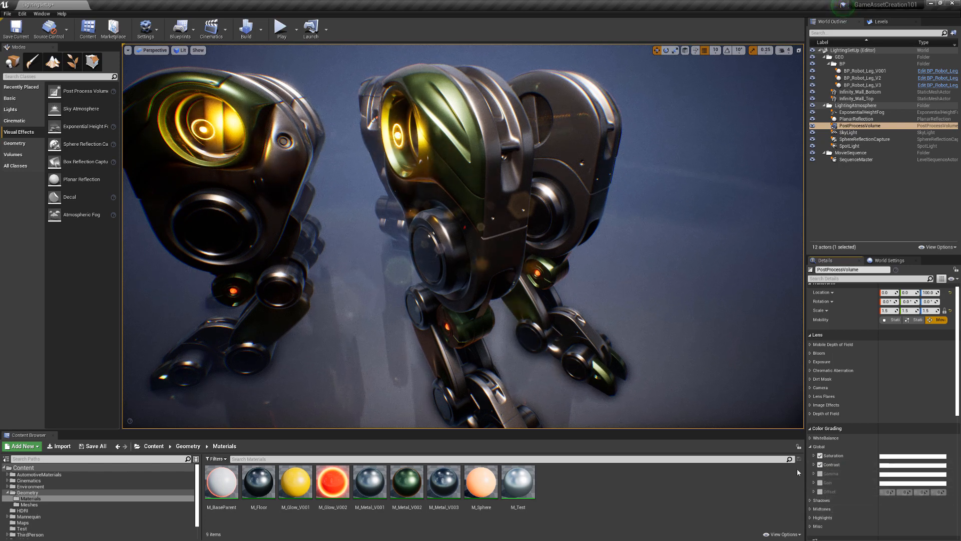
click(820, 464)
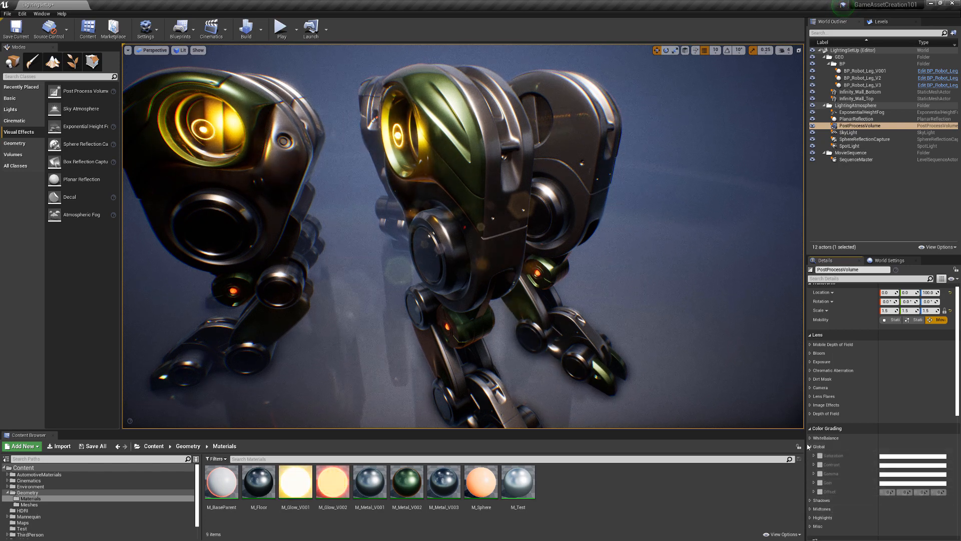
click(816, 446)
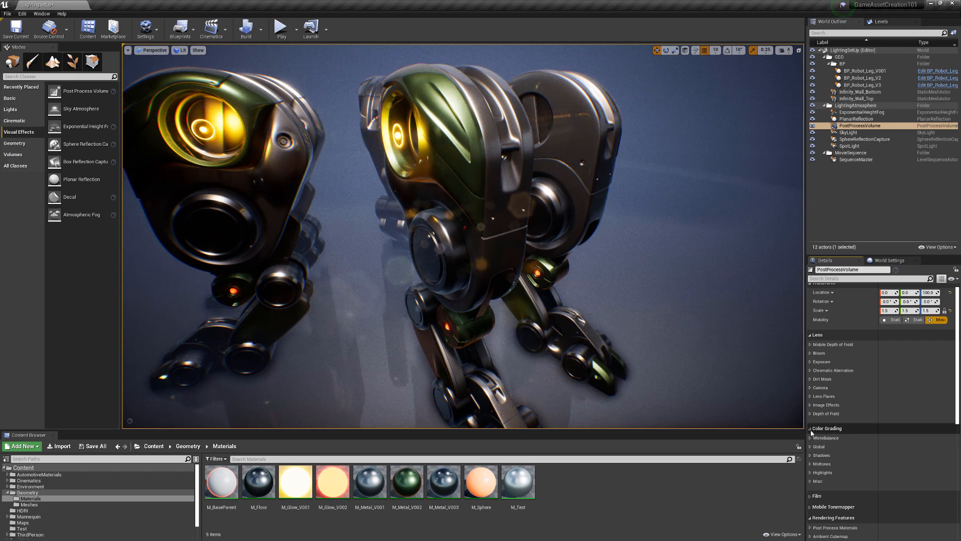
Collapse the Color Grading category and look through the Film settings of the post process volume.
click(810, 429)
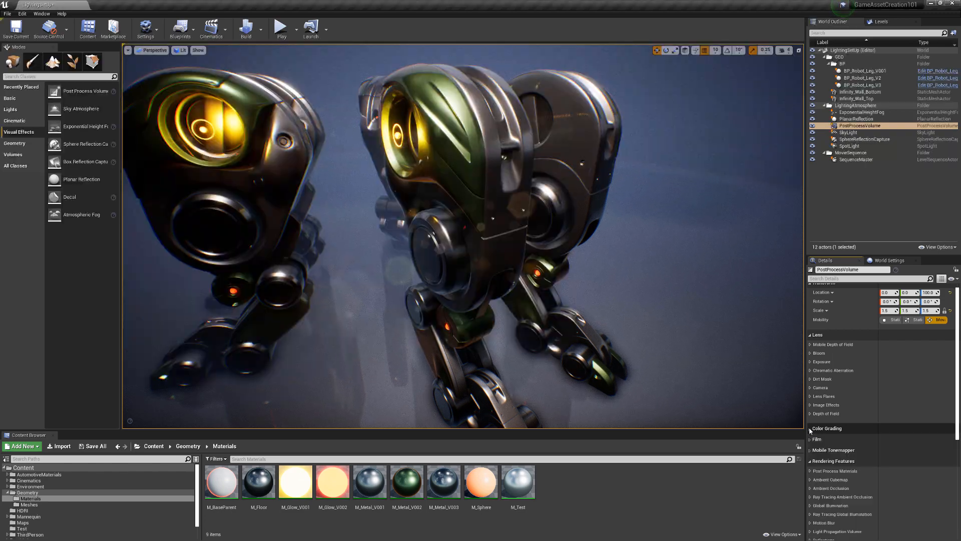
click(811, 439)
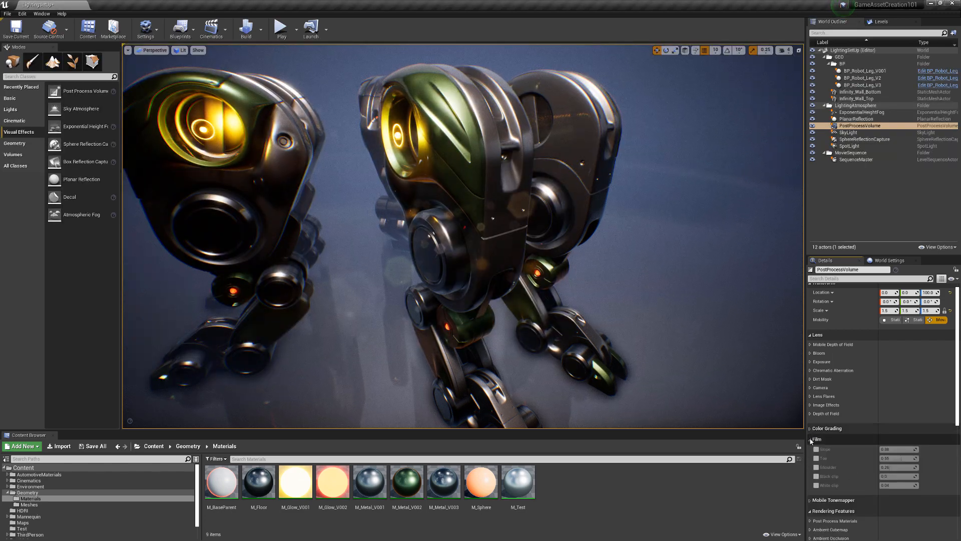
click(810, 440)
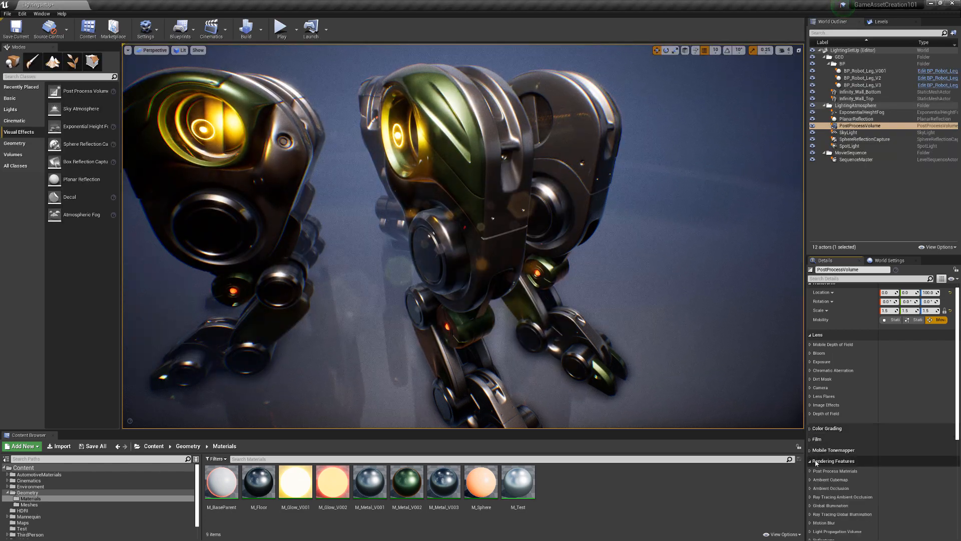
Try an Ambient Occlusion intensity of 0, return it to 1, and collapse the Ambient Occlusion settings.
click(811, 489)
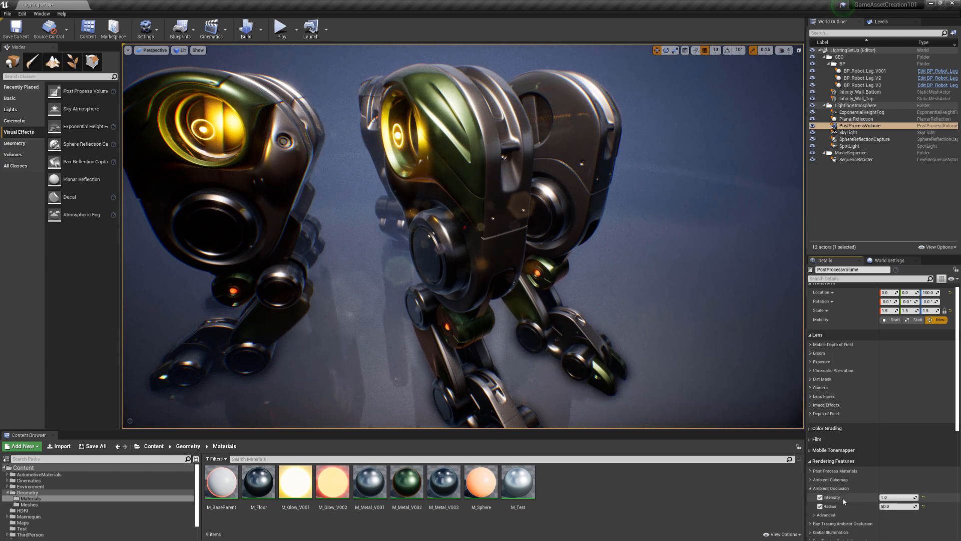
scroll(851, 488, down, 2)
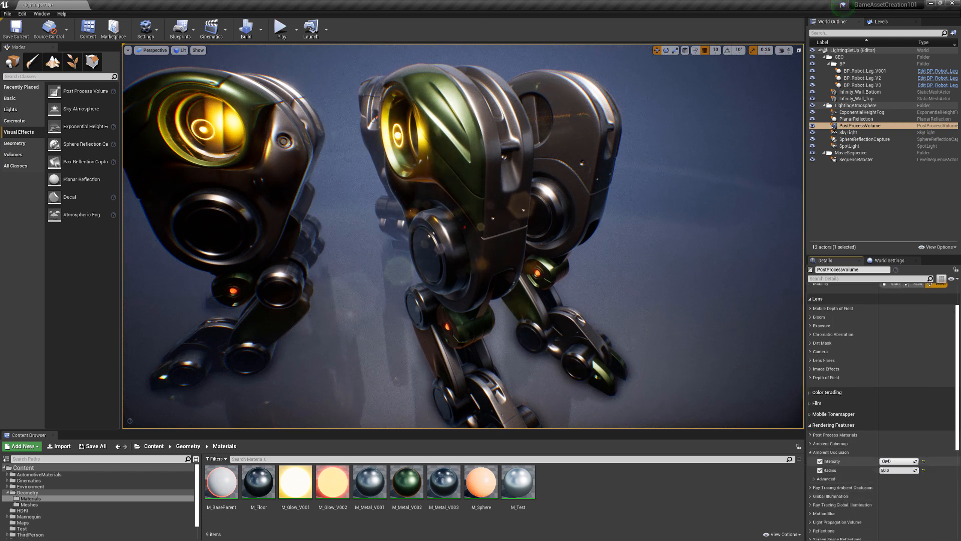
click(889, 461)
text(0)
key(Return)
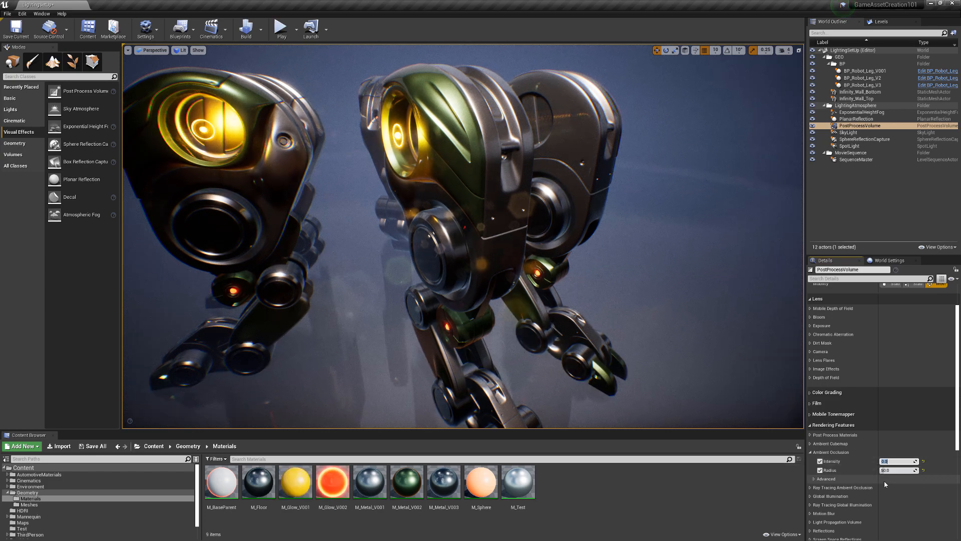
text(1)
key(Return)
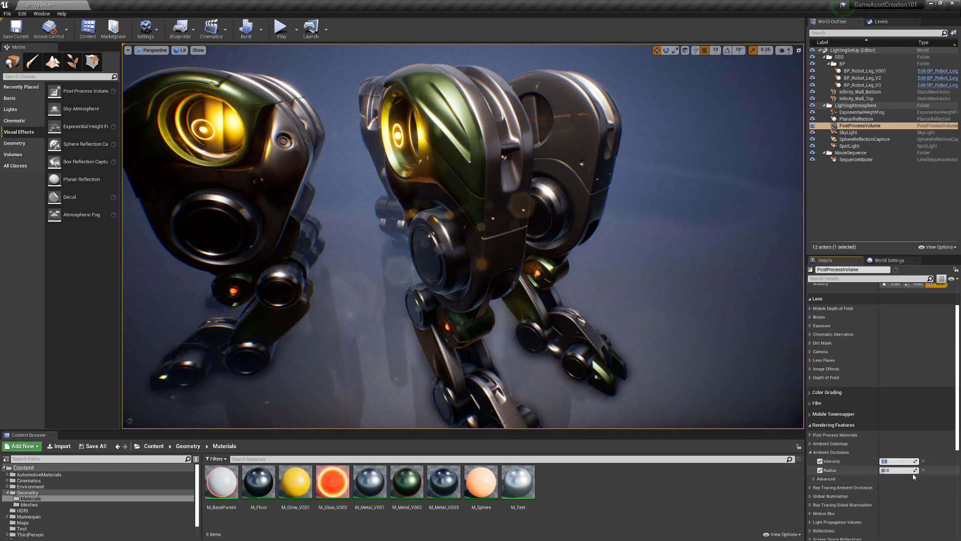
drag(915, 470, 906, 470)
click(906, 470)
click(810, 452)
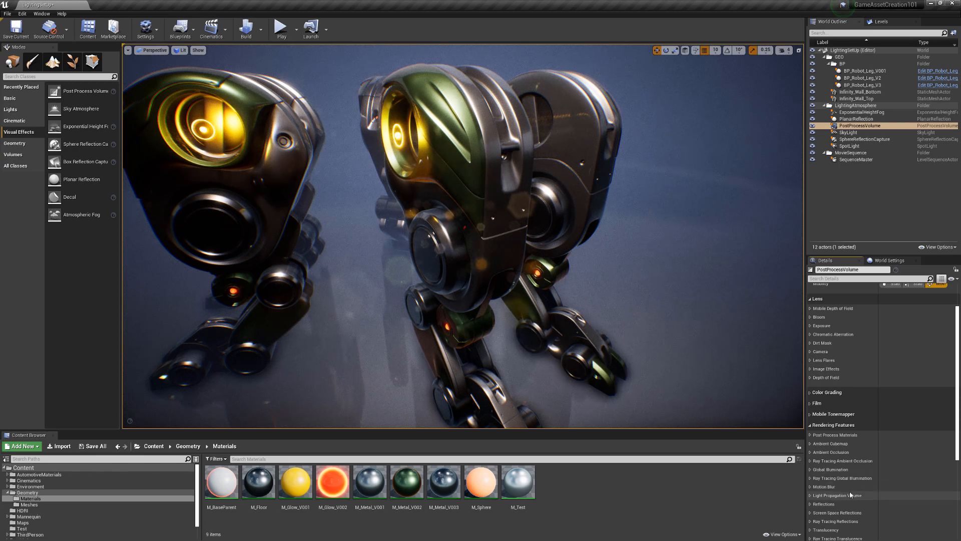
Look over the remaining rendering feature categories and inspect the robot legs from other angles.
scroll(841, 510, down, 2)
scroll(842, 511, down, 1)
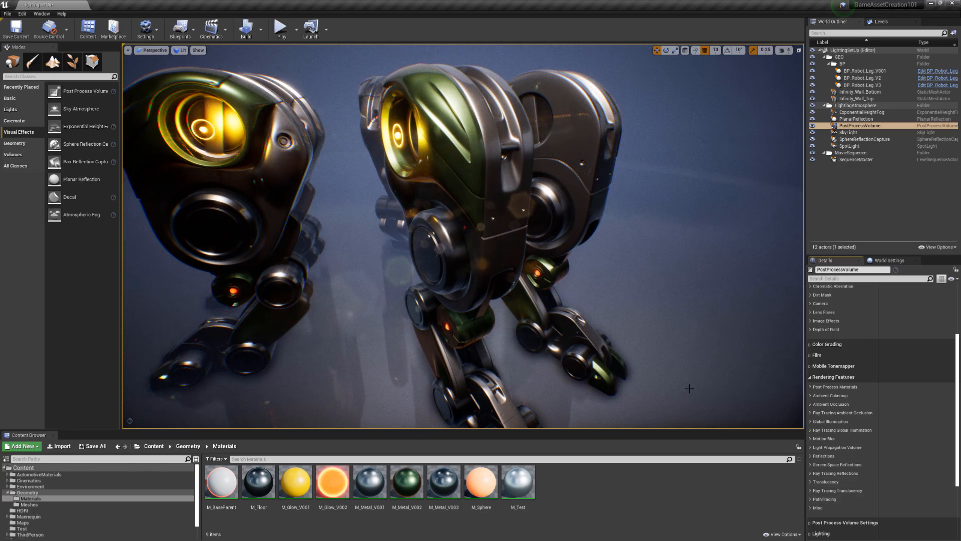
right_drag(689, 389, 659, 352)
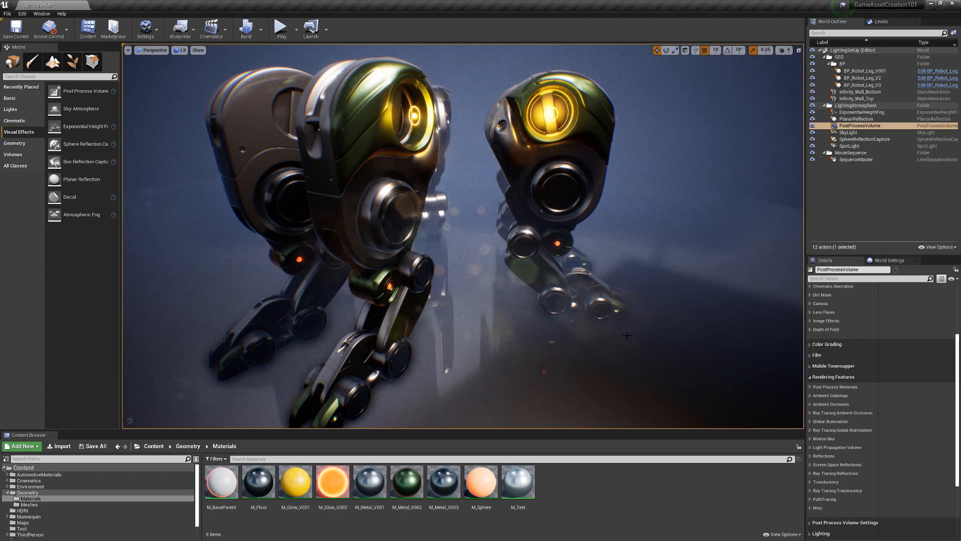
right_drag(628, 335, 697, 325)
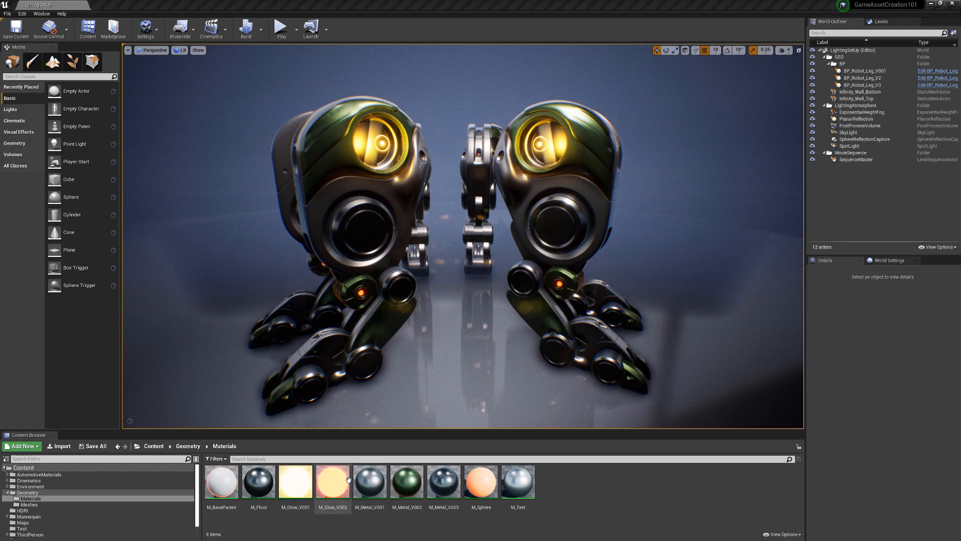
Open the M_Glow_V001 material instance in a narrower window placed so that a robot leg stays visible.
double_click(300, 488)
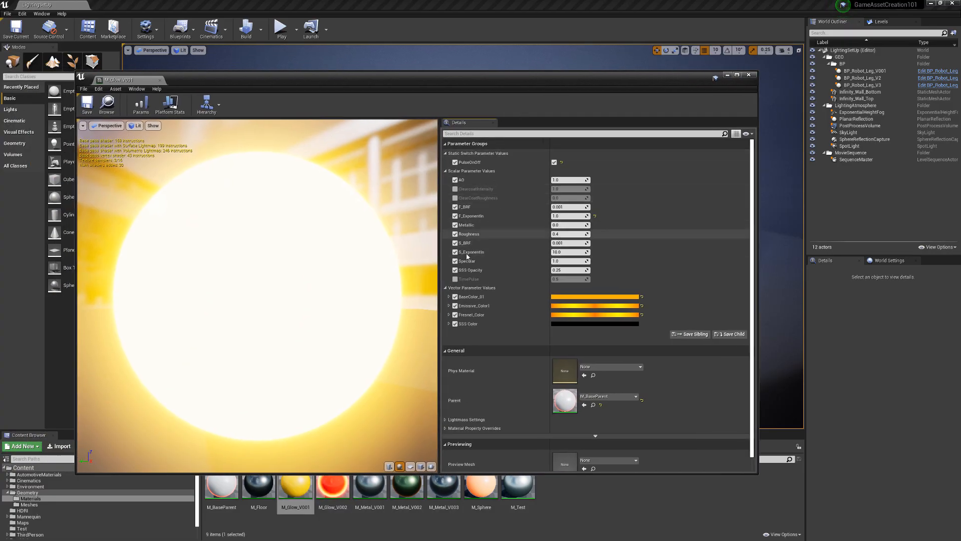
drag(756, 246, 599, 254)
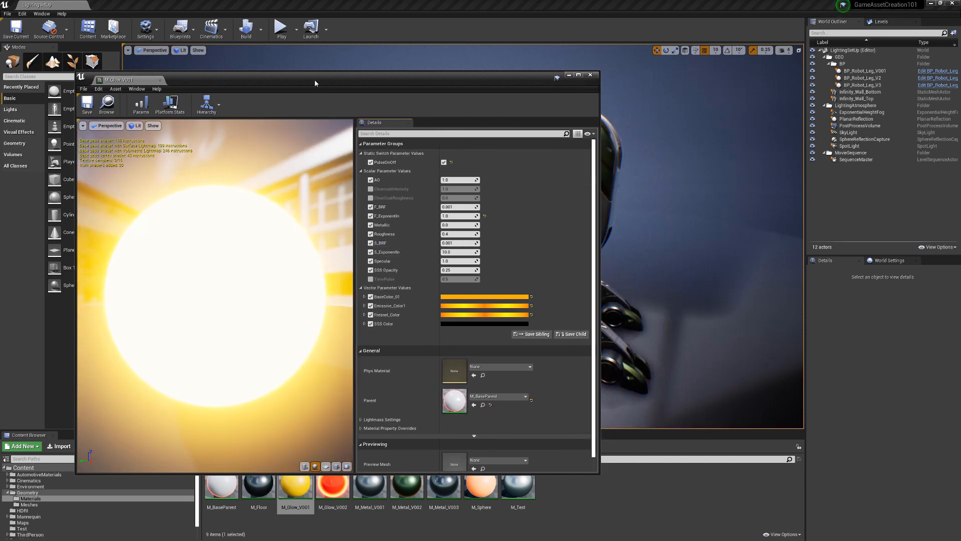
drag(314, 79, 635, 91)
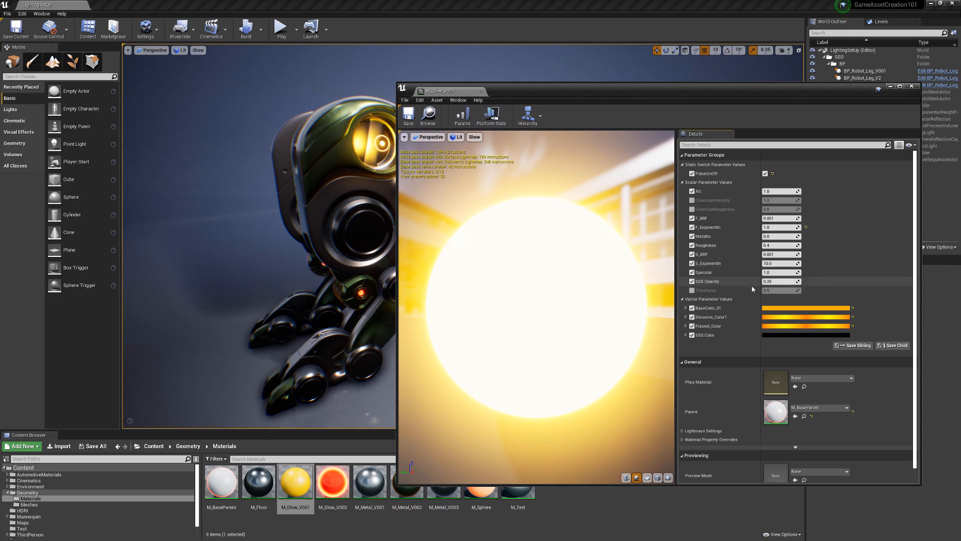
Try cyan and green hues for Emissive_Color1, cancel the color change, and save and close the material instance.
click(787, 319)
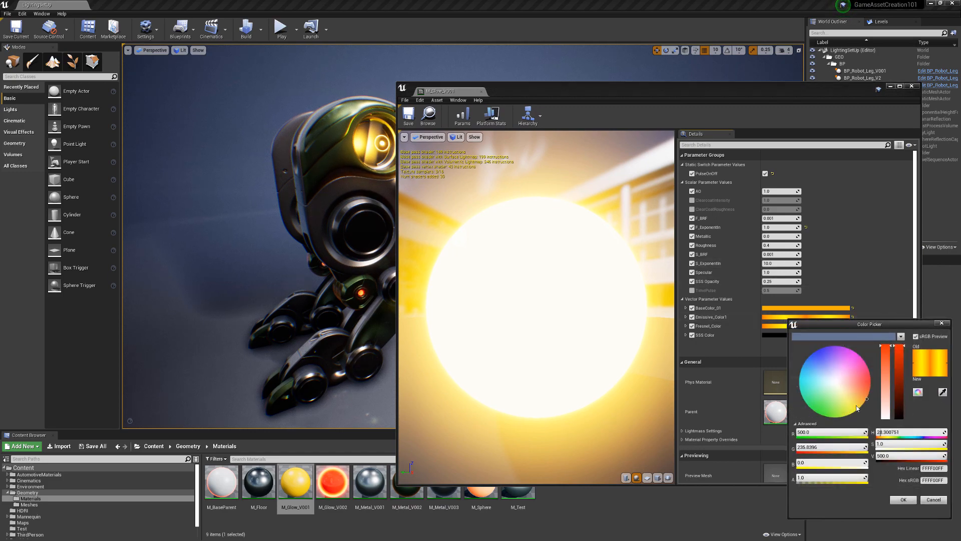
mouse_move(870, 382)
mouse_down()
mouse_move(816, 353)
mouse_move(823, 407)
mouse_move(799, 374)
mouse_up()
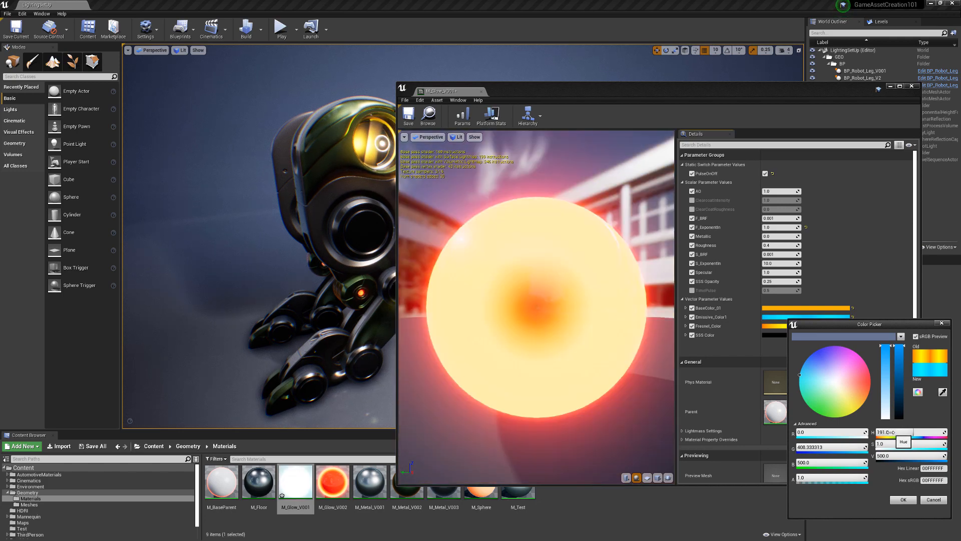
mouse_move(883, 432)
mouse_down()
mouse_move(912, 432)
mouse_move(884, 433)
mouse_up()
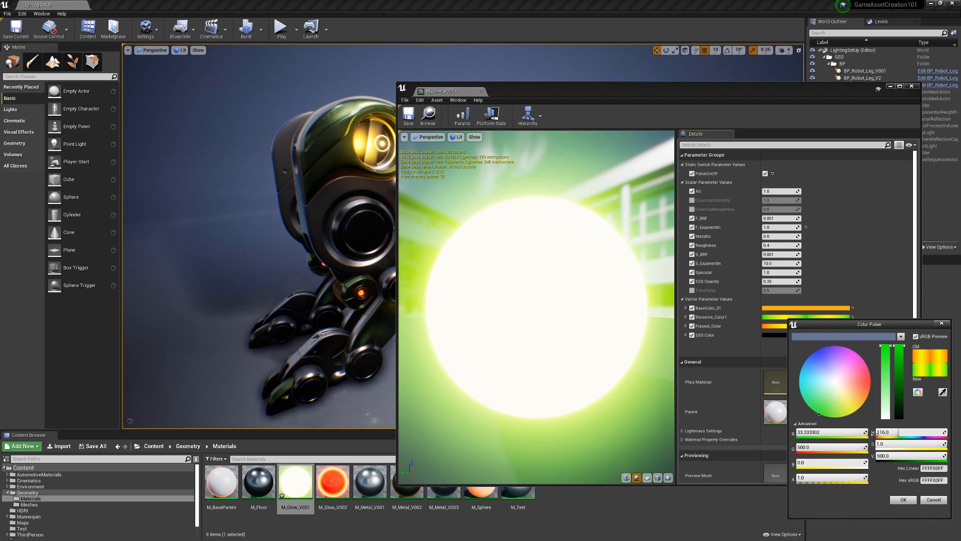
click(934, 499)
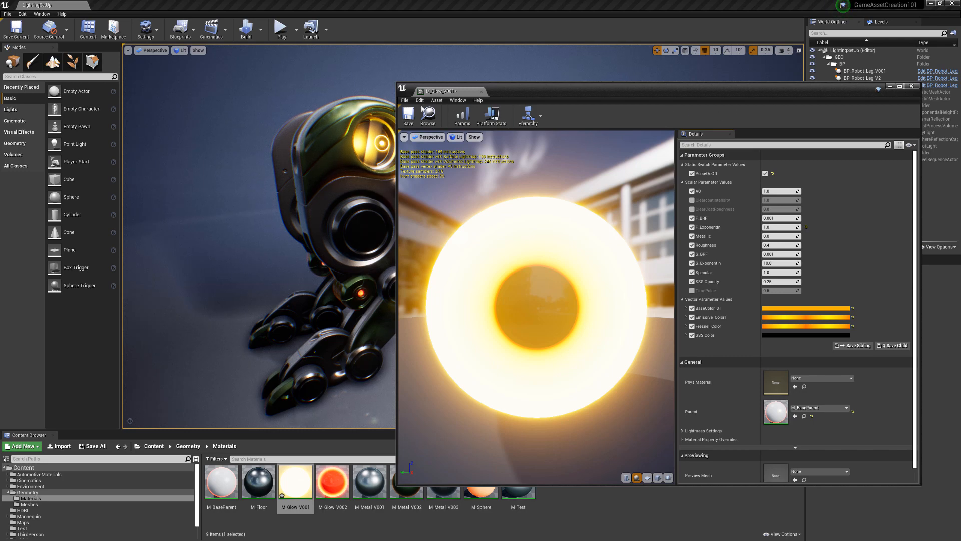
click(408, 115)
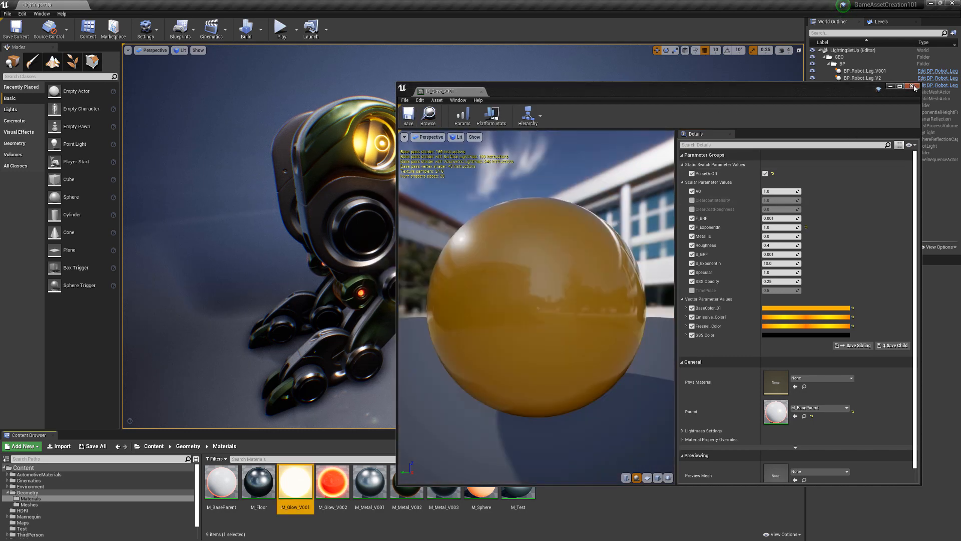
click(911, 86)
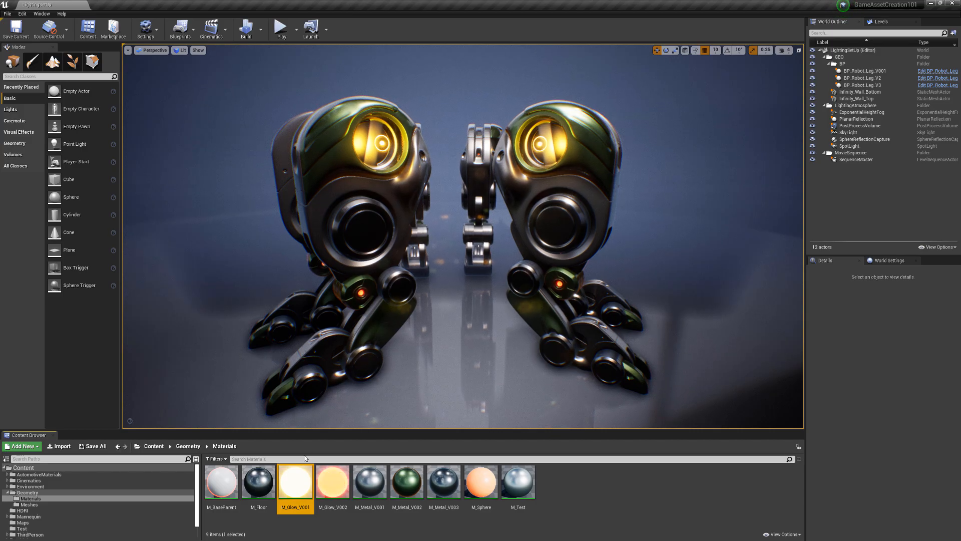
click(222, 486)
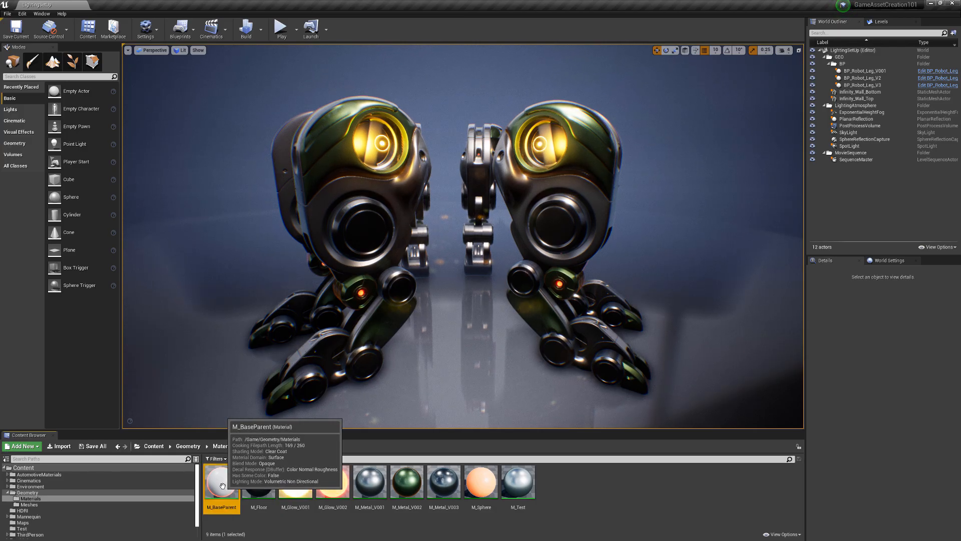
right_click(223, 484)
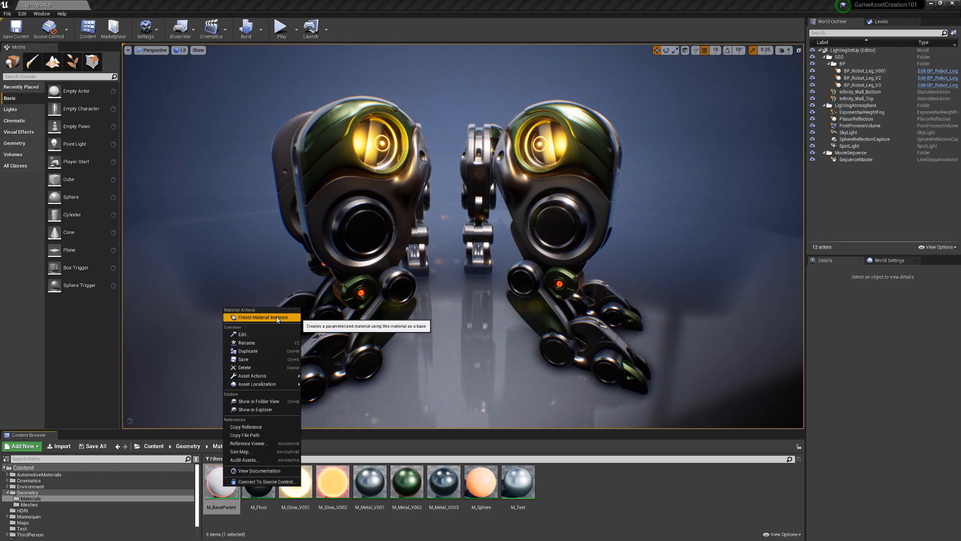
click(631, 499)
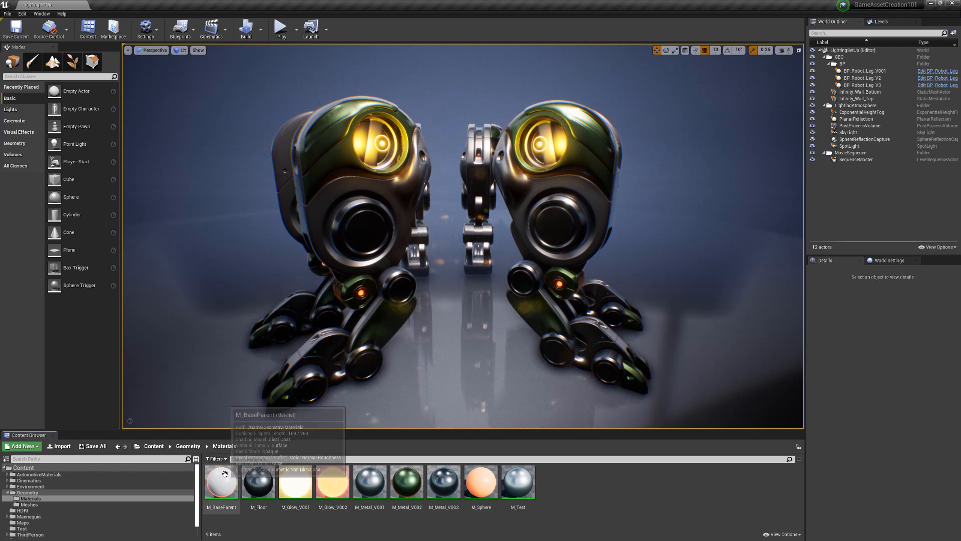
Open the M_BaseParent material in a maximized editor and bring the BaseColor_01 and other parameter nodes into view.
double_click(226, 477)
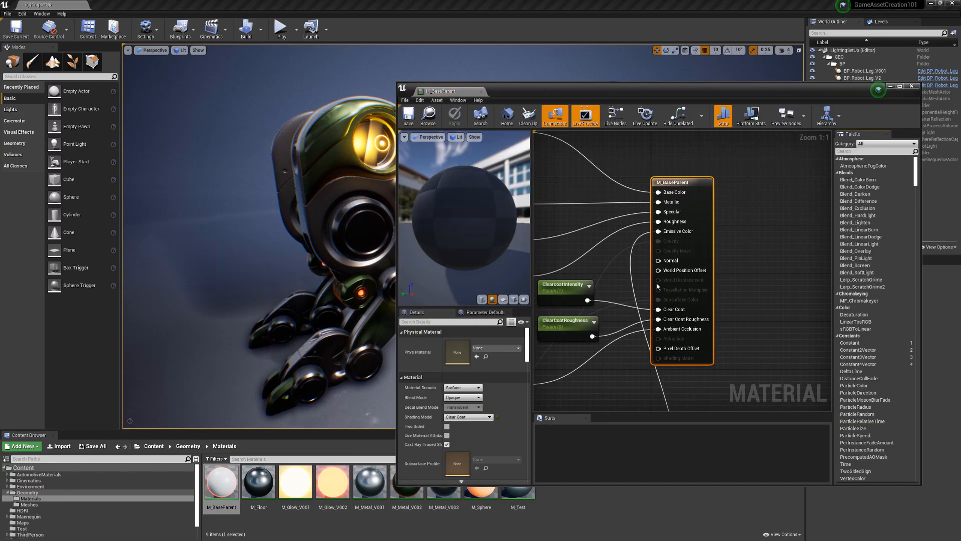
double_click(571, 91)
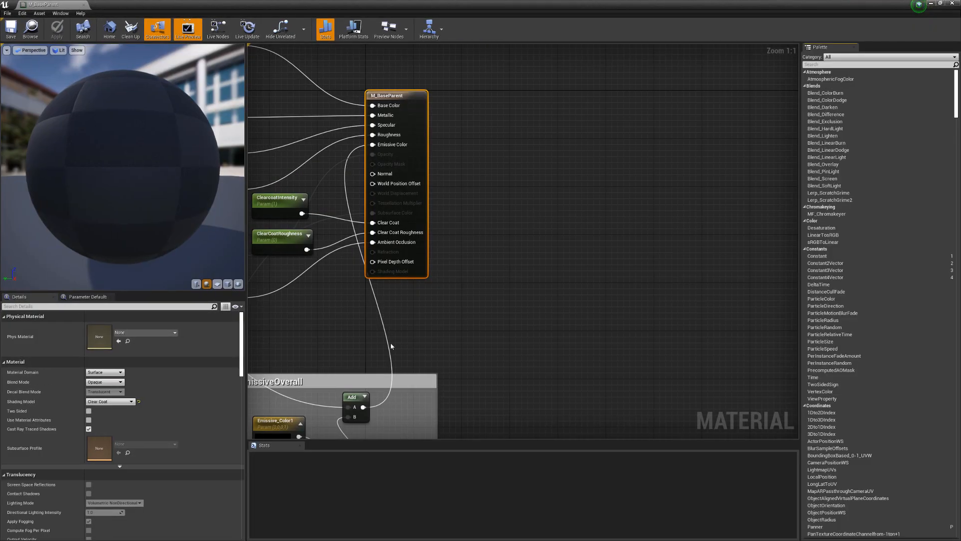
right_drag(385, 335, 540, 363)
right_drag(492, 320, 500, 376)
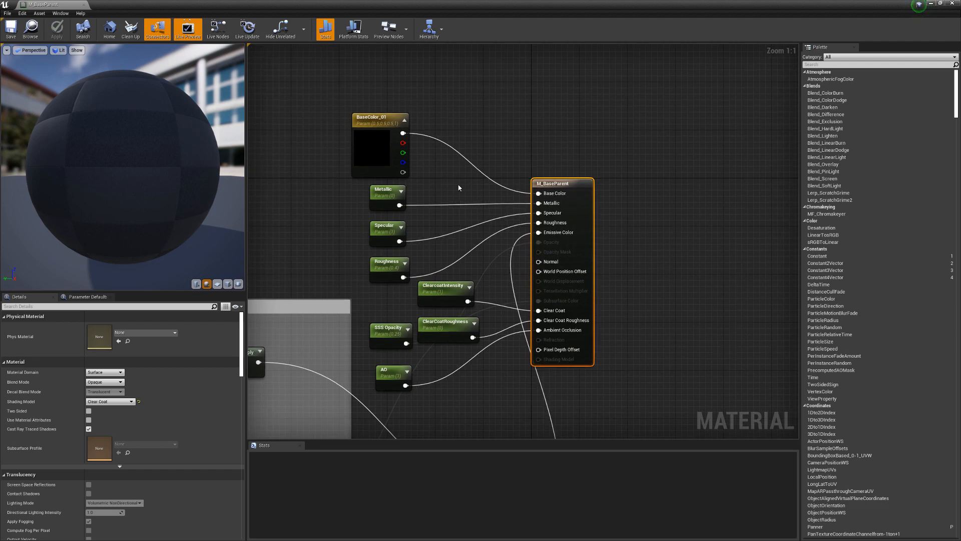
right_drag(437, 166, 452, 213)
right_drag(456, 179, 461, 191)
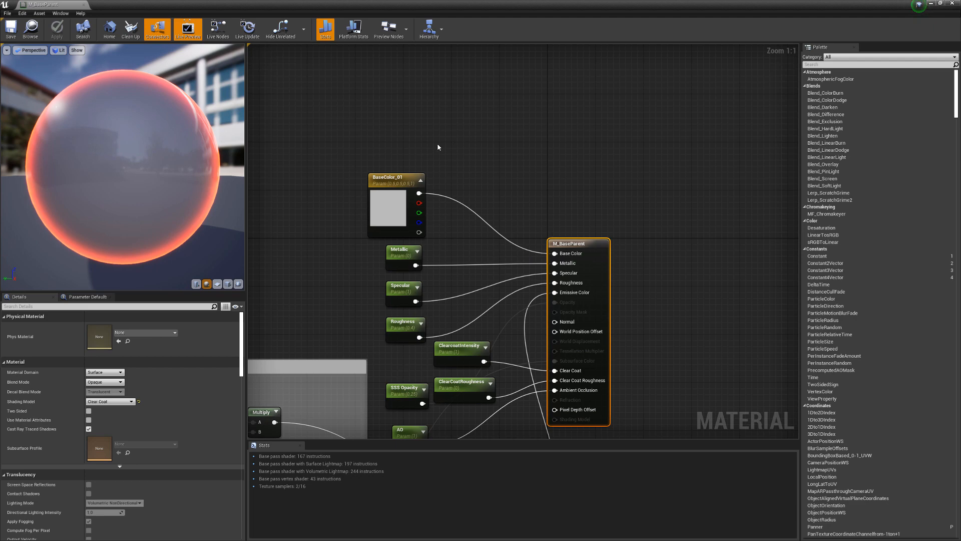
Add a Constant, a Constant2Vector and a Constant3Vector node above BaseColor_01 and line them up in a row.
click(406, 125)
click(476, 132)
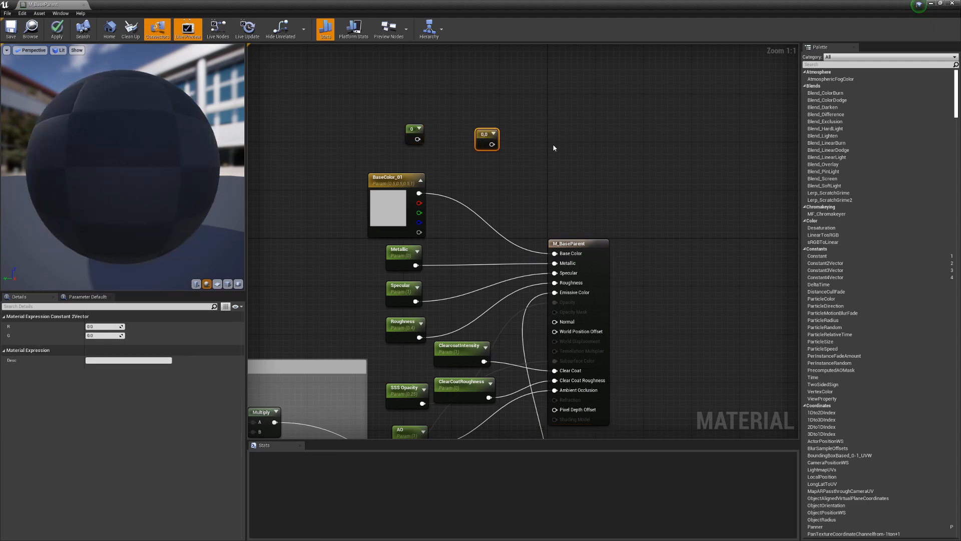
click(567, 145)
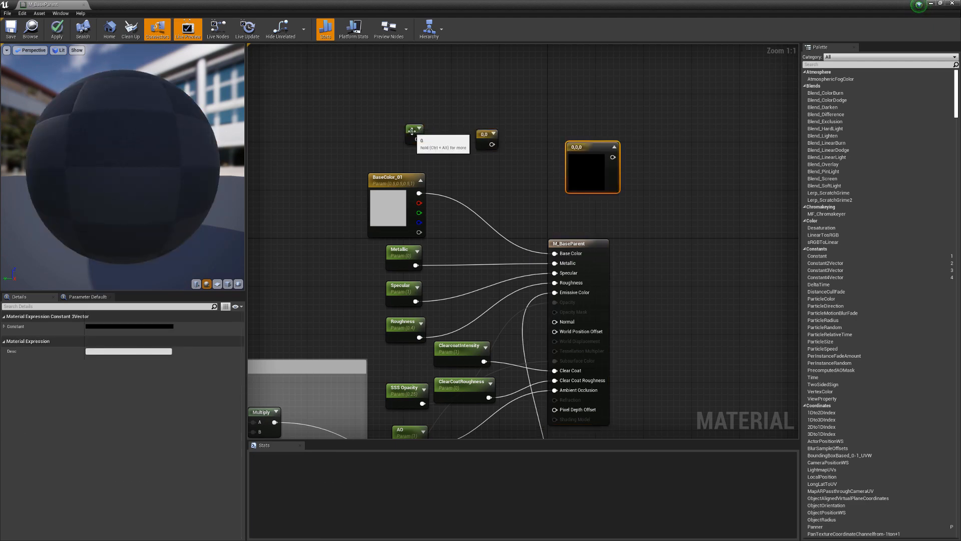
drag(413, 132, 400, 126)
drag(485, 142, 449, 131)
click(585, 149)
drag(586, 149, 497, 129)
Delete the Constant, Constant2Vector and Constant3Vector nodes above BaseColor_01 from the graph.
drag(359, 91, 450, 142)
key(Delete)
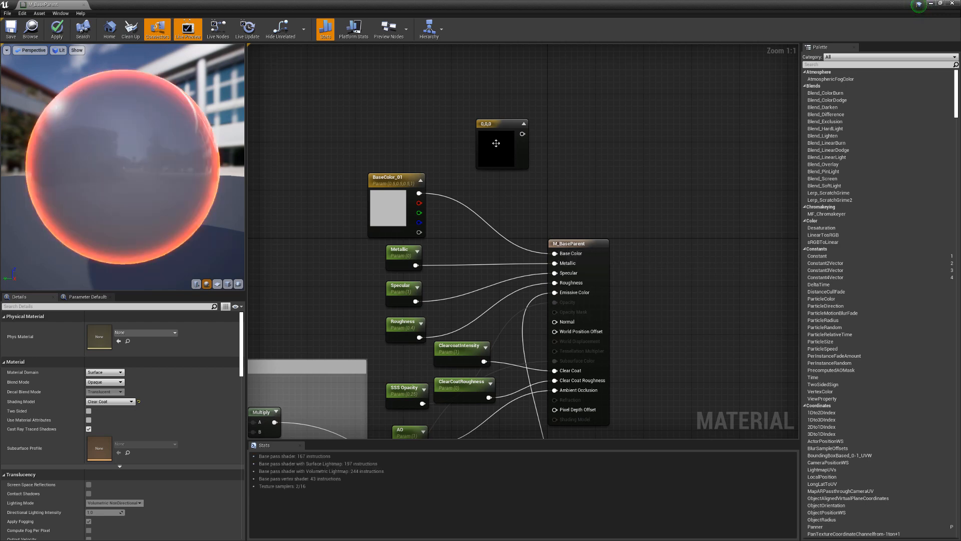
click(497, 146)
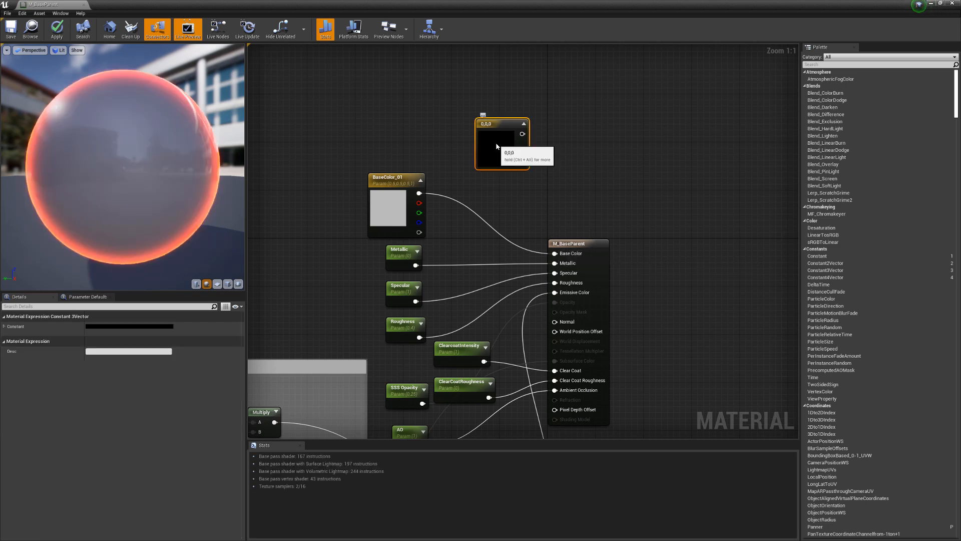
key(Delete)
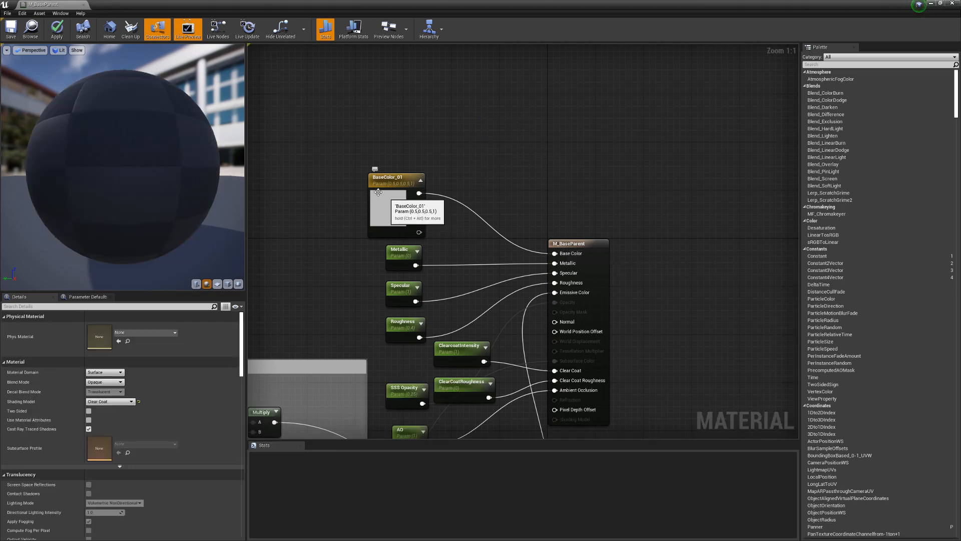
Add a Constant3Vector node above the material output and convert it to a parameter named BaseColor_02.
click(506, 131)
right_click(522, 149)
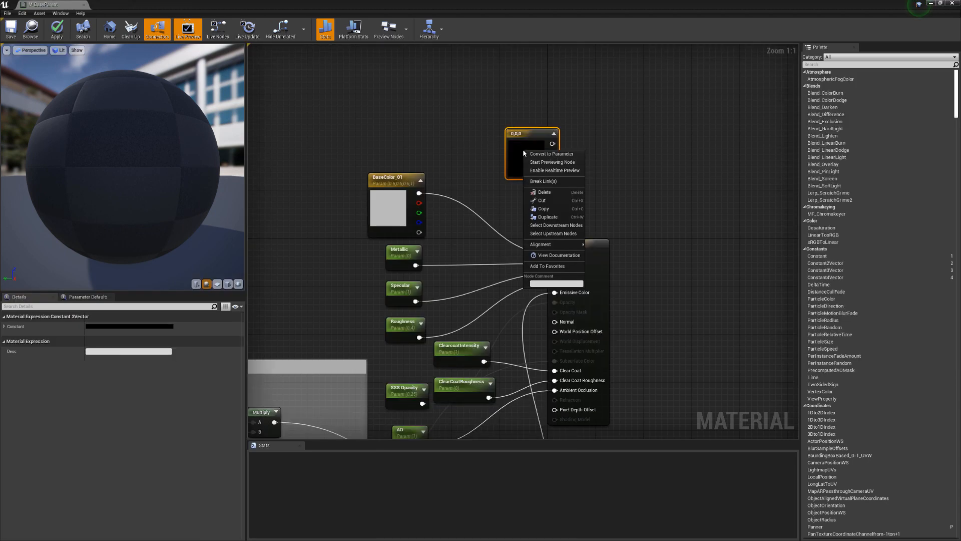
click(558, 155)
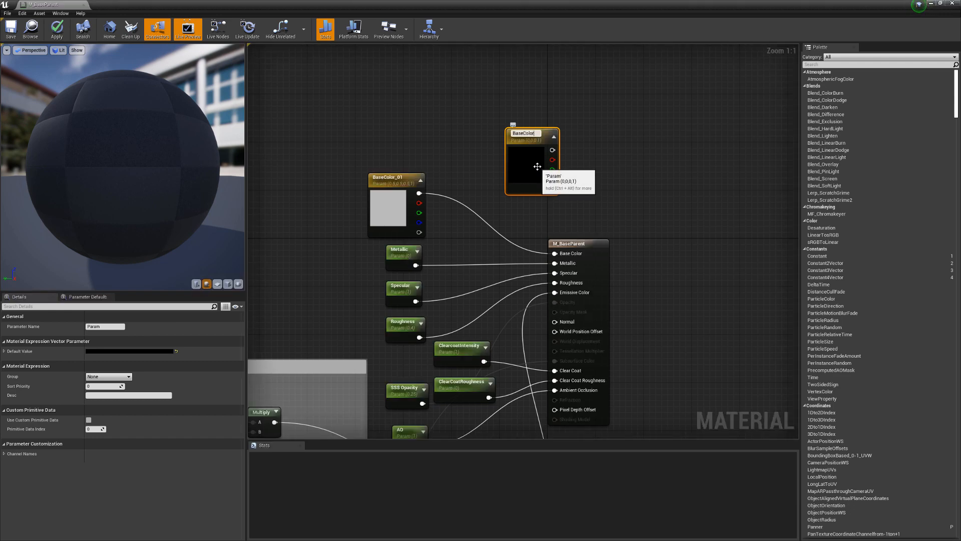
key(Return)
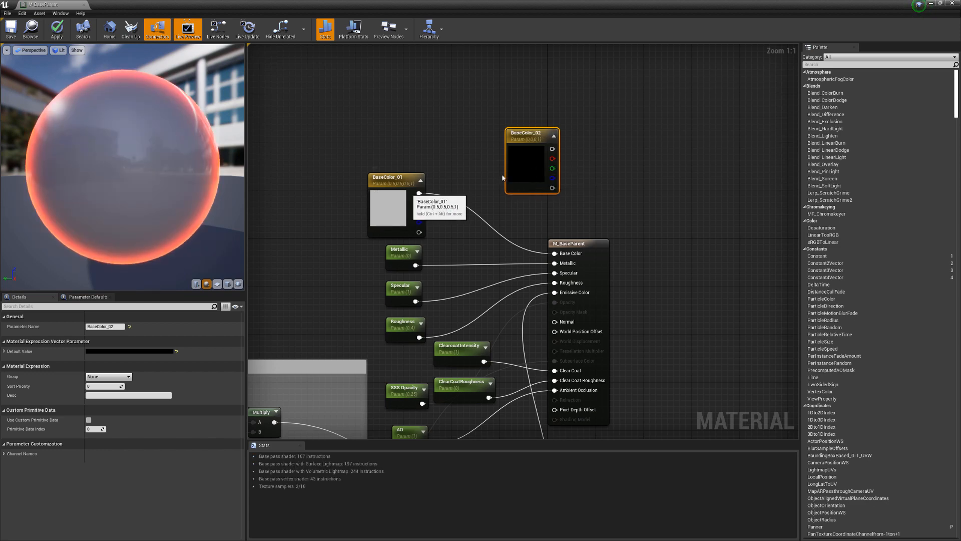
Set BaseColor_02's default colour to a muted red with saturation about 0.83 and value about 0.42, and move the node closer to BaseColor_01.
double_click(525, 163)
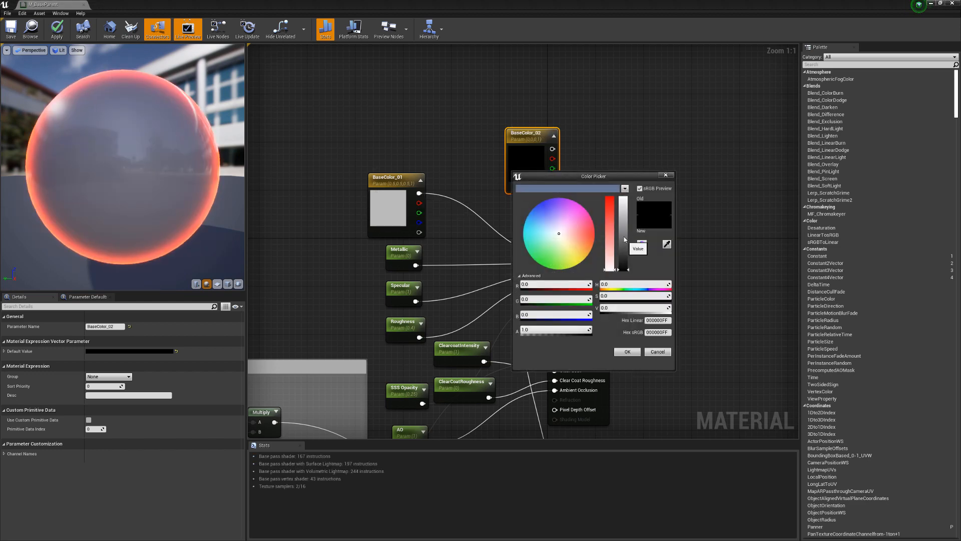
drag(624, 269, 611, 209)
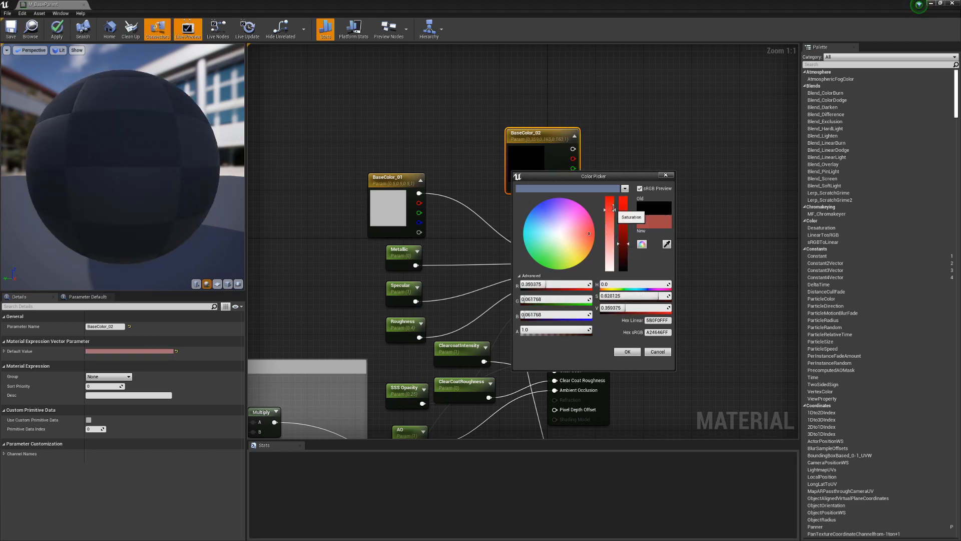
click(627, 352)
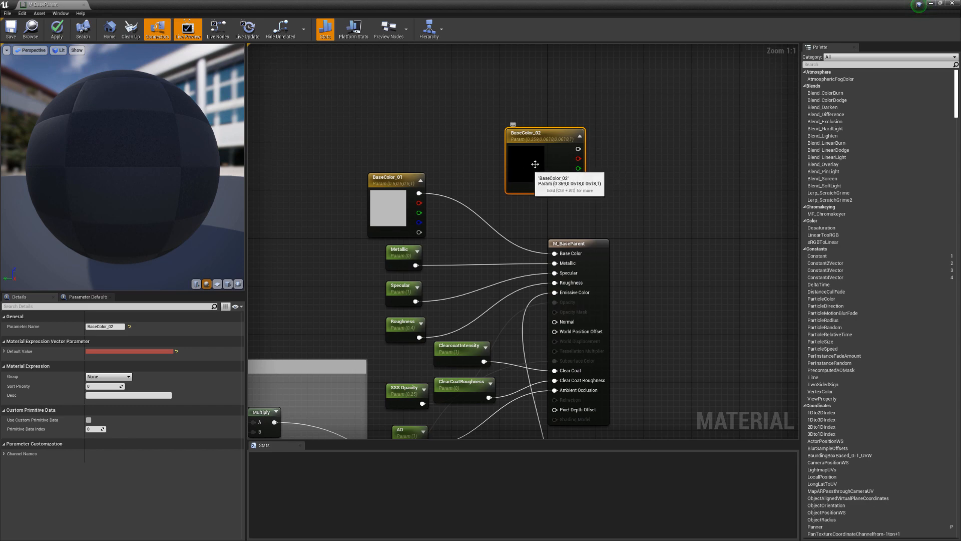
drag(531, 163, 519, 165)
double_click(519, 166)
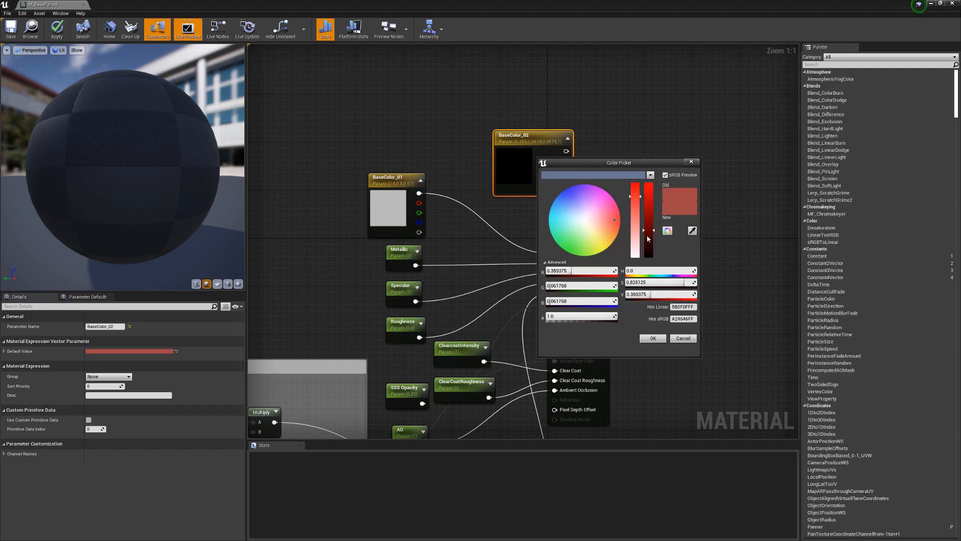
drag(649, 232, 650, 226)
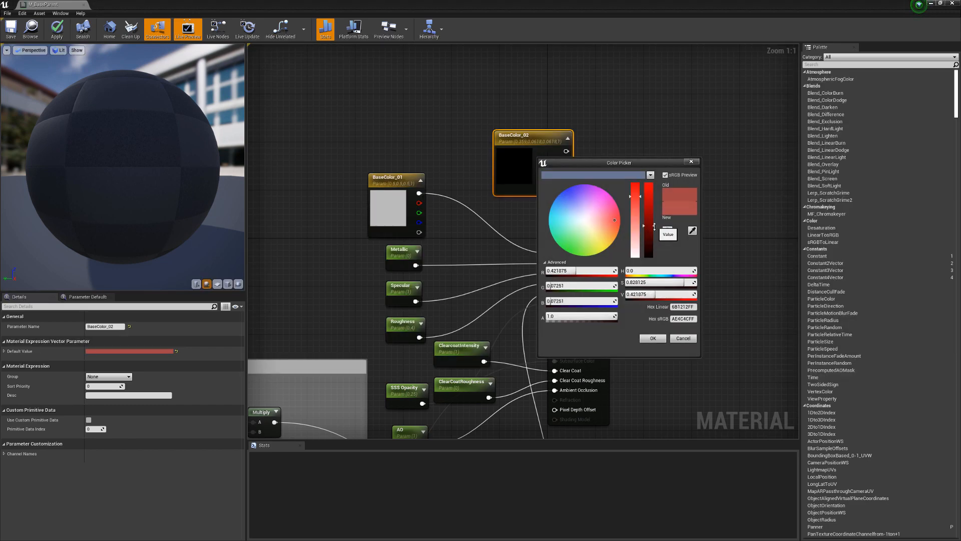
click(652, 338)
click(520, 210)
drag(504, 167, 487, 166)
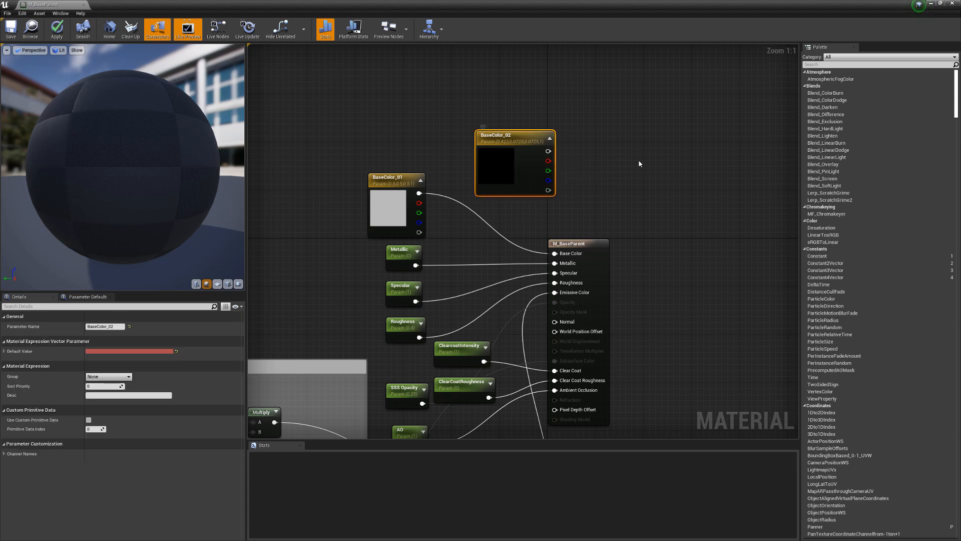
Delete the BaseColor_02 parameter node from the graph.
click(639, 162)
click(507, 169)
key(Delete)
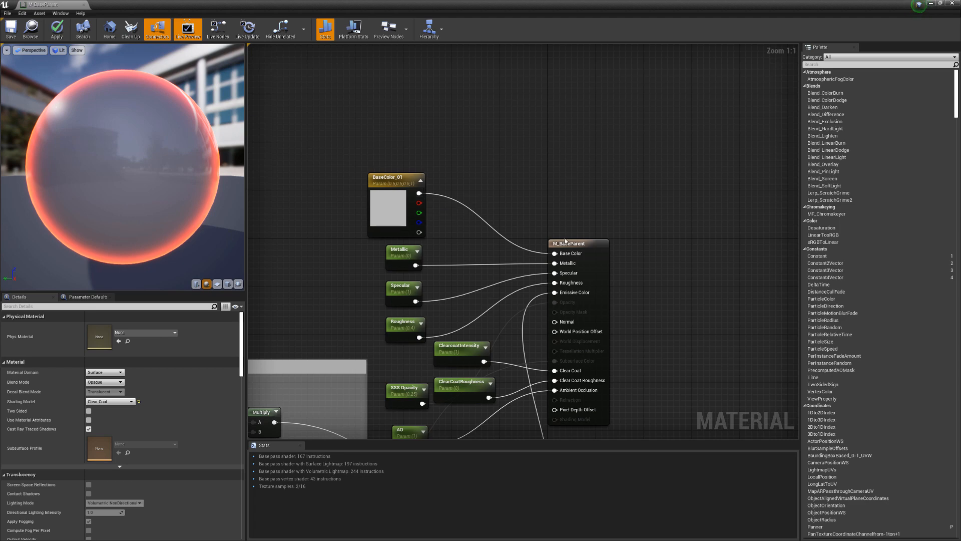
Add a scalar parameter node above the M_BaseParent output node and delete it again.
right_drag(495, 232, 518, 206)
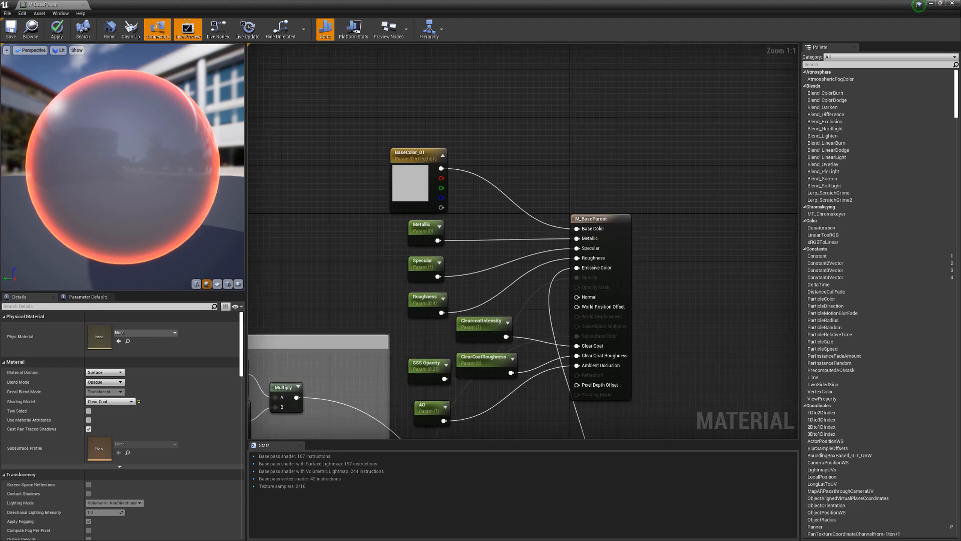
click(533, 152)
text(ssss)
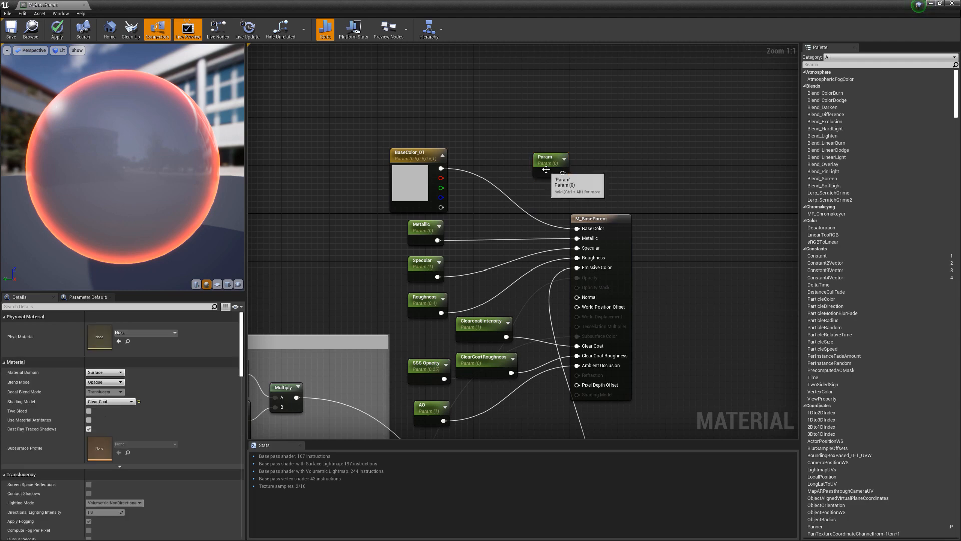
key(Delete)
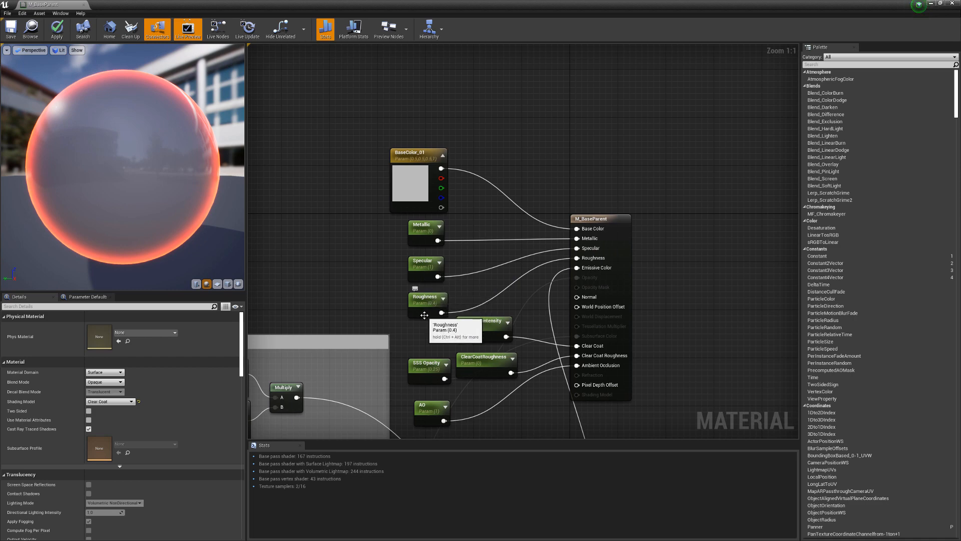
Examine the preview sphere's reflections and the shading models available for the M_BaseParent output node.
right_drag(490, 297, 488, 261)
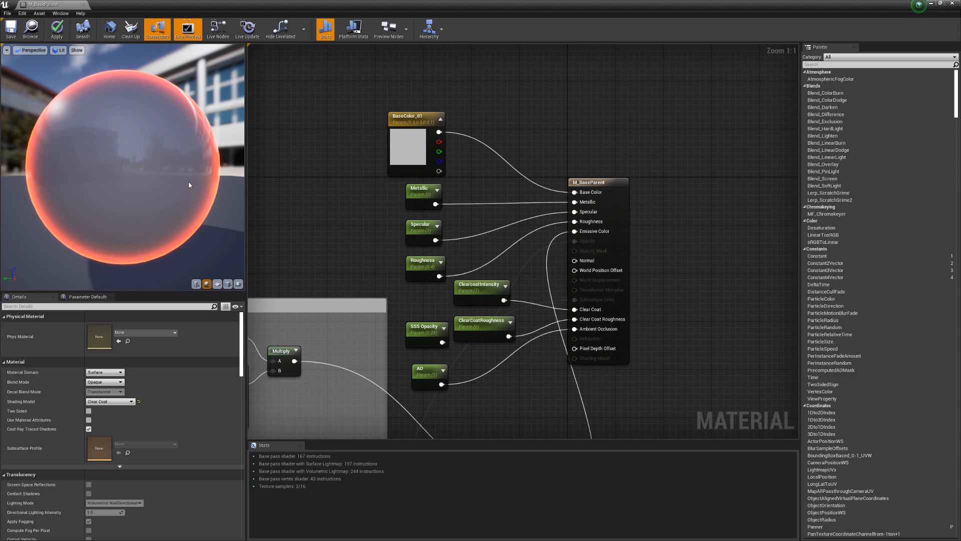
drag(189, 185, 102, 193)
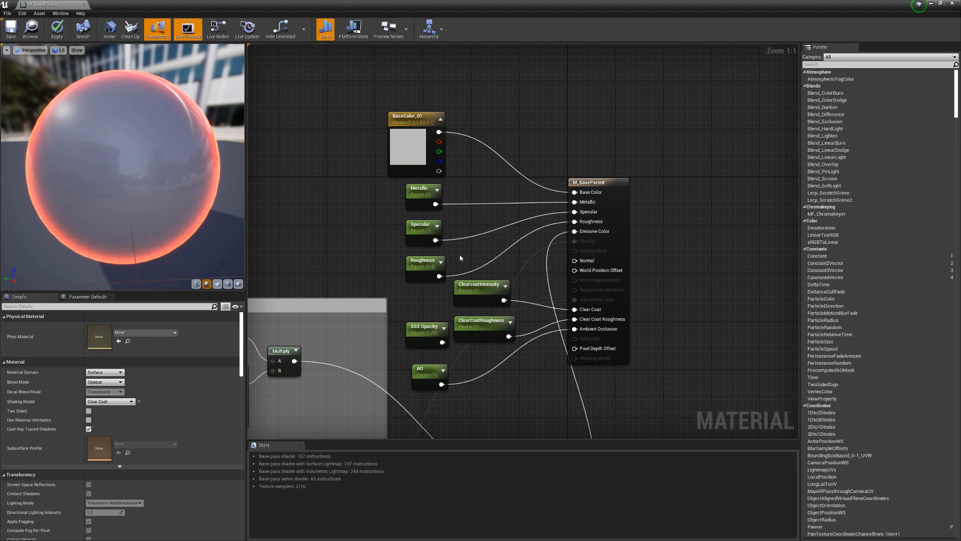
right_drag(469, 266, 539, 246)
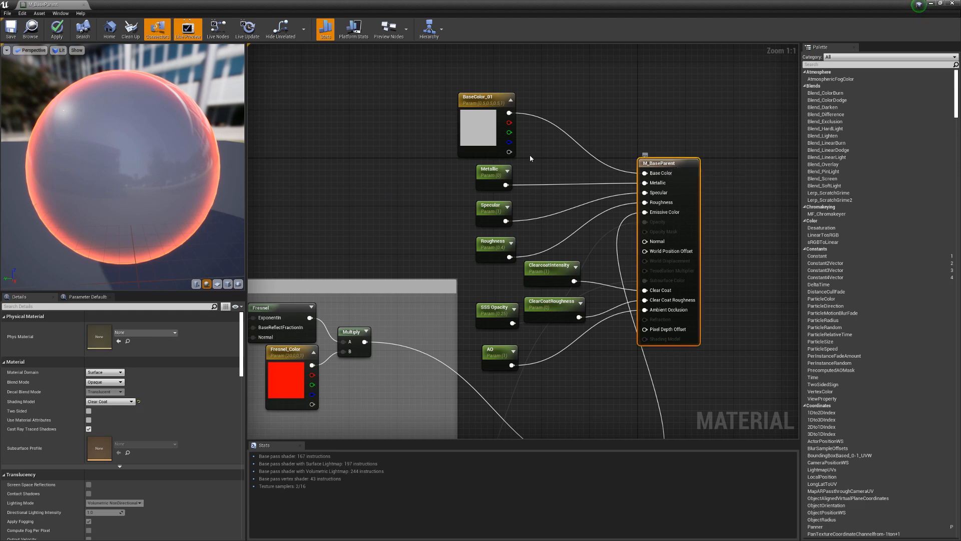
click(490, 140)
click(685, 162)
click(122, 403)
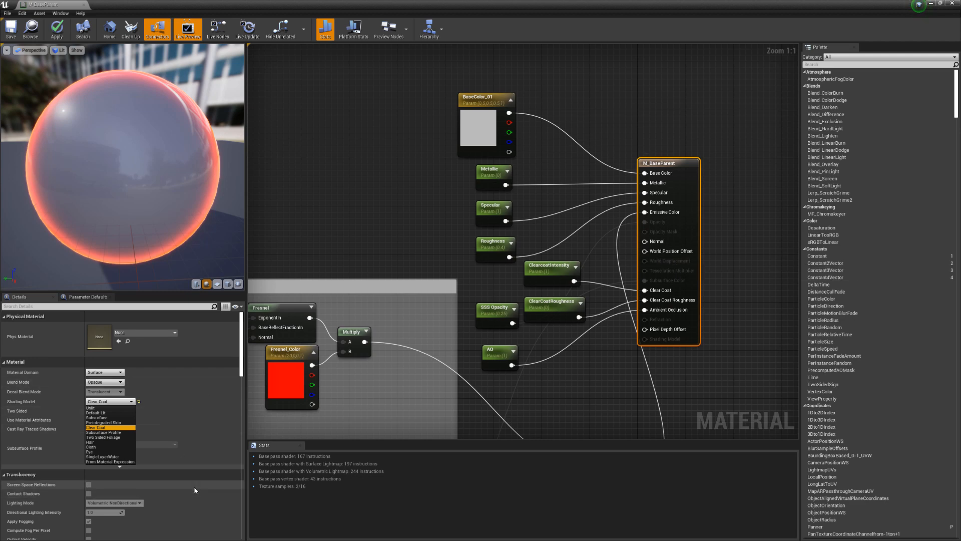
click(201, 475)
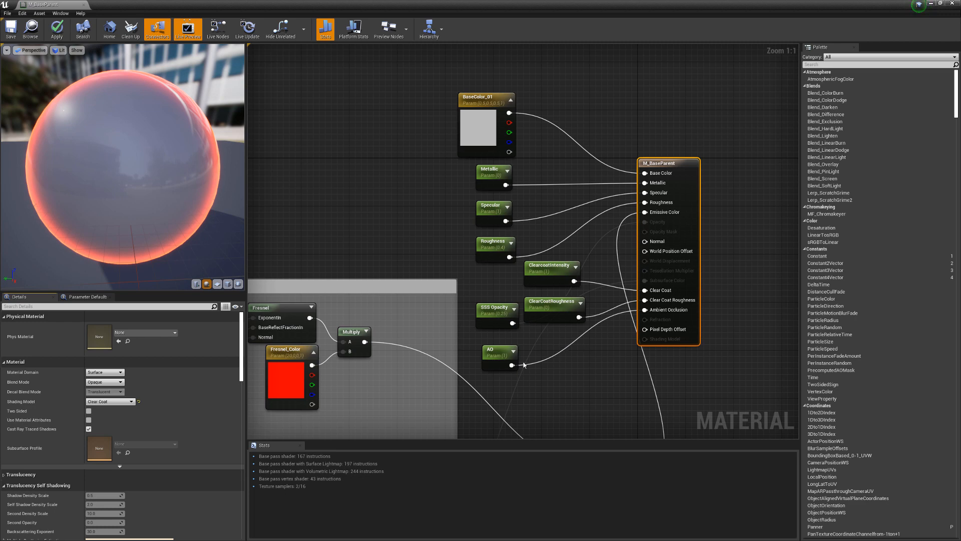
Try the Subsurface shading model to inspect its Opacity and Subsurface Color inputs, and switch back to Clear Coat.
click(117, 401)
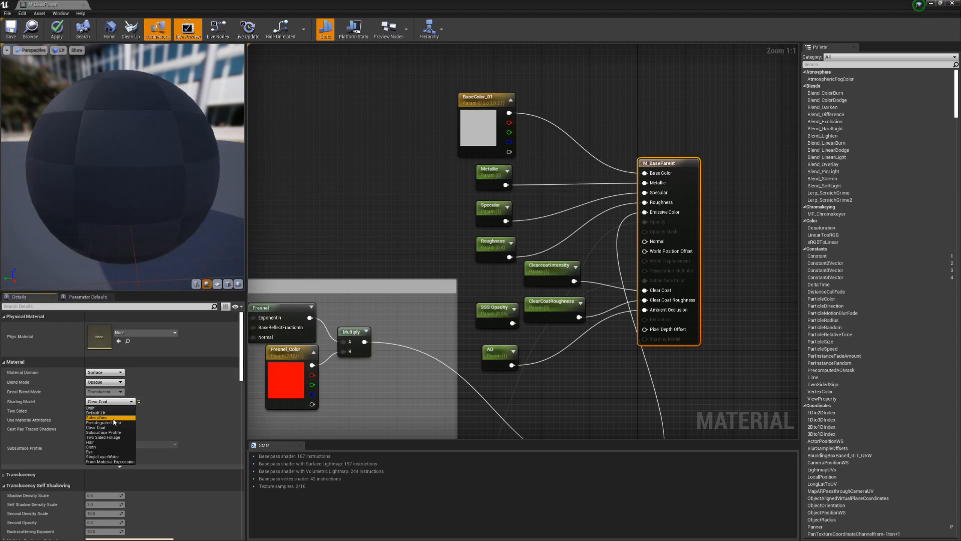
click(97, 418)
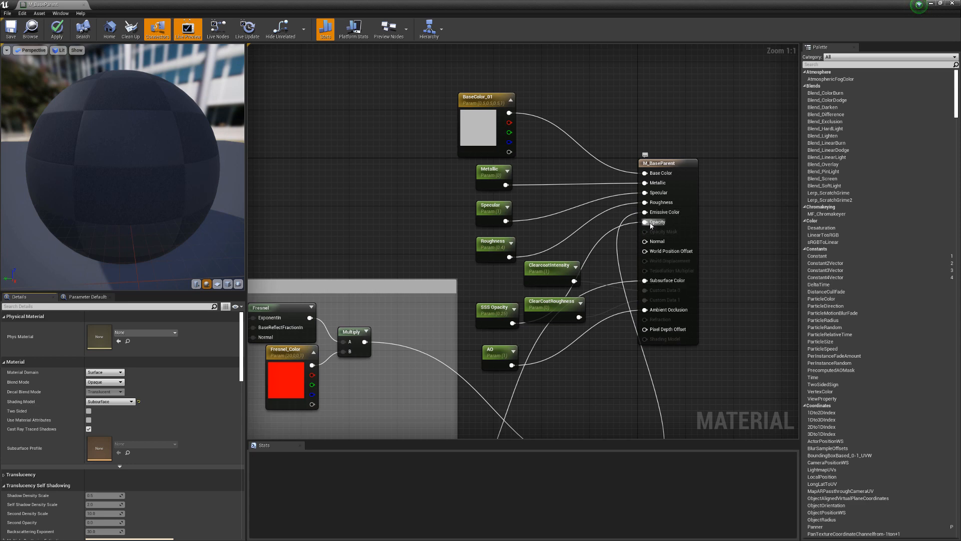
right_drag(597, 412, 601, 341)
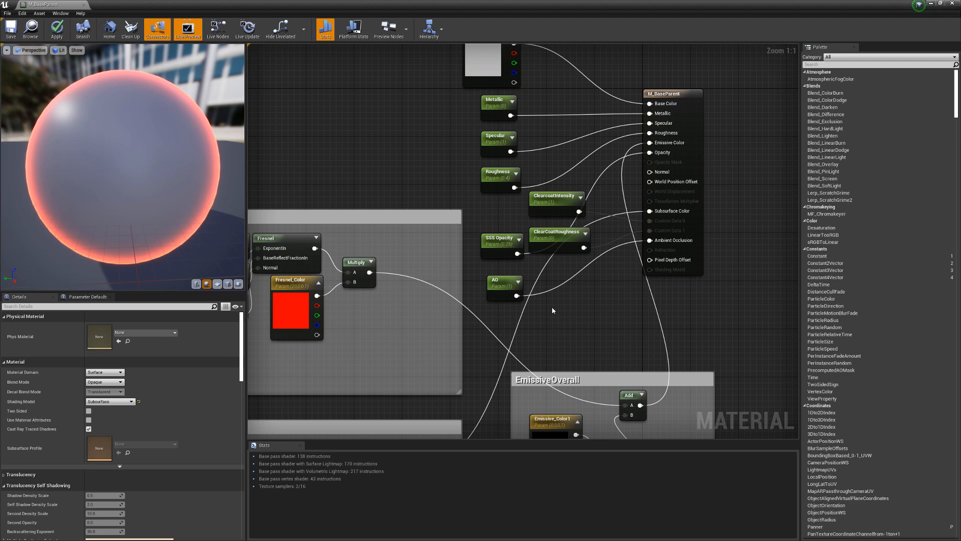
click(120, 402)
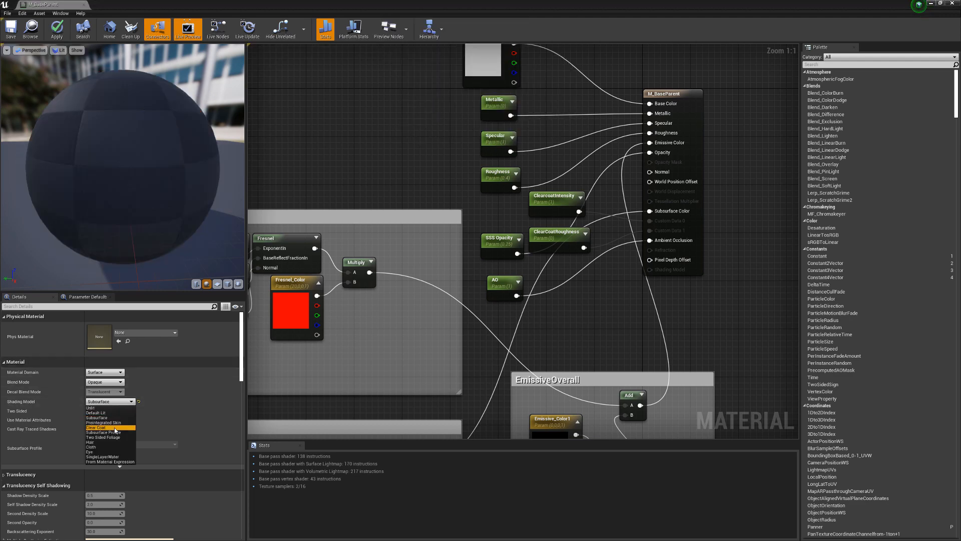
click(114, 428)
Add a Fresnel node from the Utility category in the empty area above the Fresnel comment group.
right_drag(554, 335, 657, 343)
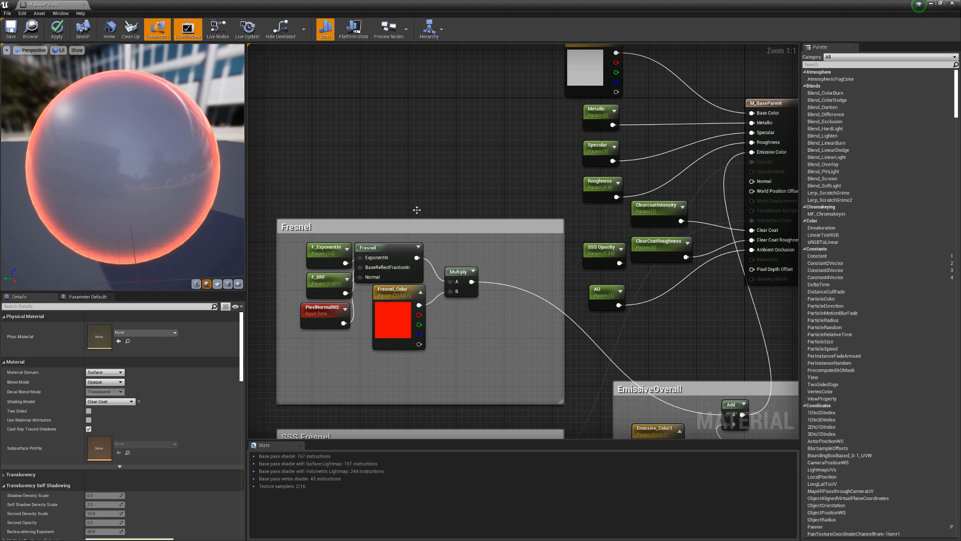
right_click(358, 161)
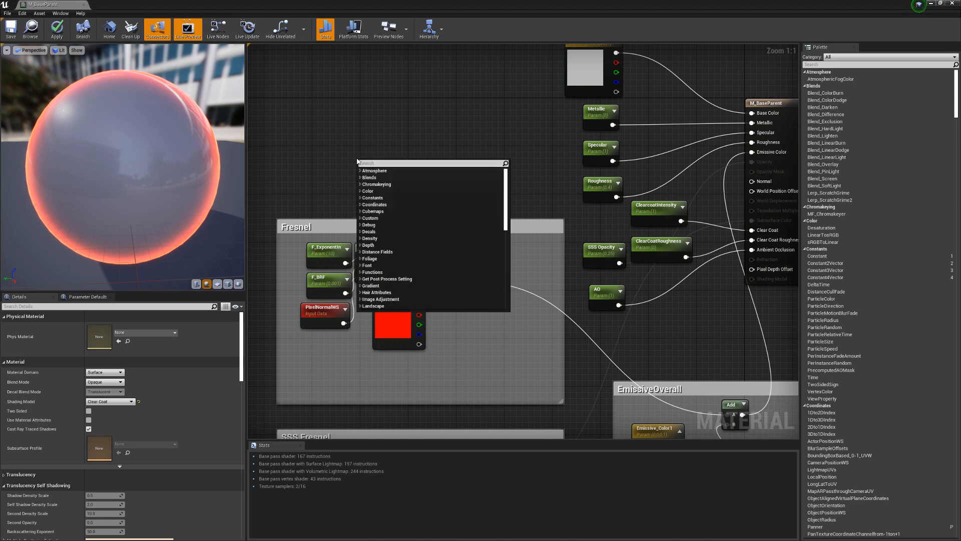
text(fres)
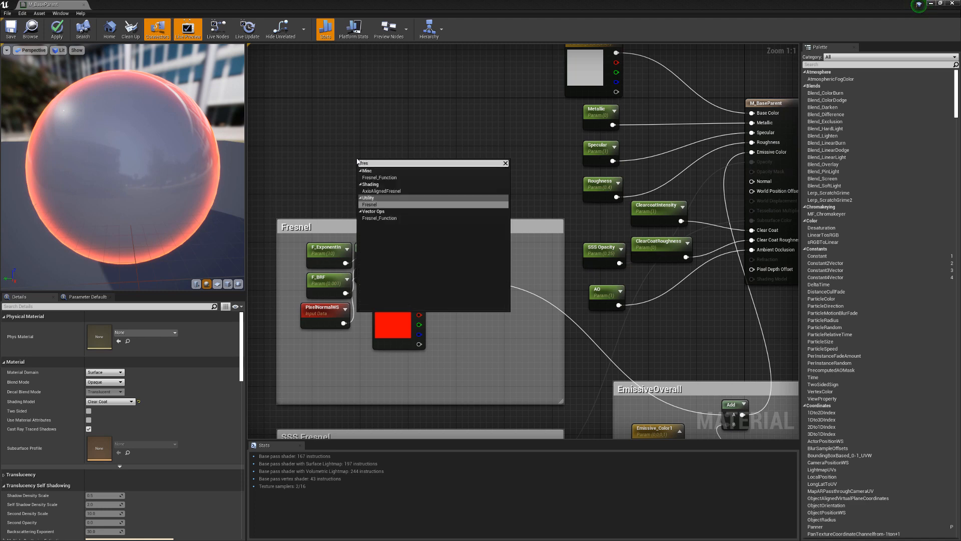
click(388, 204)
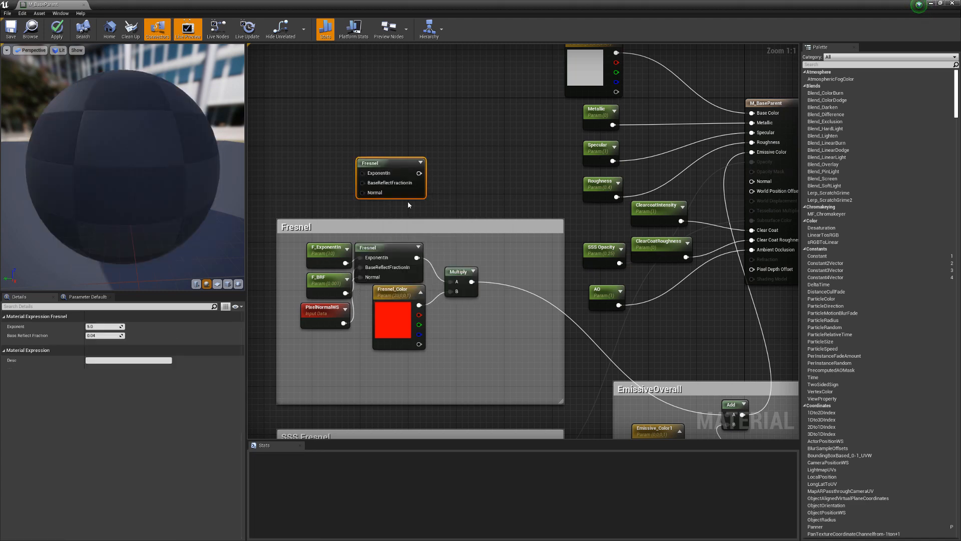
drag(399, 160, 439, 143)
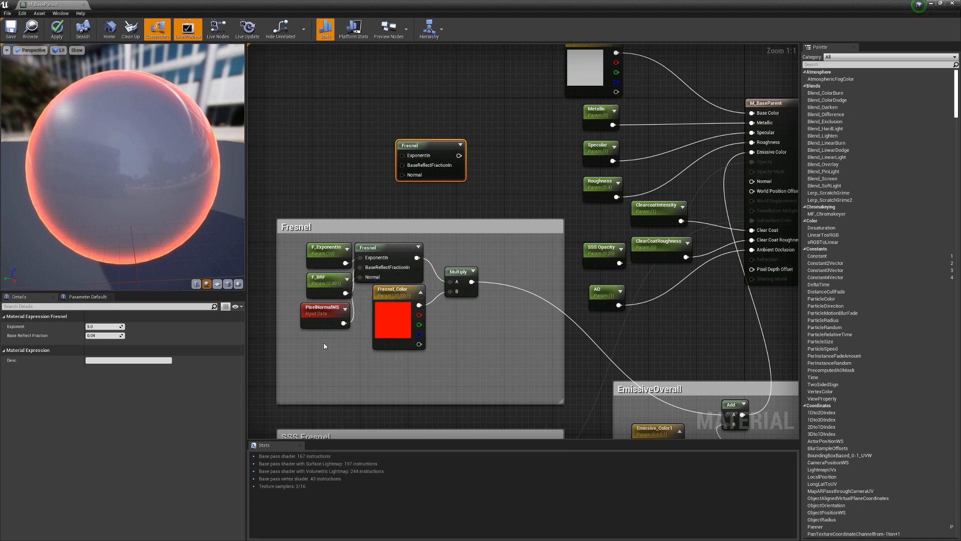
Add a PixelNormalWS node beside the new Fresnel node's Normal input.
right_click(312, 157)
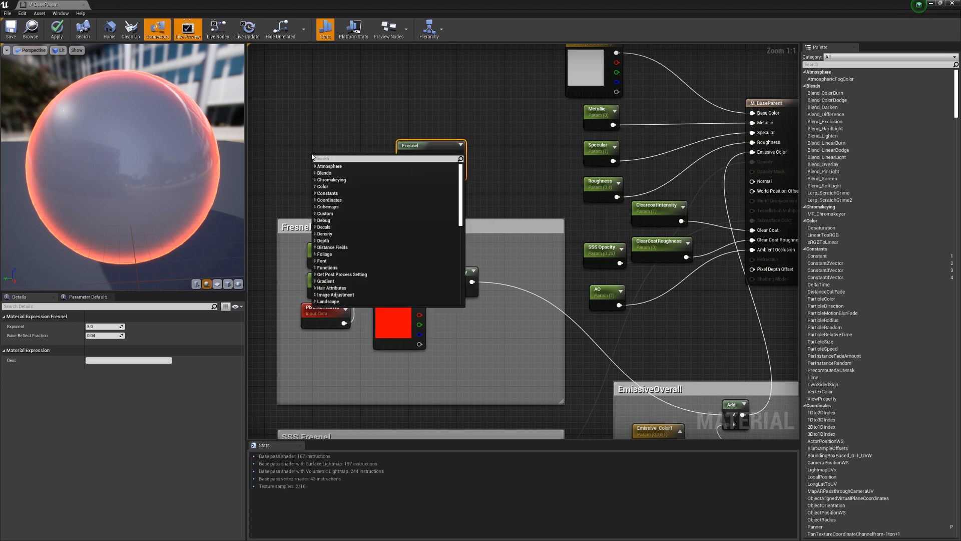
text(tange)
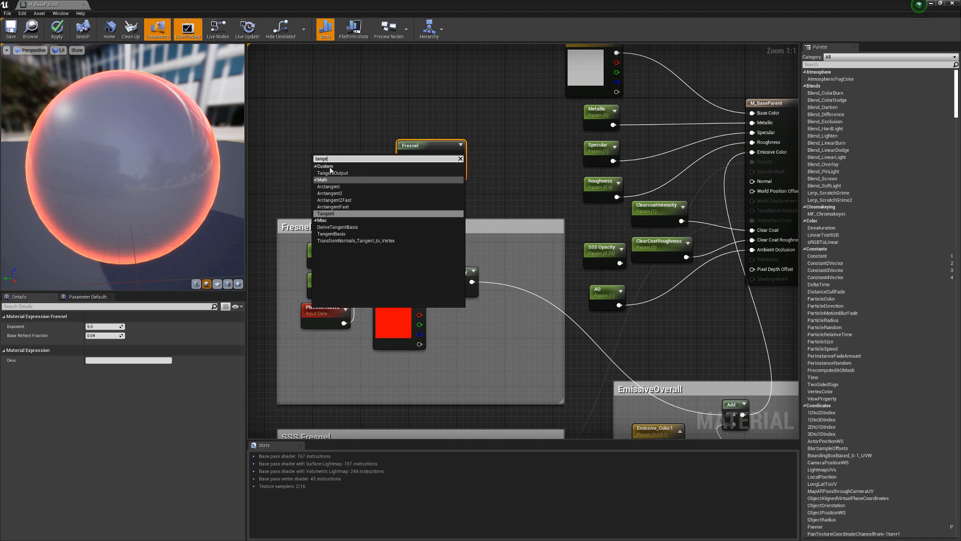
drag(331, 159, 301, 155)
text(normal)
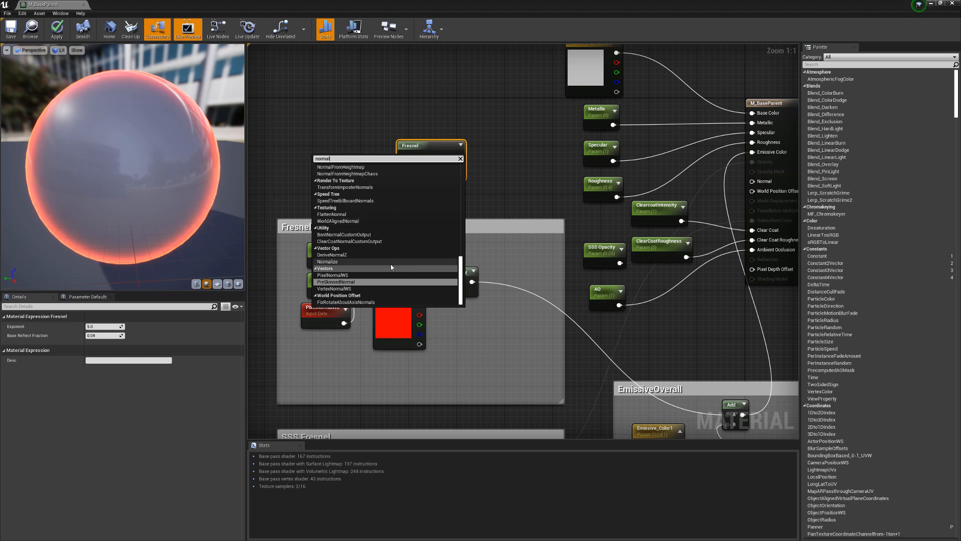
click(345, 276)
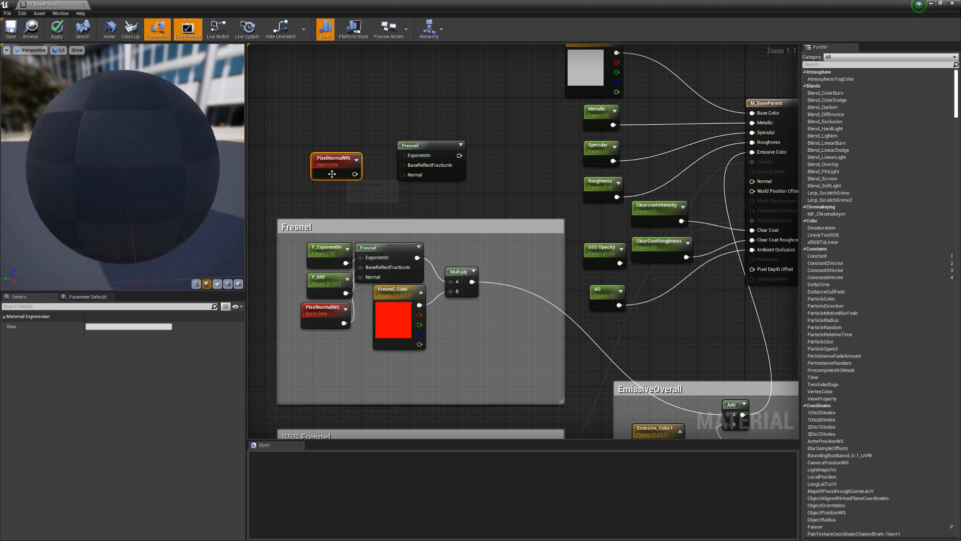
drag(335, 181, 329, 193)
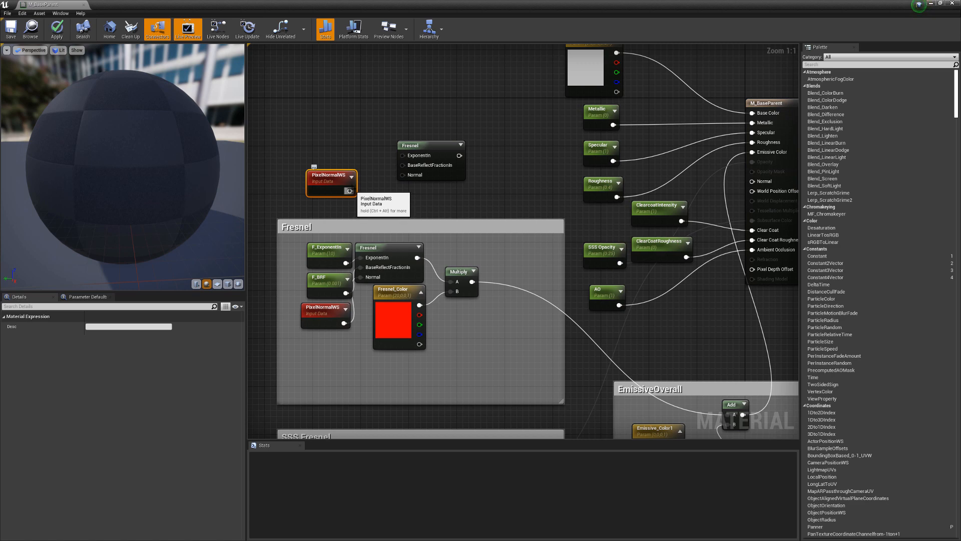
Delete the PixelNormalWS and Fresnel nodes that sit above the Fresnel comment group.
key(Delete)
click(428, 153)
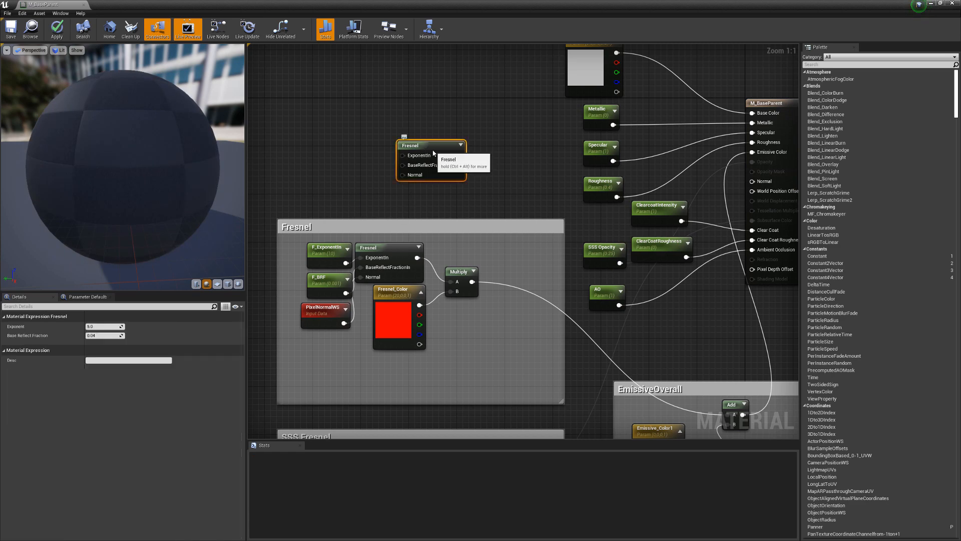
key(Delete)
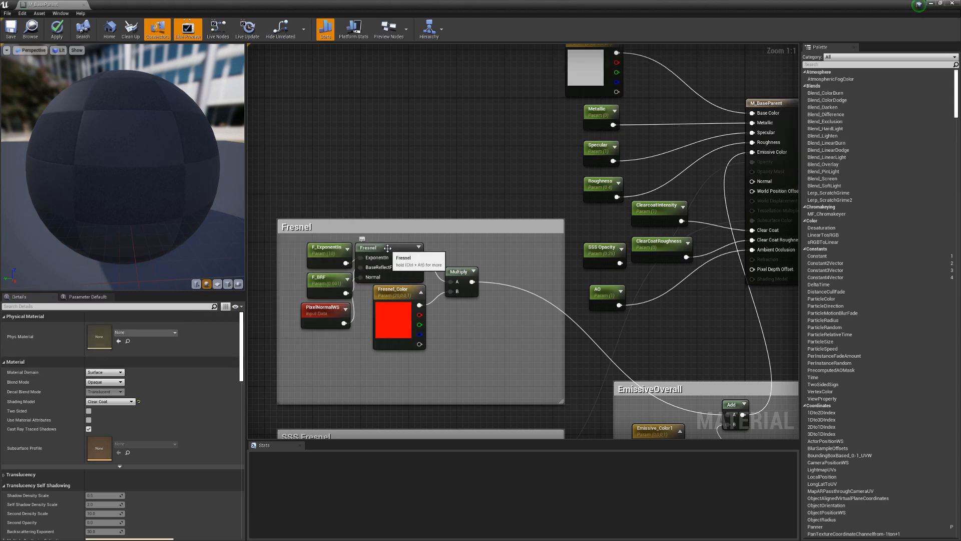
Preview the output of the Fresnel node inside the Fresnel comment group on the preview sphere.
click(394, 249)
right_click(394, 250)
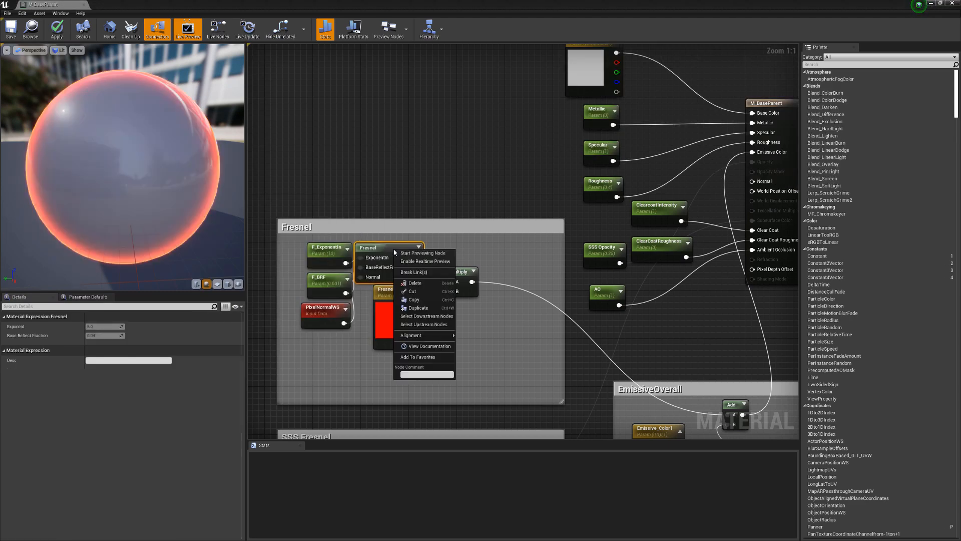
click(426, 252)
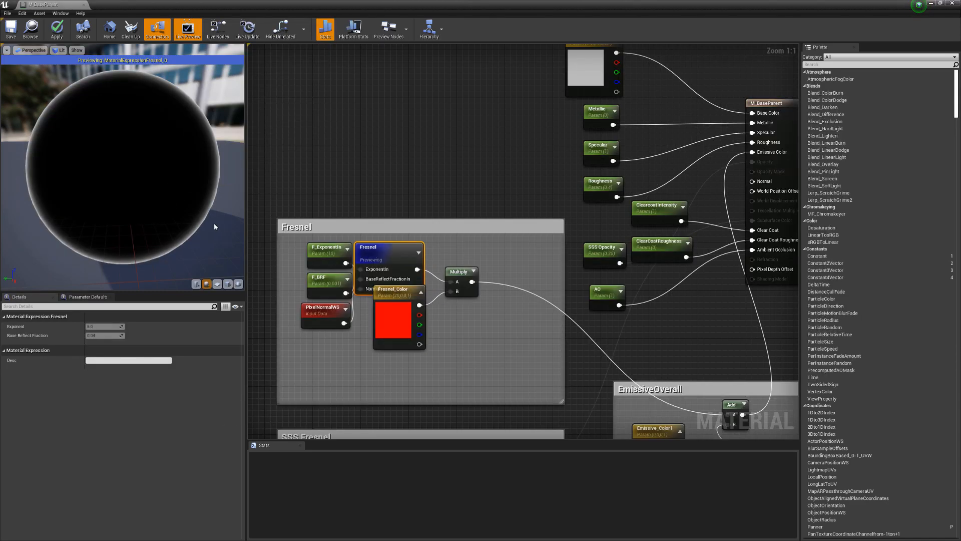
drag(214, 227, 217, 223)
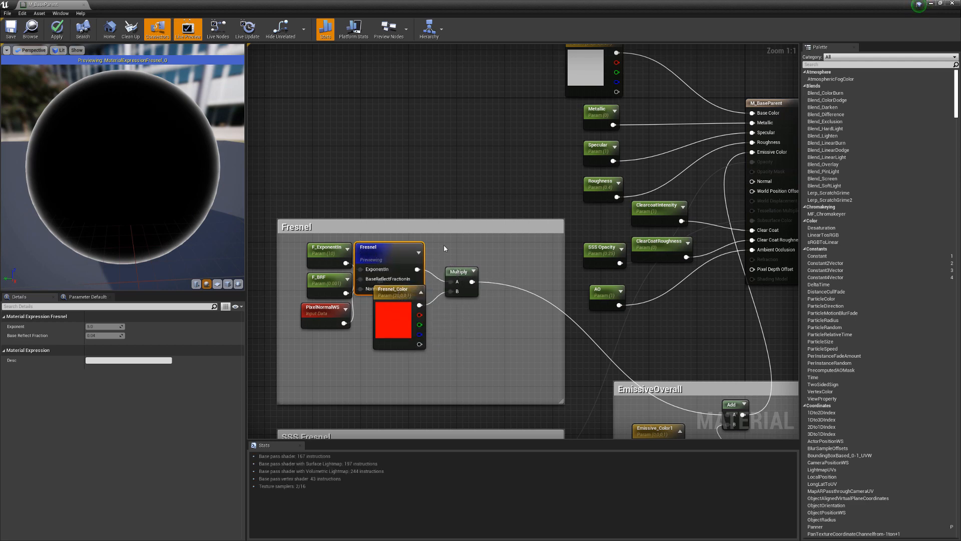
Stop previewing the Fresnel node and preview the Multiply node inside the Fresnel comment group instead.
right_click(392, 250)
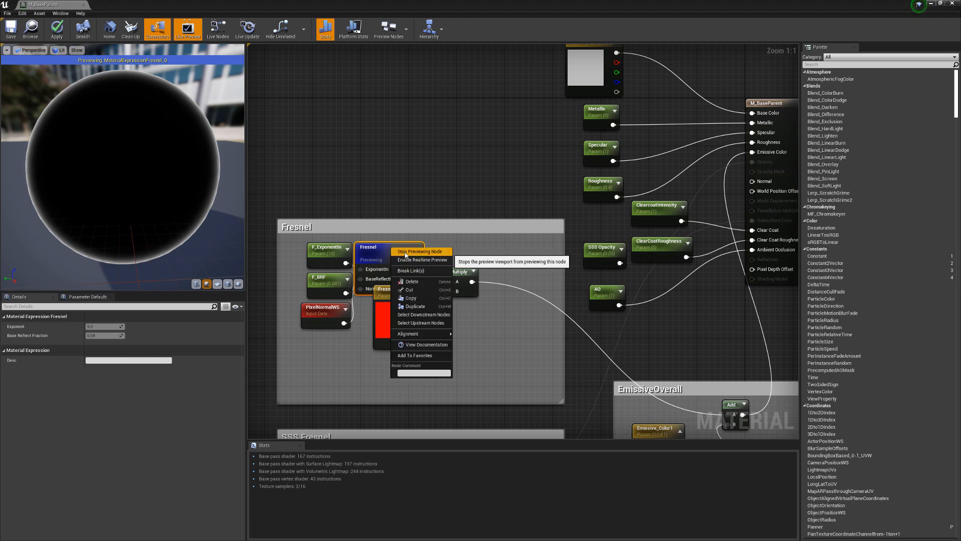
click(394, 251)
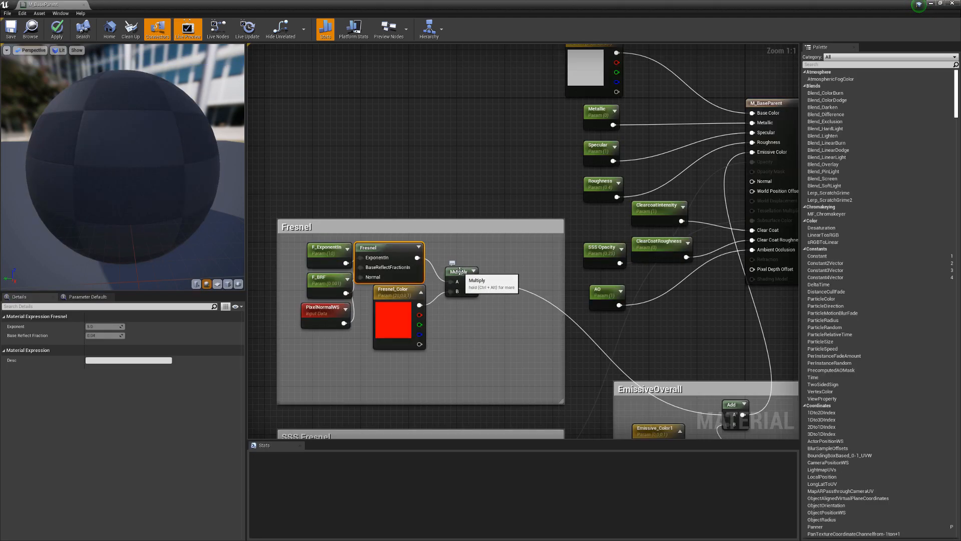
right_click(458, 271)
click(473, 277)
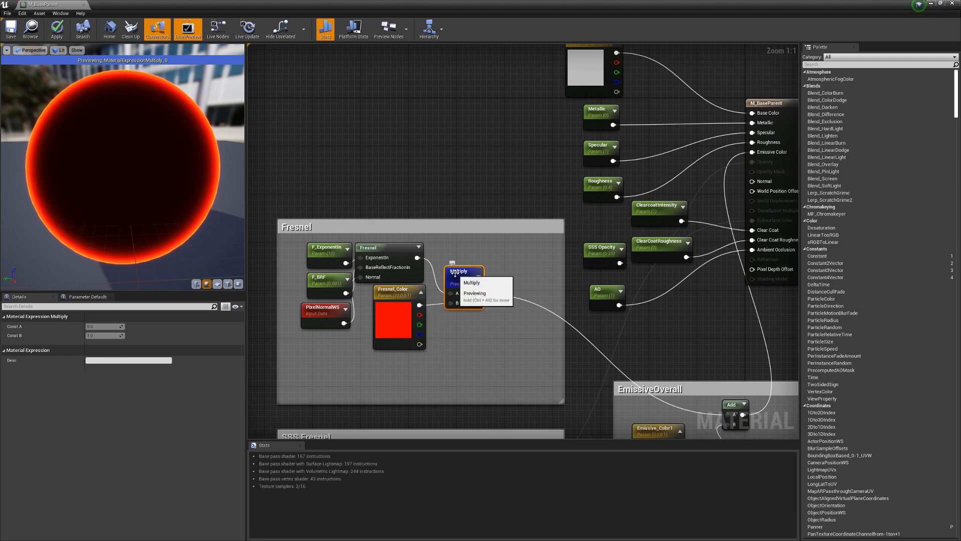
Check the Fresnel_Color parameter's values in the Color Picker without changing them, and stop previewing the Multiply node.
double_click(395, 321)
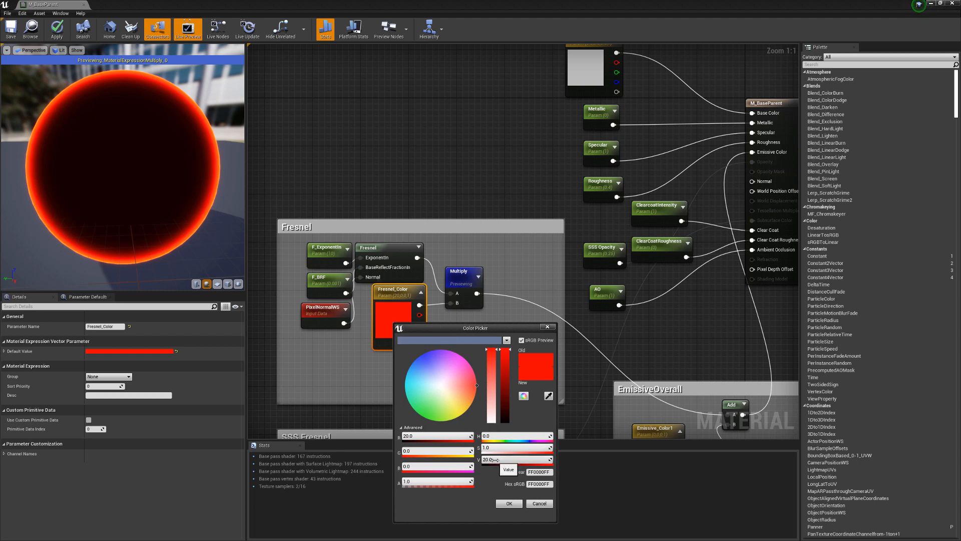
click(514, 505)
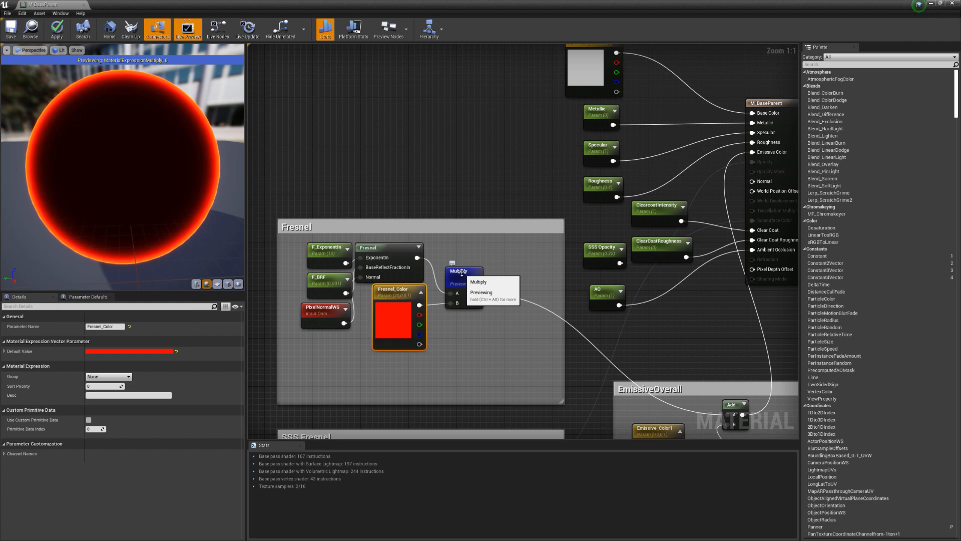
right_click(461, 272)
click(483, 277)
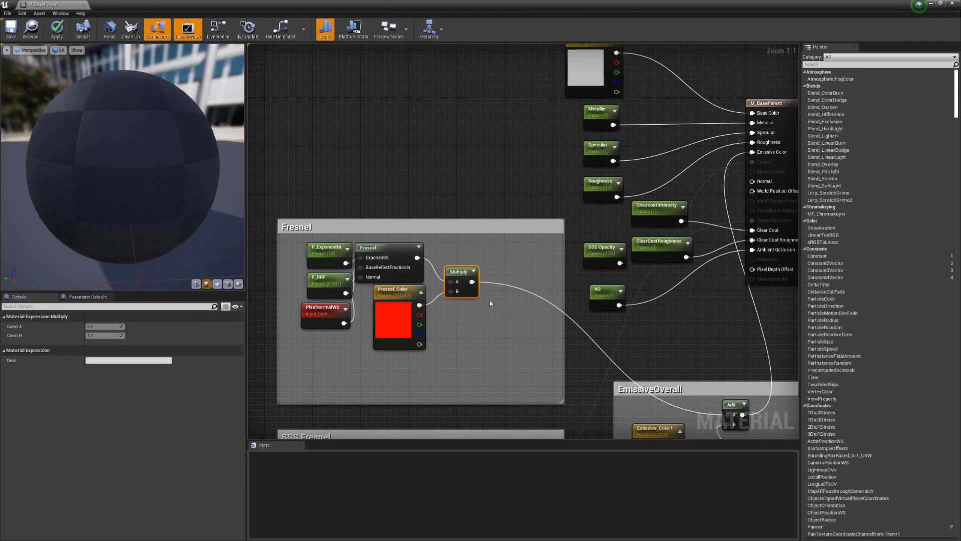
Examine how the Fresnel group's Multiply output runs through the Add node in EmissiveOverall to the Emissive Color input.
right_drag(605, 335, 557, 309)
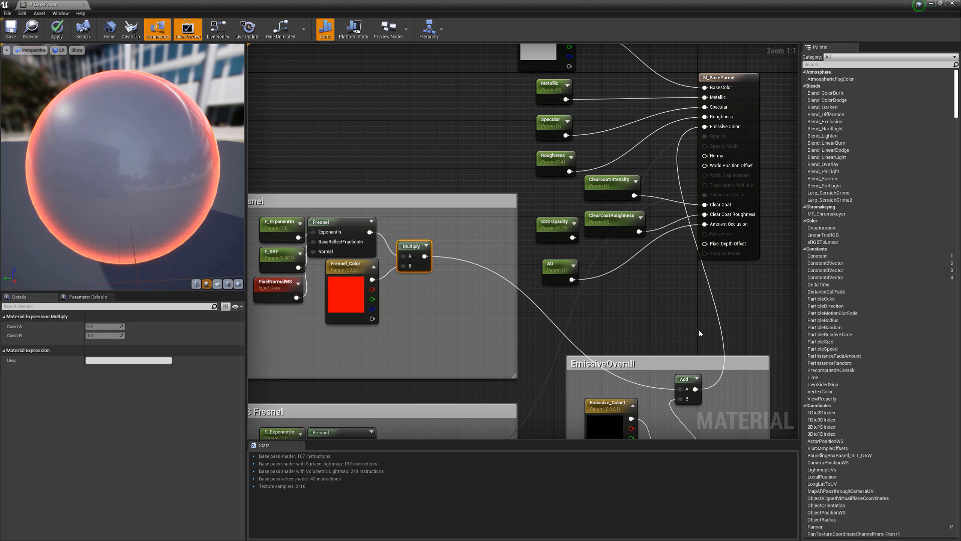
right_drag(700, 332, 680, 259)
right_drag(468, 248, 508, 248)
scroll(527, 251, down, 1)
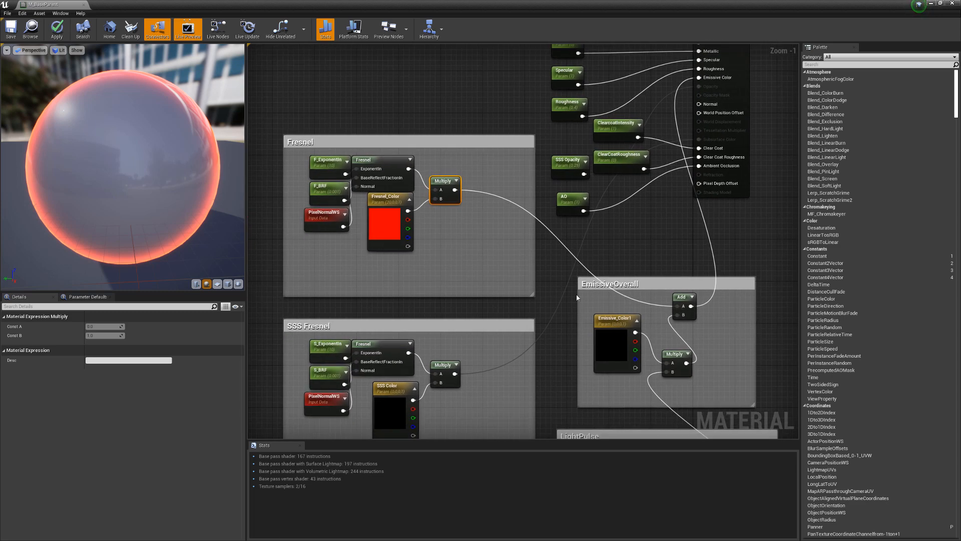
right_drag(729, 320, 697, 309)
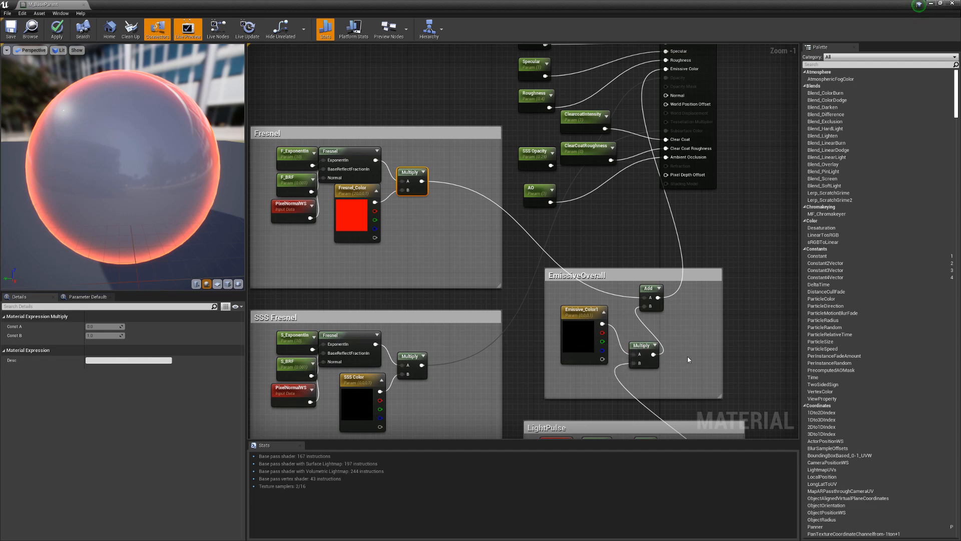
right_drag(687, 356, 674, 360)
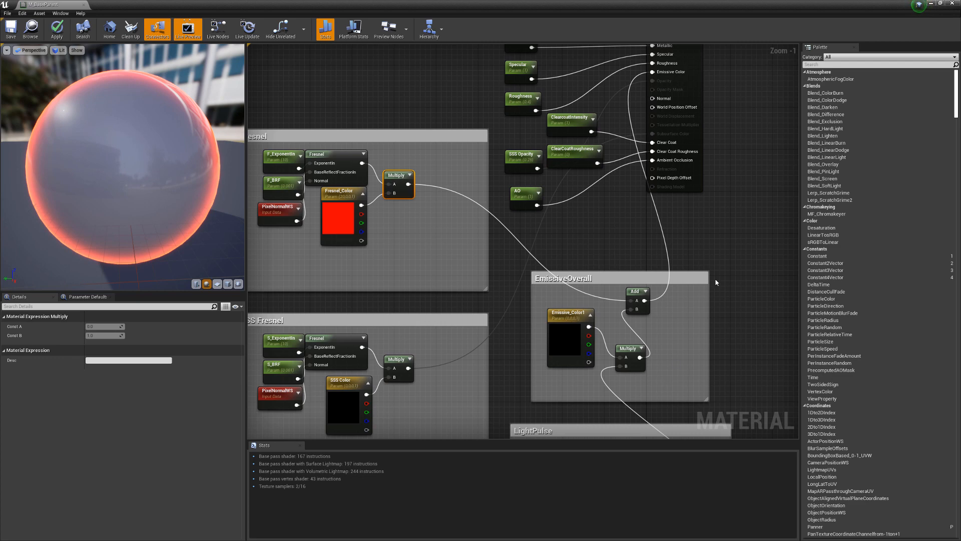
right_drag(738, 350, 716, 311)
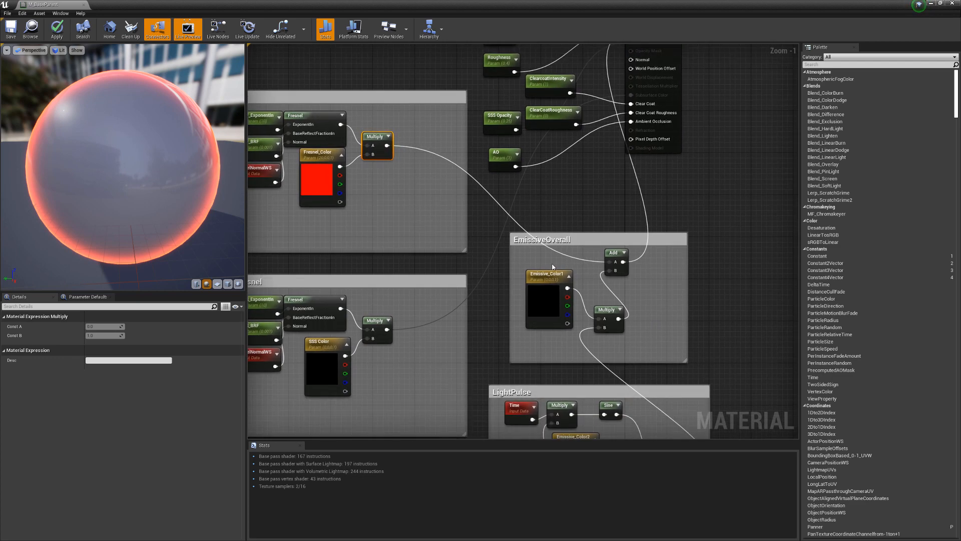
Move the M_BaseParent editor window aside to view the glowing robot legs in the level, and maximize it again.
drag(474, 11, 535, 250)
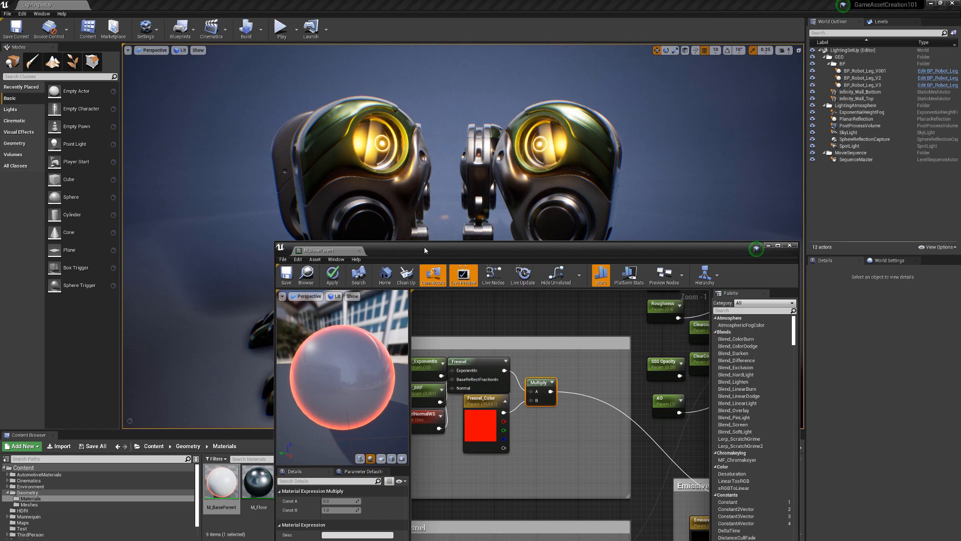
drag(425, 246, 618, 181)
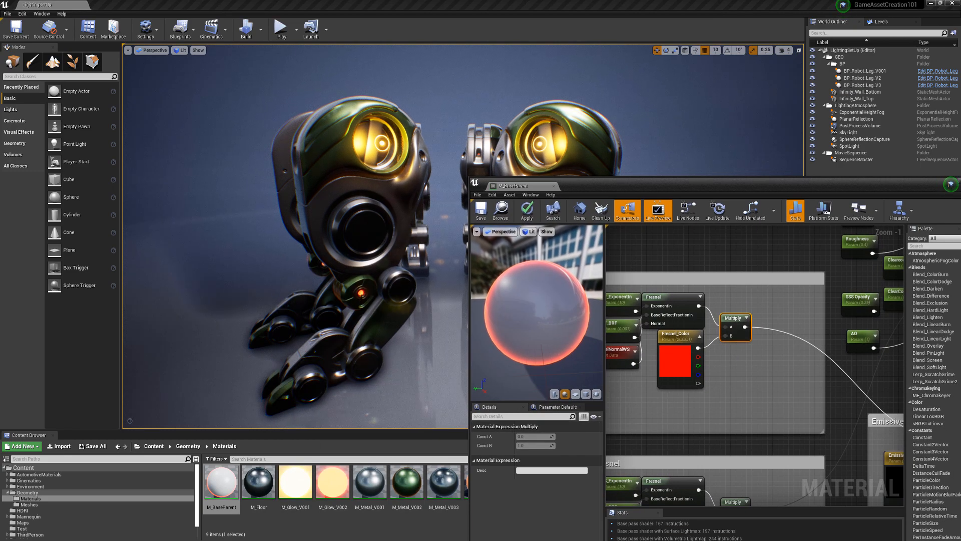
drag(725, 185, 417, 71)
double_click(562, 73)
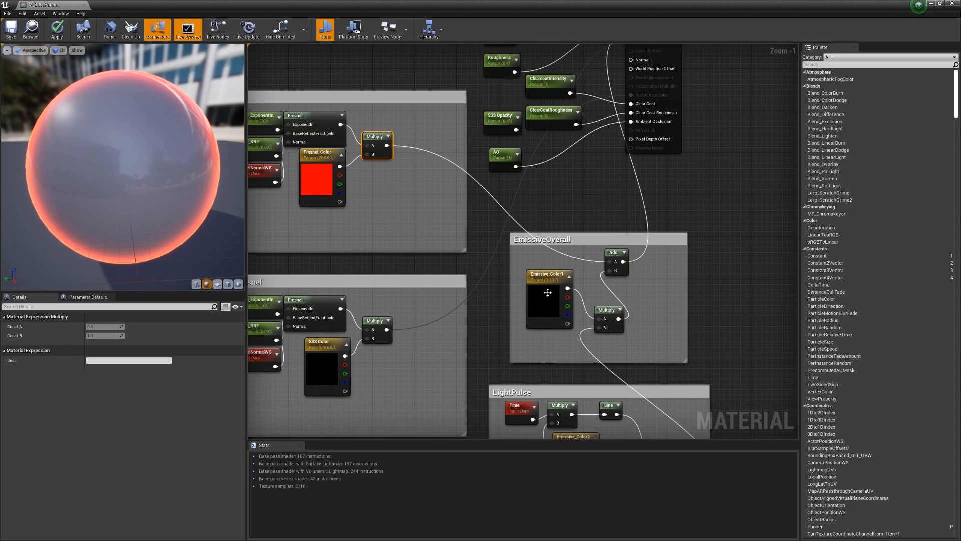
Search the material node list for "time" beside the LightPulse comment group and close it without adding a node.
right_drag(547, 293, 485, 180)
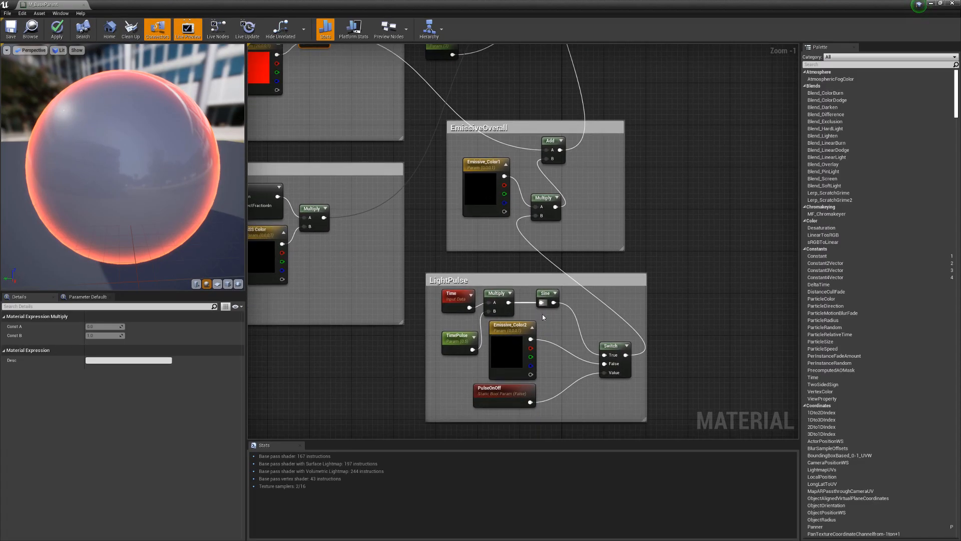
scroll(610, 403, up, 1)
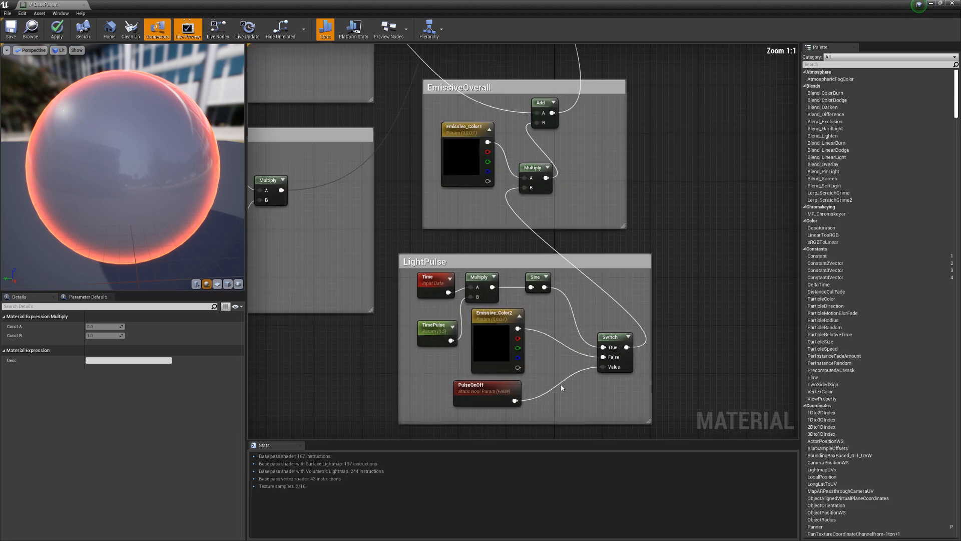
right_click(352, 360)
text(time)
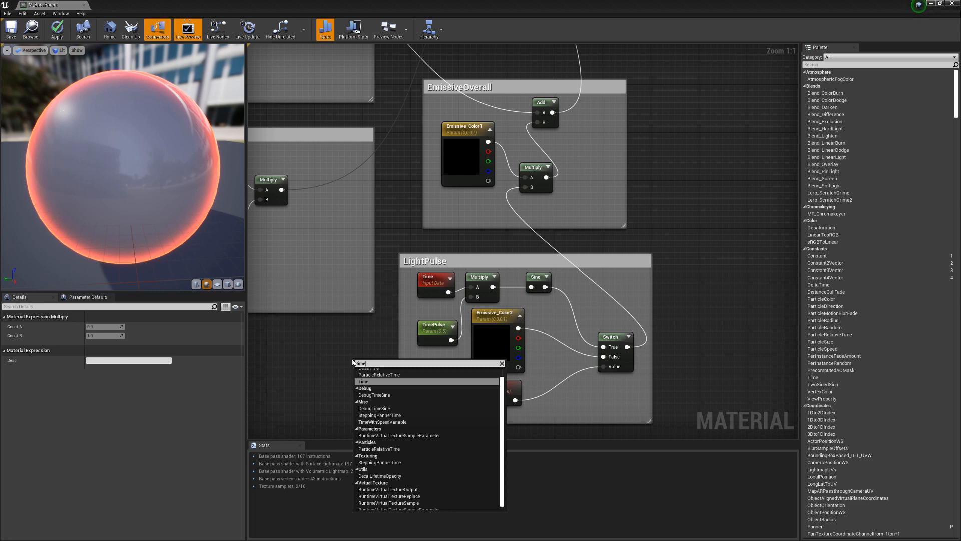
click(339, 350)
Examine the Fresnel and EmissiveOverall comment groups and the LightPulse group's Time, TimePulse, Sine, PulseOnOff and Switch nodes.
right_drag(440, 232, 592, 409)
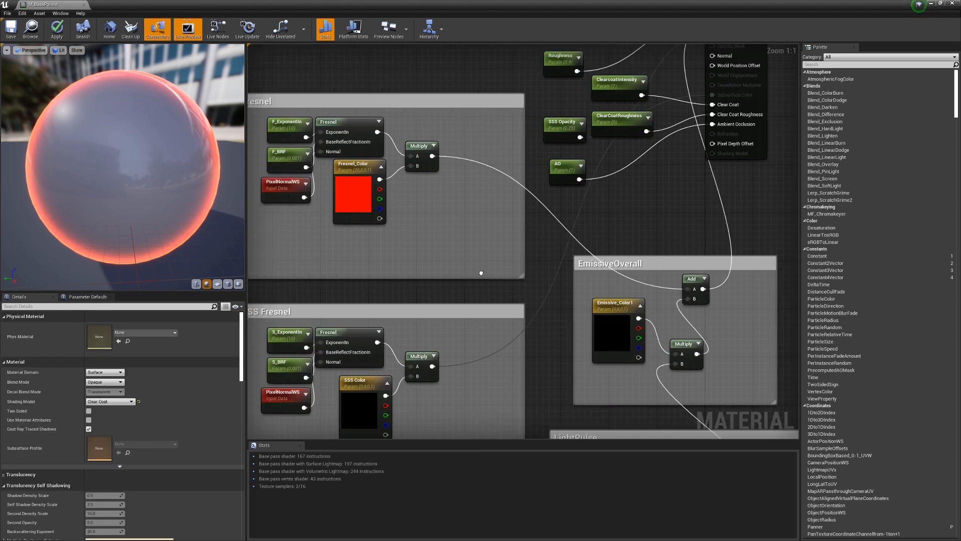
right_drag(481, 273, 511, 292)
scroll(421, 203, down, 1)
right_drag(422, 203, 417, 235)
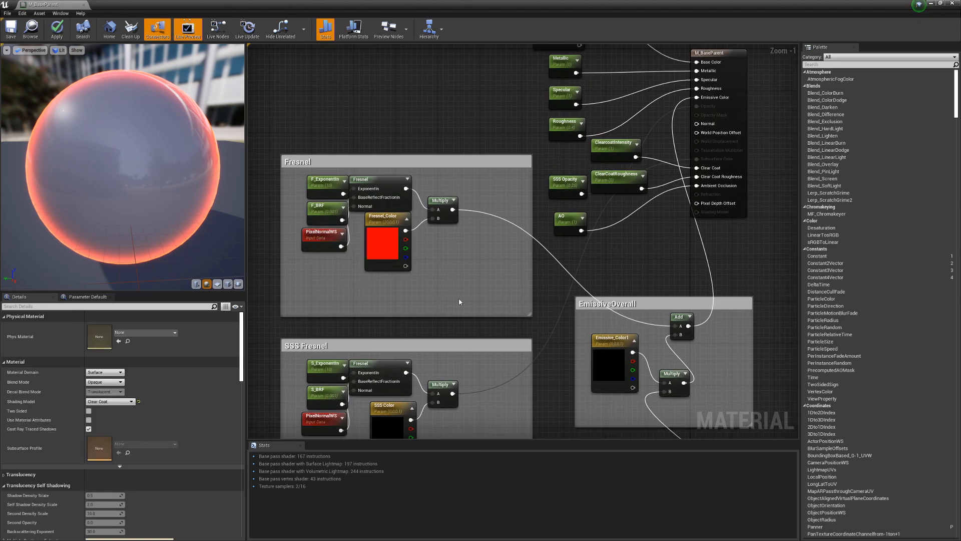
right_drag(537, 370, 456, 266)
right_drag(556, 344, 542, 262)
right_drag(532, 382, 512, 350)
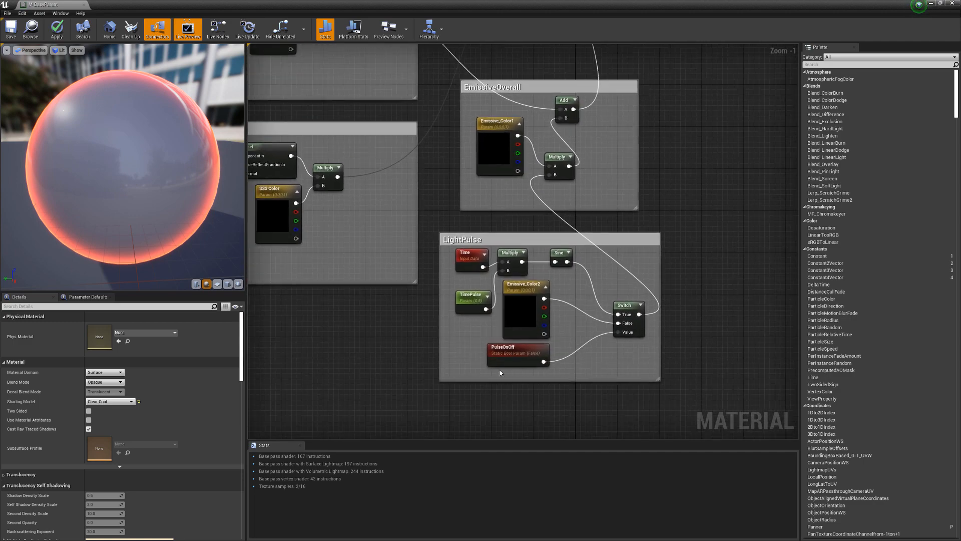
scroll(608, 354, up, 1)
right_drag(609, 353, 642, 374)
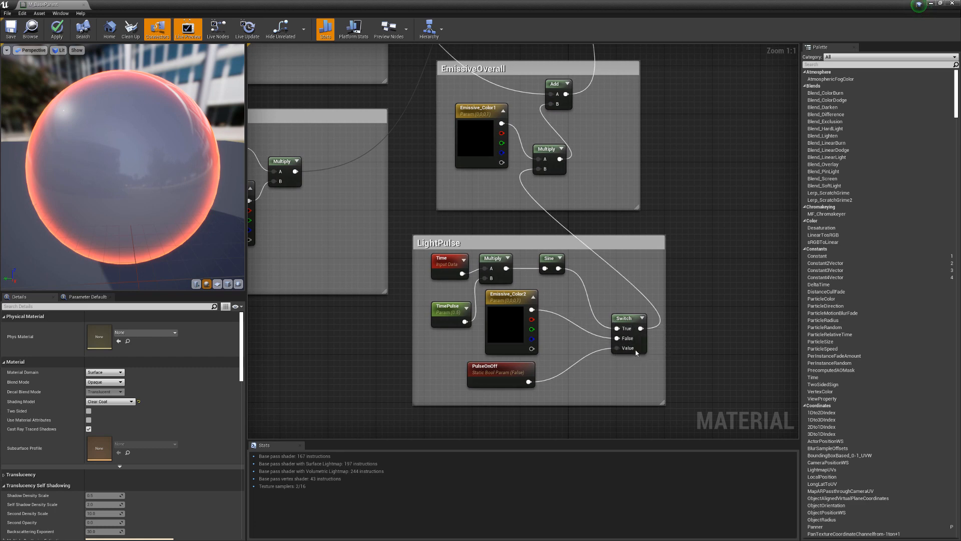
Search the material node list for "bool" to locate the StaticBoolParameter node, and close it without adding one.
right_click(354, 349)
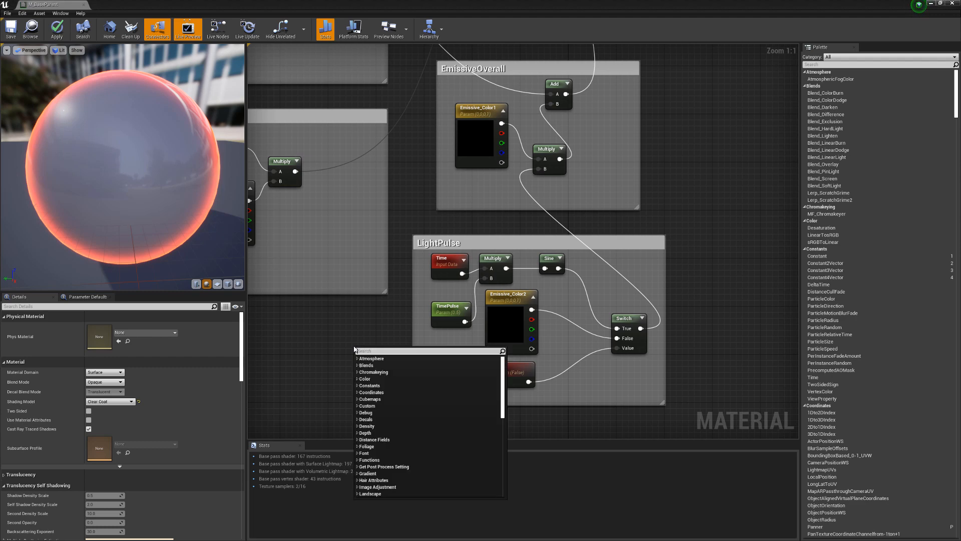
text(bool)
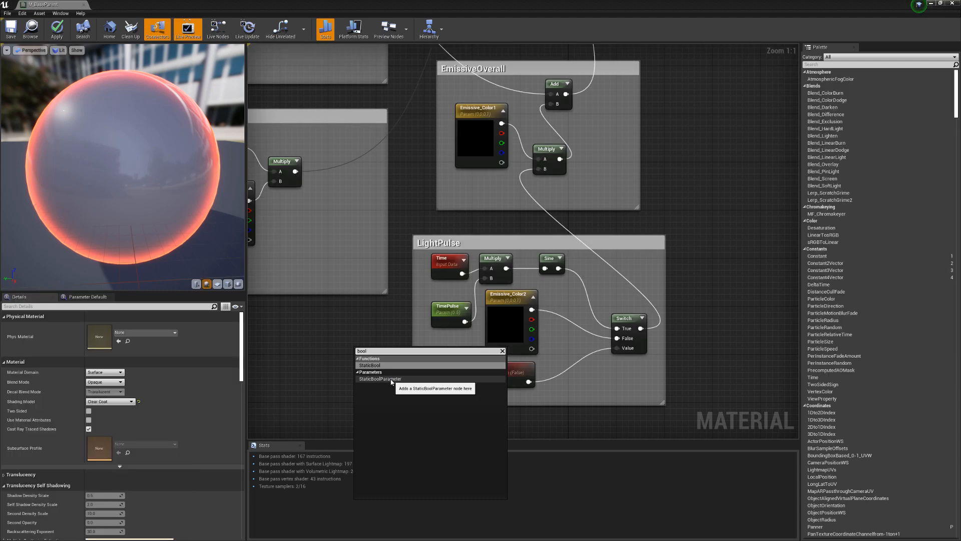
click(355, 331)
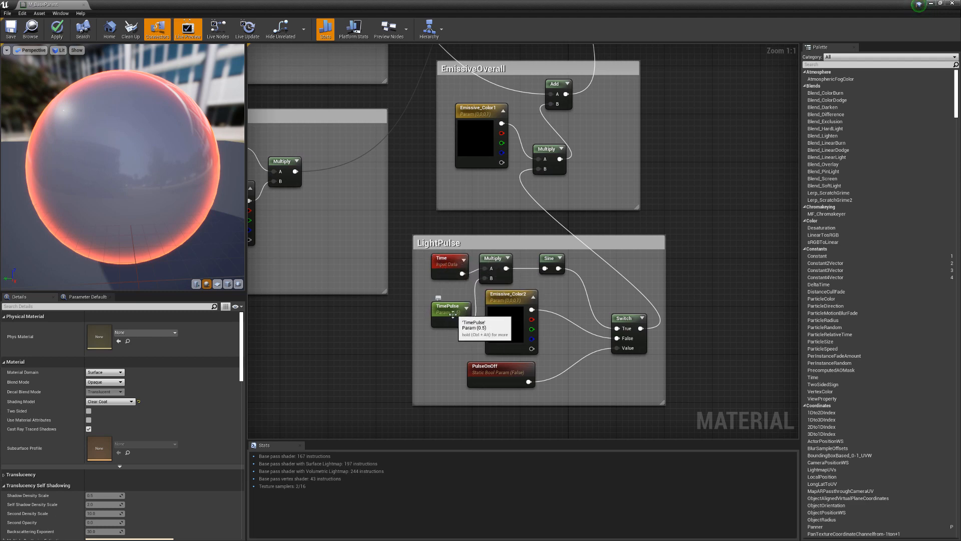
Add a scalar parameter node named sss beside the LightPulse comment group and delete it again.
click(363, 373)
text(sss)
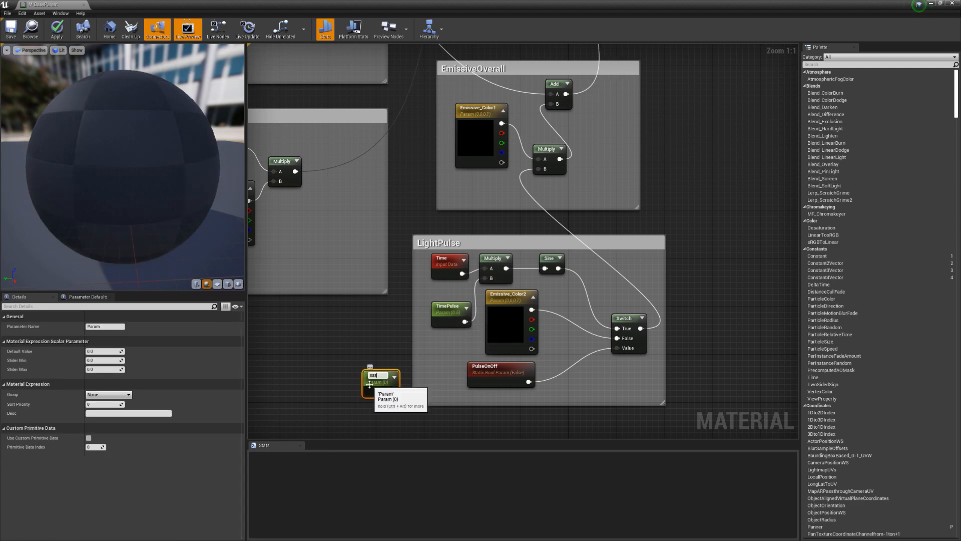
key(Return)
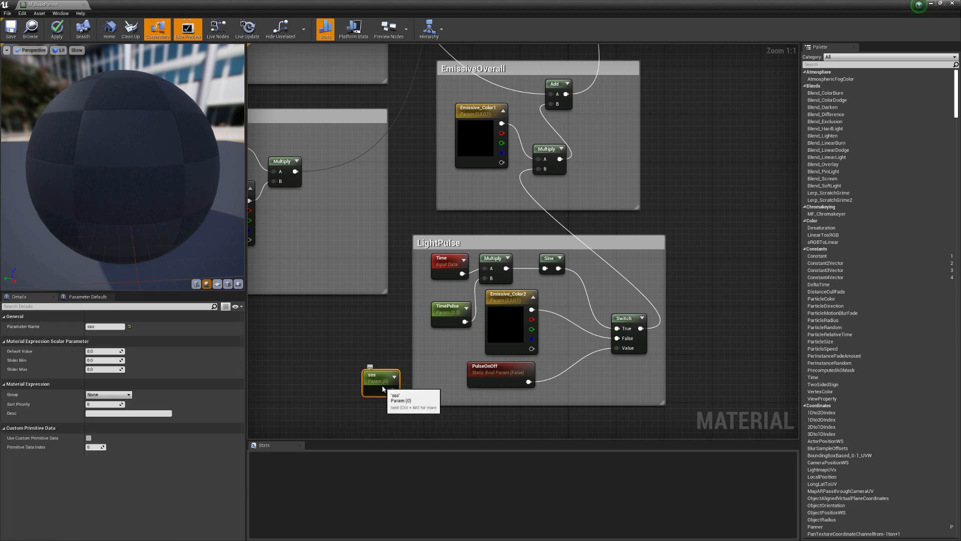
key(Delete)
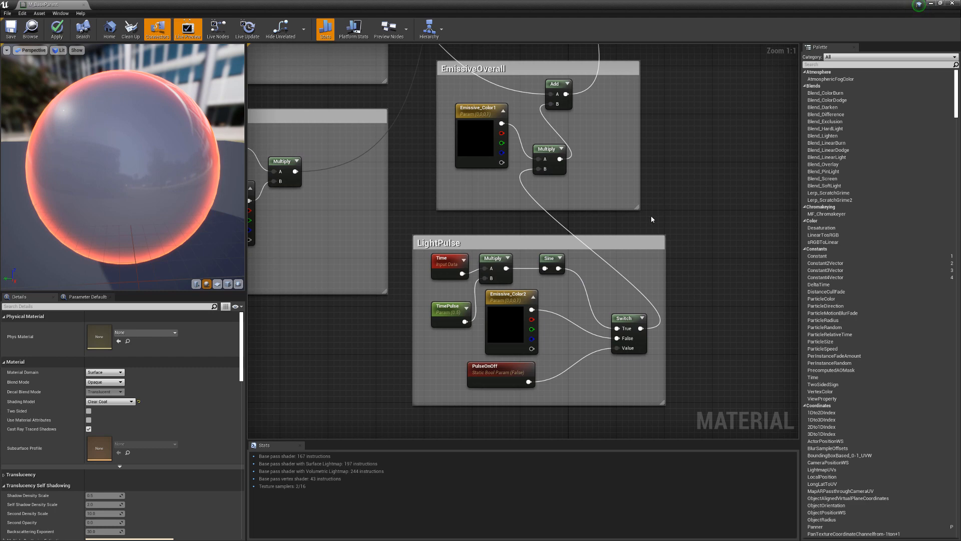
Add four Constant nodes in the empty area below the SSS Fresnel comment group.
right_drag(610, 296, 362, 316)
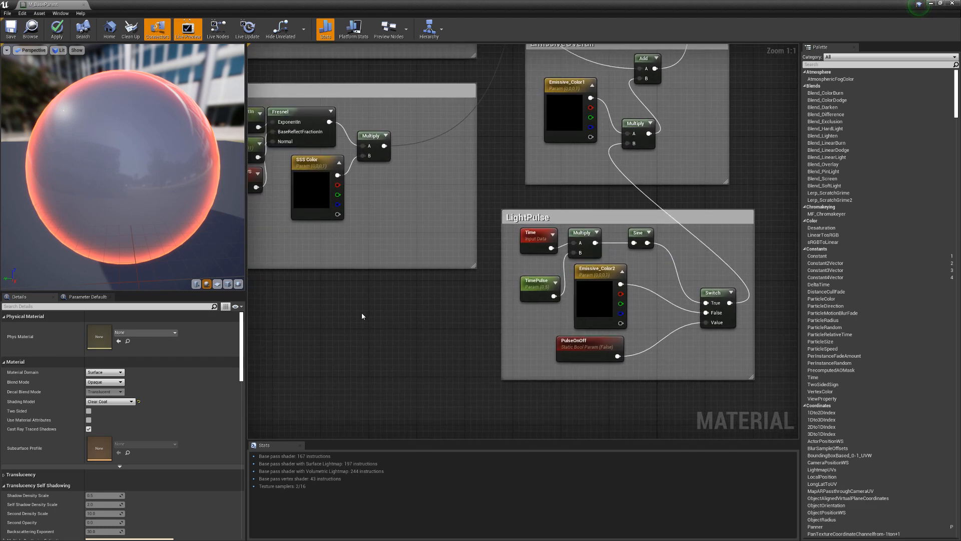
click(388, 301)
click(412, 363)
click(342, 351)
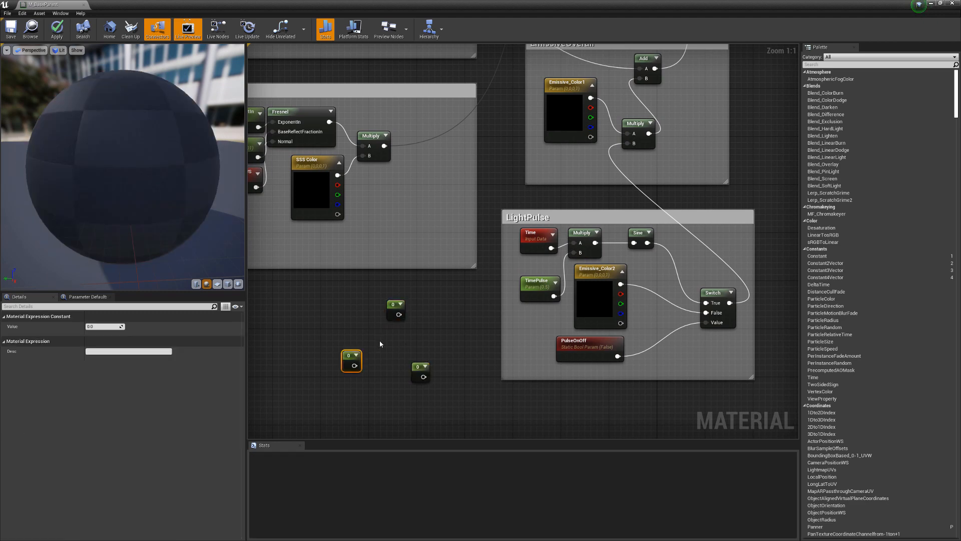
click(380, 344)
Wrap the four Constant nodes in a comment box with the default title and move the box slightly left.
drag(317, 281, 455, 407)
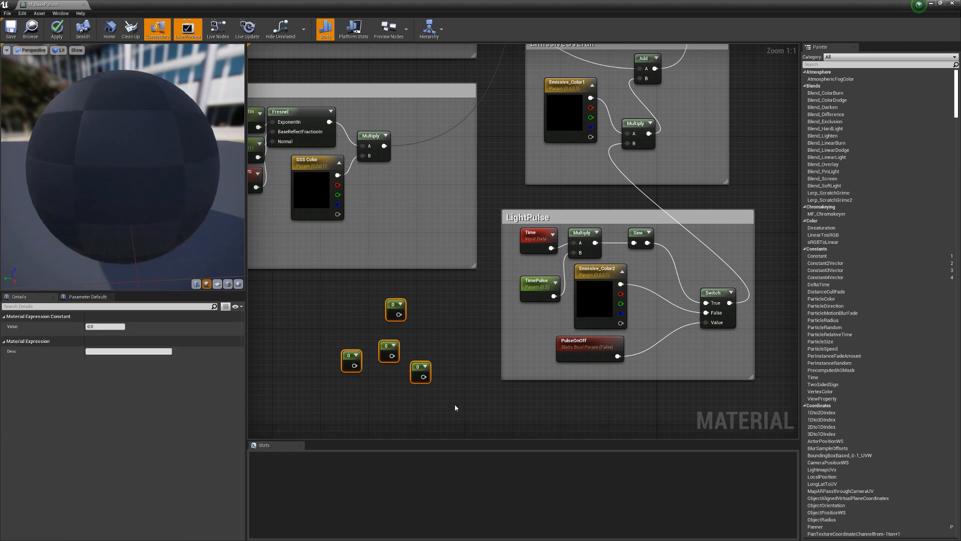
key(c)
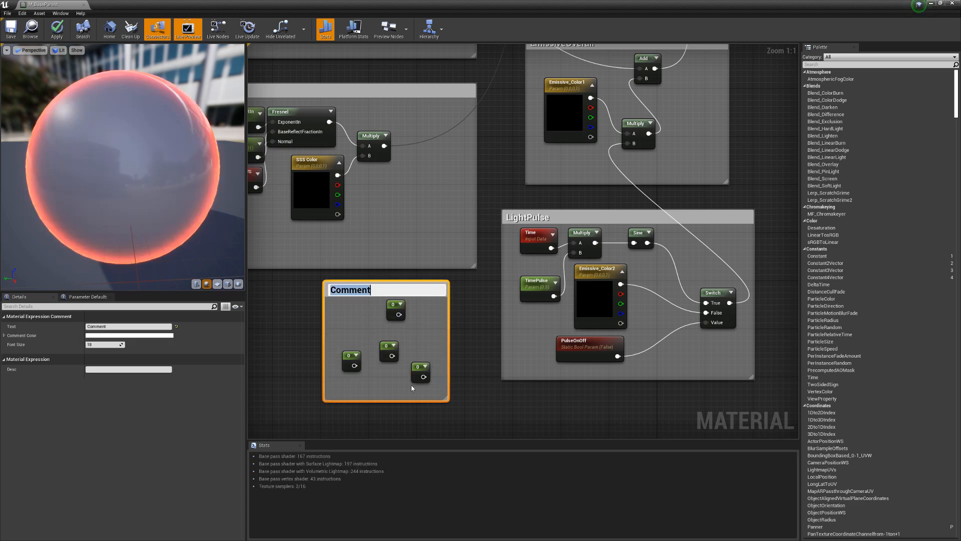
click(300, 358)
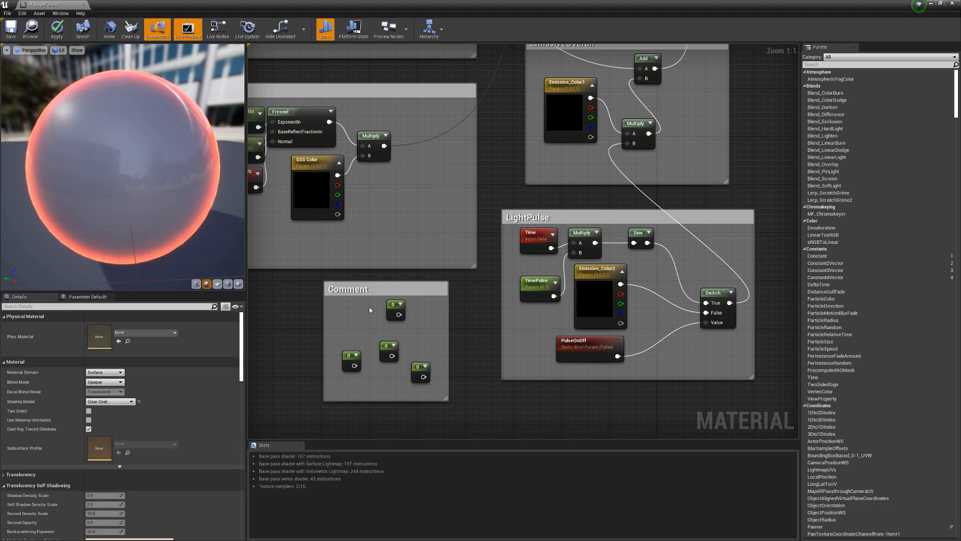
mouse_move(365, 296)
mouse_down()
mouse_move(373, 319)
mouse_move(344, 325)
mouse_move(332, 299)
mouse_move(365, 299)
mouse_up()
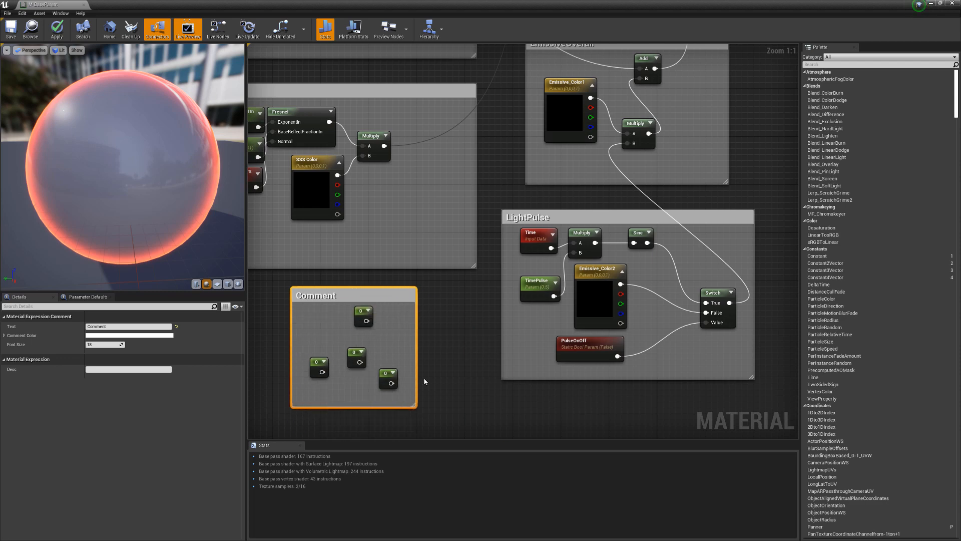
Delete the new comment box and the four Constant nodes below the SSS Fresnel group.
key(Delete)
drag(293, 294, 437, 422)
key(Delete)
scroll(483, 369, down, 1)
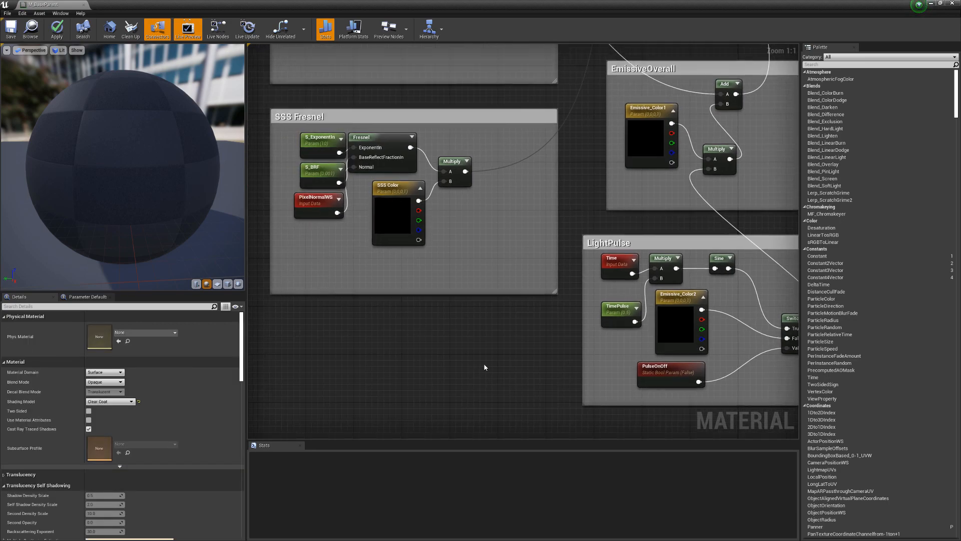
right_drag(498, 343, 490, 427)
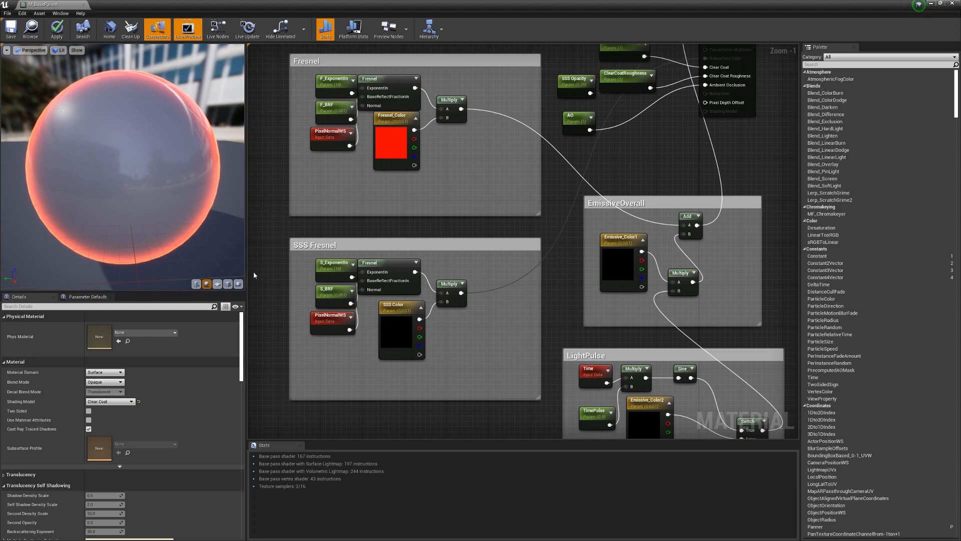
Close the M_BaseParent material editor and discard its unapplied changes.
right_drag(571, 279, 515, 360)
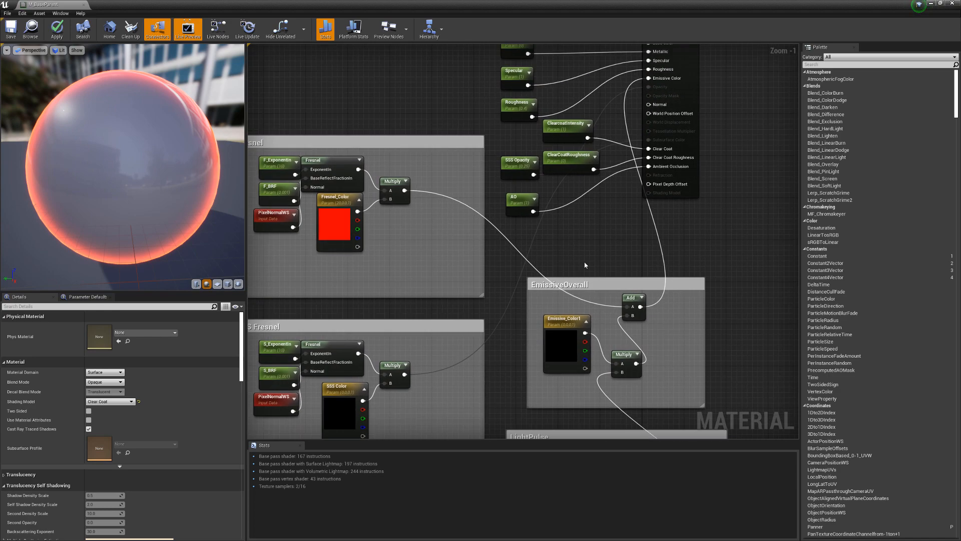
right_drag(596, 197, 592, 289)
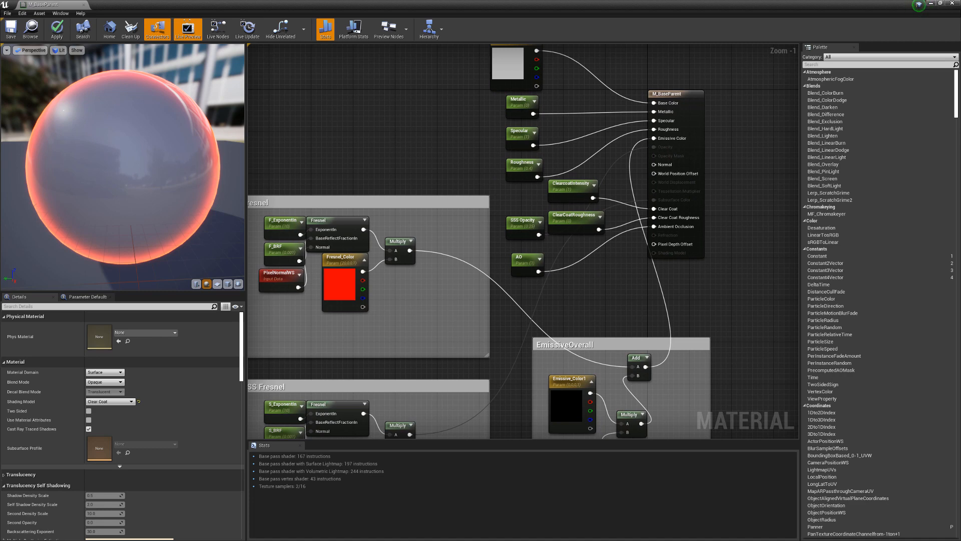
right_drag(426, 151, 455, 173)
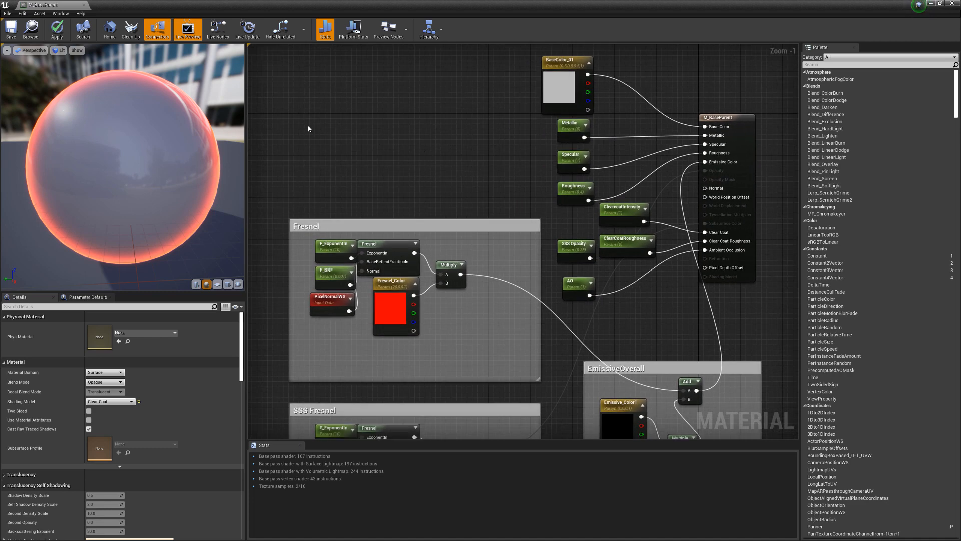
click(84, 6)
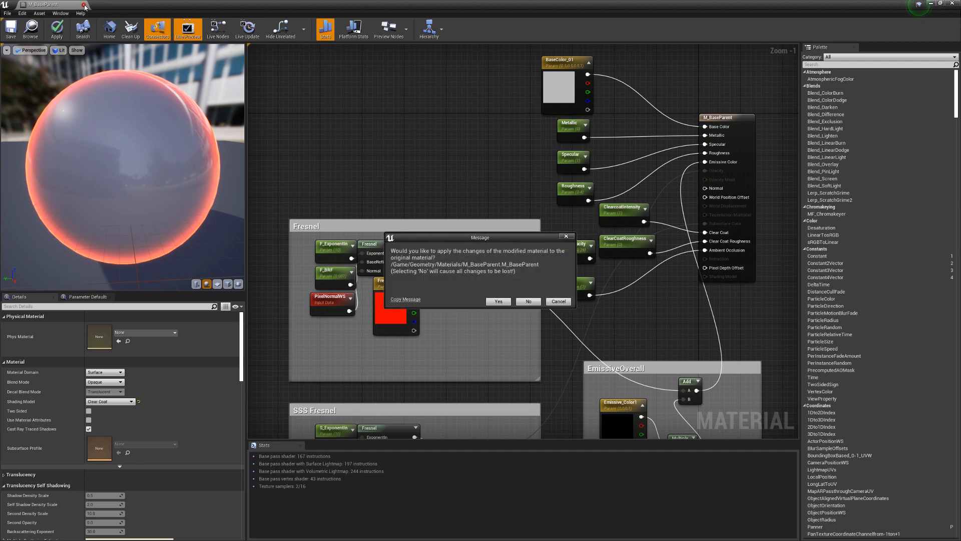
click(529, 302)
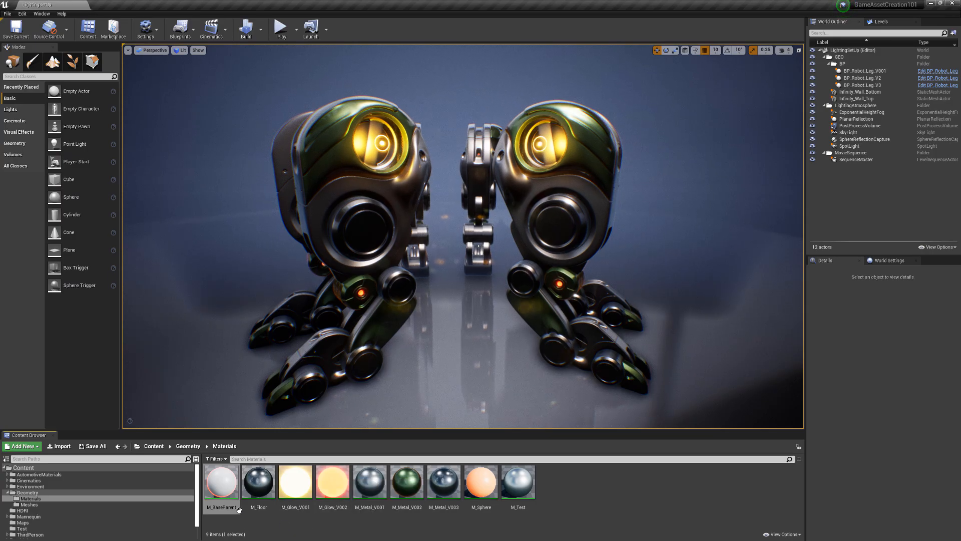
click(227, 488)
right_click(227, 488)
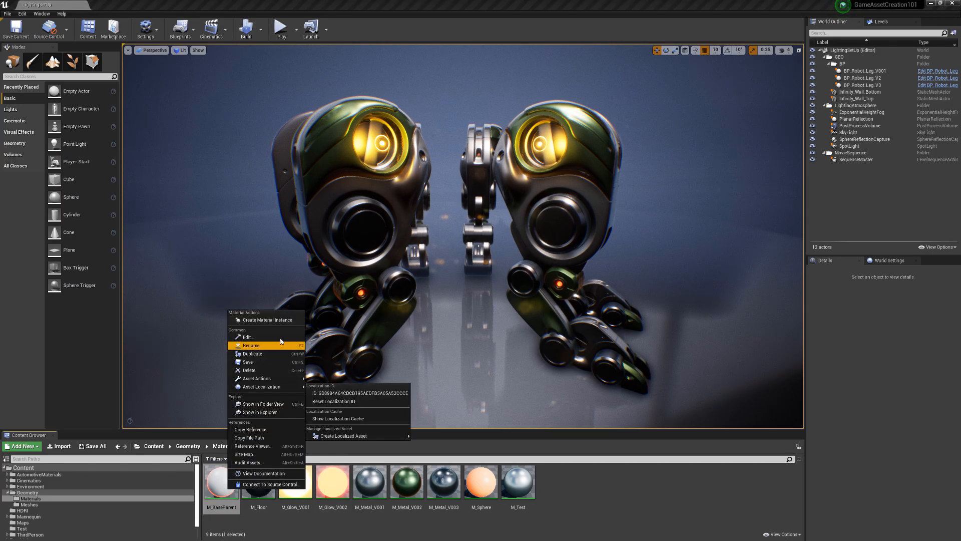
click(283, 531)
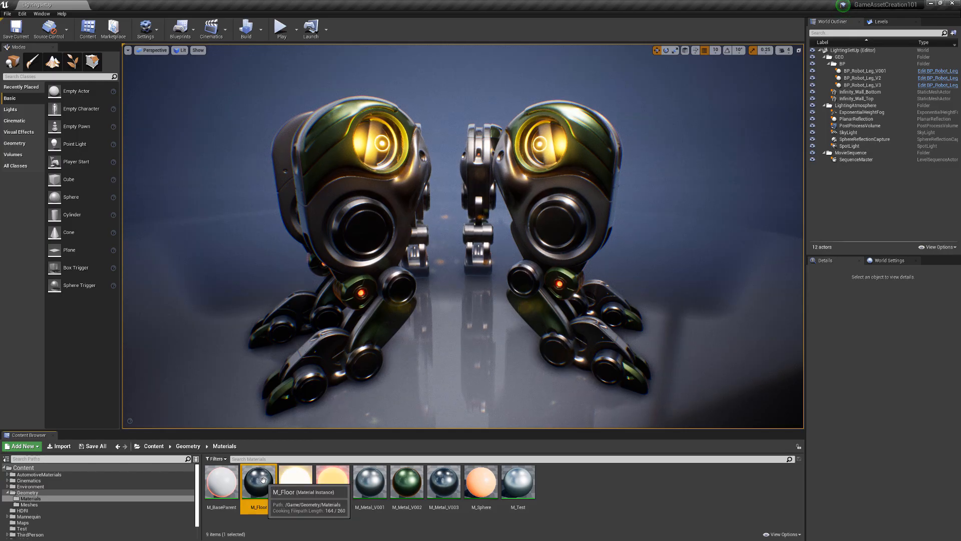
Open M_Floor in a smaller window beside the robot legs and enable its ClearcoatIntensity and ClearCoatRoughness overrides.
double_click(260, 480)
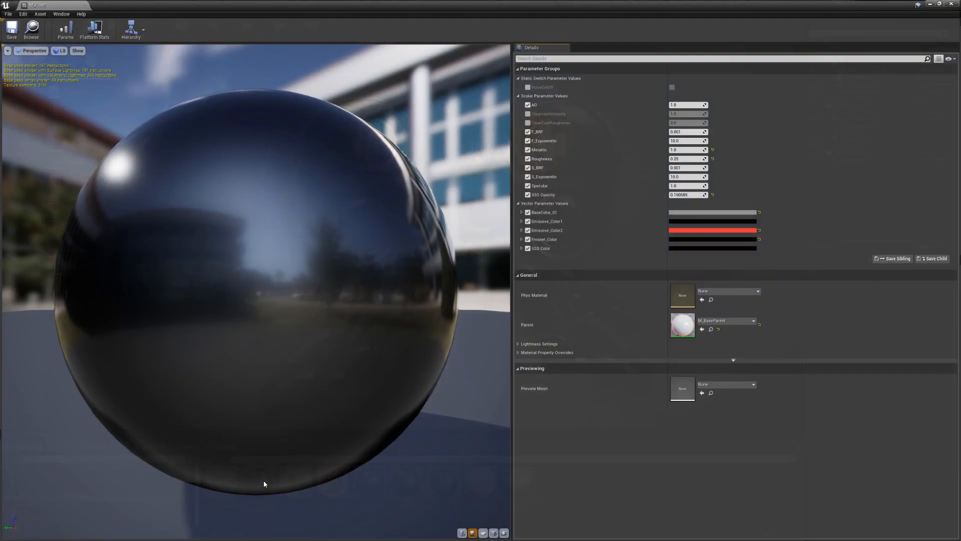
double_click(239, 7)
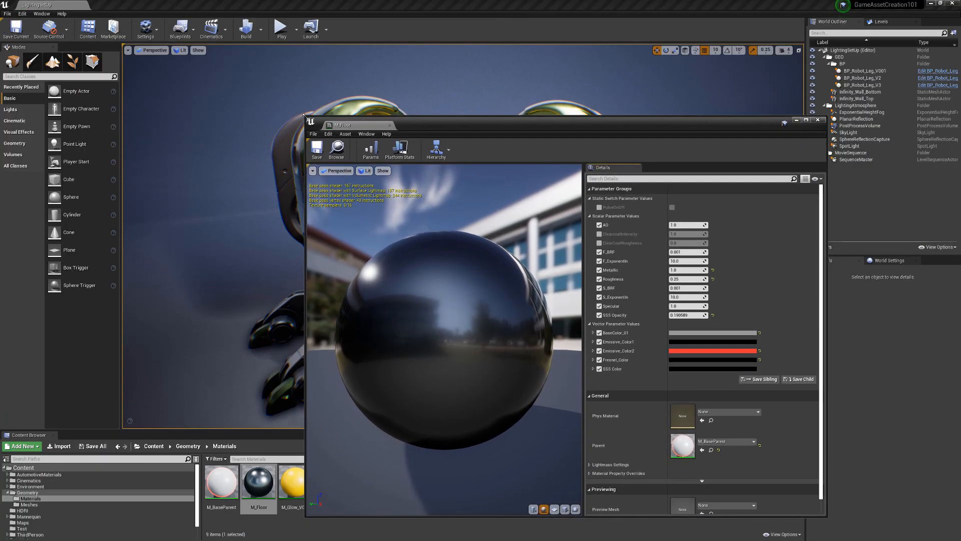
drag(304, 115, 485, 78)
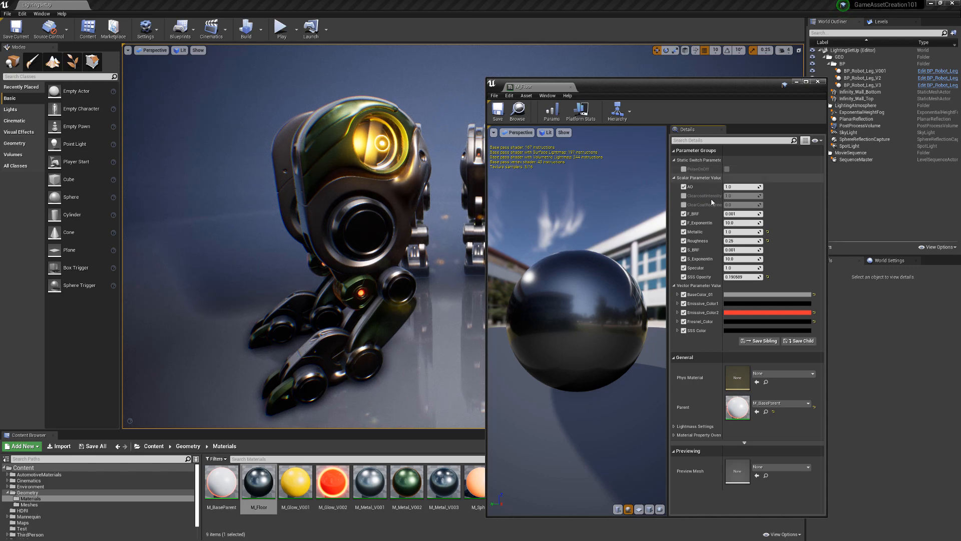
click(683, 196)
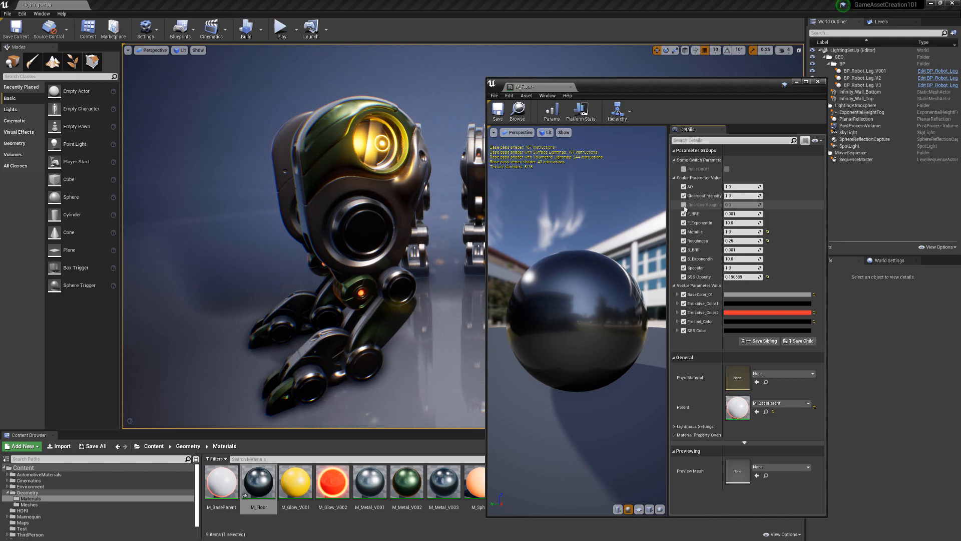
drag(659, 90, 729, 90)
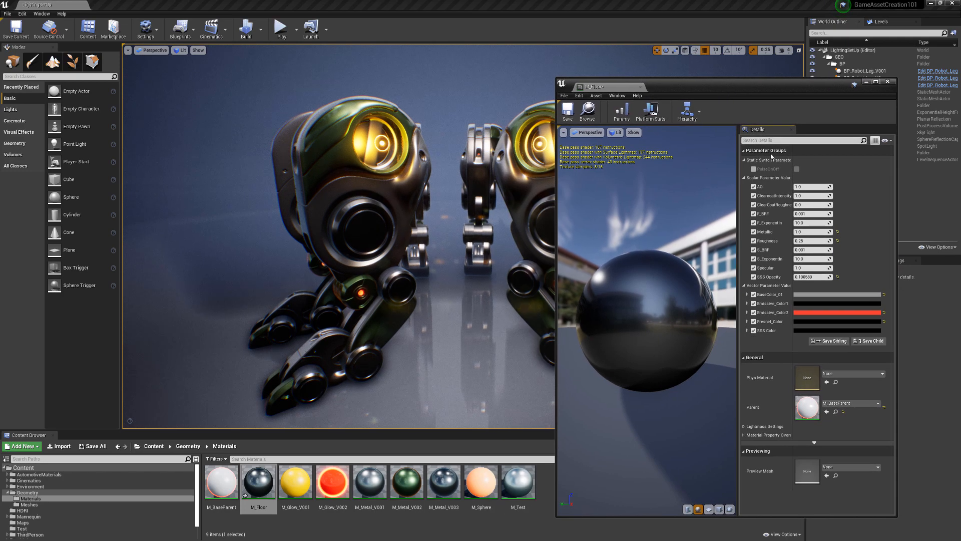
Set M_Floor's ClearcoatIntensity to 0.2 and its ClearCoatRoughness to 1.
click(801, 196)
text(2)
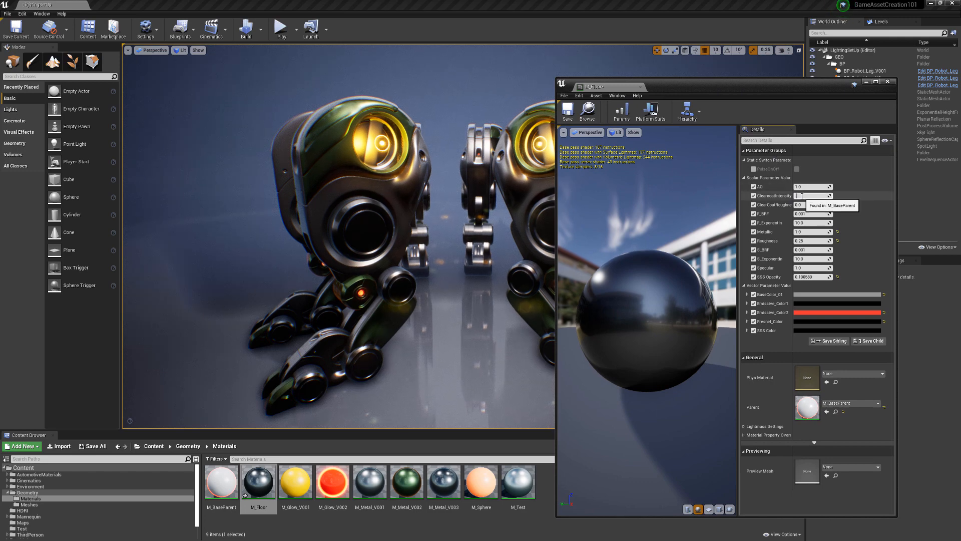
key(BackSpace)
text(0.2)
key(Return)
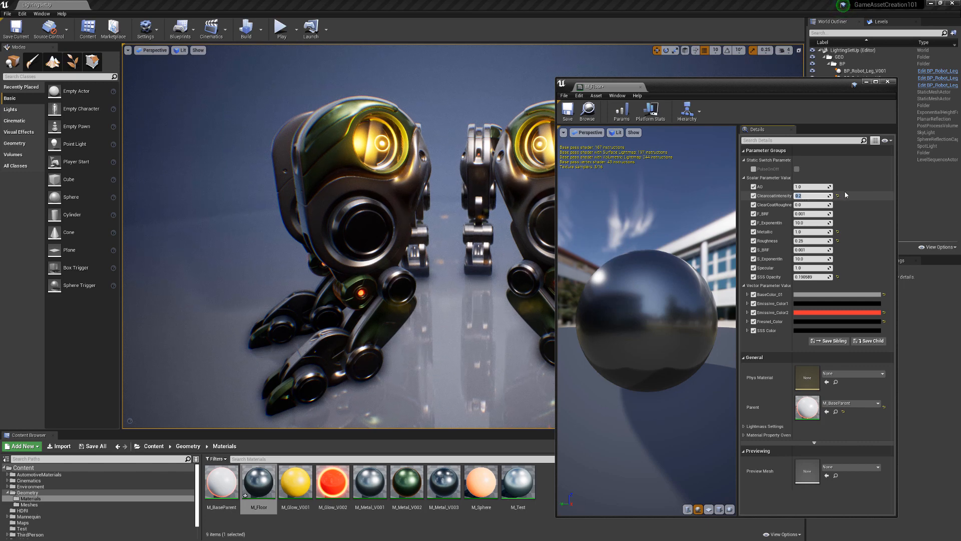
click(802, 204)
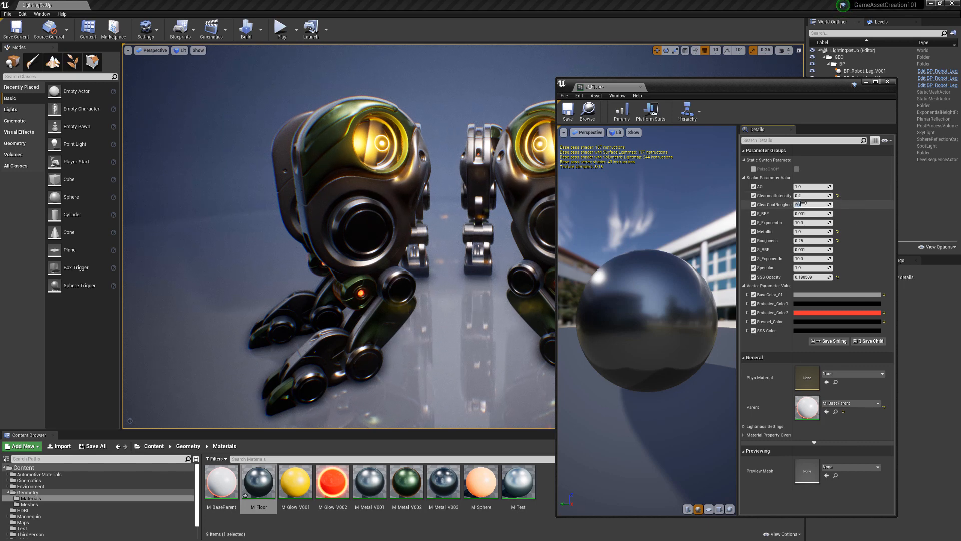
text(1)
key(Return)
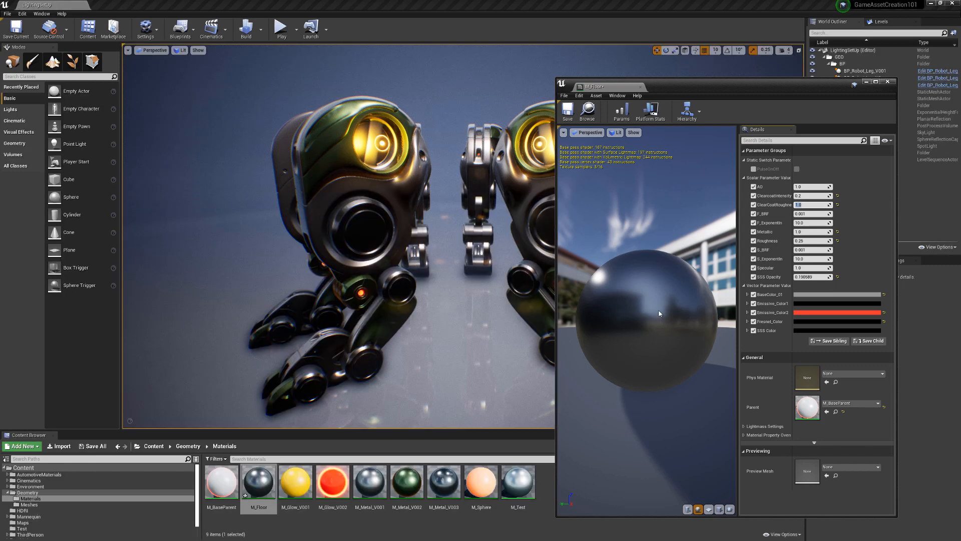
Set M_Floor's ClearcoatIntensity to 1, try lower ClearCoatRoughness values, and reset the clear coat roughness to its default.
click(799, 195)
text(1)
key(Return)
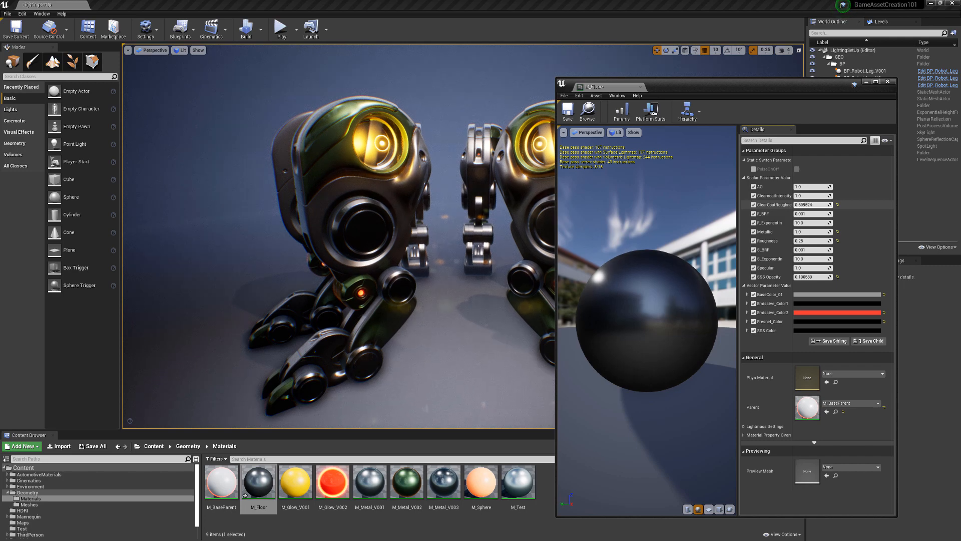
drag(820, 204, 801, 204)
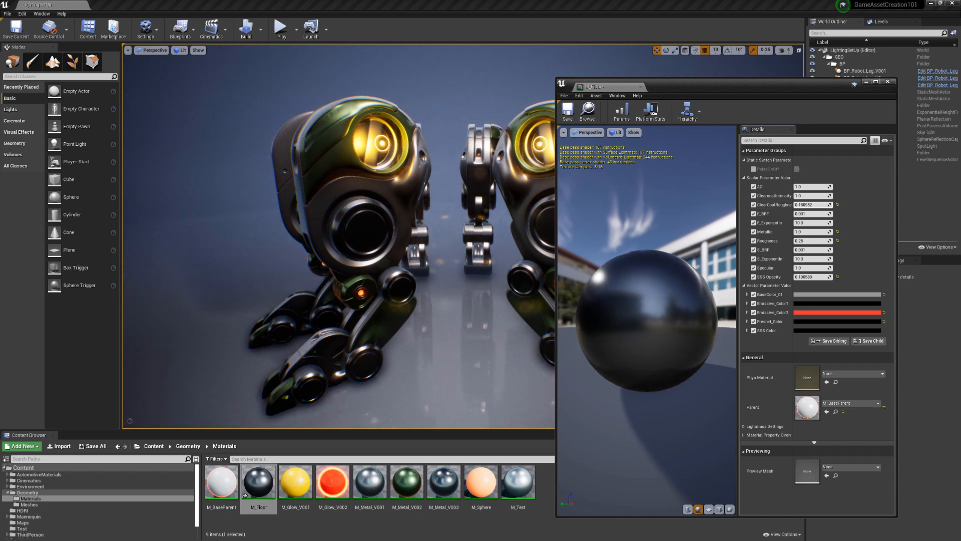
click(837, 204)
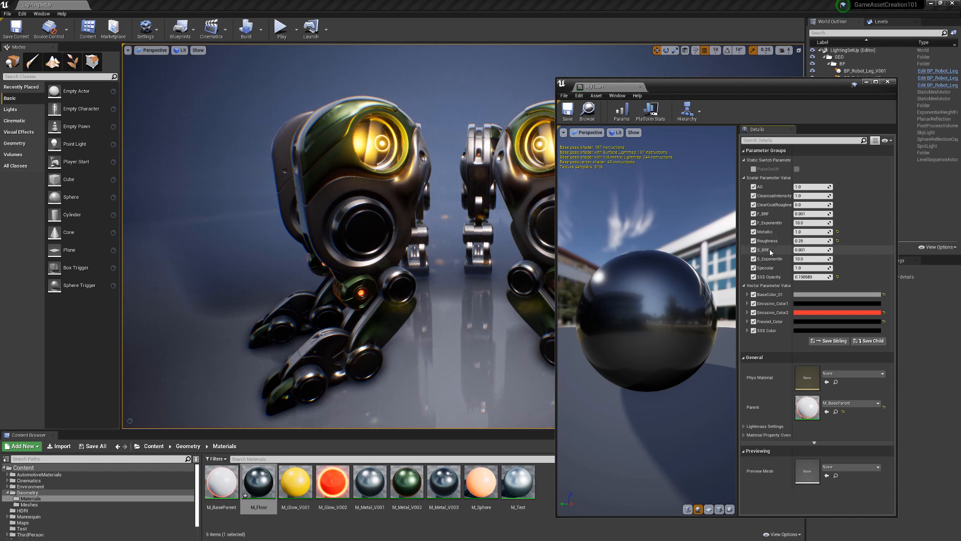
Open M_BaseParent in its own window and enlarge it beside the M_Floor instance window.
click(232, 484)
double_click(232, 484)
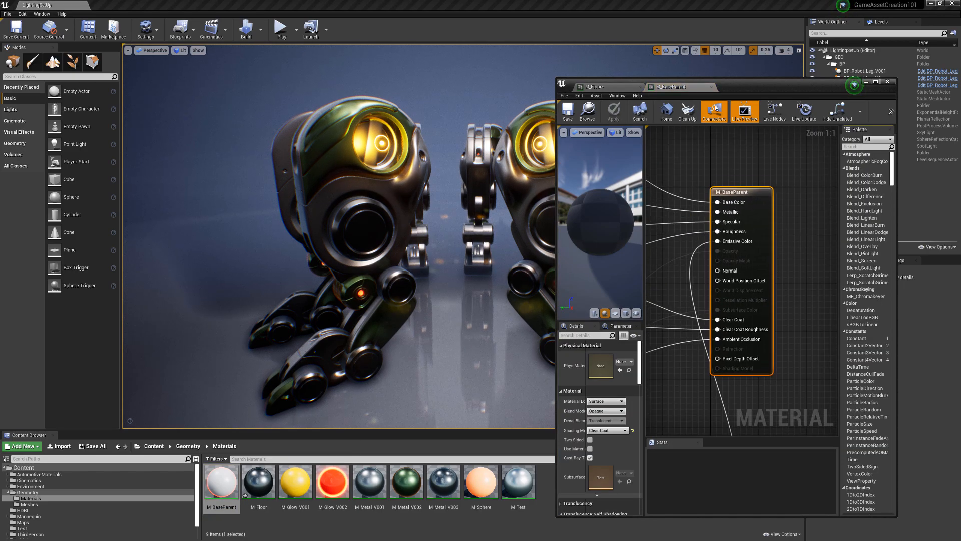
drag(687, 89, 148, 76)
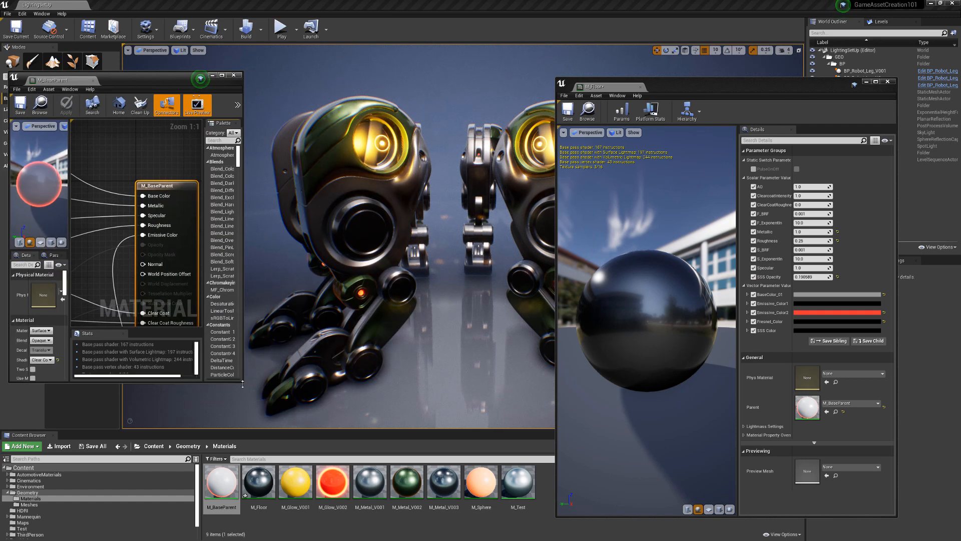
drag(242, 383, 524, 497)
Examine M_BaseParent's parameter nodes and its Fresnel, SSS Fresnel, EmissiveOverall and LightPulse groups against M_Floor's parameter list.
scroll(289, 342, down, 1)
right_drag(206, 266, 277, 273)
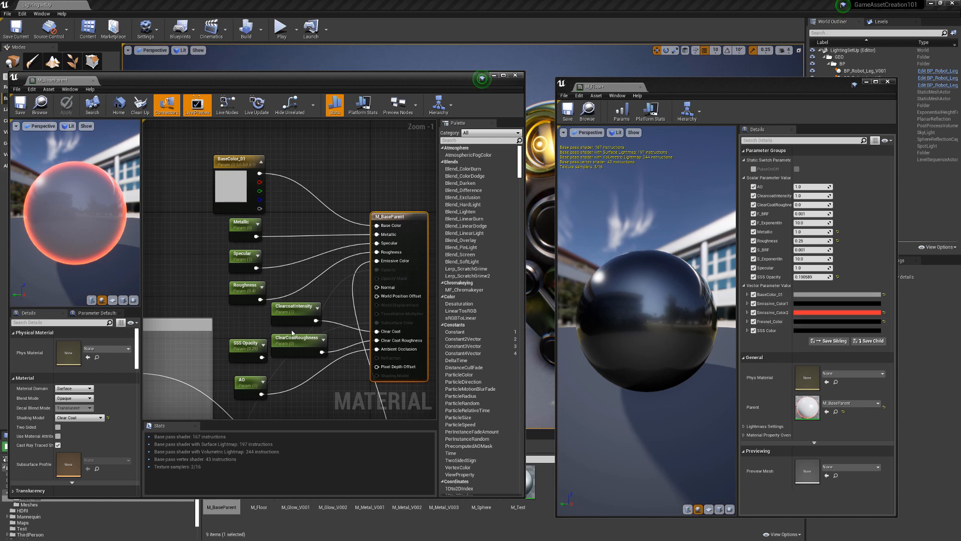
right_drag(203, 359, 301, 331)
scroll(302, 331, down, 1)
right_drag(234, 377, 319, 362)
scroll(320, 362, down, 1)
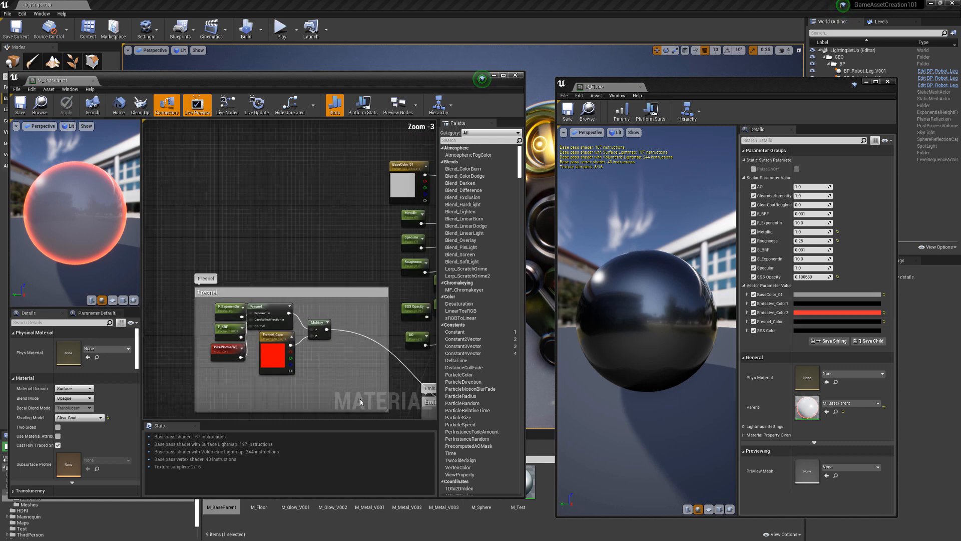
right_drag(361, 401, 248, 320)
scroll(360, 401, down, 1)
right_drag(360, 401, 360, 364)
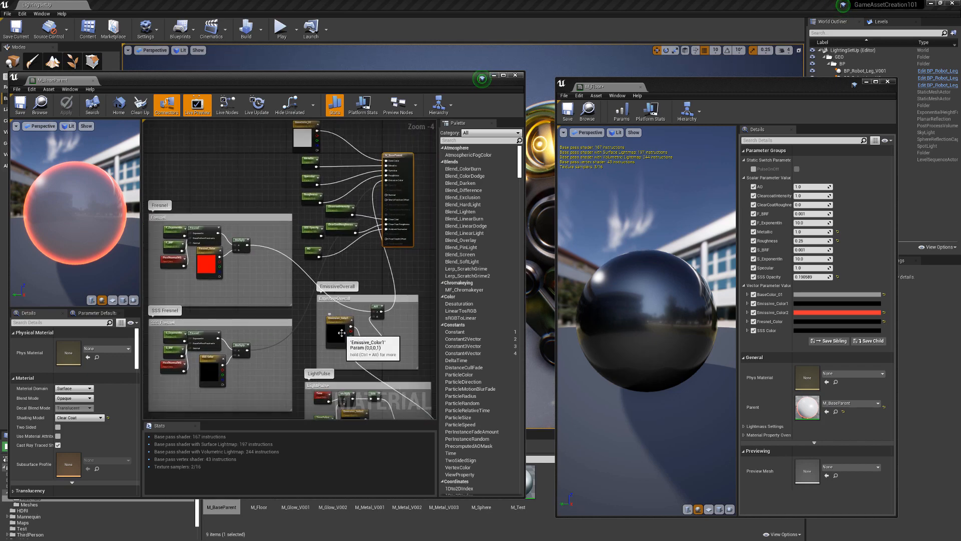
right_drag(377, 383, 371, 337)
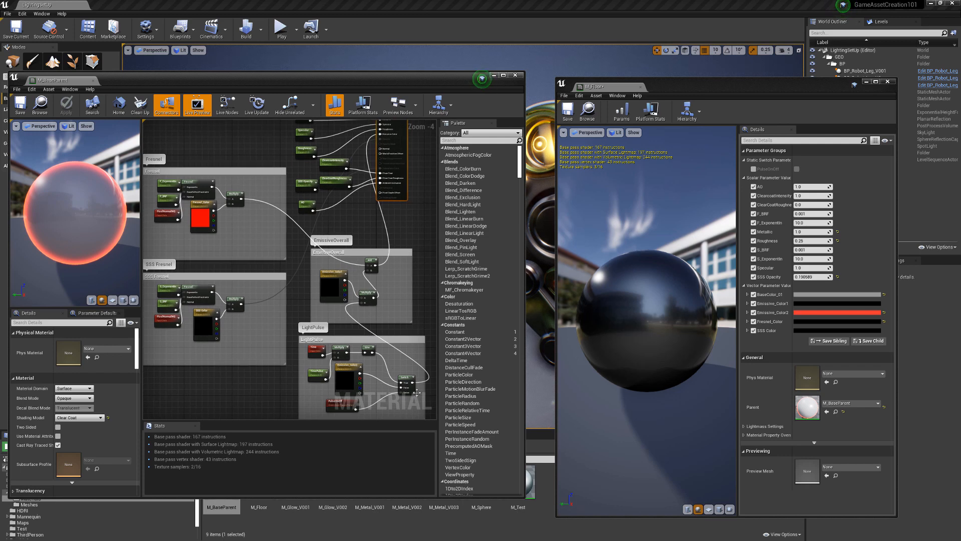
right_drag(404, 395, 398, 387)
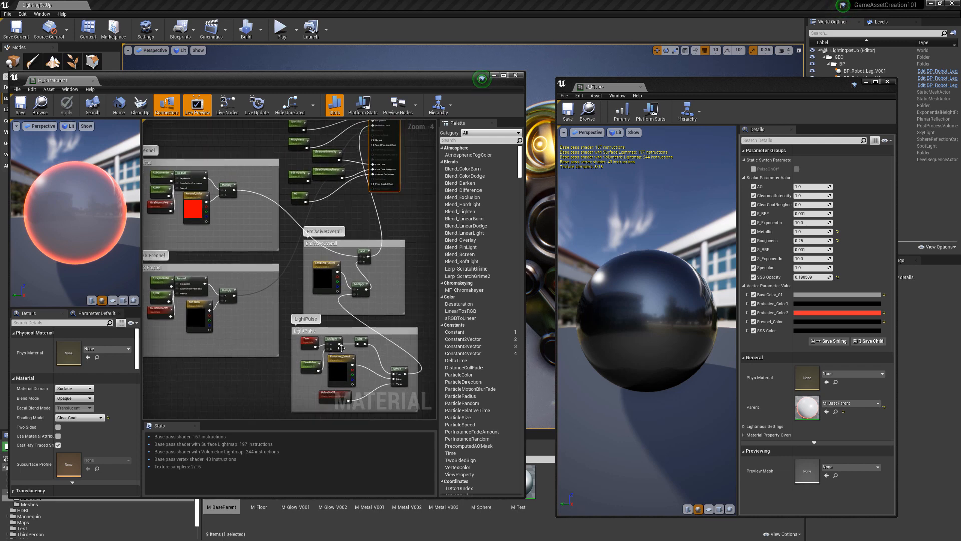
right_drag(379, 354, 405, 386)
right_drag(192, 299, 222, 350)
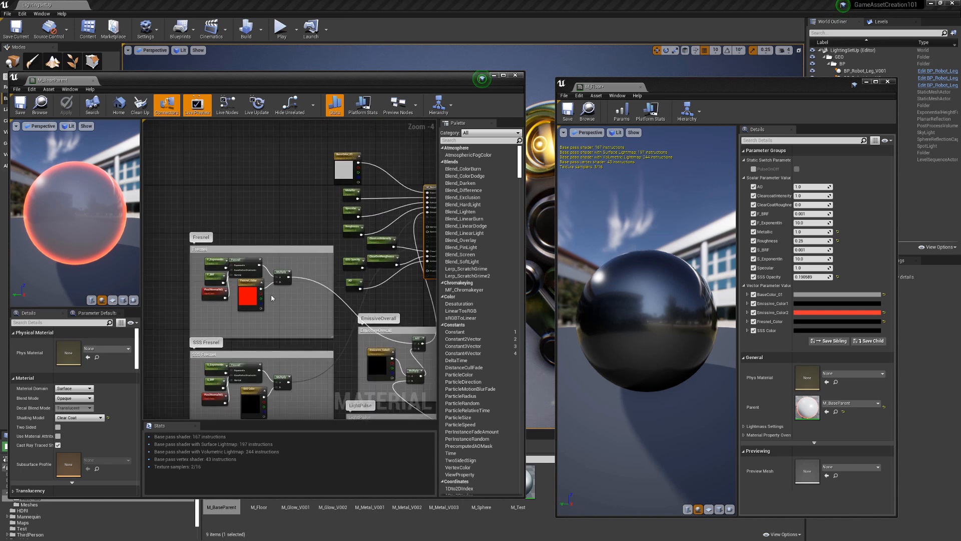
right_drag(272, 297, 282, 352)
scroll(283, 352, up, 2)
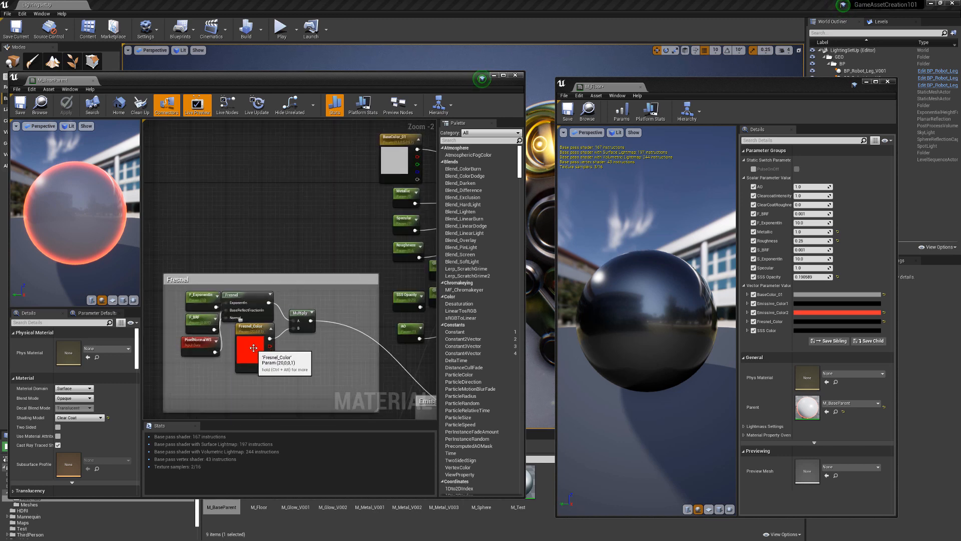
scroll(291, 384, down, 2)
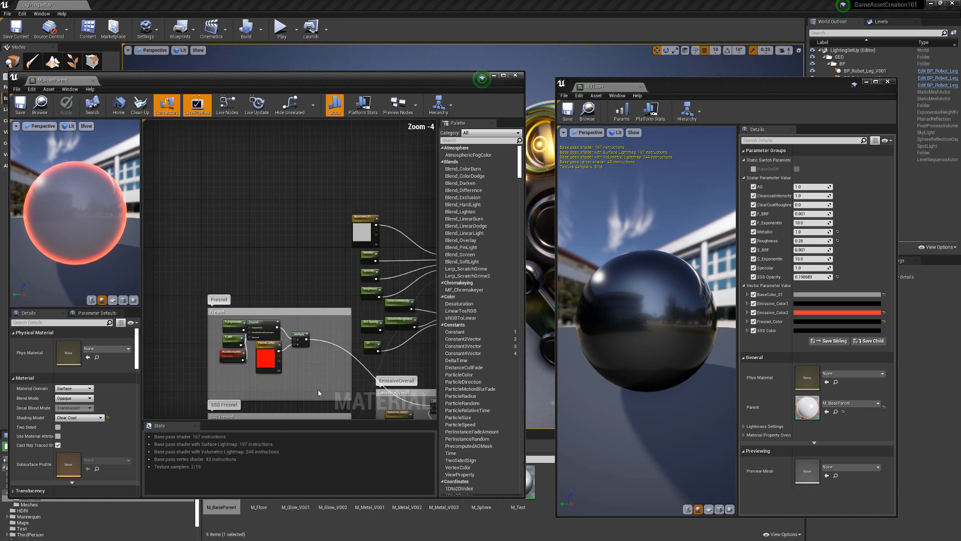
right_drag(386, 369, 324, 341)
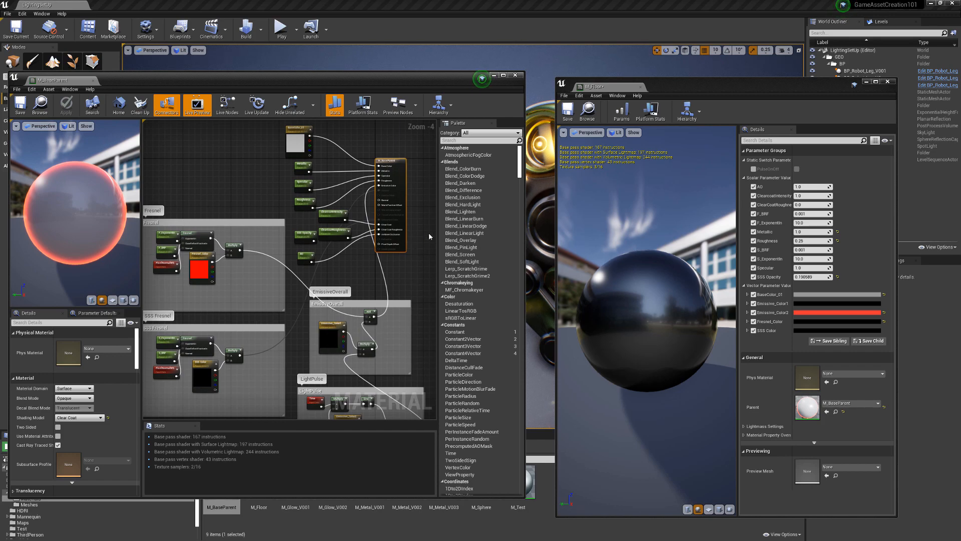
Close the M_BaseParent and M_Floor windows and open the M_Glow_V002 material instance used for the leg's red light.
click(515, 76)
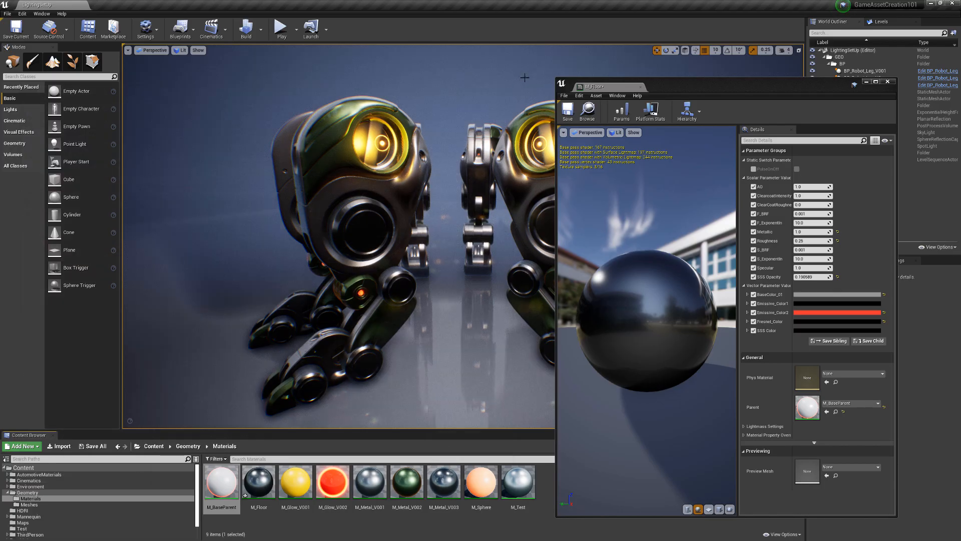
click(887, 81)
right_drag(491, 301, 521, 300)
alt+drag(521, 300, 220, 300)
alt+right_drag(463, 235, 353, 235)
alt+drag(463, 235, 272, 335)
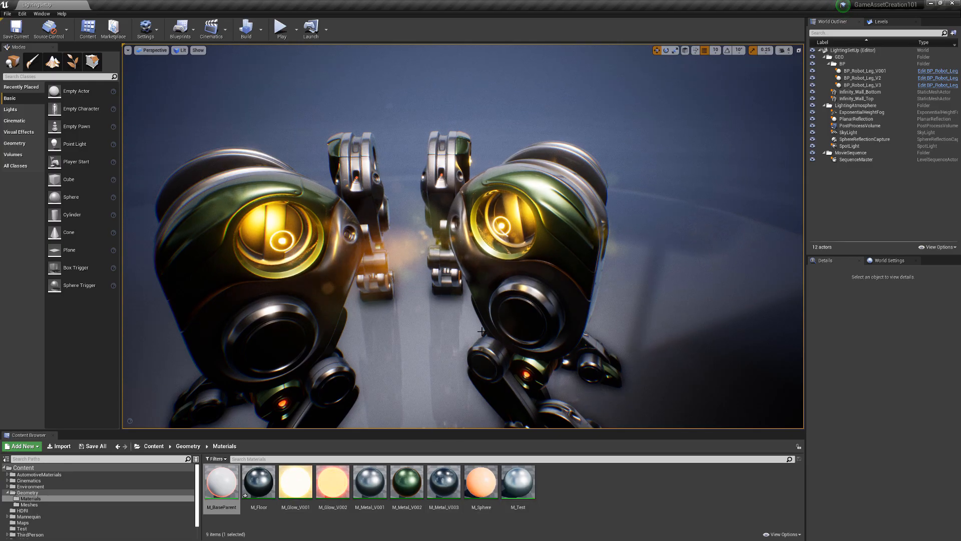
mouse_move(462, 236)
right_down()
mouse_move(425, 255)
mouse_move(471, 280)
mouse_move(516, 278)
mouse_move(473, 222)
mouse_move(450, 240)
right_up()
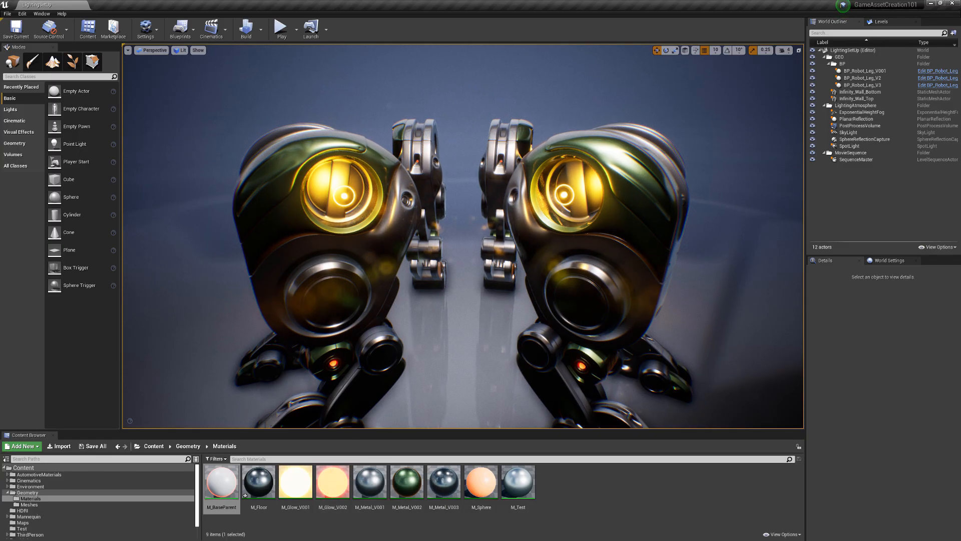
right_drag(463, 235, 398, 338)
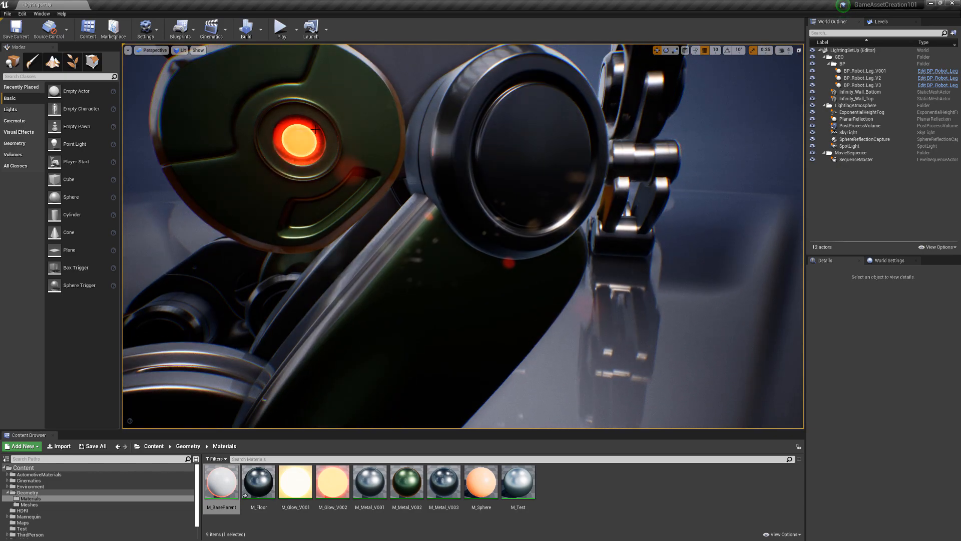
double_click(343, 481)
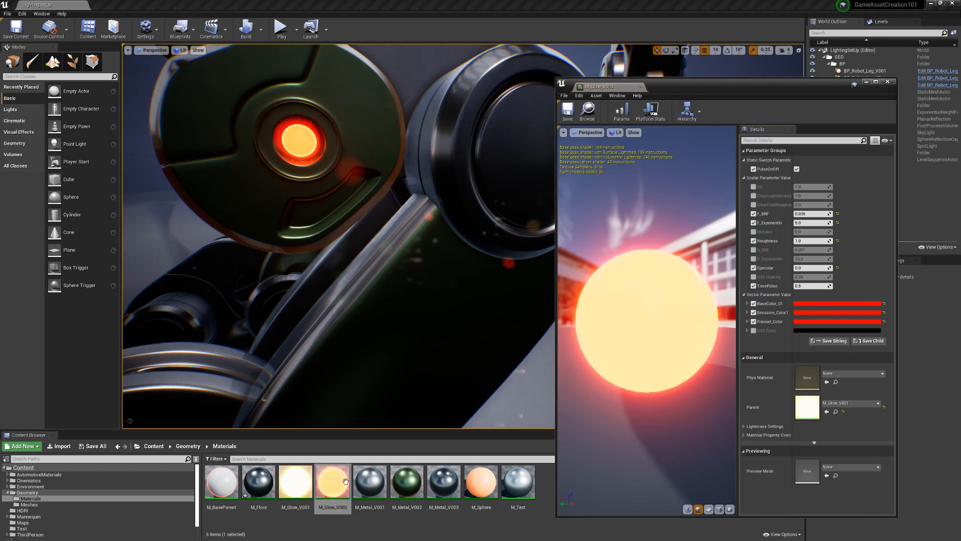
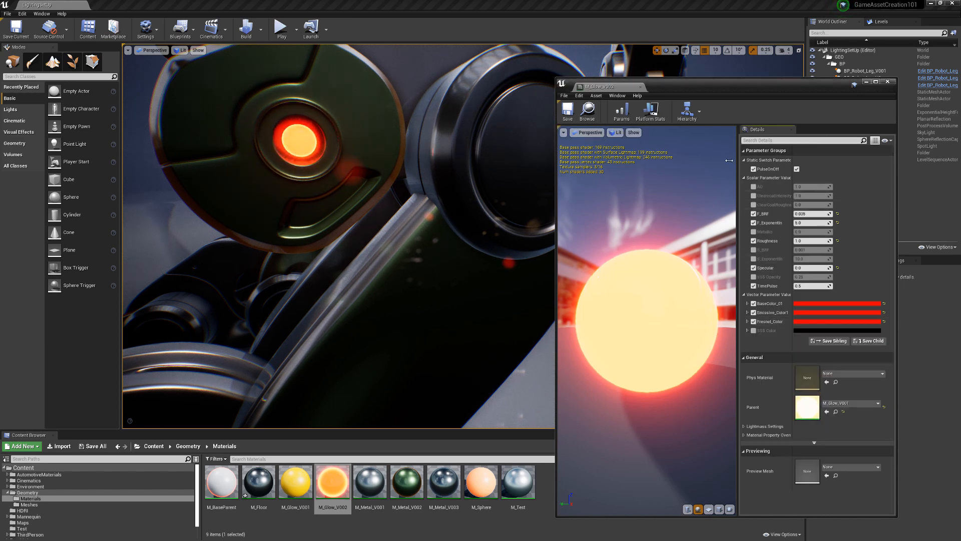
Close the M_Glow_V002 instance window and reposition the BP_Robot_Leg_V001 blueprint window over the level view.
click(888, 82)
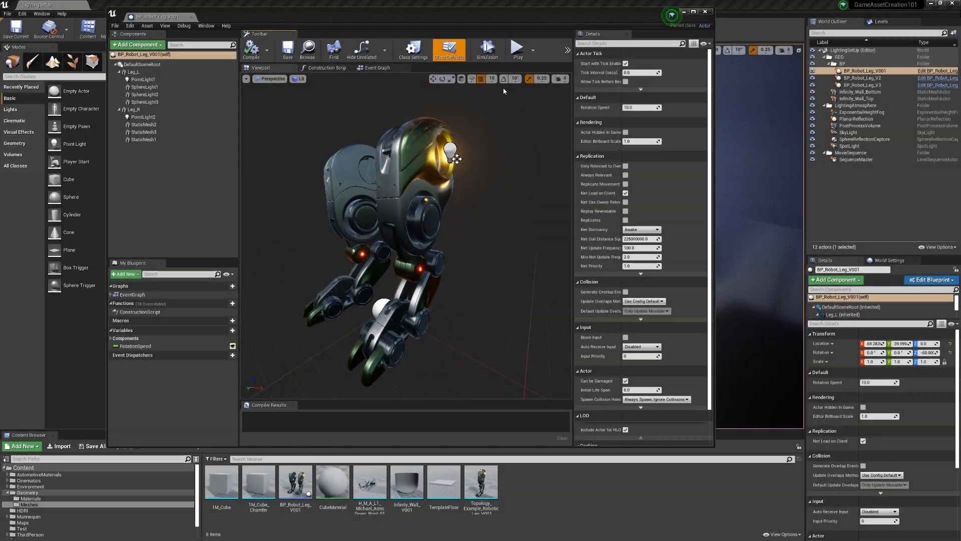
drag(451, 19, 645, 287)
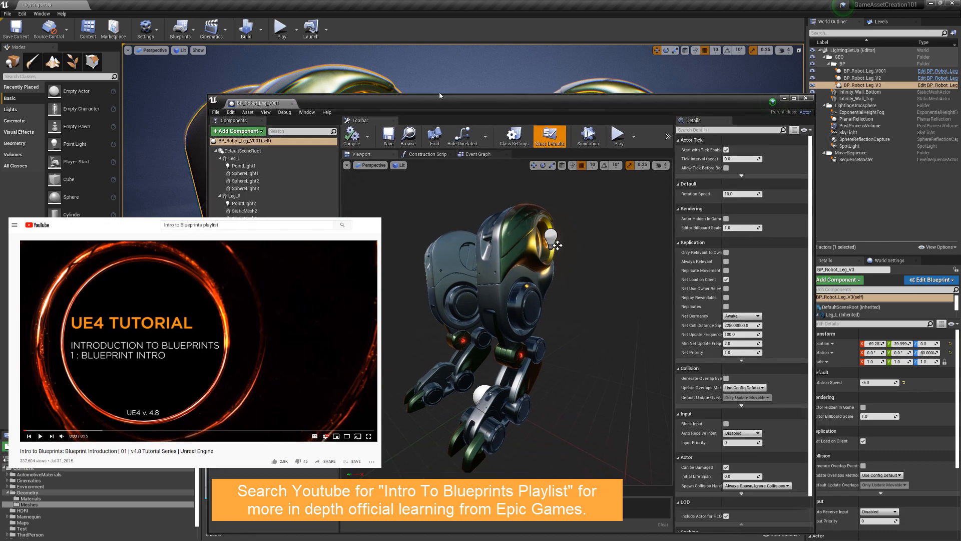
drag(440, 95, 428, 68)
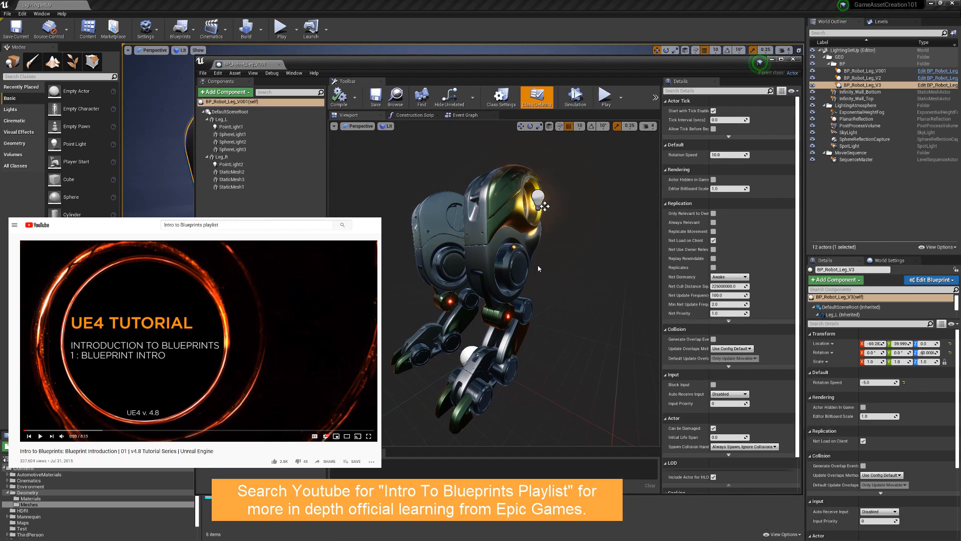
Simulate BP_Robot_Leg_V001 in its preview to watch the legs rotate up close, and close the blueprint window.
click(576, 97)
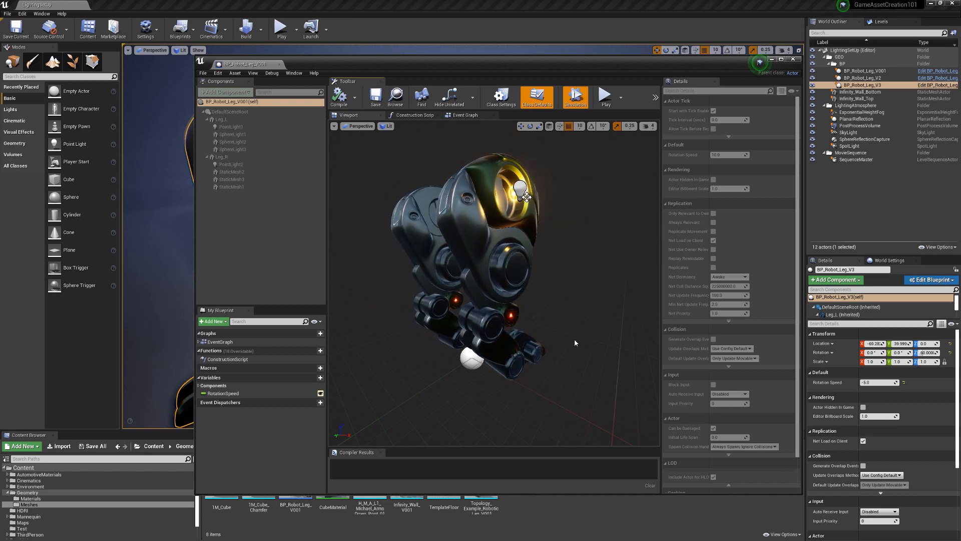
scroll(575, 332, up, 5)
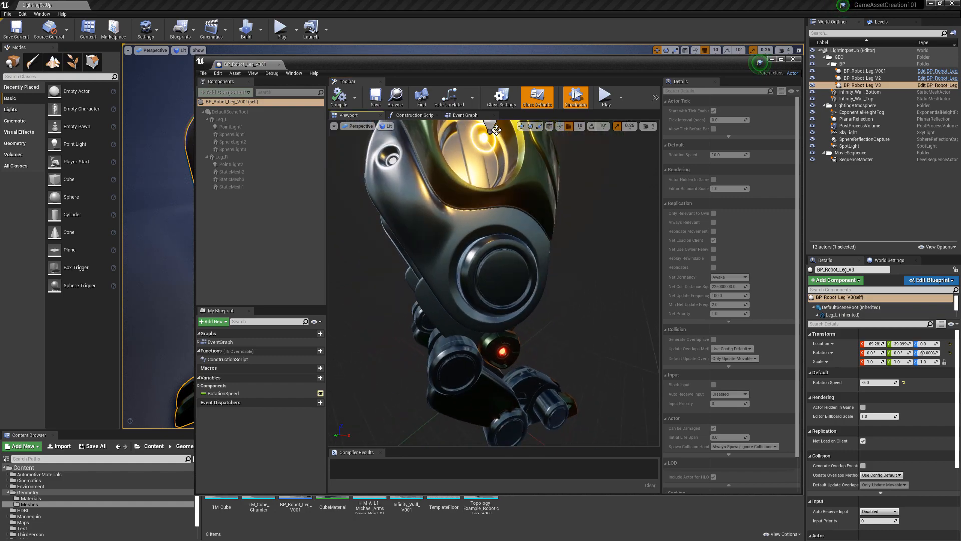
click(793, 58)
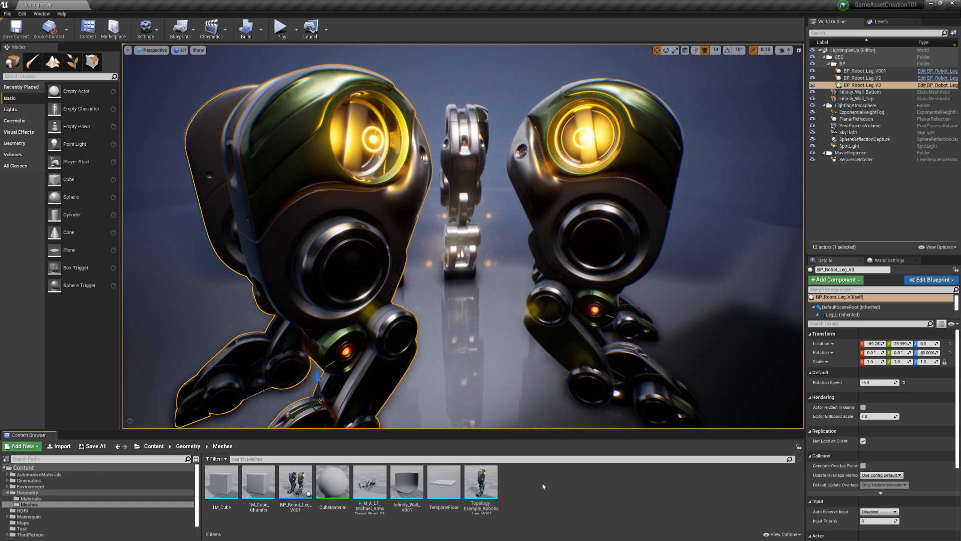
Open the Topology_Example_Robotic_Leg_V001 static mesh and inspect the leg up close in its preview.
click(483, 482)
double_click(484, 482)
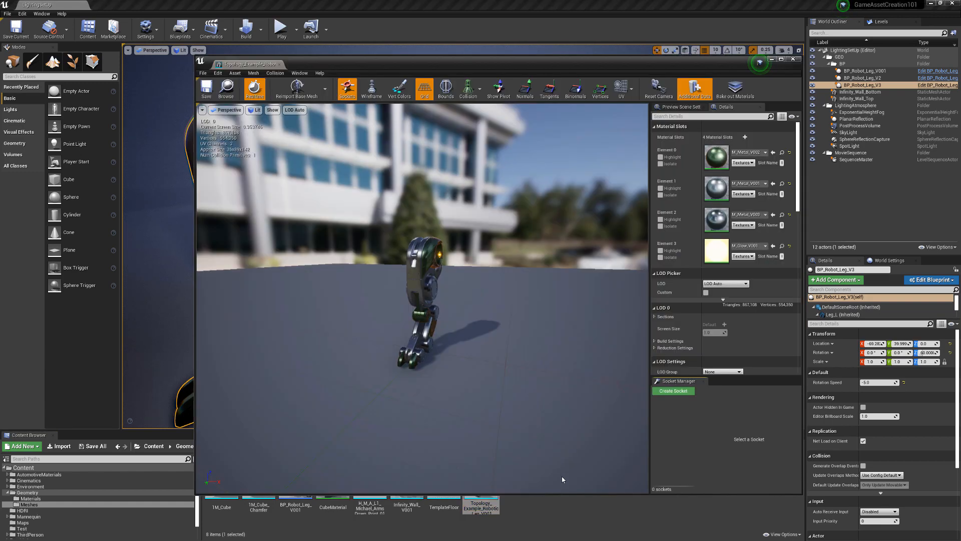
drag(490, 381, 525, 385)
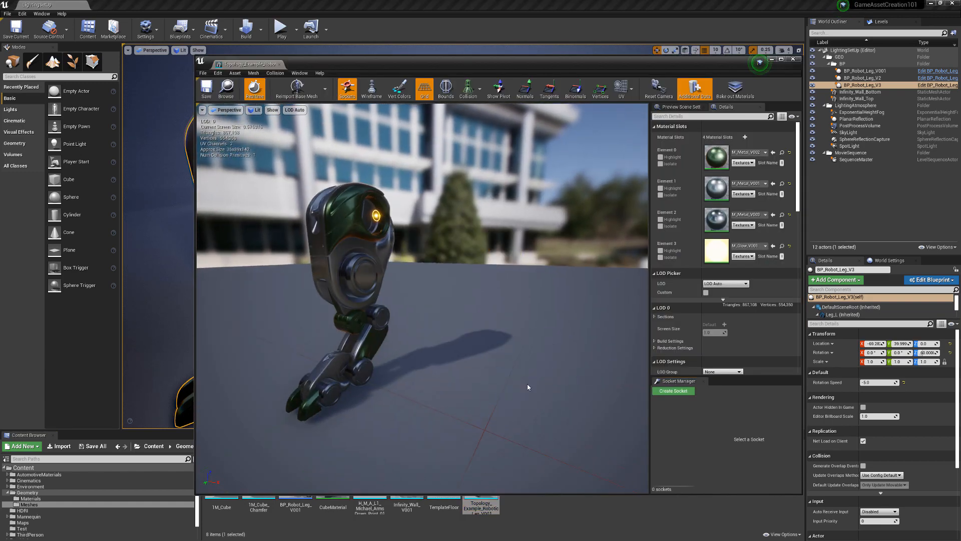
scroll(526, 385, up, 3)
drag(423, 297, 436, 314)
scroll(423, 297, up, 3)
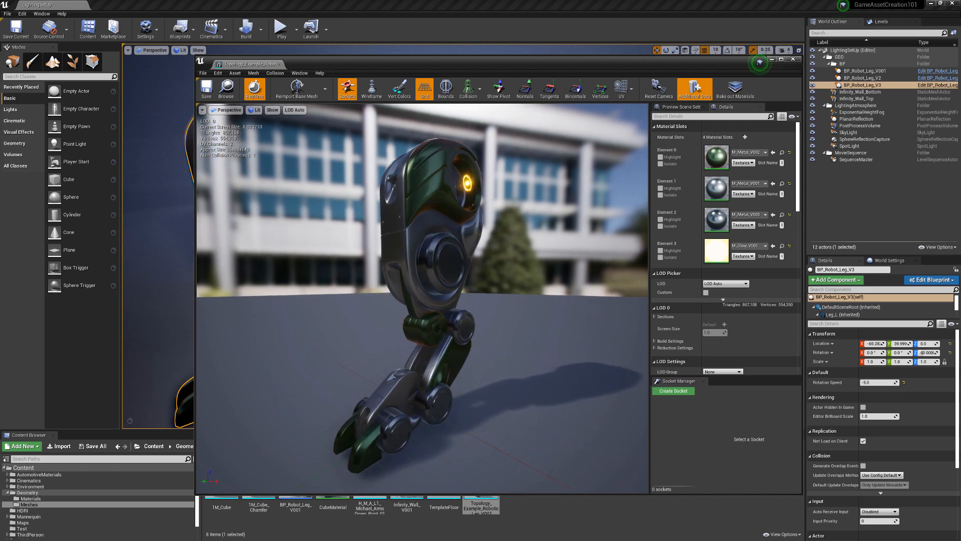
Toggle the highlight on and off for material slots Element 0, Element 1 and Element 2 of the leg mesh in turn.
click(660, 157)
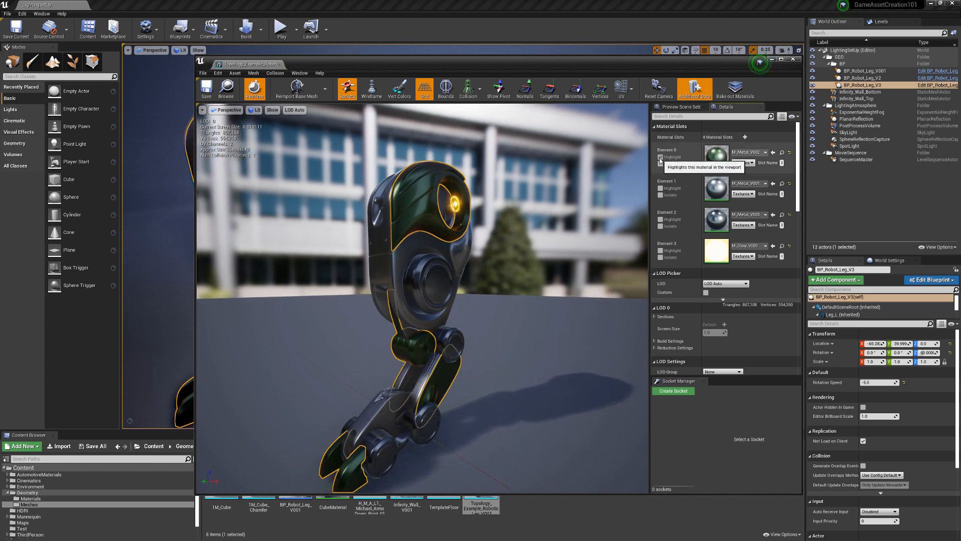
click(660, 157)
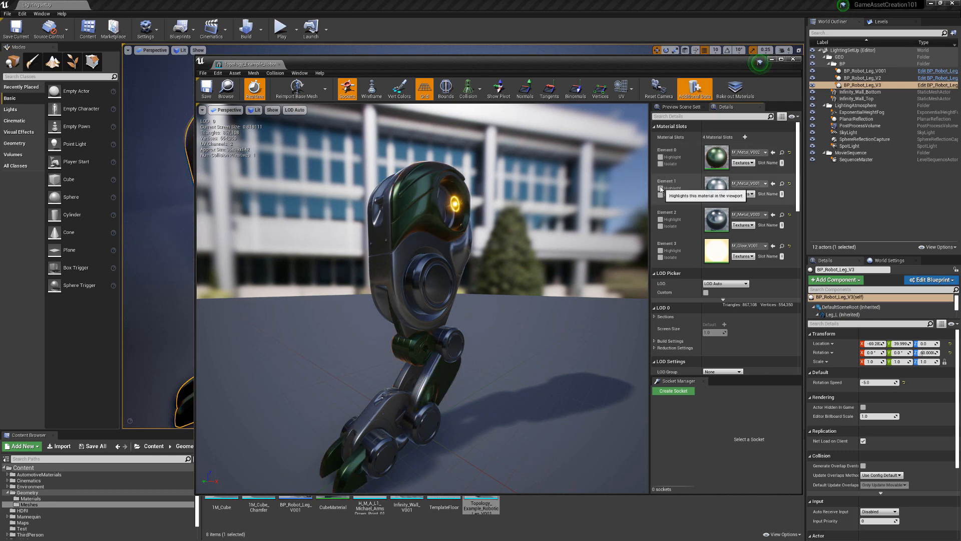
click(660, 188)
click(660, 188)
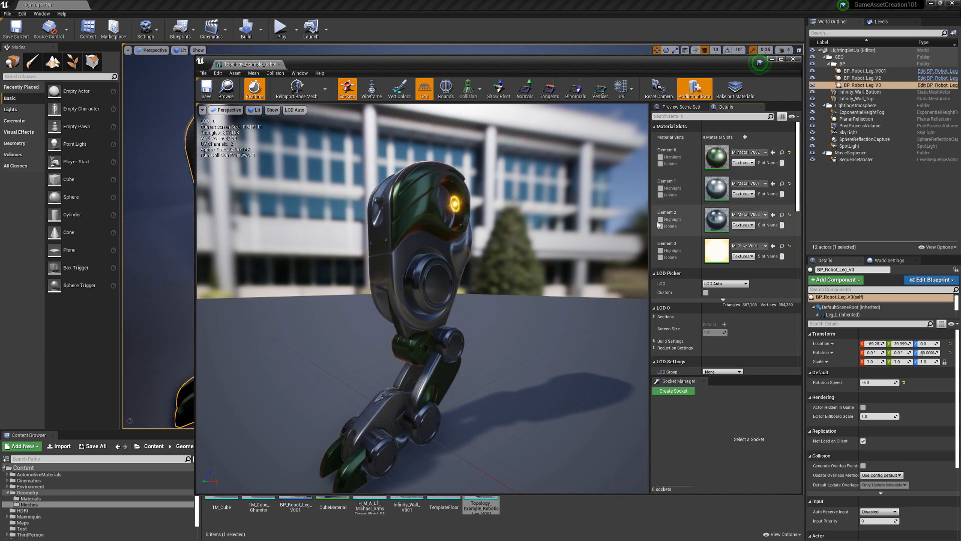
click(661, 220)
click(661, 219)
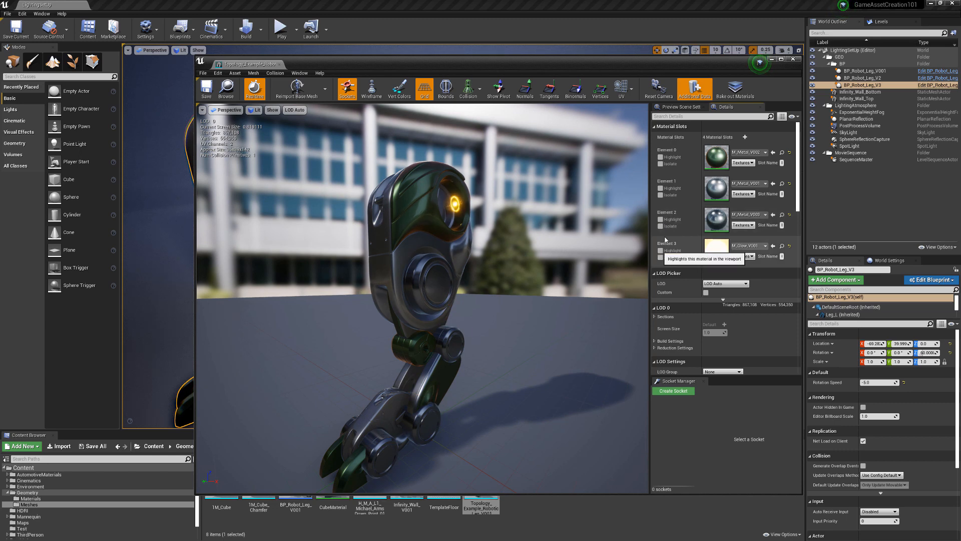
Inspect the leg mesh's assigned metal and glow materials from several angles, and close the static mesh window.
alt+drag(554, 272, 575, 264)
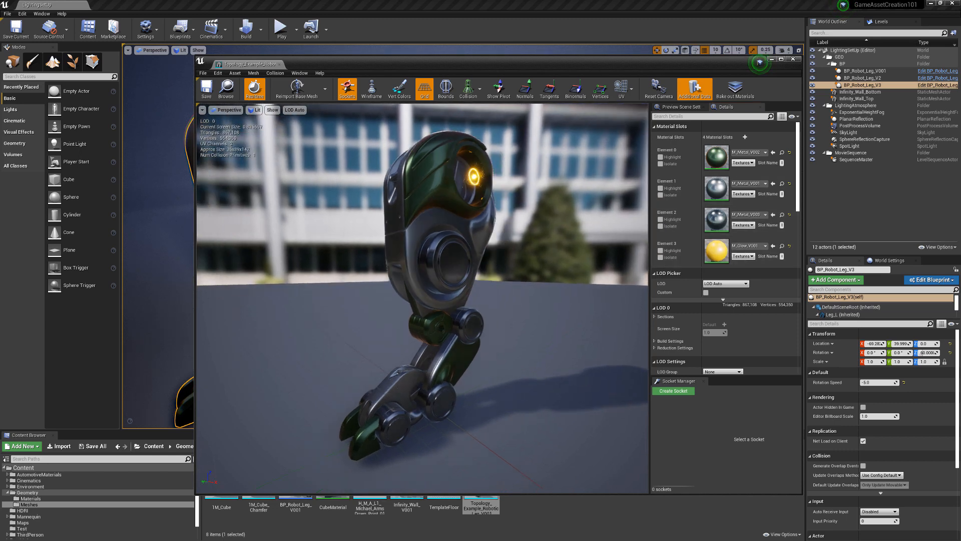
alt+middle_drag(574, 264, 550, 296)
alt+right_drag(550, 296, 546, 293)
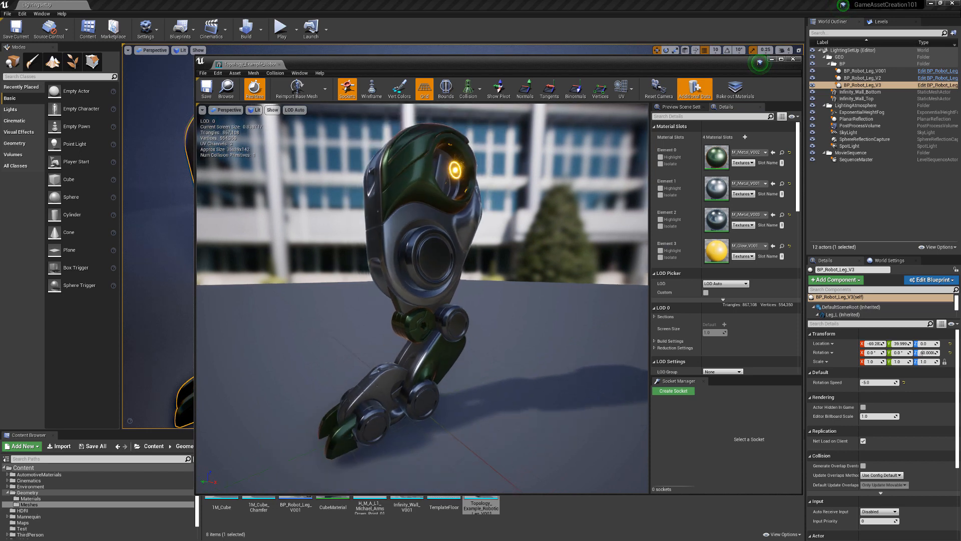
alt+drag(545, 293, 520, 294)
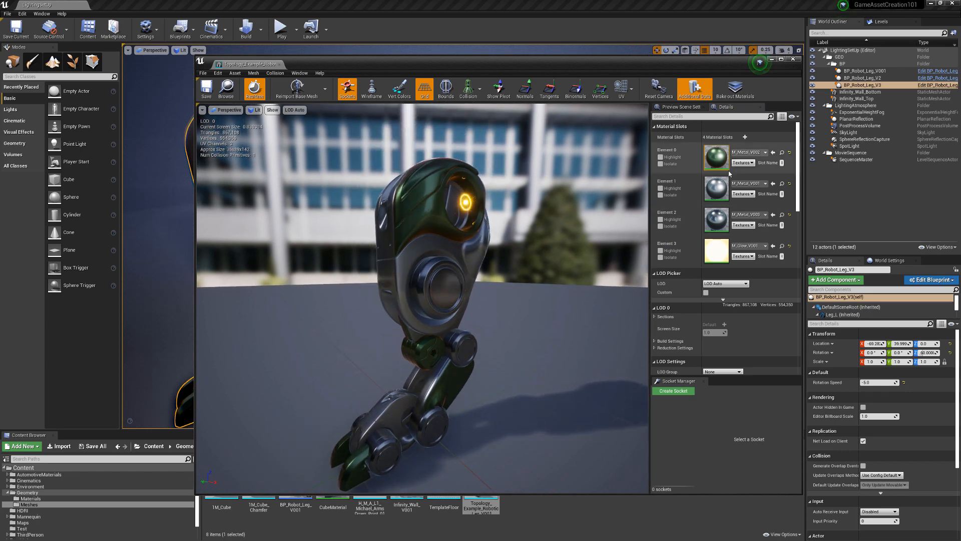
click(793, 60)
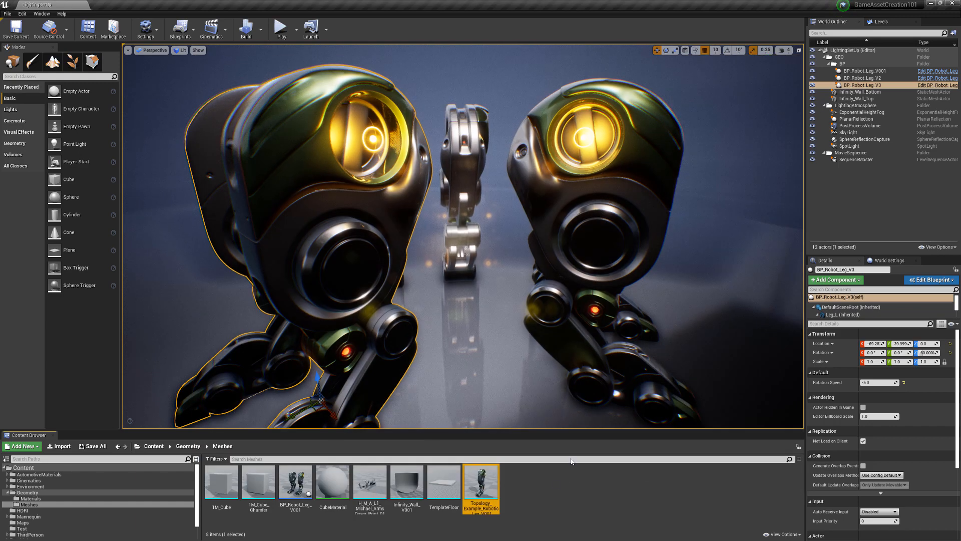
Bring up the parent class choices for a new Blueprint Class in the Meshes folder and dismiss them without choosing one.
right_click(529, 480)
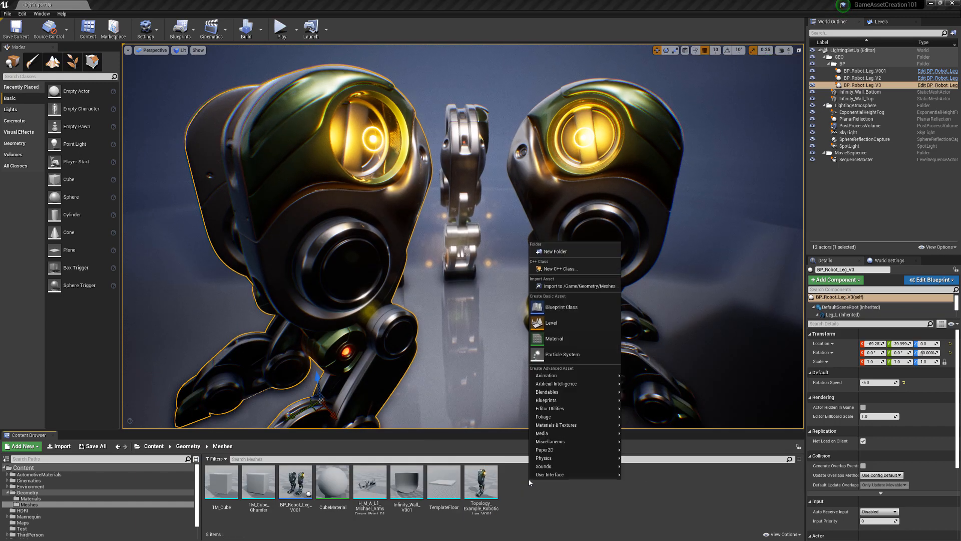
click(580, 305)
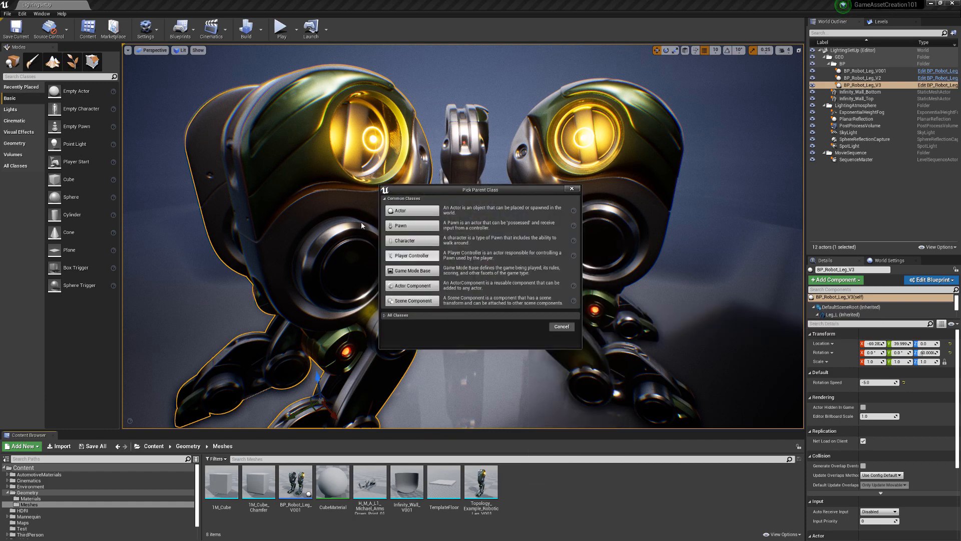
mouse_move(478, 210)
drag(429, 191, 462, 201)
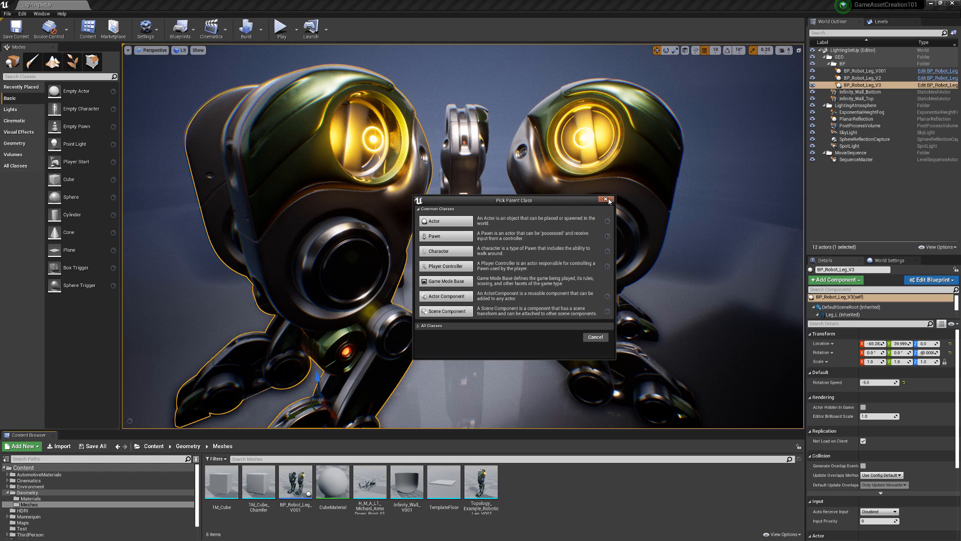
click(607, 199)
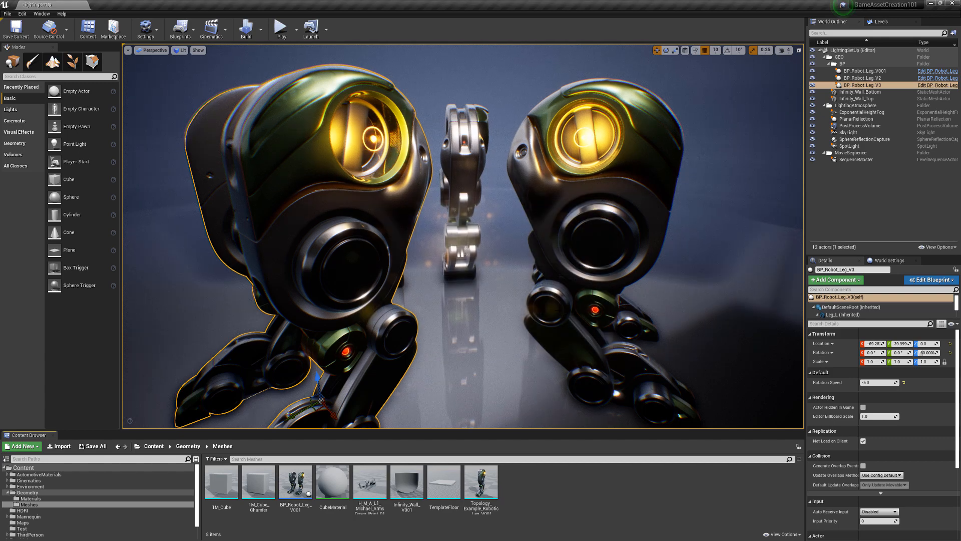
Reopen BP_Robot_Leg_V001's Event Graph and move the Event Tick node slightly up and to the right within the rotation network.
double_click(296, 481)
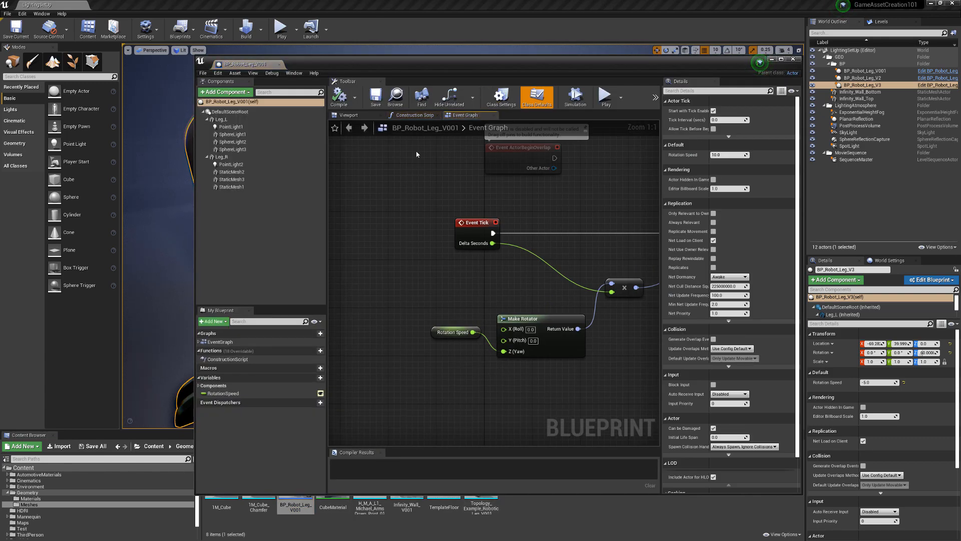
right_drag(427, 165, 378, 232)
right_drag(526, 252, 517, 257)
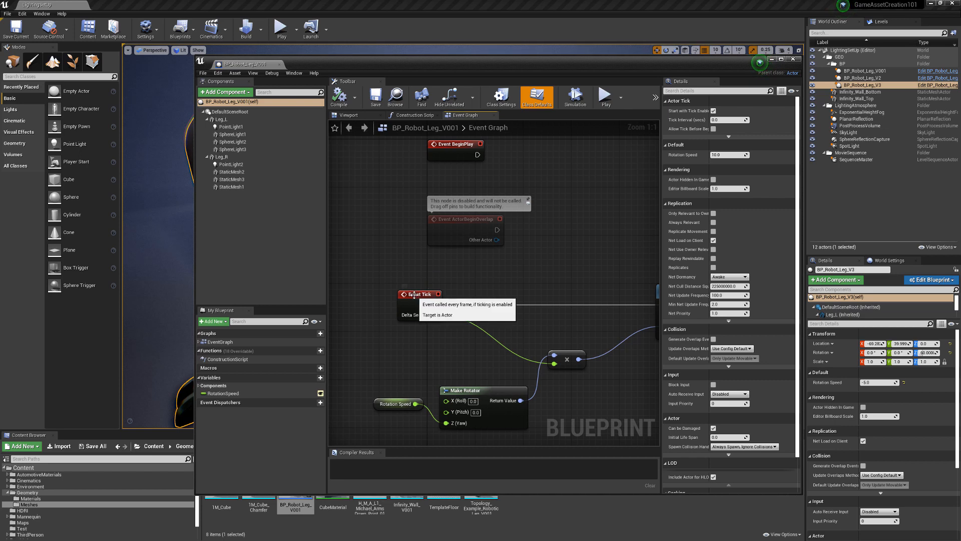
drag(414, 296, 444, 284)
right_drag(530, 301, 503, 274)
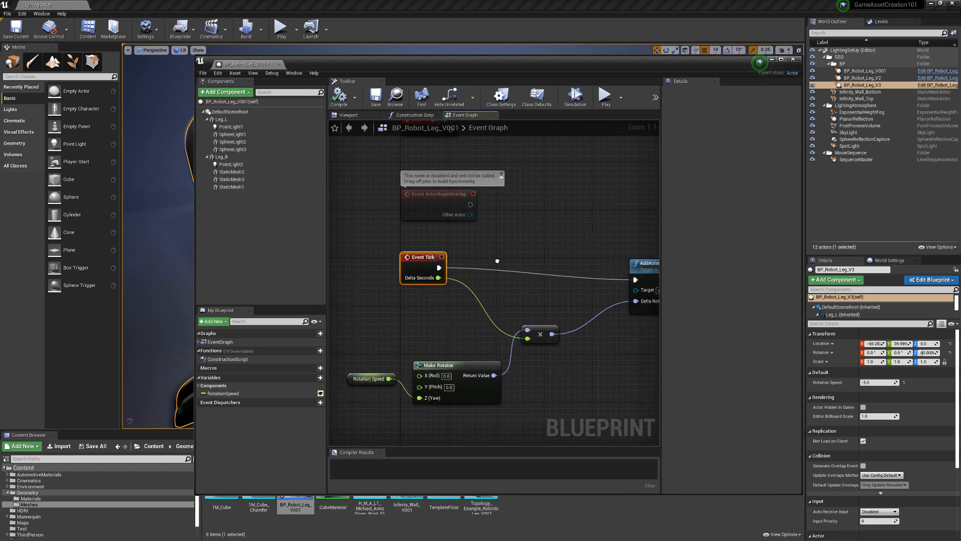
scroll(520, 279, down, 1)
right_drag(429, 412, 415, 417)
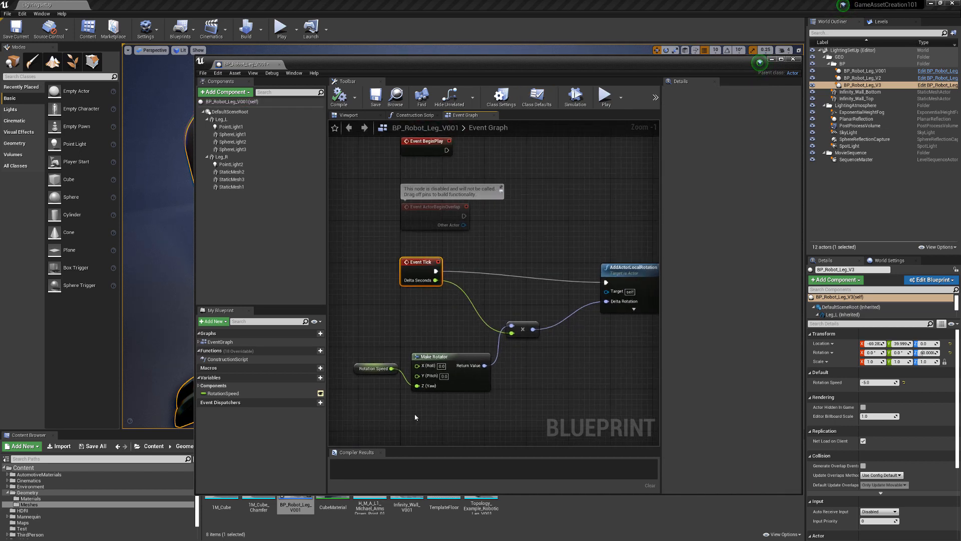
Tidy the Event Graph by repositioning the Make Rotator, multiply, Rotation Speed and AddActorLocalRotation nodes closer together.
drag(536, 328, 552, 317)
drag(619, 266, 607, 269)
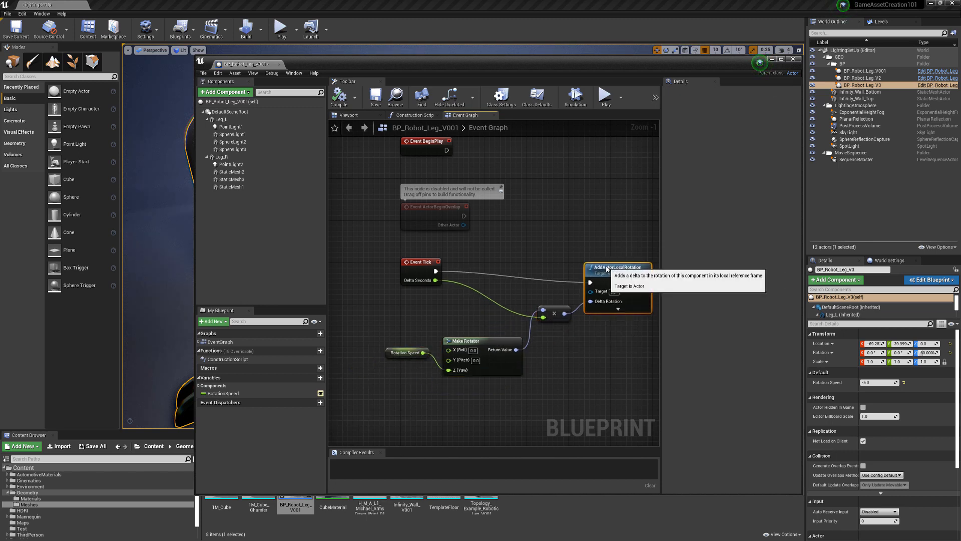
click(550, 238)
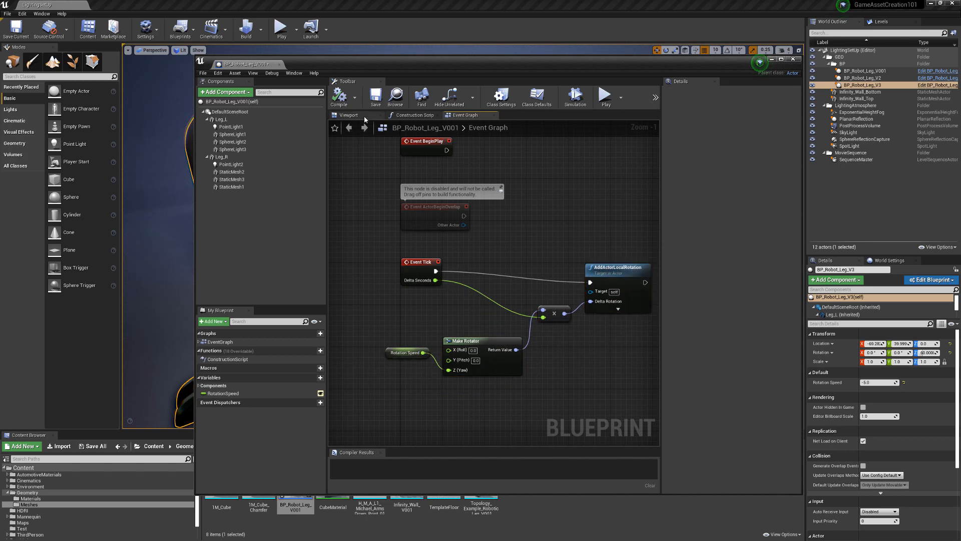
Show the blueprint's 3D preview and inspect the Leg_R and Leg_L static mesh components.
click(349, 116)
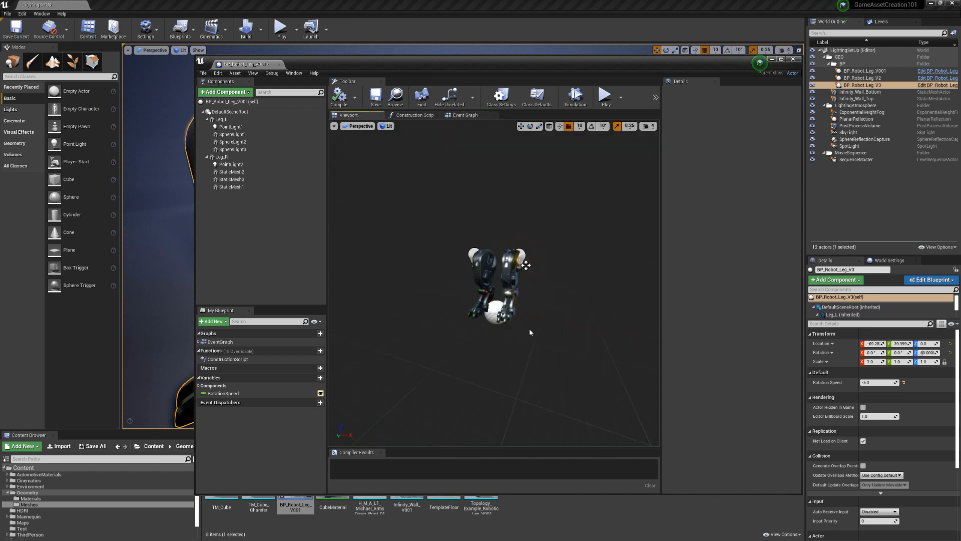
scroll(493, 300, up, 5)
middle_drag(545, 275, 543, 260)
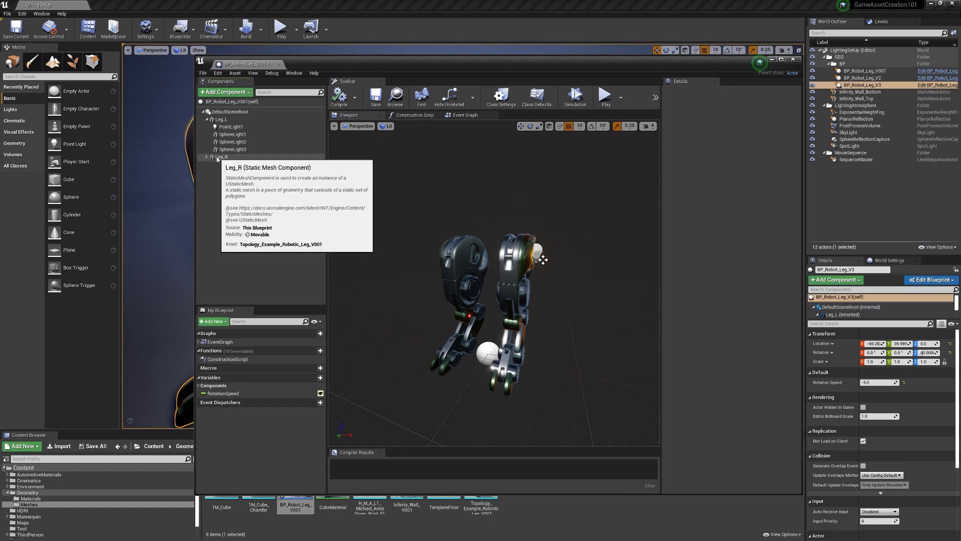
double_click(236, 157)
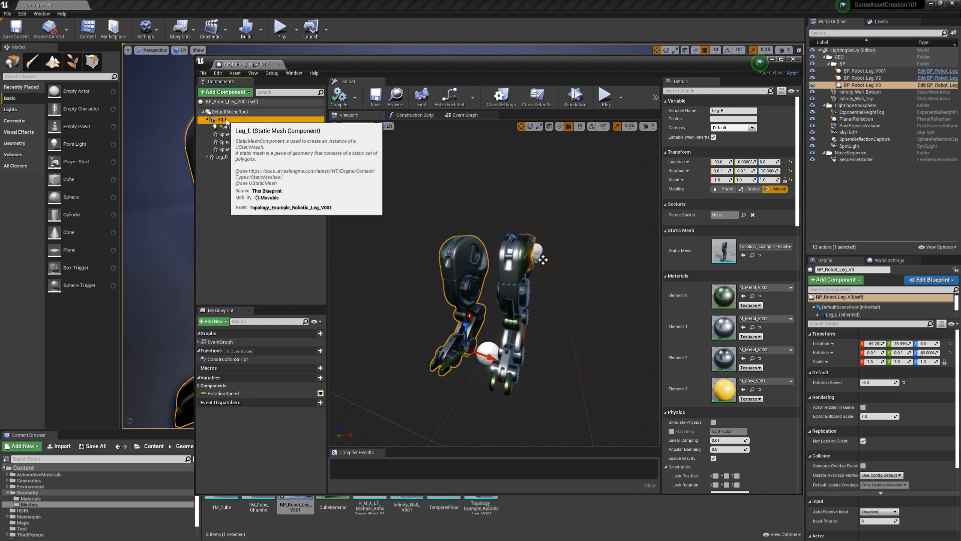
click(221, 120)
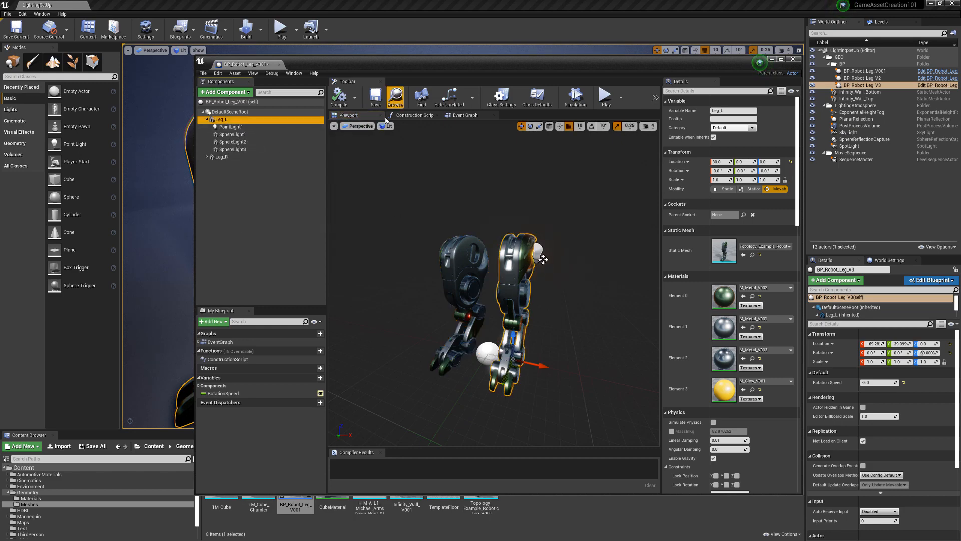
Browse the full list of component types that can be added to the blueprint.
drag(400, 65, 584, 88)
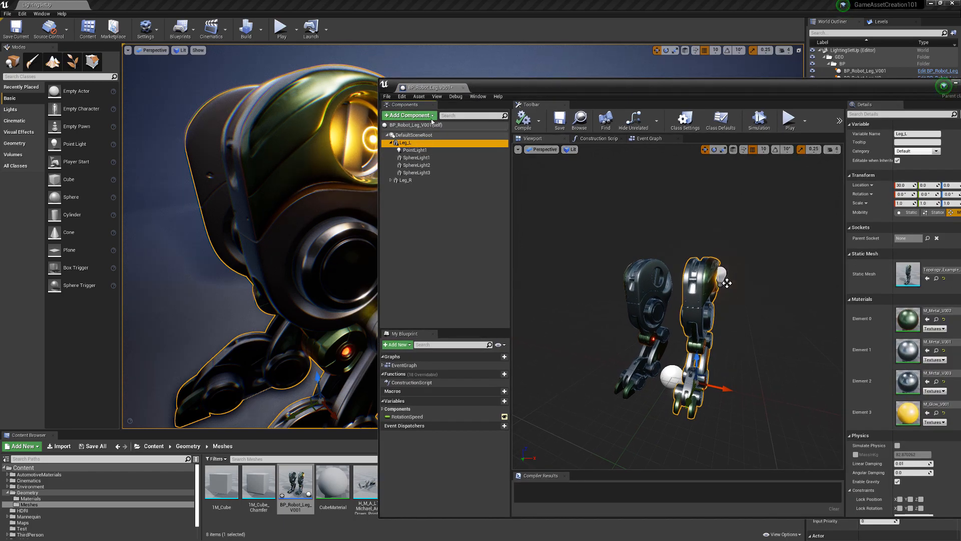
click(433, 115)
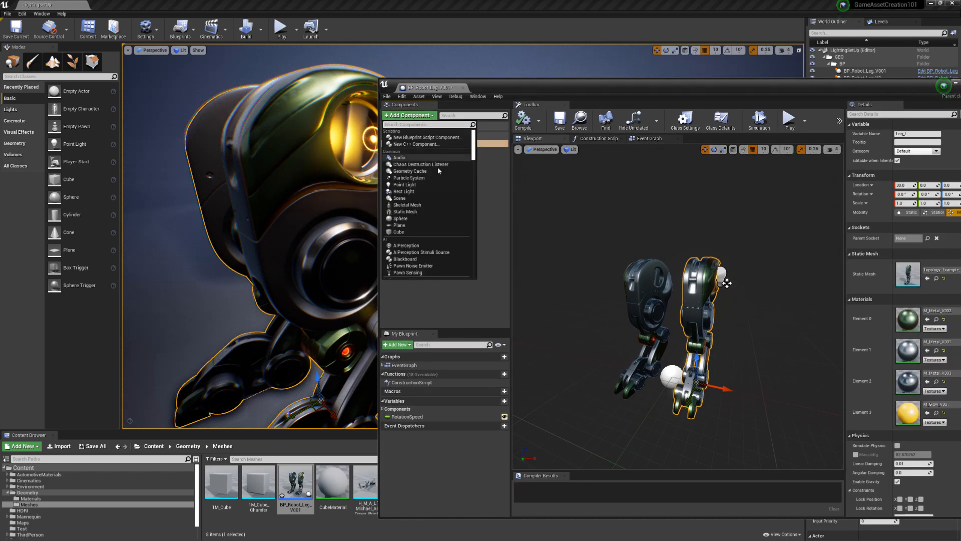
drag(475, 142, 465, 261)
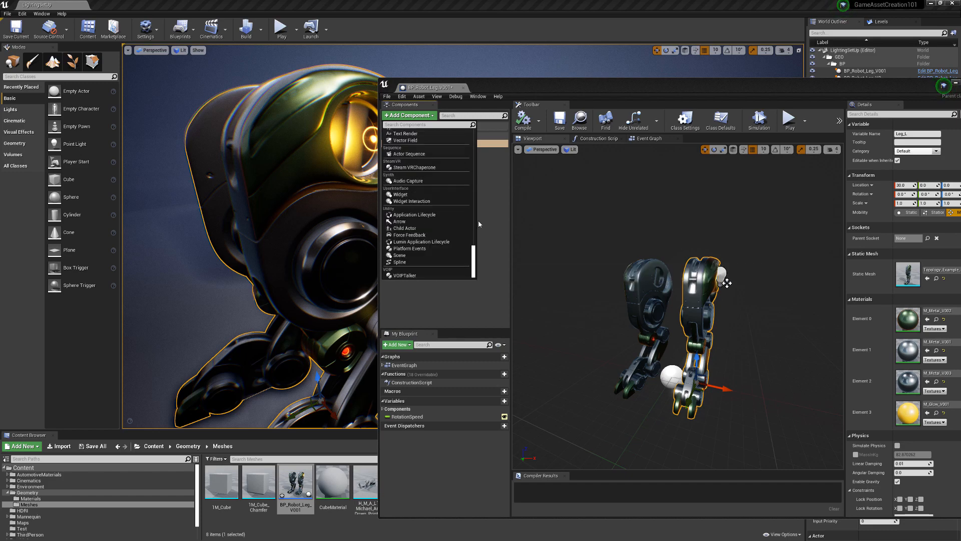
drag(479, 220, 482, 126)
click(576, 238)
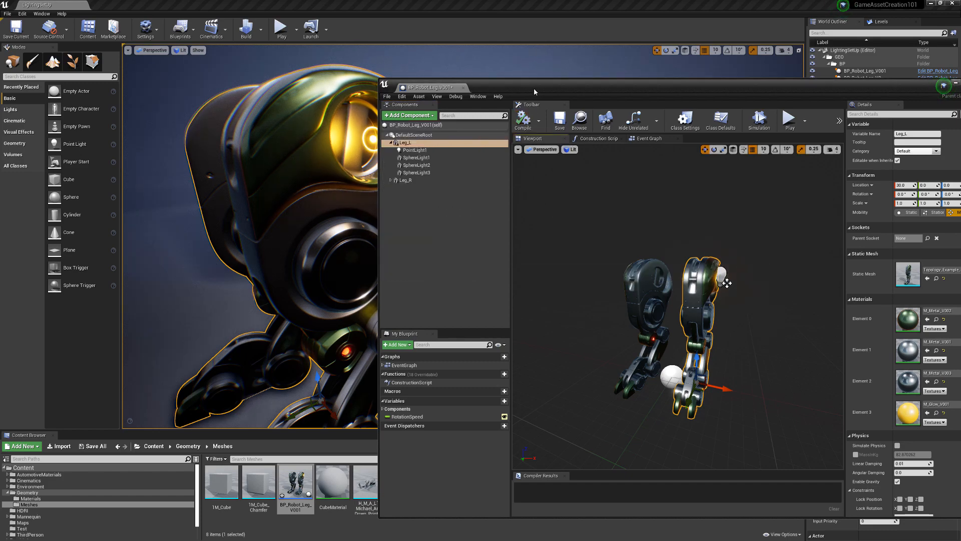
Try adding the Topology_Example_Robotic_Leg_V001 mesh under Leg_L and offsetting it along X, and delete that component.
drag(533, 89, 343, 16)
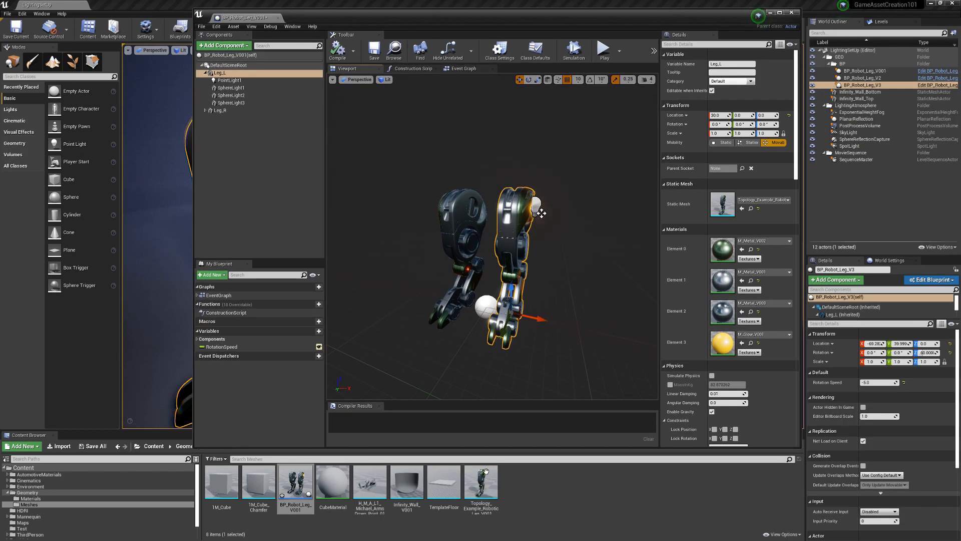
drag(485, 471, 258, 185)
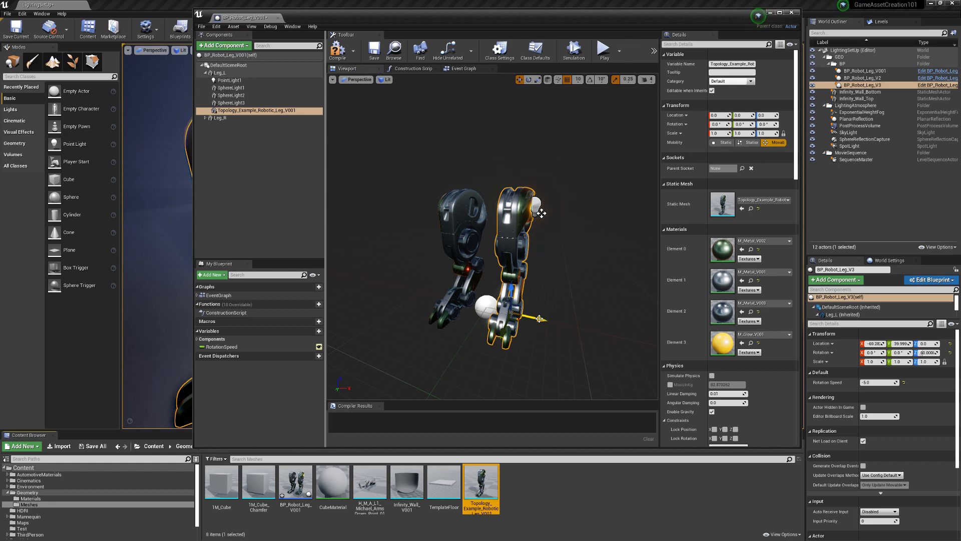
drag(539, 319, 600, 330)
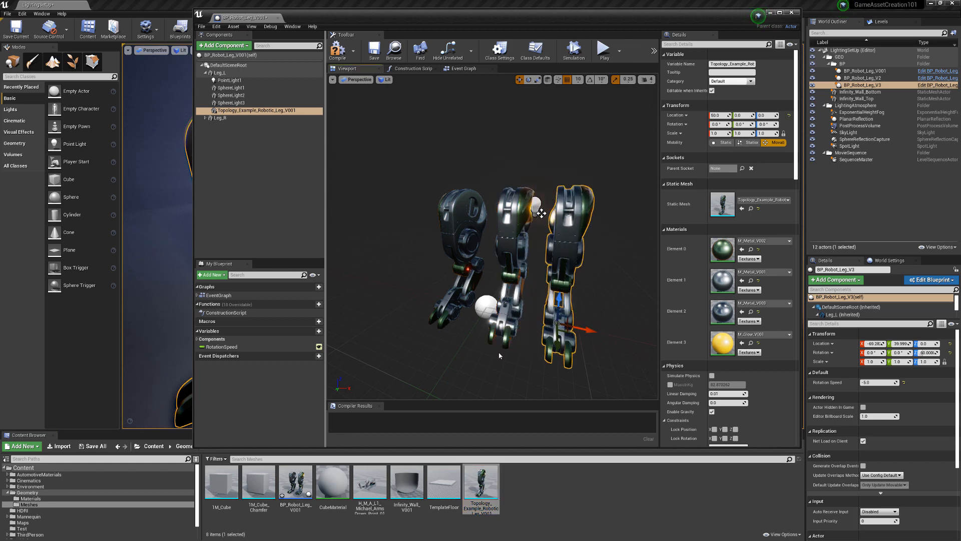
key(Delete)
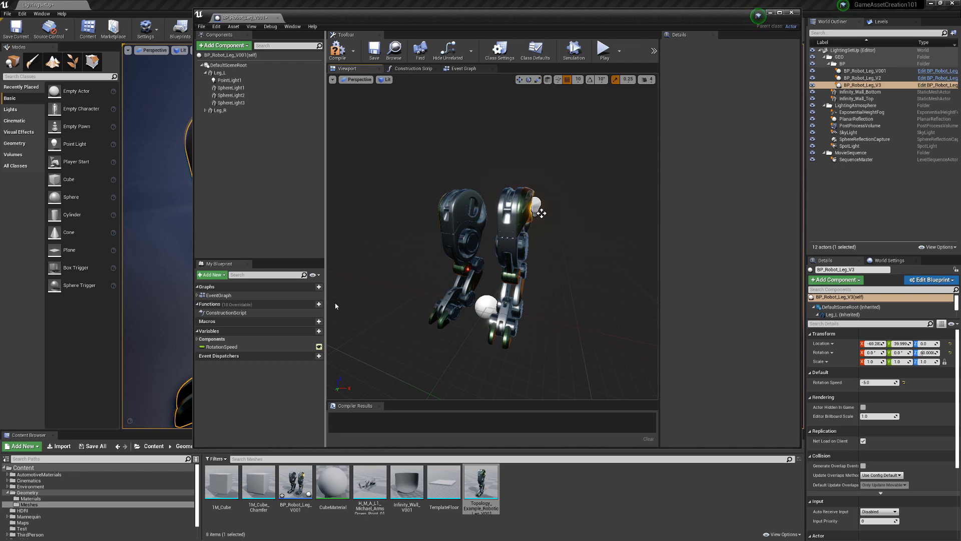
Compare the transforms and placement of the Leg_R and Leg_L components, and expand Leg_R's child components.
click(231, 111)
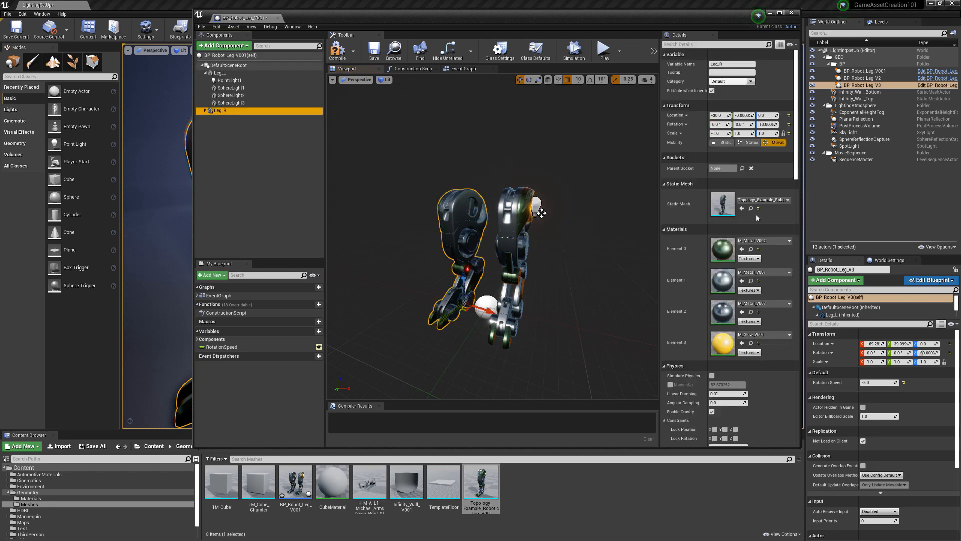
click(749, 142)
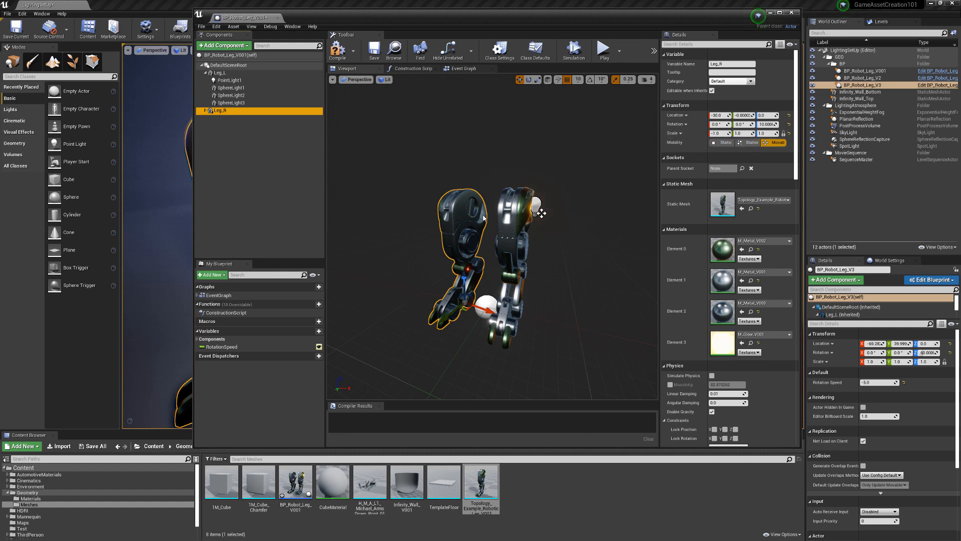
drag(539, 322, 461, 325)
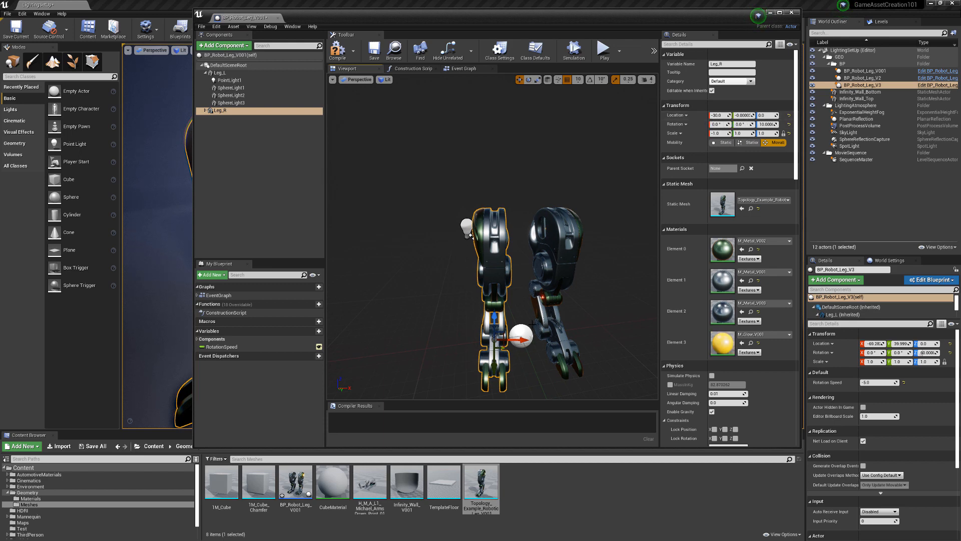
click(557, 276)
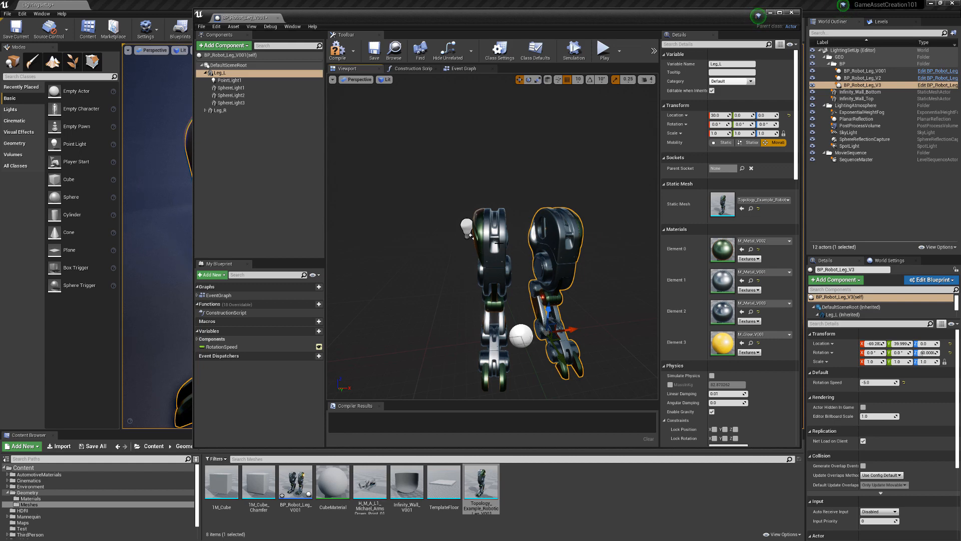
click(470, 235)
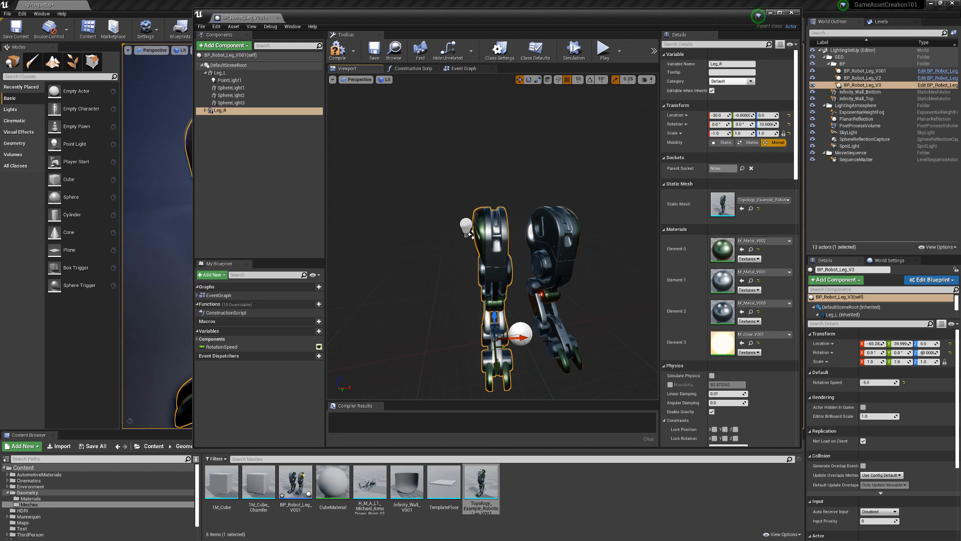
click(226, 111)
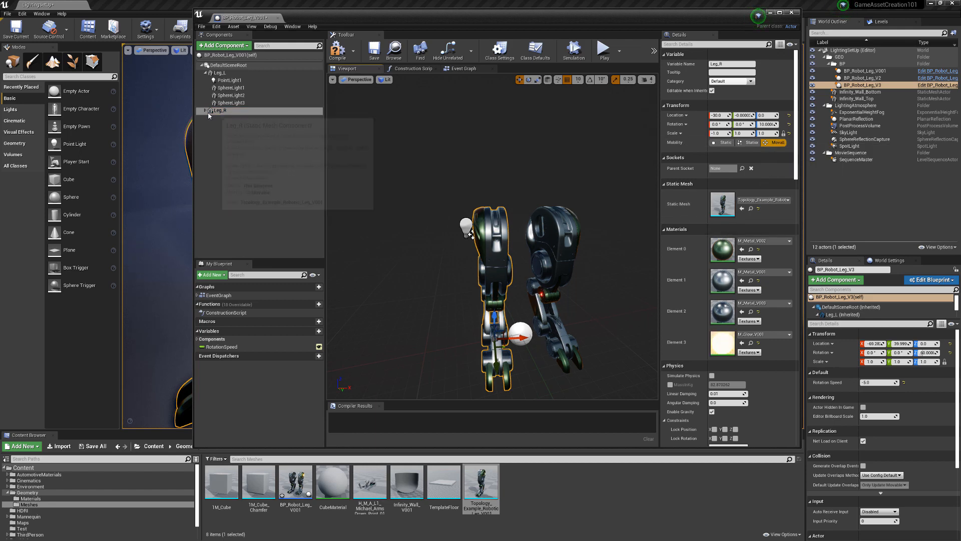
Focus on SphereLight1 and examine its placement on the upper housing of the leg.
click(230, 88)
key(f)
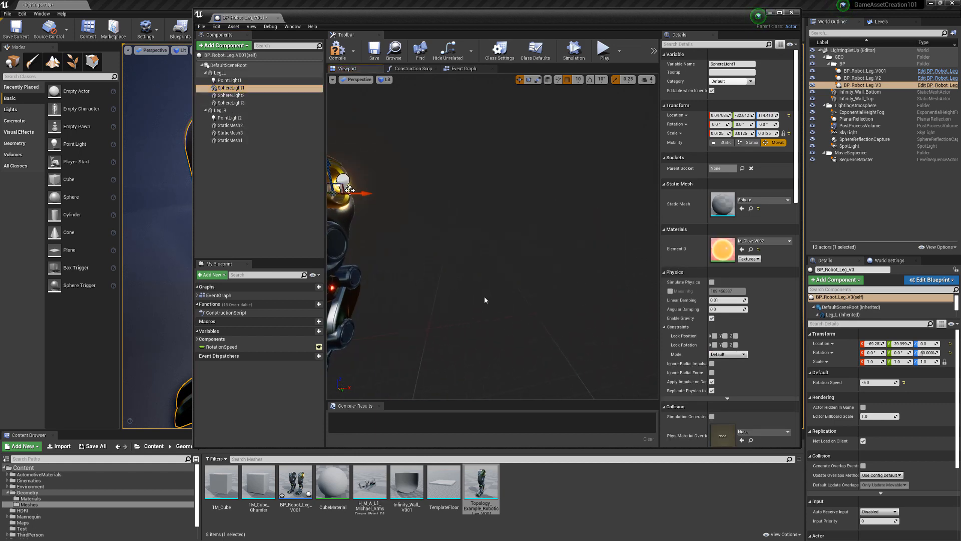
key(f)
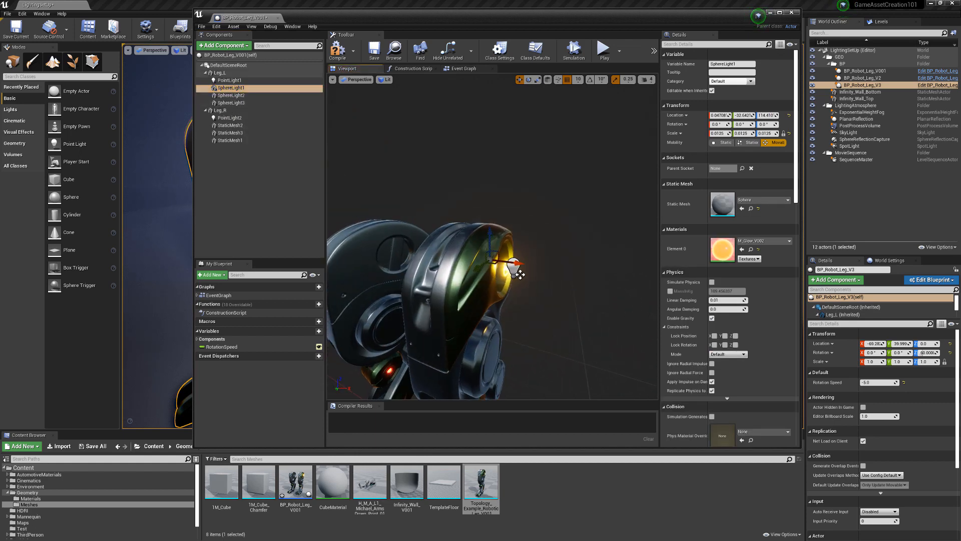
key(f)
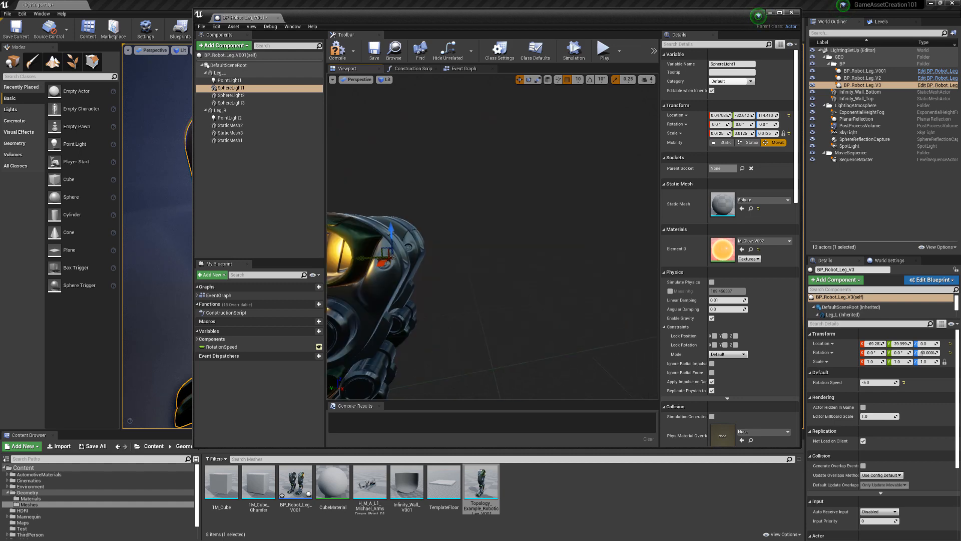
key(f)
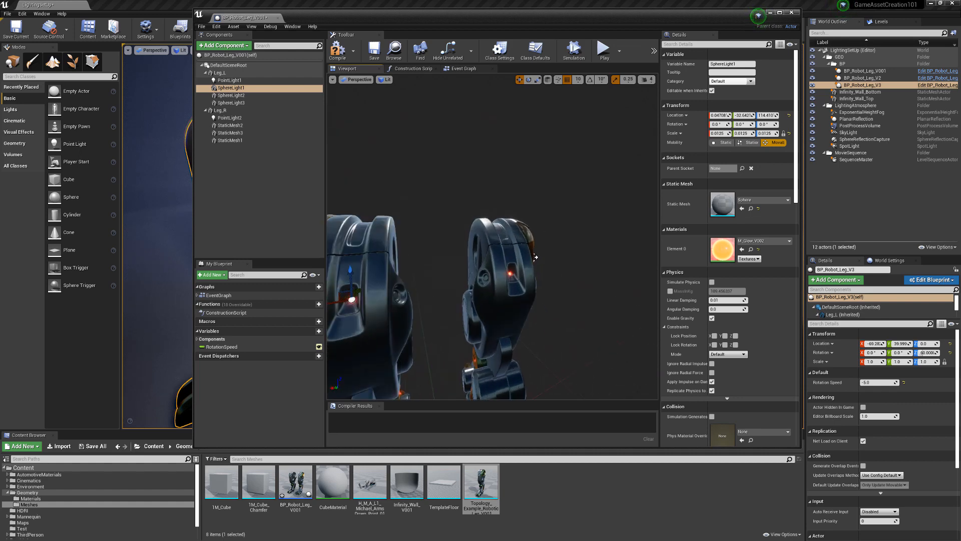
scroll(491, 304, up, 3)
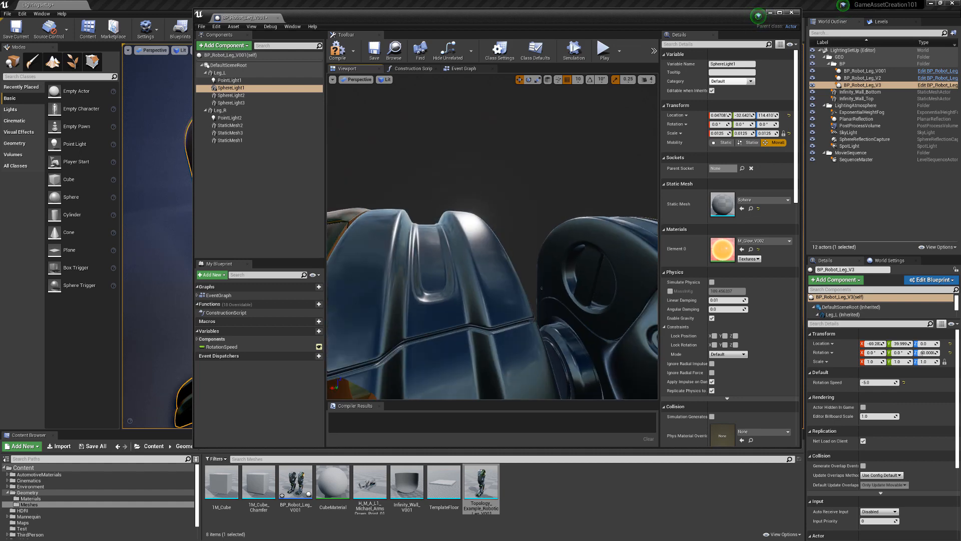
scroll(492, 303, down, 3)
alt+drag(379, 286, 353, 287)
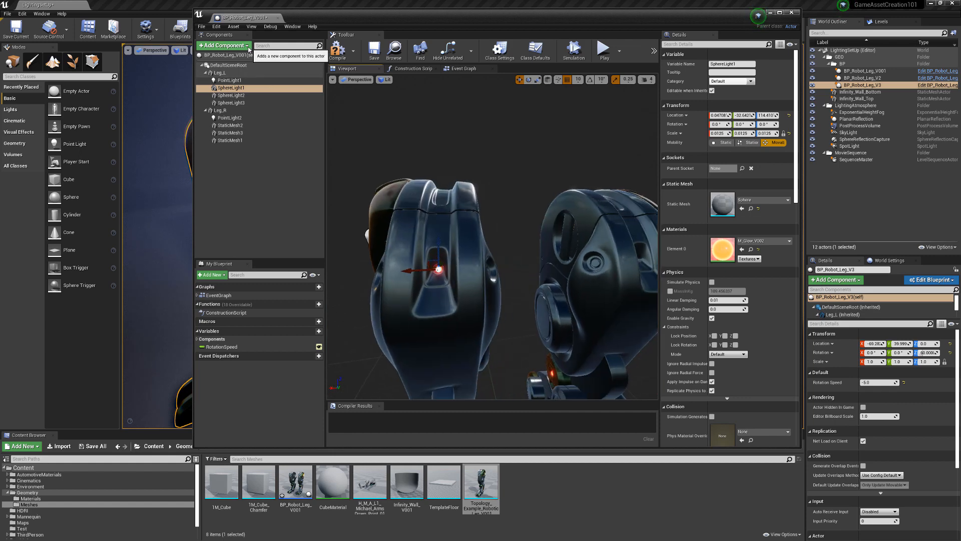
Check the basic shapes available as components and show the Materials folder containing the glow materials.
click(223, 45)
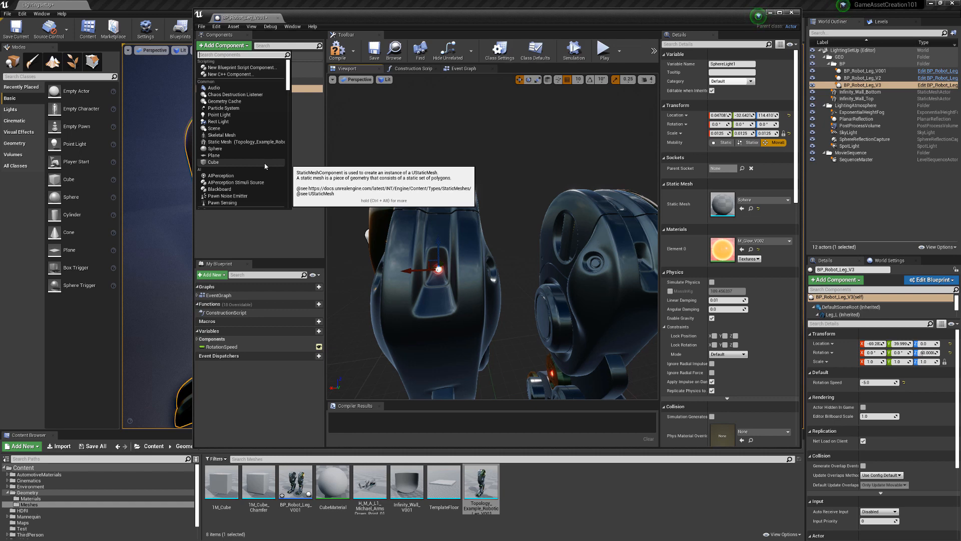
click(382, 121)
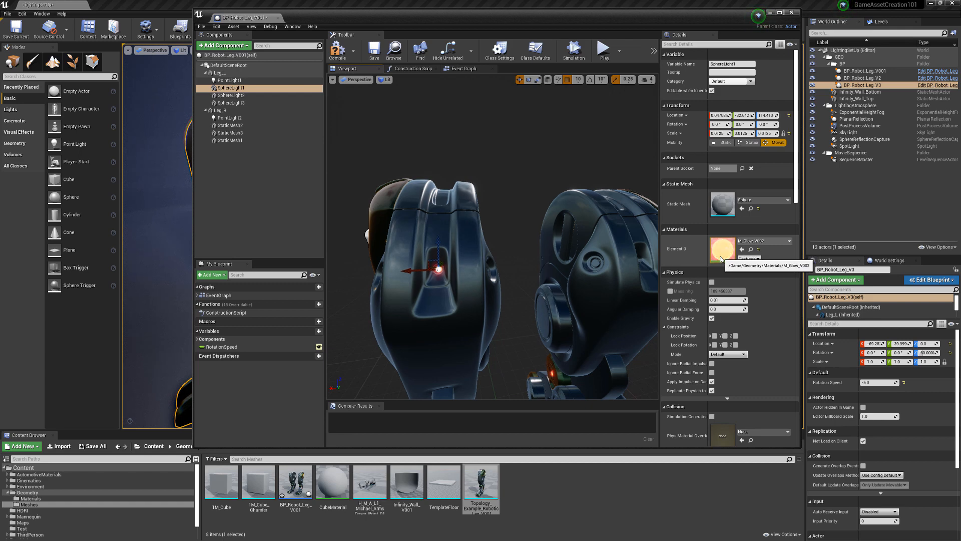
click(30, 498)
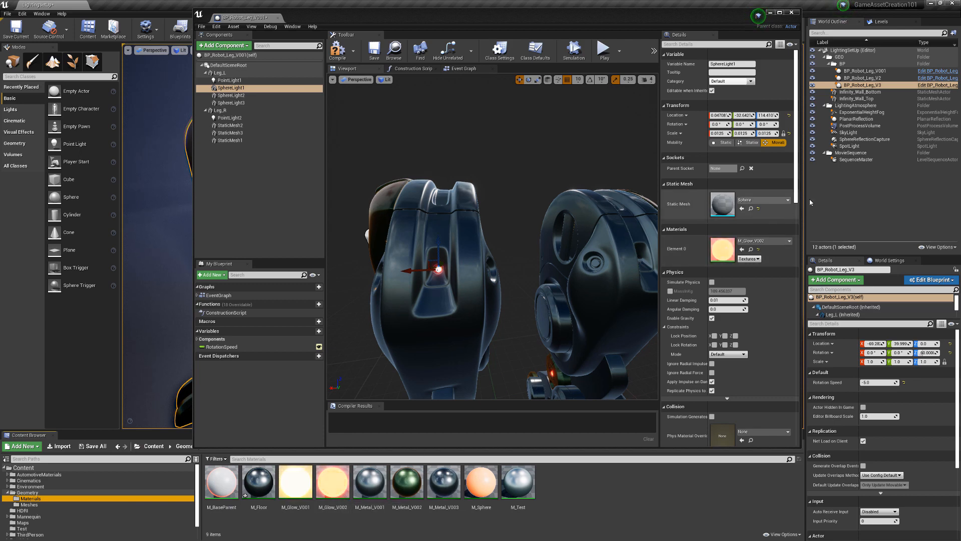
Examine the glowing sphere lights on both robot legs from close up and from several angles.
alt+drag(361, 134, 368, 230)
scroll(564, 213, down, 5)
scroll(504, 119, up, 5)
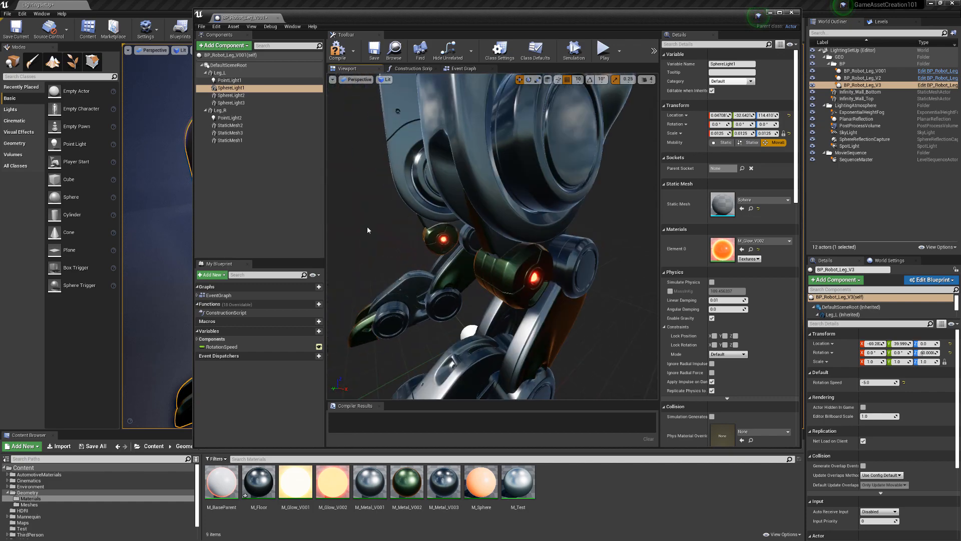
scroll(368, 231, down, 5)
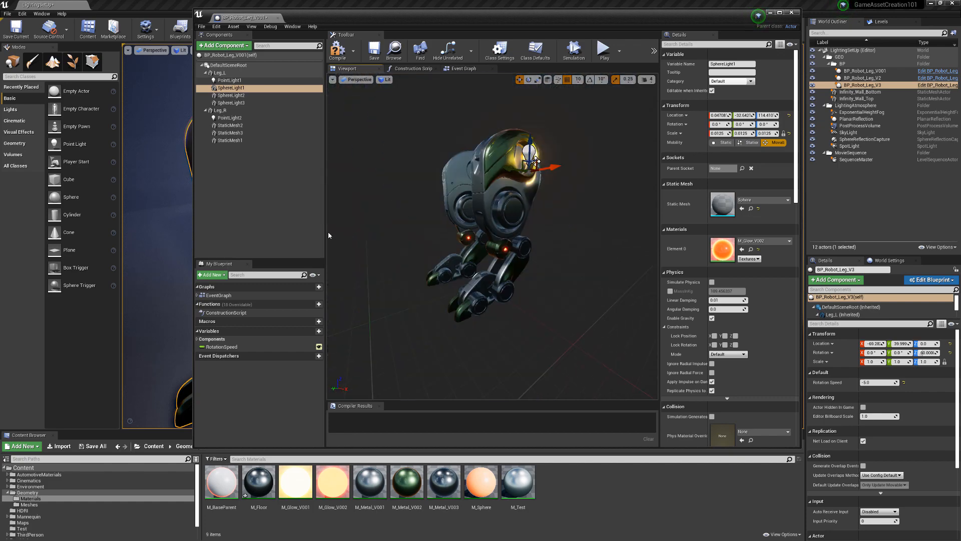
alt+drag(532, 250, 450, 260)
alt+drag(581, 292, 532, 284)
scroll(582, 292, down, 8)
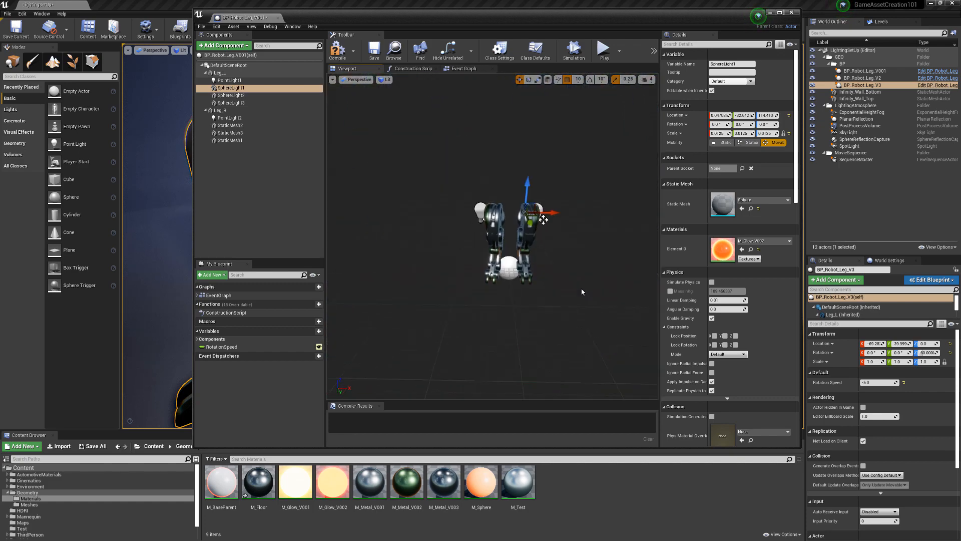
alt+drag(543, 220, 493, 230)
alt+middle_drag(589, 223, 497, 190)
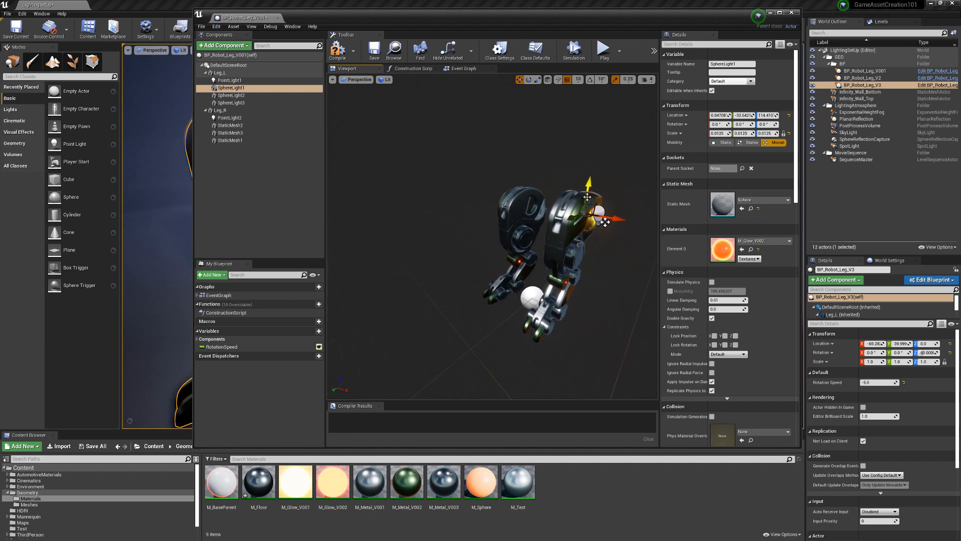
Select PointLight1 under Leg_L and check the light types available as components.
click(229, 80)
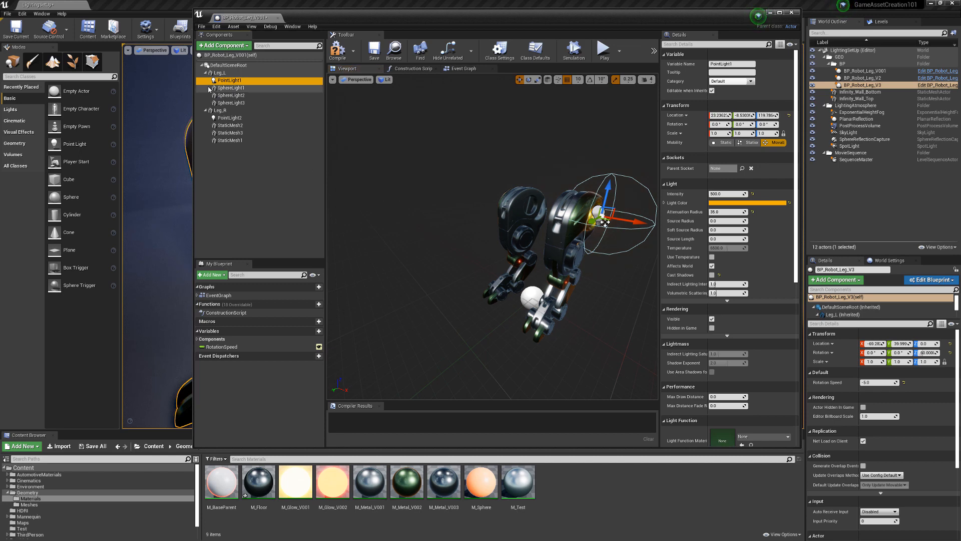
click(224, 45)
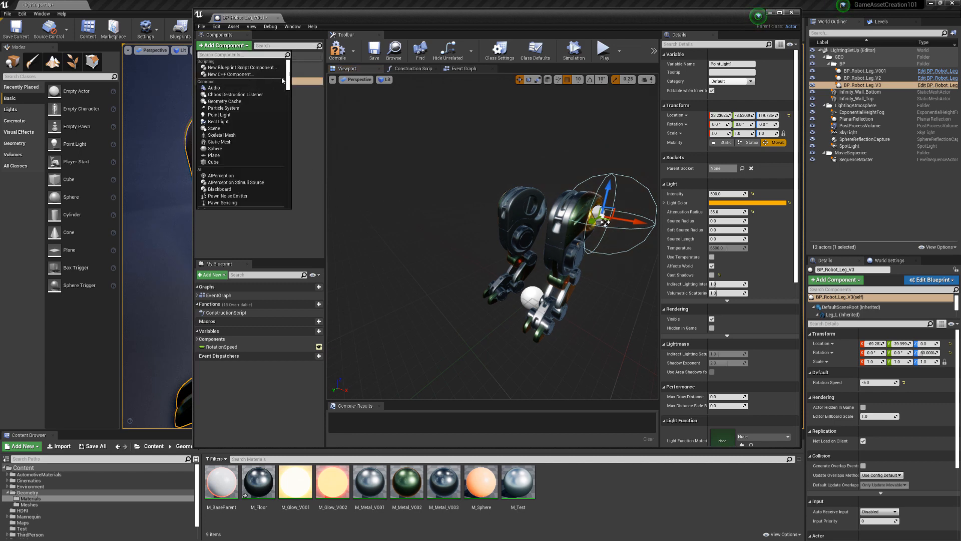
drag(288, 74, 279, 131)
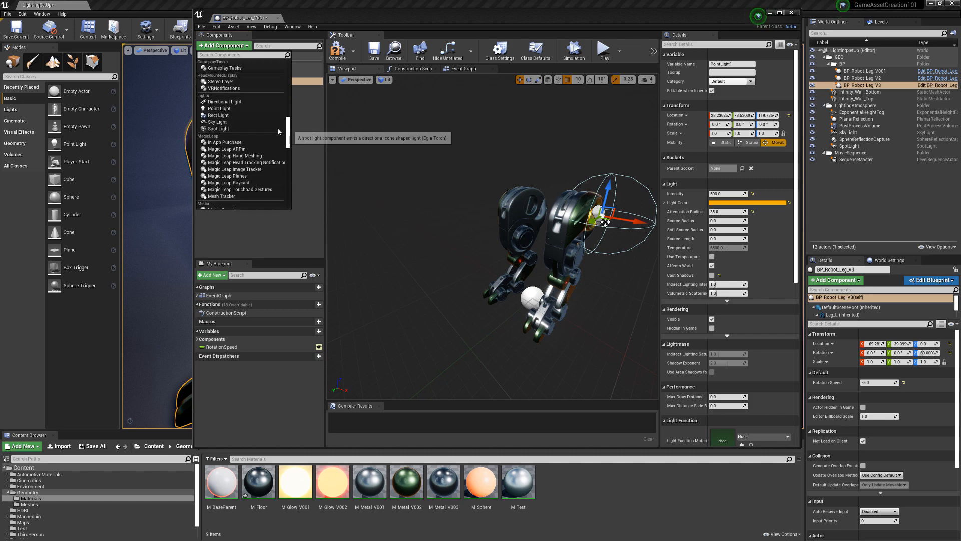
click(537, 174)
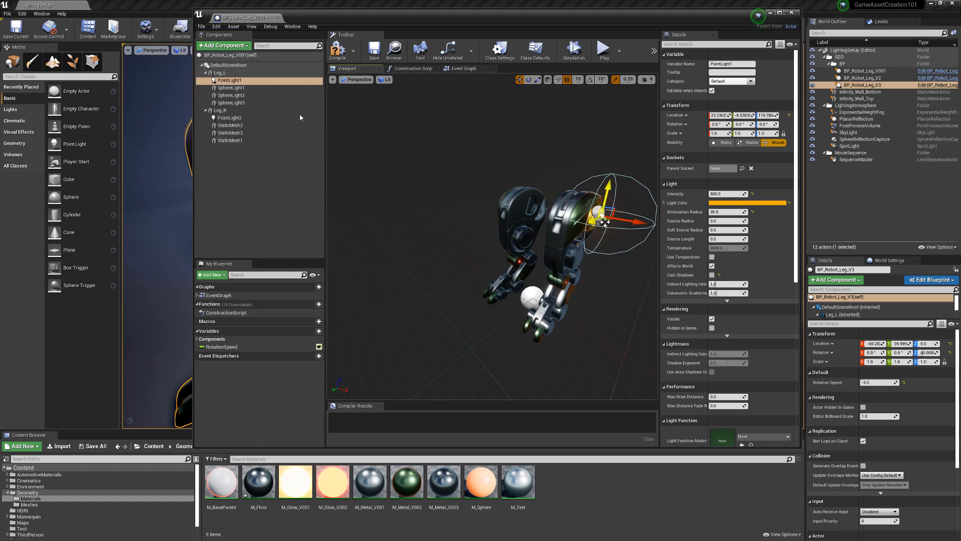
click(235, 81)
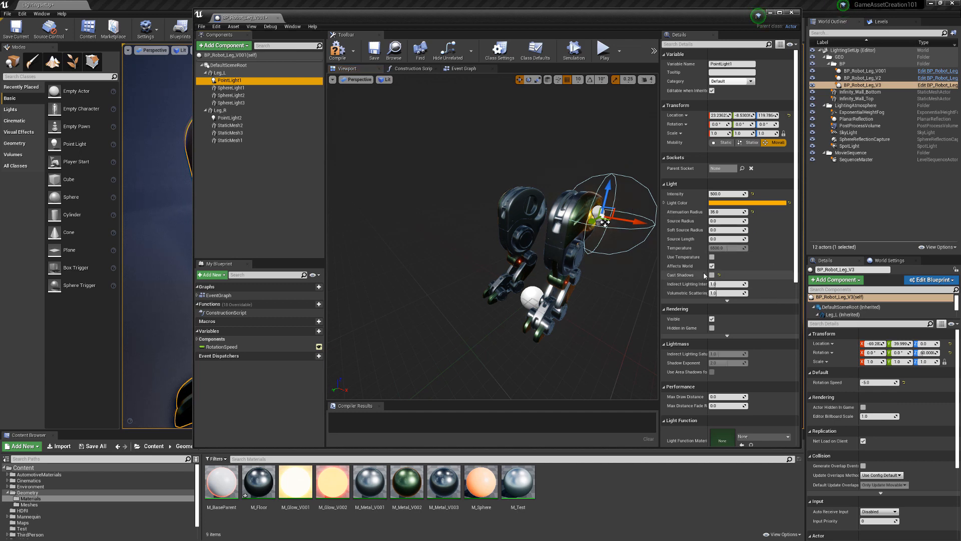
Focus on PointLight1 and examine its light settings and glow on the leg housing from several angles.
right_drag(597, 295, 632, 299)
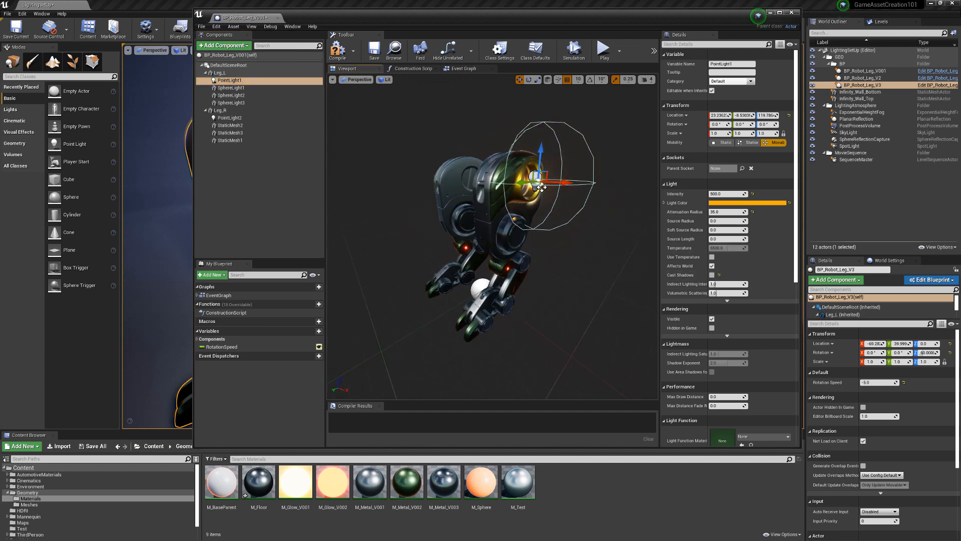
key(f)
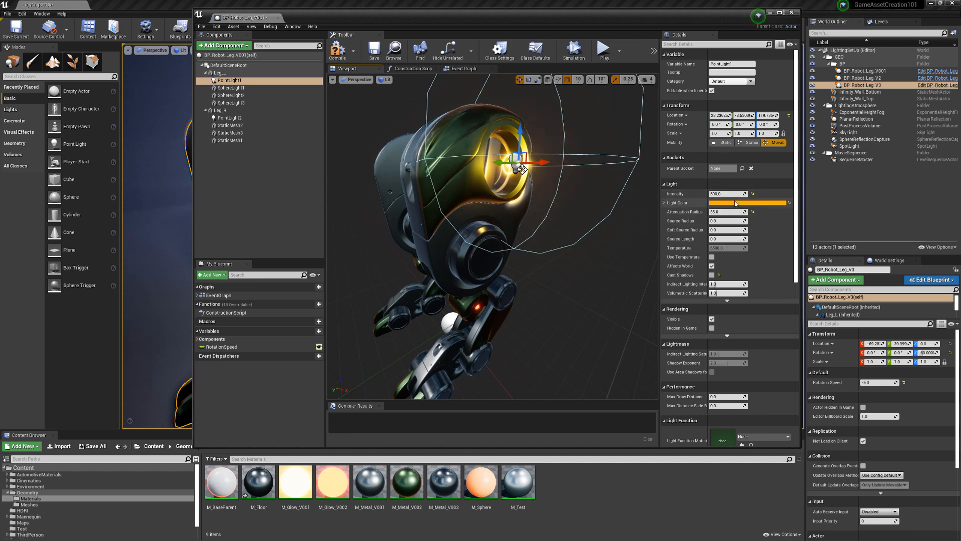
drag(576, 276, 515, 282)
alt+drag(527, 190, 585, 207)
alt+drag(462, 248, 433, 251)
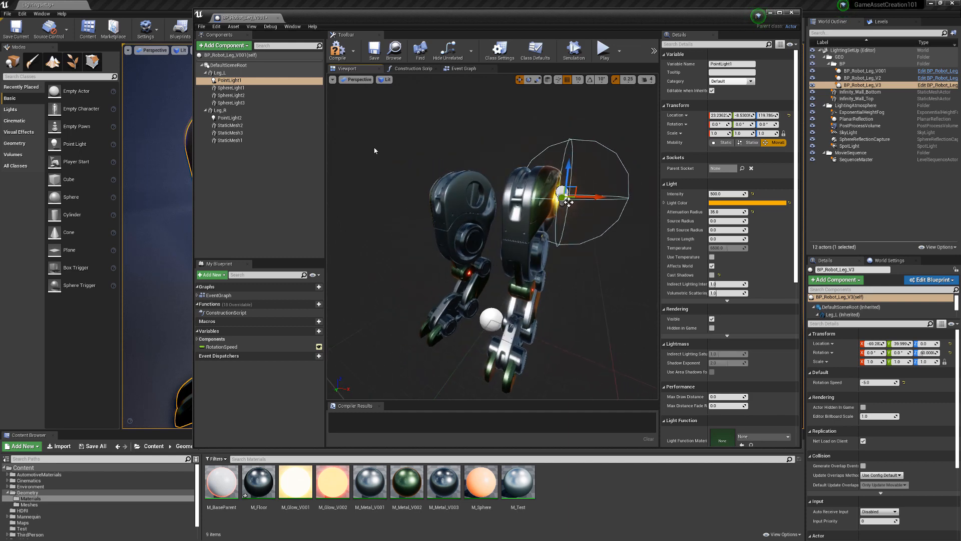
Move the blueprint window aside to uncover the level, try shifting Leg_L sideways, and undo the move.
drag(428, 31, 611, 74)
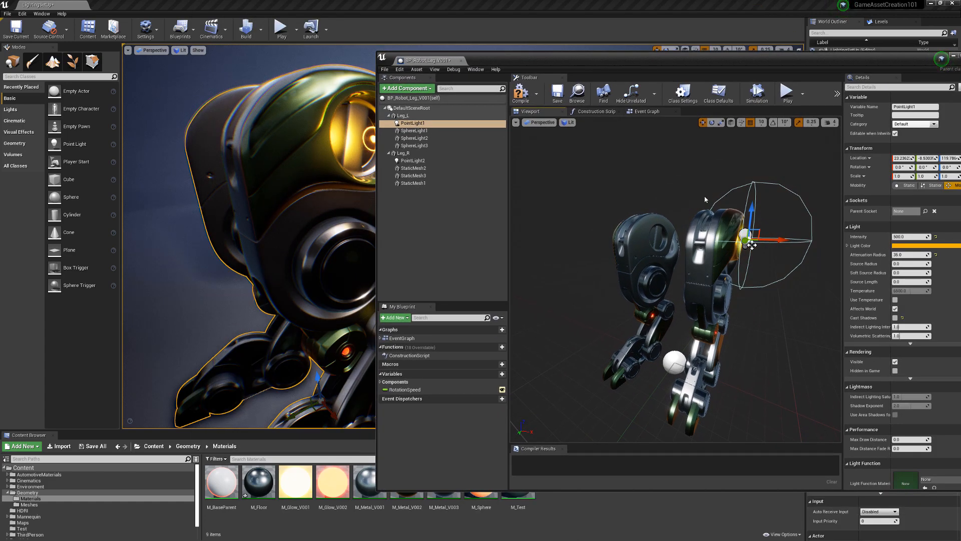
click(750, 244)
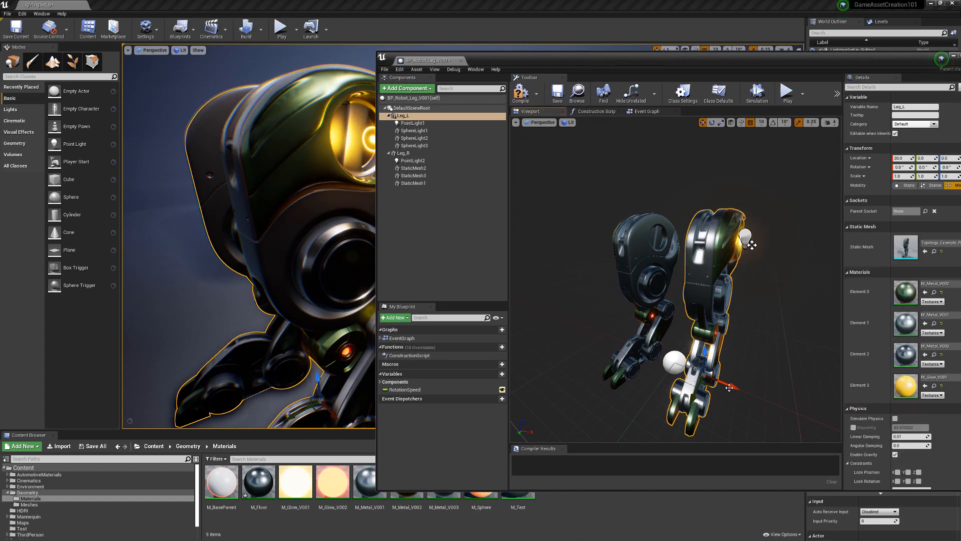
drag(734, 386, 776, 381)
key(ctrl+z)
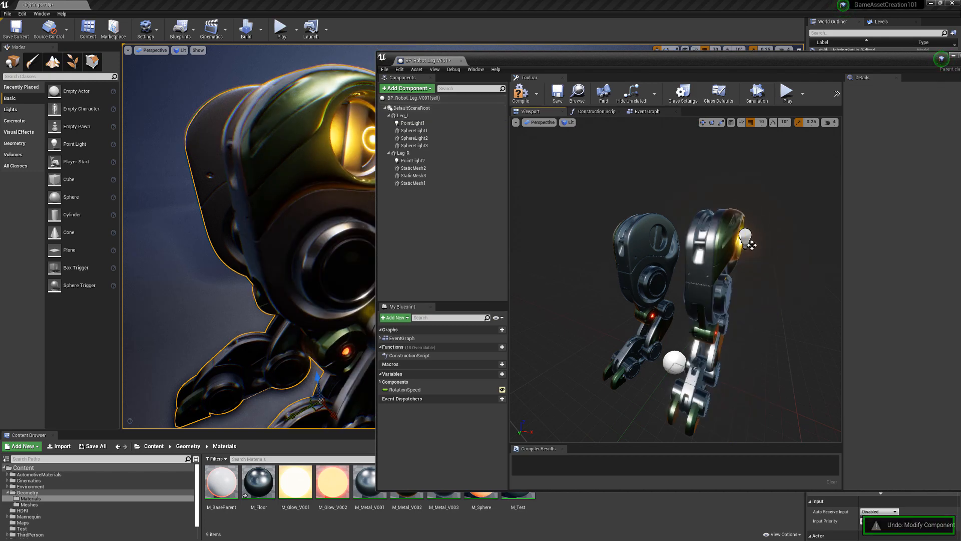
Shrink the blueprint window below the level's glowing housings, try moving Leg_L to preview it on the placed actors, and undo the move.
drag(520, 55, 505, 186)
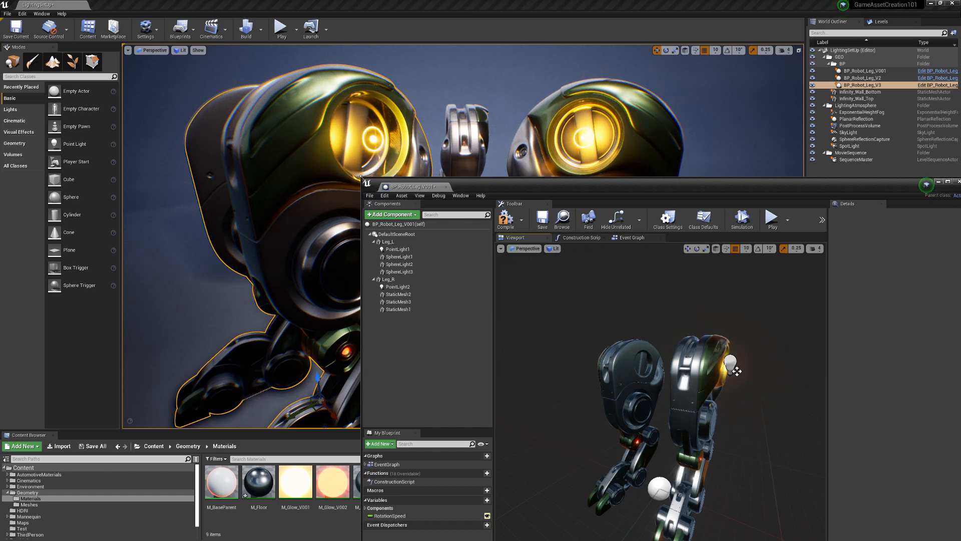
drag(362, 178, 442, 243)
drag(558, 252, 539, 211)
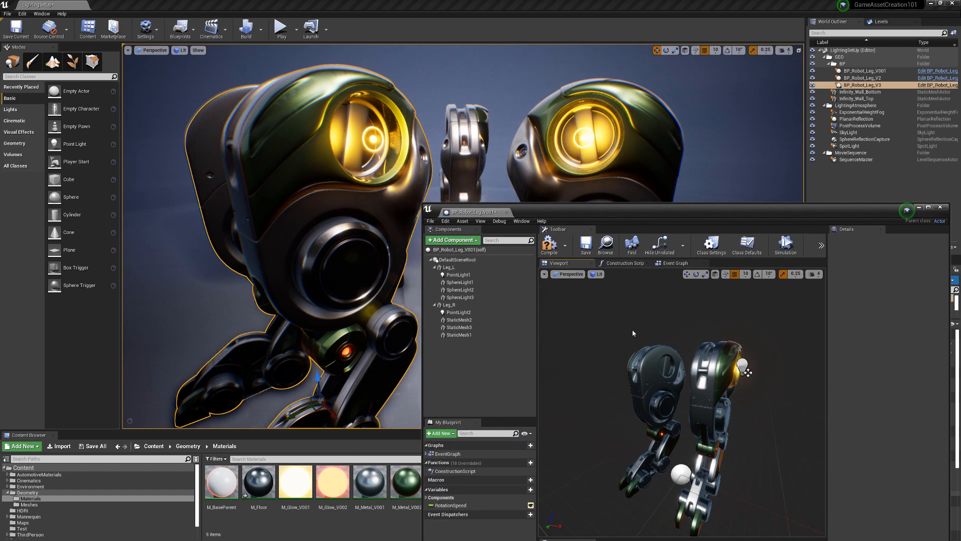
click(720, 436)
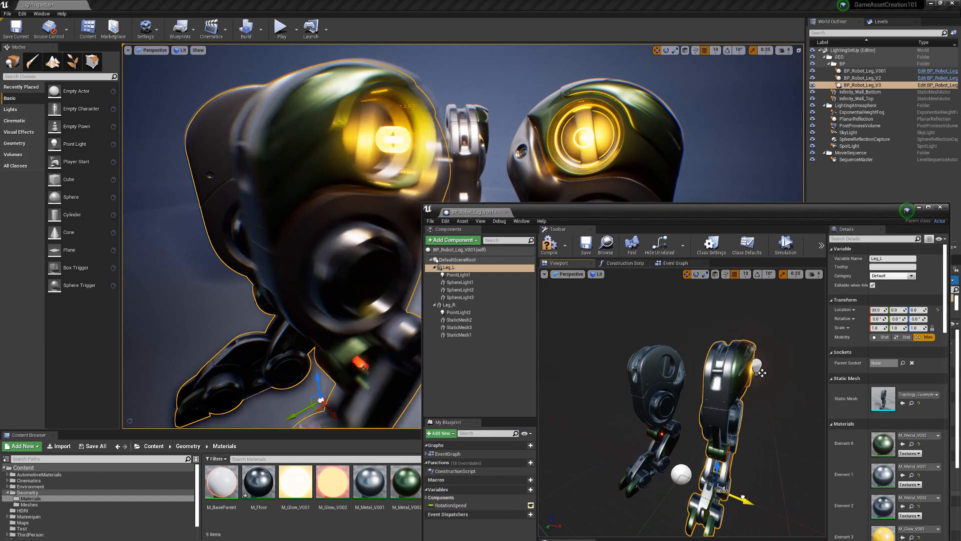
mouse_move(736, 491)
mouse_down()
mouse_move(750, 491)
mouse_move(619, 461)
mouse_move(728, 489)
mouse_up()
key(ctrl+z)
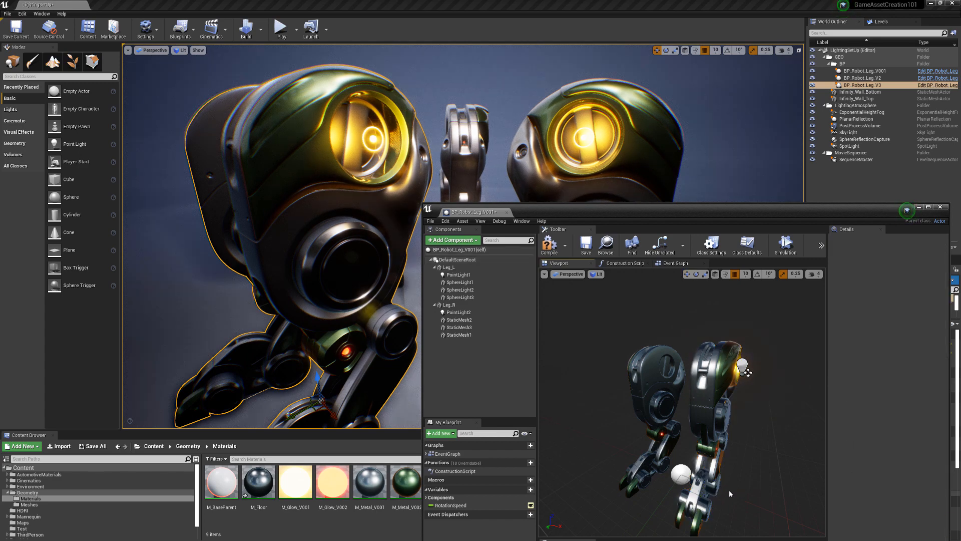
Open the Event Graph of BP_Robot_Leg_V001 and maximize the blueprint window.
drag(612, 210, 499, 165)
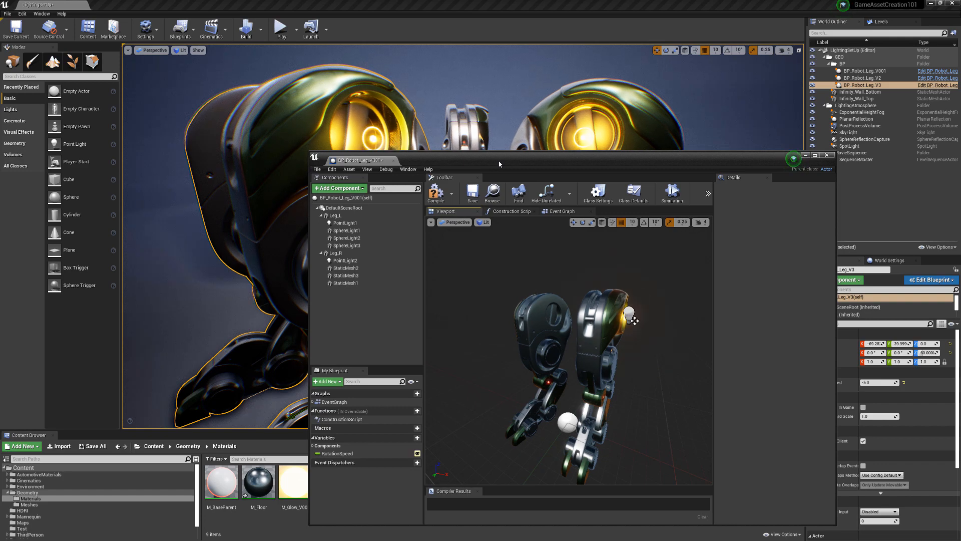
click(562, 210)
drag(555, 158, 500, 71)
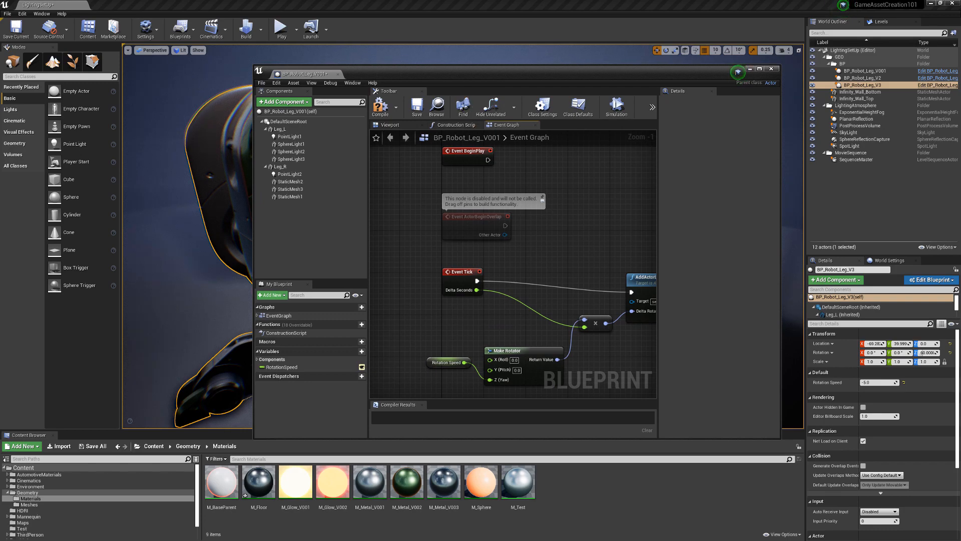
right_drag(570, 230, 546, 214)
double_click(546, 73)
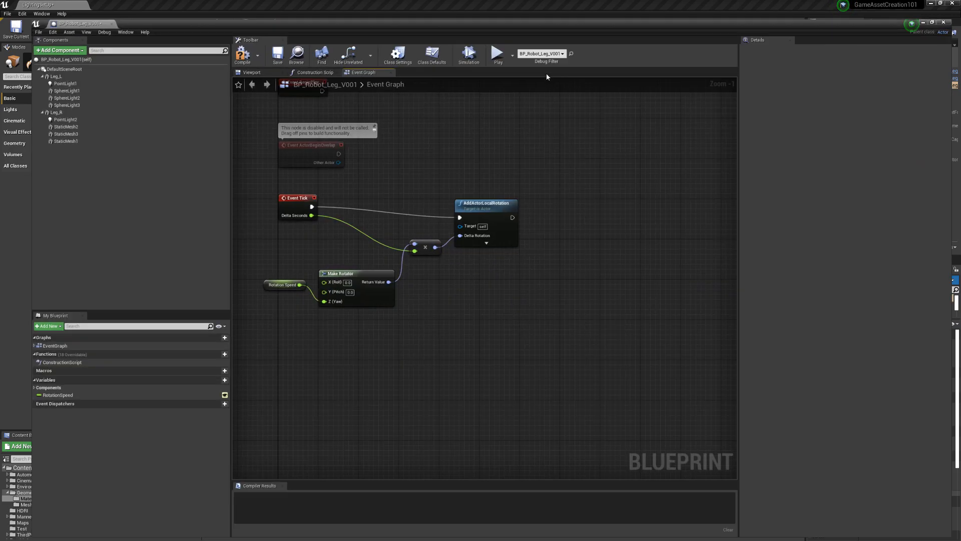
Align the Rotation Speed node with the Z (Yaw) input of the Make Rotator node.
scroll(575, 330, up, 2)
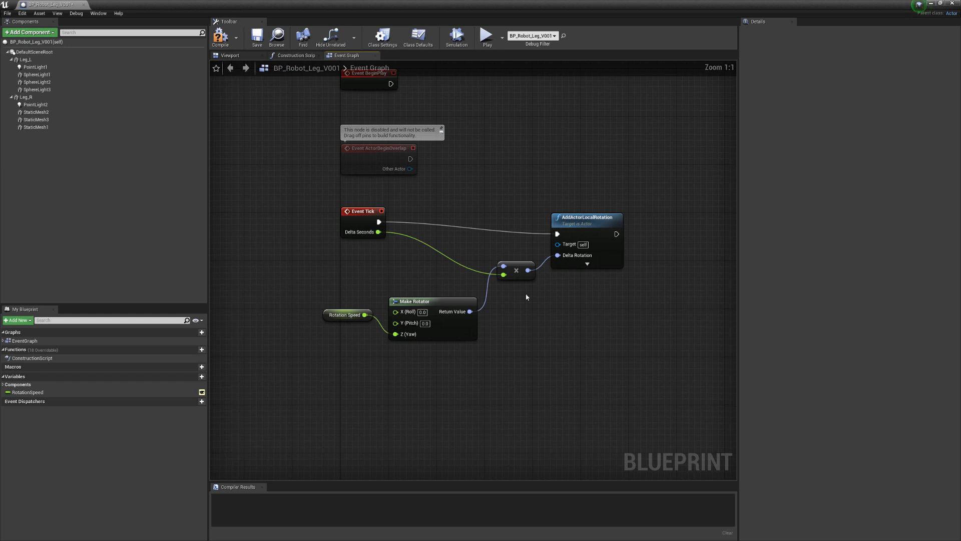
right_drag(528, 296, 538, 330)
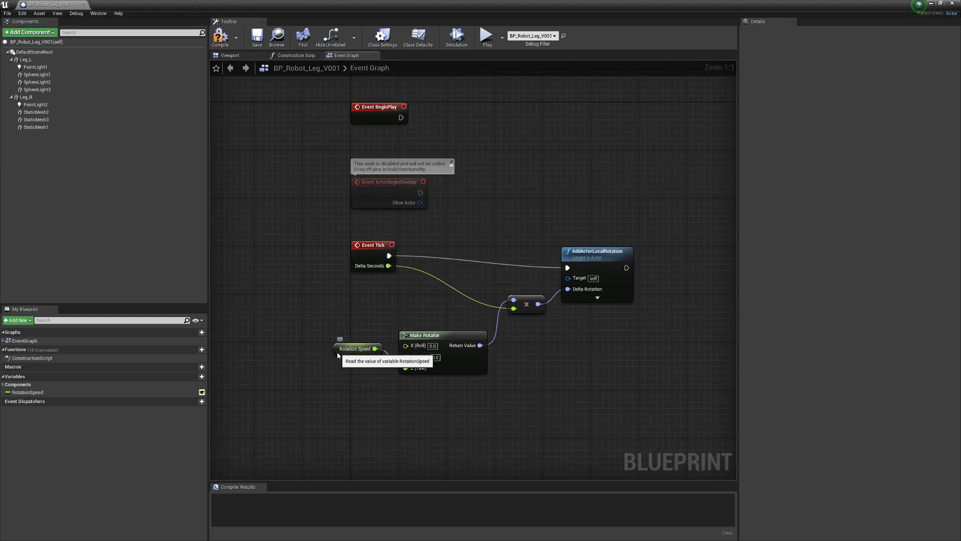
drag(356, 350, 345, 374)
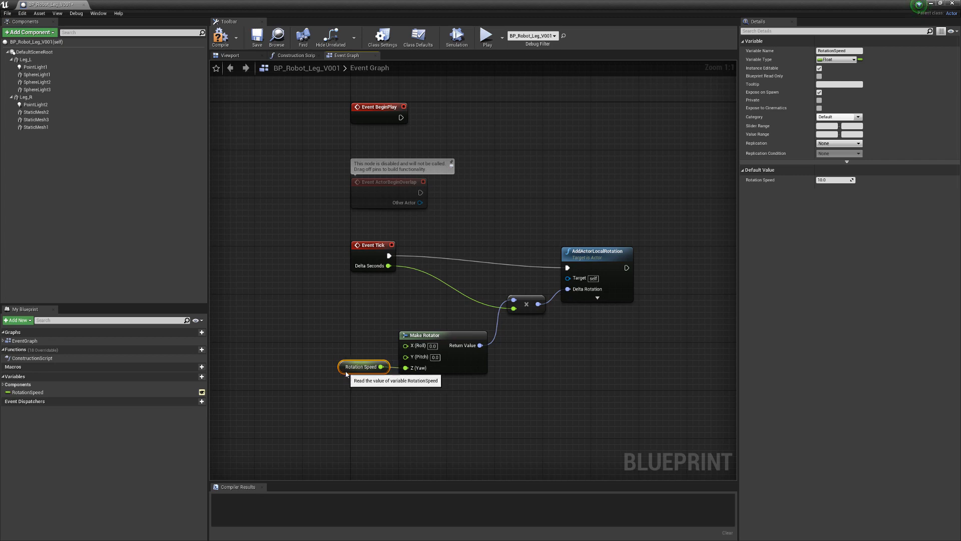
click(387, 309)
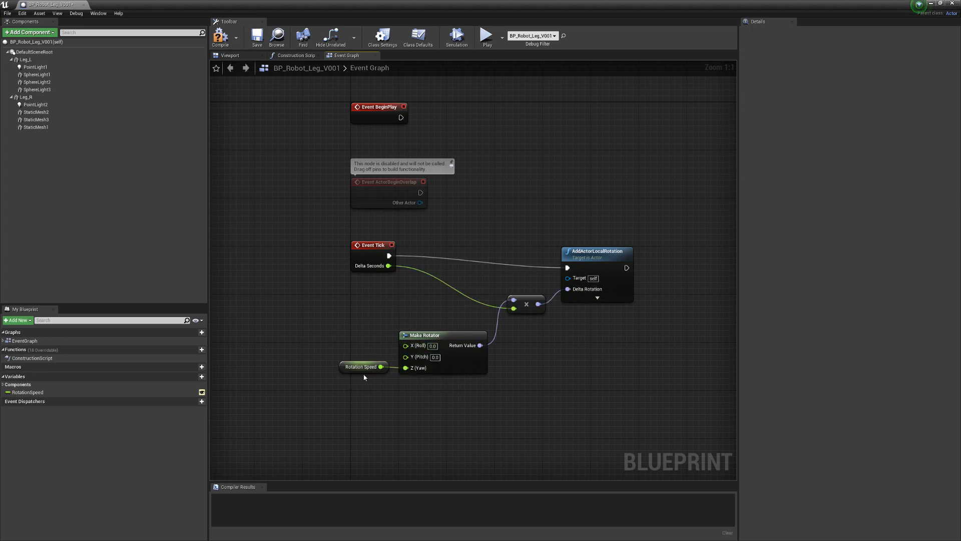
Add a second Make Rotator node below the existing one as a demonstration, and delete it again.
right_click(465, 414)
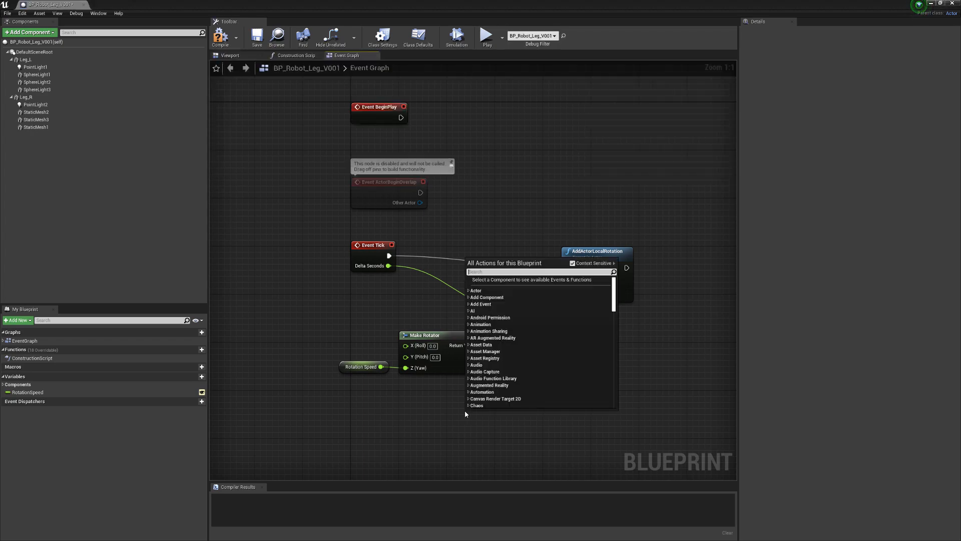
text(make)
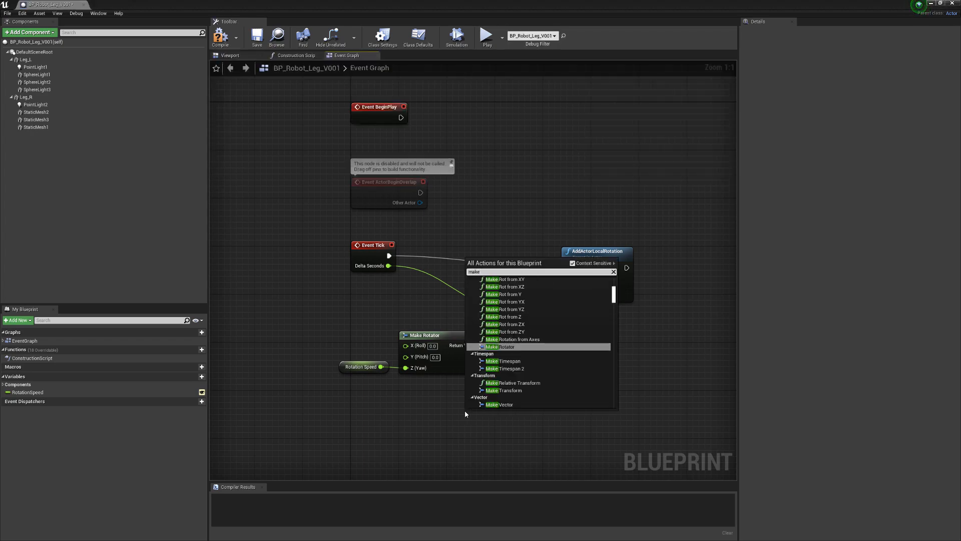
text( rota)
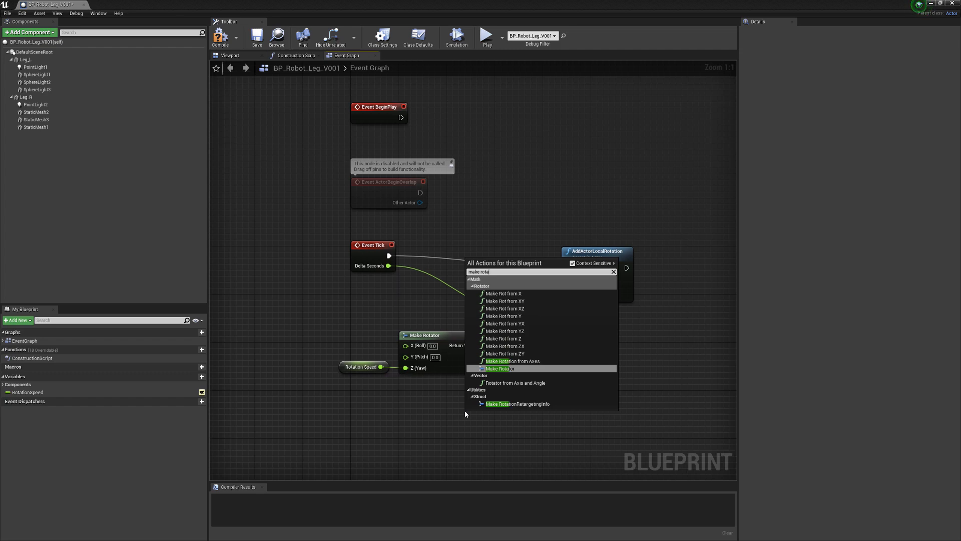
click(524, 368)
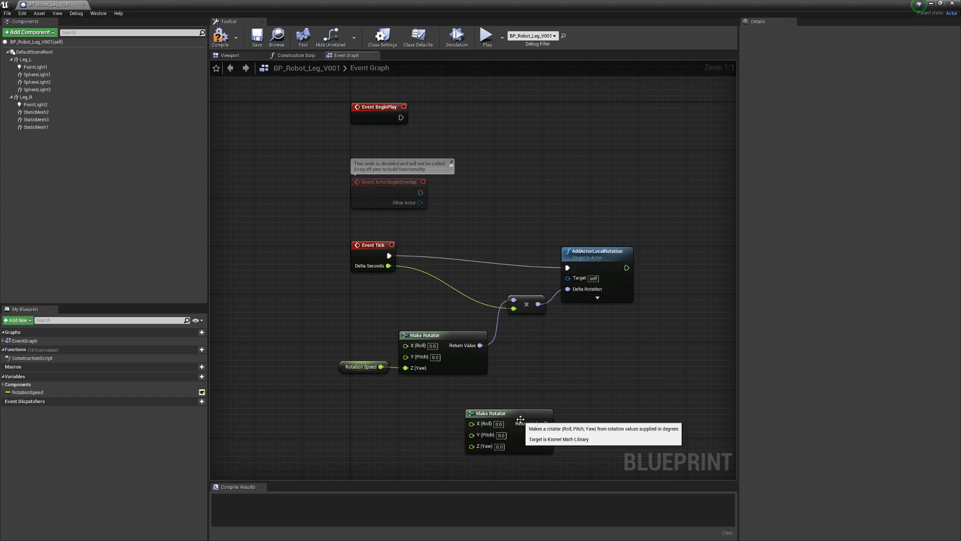
drag(521, 414, 521, 409)
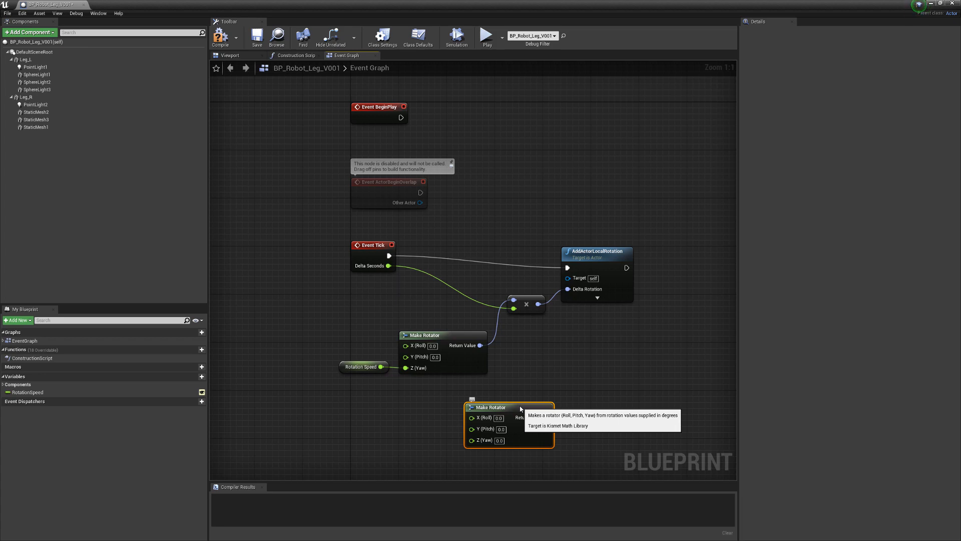
key(Delete)
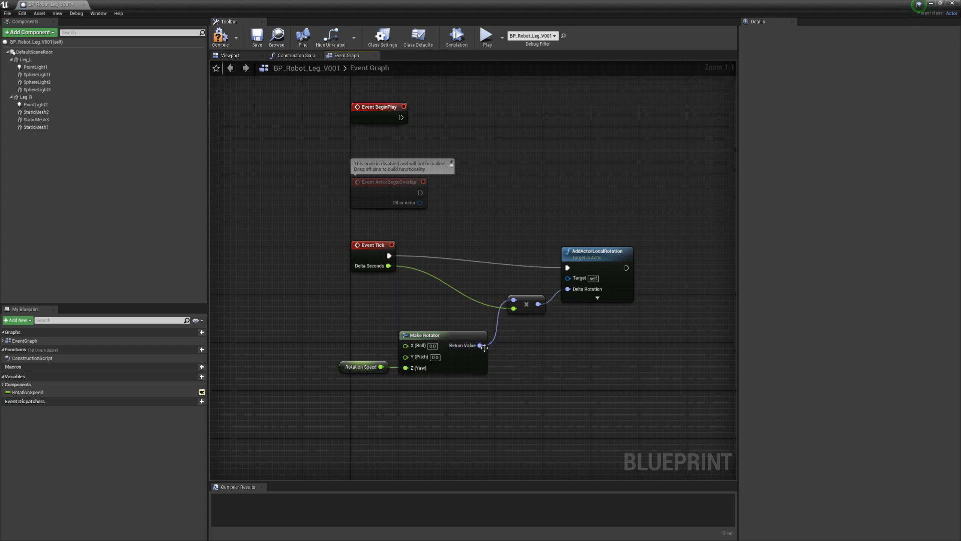
Create a ScaleRotator node from Make Rotator's Return Value by searching for "mult", and delete it again.
drag(484, 347, 519, 360)
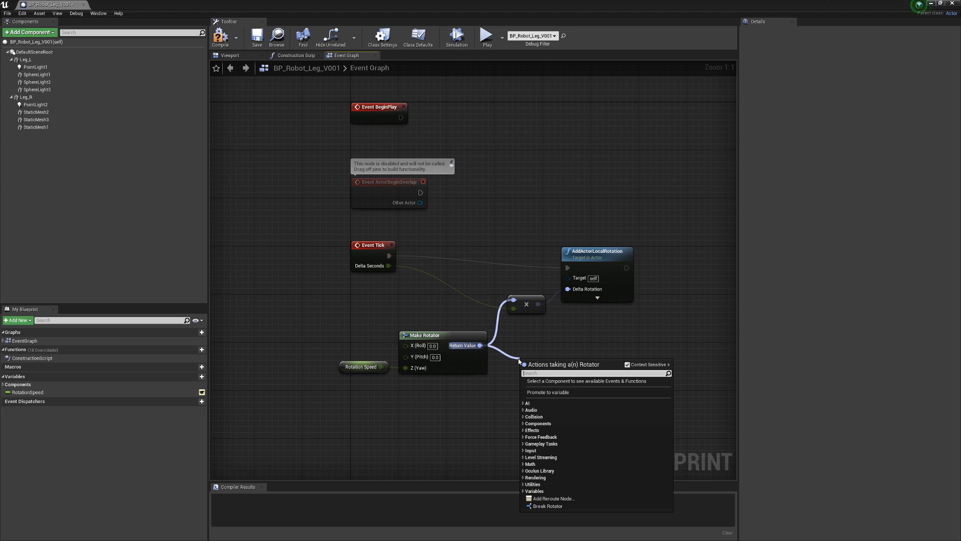
text(mult)
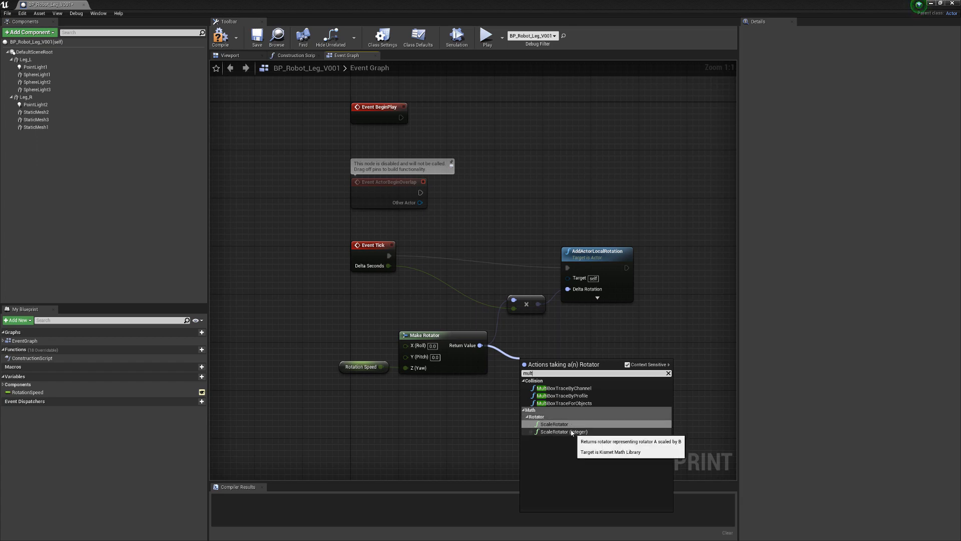
click(567, 426)
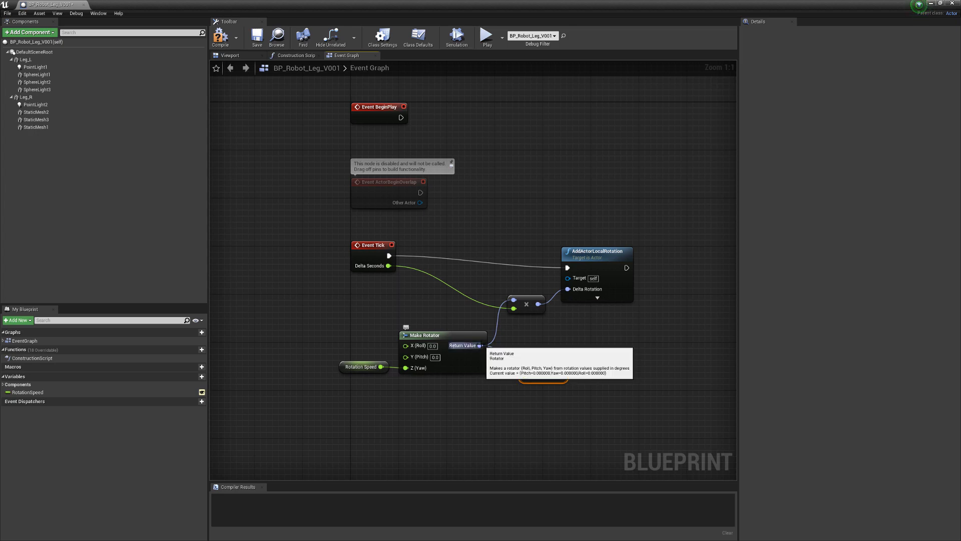
drag(479, 345, 516, 343)
key(Escape)
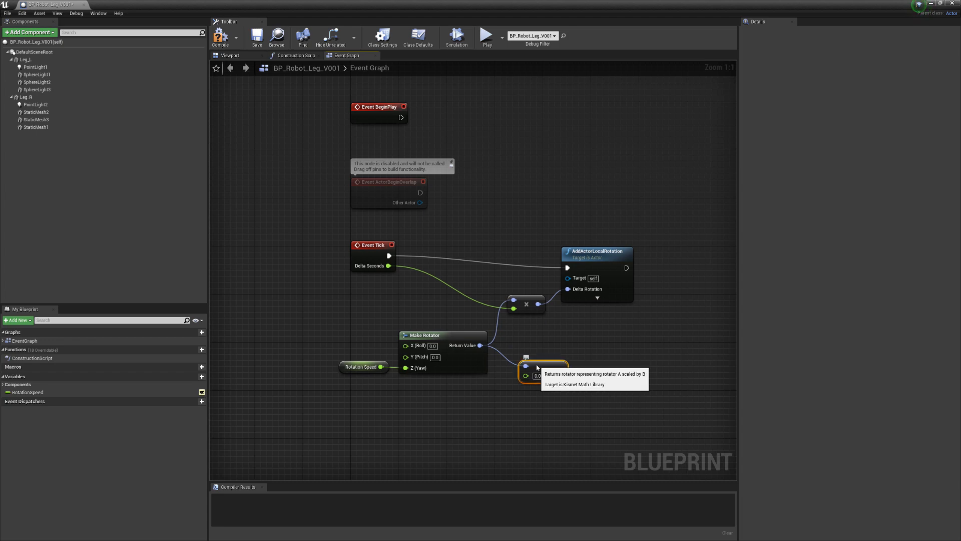
key(Delete)
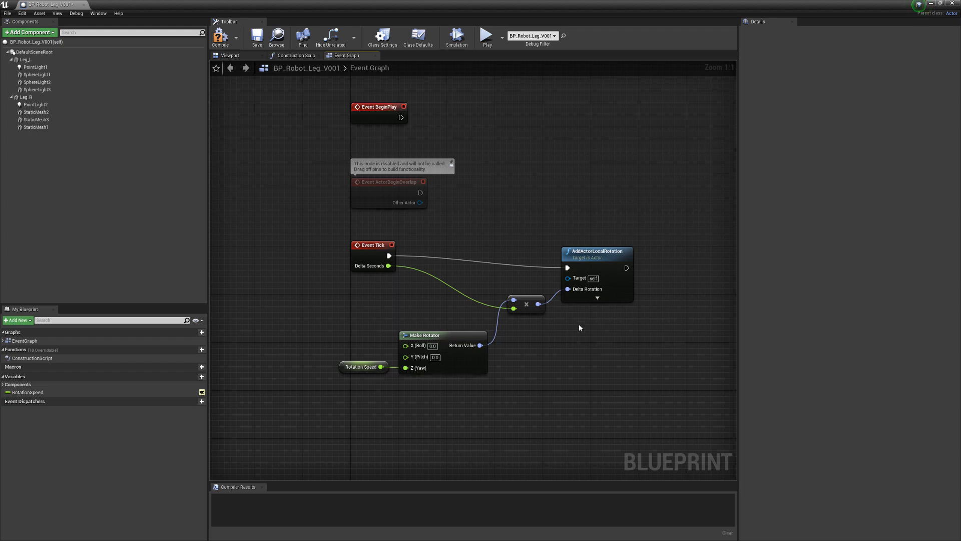
Add a second AddActorLocalRotation node below the existing one by searching all actions for "local rotat".
right_click(570, 352)
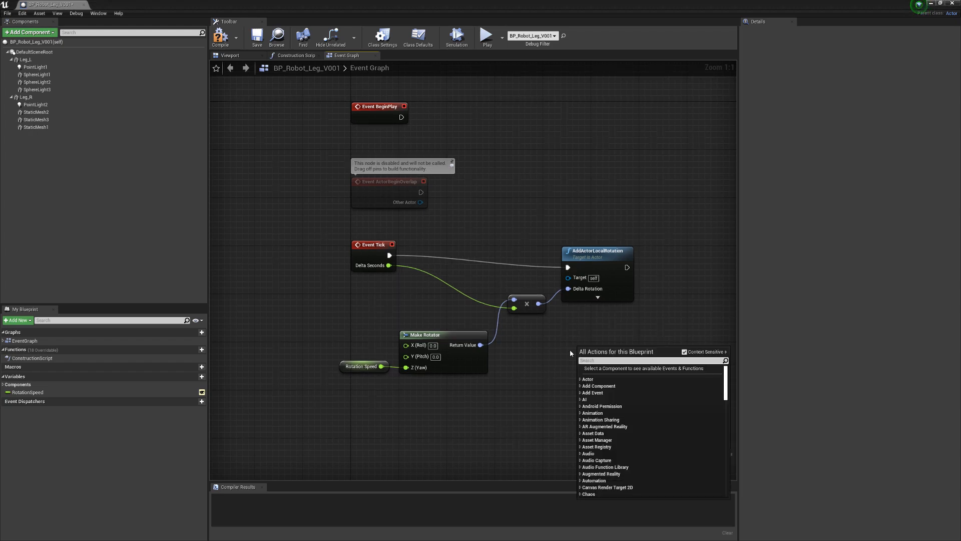
text(t)
key(BackSpace)
text(lo)
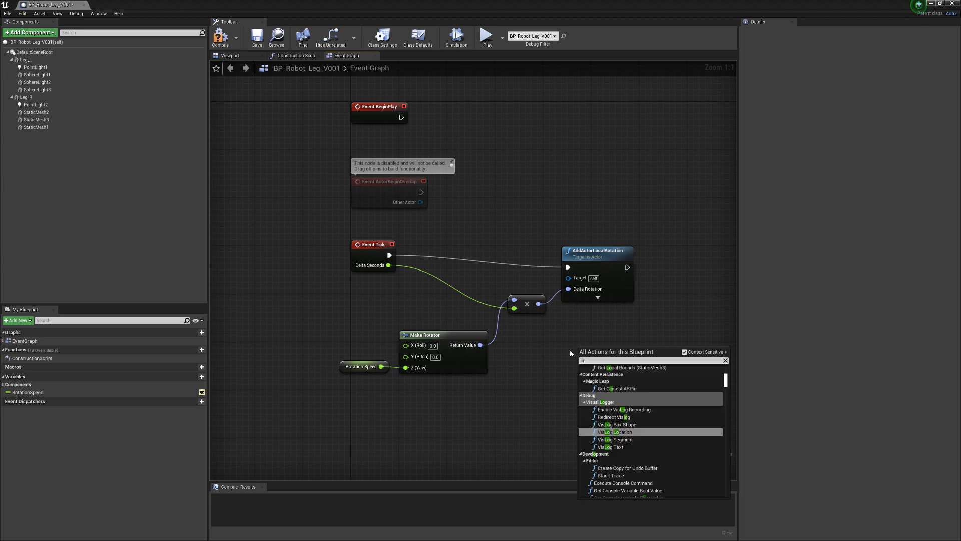
text(cal rotat)
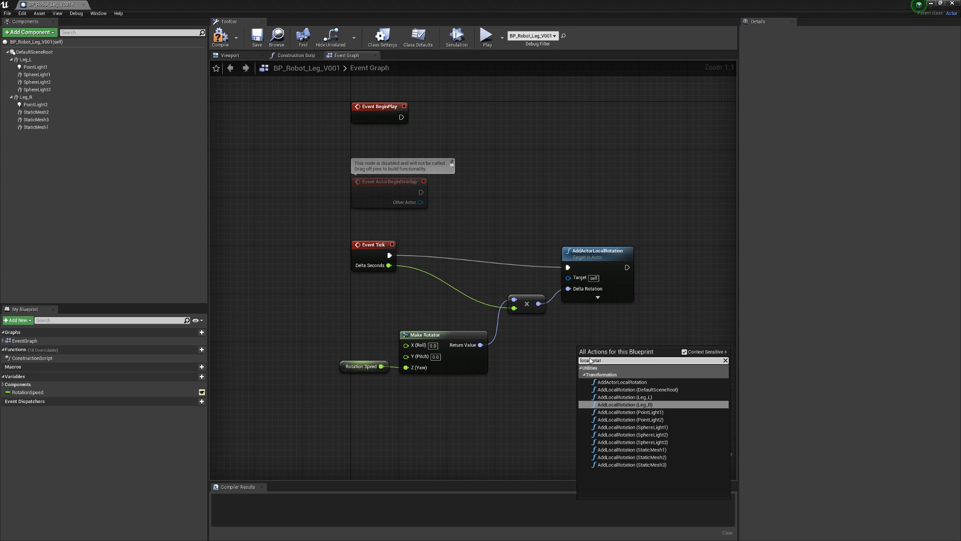
click(634, 384)
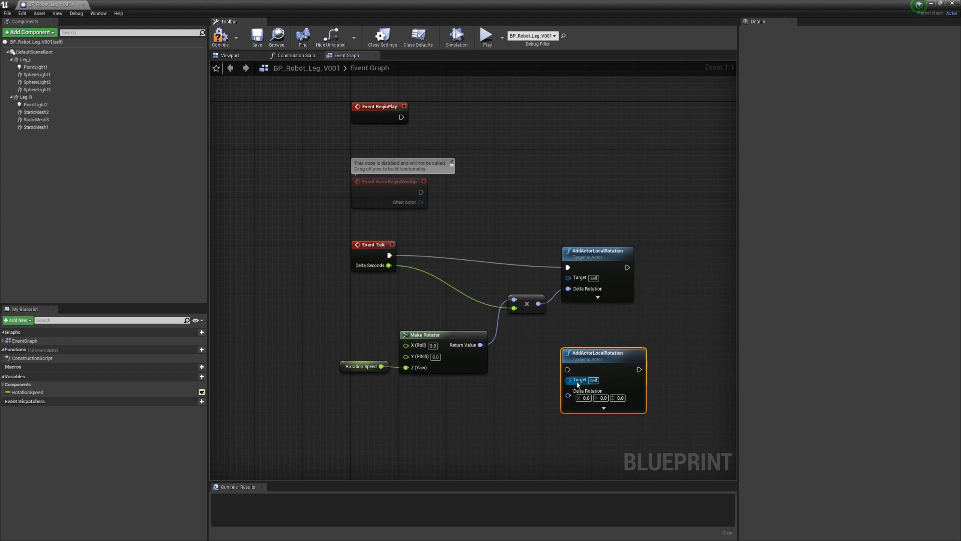
drag(590, 355, 595, 354)
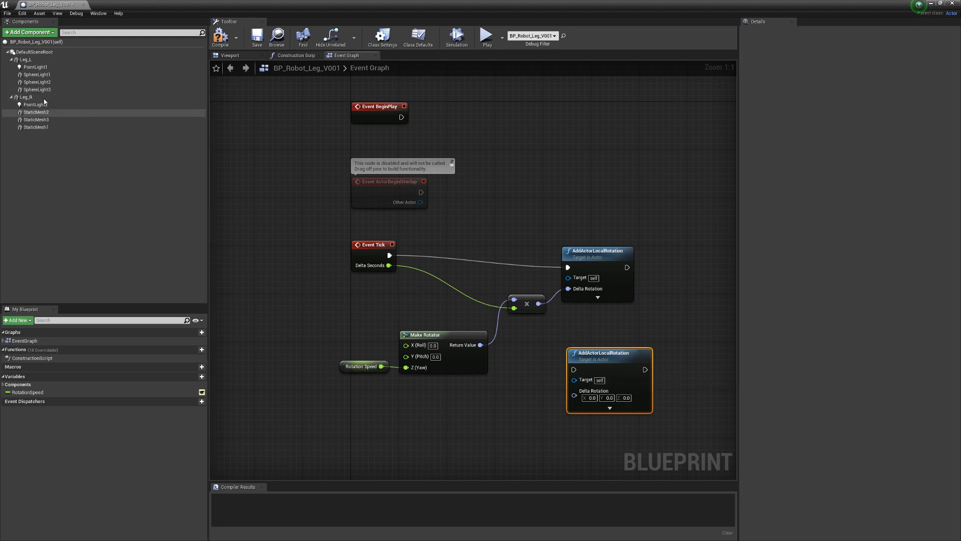
Place a Leg_R reference node in the graph, and delete it together with the extra AddActorLocalRotation node.
drag(26, 97, 513, 410)
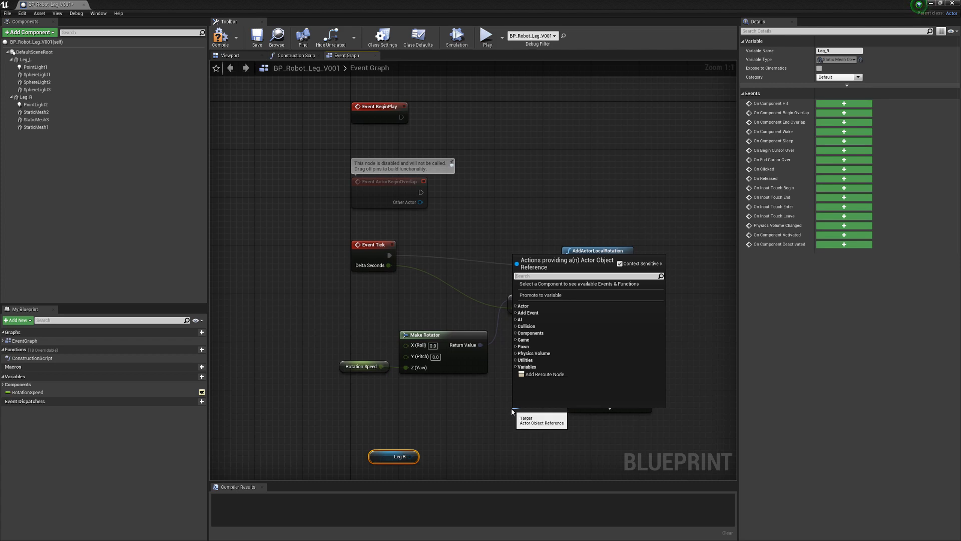
click(462, 439)
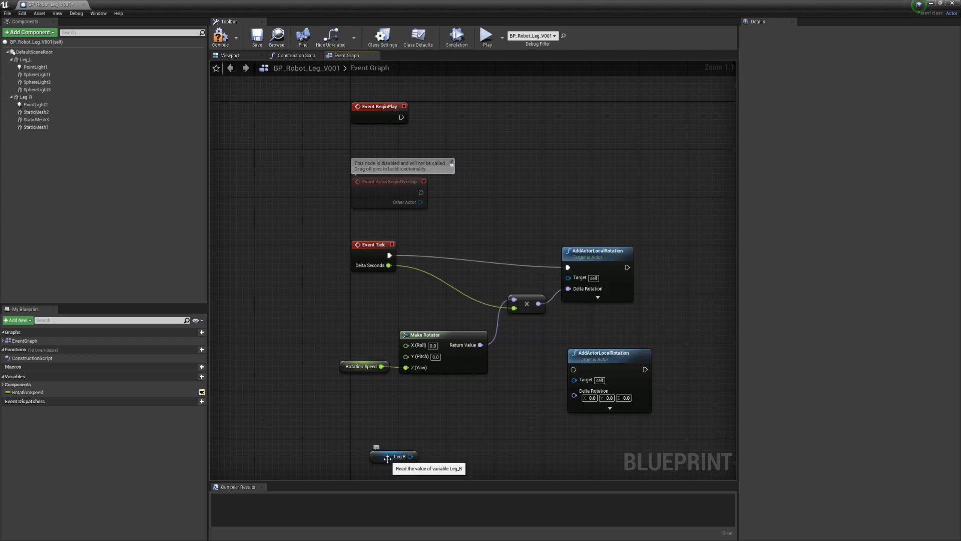
key(Delete)
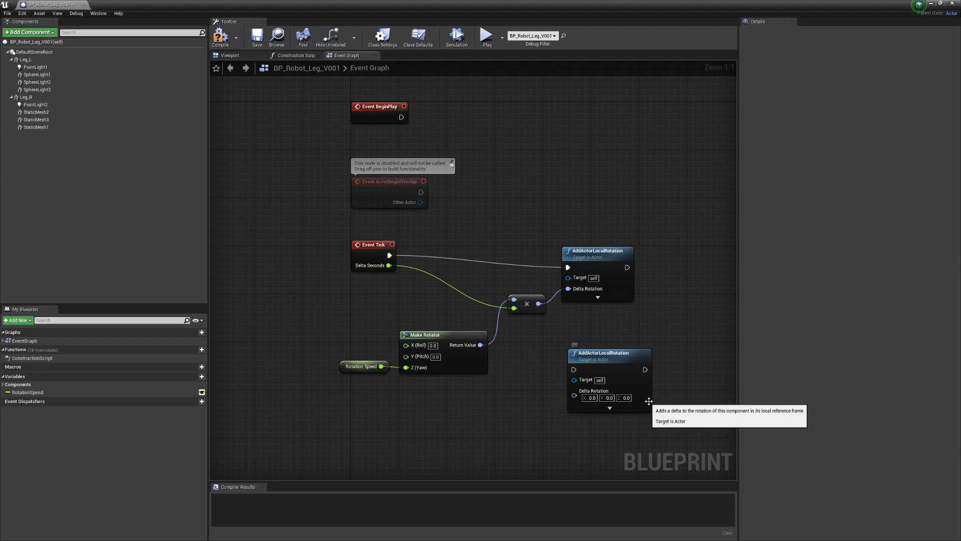
click(613, 355)
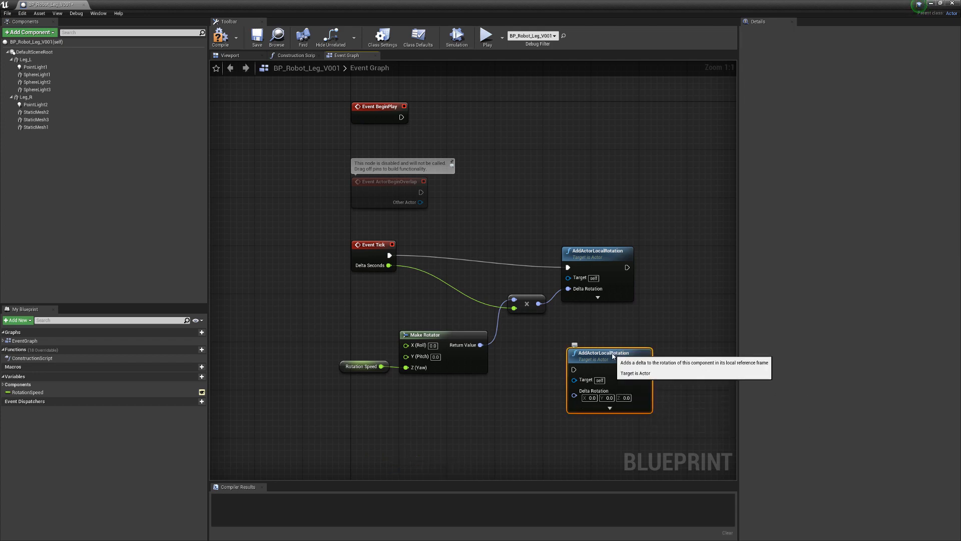
key(Delete)
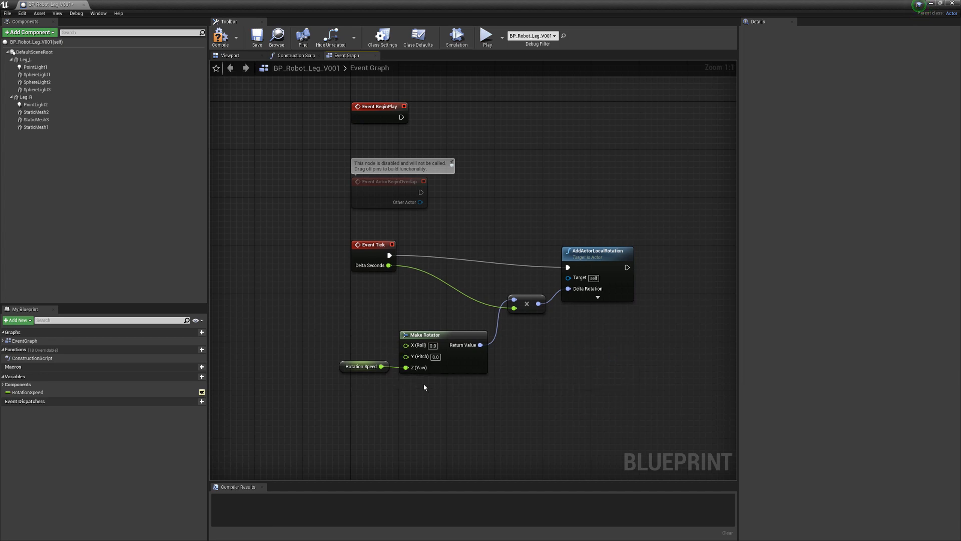
Promote Make Rotator's X (Roll) input to a float variable named XRoll and compile the blueprint.
drag(406, 345, 330, 332)
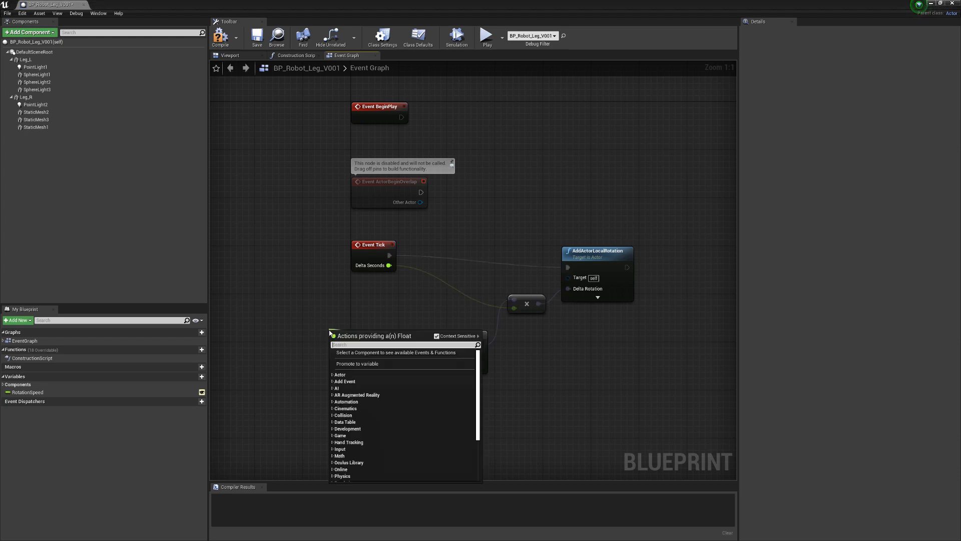
click(357, 364)
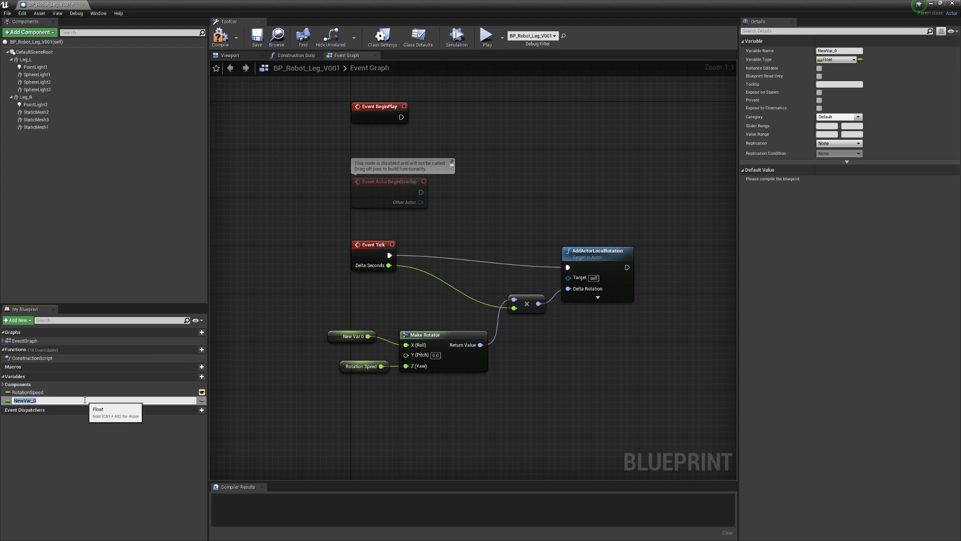
key(Return)
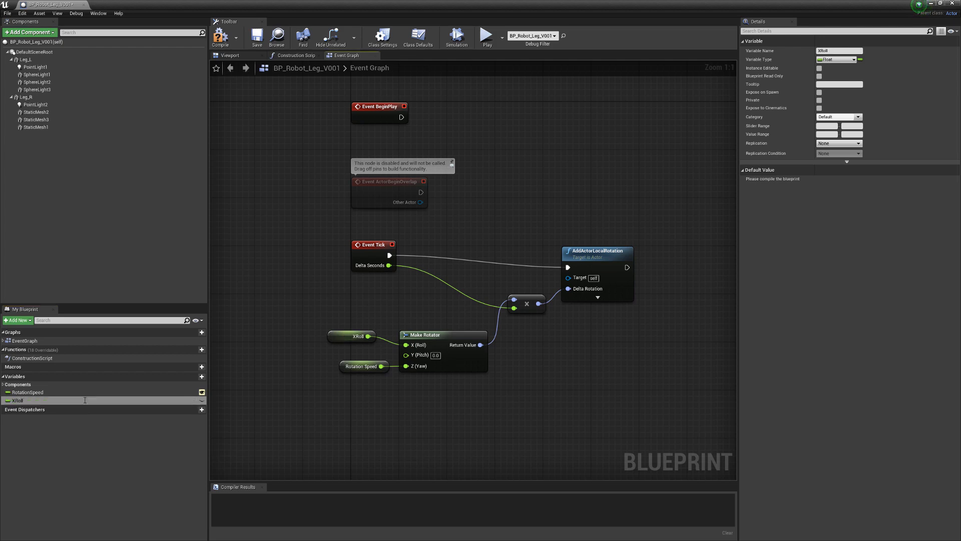
click(224, 44)
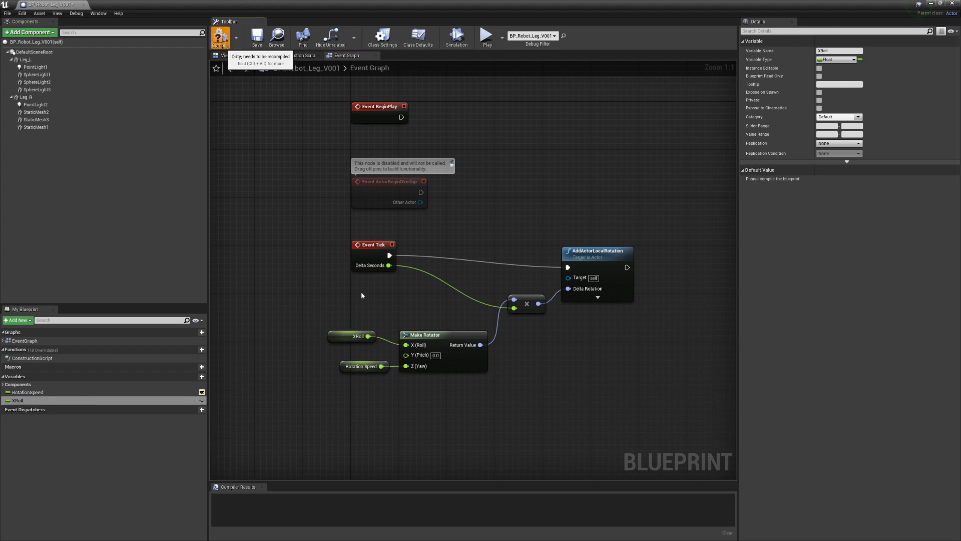
Set the default value of the XRoll variable to 50.
click(345, 334)
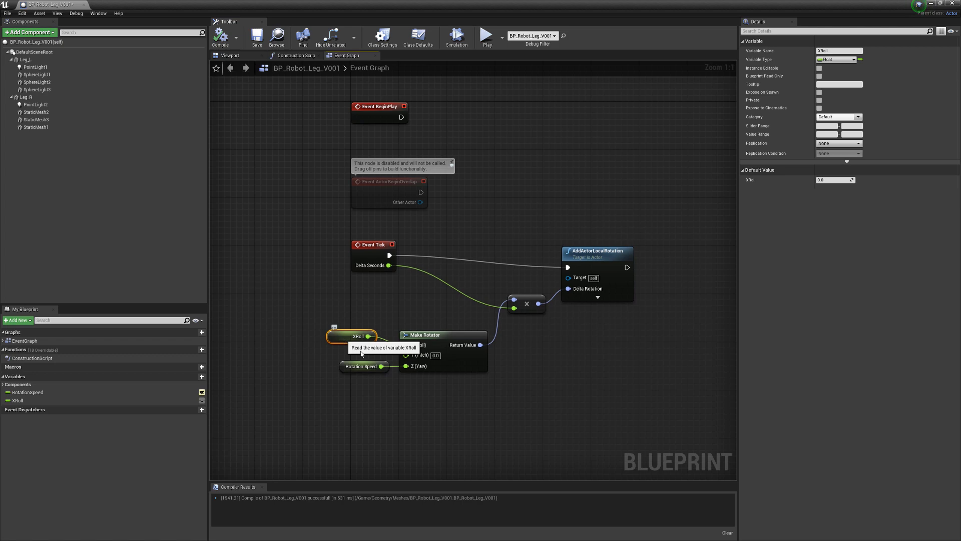
click(824, 180)
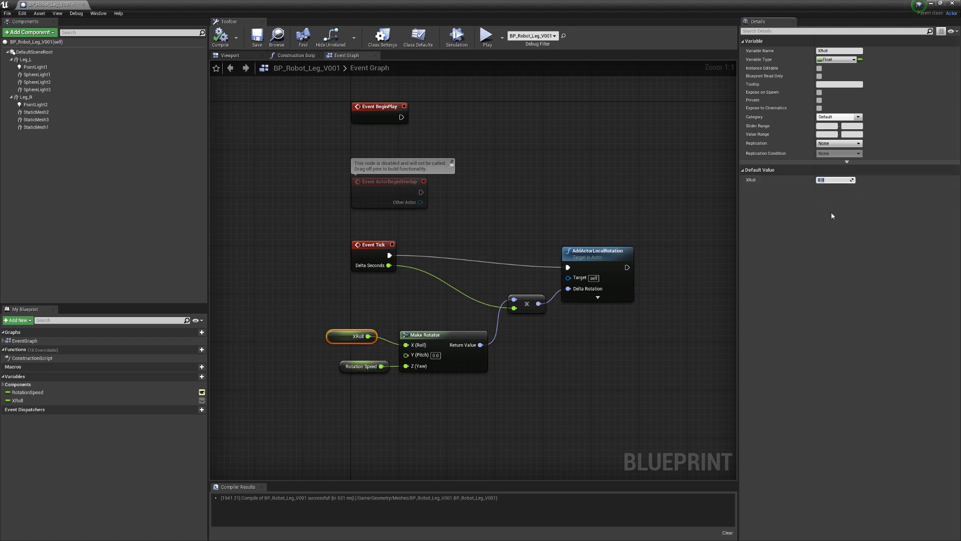
text(50)
key(Return)
Delete the XRoll node from the Event Graph.
click(534, 416)
click(343, 337)
key(Delete)
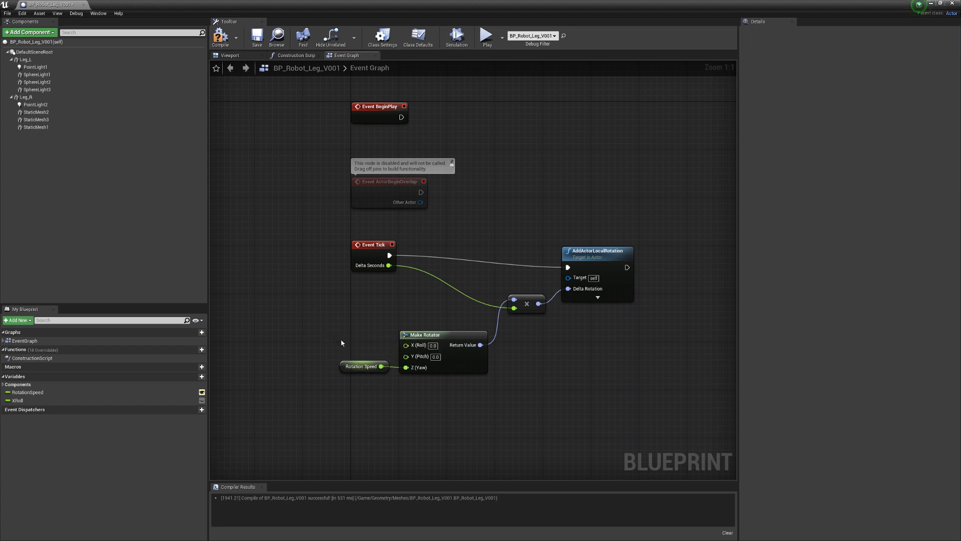
Review the Rotation Speed variable's settings, and compile and save BP_Robot_Leg_V001.
click(343, 367)
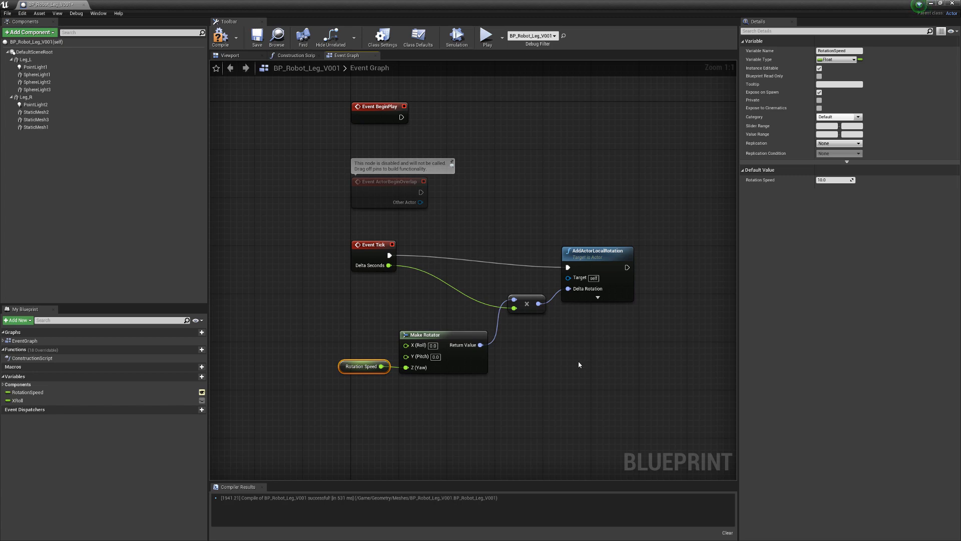
click(354, 386)
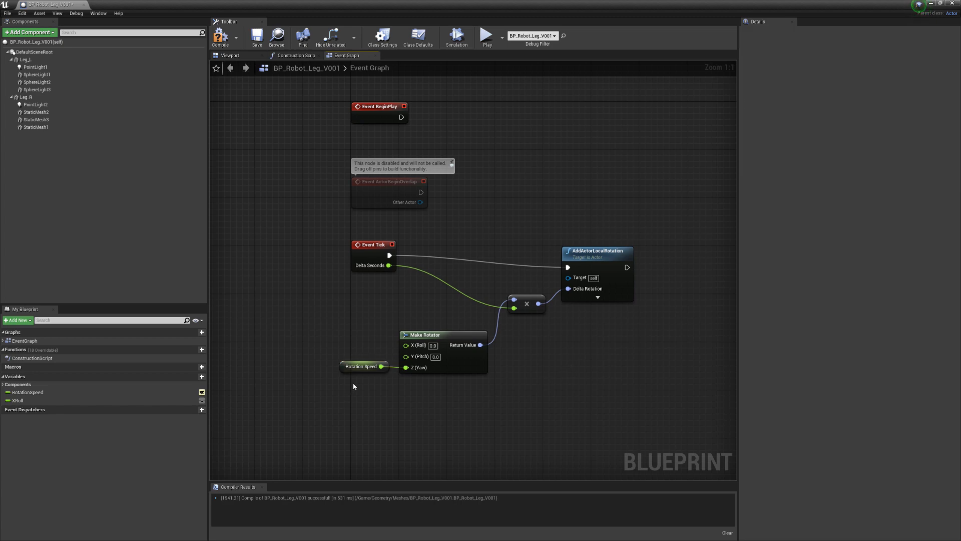
click(348, 369)
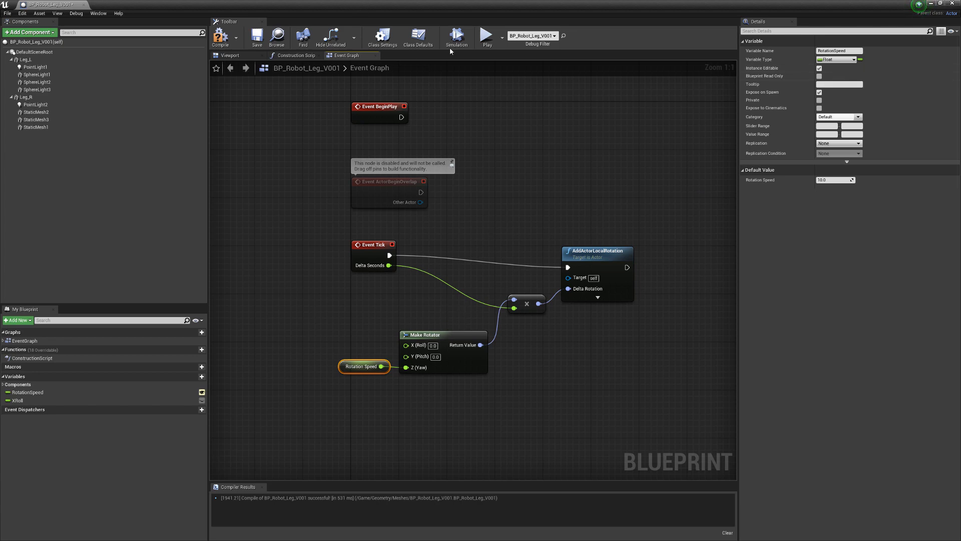
click(221, 36)
click(256, 36)
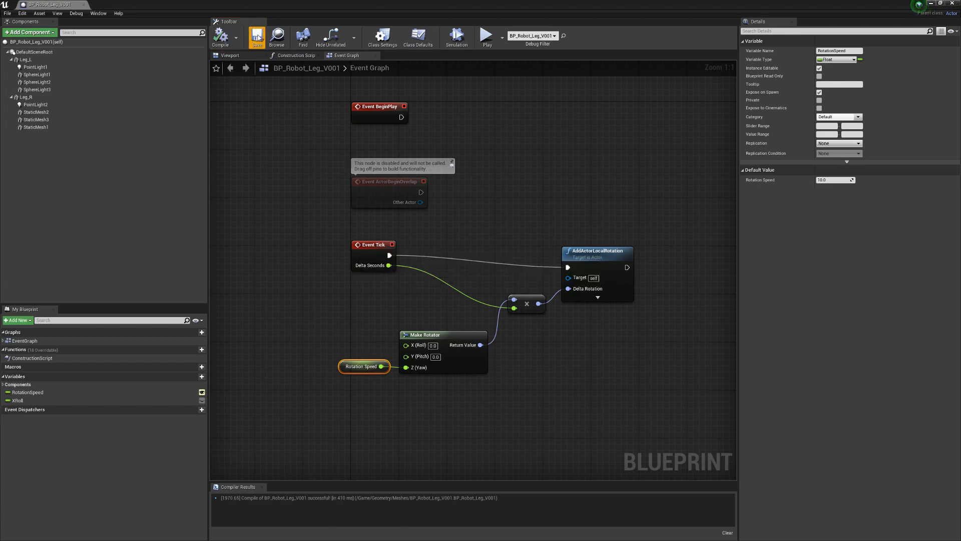
Return to the level and compare the Rotation Speed values of the three robot leg actors, BP_Robot_Leg_V001, V2 and V3.
double_click(300, 10)
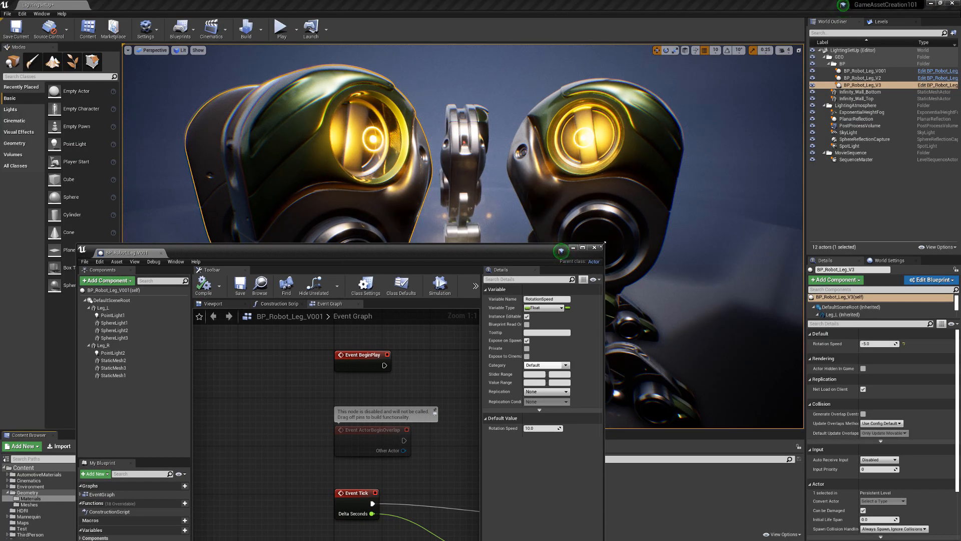
mouse_move(417, 308)
right_down()
mouse_move(418, 330)
mouse_move(418, 308)
right_up()
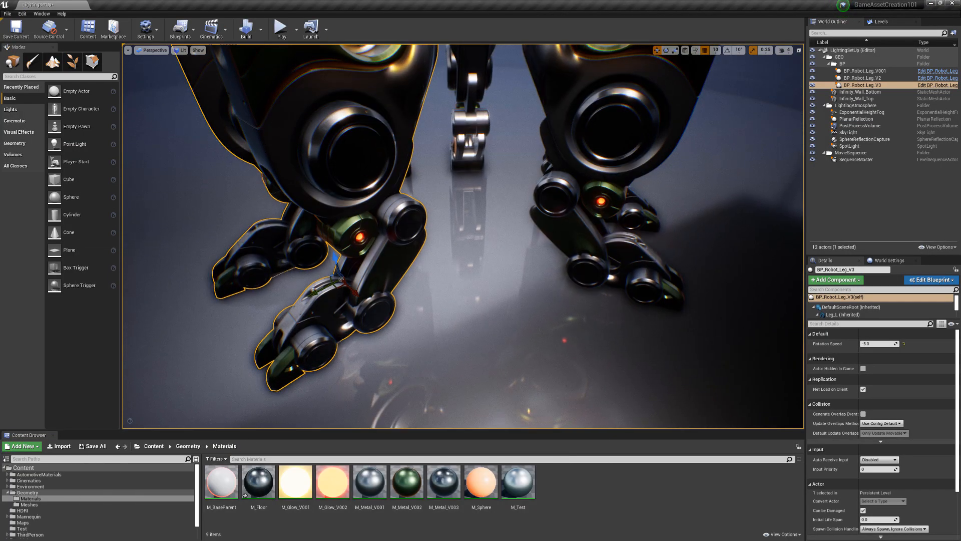
scroll(442, 258, down, 5)
scroll(442, 259, up, 3)
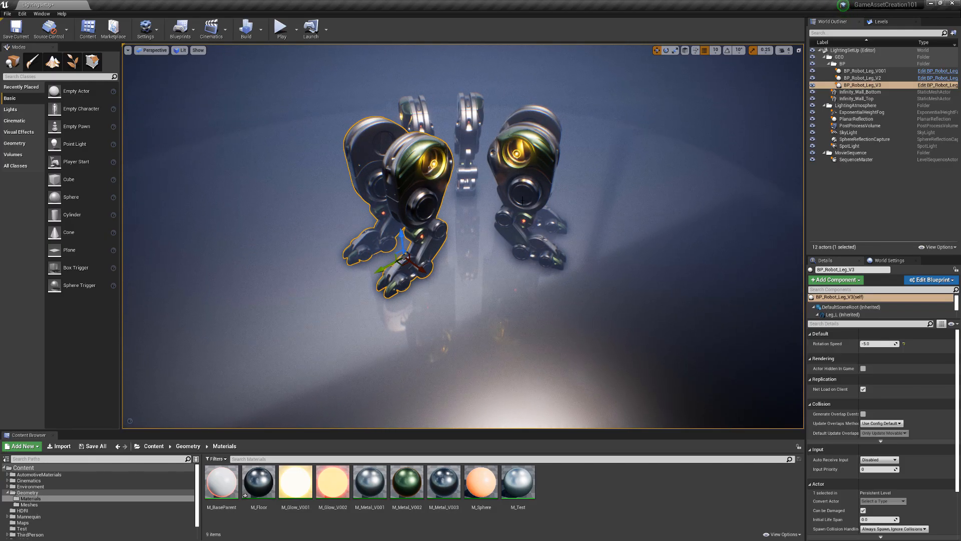
click(540, 179)
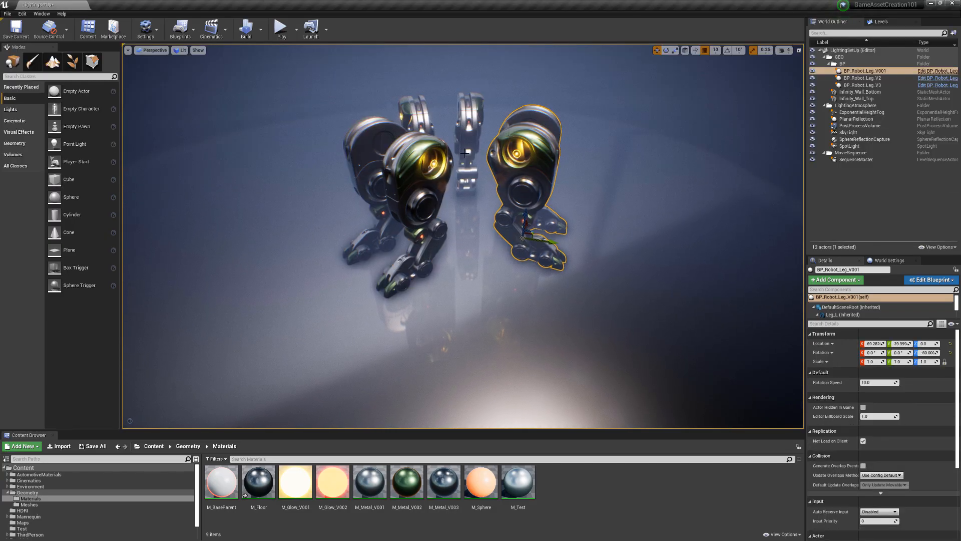
click(420, 193)
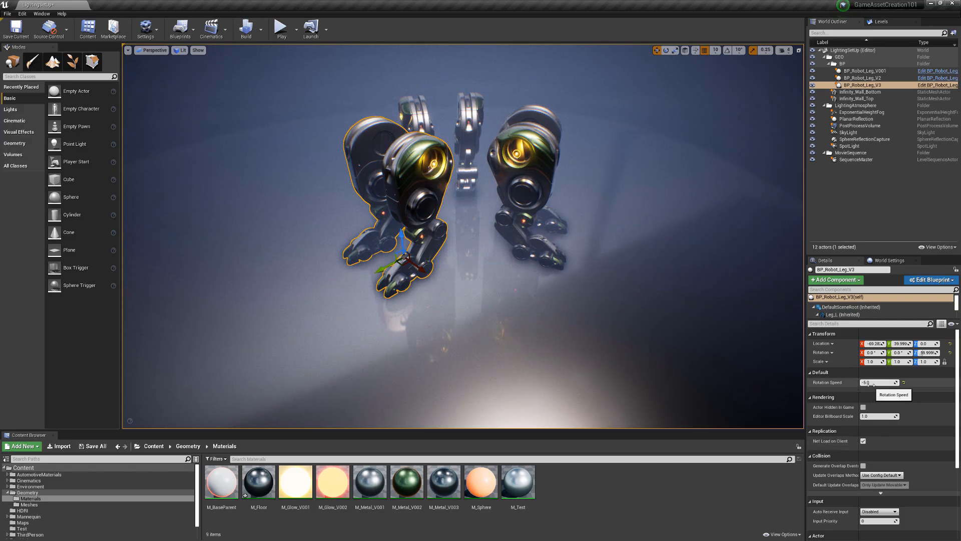
click(532, 200)
click(474, 133)
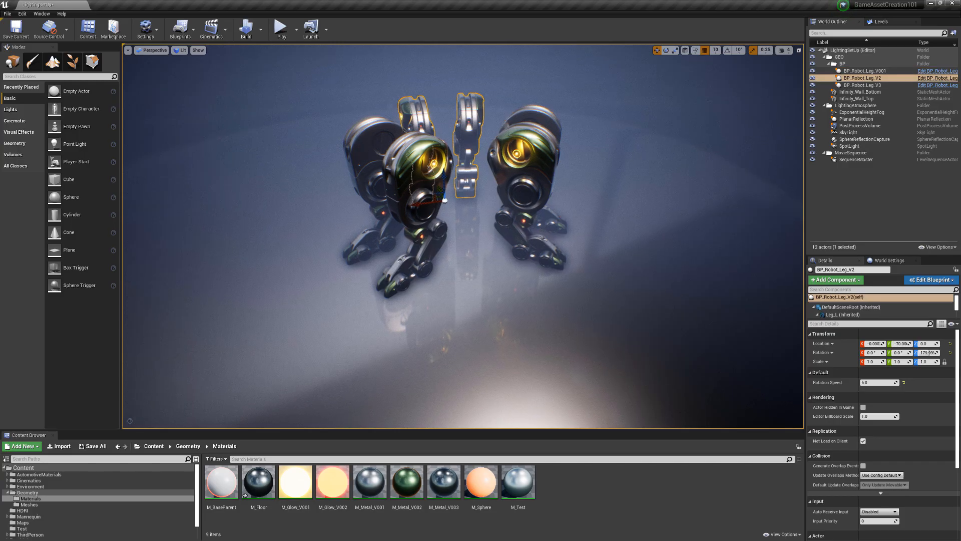
right_drag(591, 266, 676, 267)
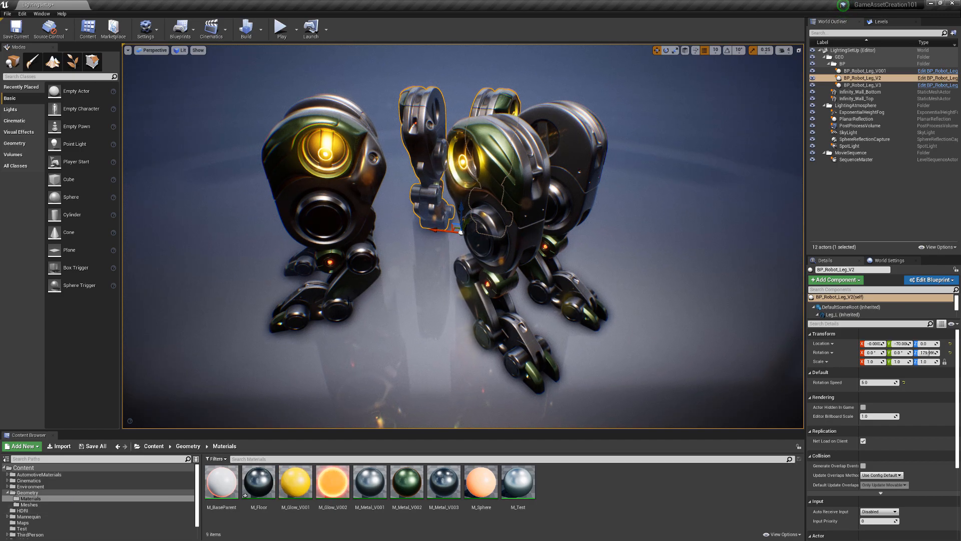
Reopen the source blueprint of the selected robot leg, preview its rotation with Simulation in the blueprint viewport, and close it.
key(ctrl+b)
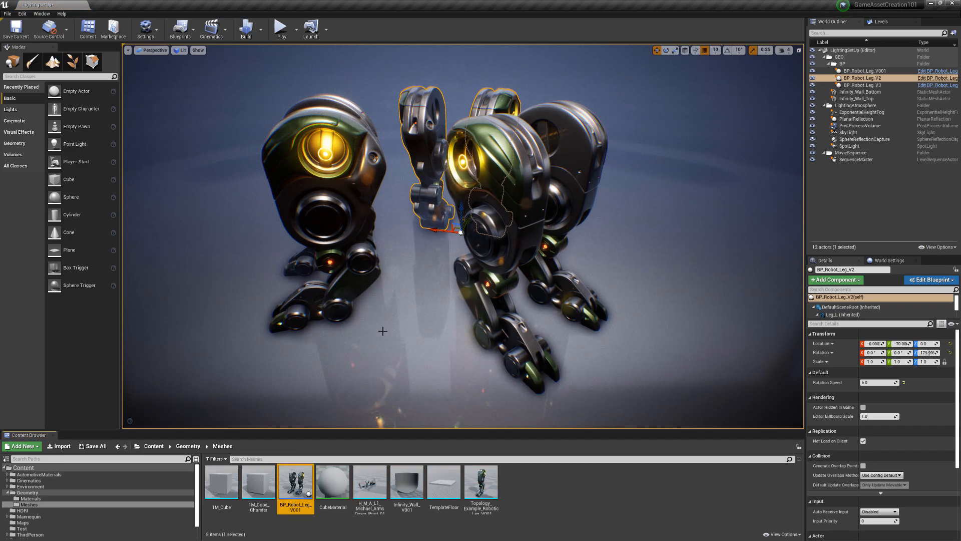
double_click(295, 482)
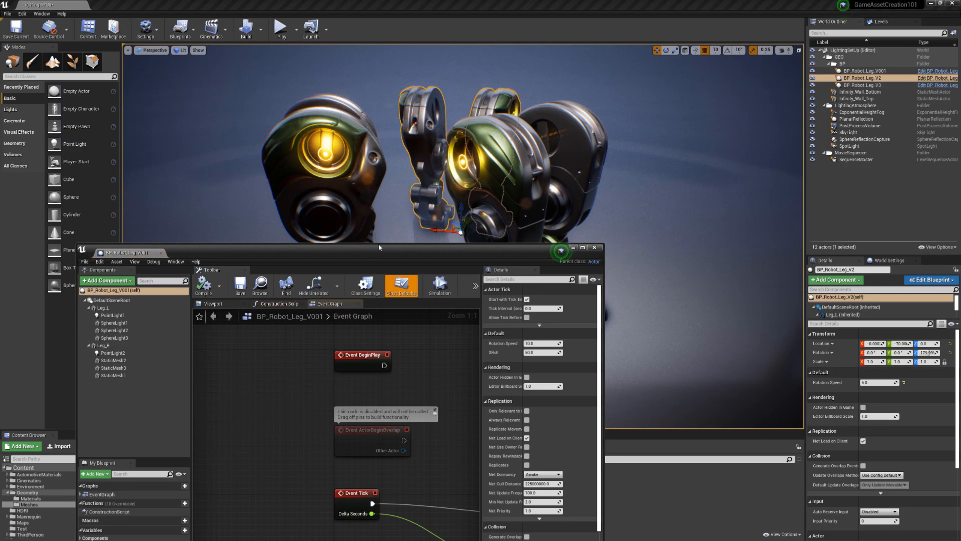
drag(561, 251, 624, 61)
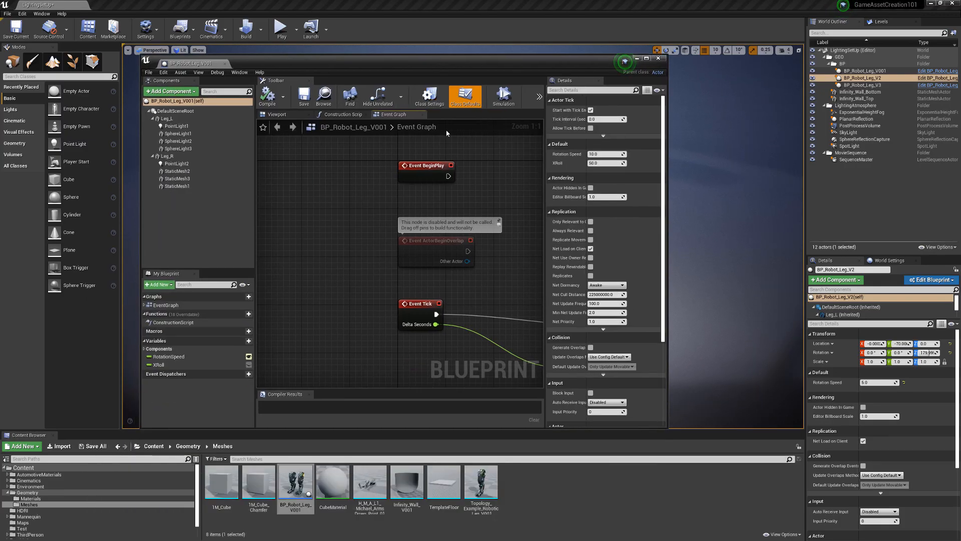
click(277, 114)
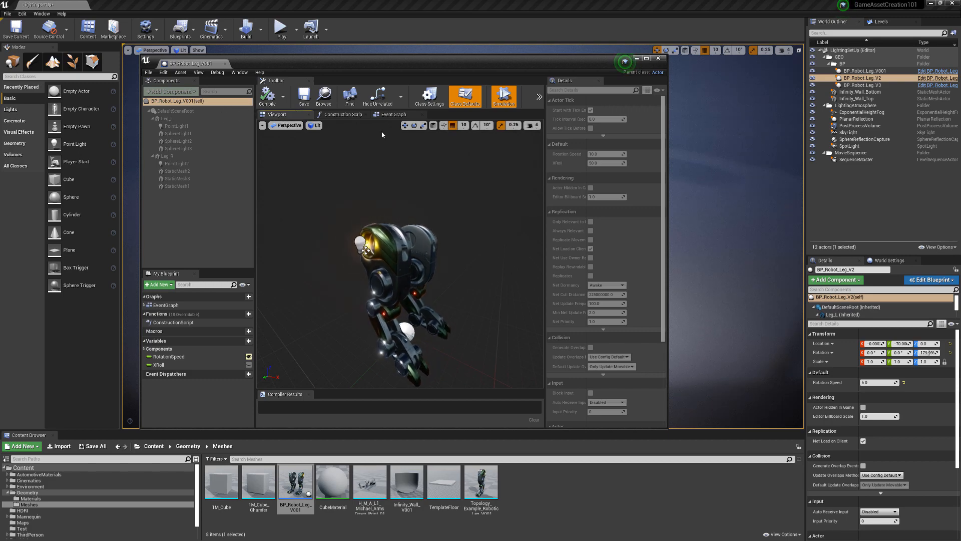
click(658, 58)
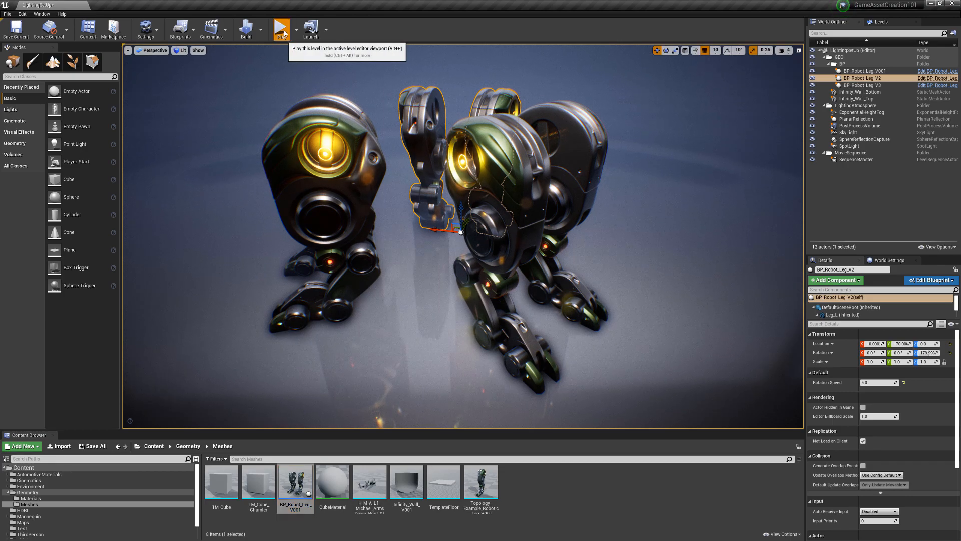
Play the level to watch the rotating robot legs, and stop the play session.
click(281, 28)
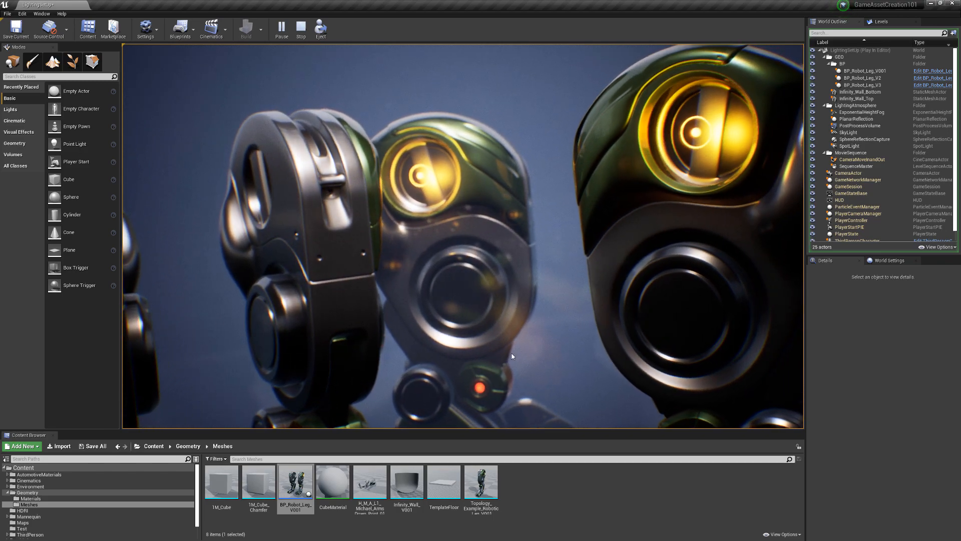
key(Escape)
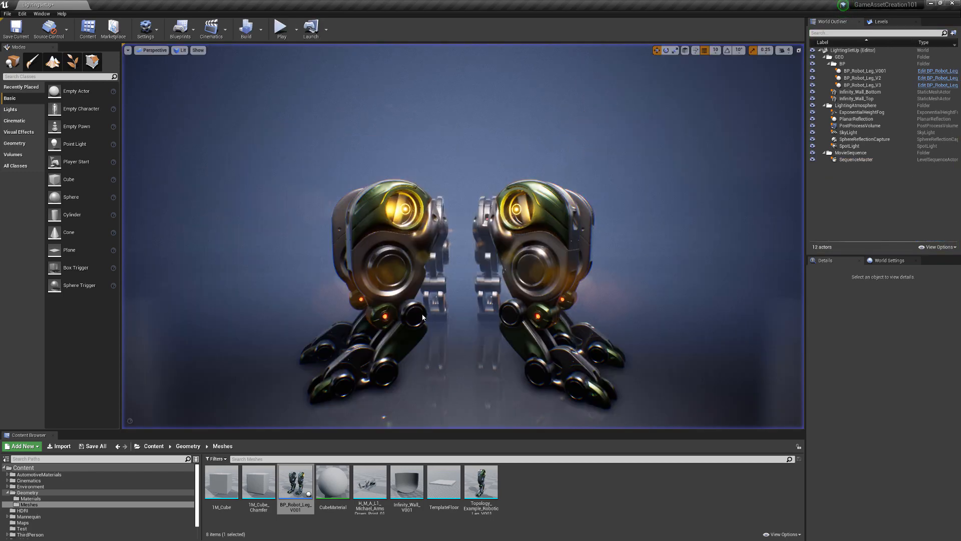
Play the LightingSetUp level to preview the sequence's camera shots of the robot legs, and stop playback.
right_drag(475, 330, 474, 330)
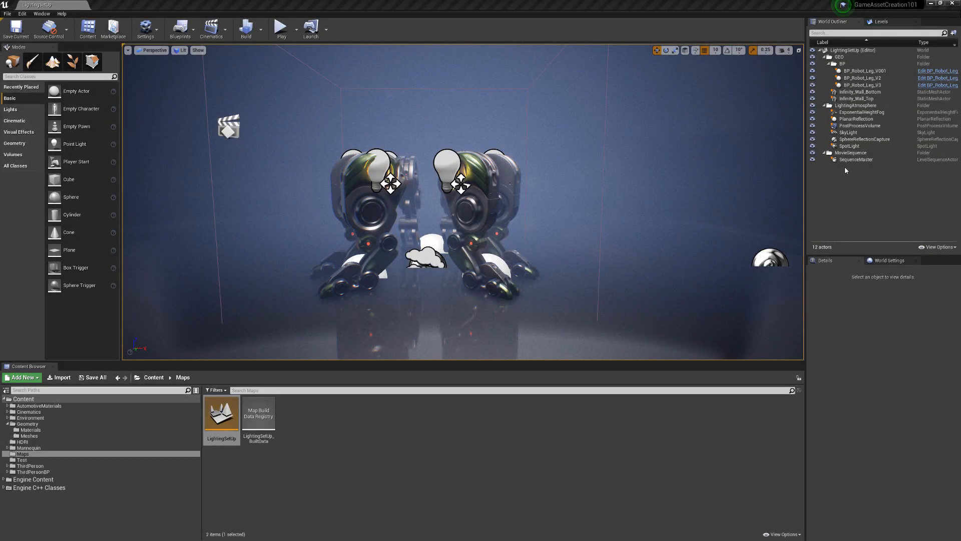
click(281, 28)
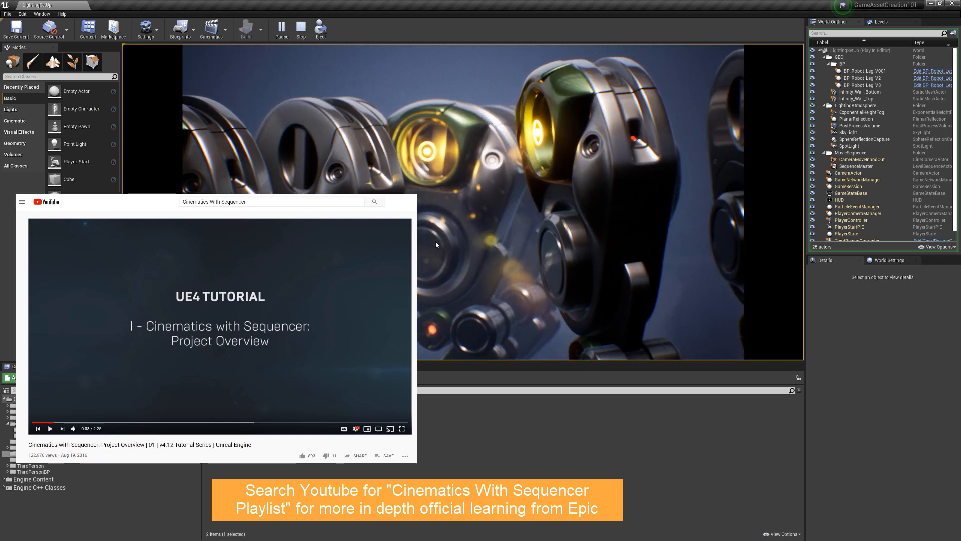
key(Escape)
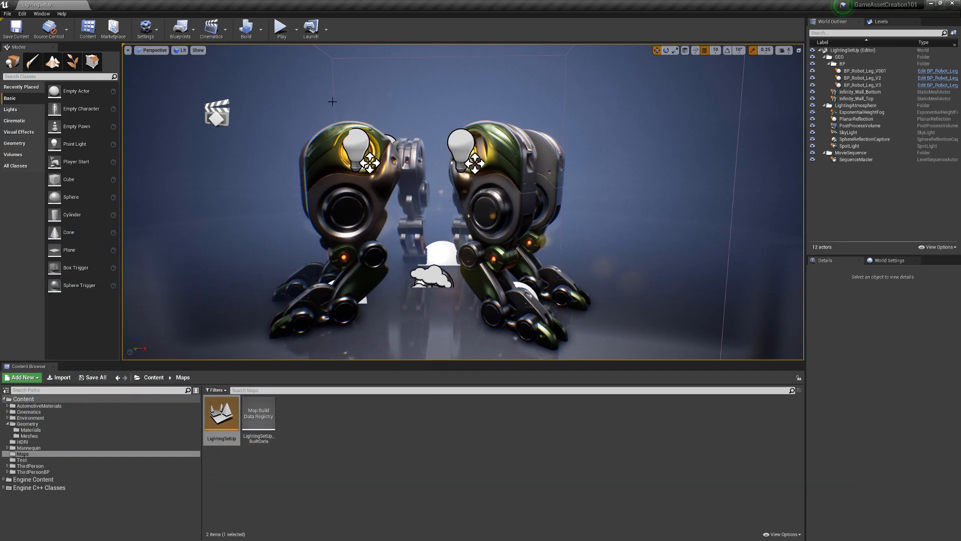
Start adding a master sequence with 1 shot, and browse the Cinematics folders available for its base path.
click(226, 30)
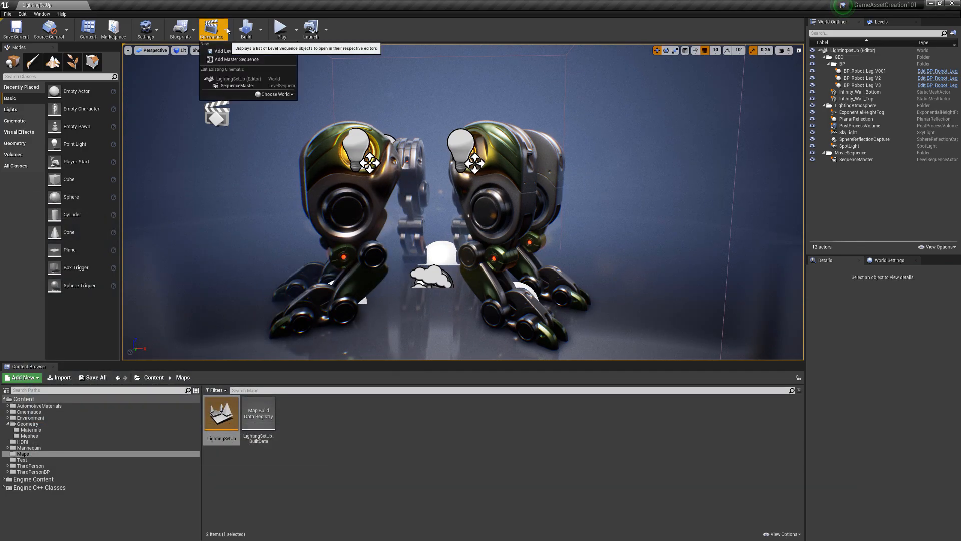
click(258, 60)
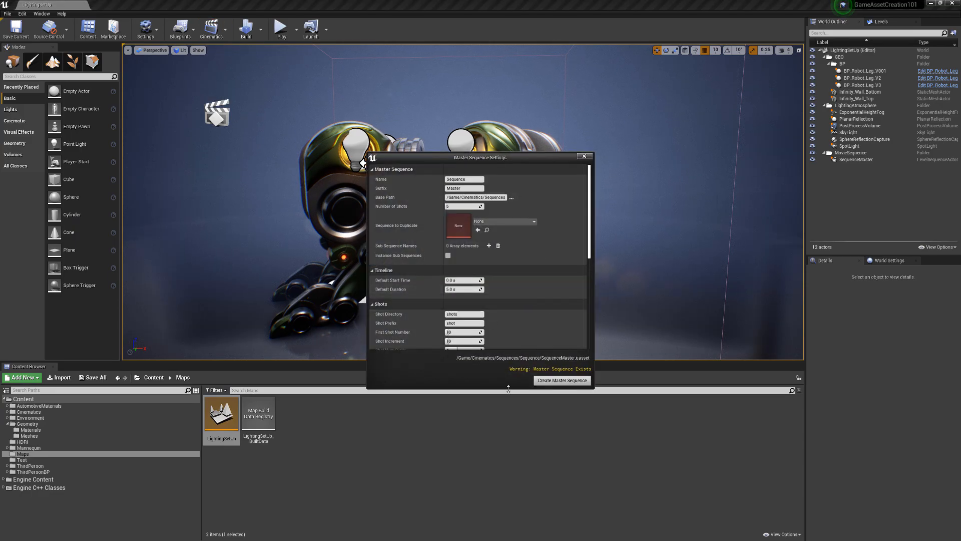
drag(508, 389, 515, 439)
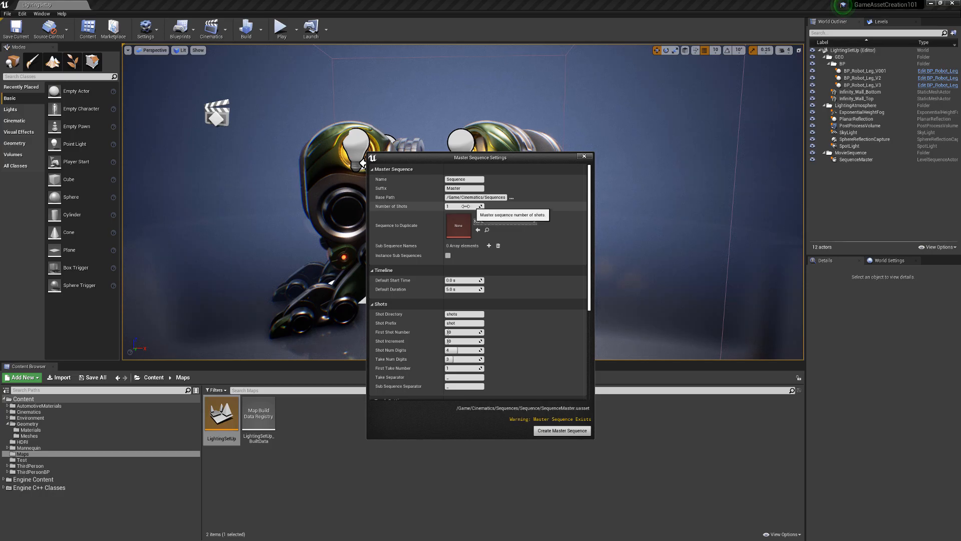
click(511, 198)
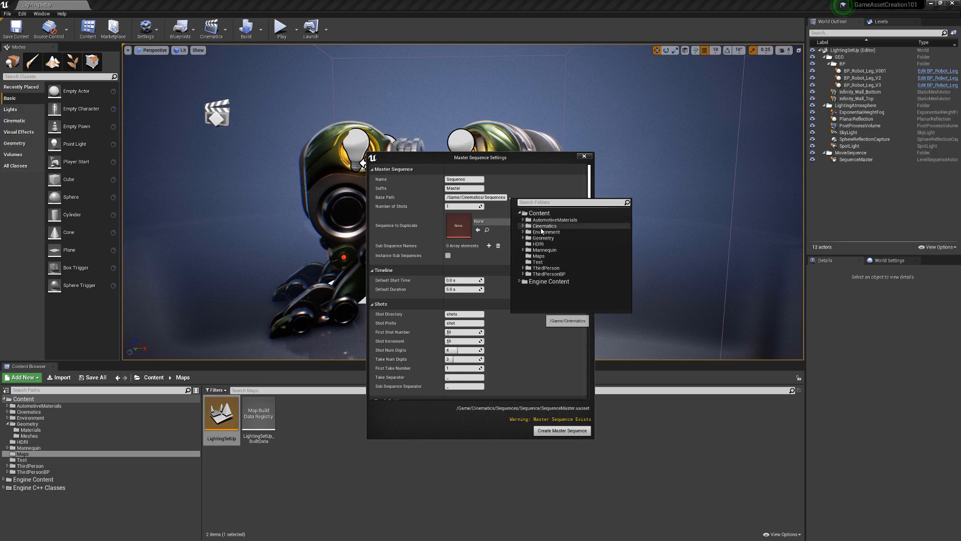
click(523, 226)
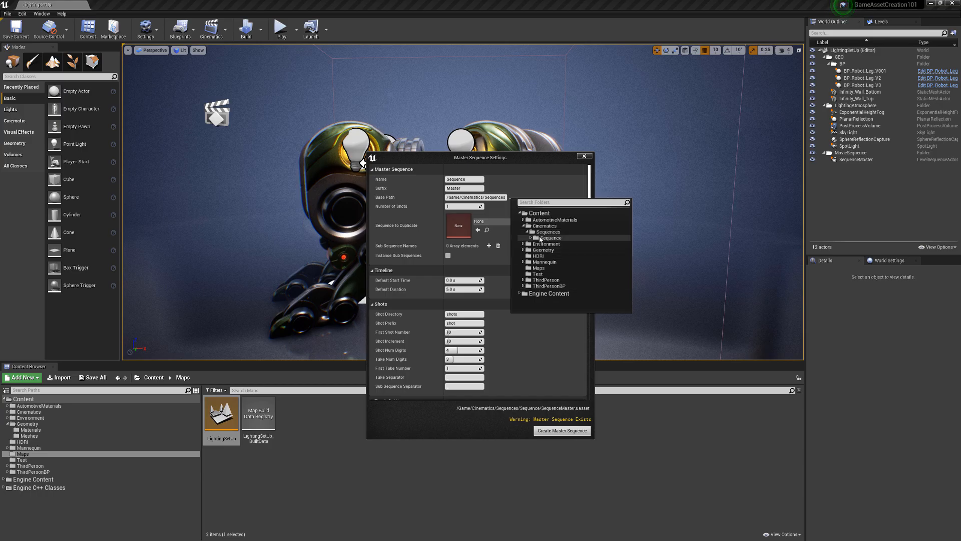
click(543, 185)
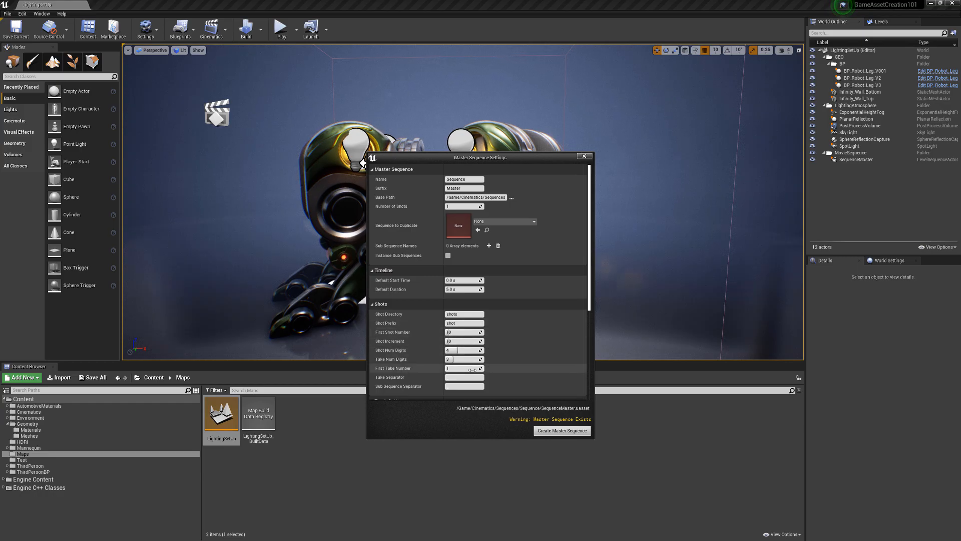
Review the remaining master sequence settings, including shots and Fbx track settings, and close the dialog without creating a sequence.
scroll(441, 360, down, 2)
scroll(440, 359, down, 10)
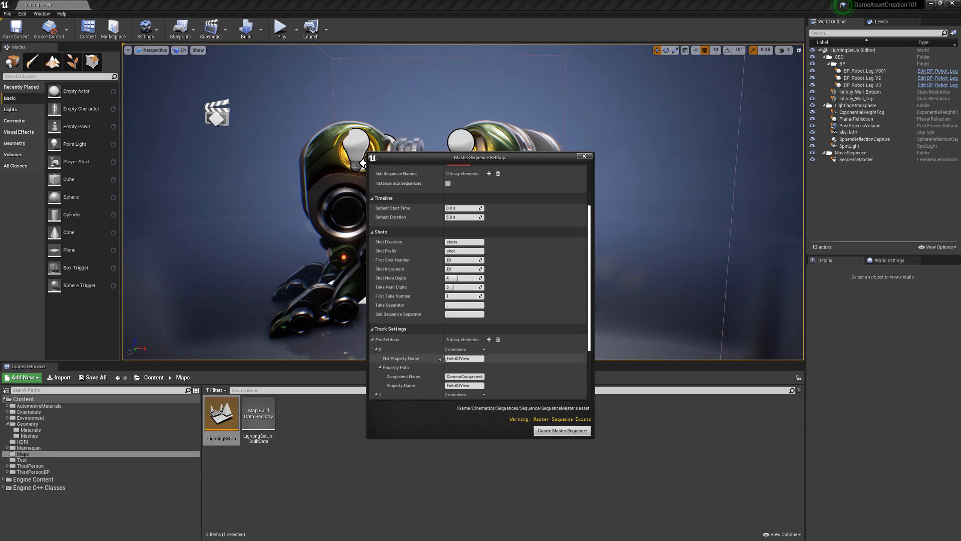
scroll(442, 359, up, 8)
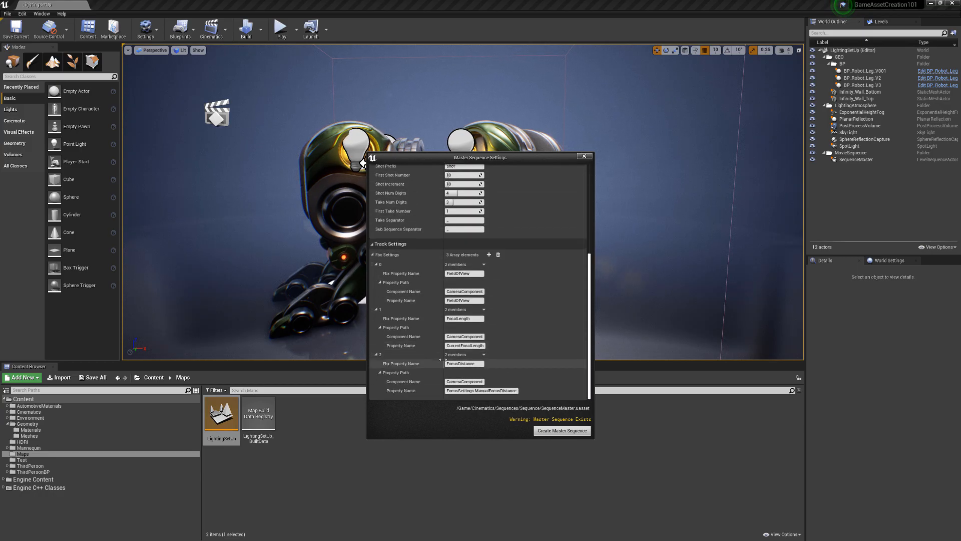
scroll(447, 340, up, 5)
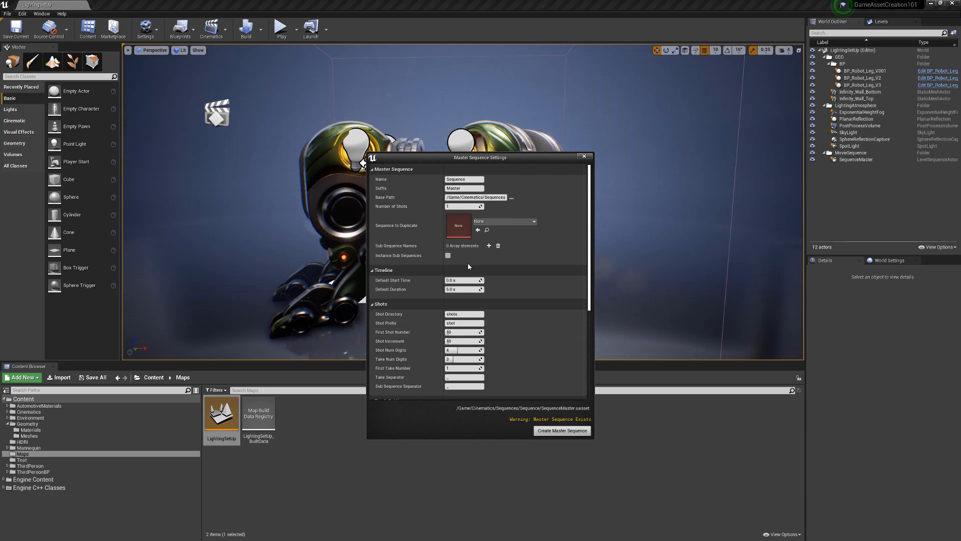
click(584, 156)
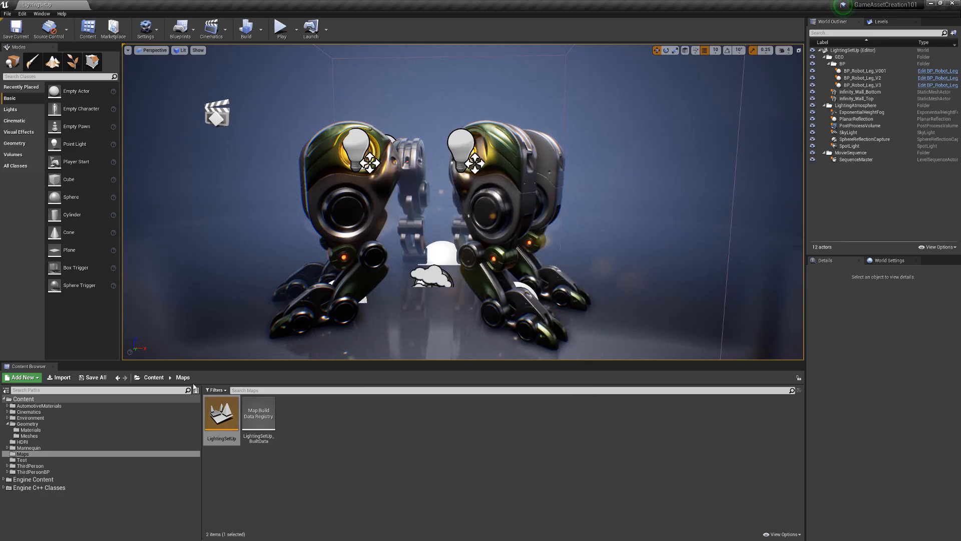
Open the shot0010 folder under Cinematics, Sequences, Sequence and shots in the project content.
click(8, 412)
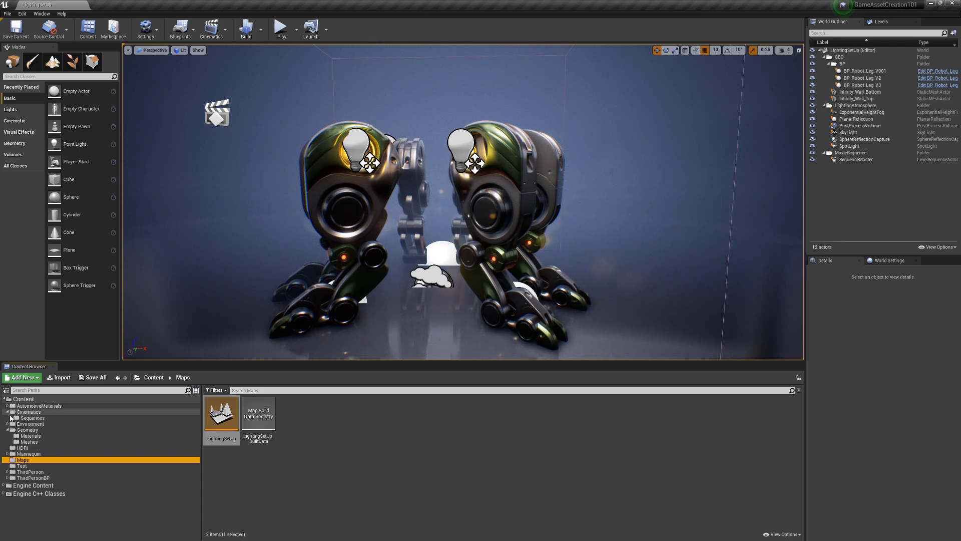
click(11, 417)
click(15, 424)
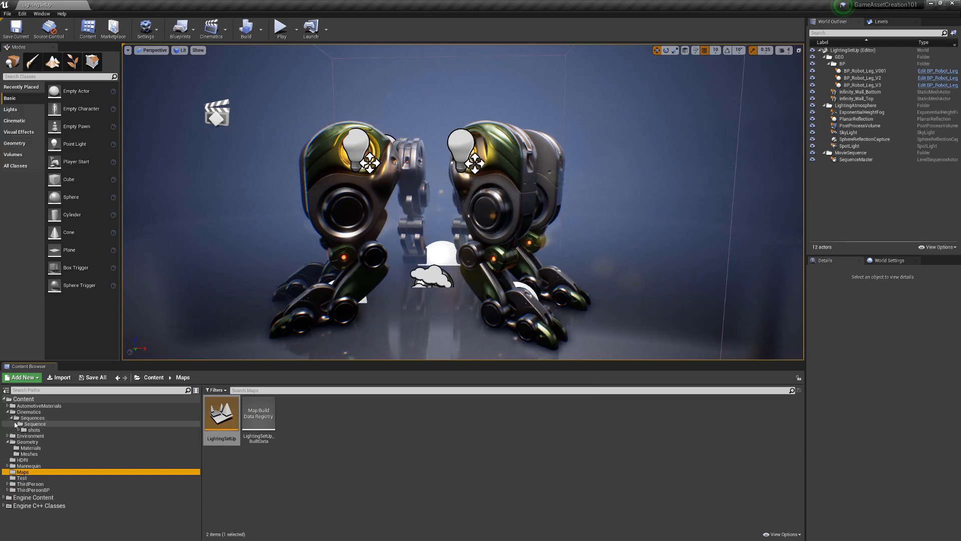
click(19, 429)
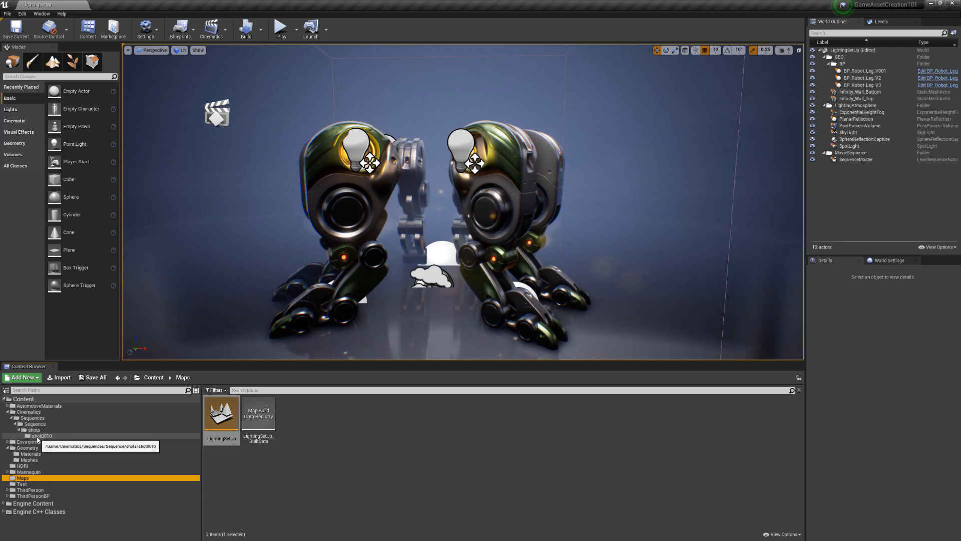
click(42, 435)
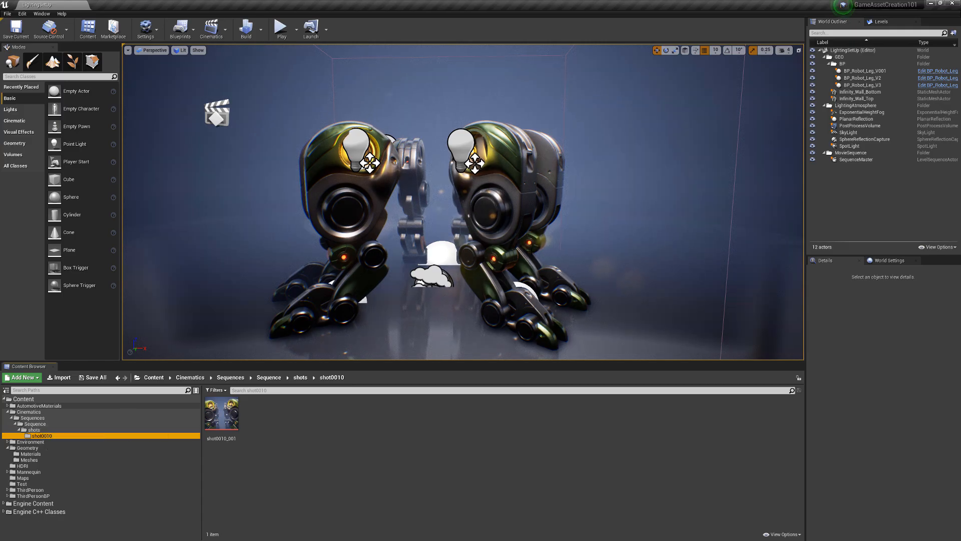
Set the SequenceMaster actor's location to 0, 0, 0 and move it straight up above the robot legs.
click(849, 160)
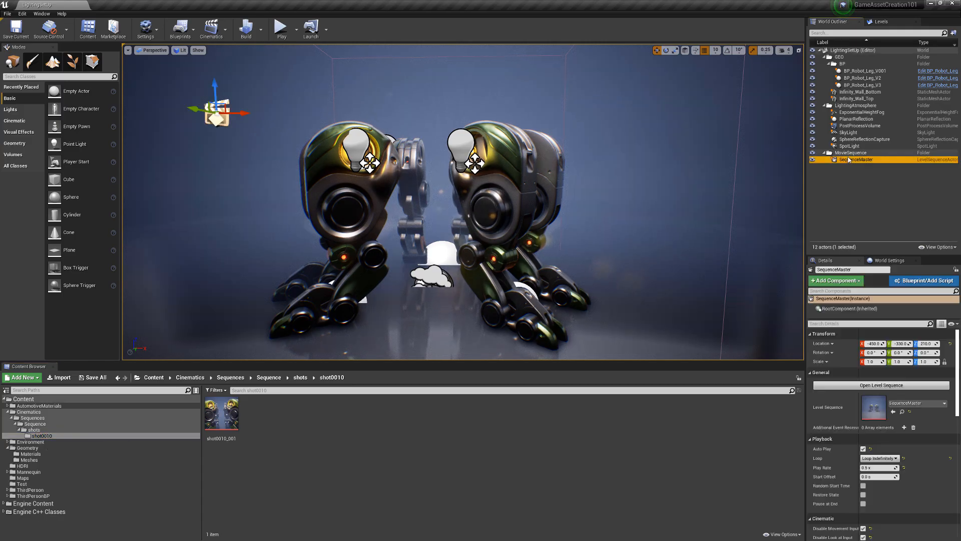
right_drag(658, 176, 664, 199)
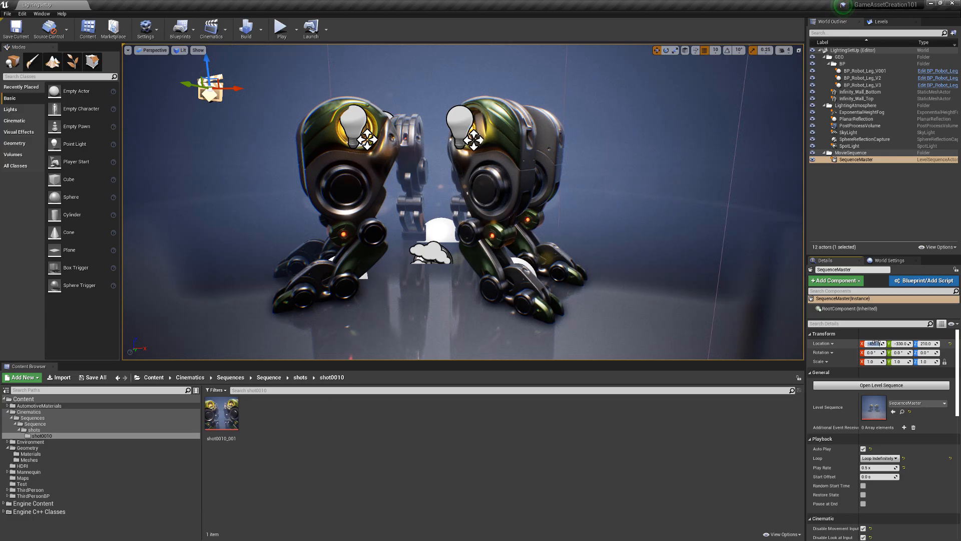
text(0)
key(Tab)
text(0)
key(Tab)
text(0)
key(Return)
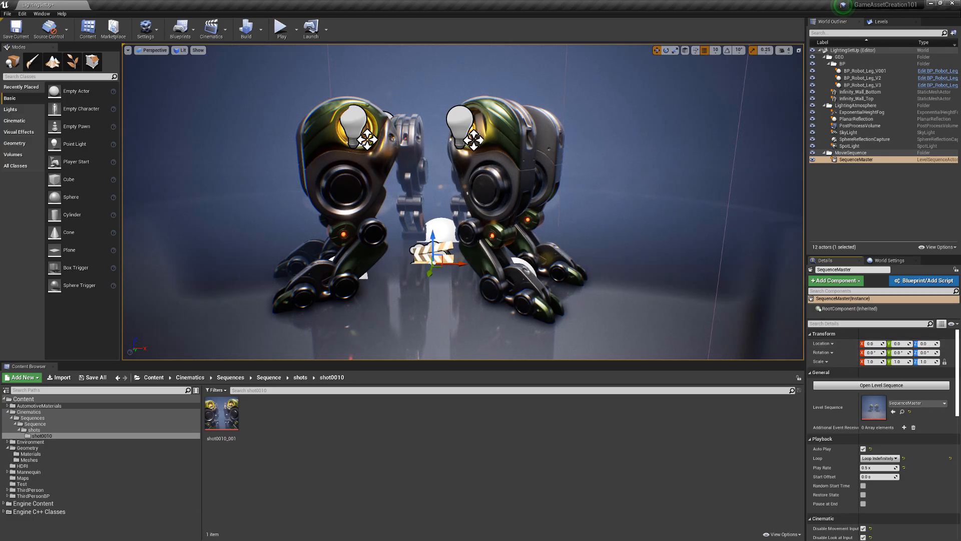
drag(436, 219, 434, 48)
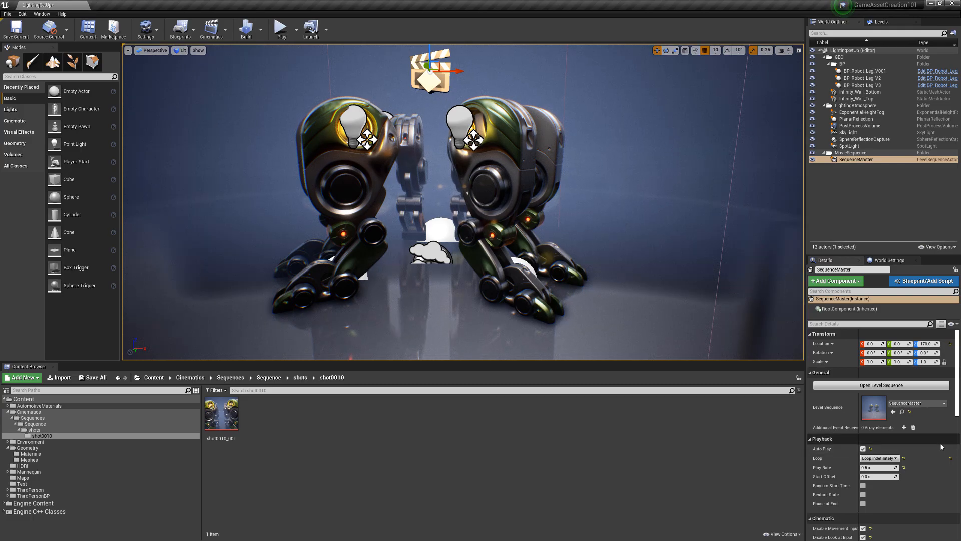
Review the Playback and Cinematic options of the SequenceMaster actor, including looping, play rate and player input settings.
scroll(957, 387, down, 2)
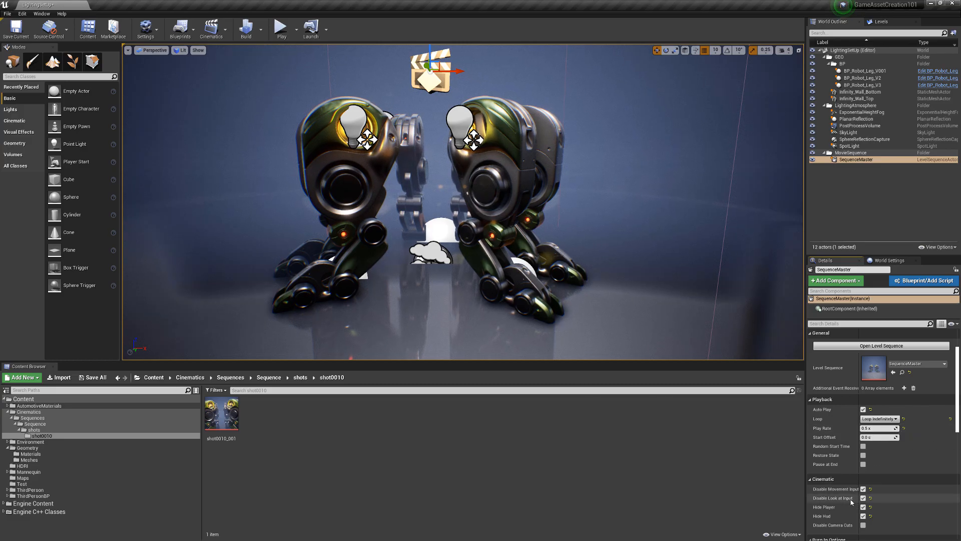
scroll(837, 488, down, 1)
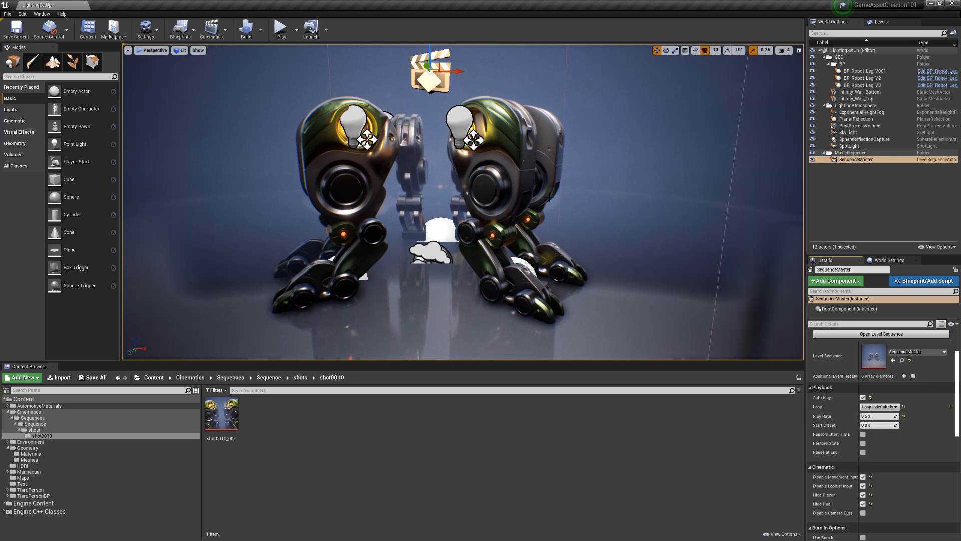
click(882, 199)
click(880, 159)
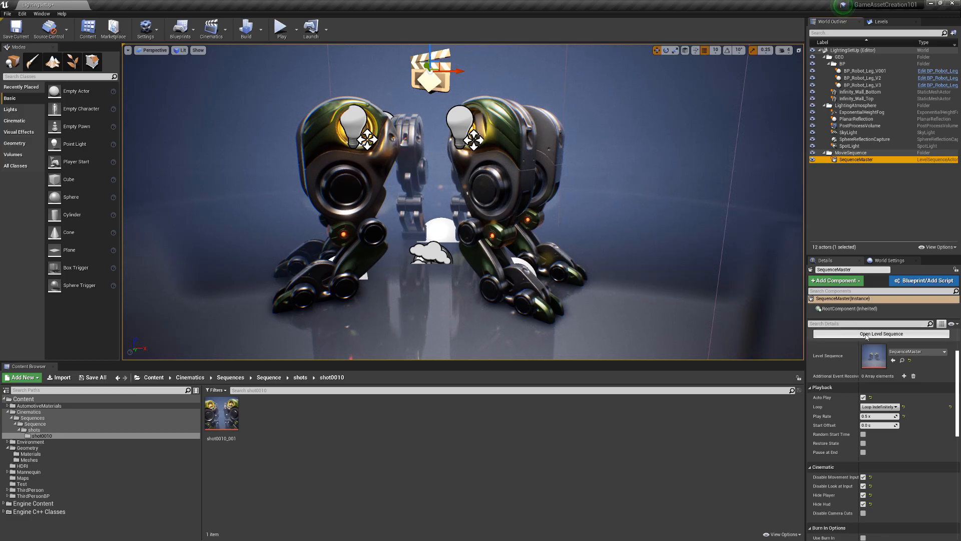
Open SequenceMaster in Sequencer, and arrange its window across the full width directly below the viewport.
click(867, 335)
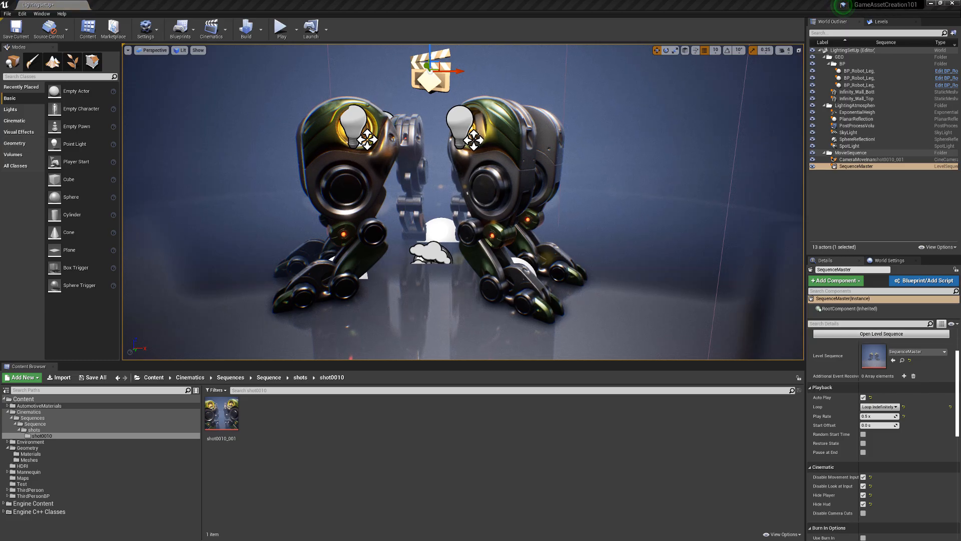
drag(545, 261, 600, 331)
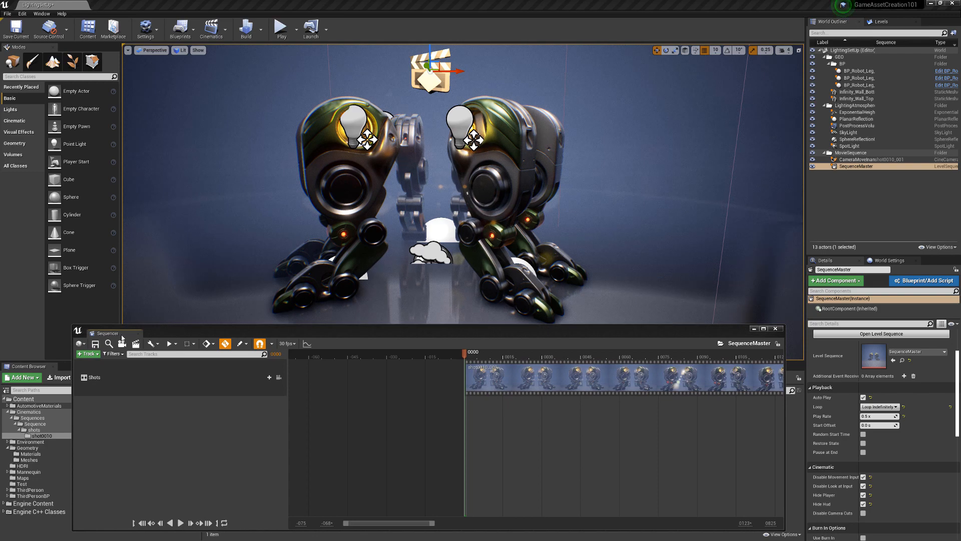
drag(228, 332, 364, 355)
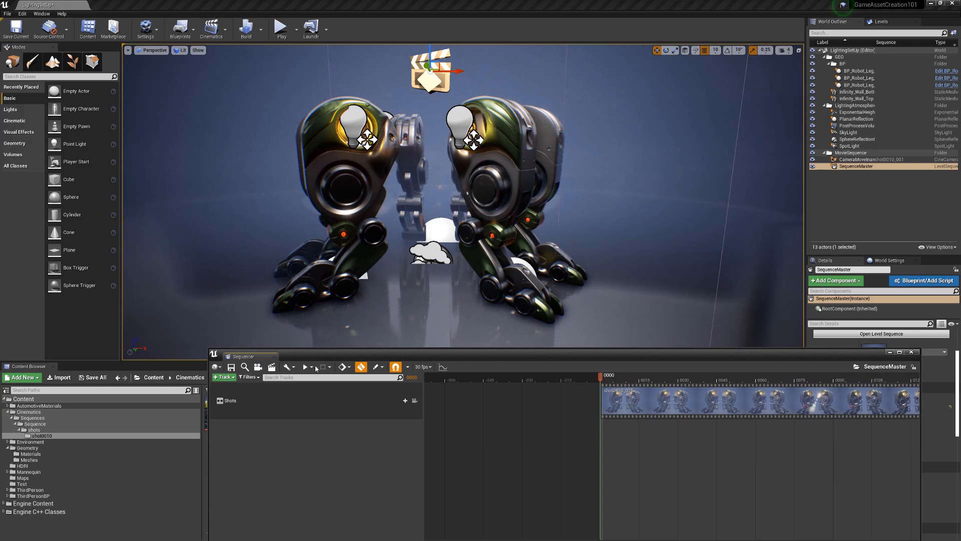
drag(316, 358, 352, 403)
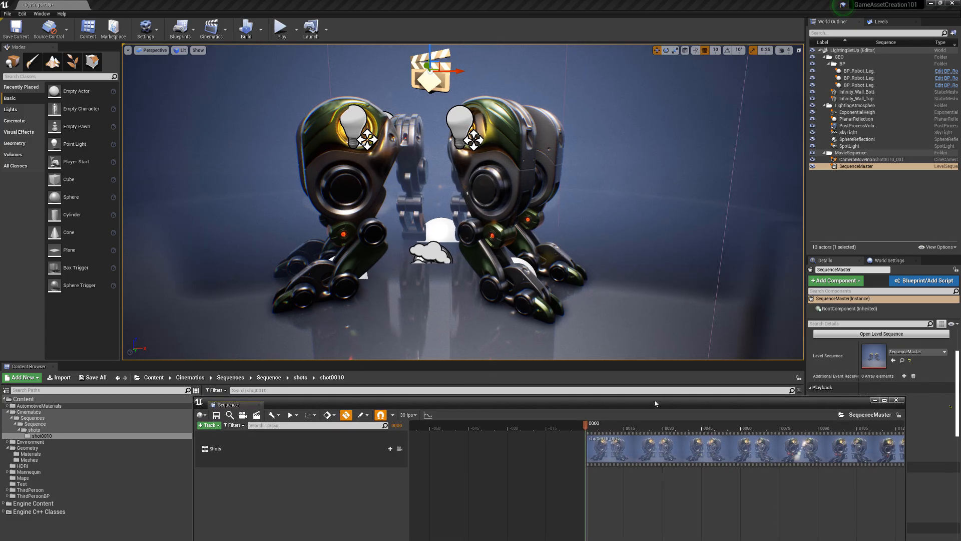
drag(646, 403, 638, 446)
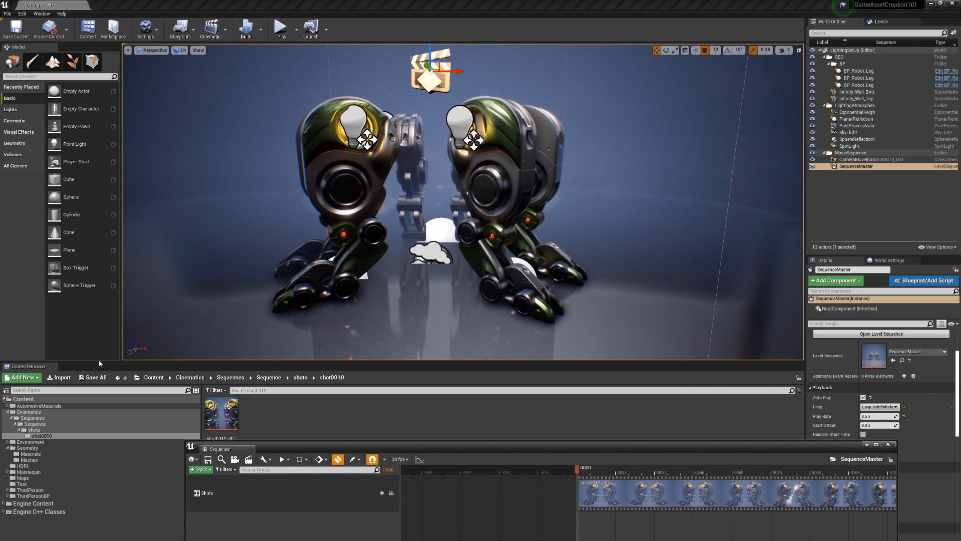
drag(99, 361, 99, 266)
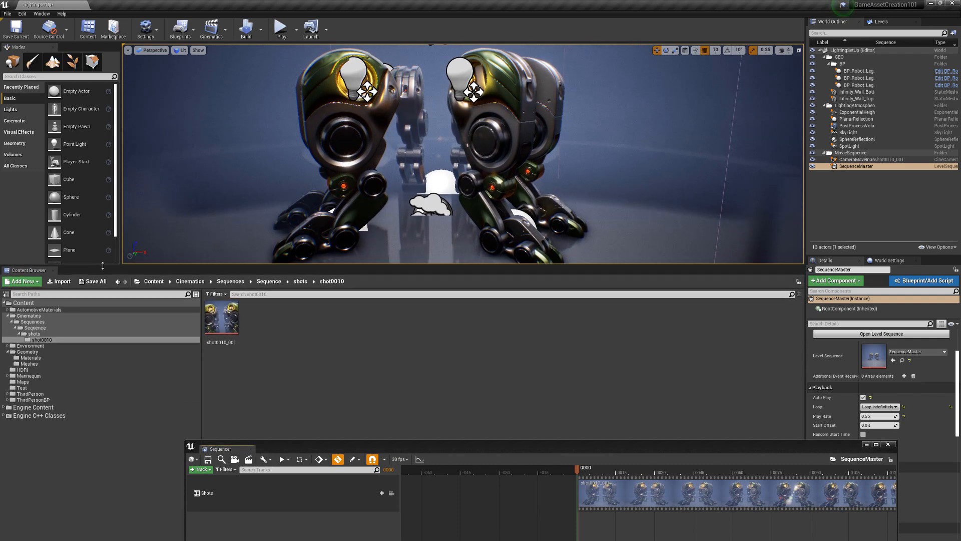
drag(302, 449, 134, 334)
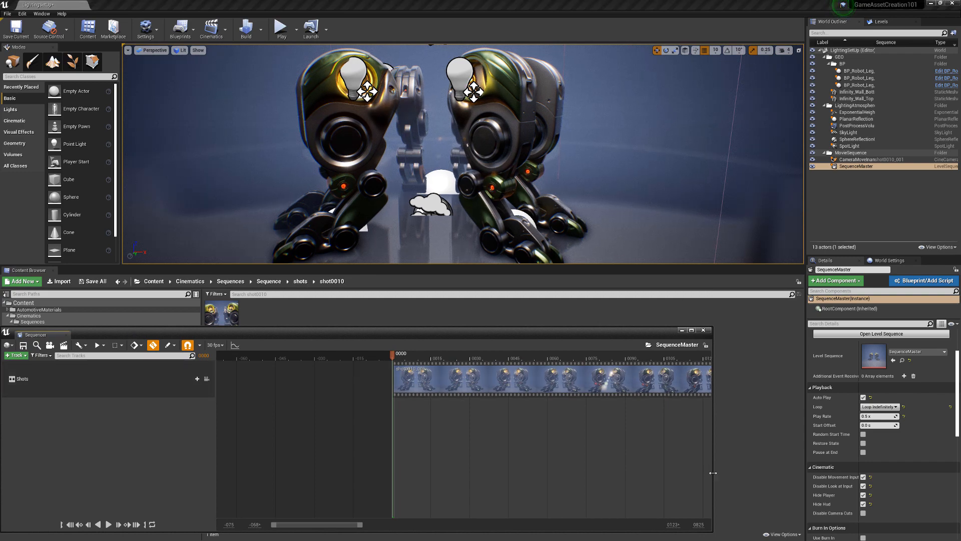
drag(712, 472, 805, 466)
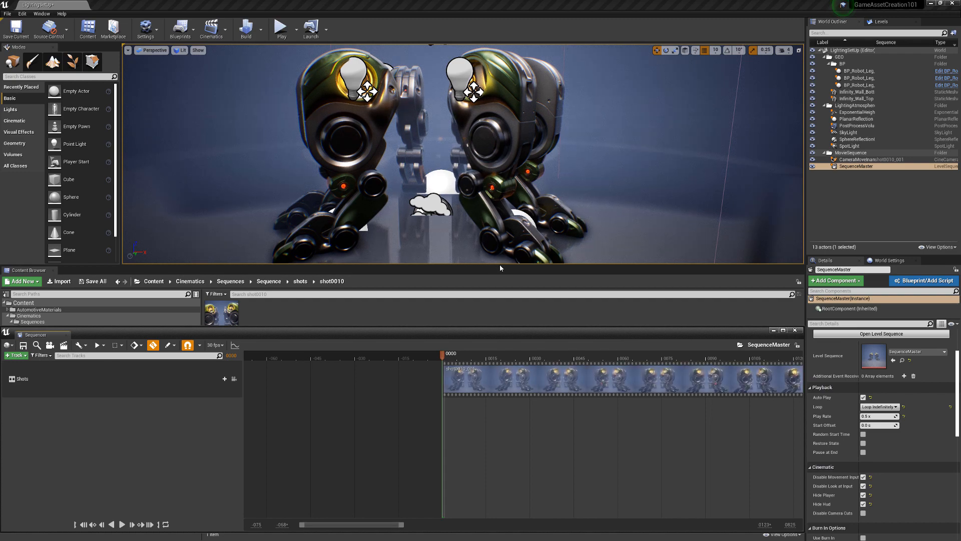
drag(500, 268, 501, 319)
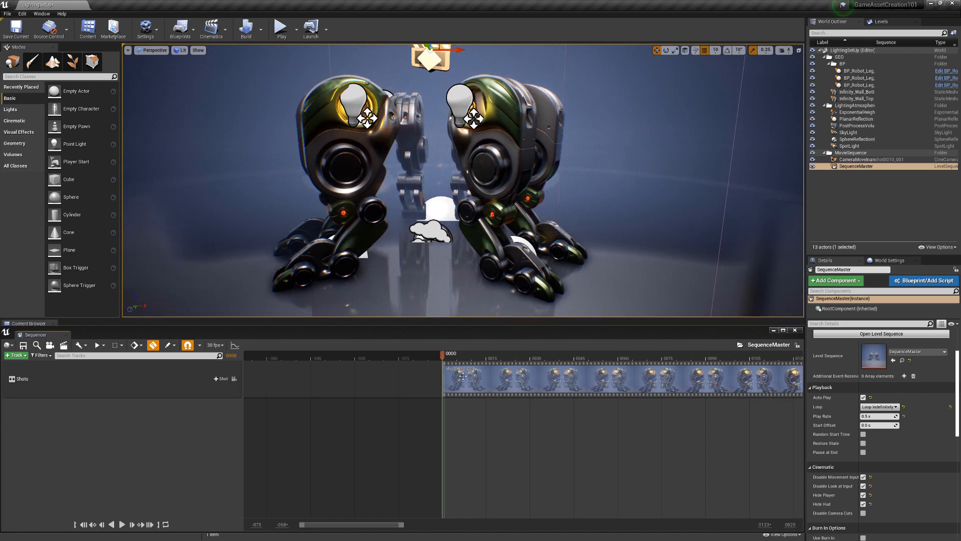
Open the first shot, shot0010_001, from the Shots track of SequenceMaster.
click(149, 380)
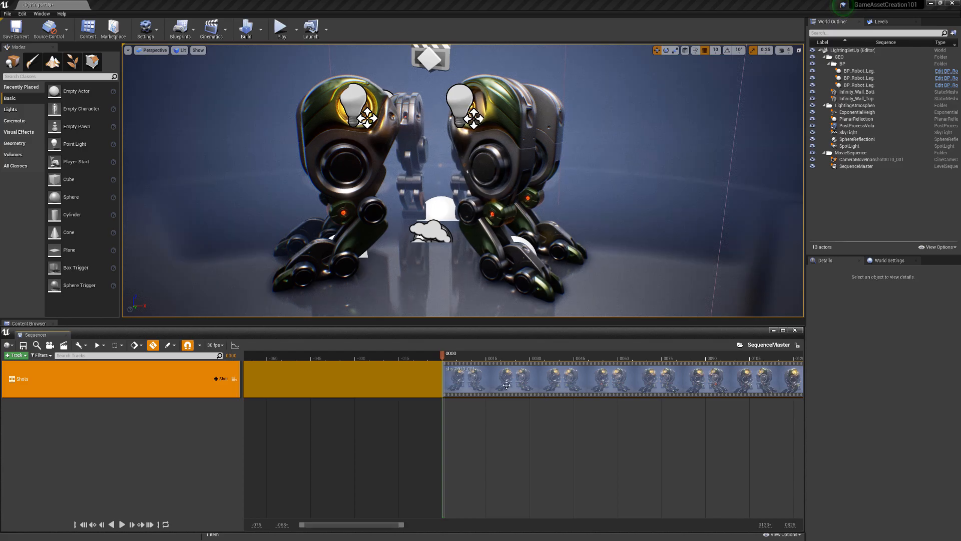
double_click(525, 386)
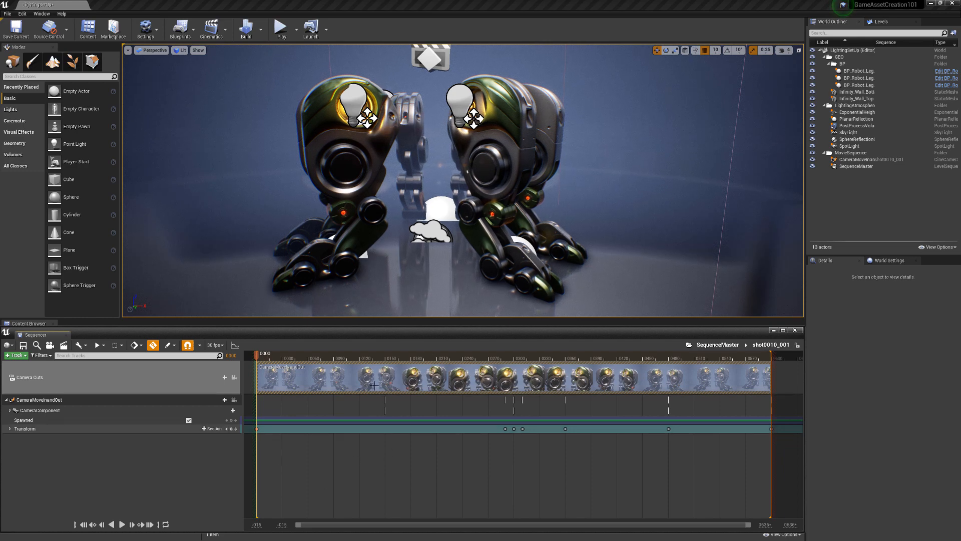
Select the CameraMoveInandOut camera, frame its motion path toward the robot legs, and review its track options in Sequencer.
mouse_move(614, 205)
right_down()
mouse_move(593, 221)
mouse_move(603, 213)
right_up()
scroll(614, 205, down, 3)
scroll(614, 206, down, 3)
scroll(603, 213, down, 4)
scroll(603, 214, up, 2)
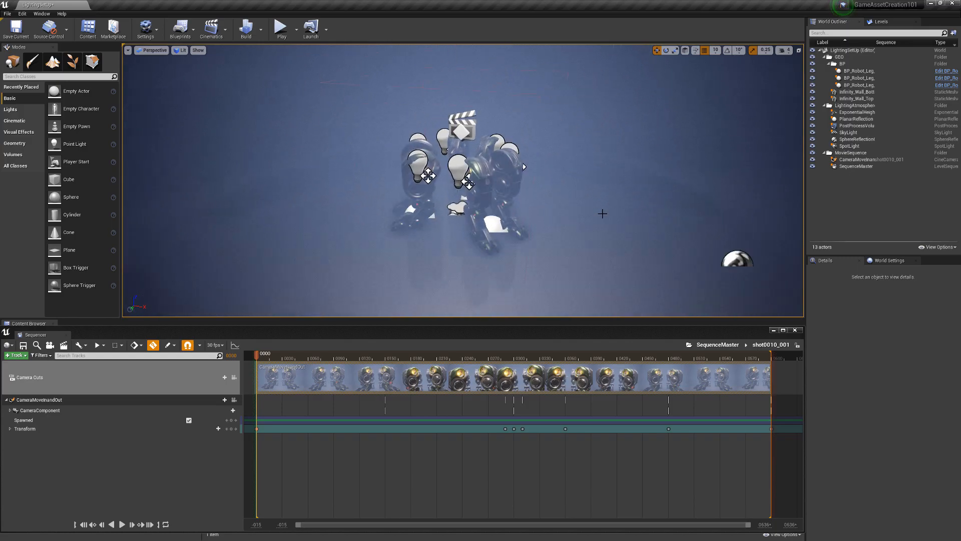
scroll(593, 218, up, 2)
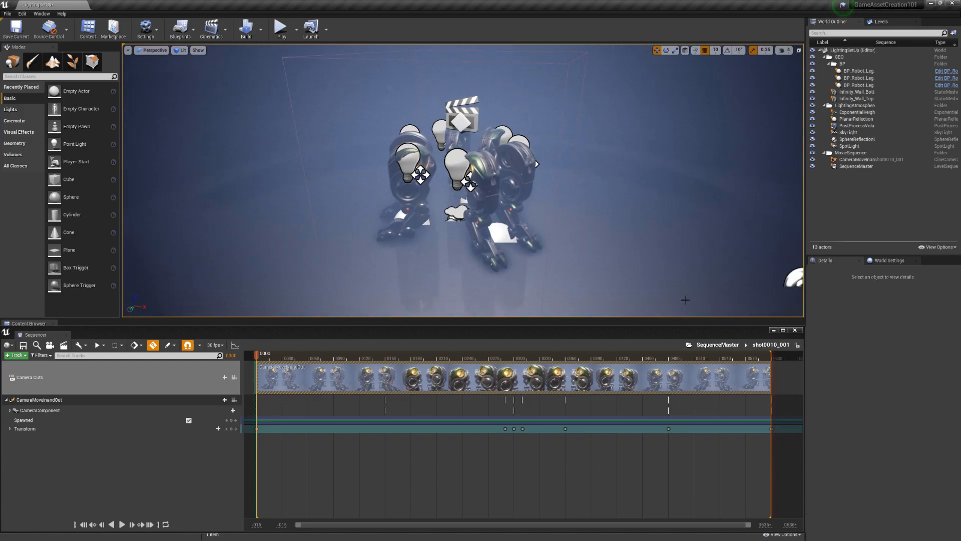
click(860, 159)
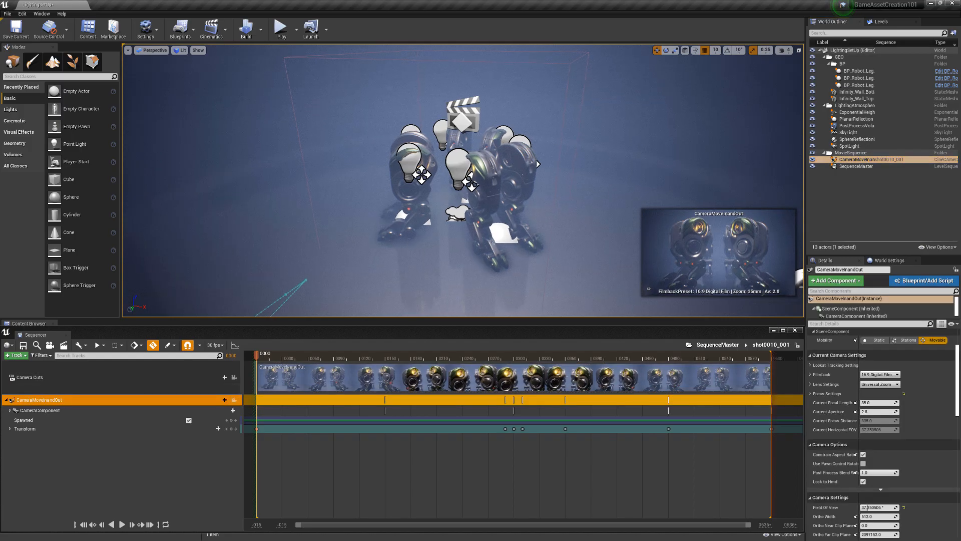
drag(588, 227, 534, 270)
scroll(535, 220, down, 3)
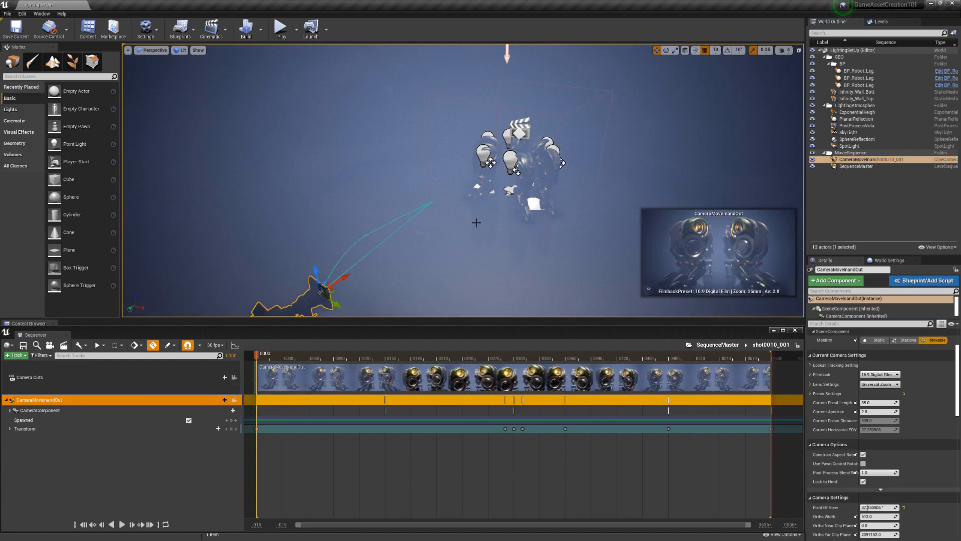
mouse_move(482, 222)
right_down()
mouse_move(482, 246)
mouse_move(473, 214)
right_up()
scroll(482, 218, up, 2)
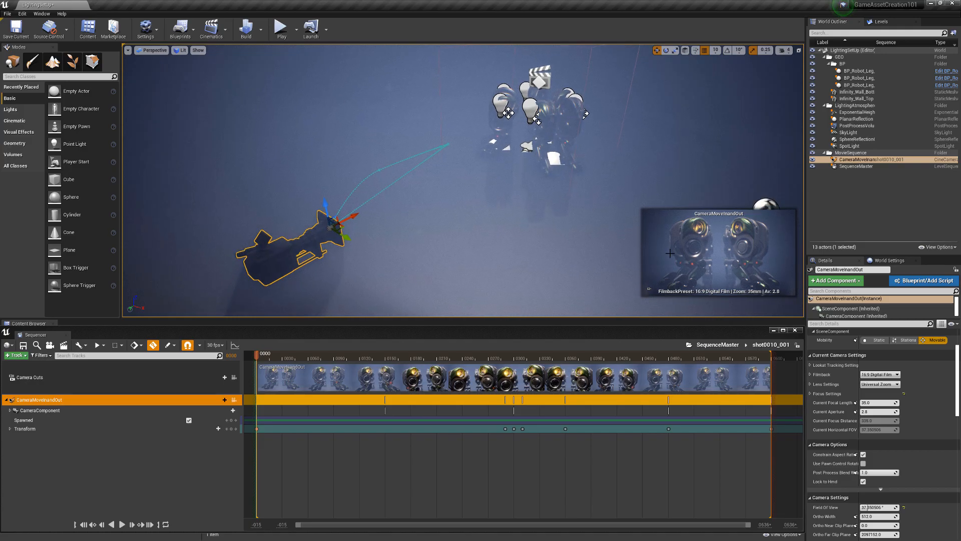
right_drag(474, 213, 480, 210)
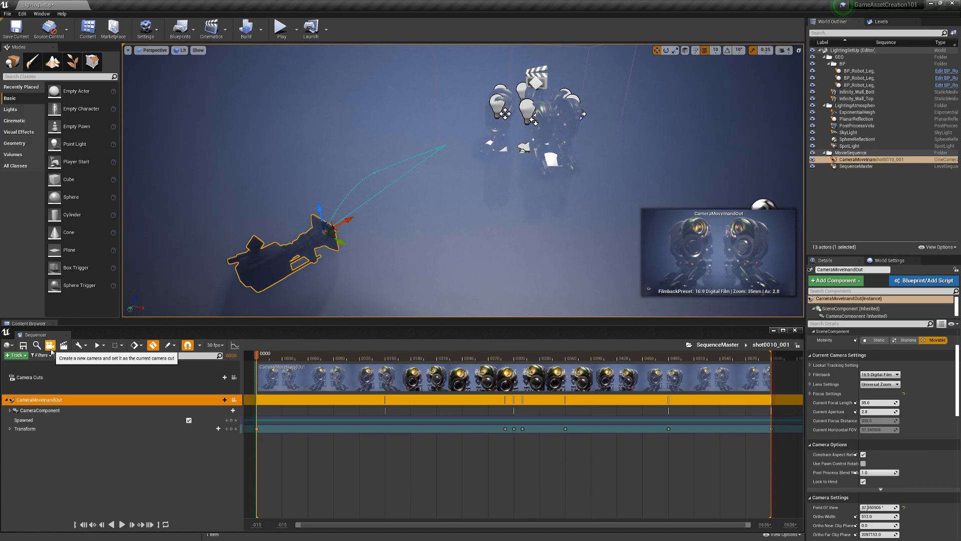
right_click(60, 400)
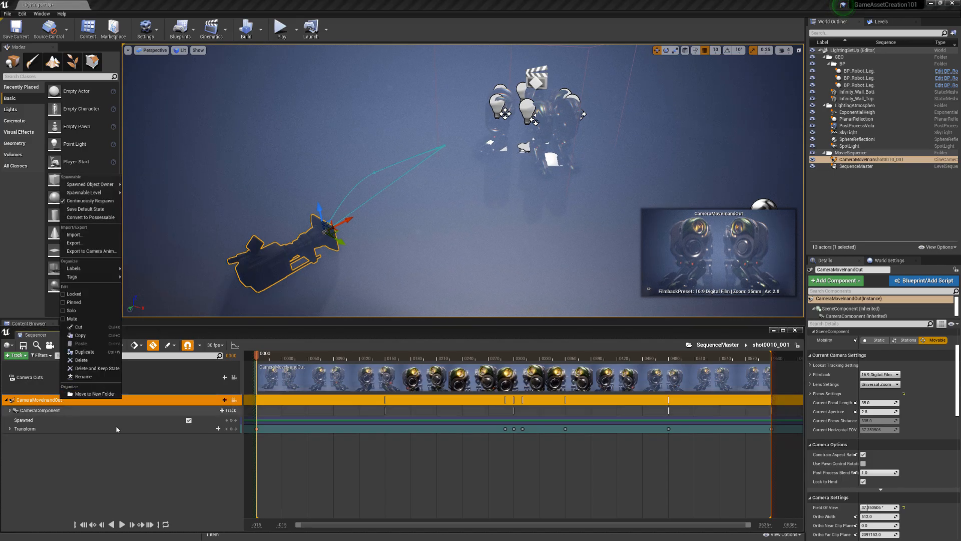
click(135, 479)
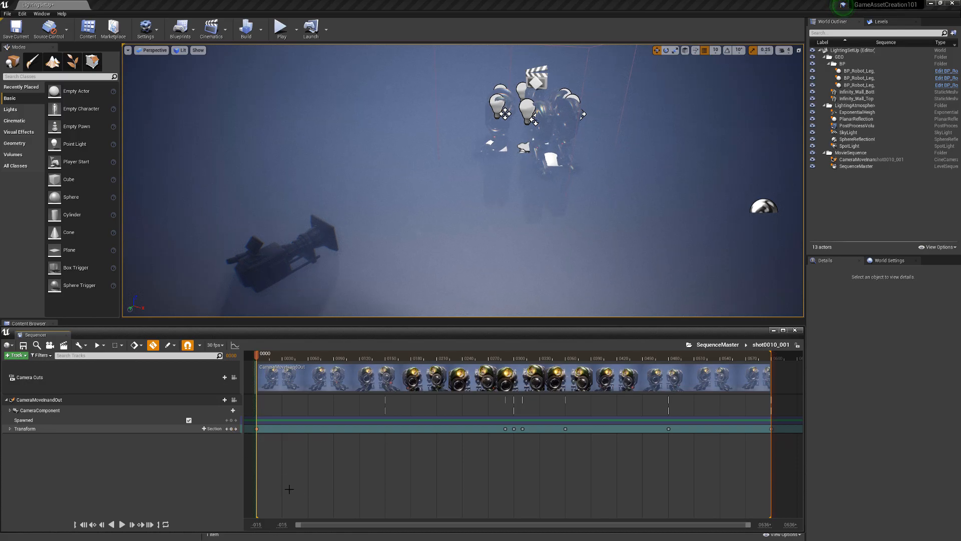
Set the visible timeline range of shot0010_001 to start at frame 0 and end at frame 600.
mouse_move(298, 526)
mouse_down()
mouse_move(683, 526)
mouse_move(298, 526)
mouse_up()
drag(748, 525, 405, 528)
drag(305, 527, 327, 525)
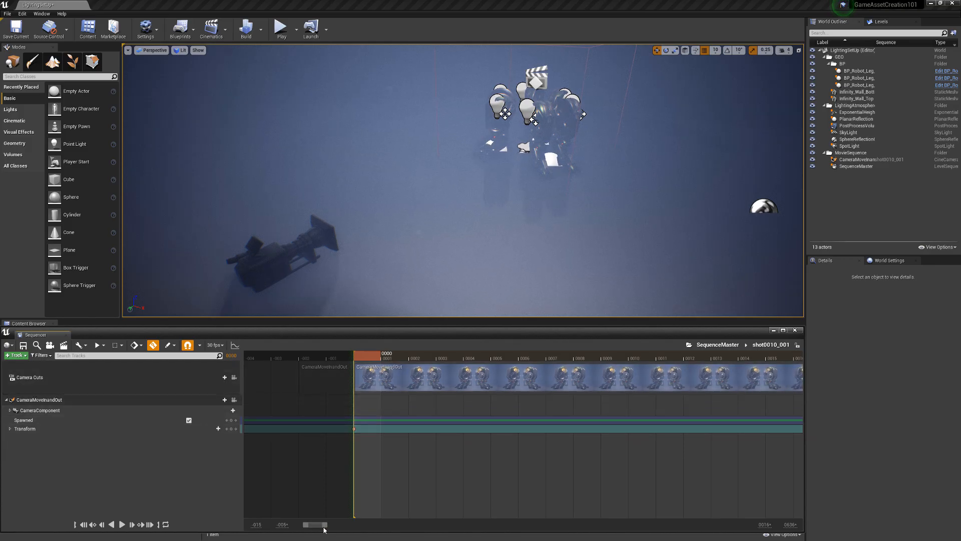
drag(326, 524, 608, 532)
click(282, 524)
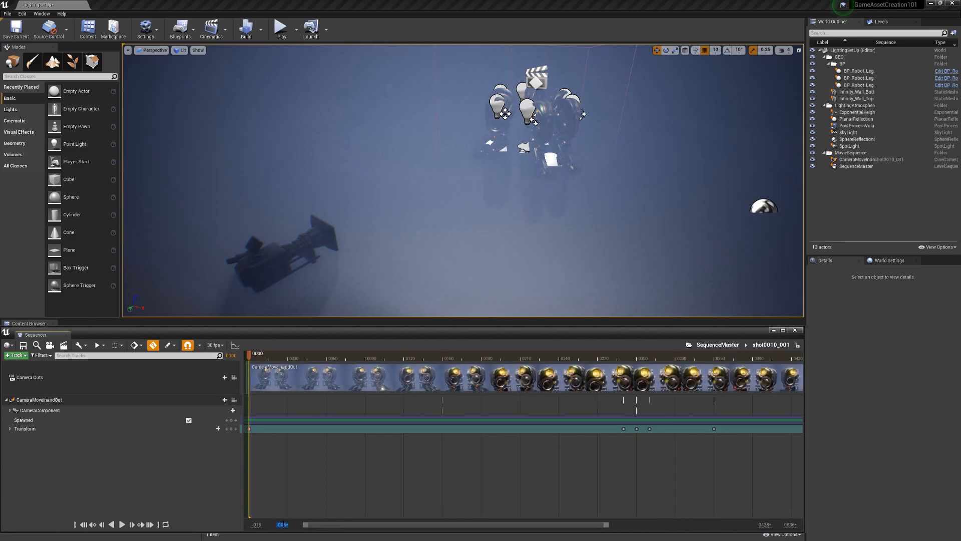
text(0)
key(Return)
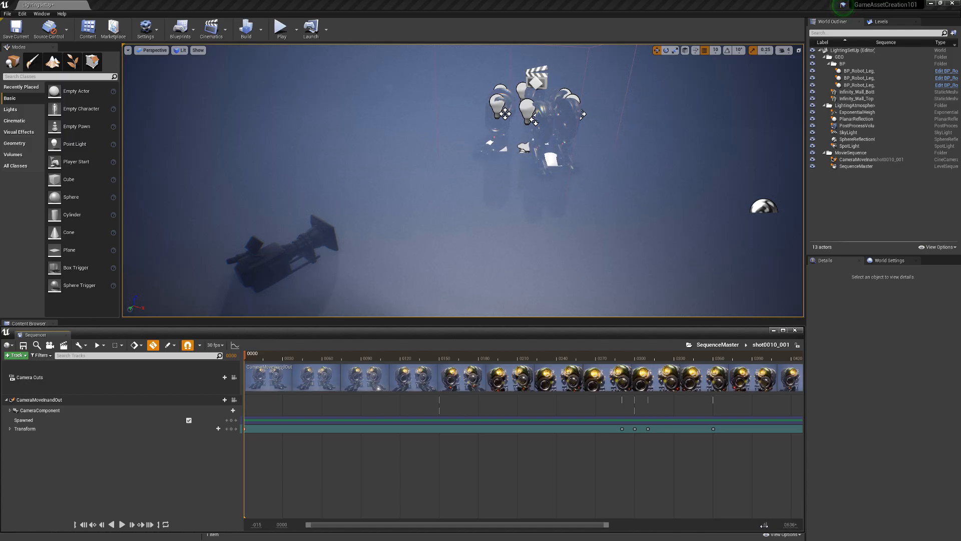
key(Return)
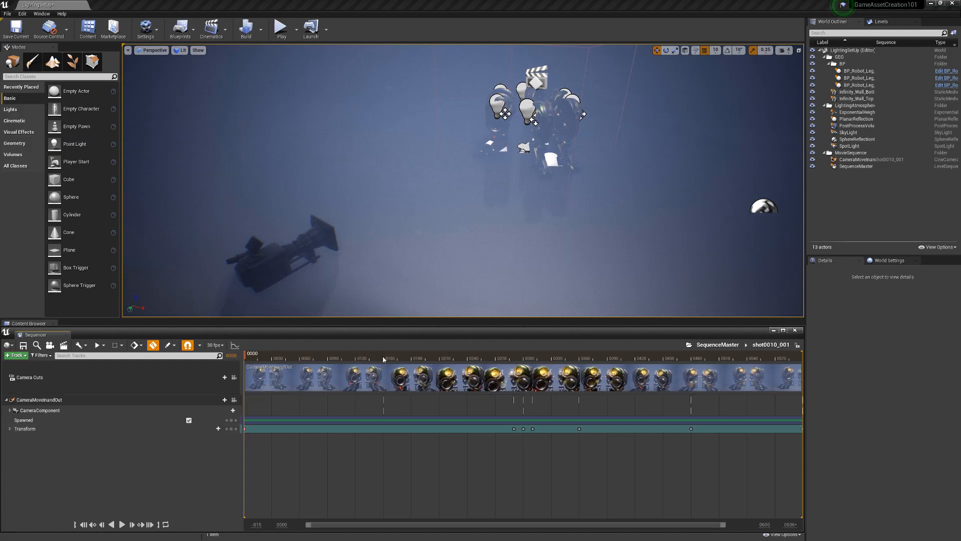
Scrub through the camera move, step the playhead back to frame 0, and view the playback range options there.
drag(384, 359, 414, 360)
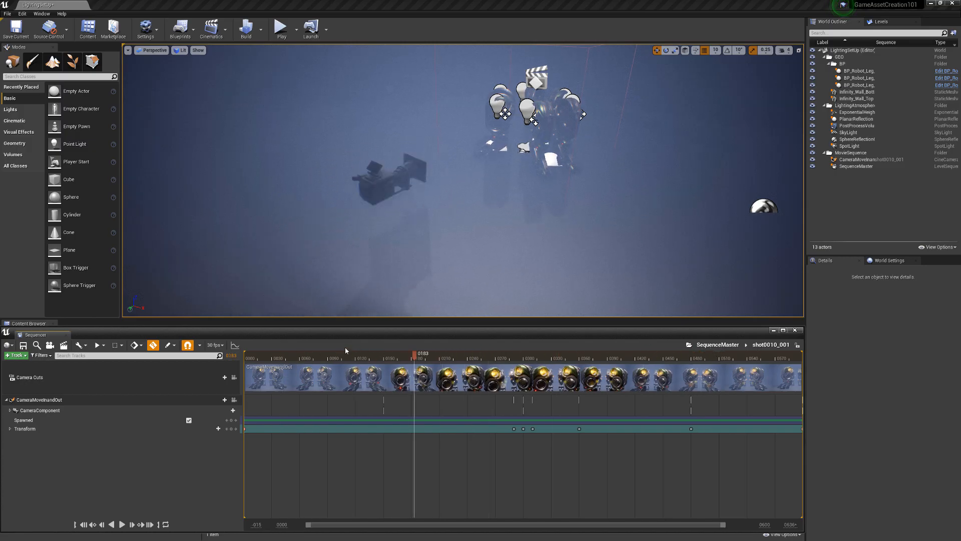
mouse_move(345, 353)
mouse_down()
mouse_move(400, 357)
mouse_move(301, 357)
mouse_move(720, 357)
mouse_move(308, 367)
mouse_move(344, 356)
mouse_up()
drag(414, 524, 401, 524)
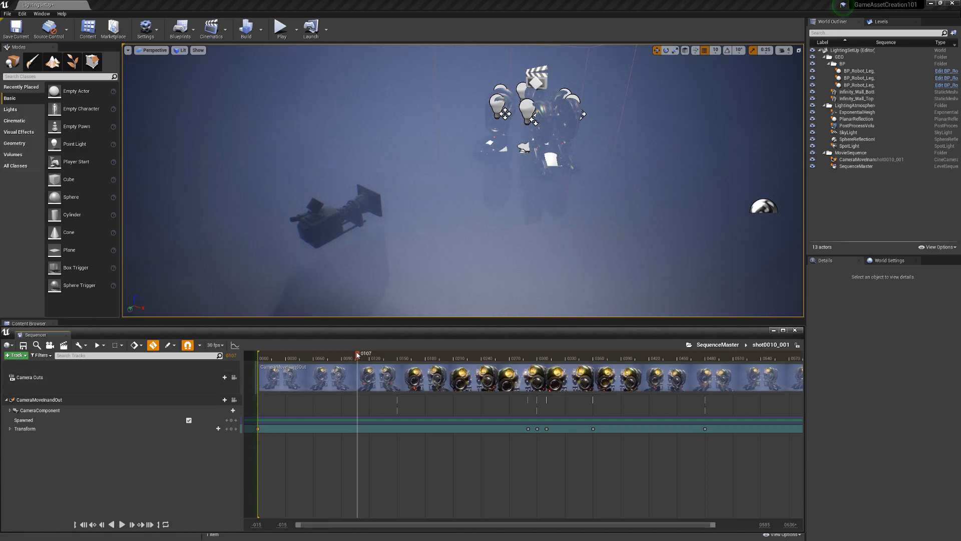
drag(357, 355, 263, 370)
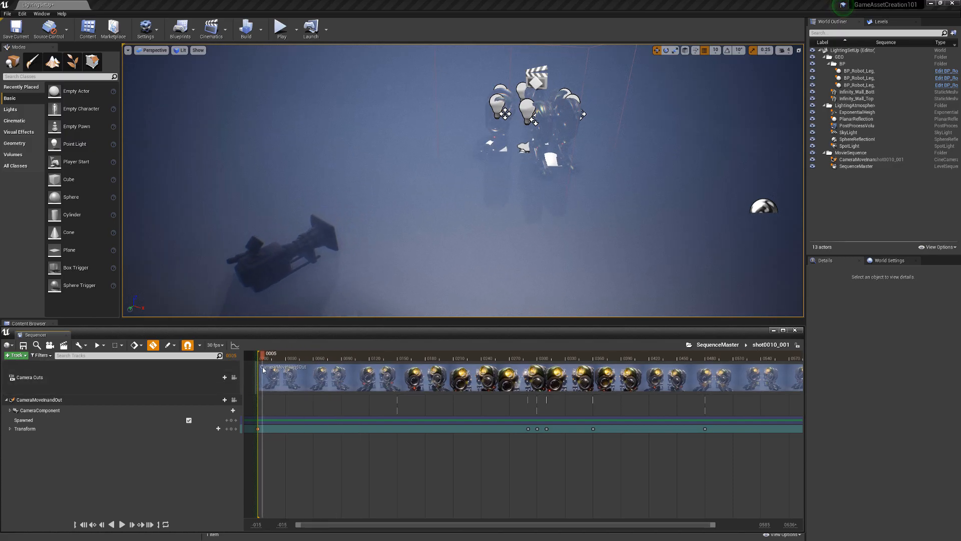
click(103, 524)
click(103, 524)
click(103, 524)
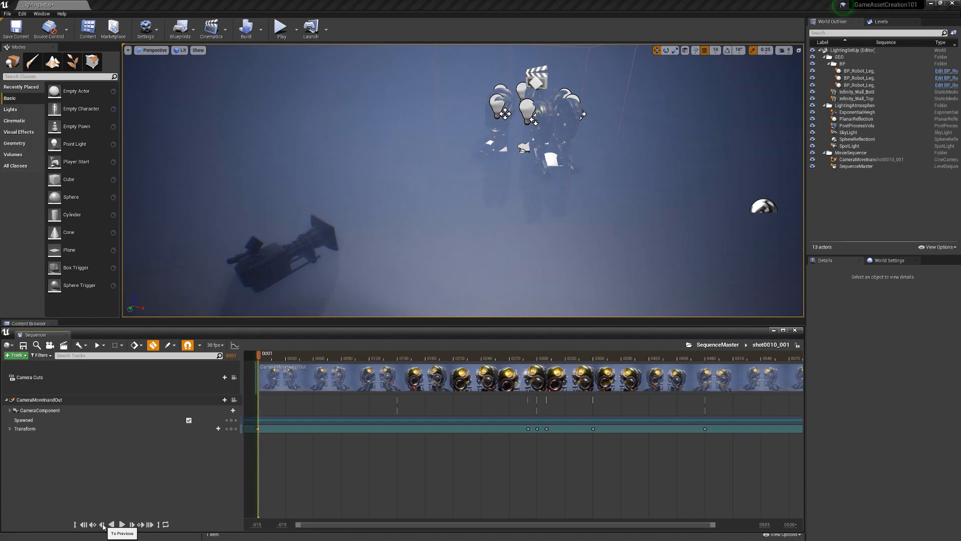
click(102, 524)
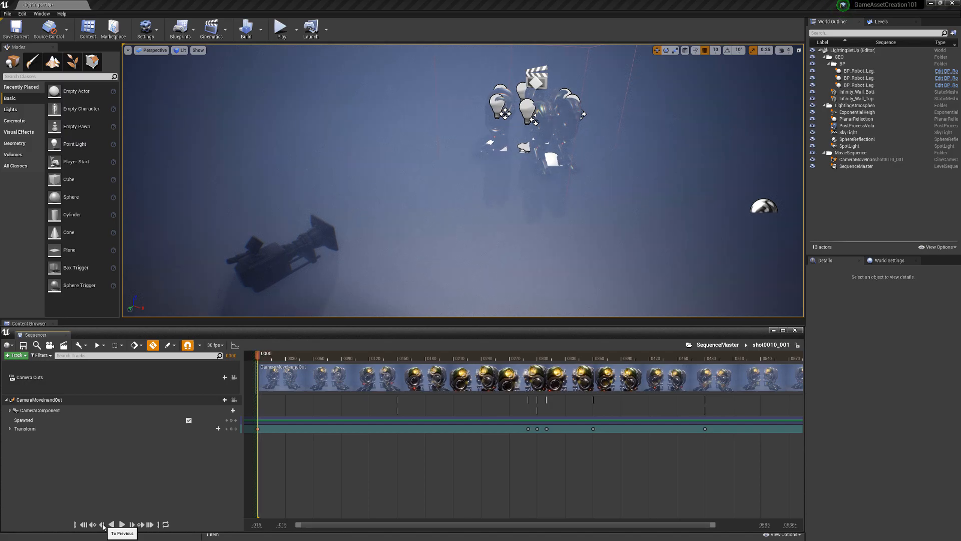
right_click(258, 358)
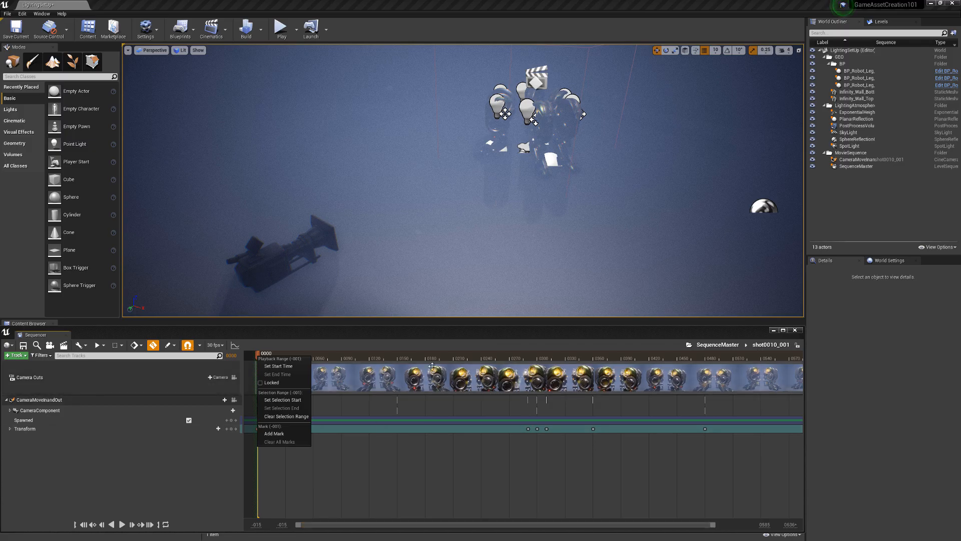
Move the playhead to frame 500 and view the playback range options at that frame.
drag(443, 358, 726, 362)
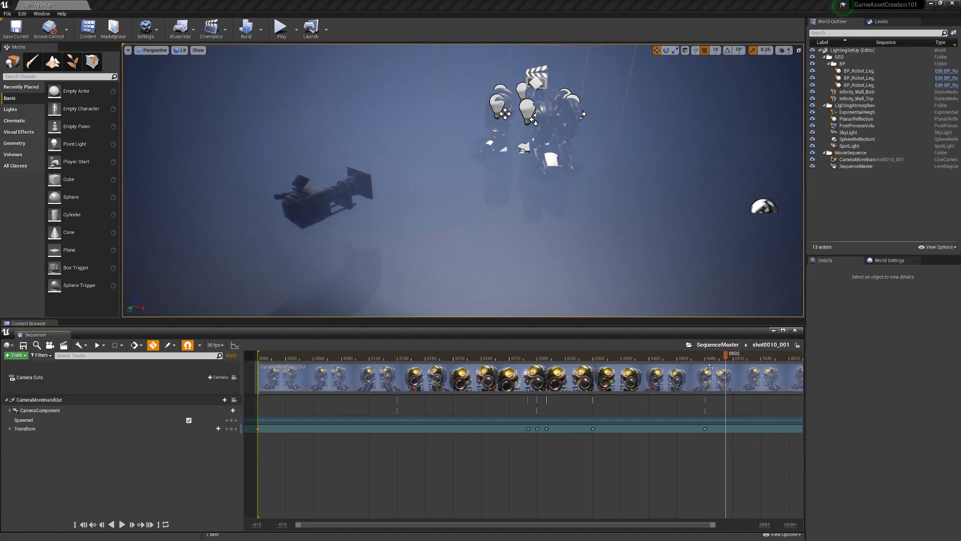
click(102, 524)
click(101, 524)
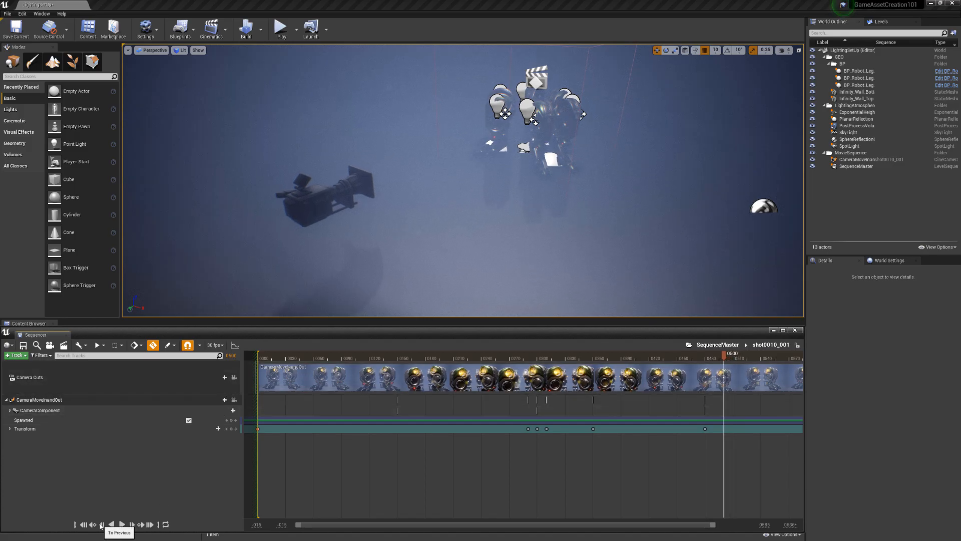
right_click(725, 353)
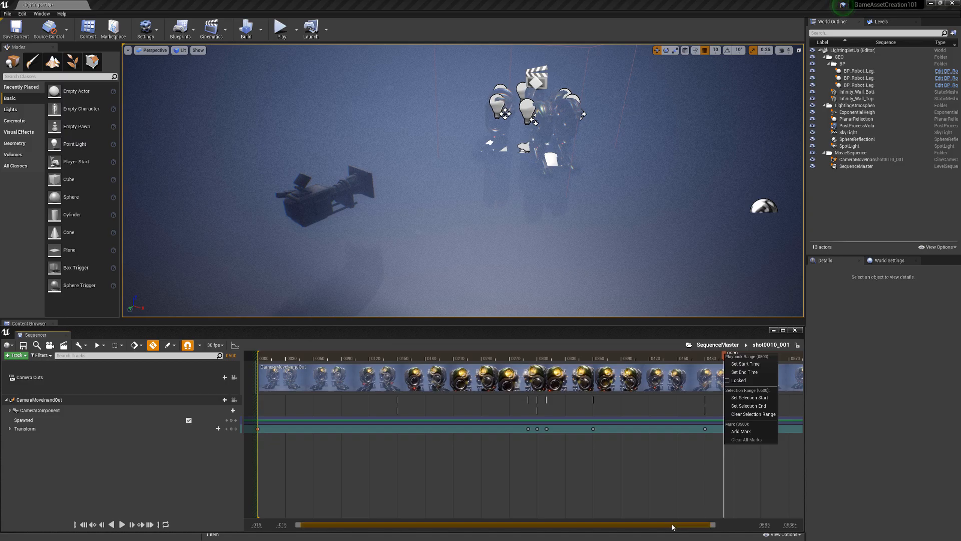
Try ending the playback range a few frames before 600, toggle looping, and restore the range end to frame 600.
drag(672, 526, 735, 522)
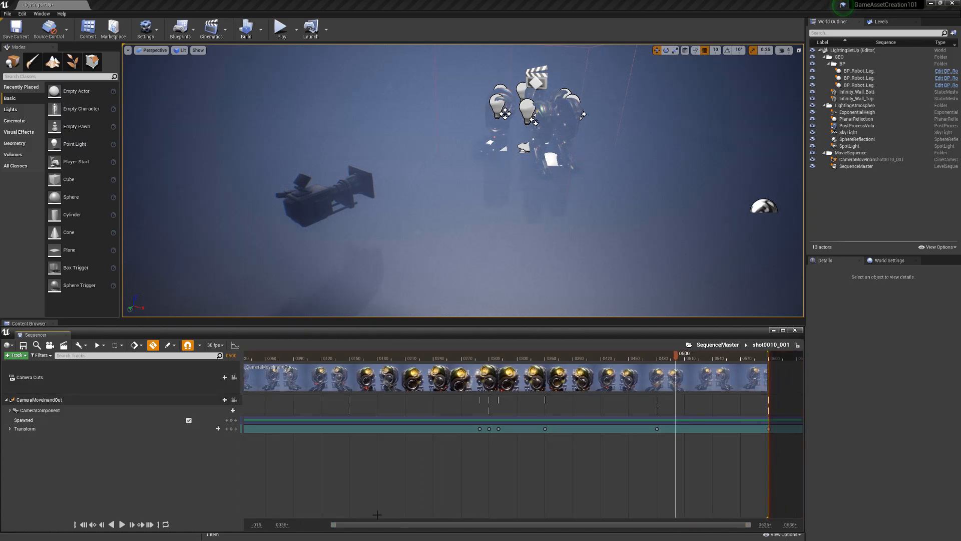
drag(335, 524, 703, 522)
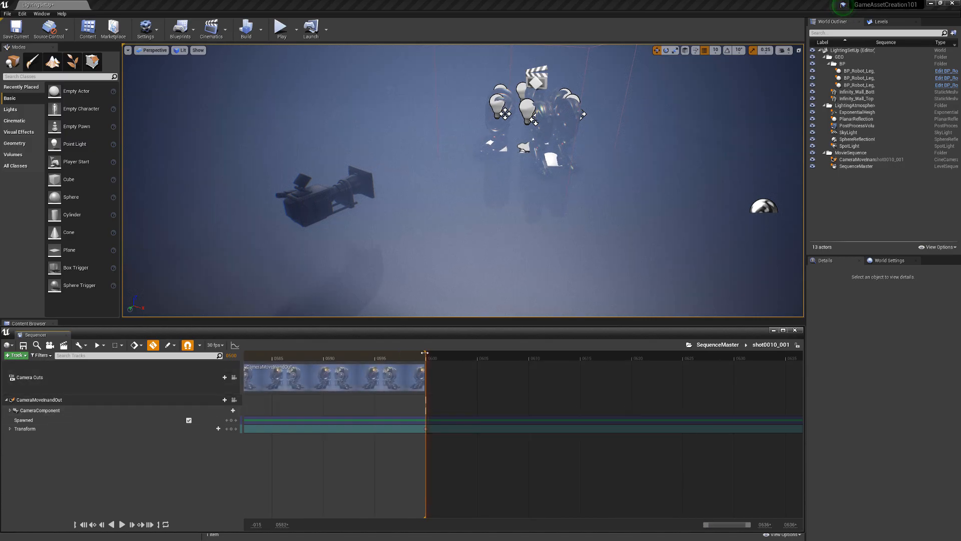
drag(424, 352, 394, 353)
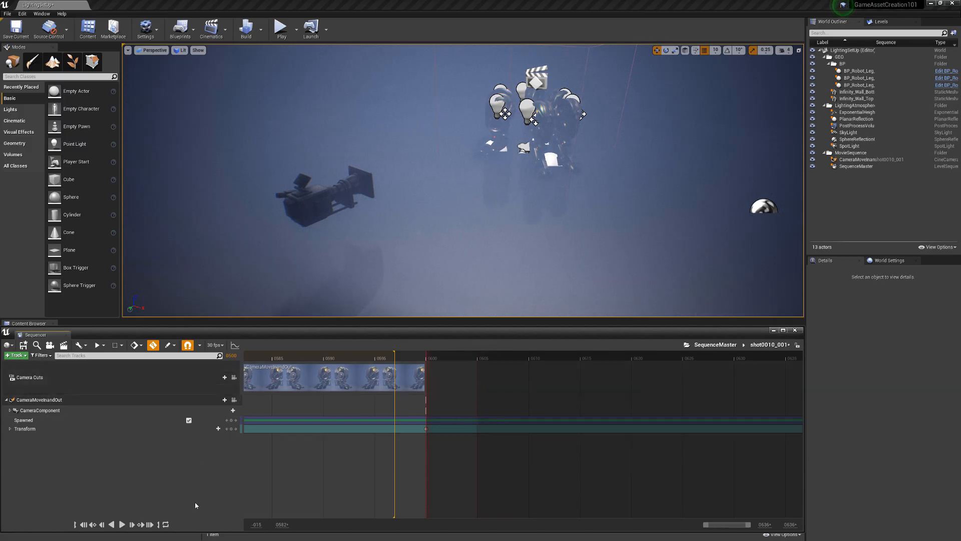
click(165, 524)
click(166, 525)
click(166, 524)
click(166, 524)
click(166, 525)
click(167, 525)
drag(419, 357, 429, 356)
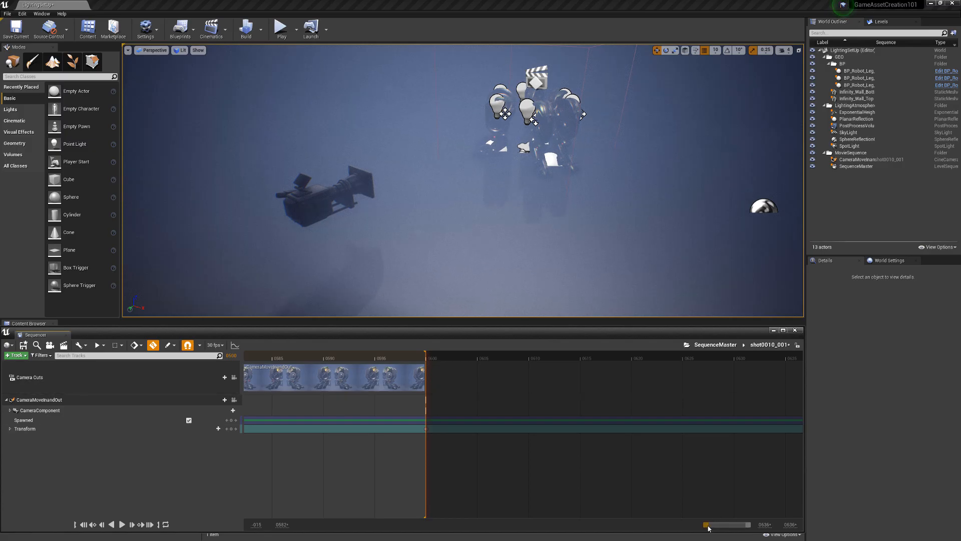
Check the Camera Cuts section's end against the playback end at frame 600, and show the full shot again.
drag(708, 527, 671, 525)
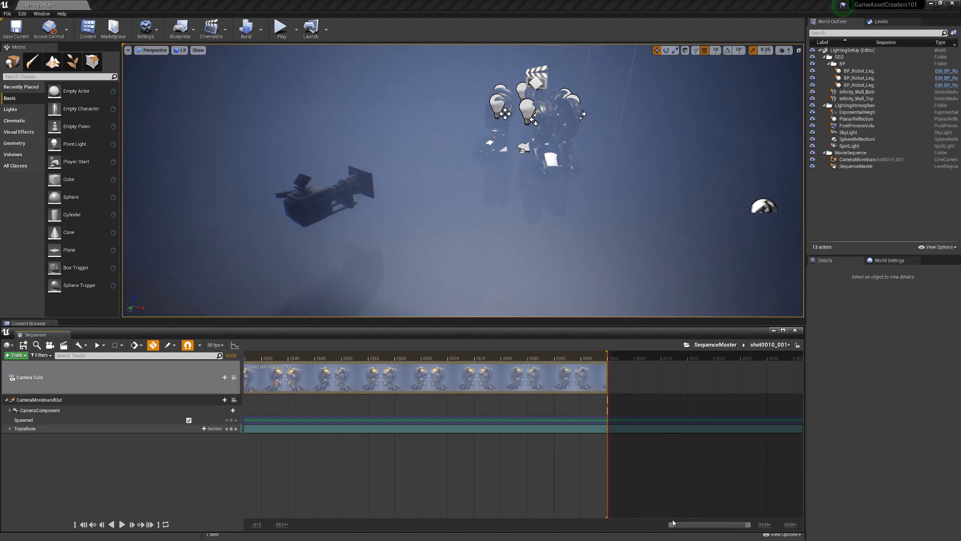
drag(673, 527, 709, 527)
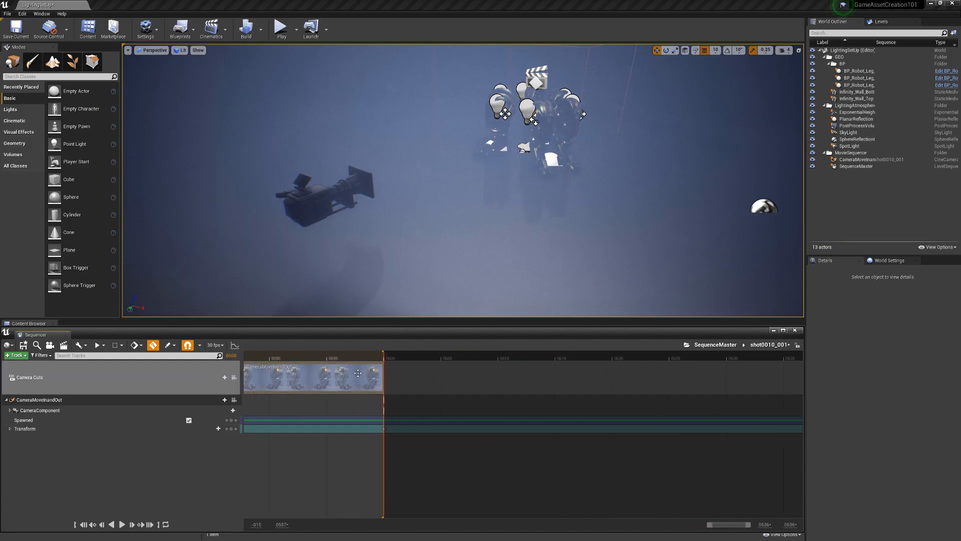
mouse_move(383, 374)
mouse_down()
mouse_move(362, 375)
mouse_move(449, 385)
mouse_move(384, 381)
mouse_up()
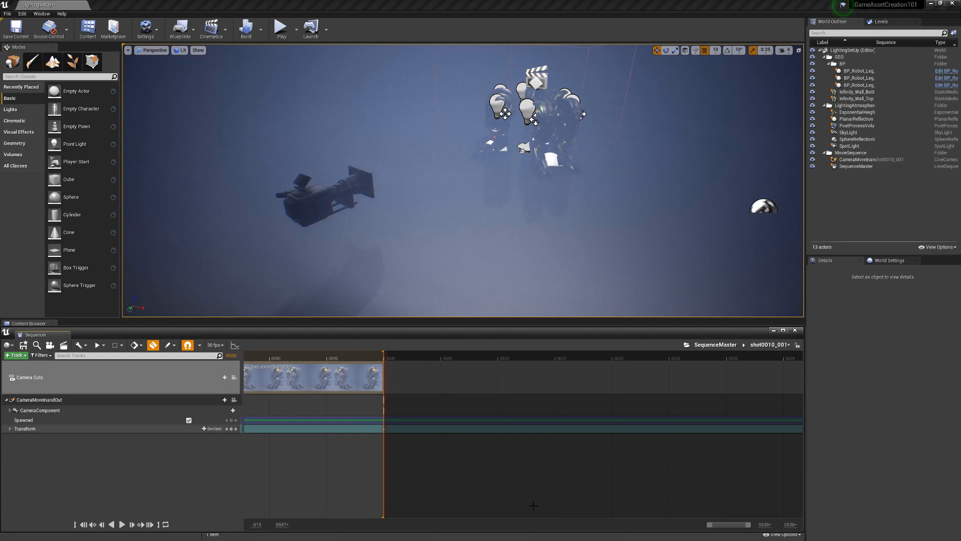
drag(710, 525, 291, 530)
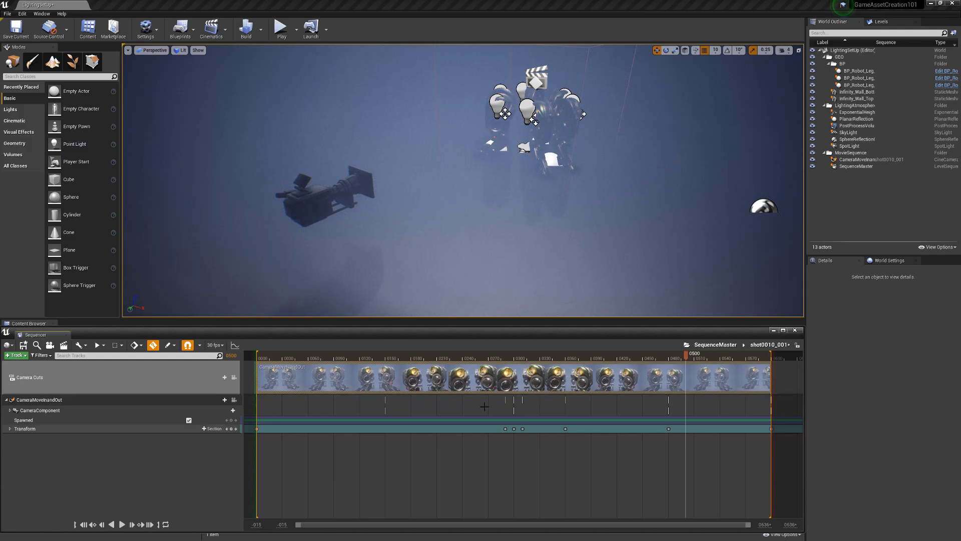
Select the CameraMoveInandOut camera at frame 0 and leave auto-key enabled.
drag(431, 359, 258, 359)
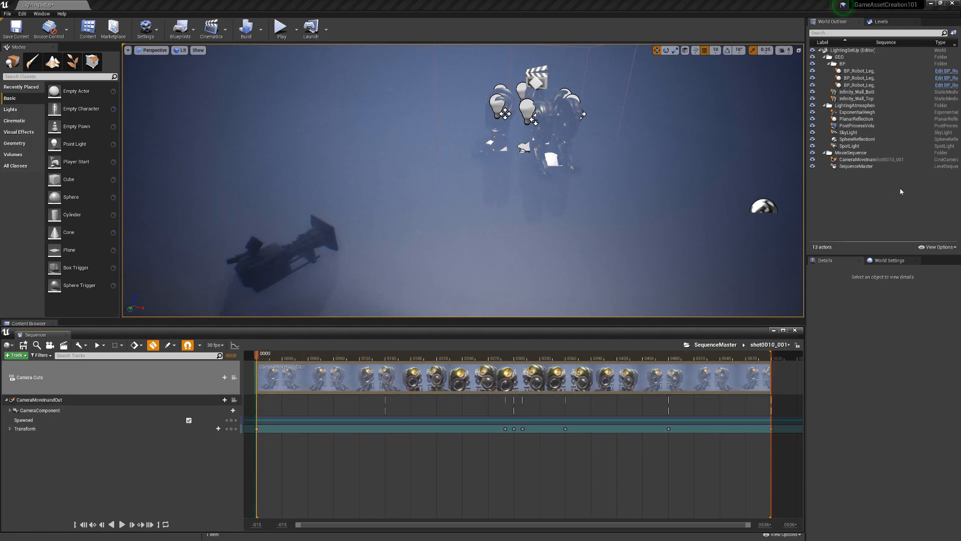
click(865, 159)
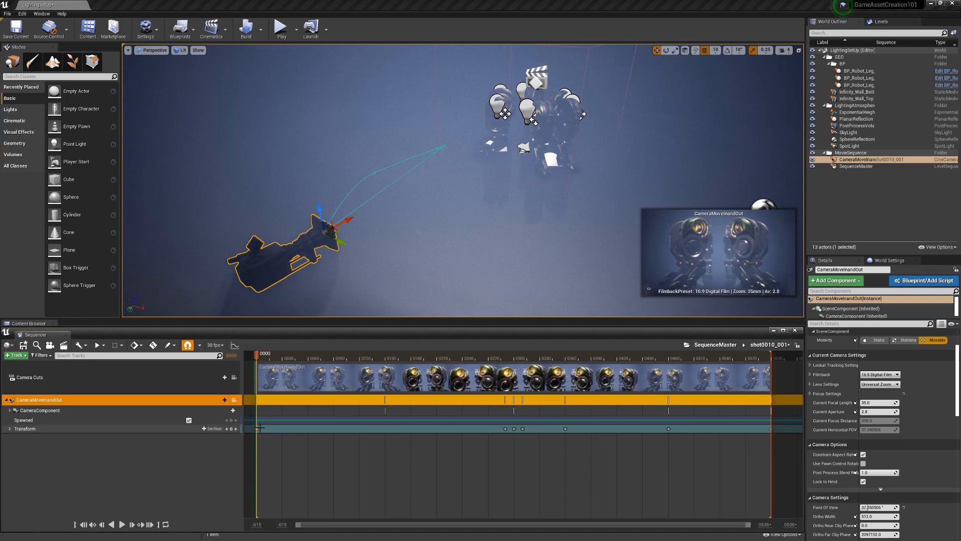
click(153, 345)
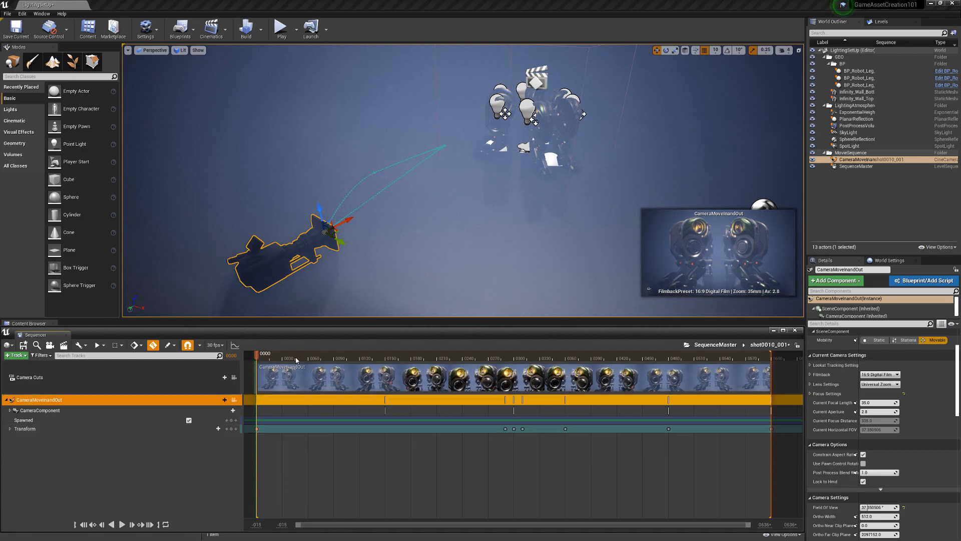
Scrub through the camera's keyframed move to the end of the shot and step the playhead to frame 600.
drag(296, 359, 419, 358)
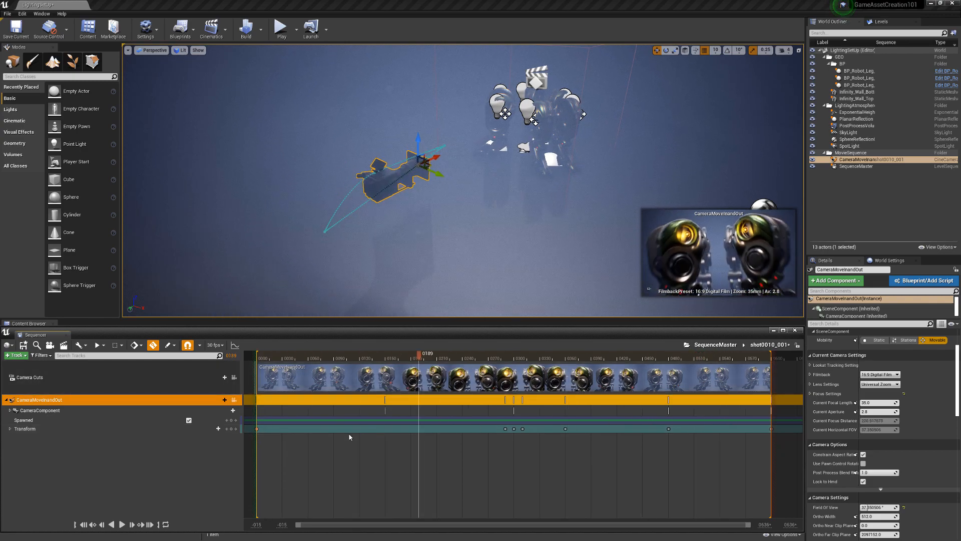
drag(349, 434, 771, 407)
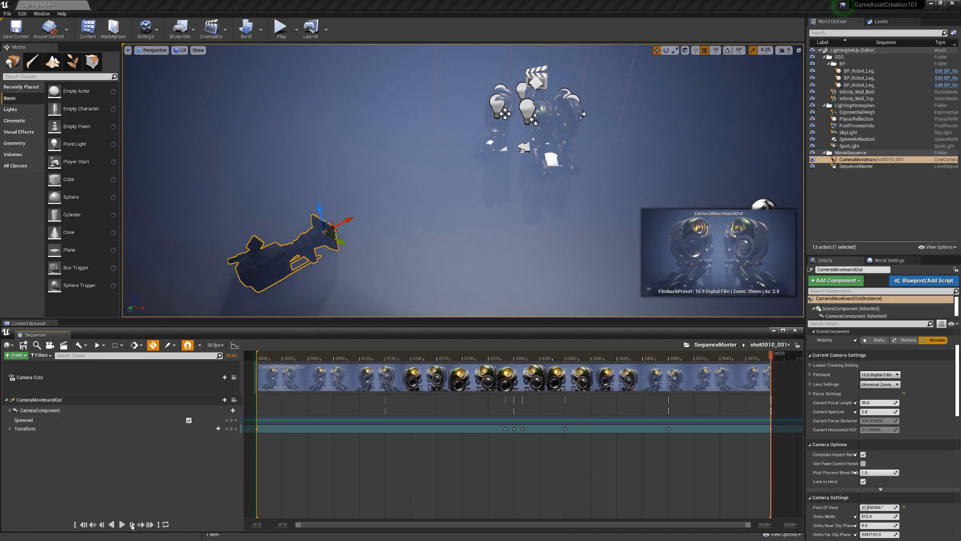
click(132, 524)
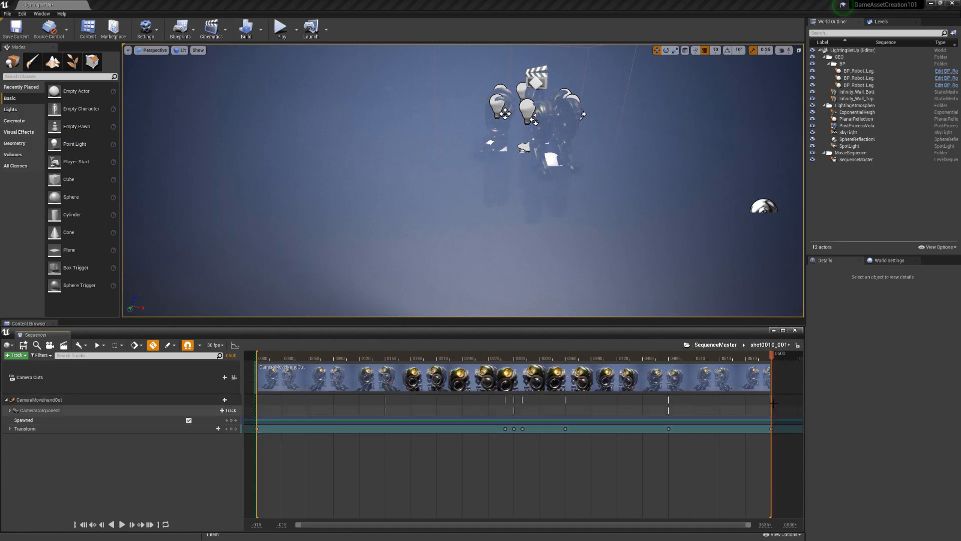
Zoom in on the shot's end and extend the playback range end and the Camera Cuts section one frame past frame 600.
click(761, 374)
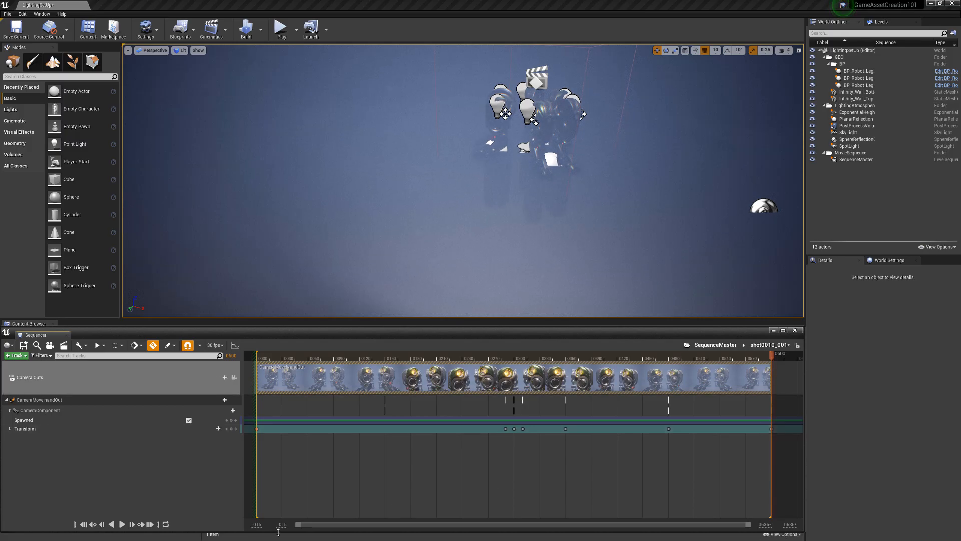
drag(297, 525, 677, 520)
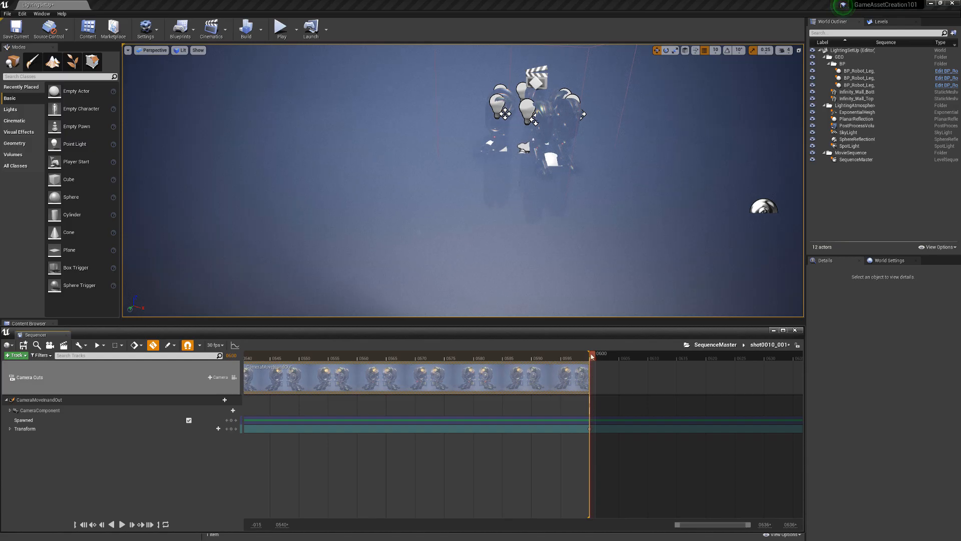
drag(595, 353, 599, 353)
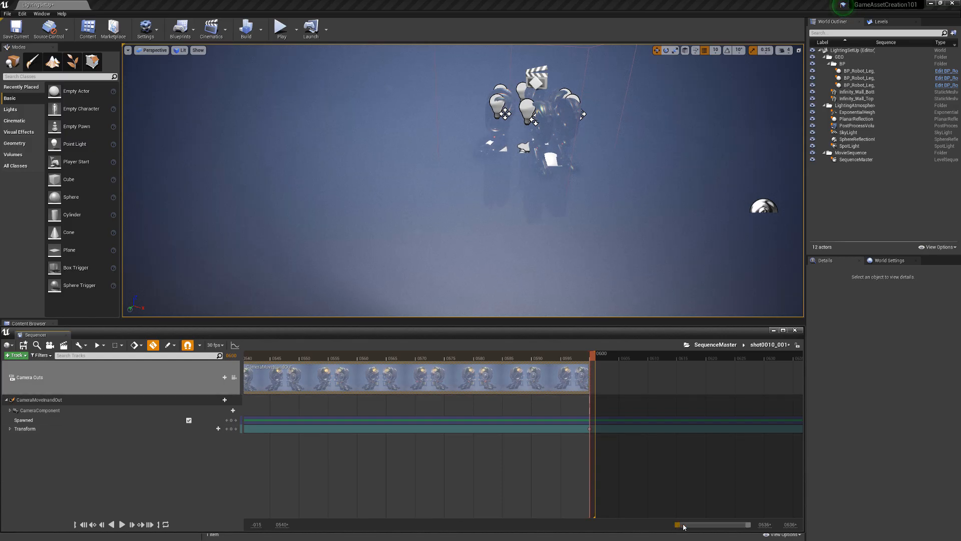
drag(684, 526, 716, 527)
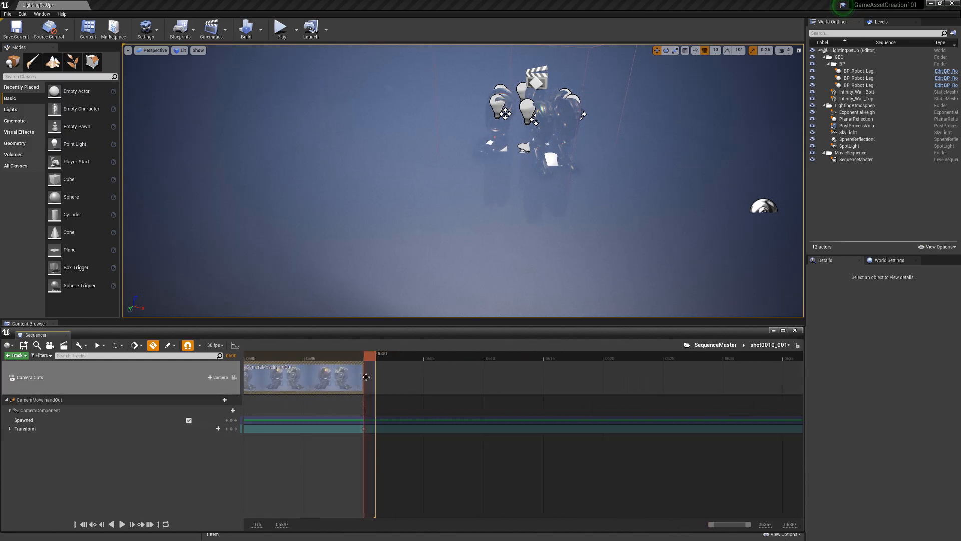
mouse_move(366, 376)
mouse_down()
mouse_move(376, 366)
mouse_move(320, 359)
mouse_move(364, 355)
mouse_up()
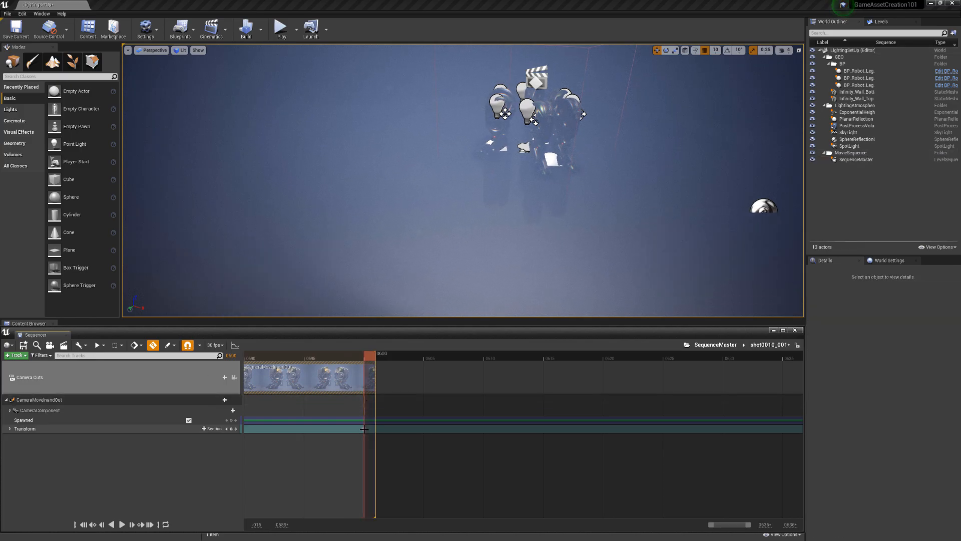
drag(365, 429, 363, 429)
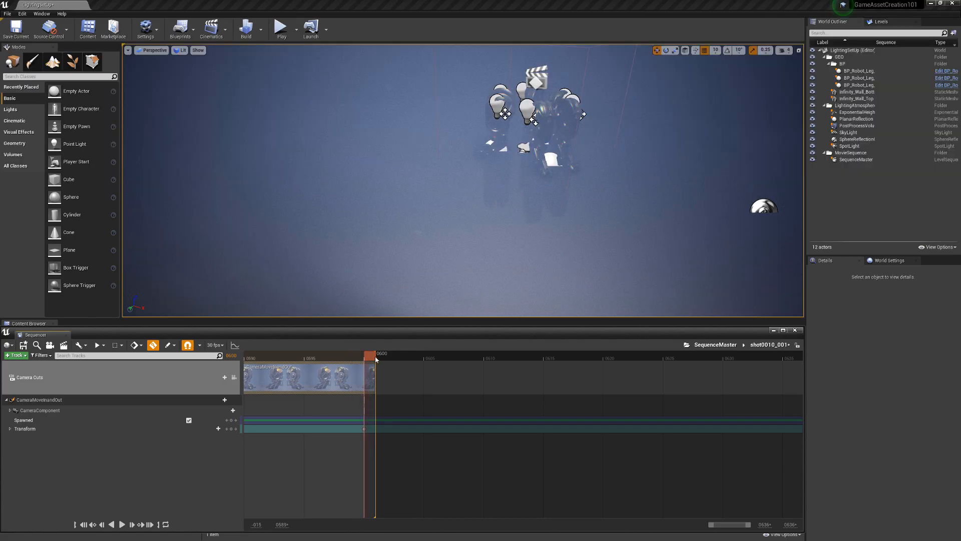
Try extending the playback range end a few frames beyond 600, stepping the playhead back to frame 596 and forward to 600.
mouse_move(377, 356)
mouse_down()
mouse_move(352, 356)
mouse_move(424, 359)
mouse_move(411, 359)
mouse_up()
key(Left)
key(Left)
key(Left)
key(Left)
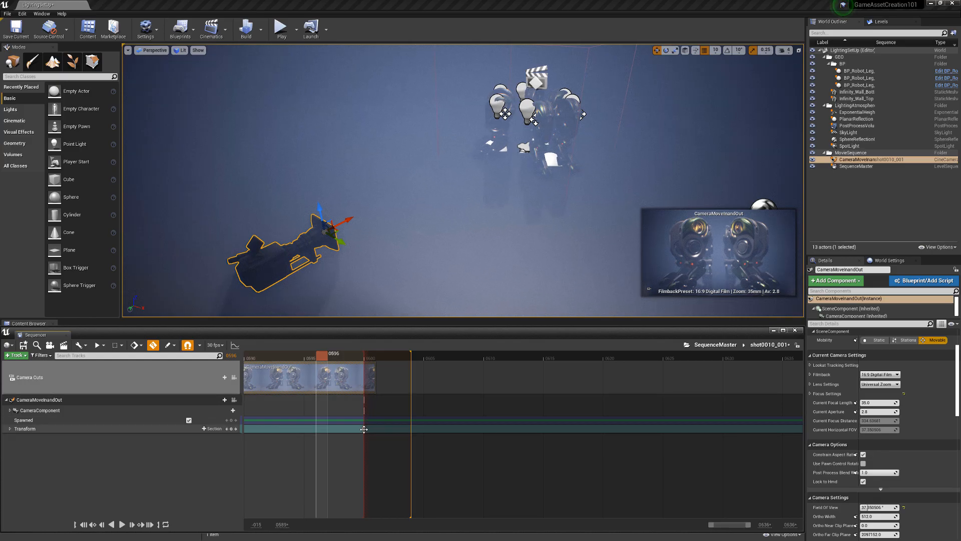
key(Right)
key(Right)
key(Right)
key(Right)
Examine the time and properties of the camera's last Transform key, checking it against the playhead at frame 593 and at frame 600.
right_click(364, 429)
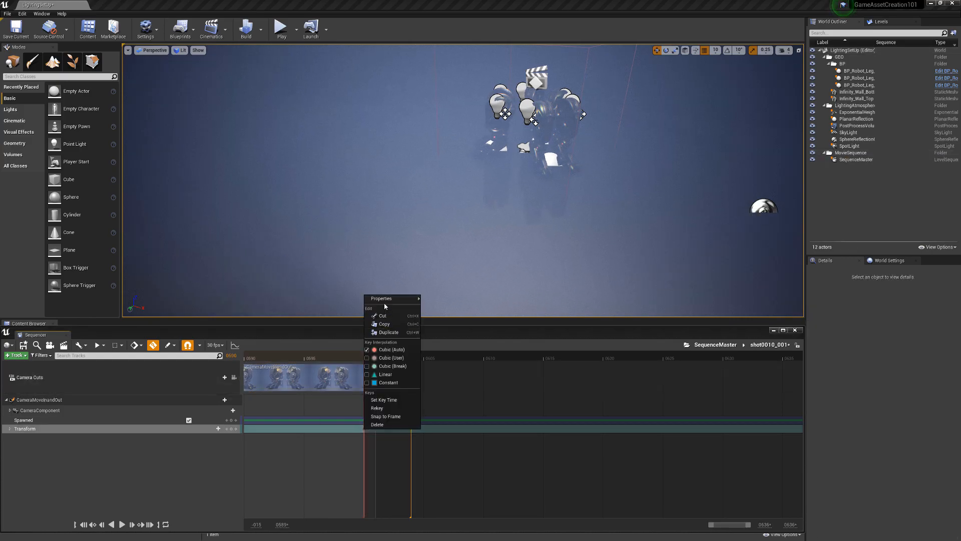
mouse_move(381, 298)
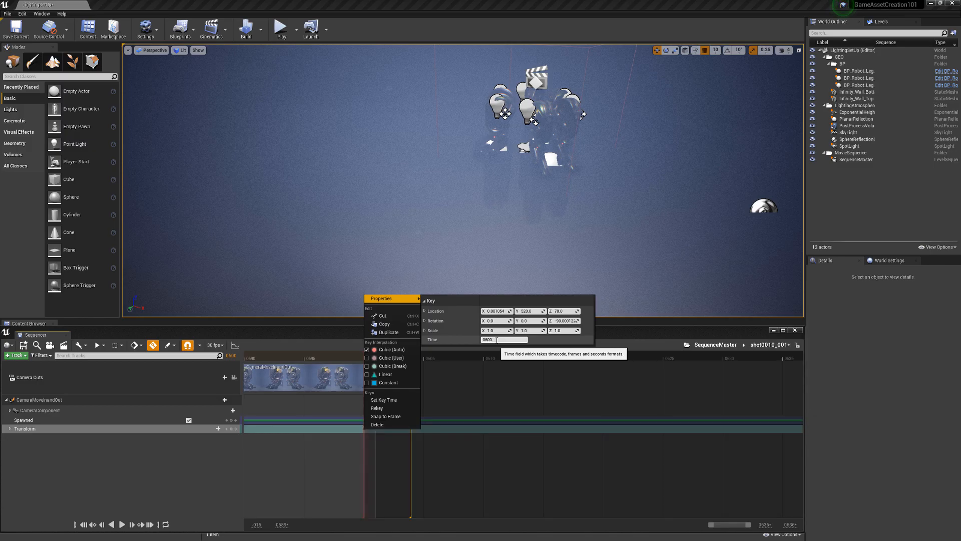
click(363, 426)
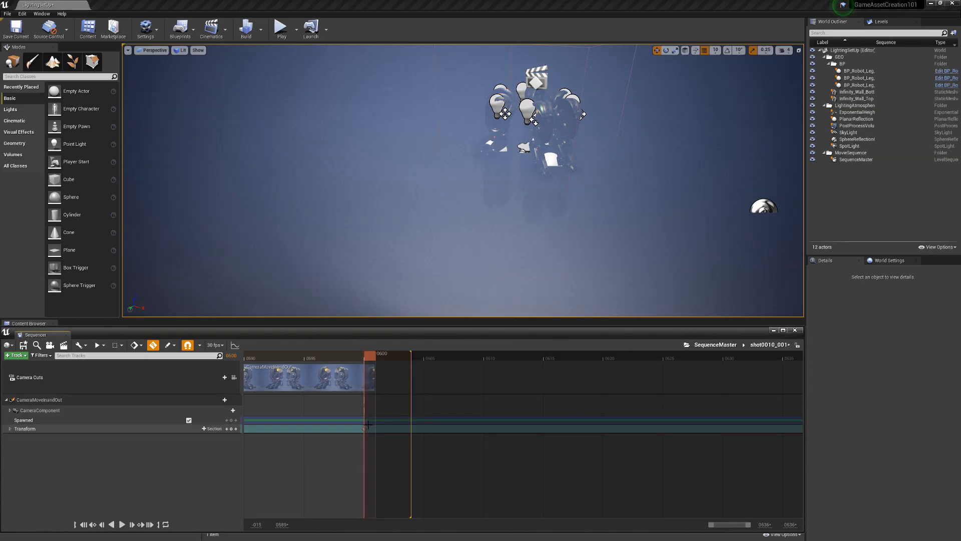
click(363, 427)
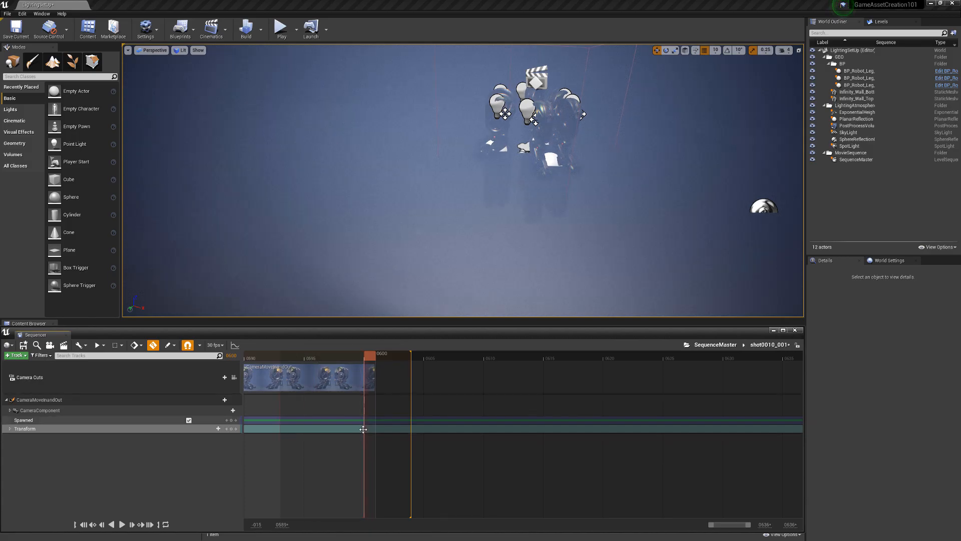
mouse_move(317, 358)
mouse_down()
mouse_move(338, 357)
mouse_move(320, 358)
mouse_up()
click(280, 352)
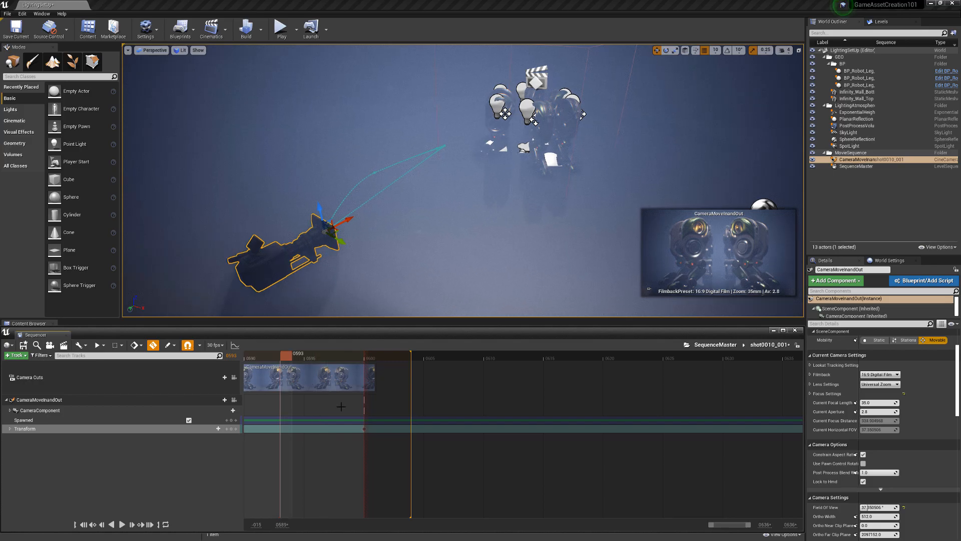
click(364, 429)
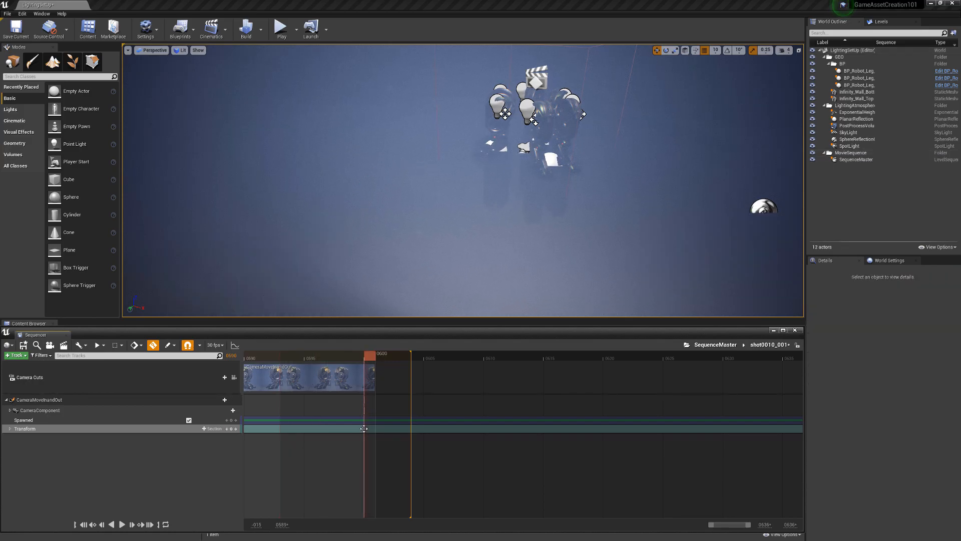
right_click(363, 428)
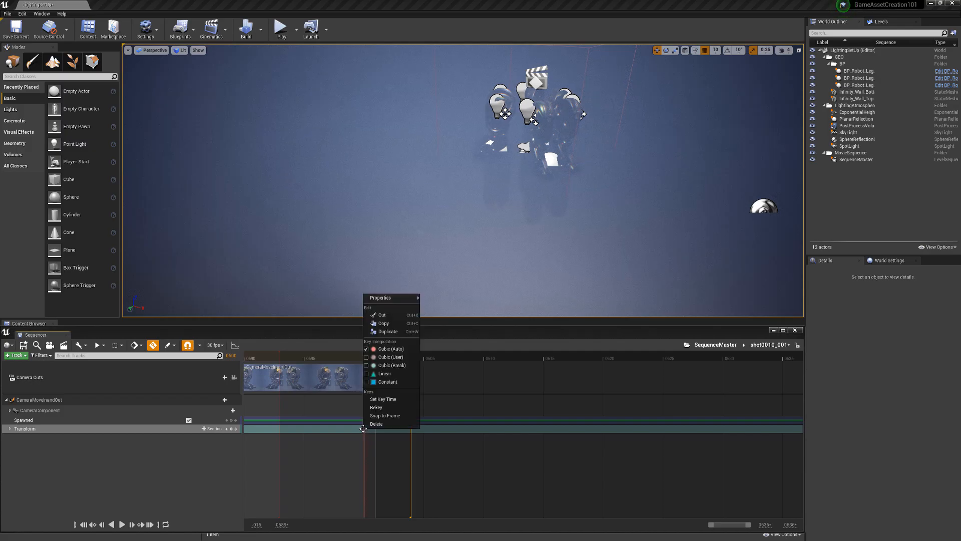
click(355, 341)
Return the playback range end to frame 600 and show the whole shot in the timeline.
right_click(365, 356)
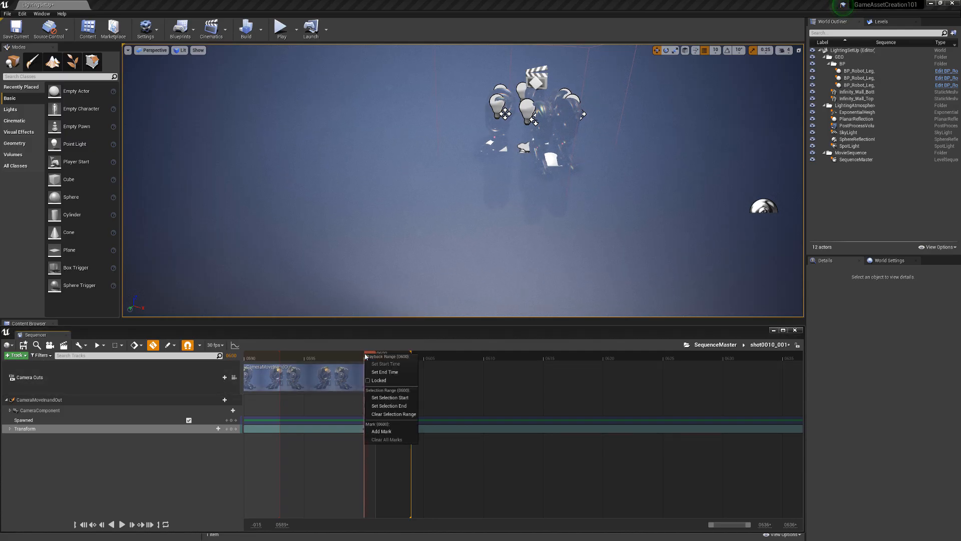
click(376, 371)
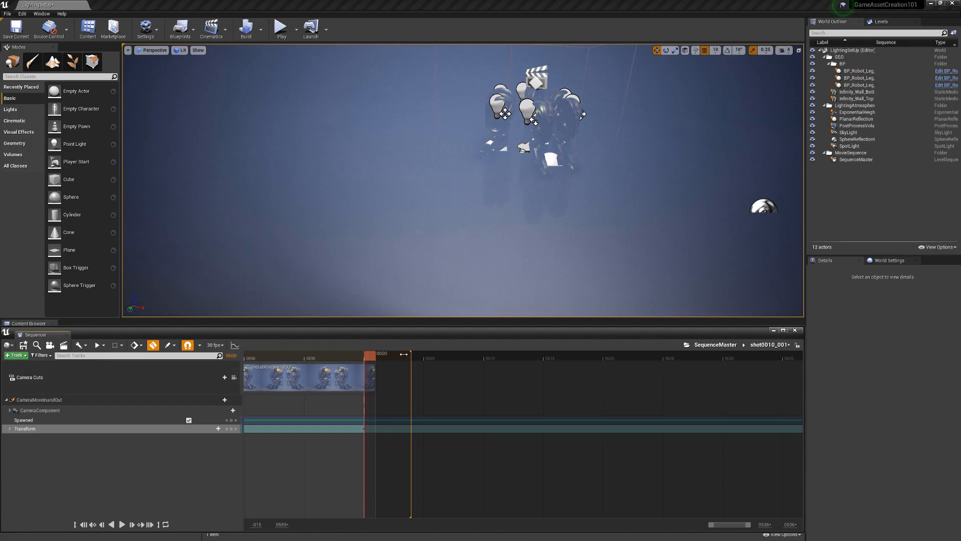
mouse_move(404, 354)
mouse_down()
mouse_move(301, 357)
mouse_move(375, 364)
mouse_move(354, 357)
mouse_up()
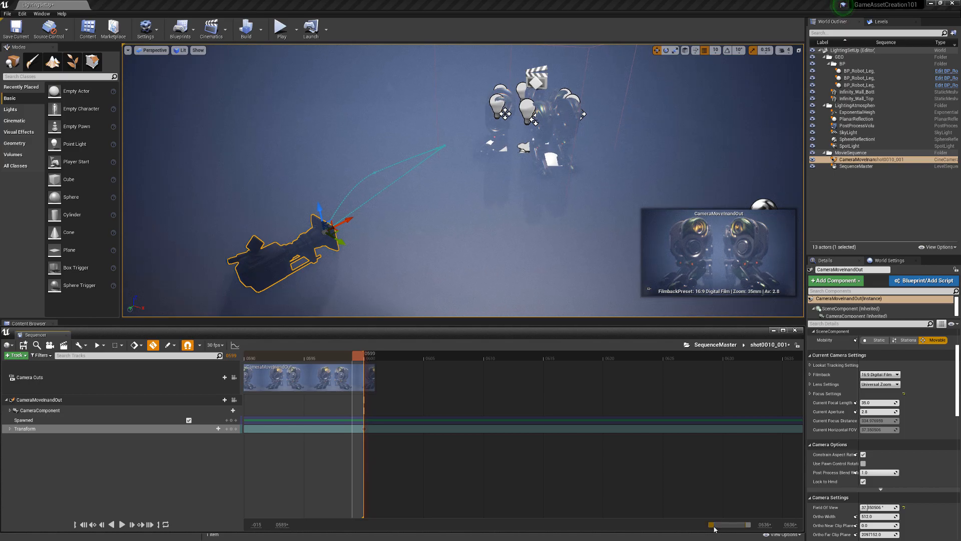
drag(710, 528, 295, 524)
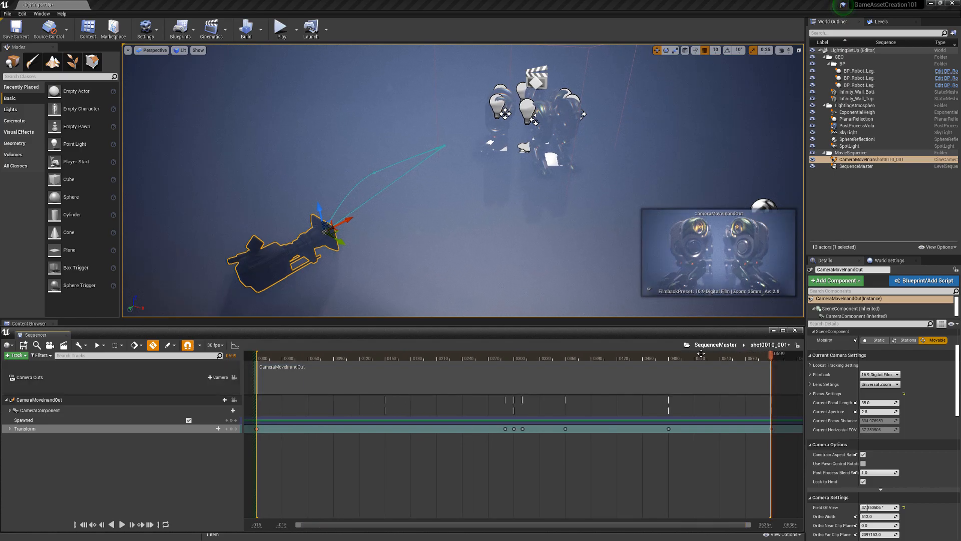
Place the playhead on frame 300 and inspect the CameraMoveInandOut camera and its motion path from a lower side view.
drag(707, 360, 516, 374)
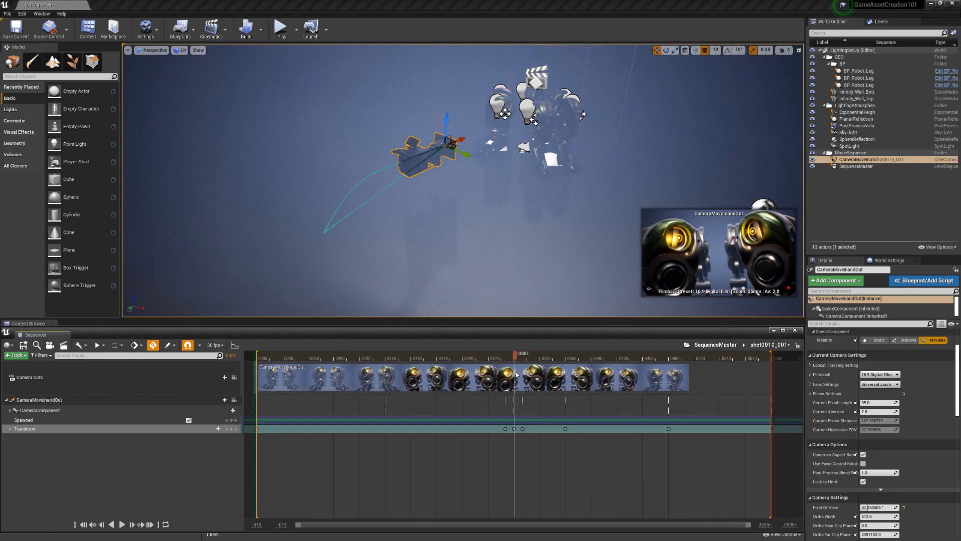
click(101, 524)
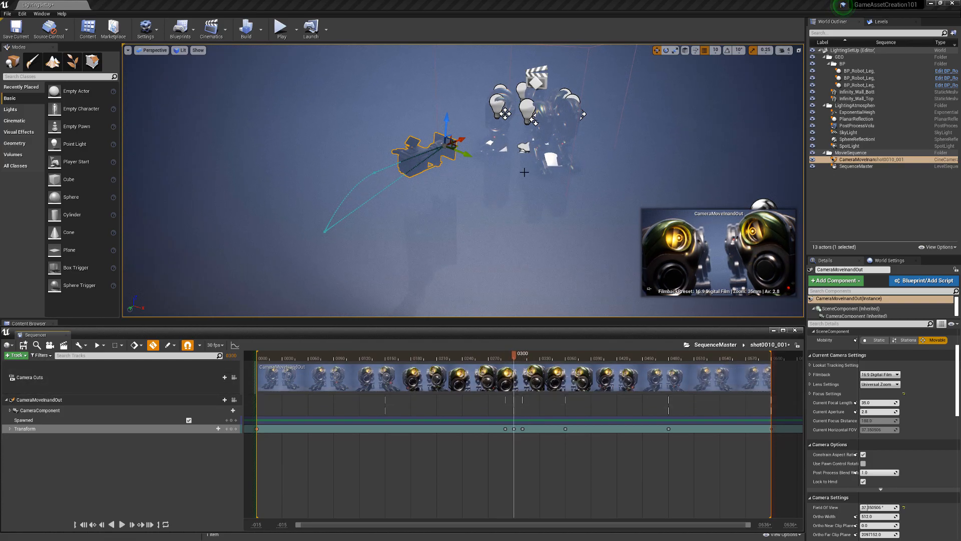
mouse_move(463, 156)
mouse_down()
mouse_move(309, 208)
mouse_move(453, 158)
mouse_up()
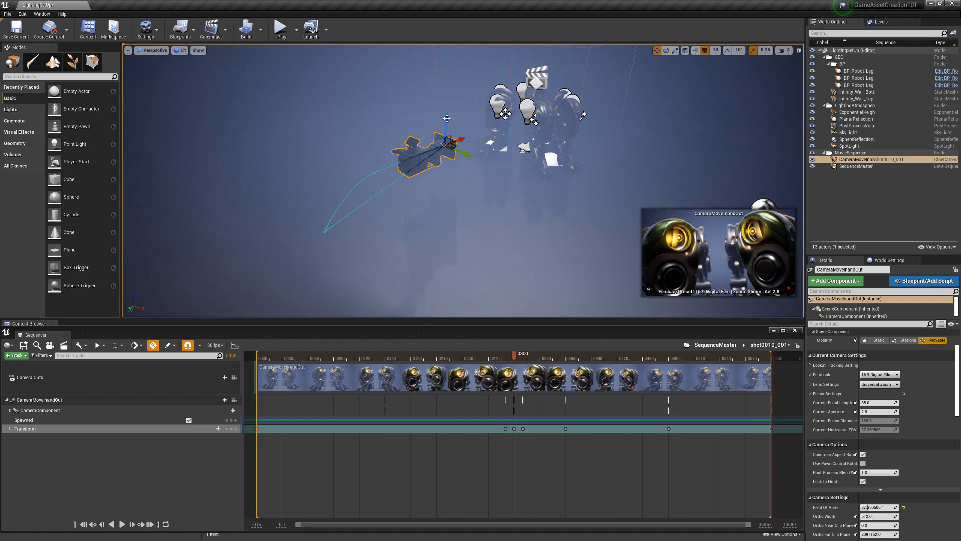
mouse_move(481, 225)
right_down()
mouse_move(450, 135)
mouse_move(478, 175)
mouse_move(489, 231)
right_up()
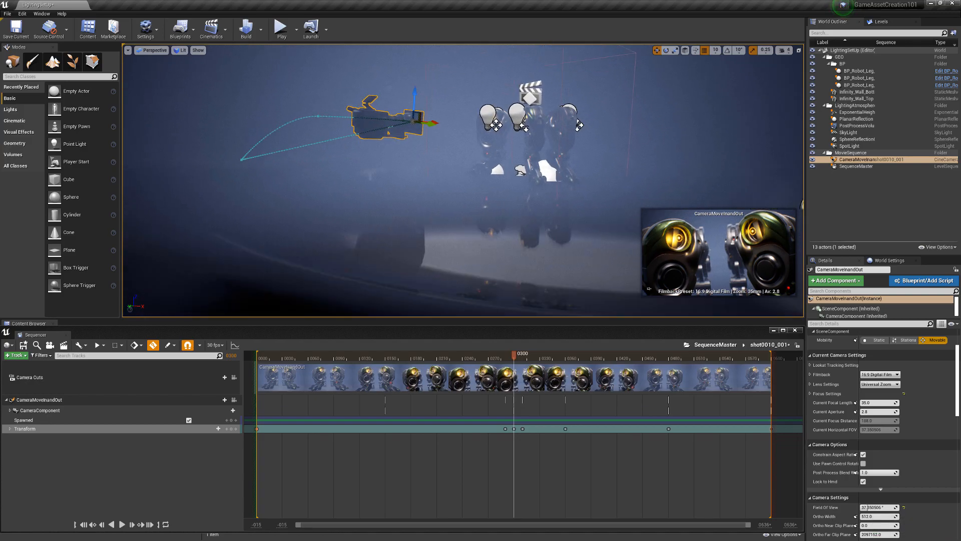
right_drag(483, 188, 452, 170)
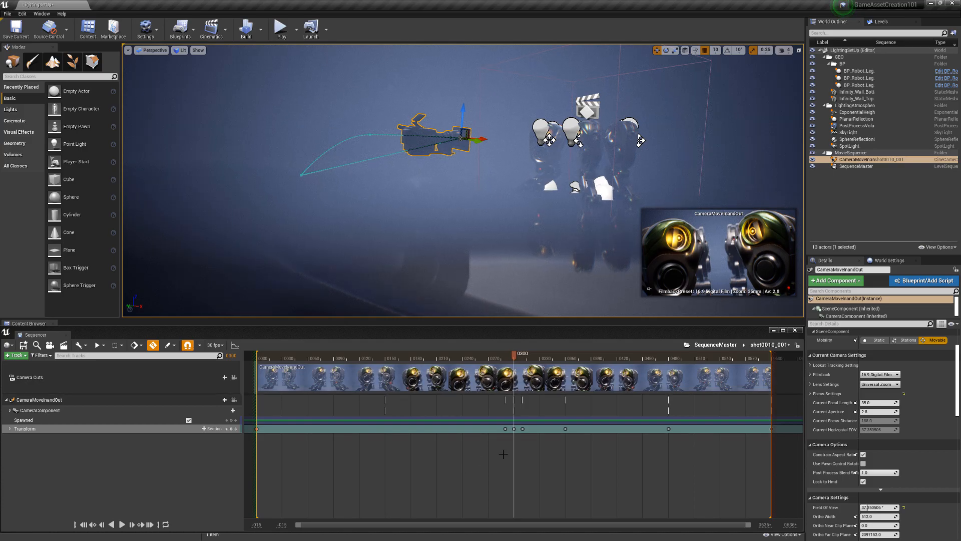
Expand the camera's Transform track and its Rotation channels to examine the Location, Roll, Pitch and Yaw keys.
click(9, 429)
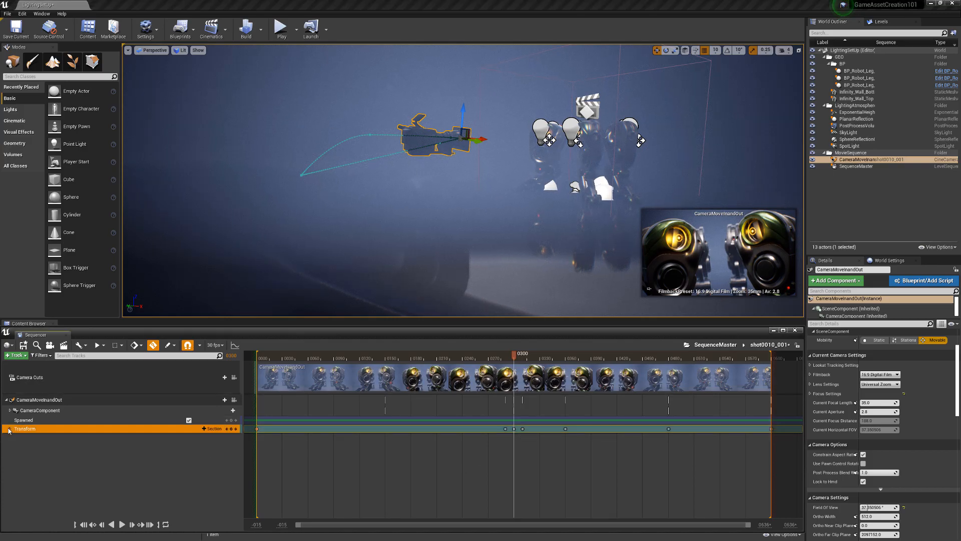
click(10, 429)
click(14, 443)
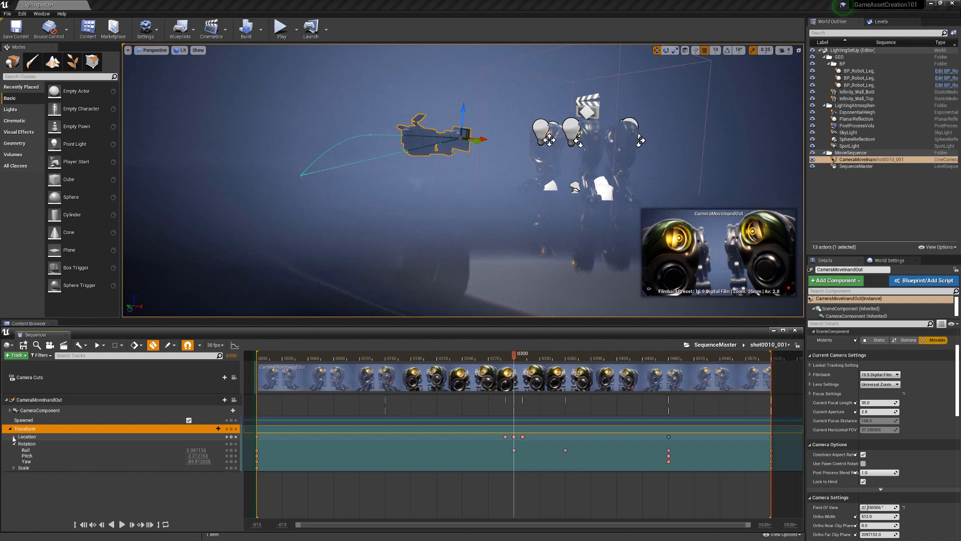
click(14, 443)
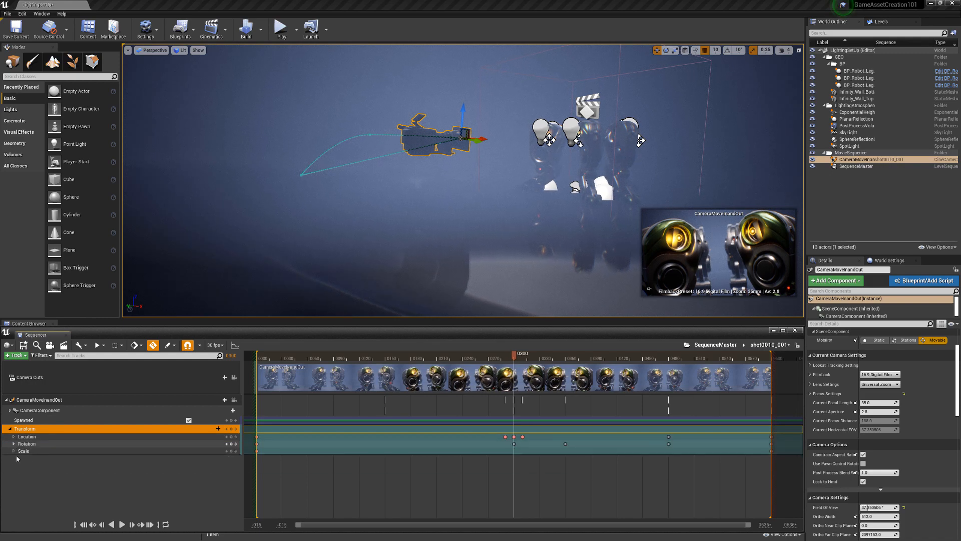
click(231, 444)
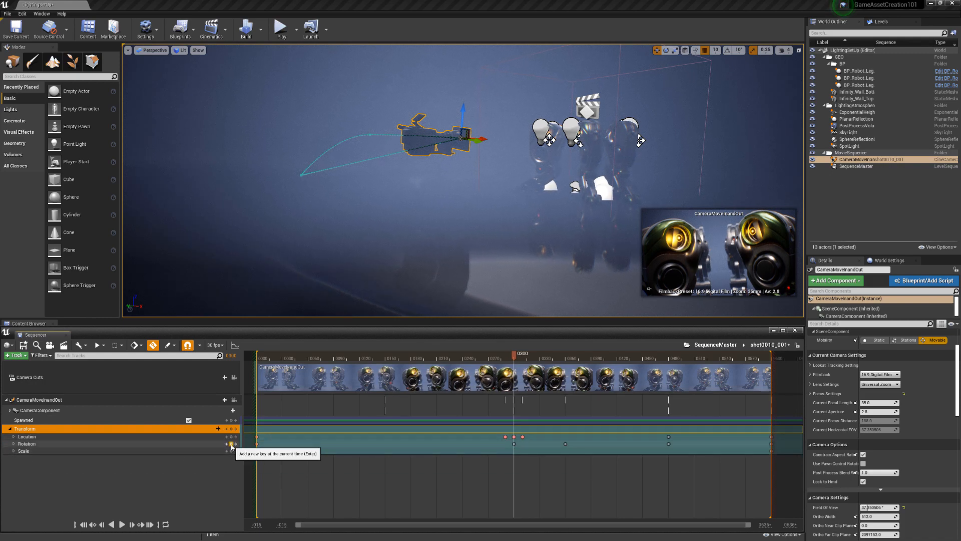
click(231, 450)
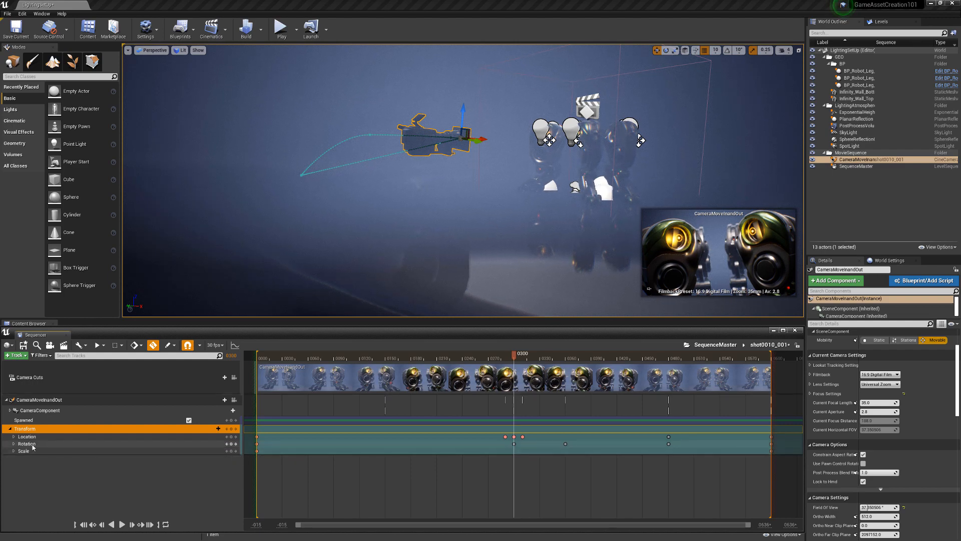
click(14, 444)
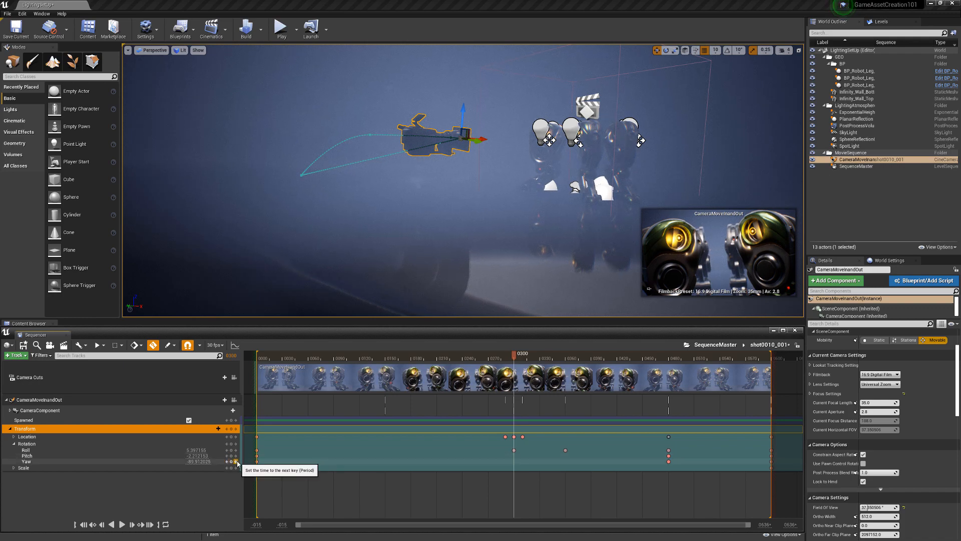
click(495, 450)
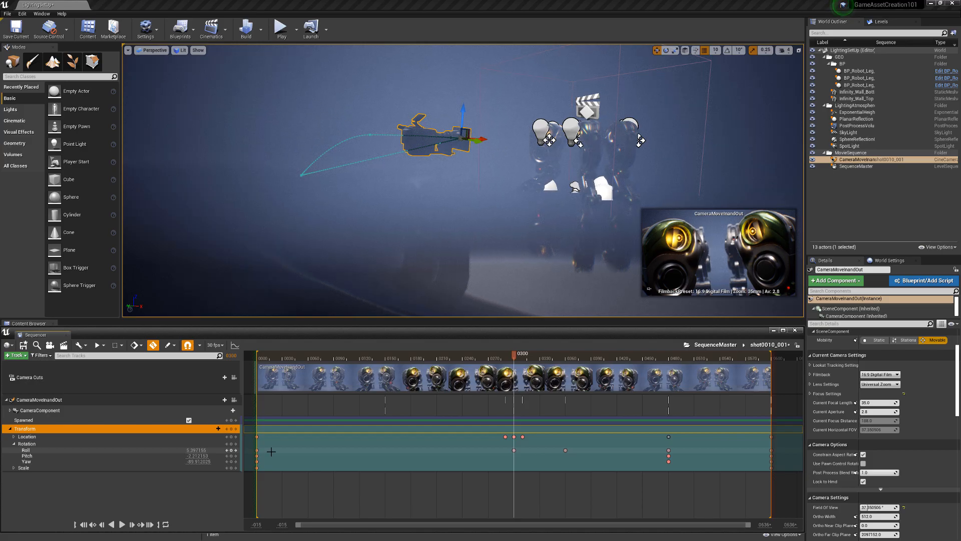
Scrub the camera move from frame 174 to the key at frame 290 and on to frame 300.
drag(514, 355, 405, 358)
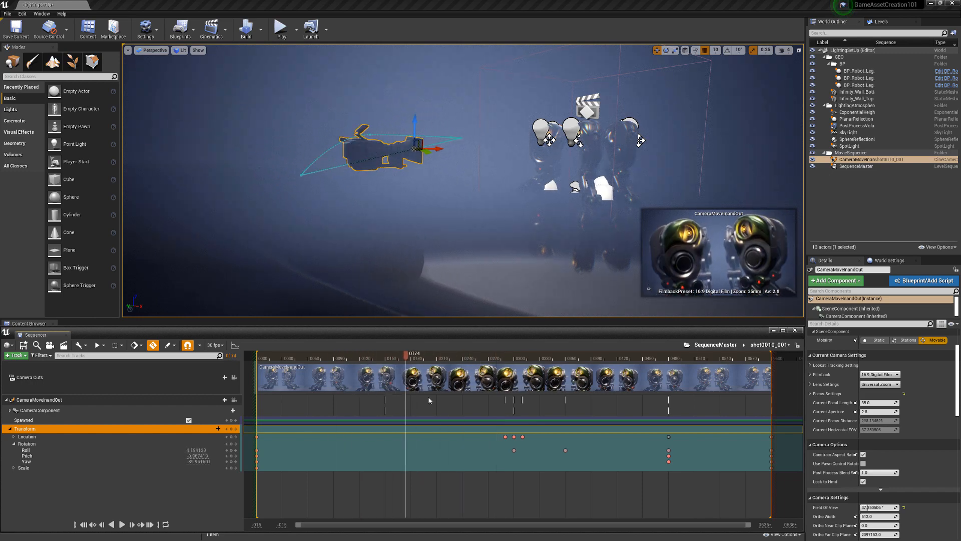
drag(429, 399, 505, 416)
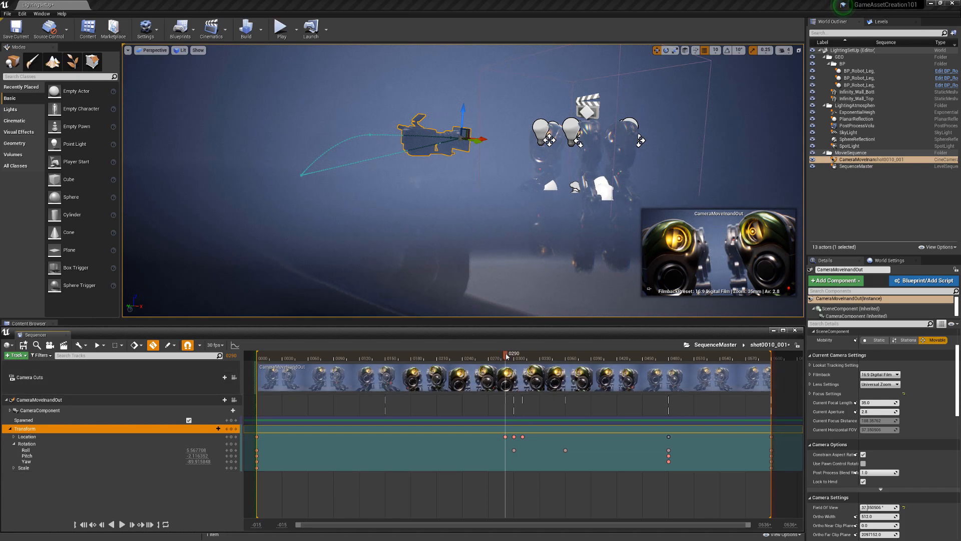
drag(506, 354, 514, 359)
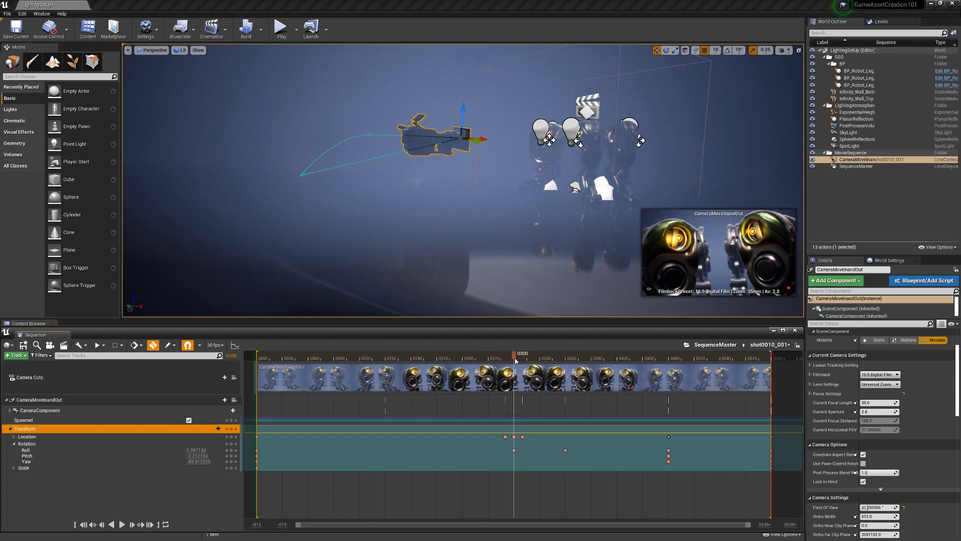
Try moving the Location key at frame 310 to frame 335, and put it back.
click(523, 436)
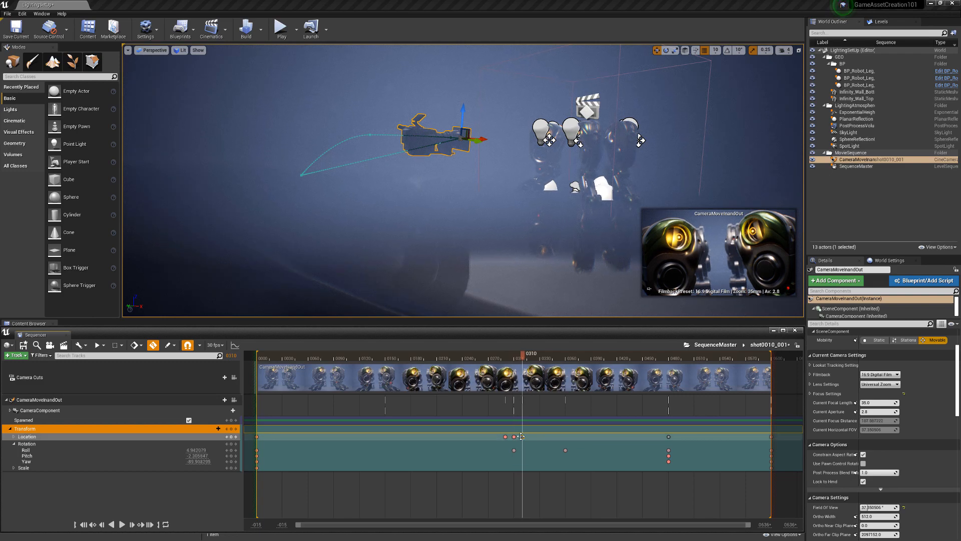
drag(523, 436, 545, 437)
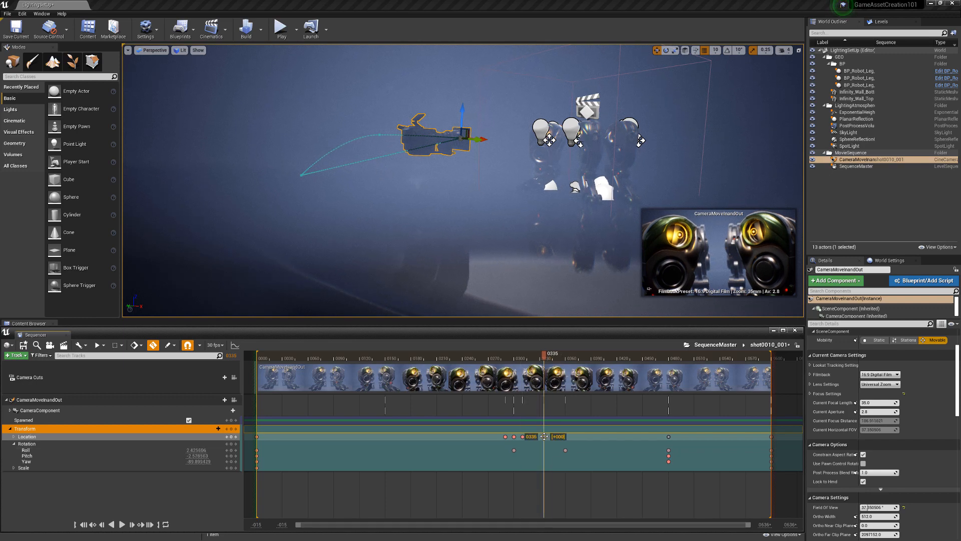
drag(544, 436, 516, 436)
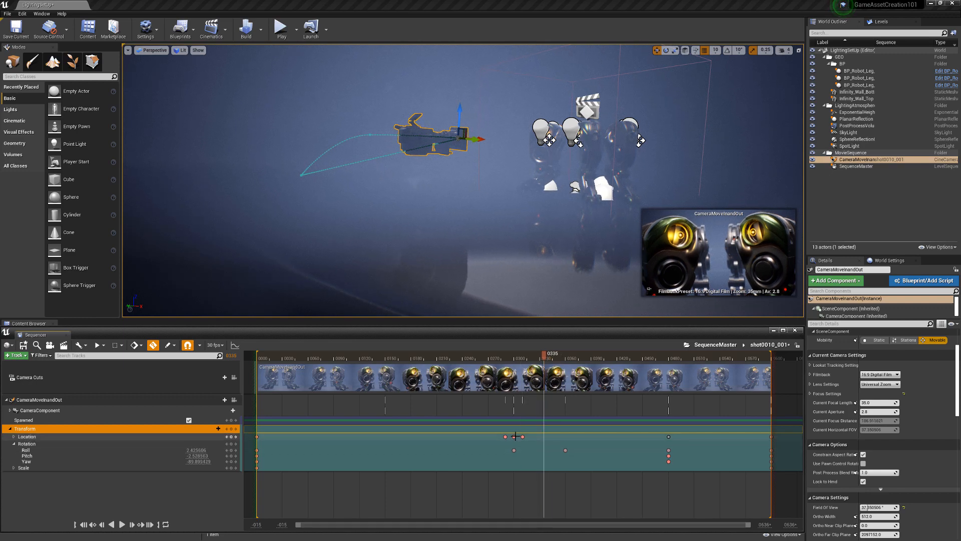
Copy the Location key at frame 310 and paste it into the Transform track at frame 360.
click(521, 437)
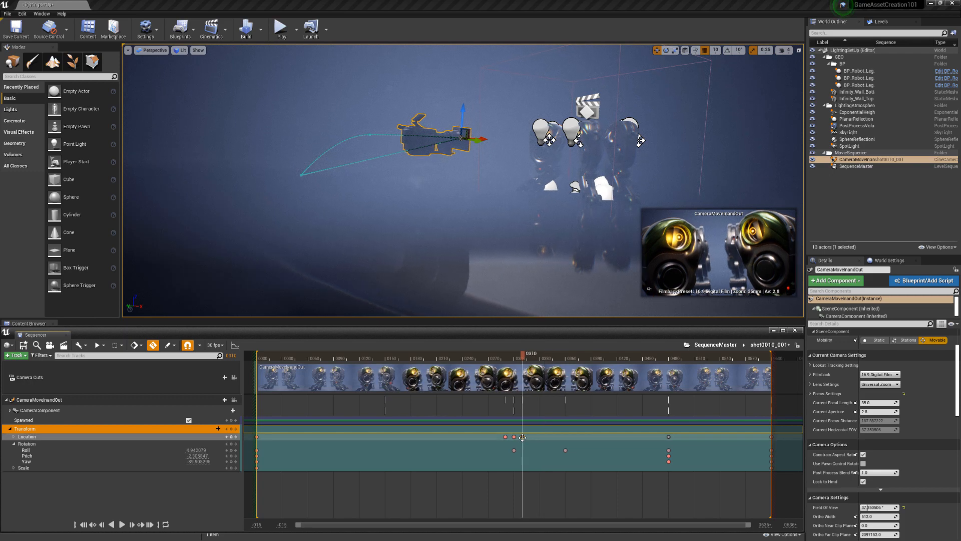
right_click(522, 437)
click(541, 333)
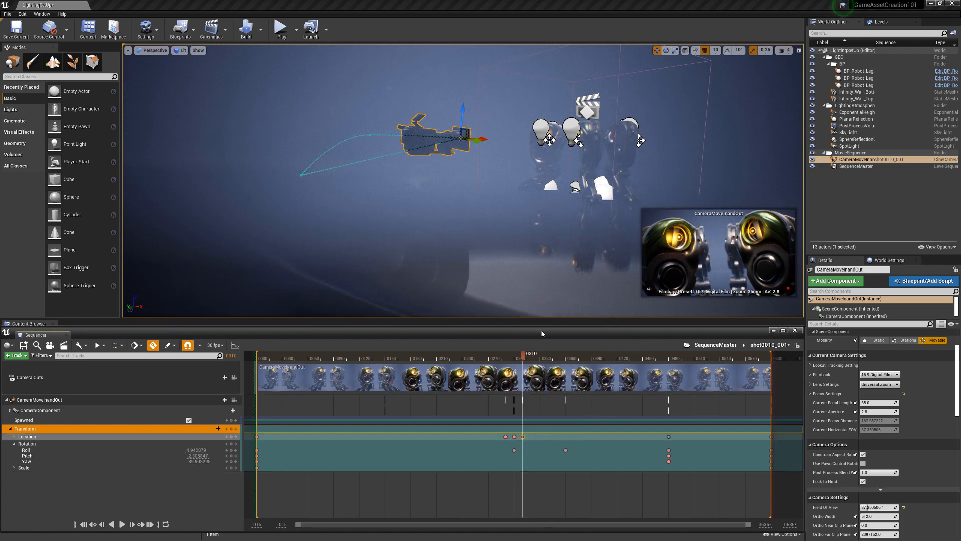
drag(530, 359, 566, 364)
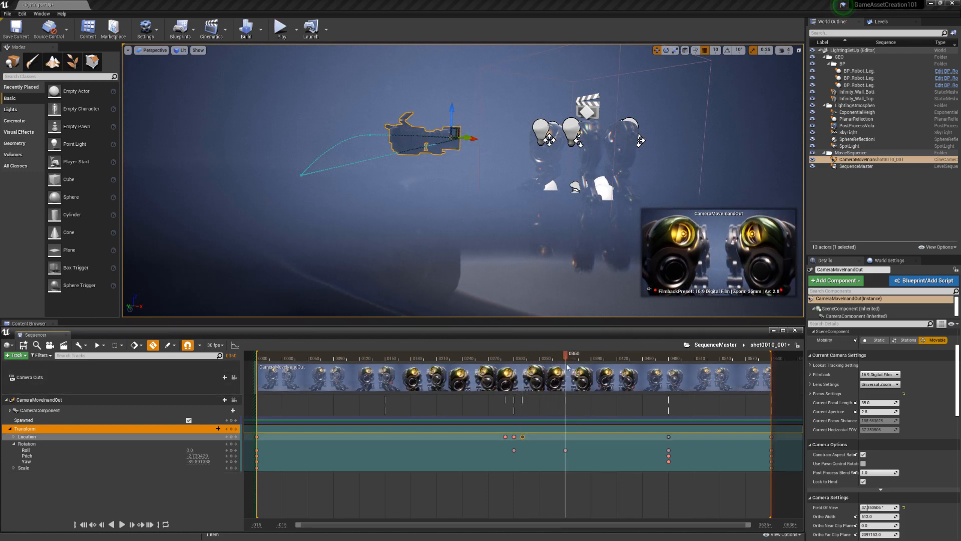
right_click(565, 437)
mouse_move(590, 269)
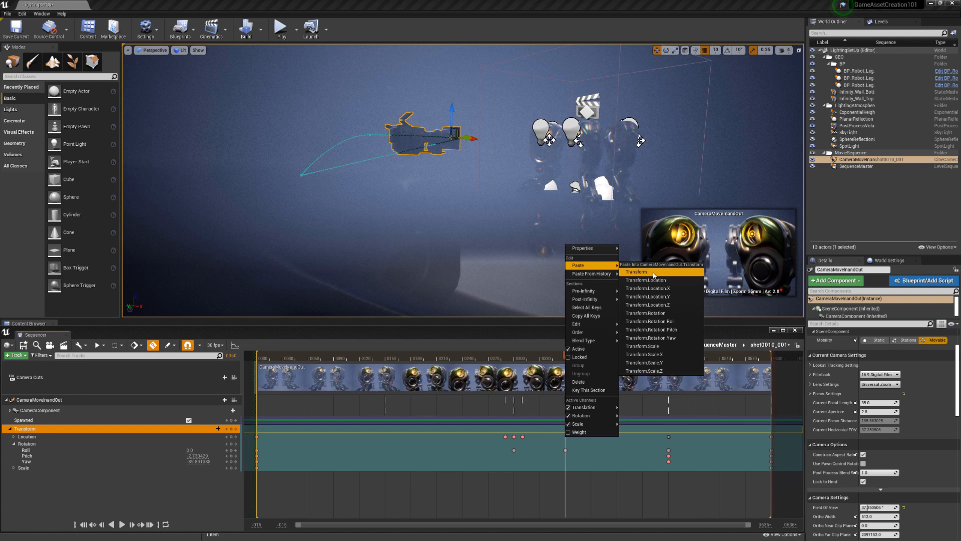
click(653, 275)
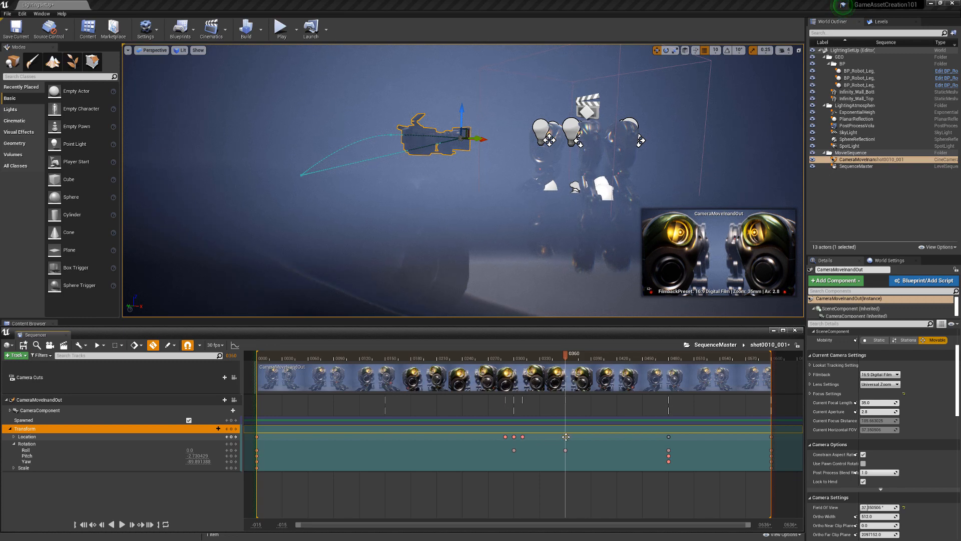
Scrub from frame 360 to frame 445, then delete the pasted Location key at frame 360 and select the key at frame 310.
drag(565, 357, 638, 376)
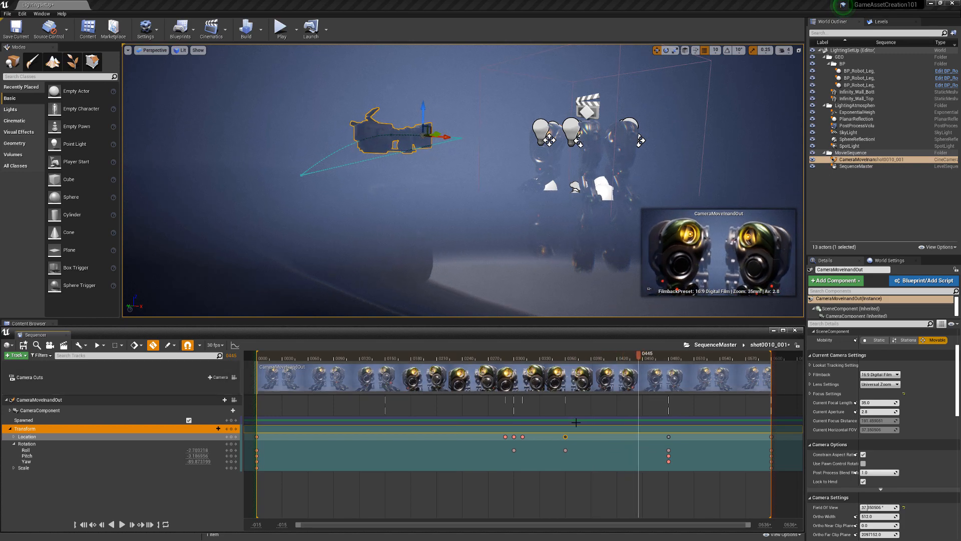
click(565, 436)
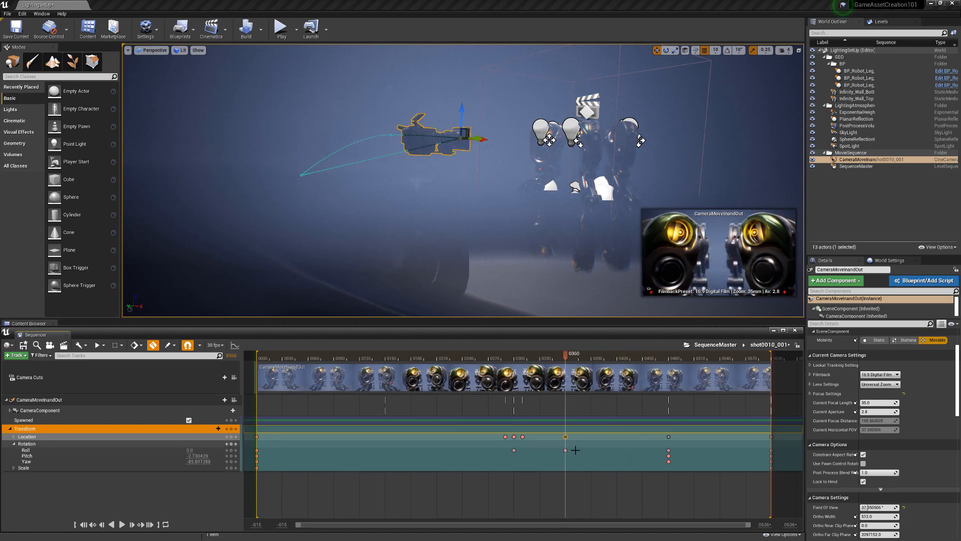
click(523, 437)
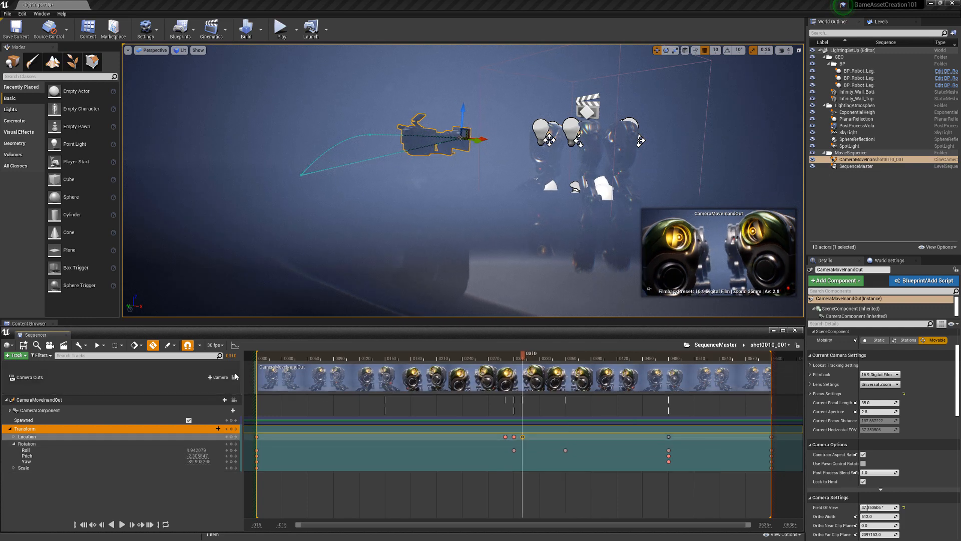
Show the camera's Transform curves in an enlarged curve editor, slope the Location Z tangent at frame 480 downward and lower that key to 100.
click(235, 345)
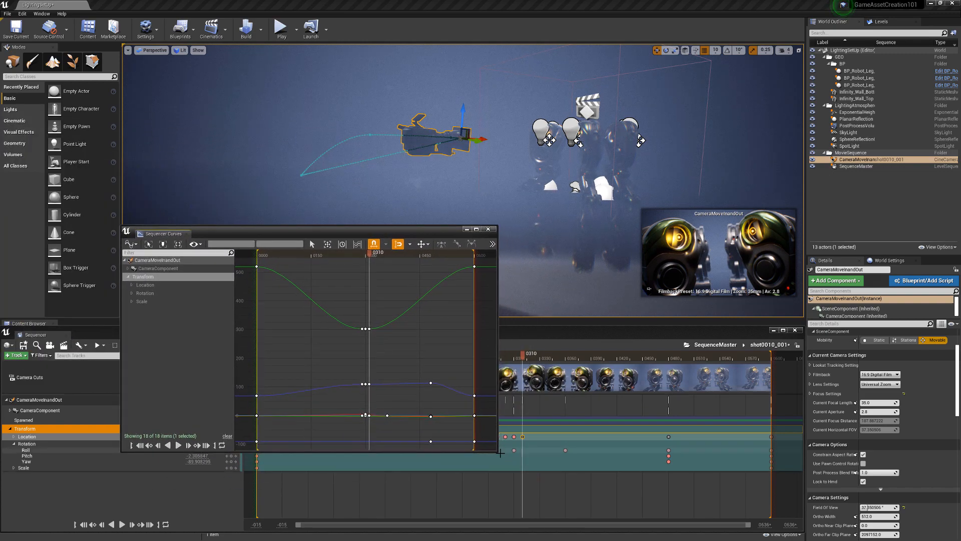
drag(498, 452, 637, 501)
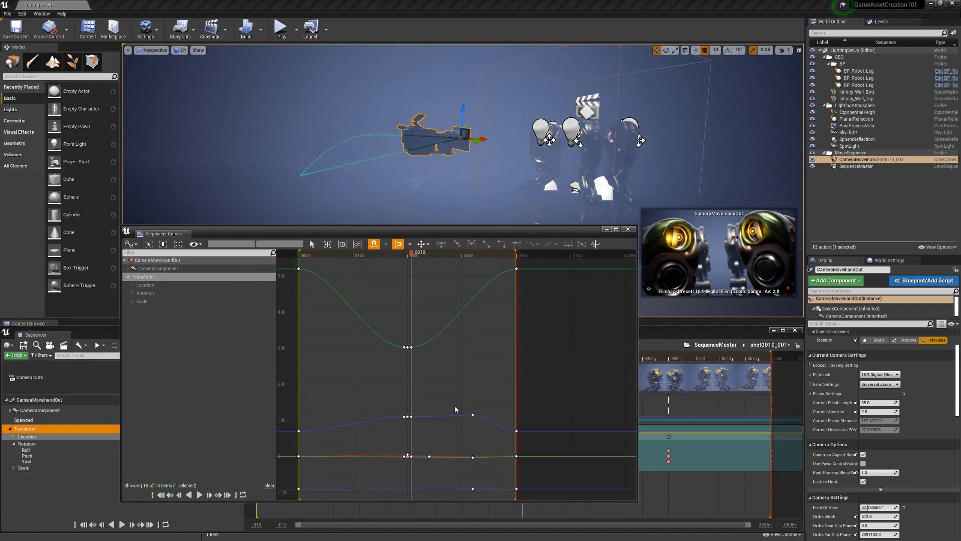
click(473, 415)
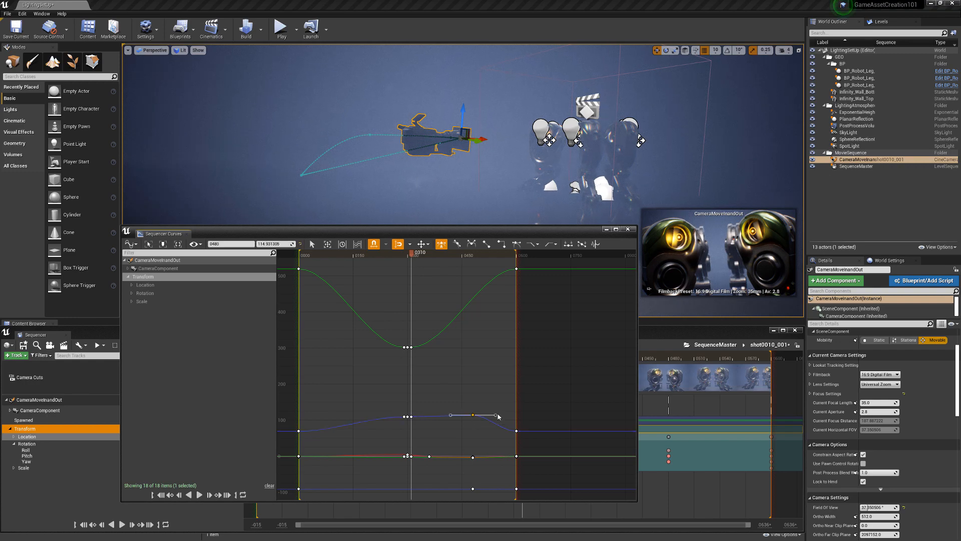
drag(495, 415, 498, 423)
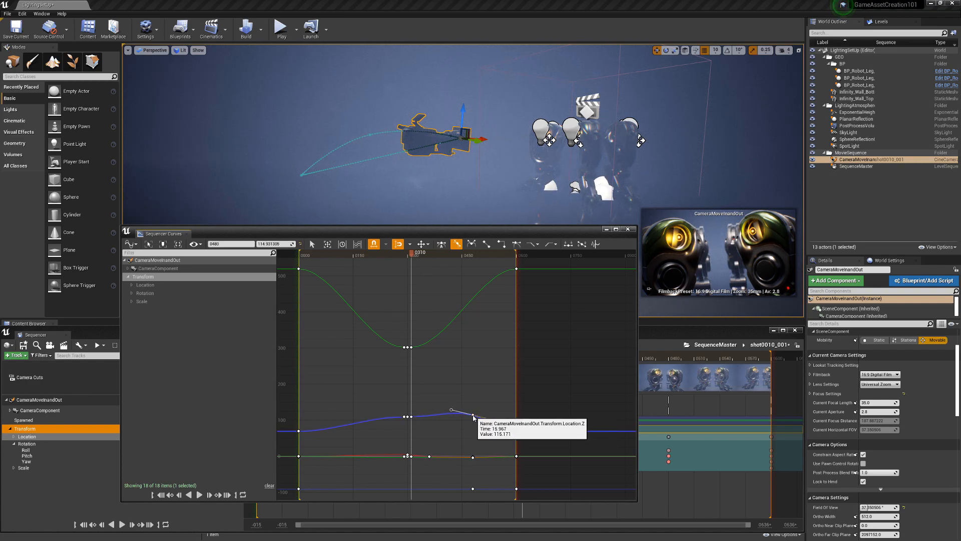
drag(473, 416, 476, 423)
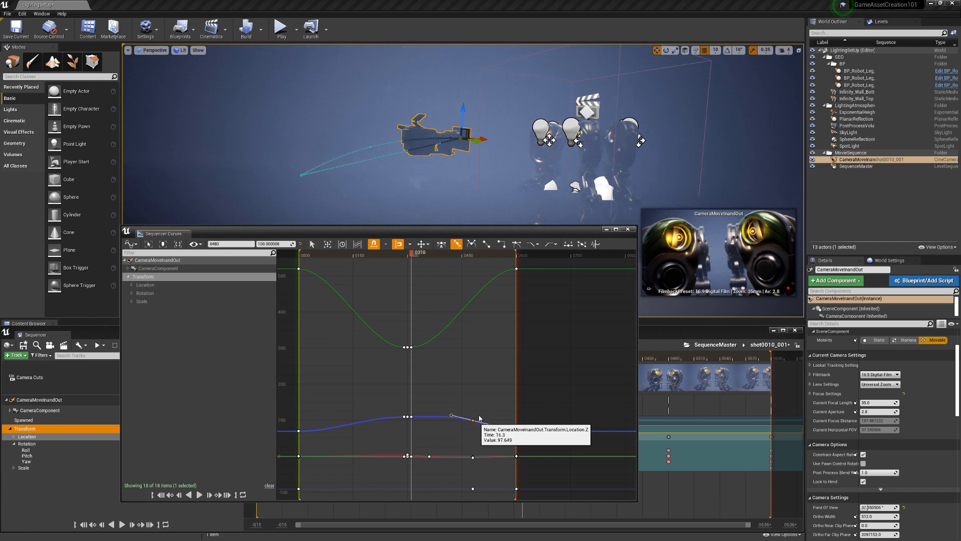
Turn off value snapping and lower the Location Z key at frame 480 to about 91.7.
click(398, 245)
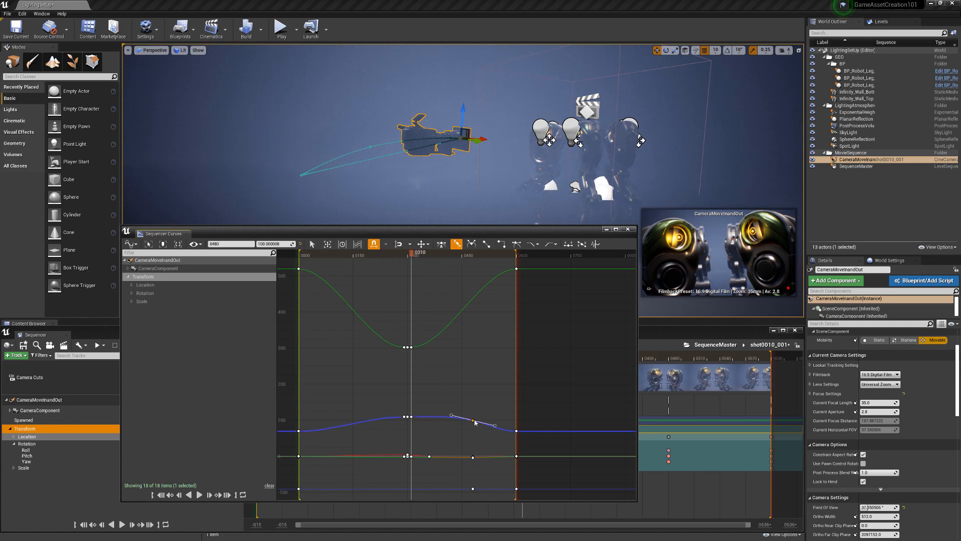
drag(473, 424, 473, 427)
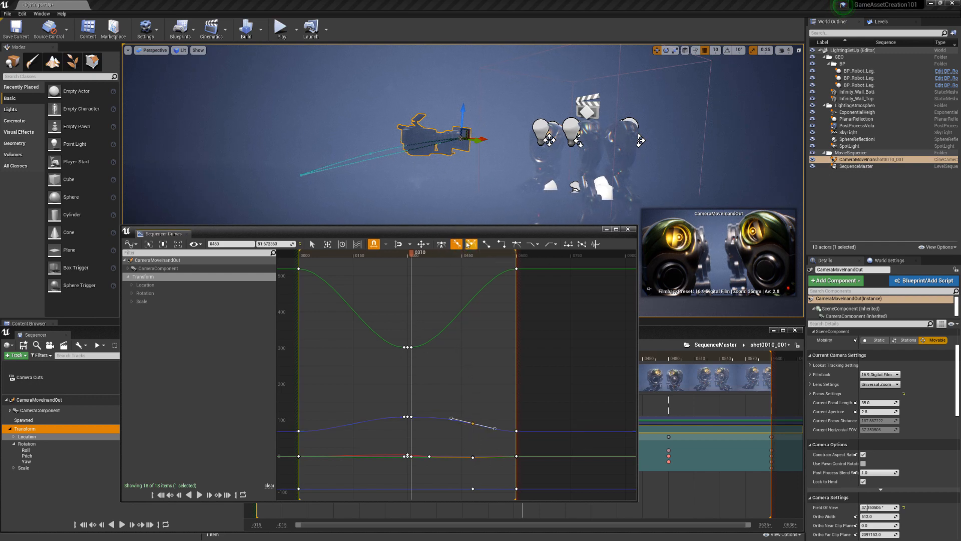
click(486, 244)
Inspect the Roll key at frame 300 and the green Location curve's key at frame 310, then close the curve editor.
scroll(431, 438, up, 3)
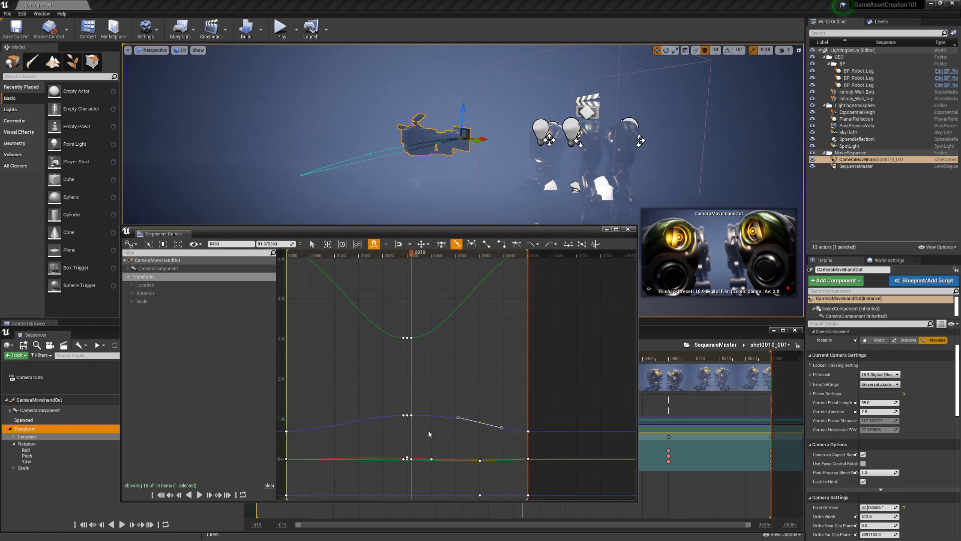
scroll(429, 434, up, 1)
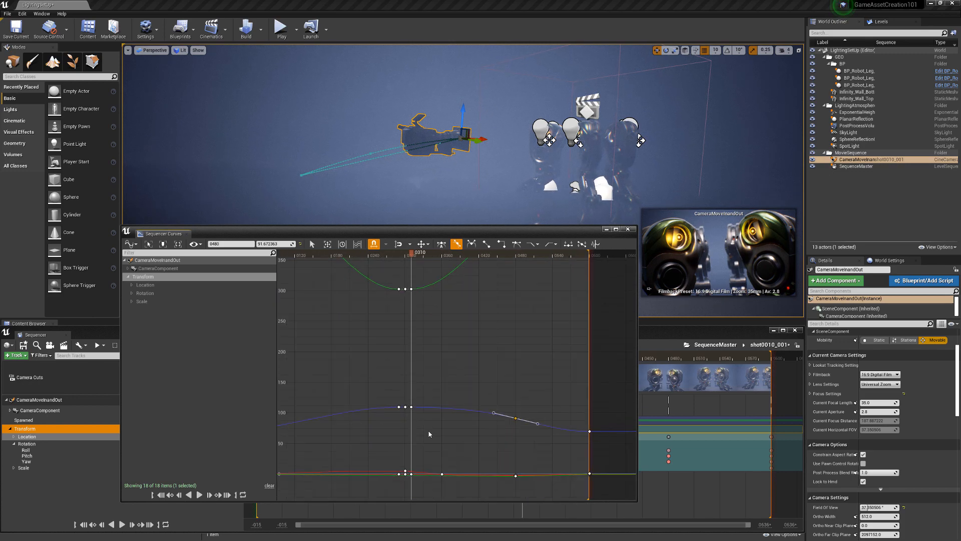
click(405, 471)
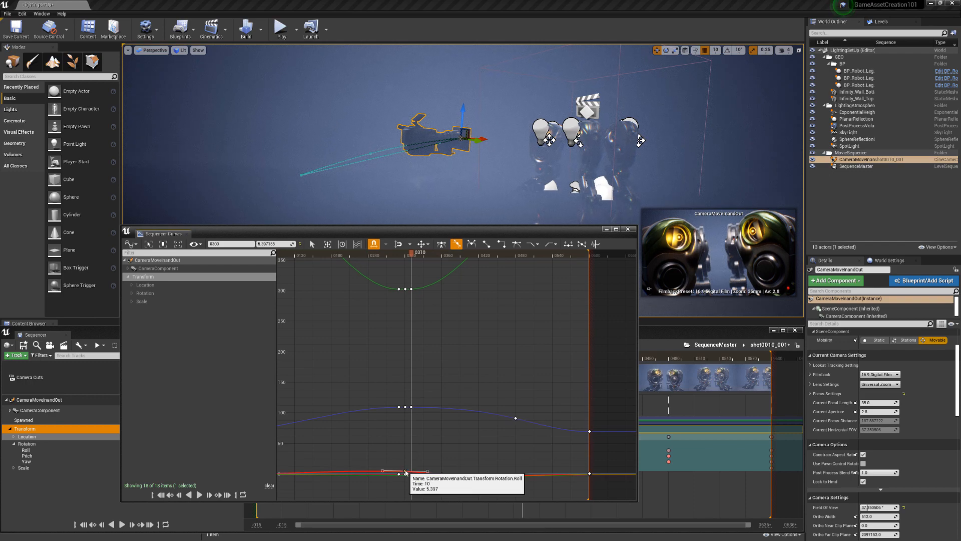
scroll(413, 428, down, 2)
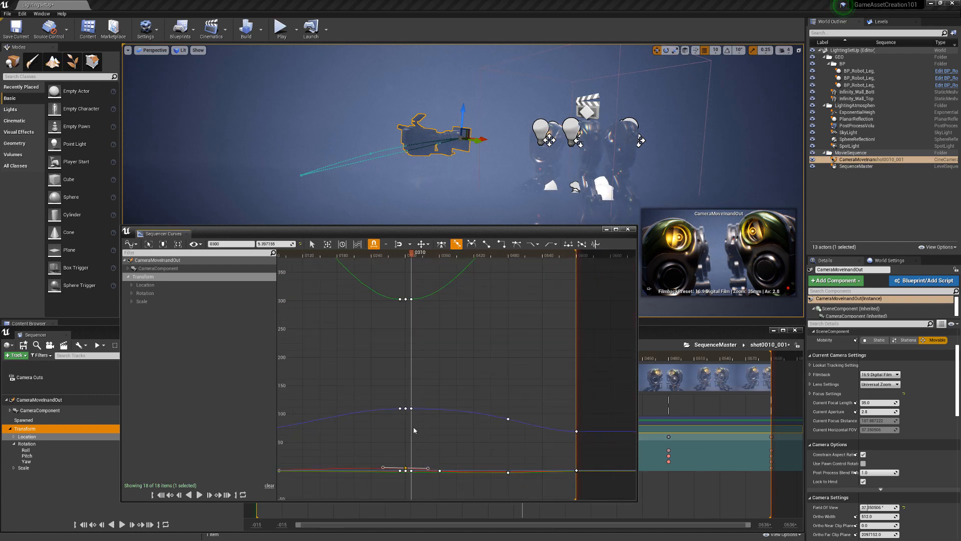
click(411, 301)
scroll(424, 358, down, 3)
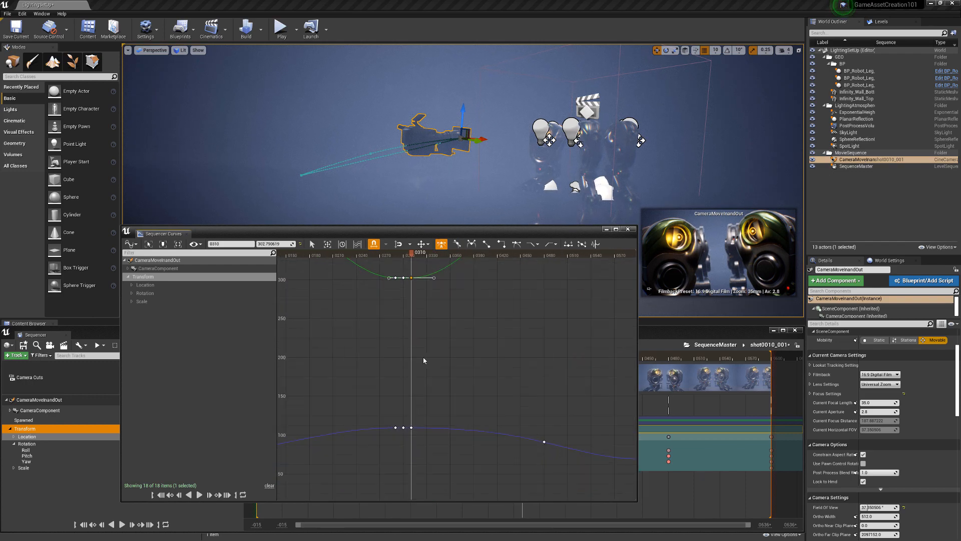
scroll(425, 358, down, 2)
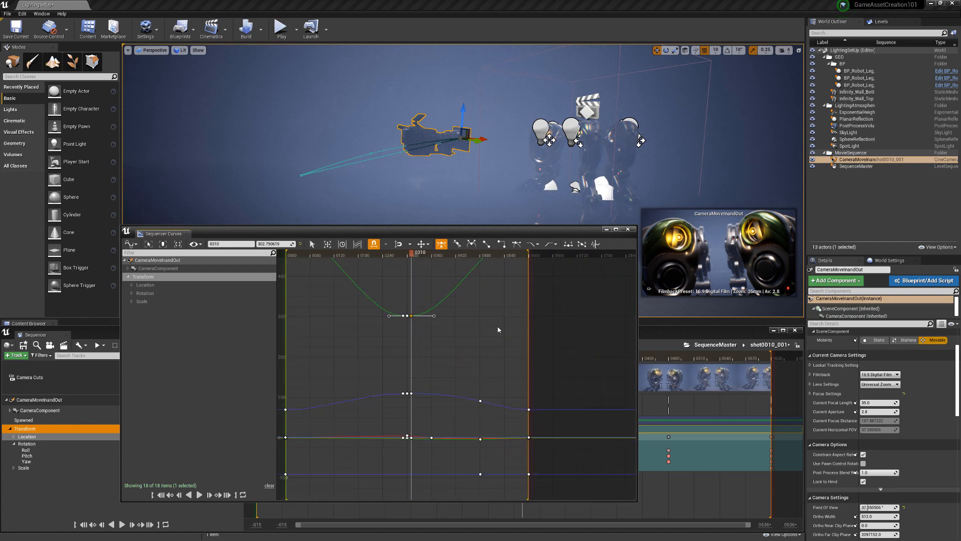
click(632, 230)
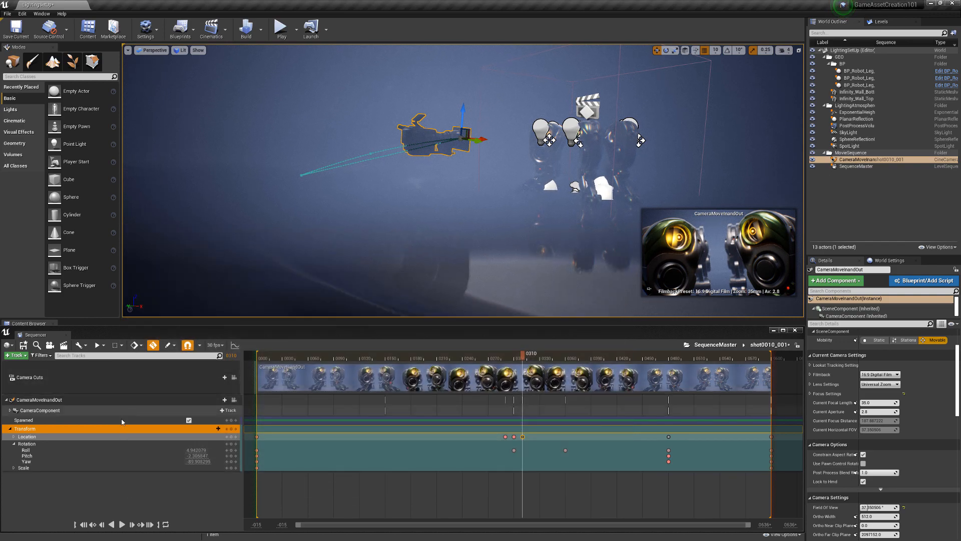
Lock the viewport to the Camera Cuts and play the shot from frame 310 to frame 577.
click(234, 400)
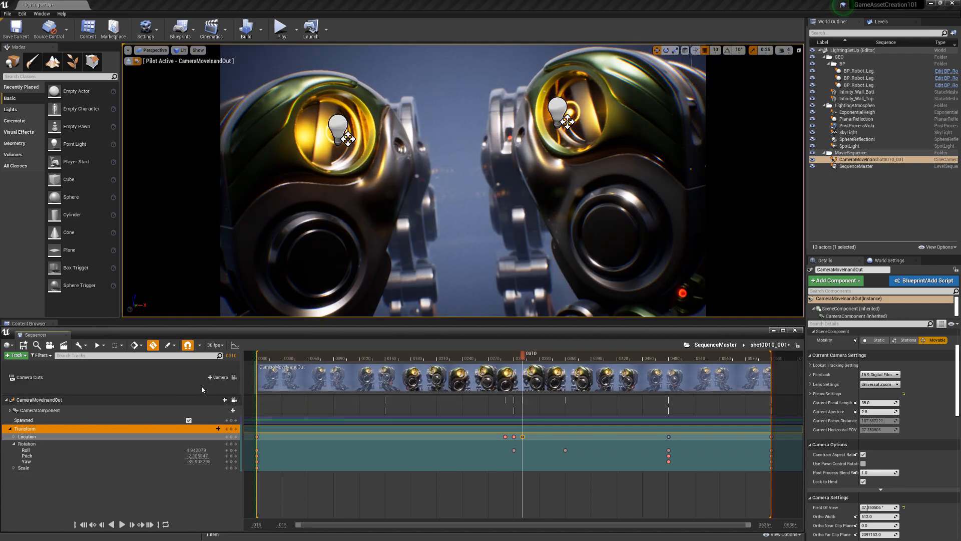
click(234, 377)
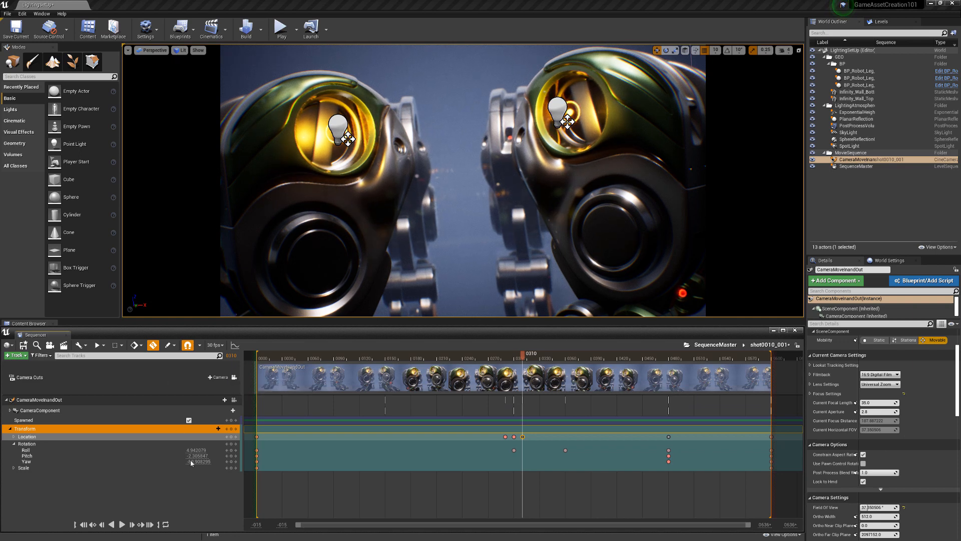
click(122, 524)
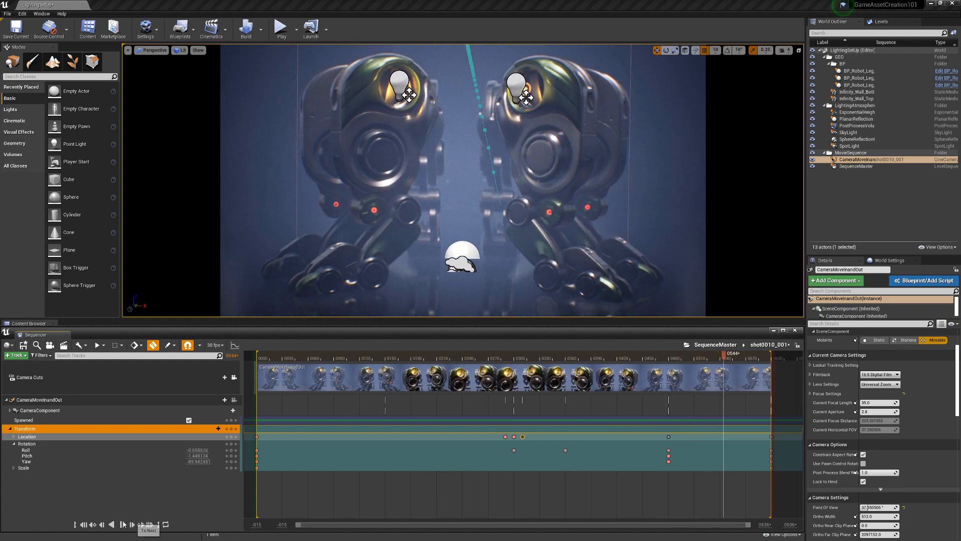
click(123, 524)
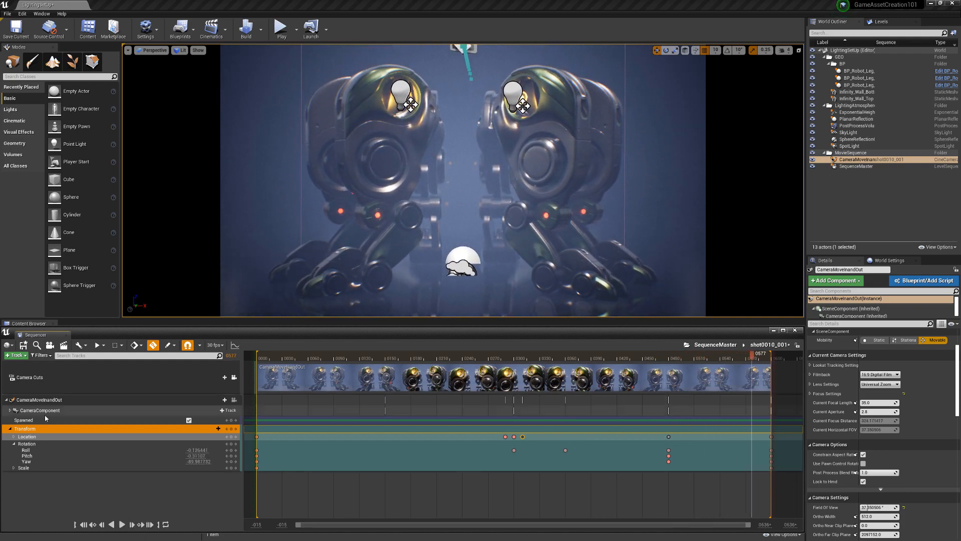
Pilot the CameraMoveInandOut camera and collapse the Rotation channels in its Transform track.
click(10, 428)
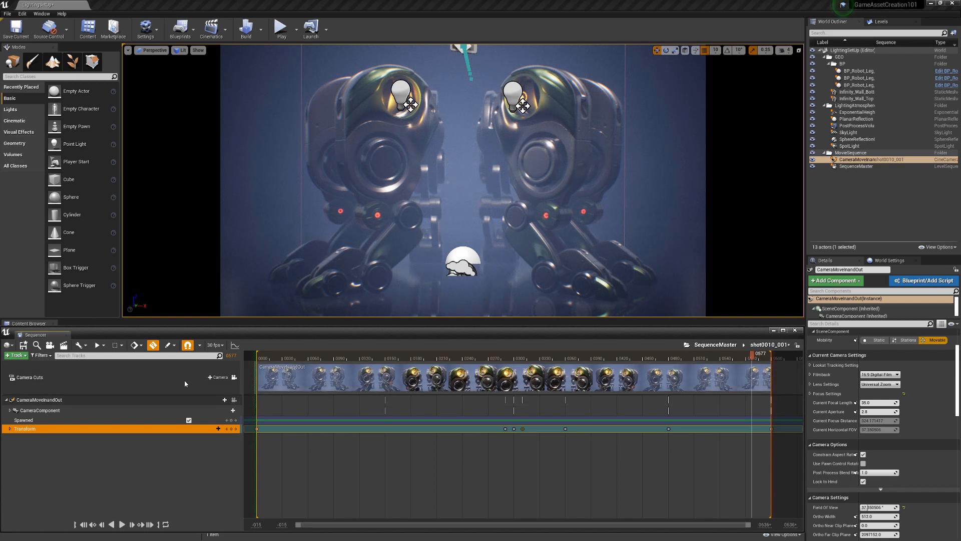
click(234, 399)
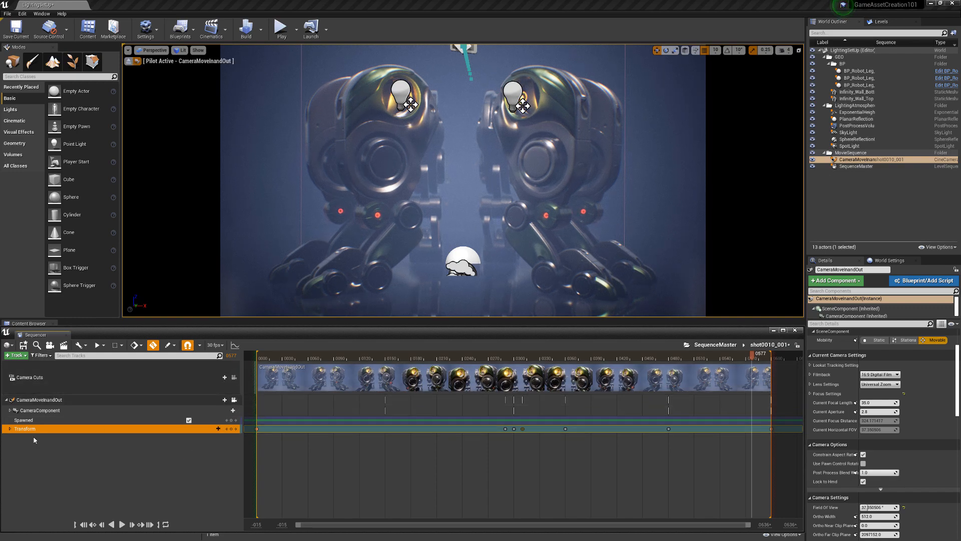
click(10, 429)
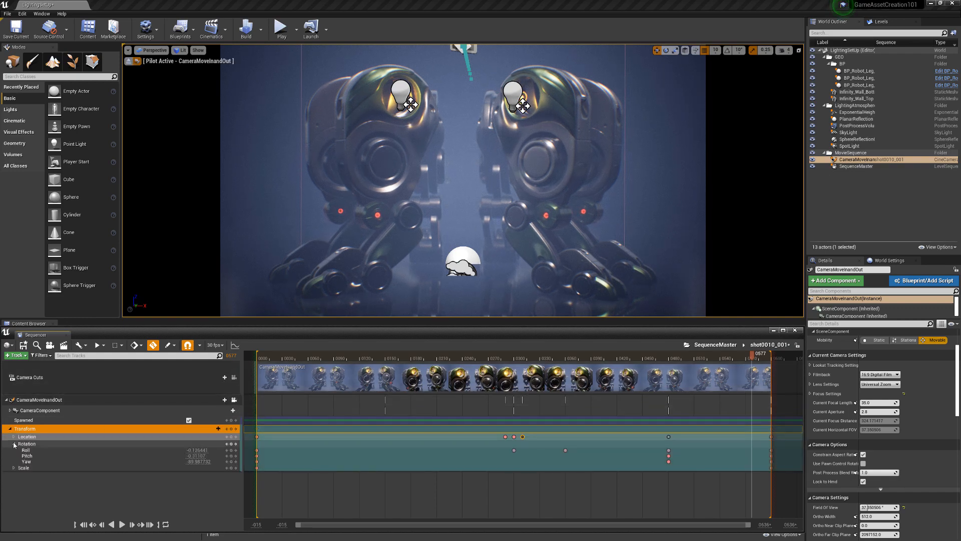
click(14, 444)
Expand the CameraComponent tracks and select the Manual Focus Distance key at frame 0.
click(10, 411)
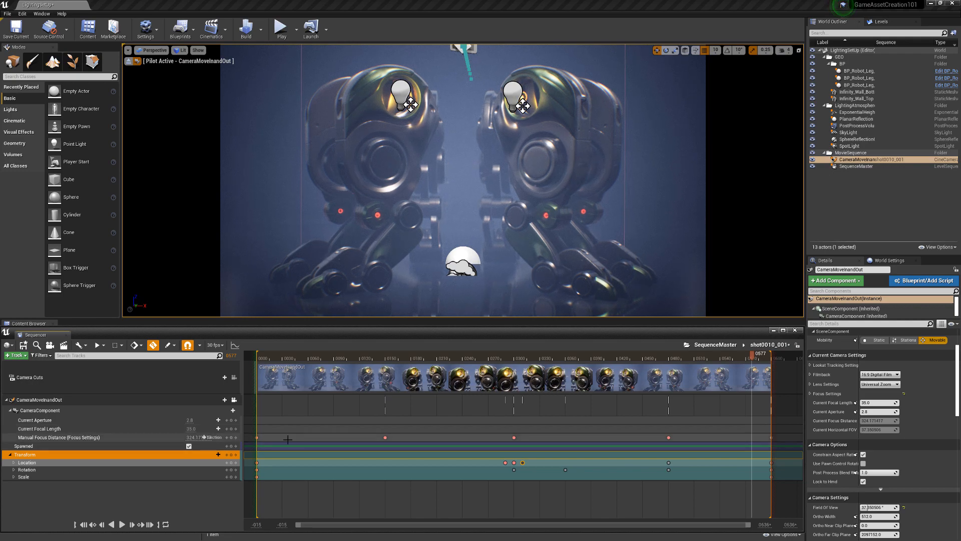
mouse_move(264, 357)
mouse_down()
mouse_move(265, 367)
mouse_move(257, 365)
mouse_up()
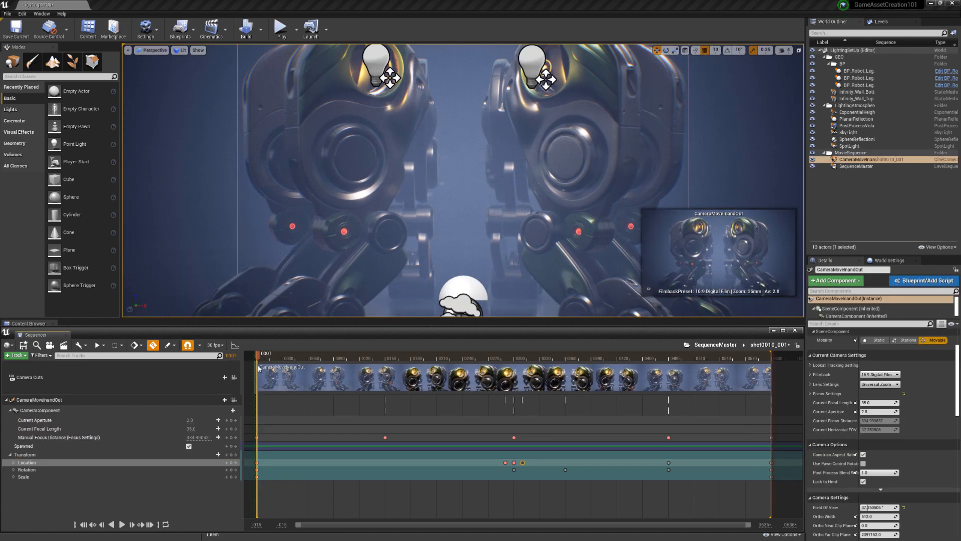
click(256, 437)
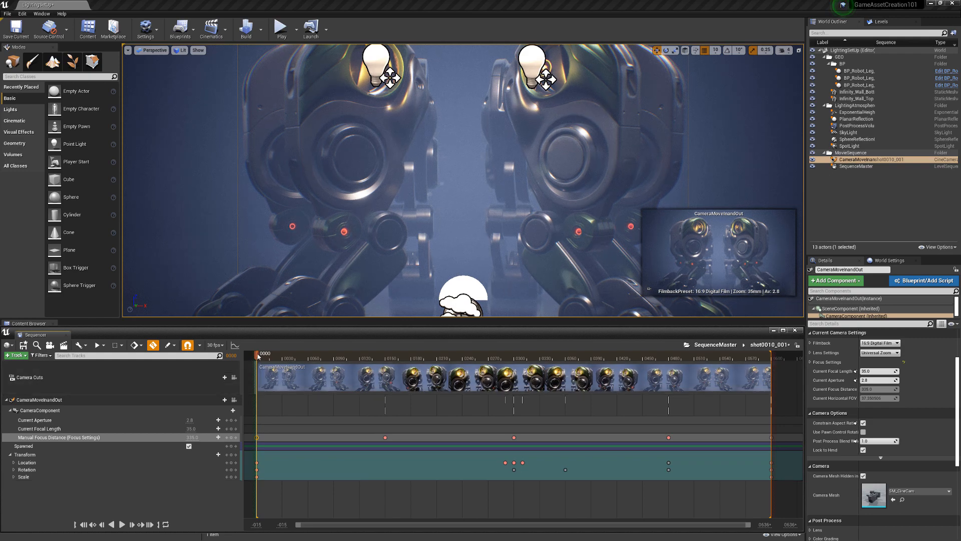
Pilot the CameraMoveInandOut camera, scrub to frame 150 and select the Manual Focus Distance key there.
drag(258, 358, 320, 410)
click(234, 400)
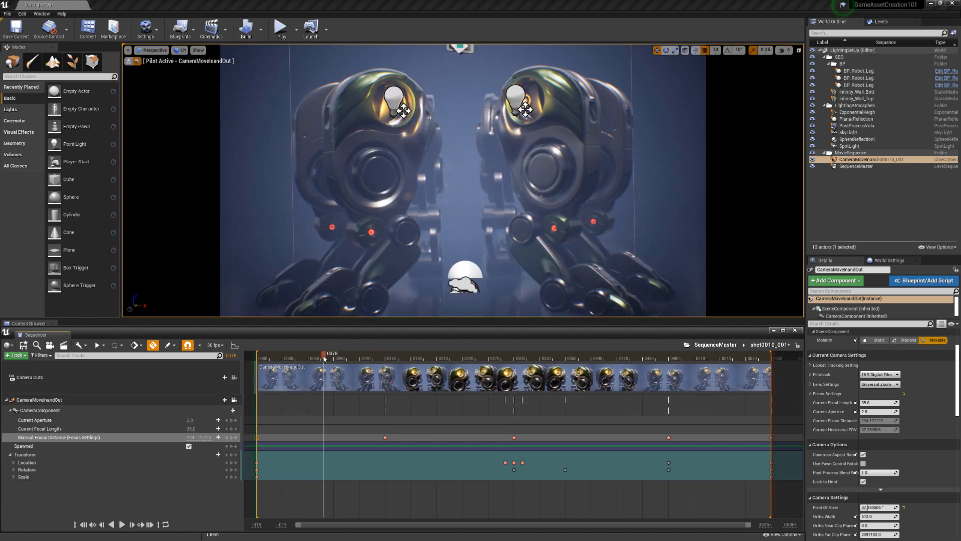
drag(324, 357, 388, 362)
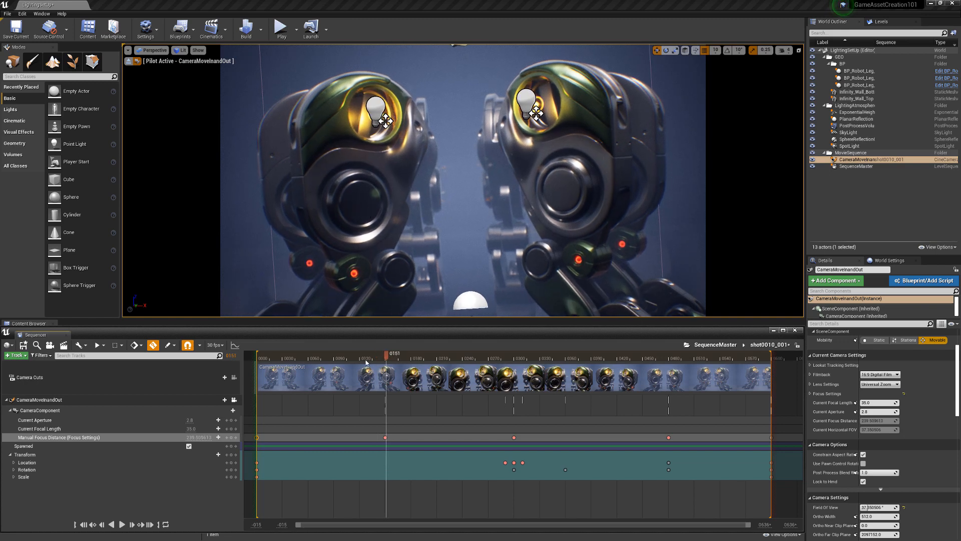
click(385, 437)
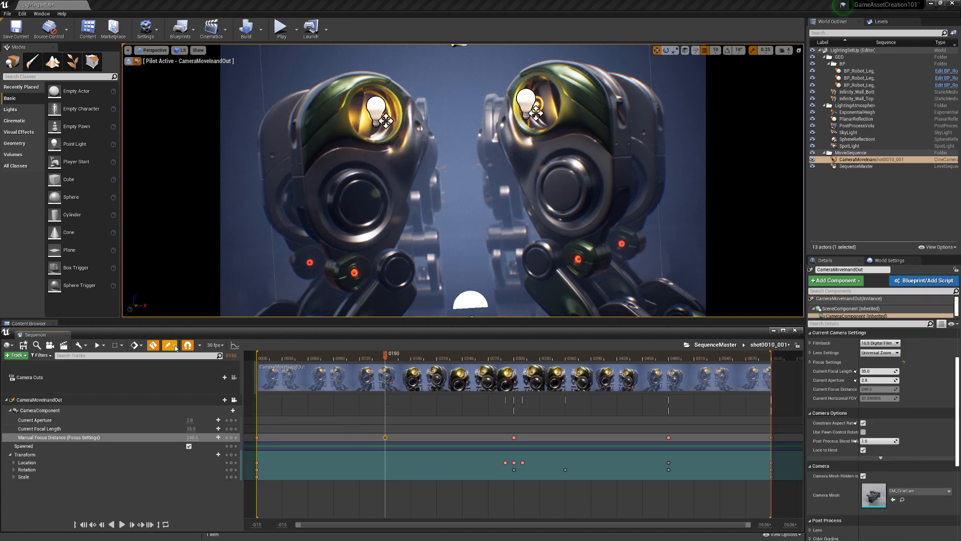
Turn off automatic keying, lower the Manual Focus Distance slightly at frame 150, and scrub the shot to frame 552.
click(153, 345)
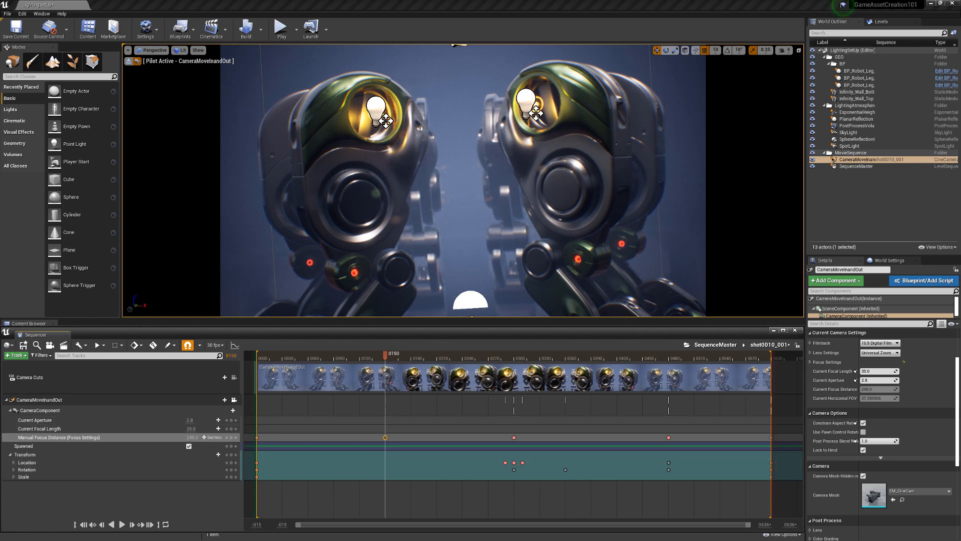
mouse_move(196, 437)
mouse_down()
mouse_move(155, 437)
mouse_move(188, 437)
mouse_up()
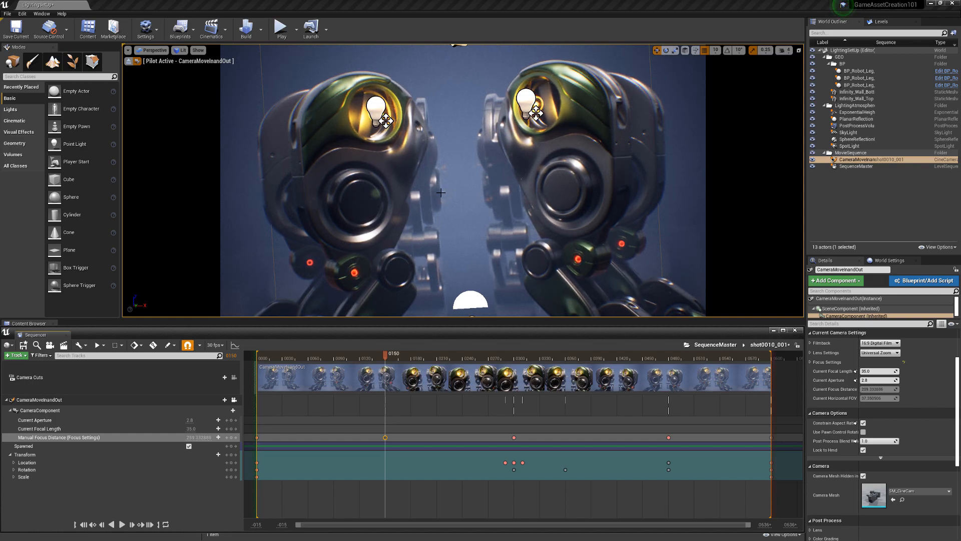
drag(386, 357, 731, 397)
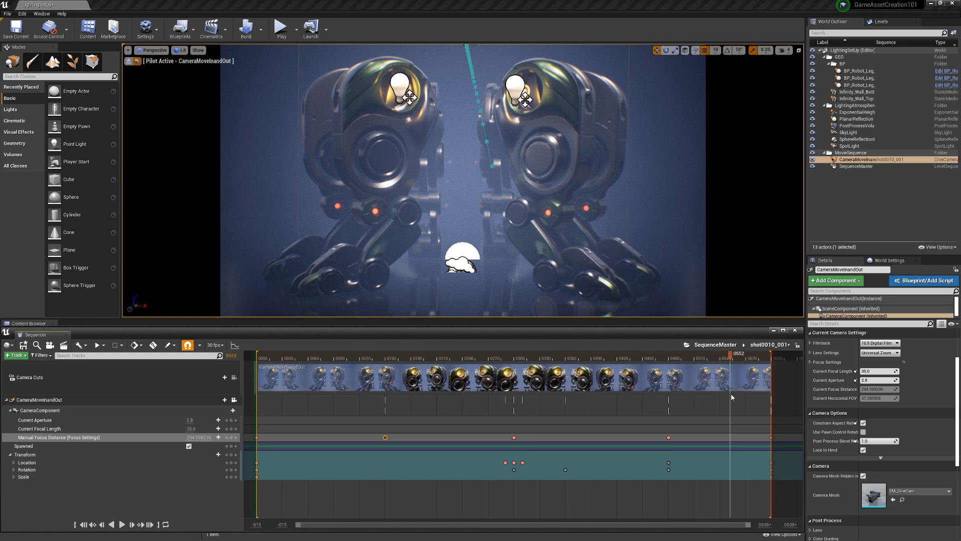
Close the Sequencer, select the SequenceMaster actor, and preview the cinematic by playing and stopping the level.
click(66, 336)
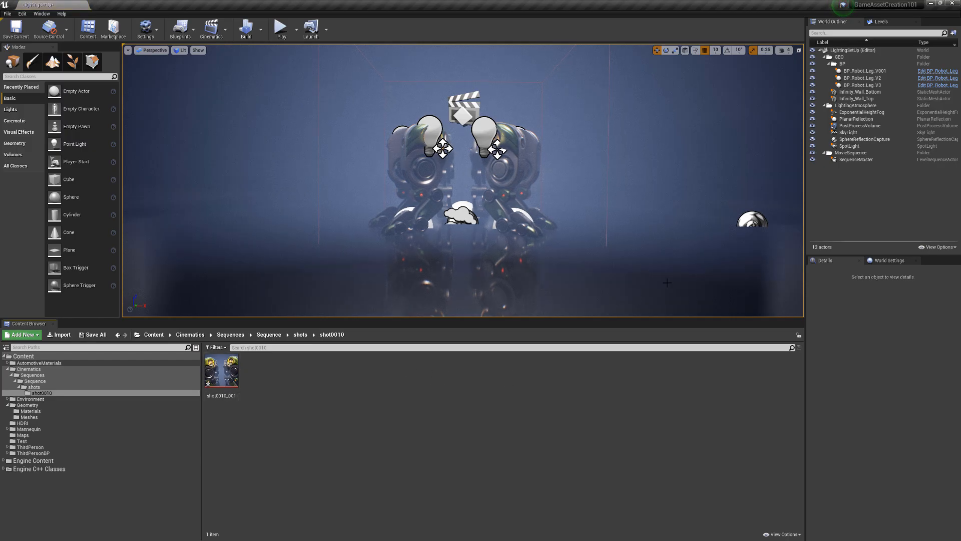
click(854, 159)
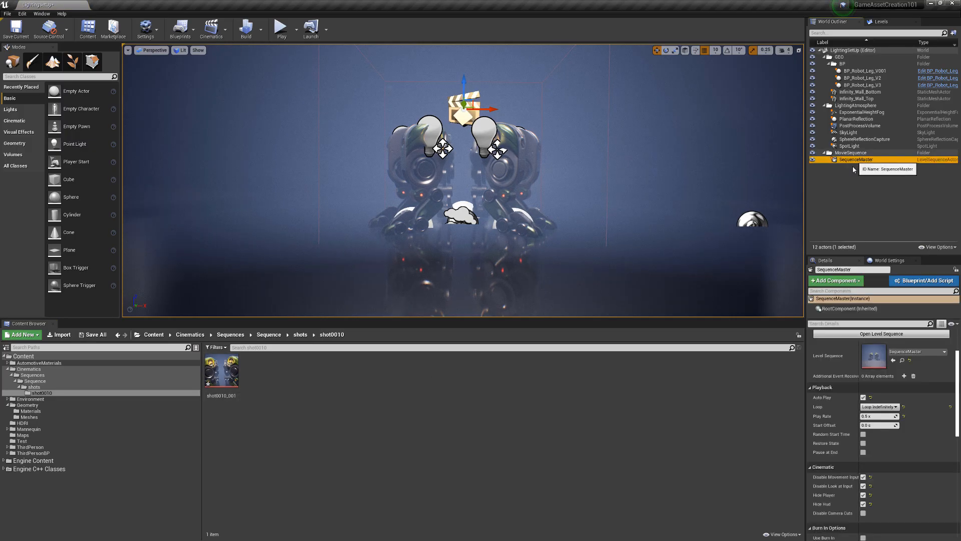
click(281, 28)
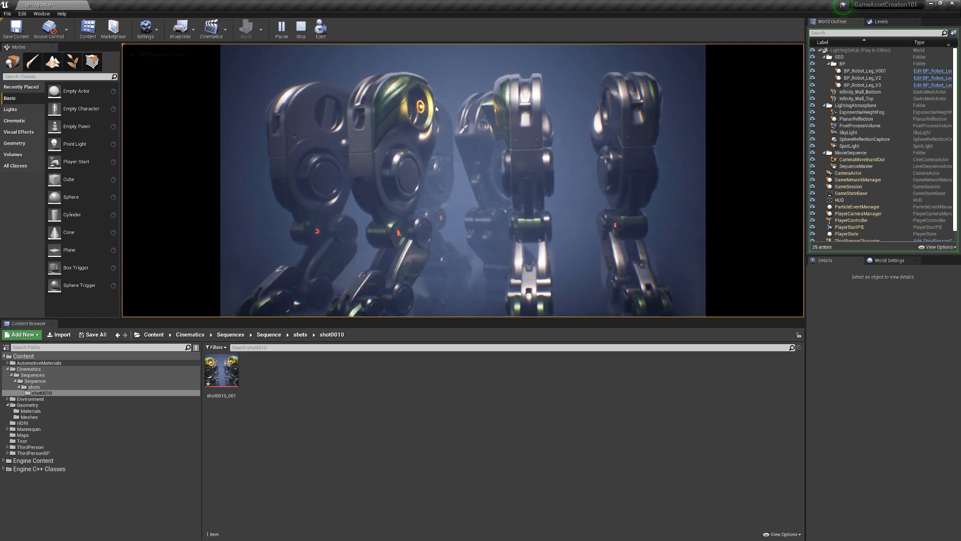
click(302, 35)
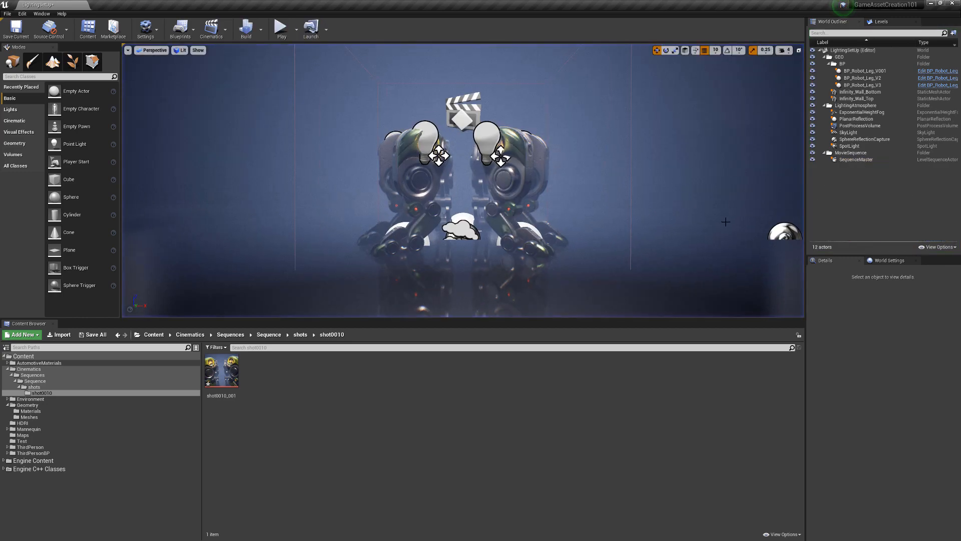
Open the level sequence of the SequenceMaster actor and select its Shots track.
click(853, 159)
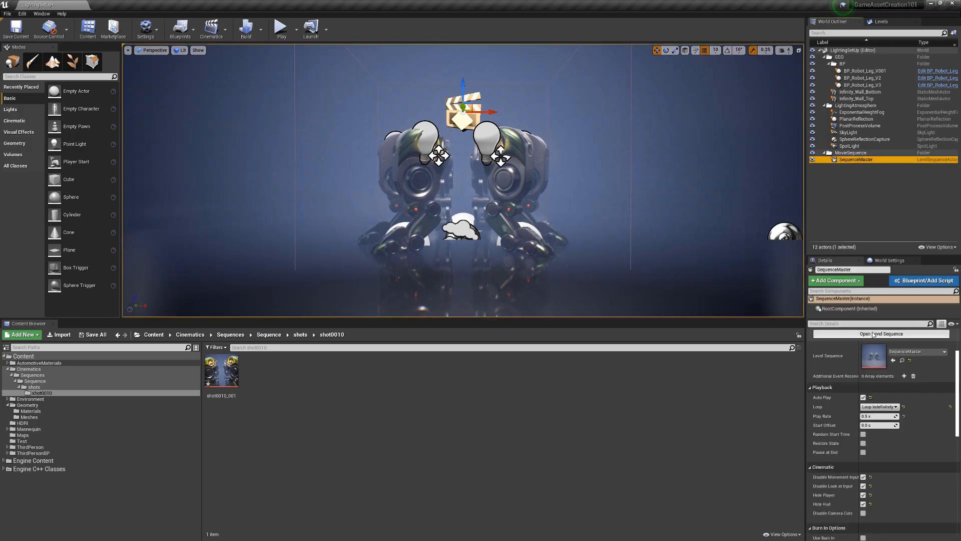
click(873, 334)
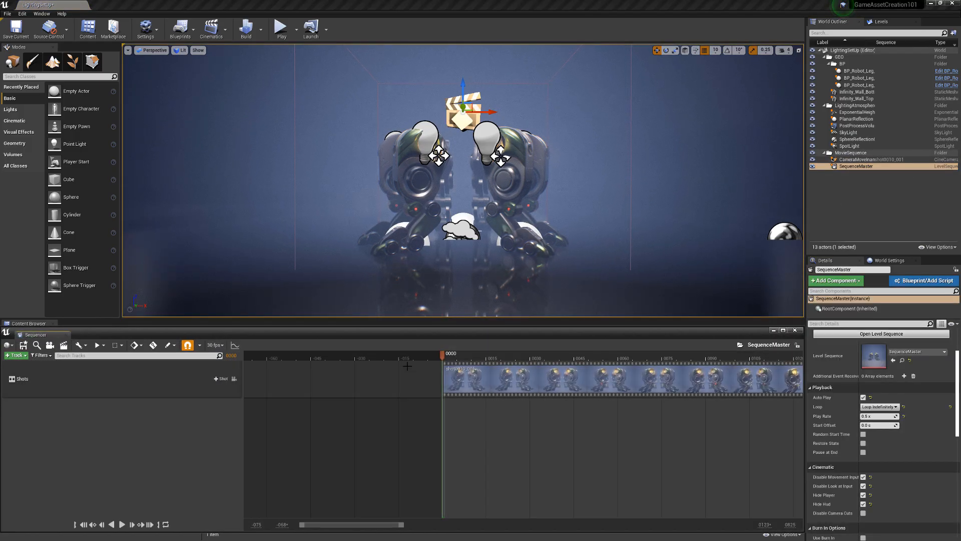
click(147, 376)
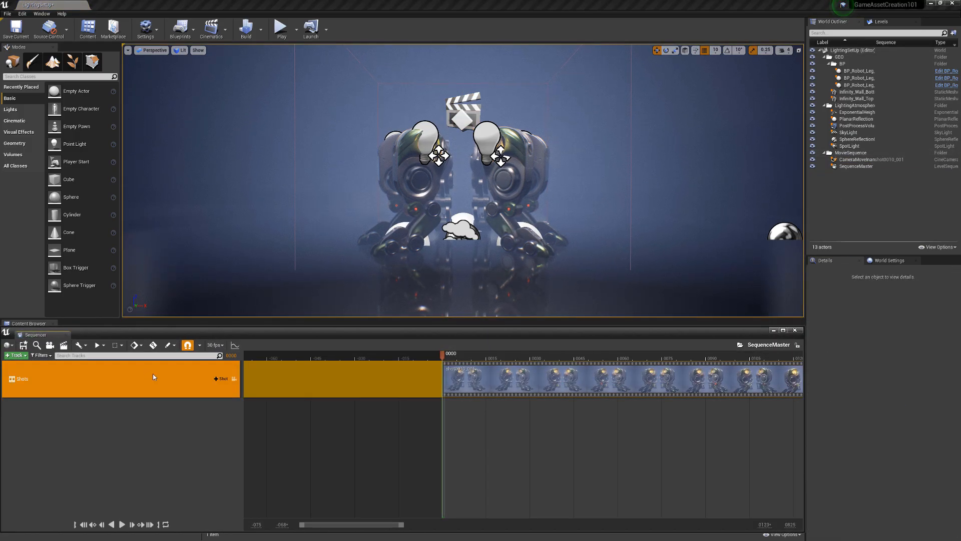
Open the movie render settings and choose Video Sequence (avi) as the image output format.
click(63, 346)
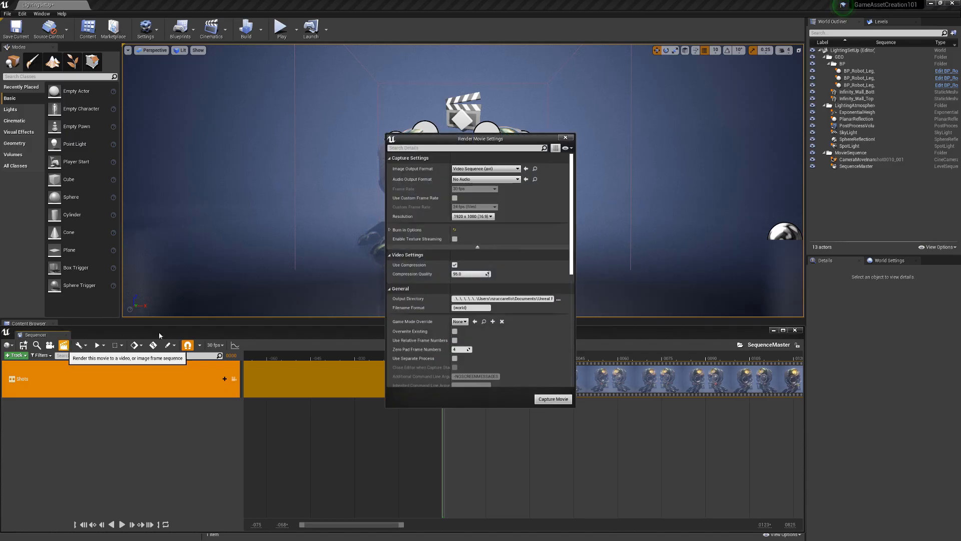
click(511, 169)
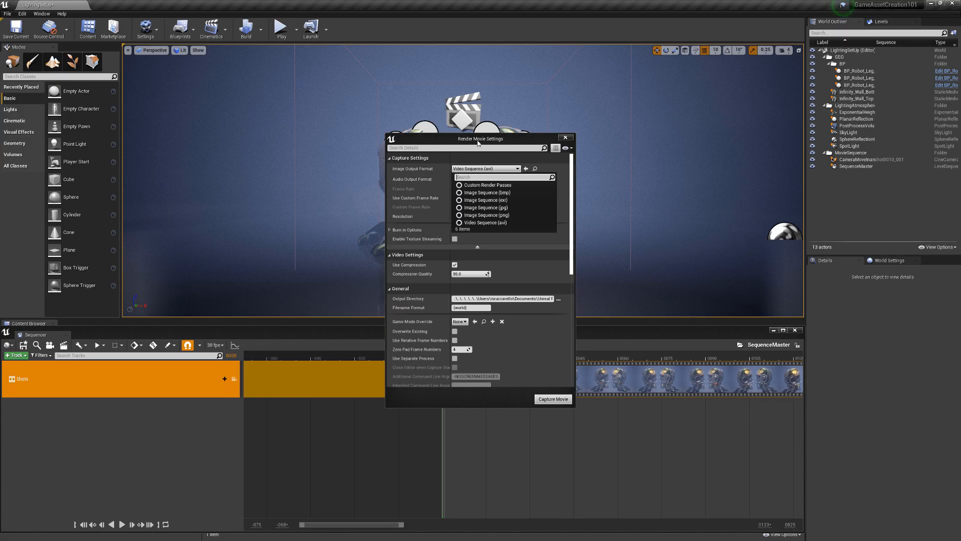
click(510, 222)
drag(485, 140, 423, 175)
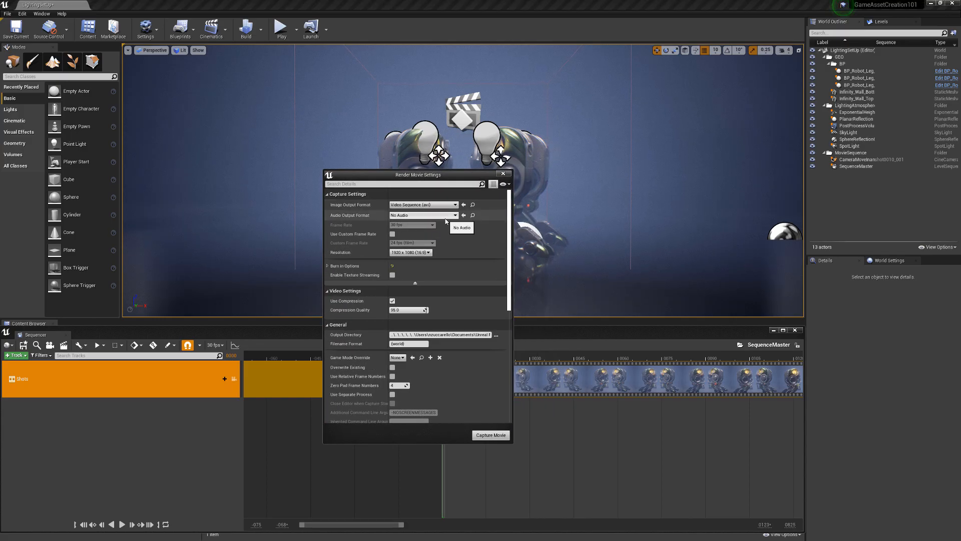
Review the available audio output formats and resolutions in the Capture Settings, leaving No Audio and 1920 x 1080 (16:9).
click(423, 214)
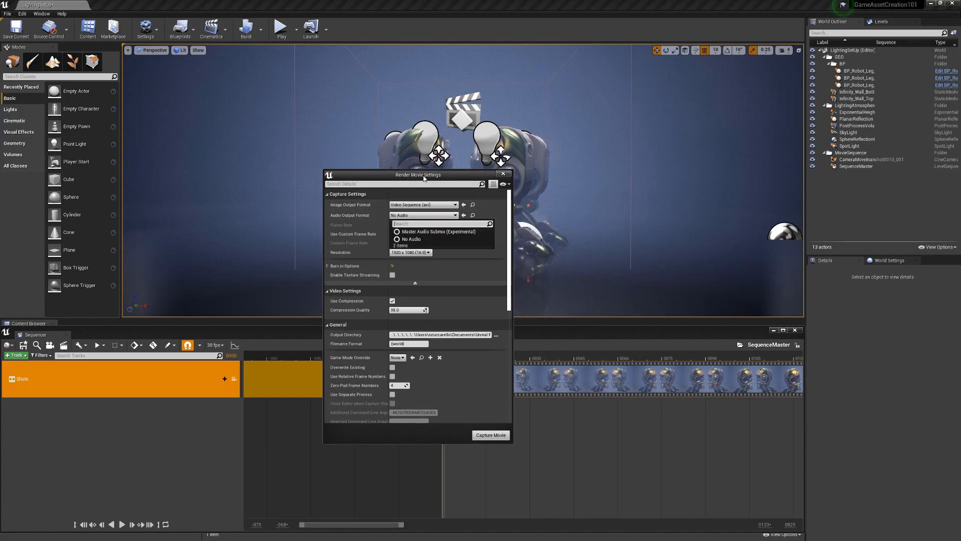
click(372, 194)
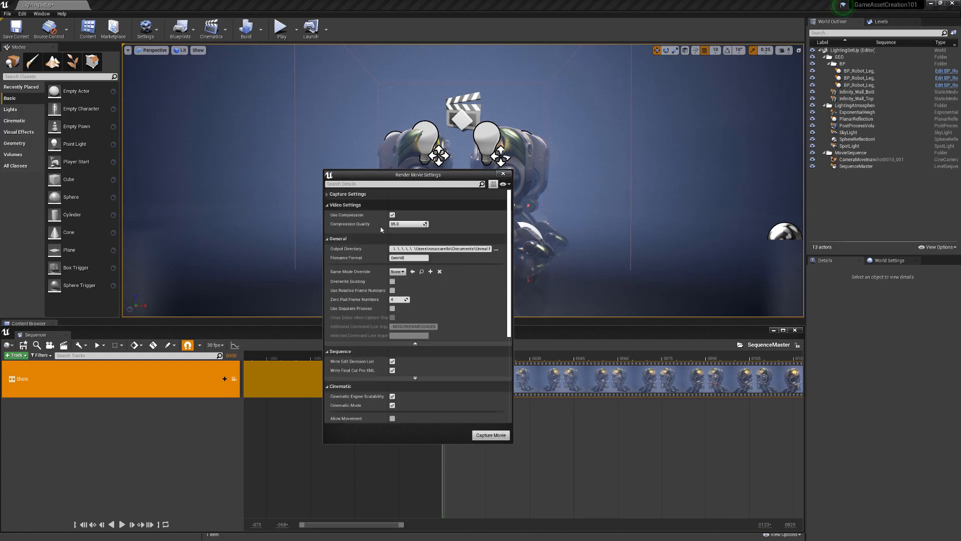
click(327, 195)
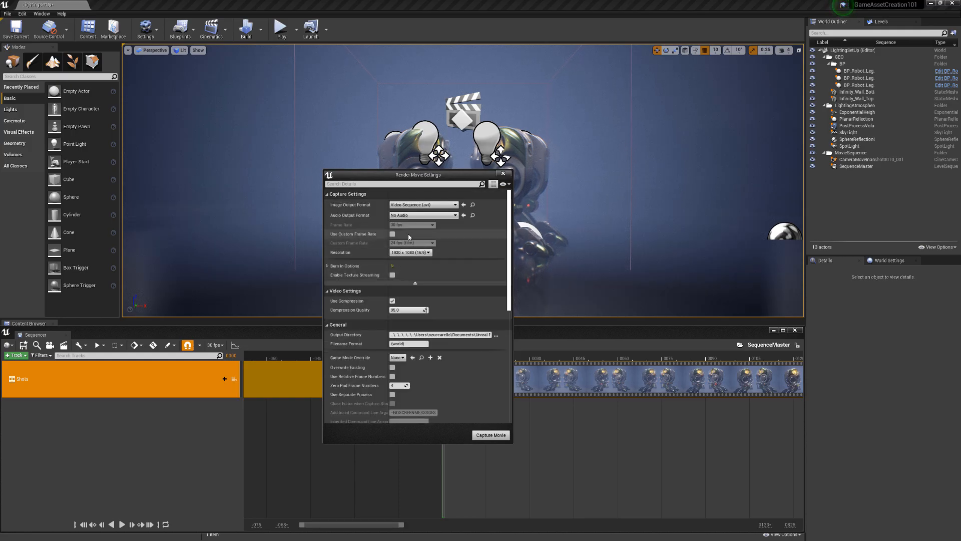
click(429, 253)
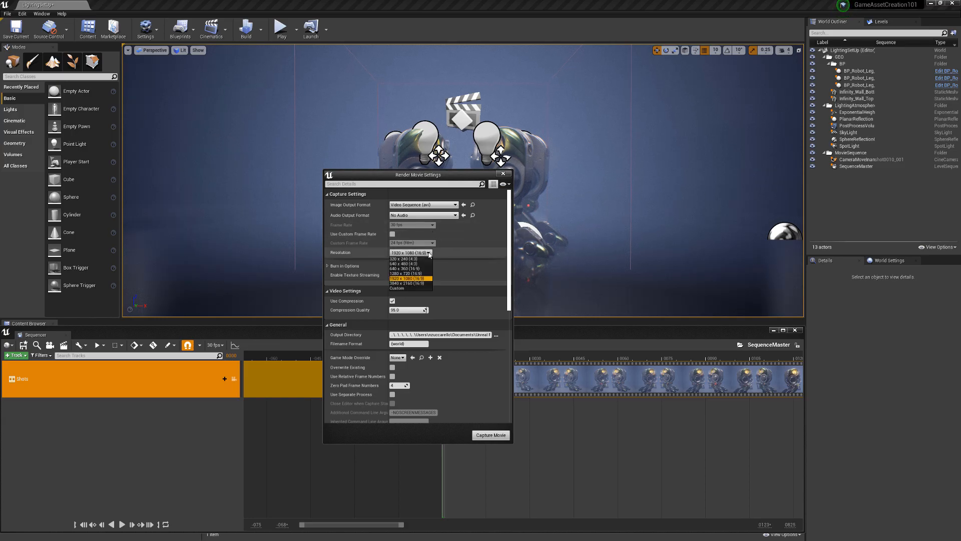
click(471, 240)
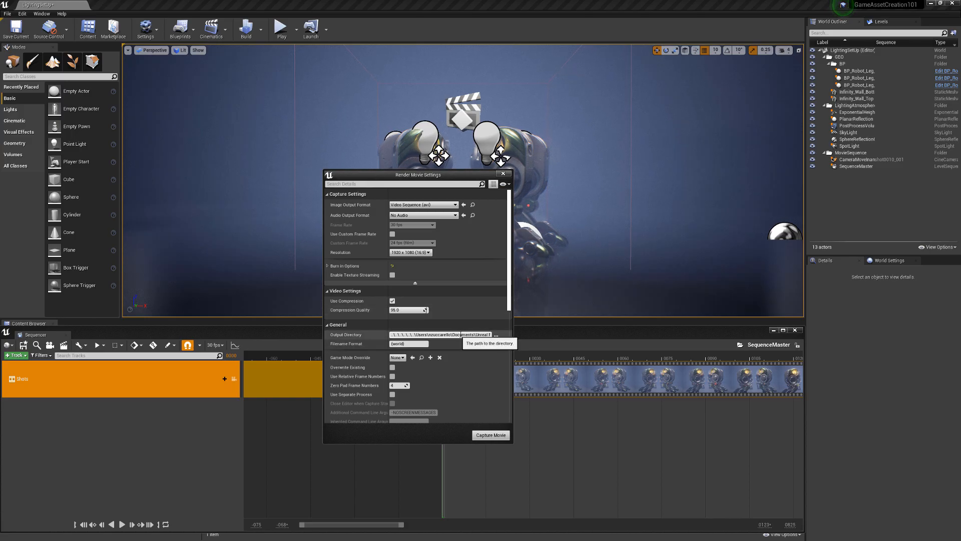
Browse for an output directory, cancel the folder choice, and inspect the existing Output Directory path.
click(496, 334)
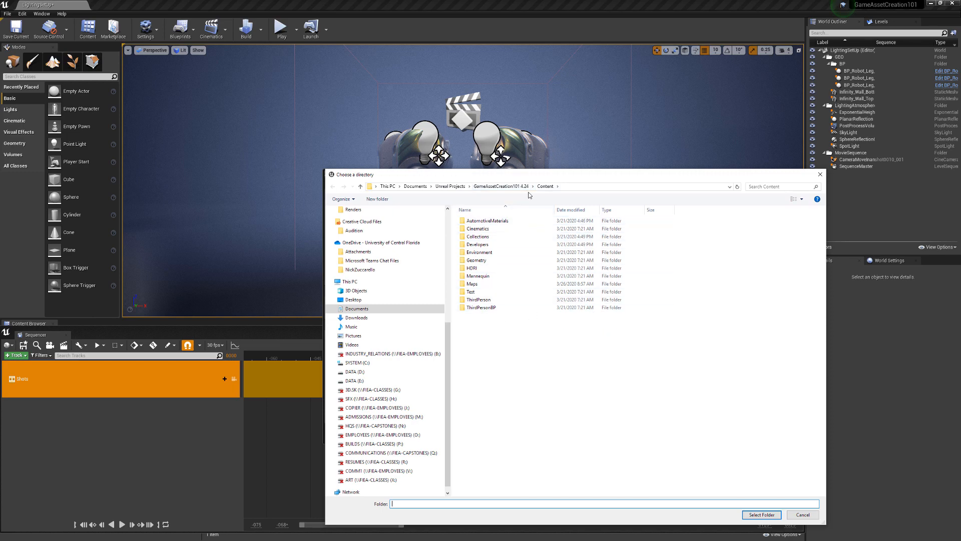
click(820, 175)
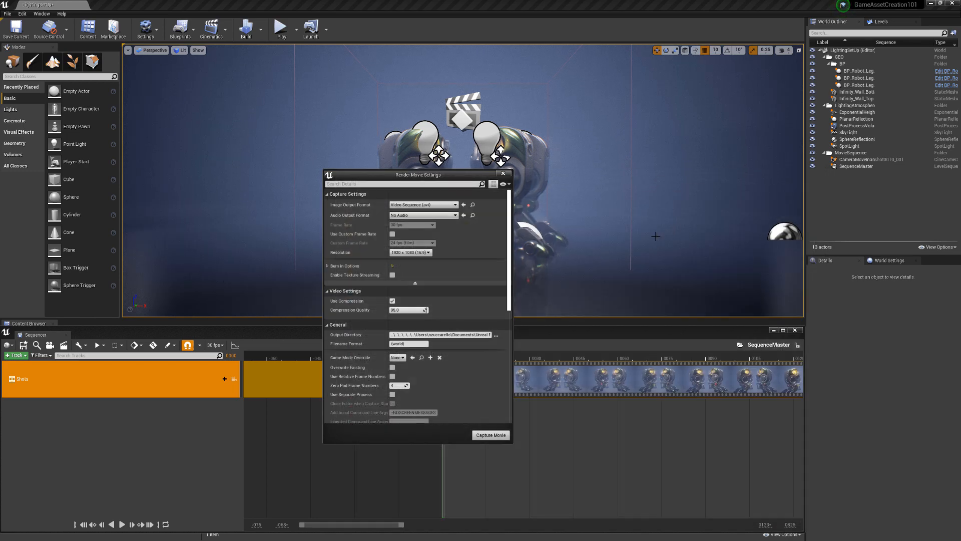
click(478, 334)
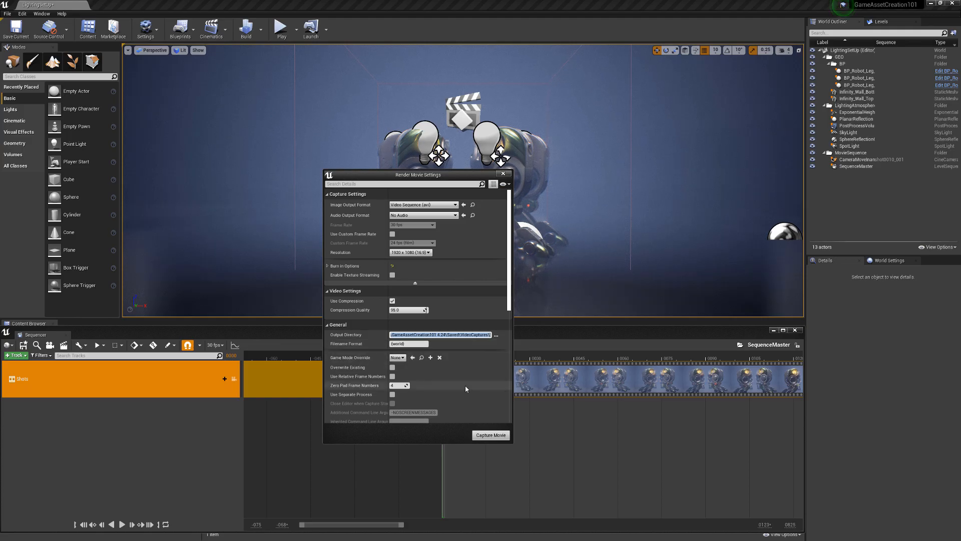
Review the Sequence, Cinematic and Animation render options, close the render settings without capturing, and slightly enlarge the viewport.
scroll(464, 397, down, 3)
scroll(464, 396, down, 4)
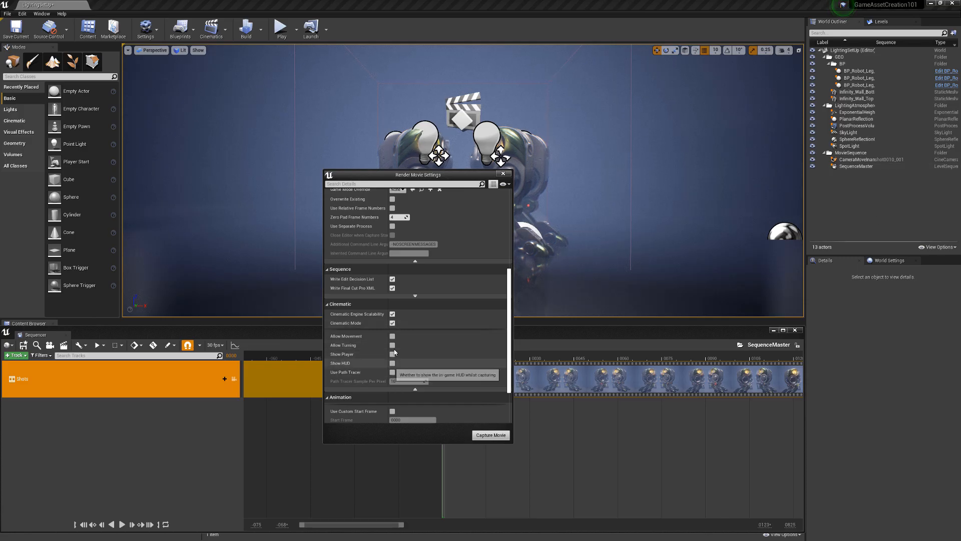
scroll(415, 356, down, 3)
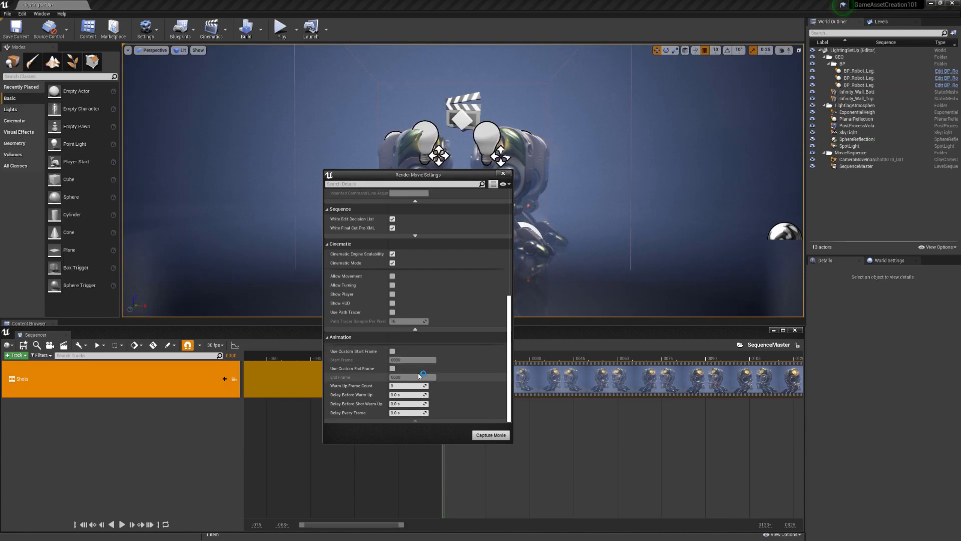
scroll(450, 390, up, 1)
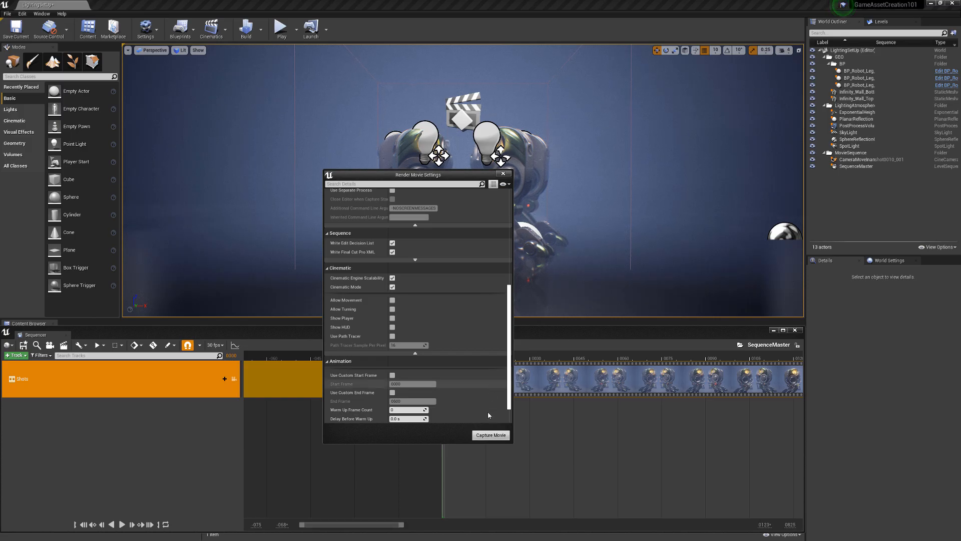
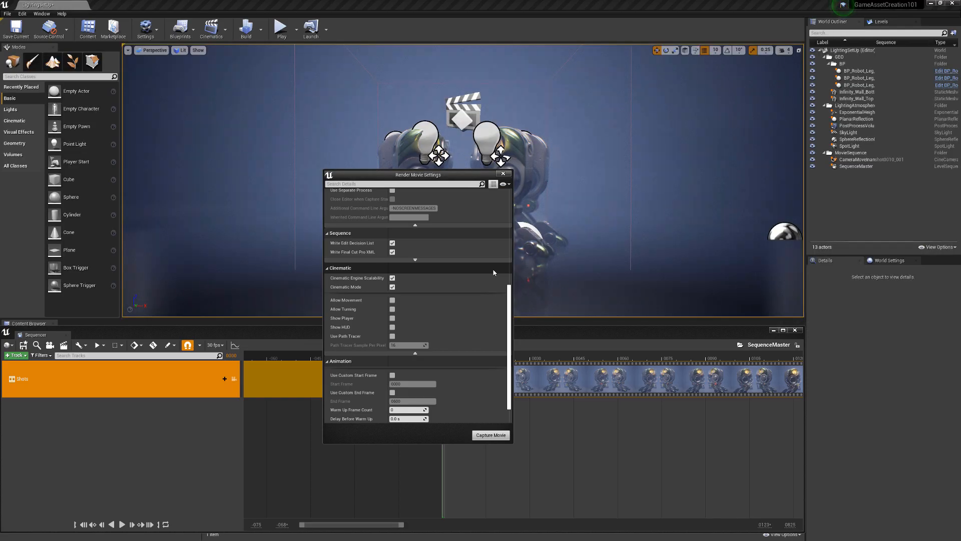
click(503, 173)
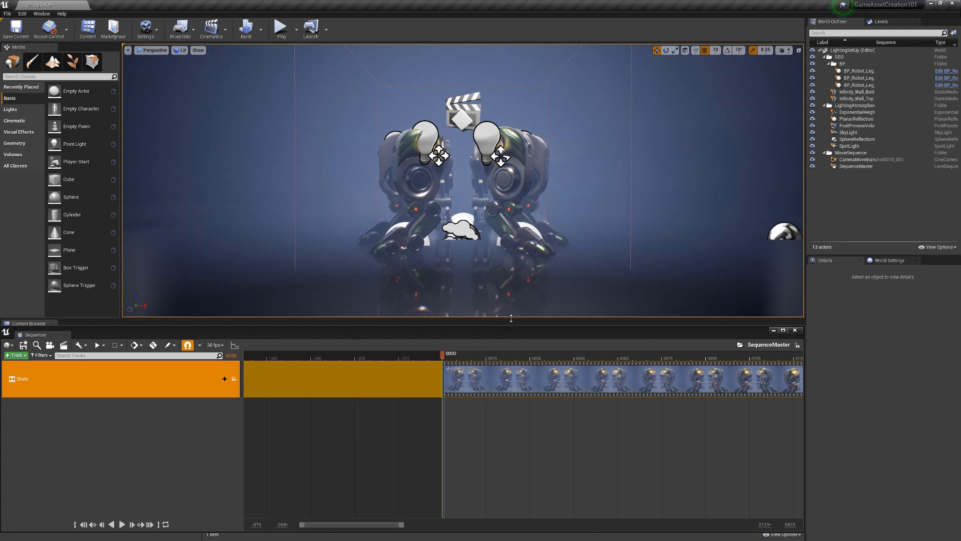
drag(511, 319, 510, 325)
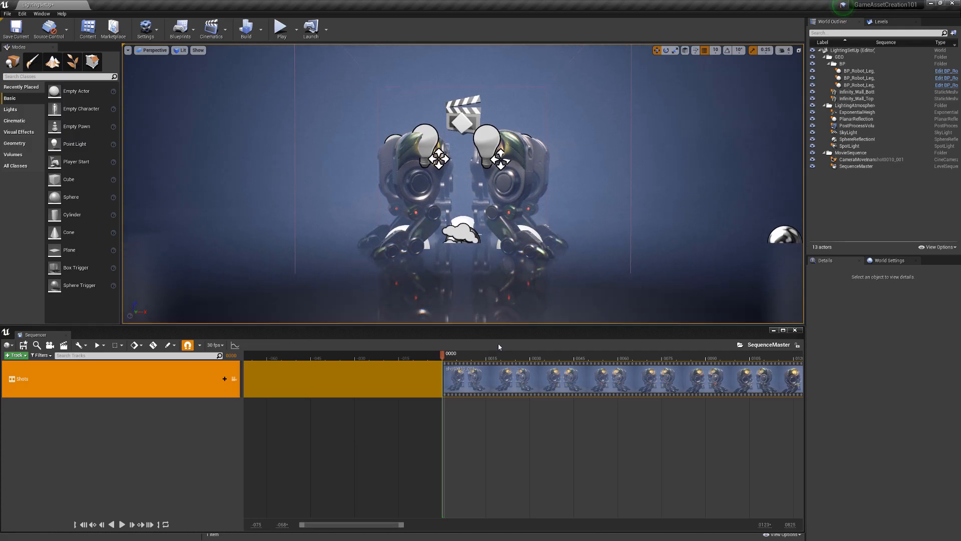